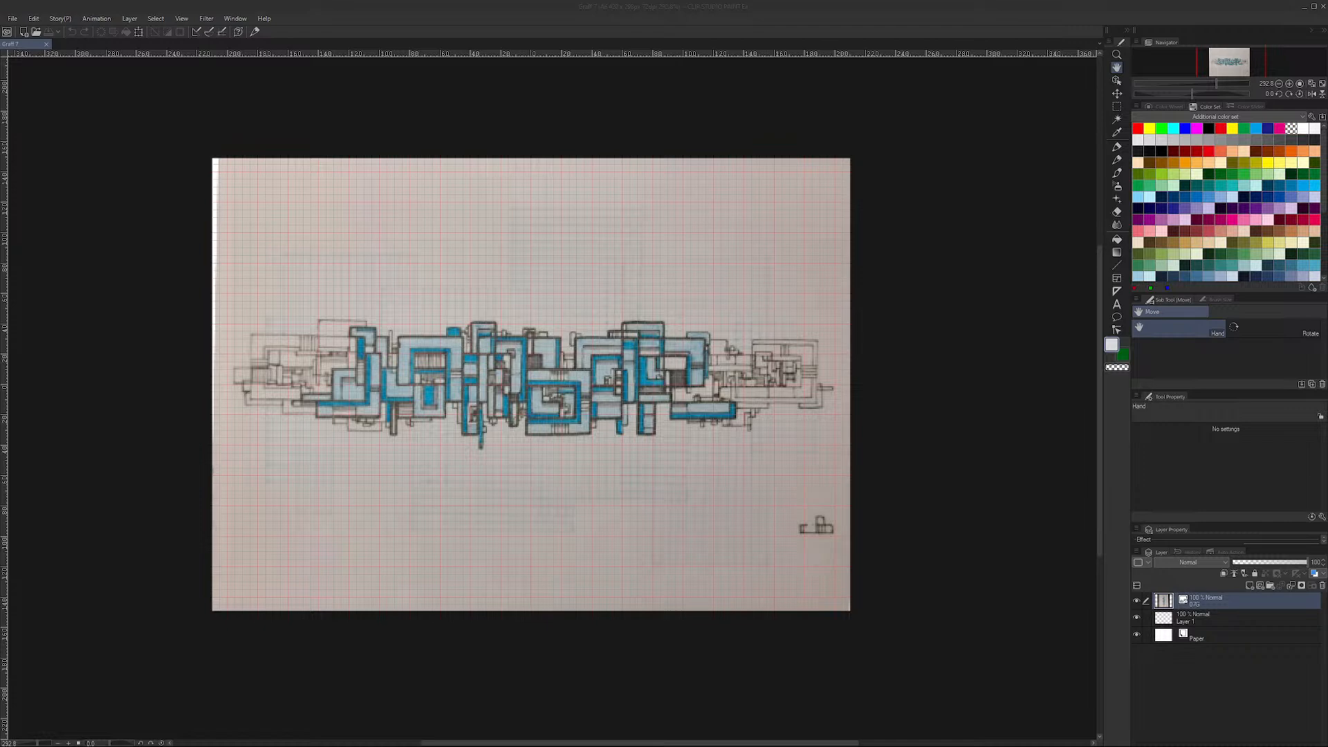
Step: Move Layer 1 above the sketch image layer in the layer stack
{"action": "left_click_drag", "start_coordinate": [1200, 618], "coordinate": [1200, 605]}
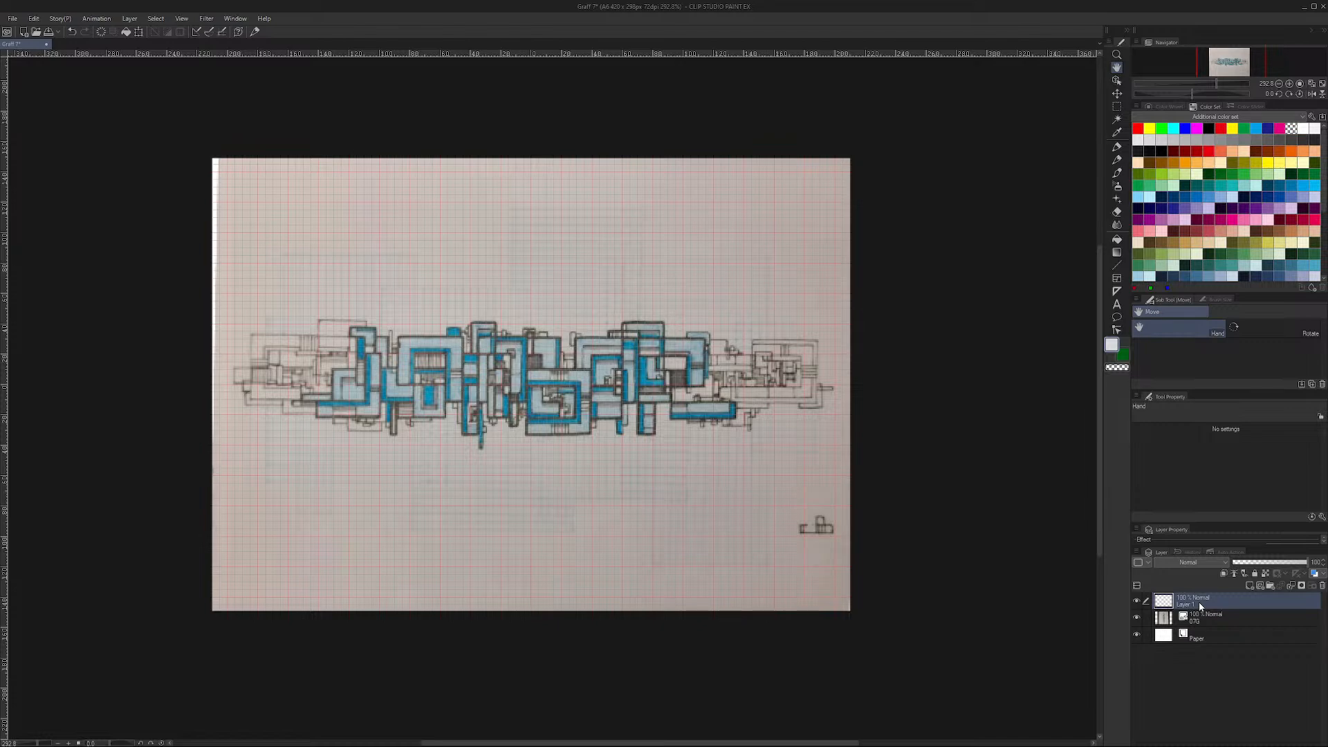
{"action": "key", "text": "p"}
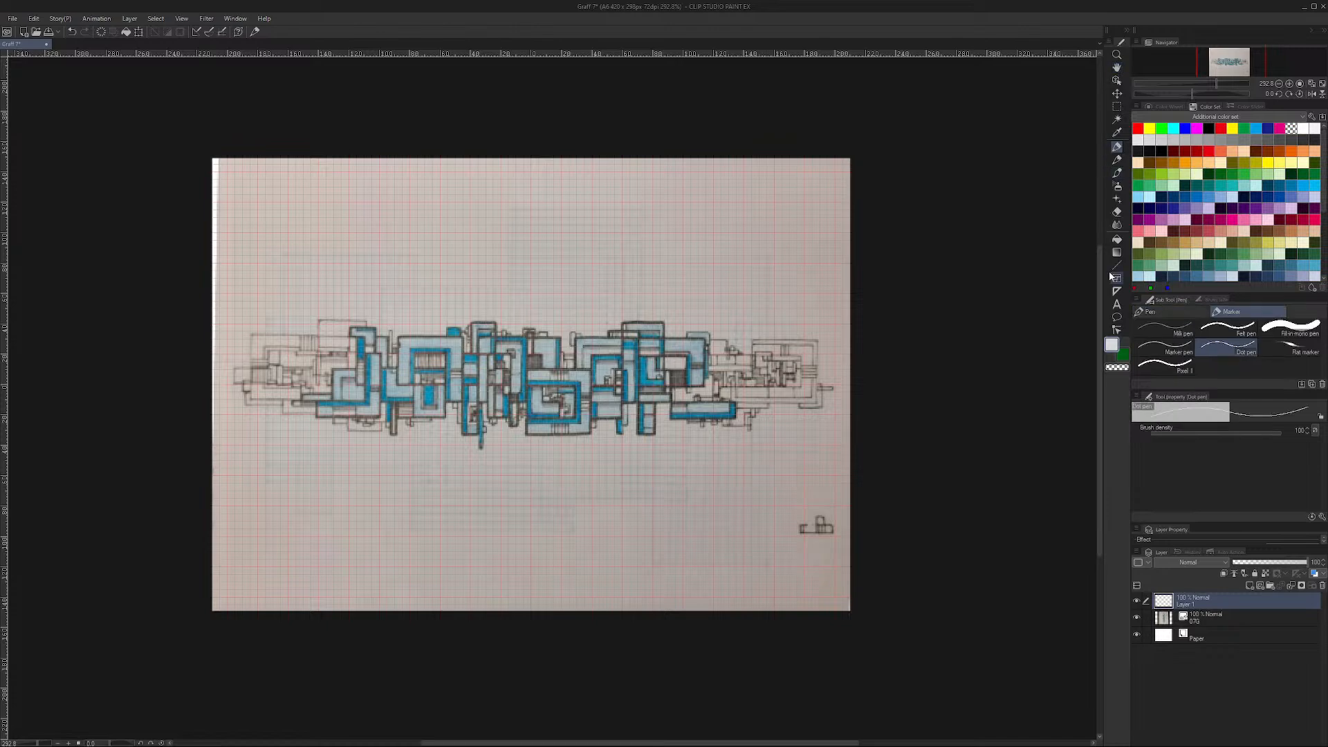
{"action": "left_click", "coordinate": [1115, 291]}
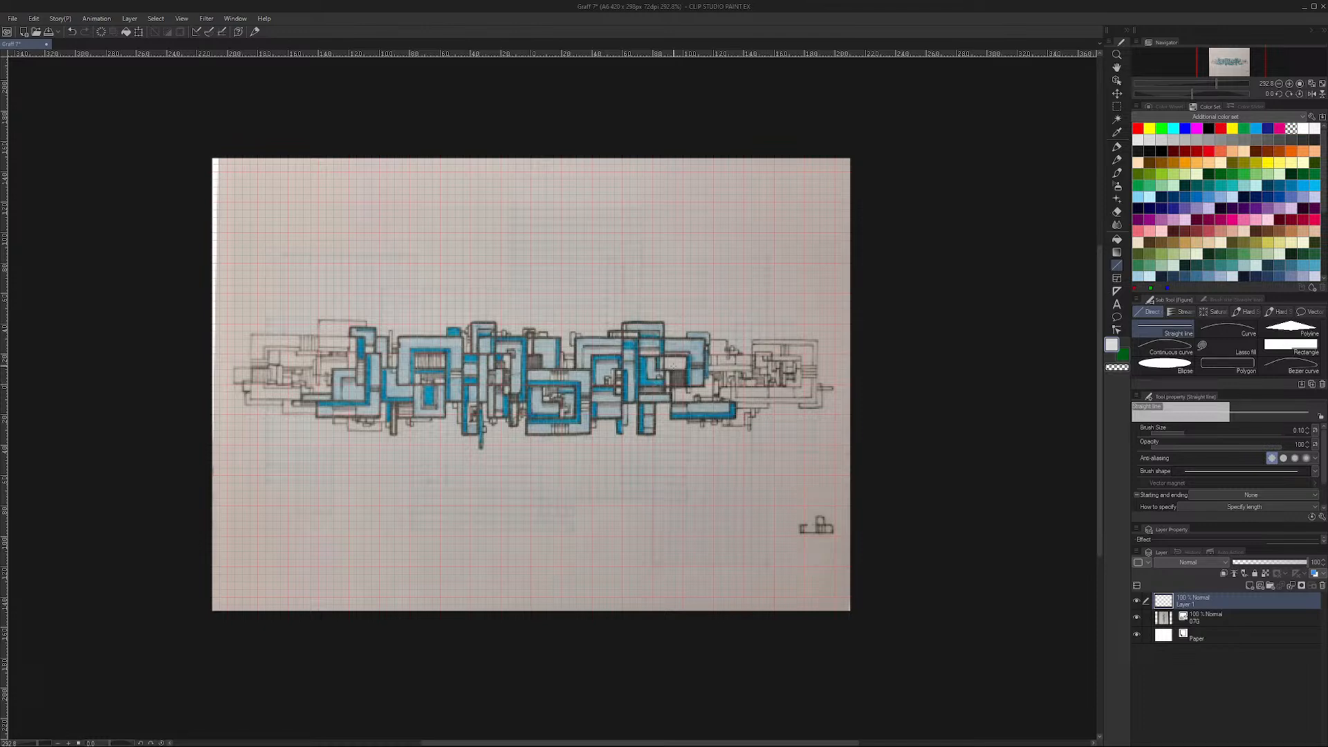
{"action": "left_click", "coordinate": [1116, 147]}
{"action": "mouse_move", "coordinate": [695, 315]}
{"action": "left_mouse_down"}
{"action": "mouse_move", "coordinate": [591, 379]}
{"action": "mouse_move", "coordinate": [725, 363]}
{"action": "left_mouse_up"}
{"action": "left_click_drag", "start_coordinate": [622, 319], "coordinate": [705, 329]}
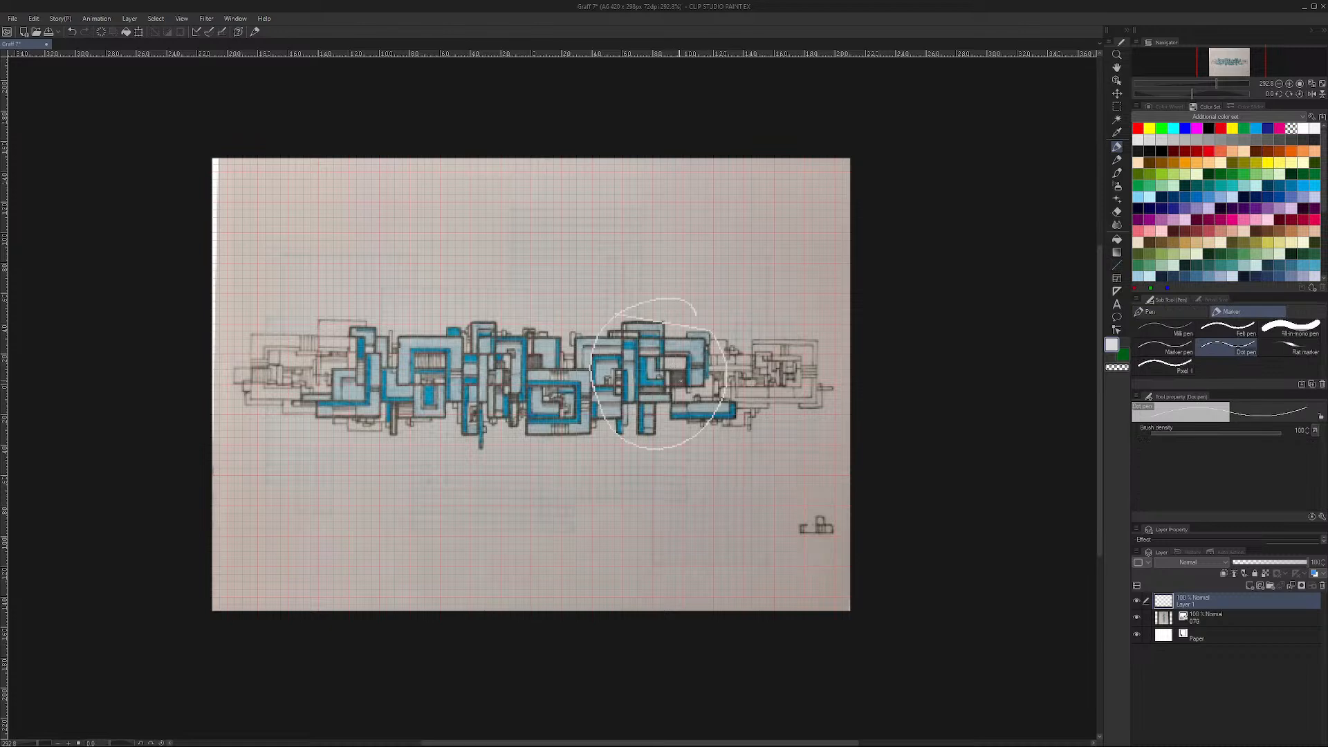
{"action": "key", "text": "ctrl+z"}
{"action": "key", "text": "ctrl+z"}
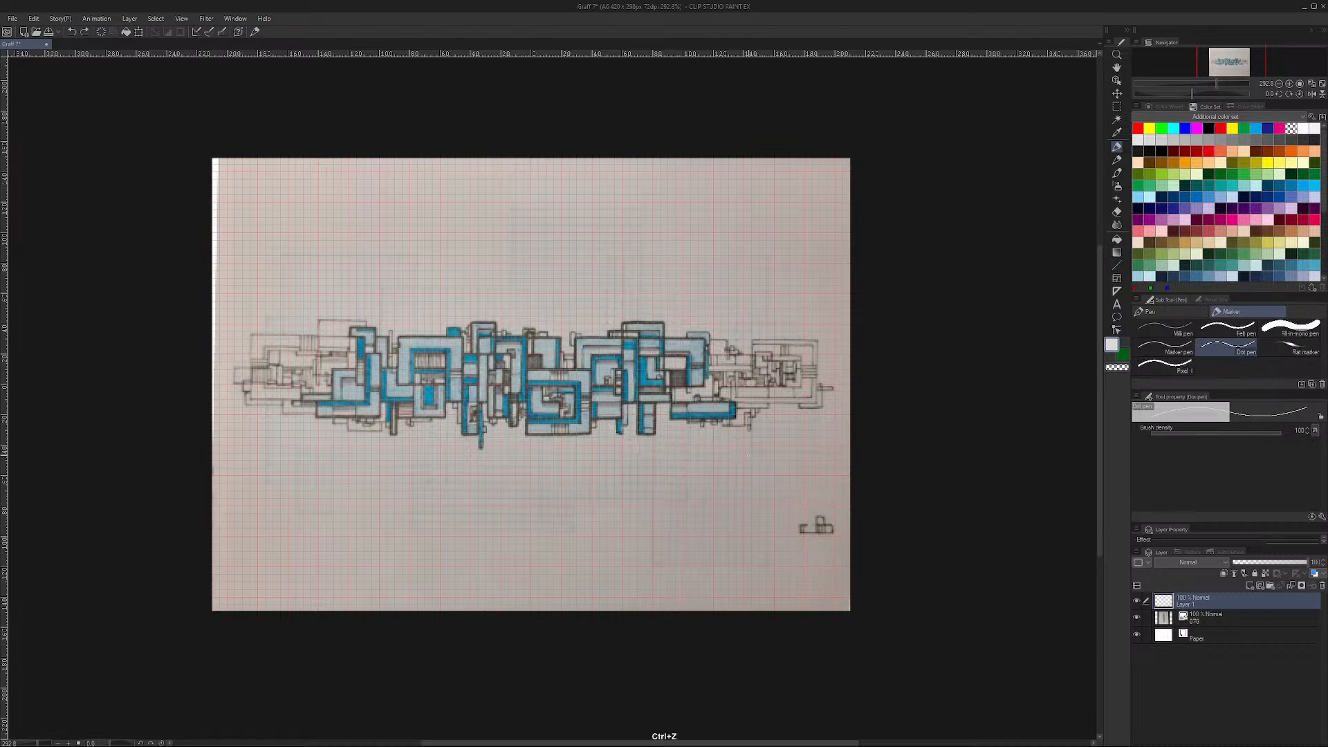
{"action": "mouse_move", "coordinate": [667, 315]}
{"action": "left_mouse_down"}
{"action": "mouse_move", "coordinate": [612, 337]}
{"action": "mouse_move", "coordinate": [645, 437]}
{"action": "mouse_move", "coordinate": [674, 316]}
{"action": "left_mouse_up"}
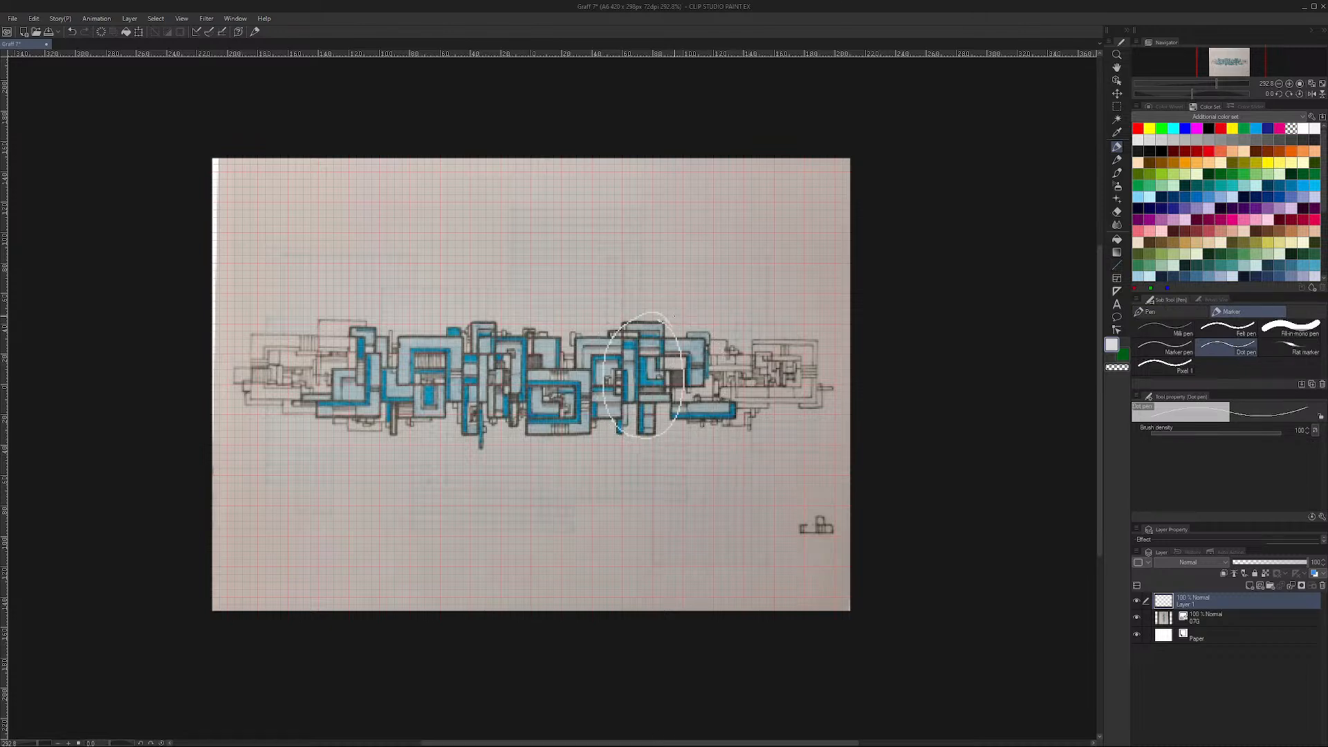
{"action": "key", "text": "ctrl+z"}
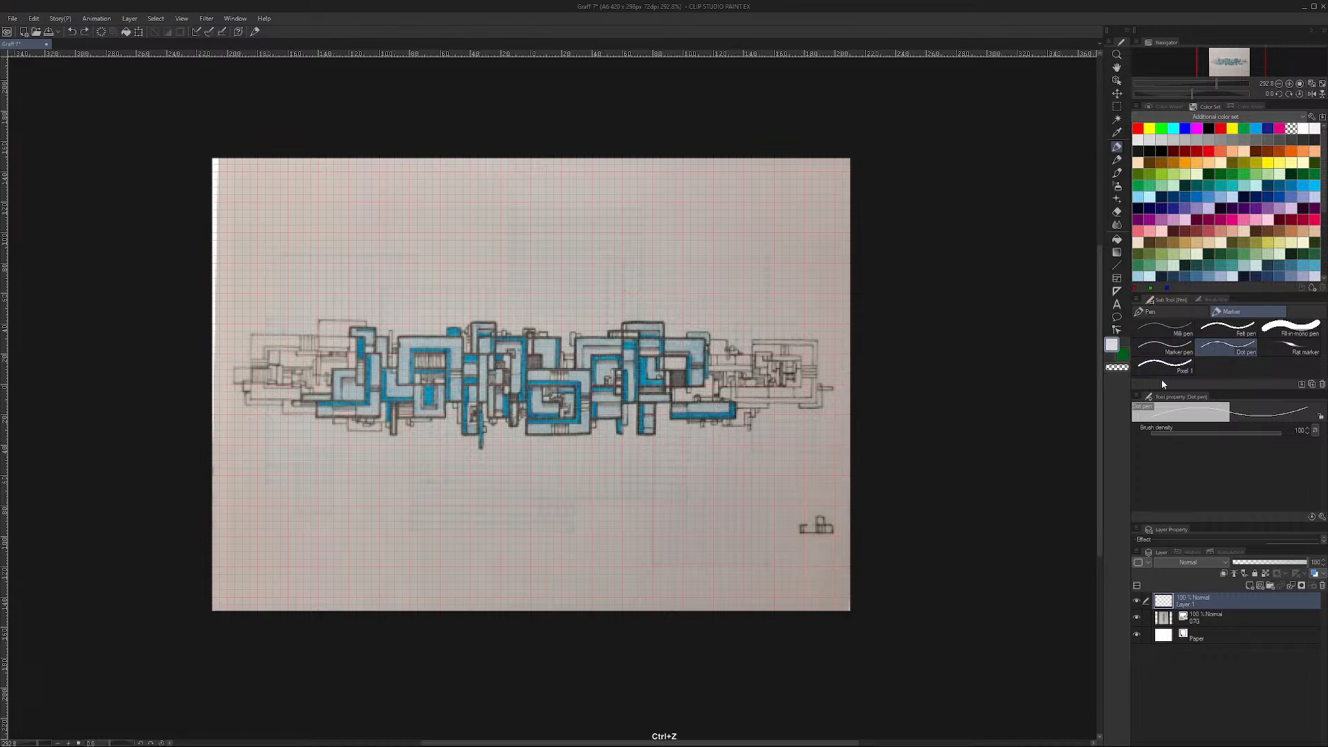
Step: Set the drawing color to black and try circling parts of the lettering with the dot pen, undoing each circle
{"action": "left_click", "coordinate": [1208, 129]}
{"action": "mouse_move", "coordinate": [539, 423]}
{"action": "left_mouse_down"}
{"action": "mouse_move", "coordinate": [520, 312]}
{"action": "mouse_move", "coordinate": [491, 458]}
{"action": "mouse_move", "coordinate": [550, 409]}
{"action": "left_mouse_up"}
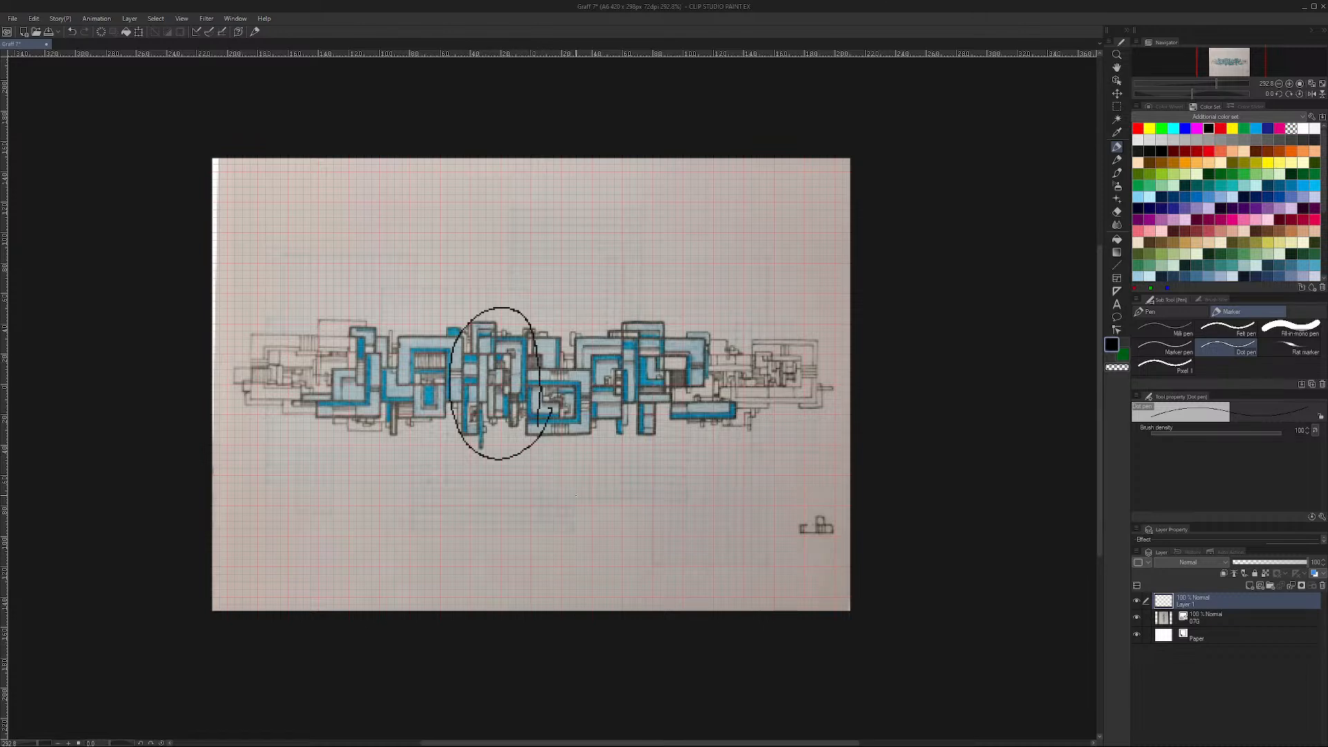
{"action": "key", "text": "ctrl+z"}
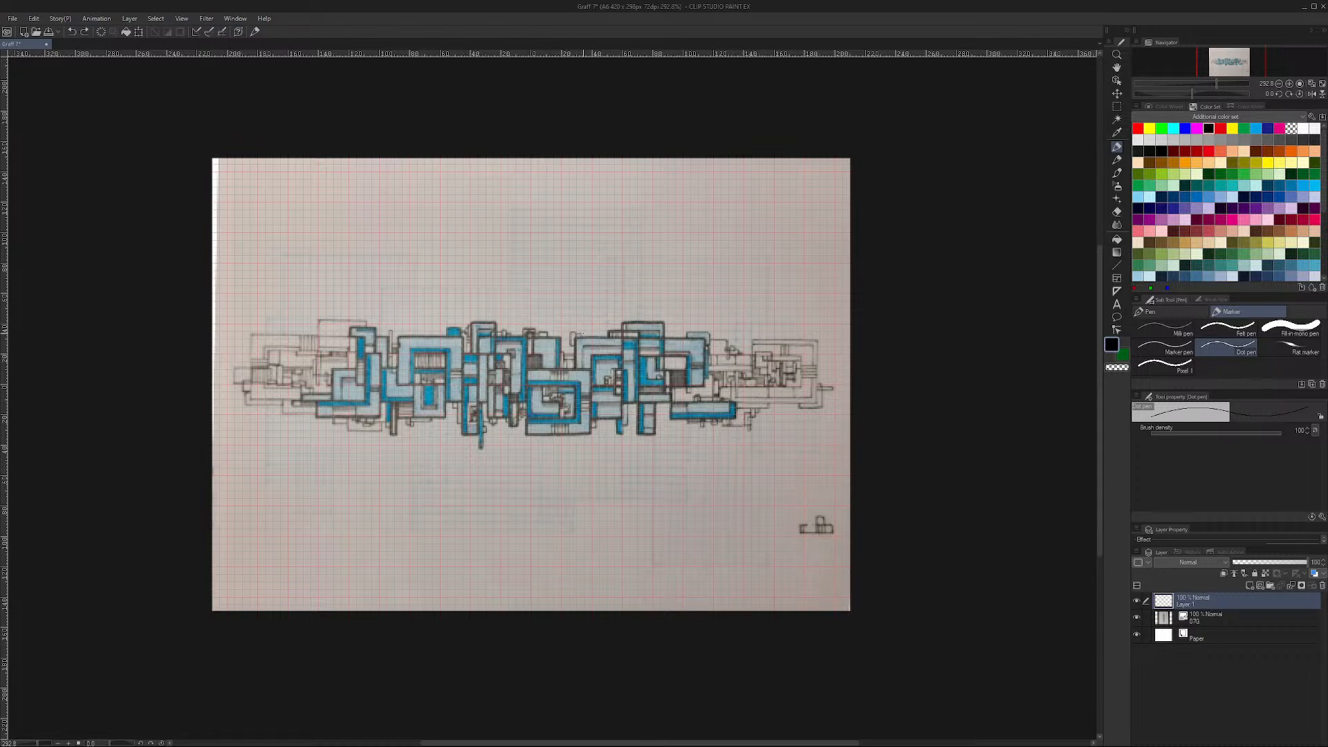
{"action": "mouse_move", "coordinate": [677, 317]}
{"action": "left_mouse_down"}
{"action": "mouse_move", "coordinate": [662, 354]}
{"action": "mouse_move", "coordinate": [682, 424]}
{"action": "mouse_move", "coordinate": [733, 387]}
{"action": "mouse_move", "coordinate": [679, 319]}
{"action": "left_mouse_up"}
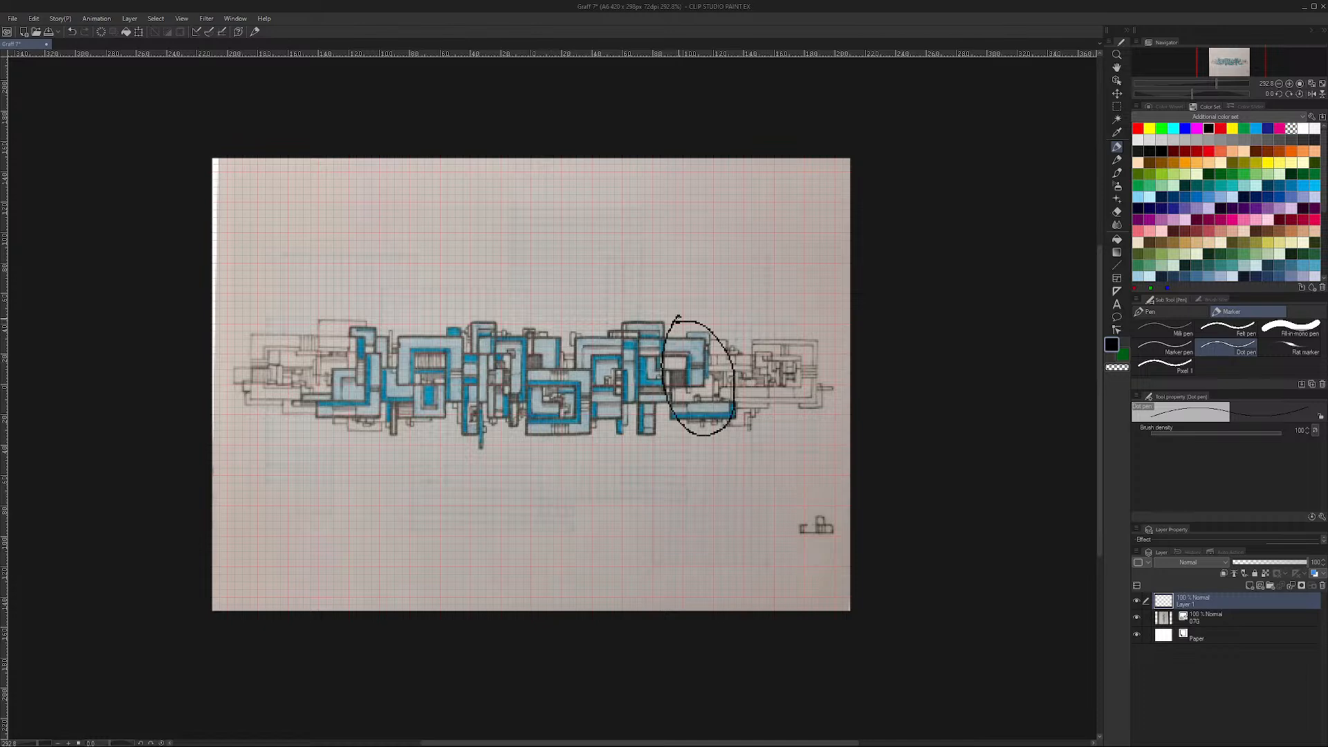
{"action": "left_click", "coordinate": [72, 31]}
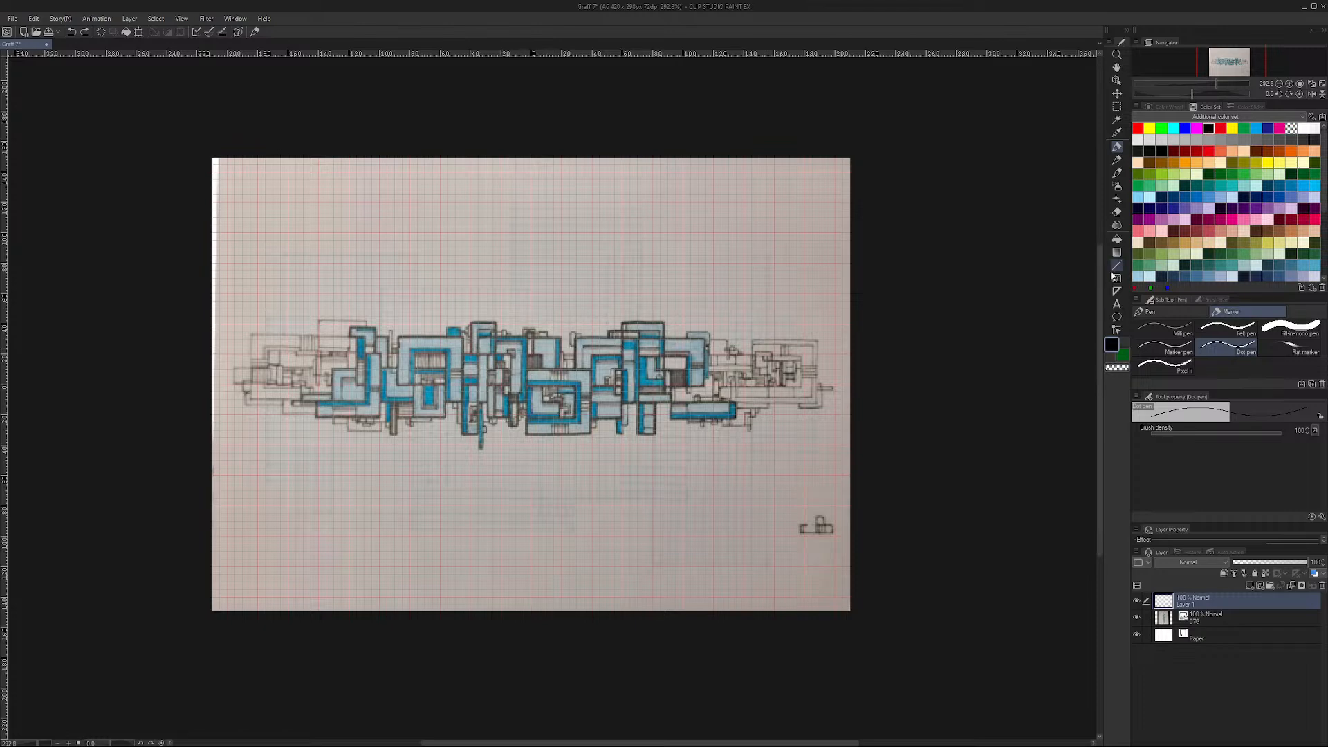
Step: Trace the outer L-shaped outline of the sketch's first letter in black with the Straight line tool
{"action": "key", "text": "u"}
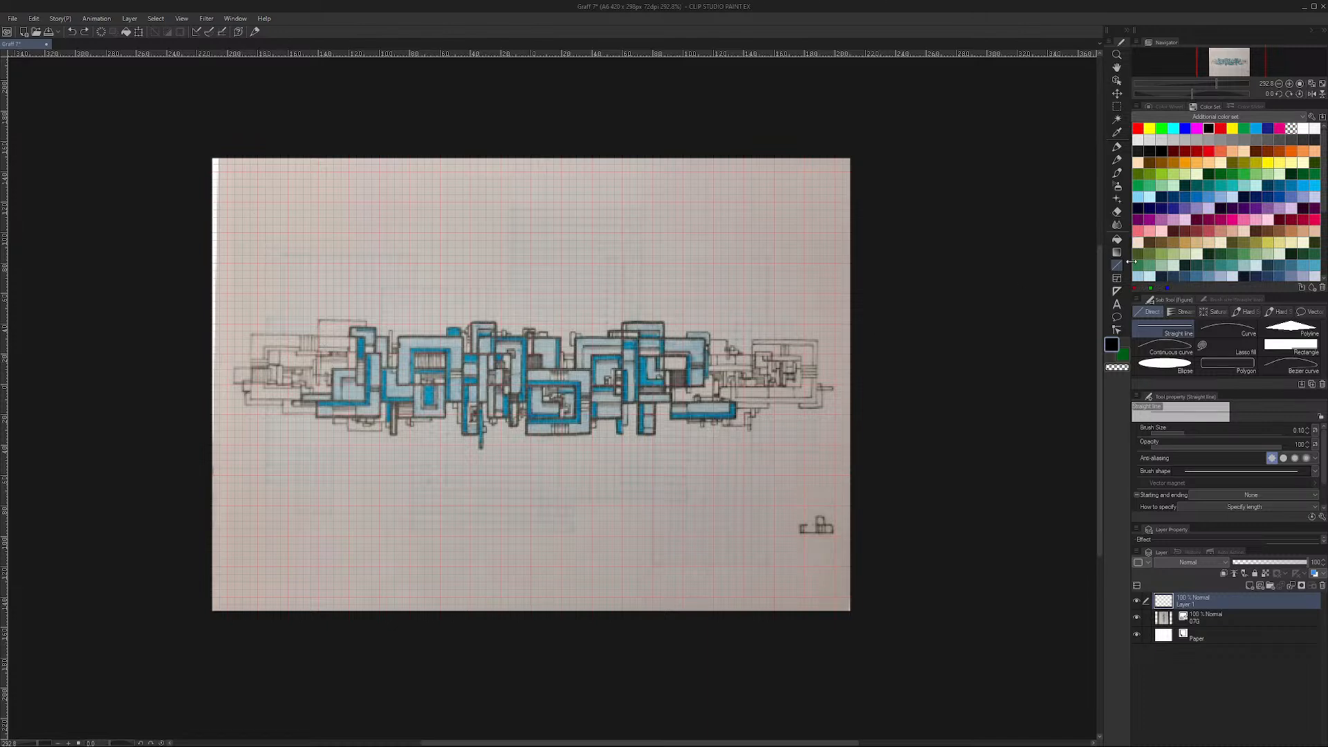
{"action": "left_click_drag", "start_coordinate": [671, 472], "coordinate": [668, 512]}
{"action": "key", "text": "ctrl+z"}
{"action": "left_click", "coordinate": [1289, 84]}
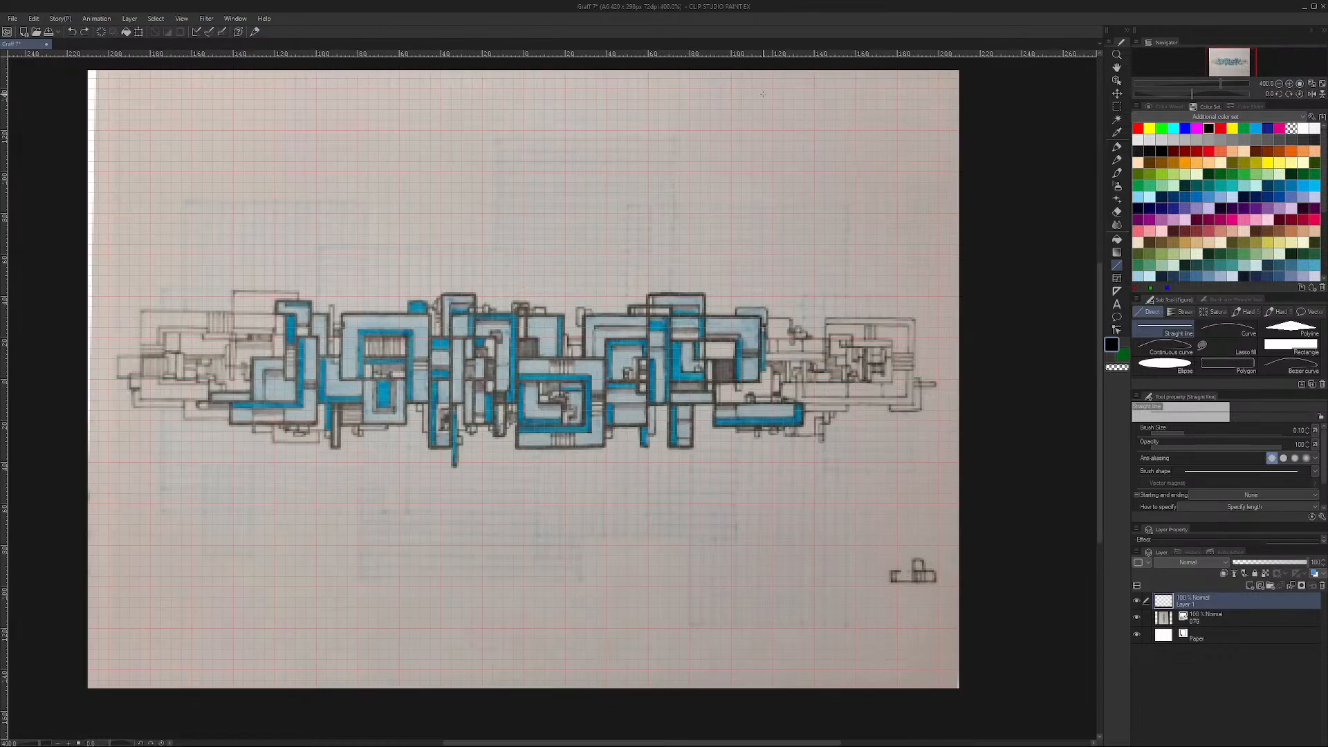
{"action": "mouse_move", "coordinate": [229, 423]}
{"action": "left_mouse_down"}
{"action": "mouse_move", "coordinate": [316, 422]}
{"action": "mouse_move", "coordinate": [318, 337]}
{"action": "mouse_move", "coordinate": [297, 336]}
{"action": "left_mouse_up"}
{"action": "left_click_drag", "start_coordinate": [297, 402], "coordinate": [298, 338]}
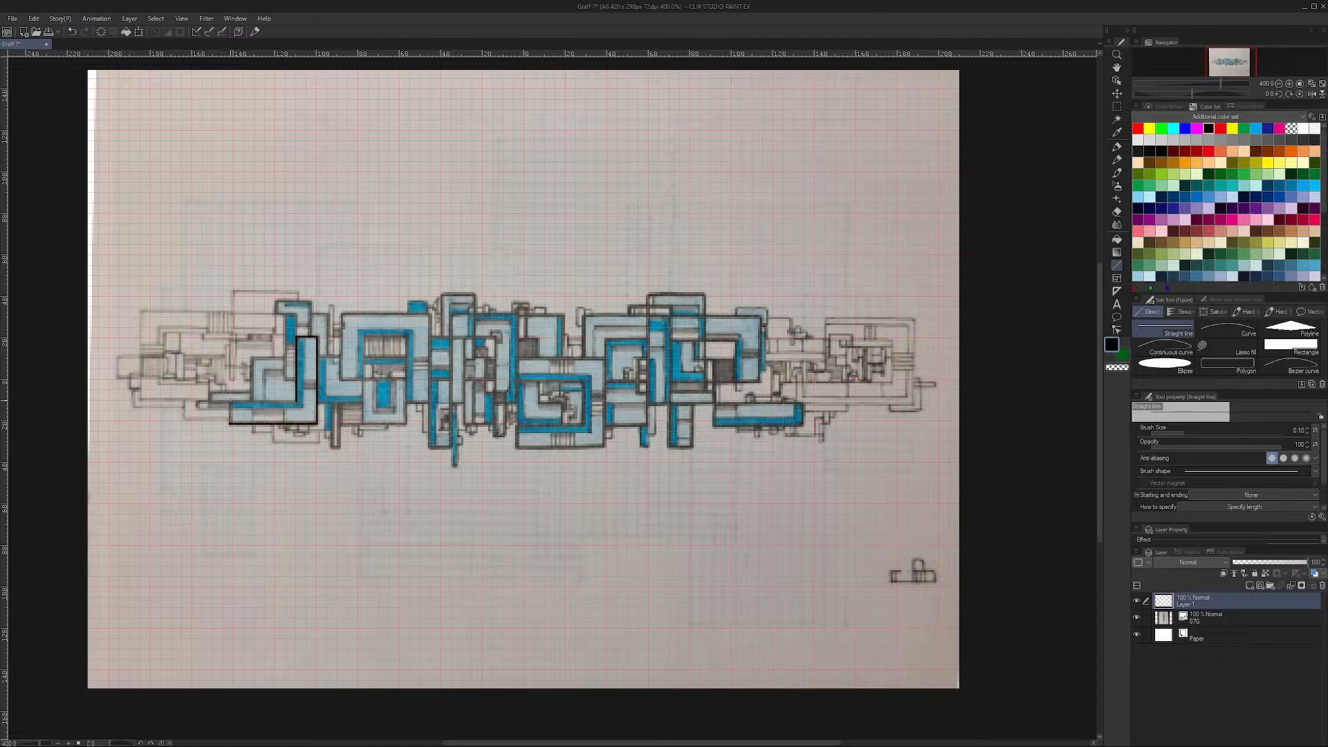
{"action": "mouse_move", "coordinate": [230, 401]}
{"action": "left_mouse_down"}
{"action": "mouse_move", "coordinate": [302, 401]}
{"action": "mouse_move", "coordinate": [230, 402]}
{"action": "left_mouse_up"}
Step: Trace the hook at the top of the first letter and the stem below it with straight black lines
{"action": "left_click_drag", "start_coordinate": [296, 337], "coordinate": [310, 302]}
{"action": "key", "text": "ctrl+z"}
{"action": "left_click_drag", "start_coordinate": [275, 302], "coordinate": [311, 311]}
{"action": "key", "text": "ctrl+z"}
{"action": "left_click_drag", "start_coordinate": [286, 312], "coordinate": [285, 377]}
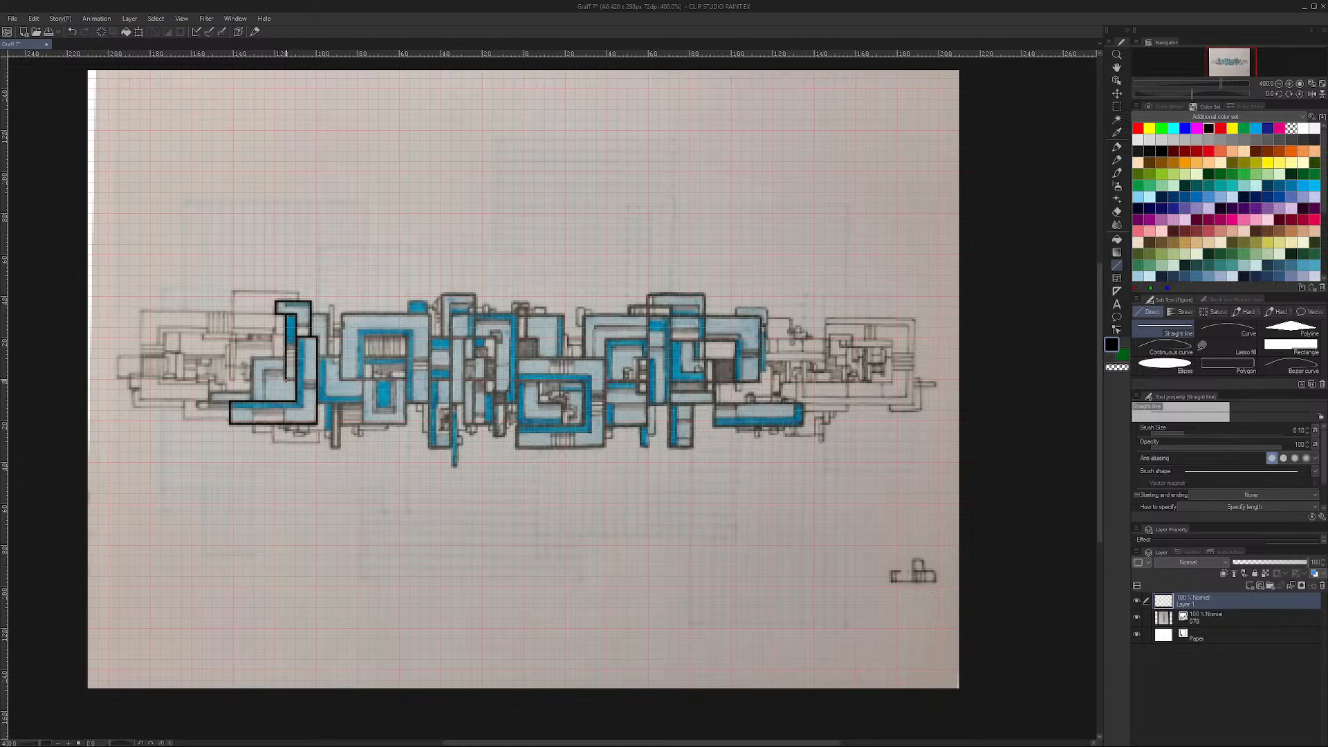
Step: Trace the left block of the first letter and go over the letter's outer lines again to thicken them
{"action": "left_click_drag", "start_coordinate": [252, 400], "coordinate": [284, 357]}
{"action": "mouse_move", "coordinate": [250, 398]}
{"action": "left_mouse_down"}
{"action": "mouse_move", "coordinate": [251, 360]}
{"action": "mouse_move", "coordinate": [285, 359]}
{"action": "left_mouse_up"}
{"action": "mouse_move", "coordinate": [231, 420]}
{"action": "left_mouse_down"}
{"action": "mouse_move", "coordinate": [231, 402]}
{"action": "mouse_move", "coordinate": [297, 402]}
{"action": "left_mouse_up"}
{"action": "left_click_drag", "start_coordinate": [298, 401], "coordinate": [297, 339]}
{"action": "mouse_move", "coordinate": [232, 421]}
{"action": "left_mouse_down"}
{"action": "mouse_move", "coordinate": [320, 422]}
{"action": "mouse_move", "coordinate": [316, 339]}
{"action": "left_mouse_up"}
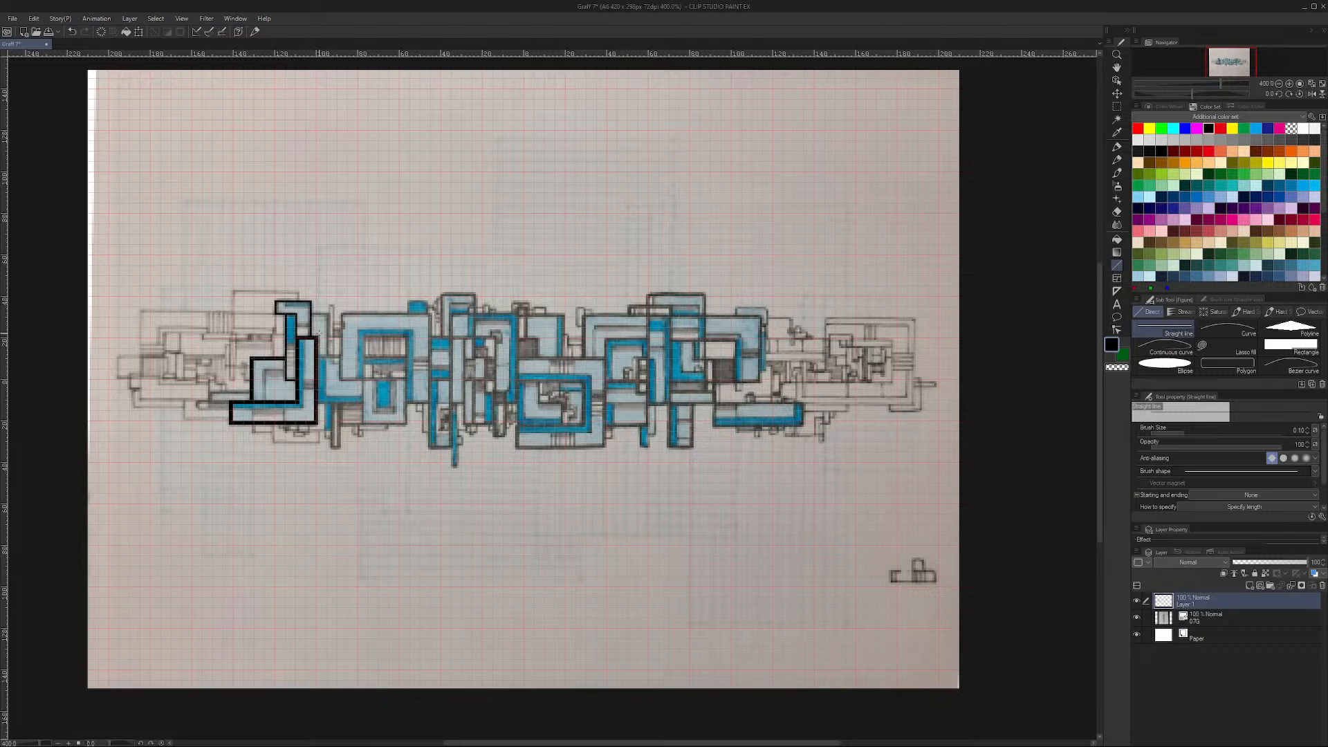
{"action": "mouse_move", "coordinate": [297, 339]}
{"action": "left_mouse_down"}
{"action": "mouse_move", "coordinate": [298, 313]}
{"action": "mouse_move", "coordinate": [277, 302]}
{"action": "mouse_move", "coordinate": [309, 302]}
{"action": "left_mouse_up"}
Step: Draw the thin inner corner line inside the left block of the first letter
{"action": "left_click_drag", "start_coordinate": [265, 400], "coordinate": [264, 372]}
{"action": "key", "text": "ctrl+z"}
{"action": "left_click_drag", "start_coordinate": [264, 399], "coordinate": [275, 370]}
{"action": "key", "text": "ctrl+z"}
{"action": "key", "text": "ctrl+z"}
Step: Draw a thickened vertical black line along the left edge of the second letter
{"action": "left_click_drag", "start_coordinate": [339, 379], "coordinate": [340, 314]}
{"action": "left_click_drag", "start_coordinate": [338, 379], "coordinate": [338, 313]}
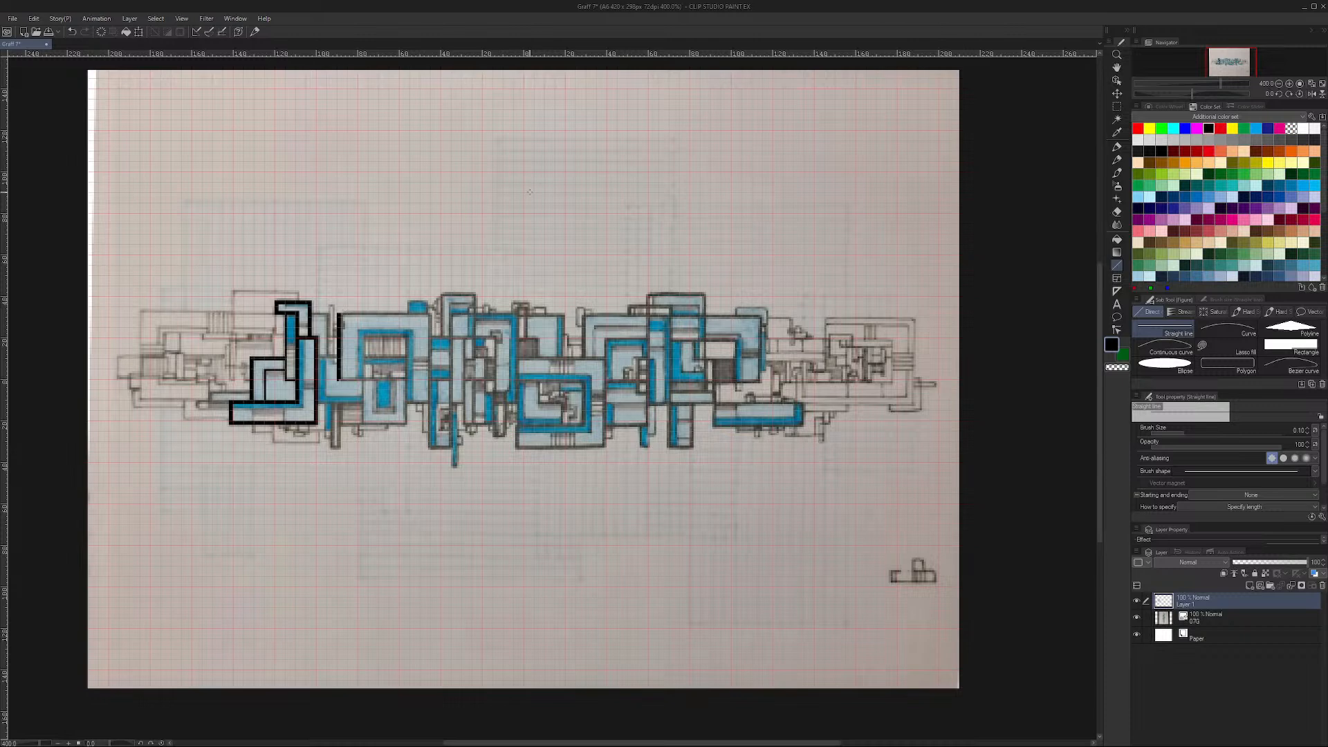
{"action": "mouse_move", "coordinate": [338, 379]}
{"action": "left_mouse_down"}
{"action": "mouse_move", "coordinate": [362, 380]}
{"action": "mouse_move", "coordinate": [358, 332]}
{"action": "left_mouse_up"}
{"action": "key", "text": "ctrl+z"}
{"action": "key", "text": "ctrl+z"}
{"action": "key", "text": "ctrl+z"}
Step: Set the grid gap to 10 px in the grid/ruler settings, keeping the origin at the center
{"action": "left_click", "coordinate": [206, 18]}
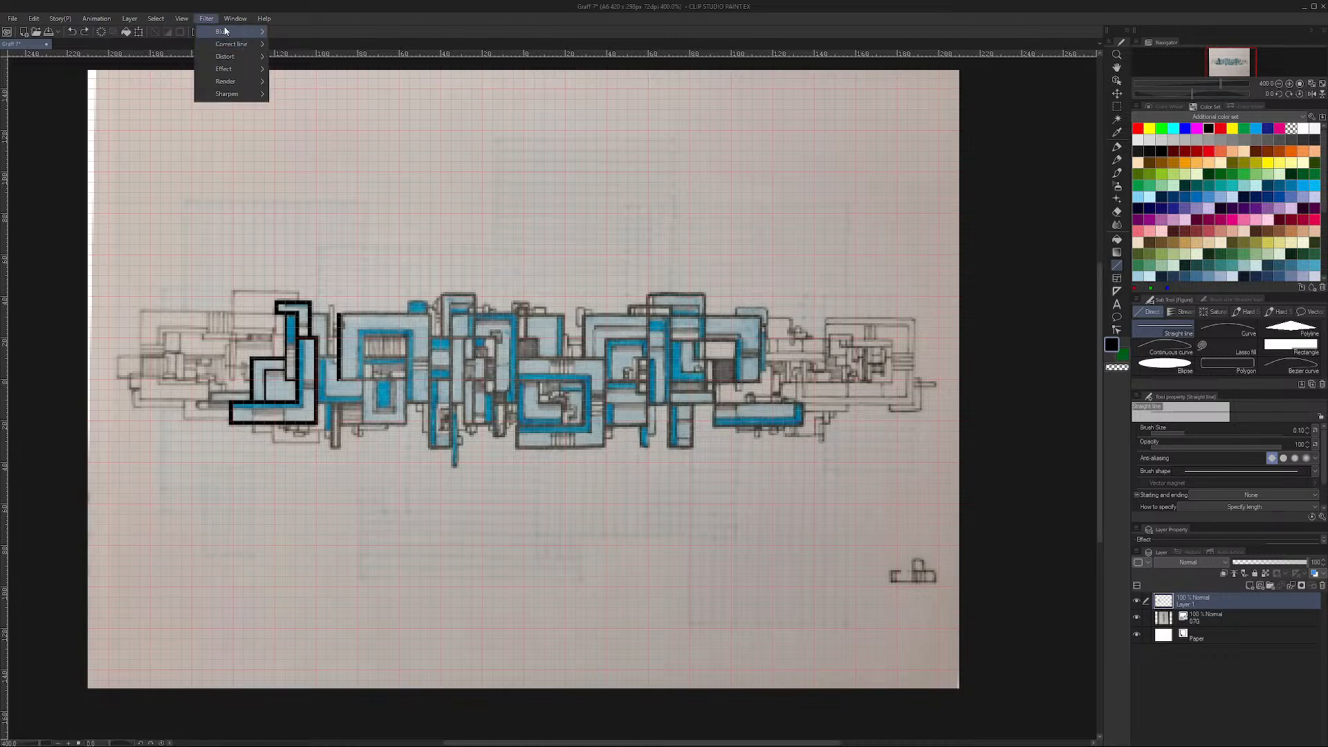
{"action": "mouse_move", "coordinate": [235, 18]}
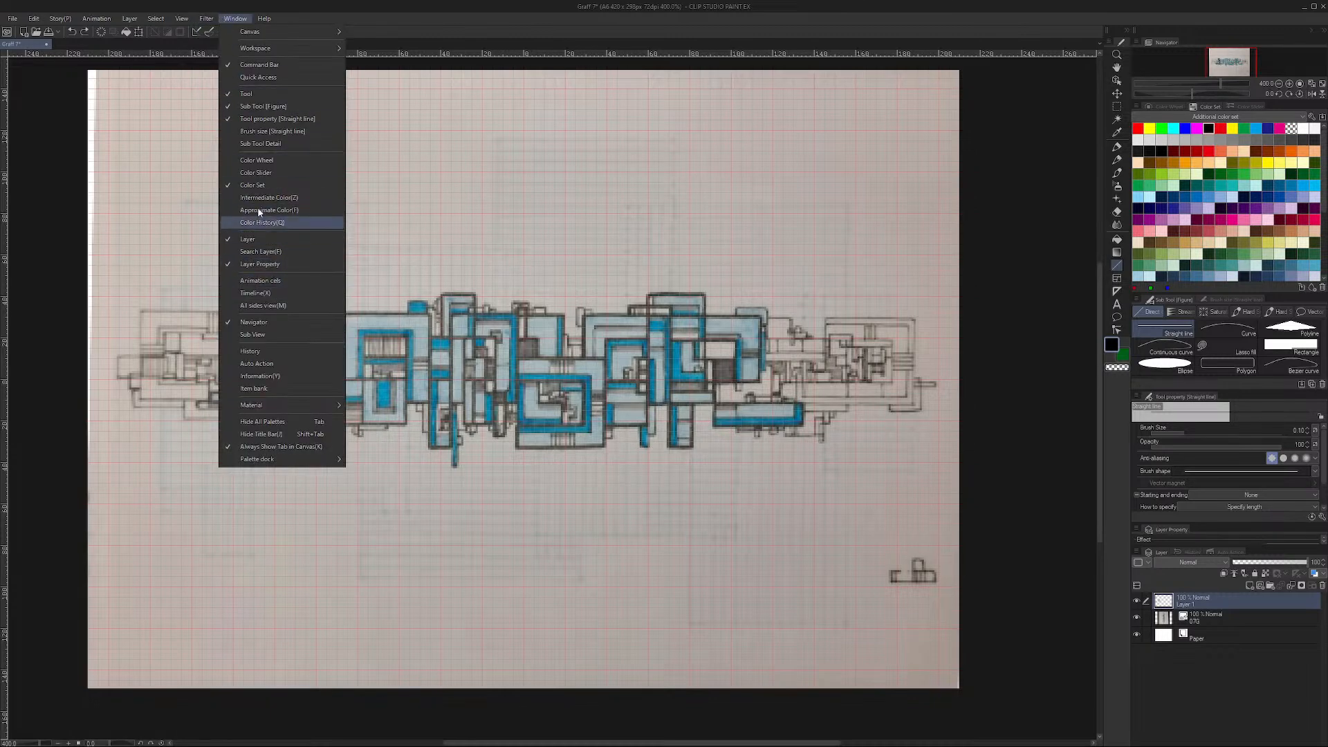
{"action": "key", "text": "Left"}
{"action": "key", "text": "Left"}
{"action": "left_click", "coordinate": [207, 266]}
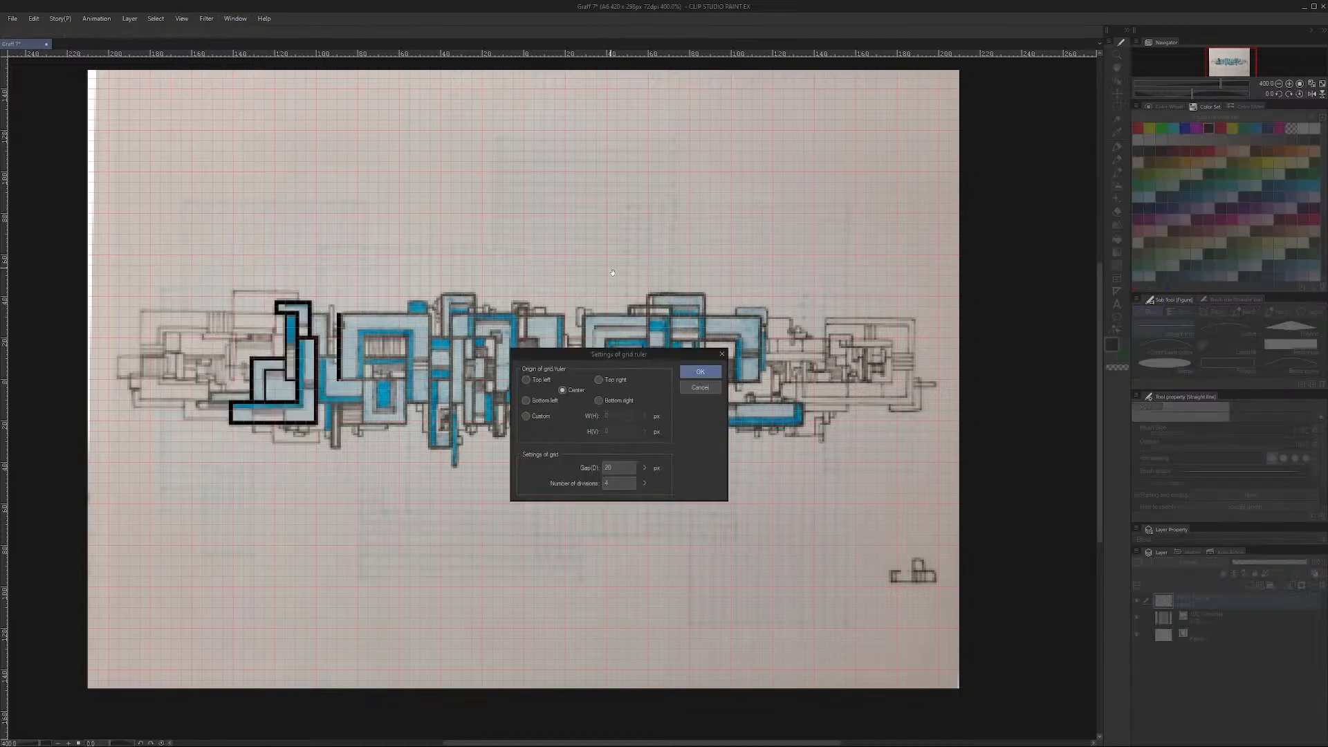
{"action": "left_click", "coordinate": [655, 464]}
{"action": "left_click", "coordinate": [656, 445]}
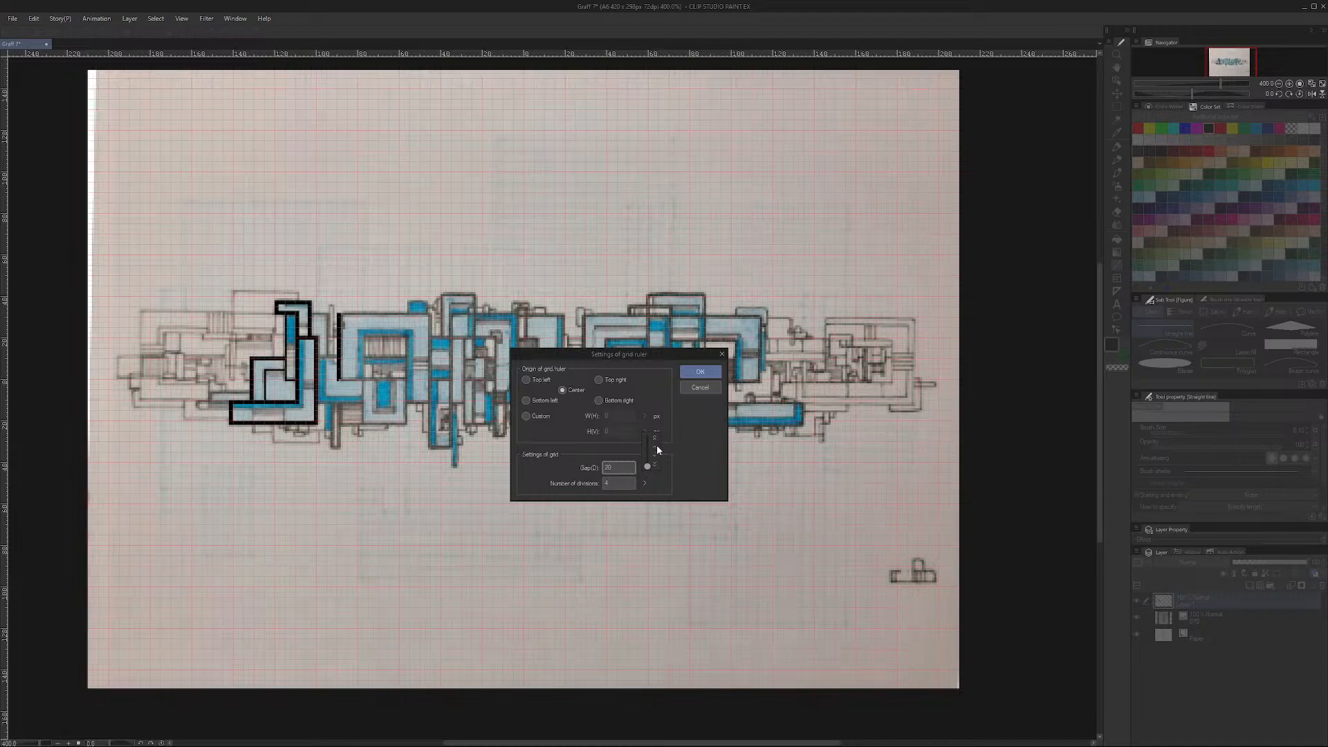
{"action": "left_click", "coordinate": [645, 482]}
{"action": "left_click", "coordinate": [646, 467]}
{"action": "left_click", "coordinate": [655, 463]}
{"action": "left_click", "coordinate": [540, 557]}
{"action": "left_click_drag", "start_coordinate": [572, 559], "coordinate": [674, 566]}
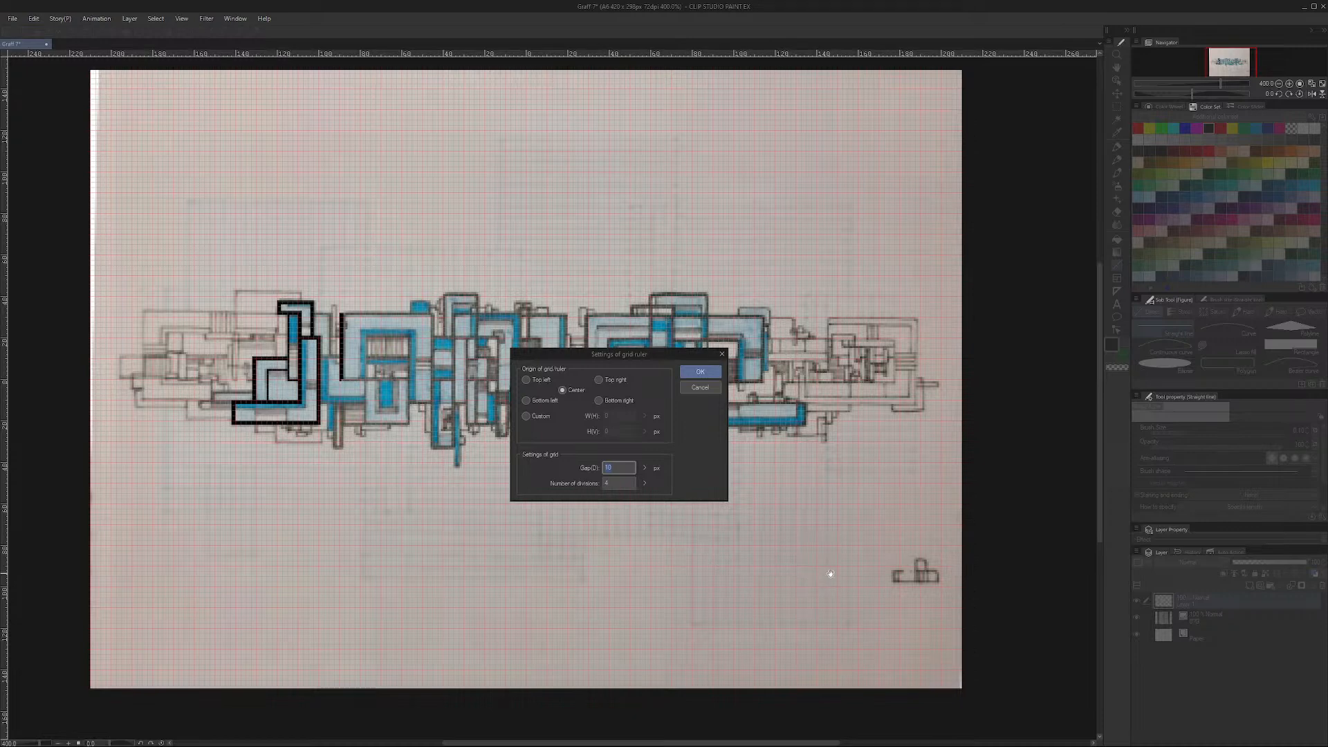
{"action": "left_click_drag", "start_coordinate": [888, 577], "coordinate": [889, 577]}
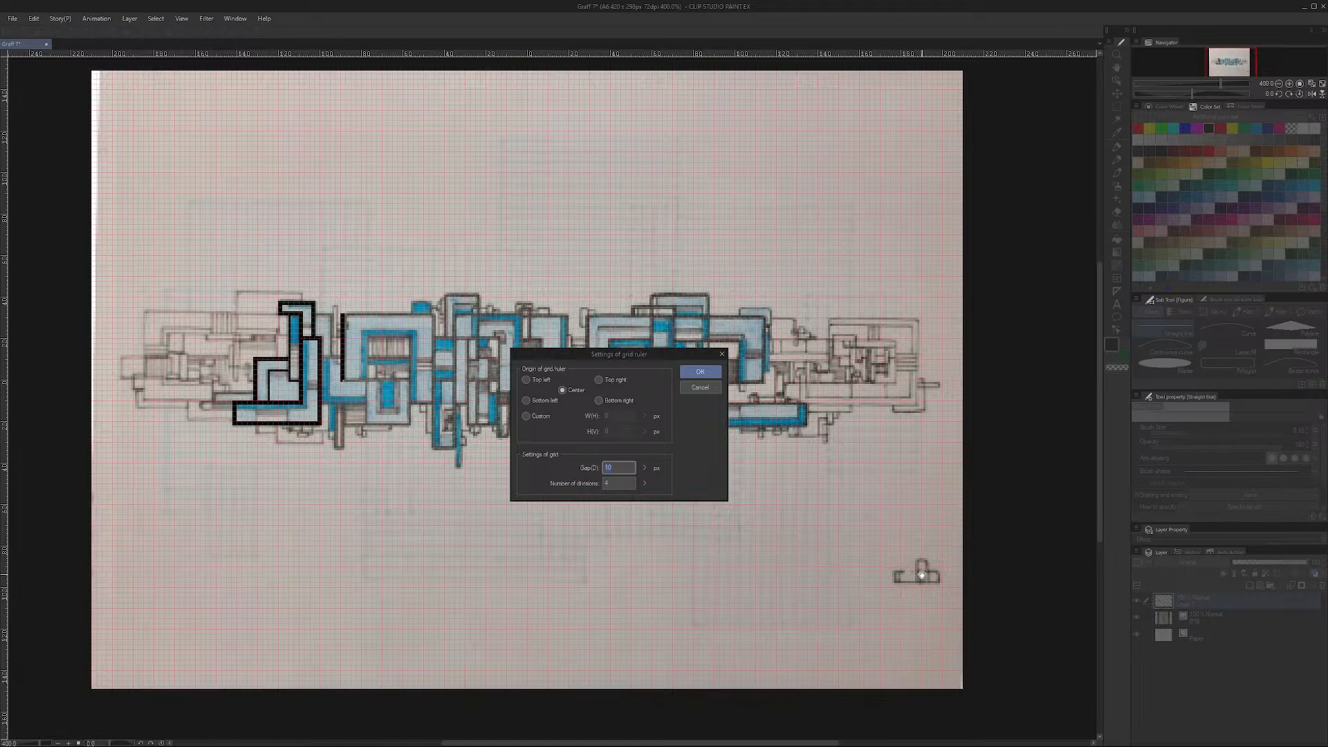
{"action": "left_click", "coordinate": [700, 373]}
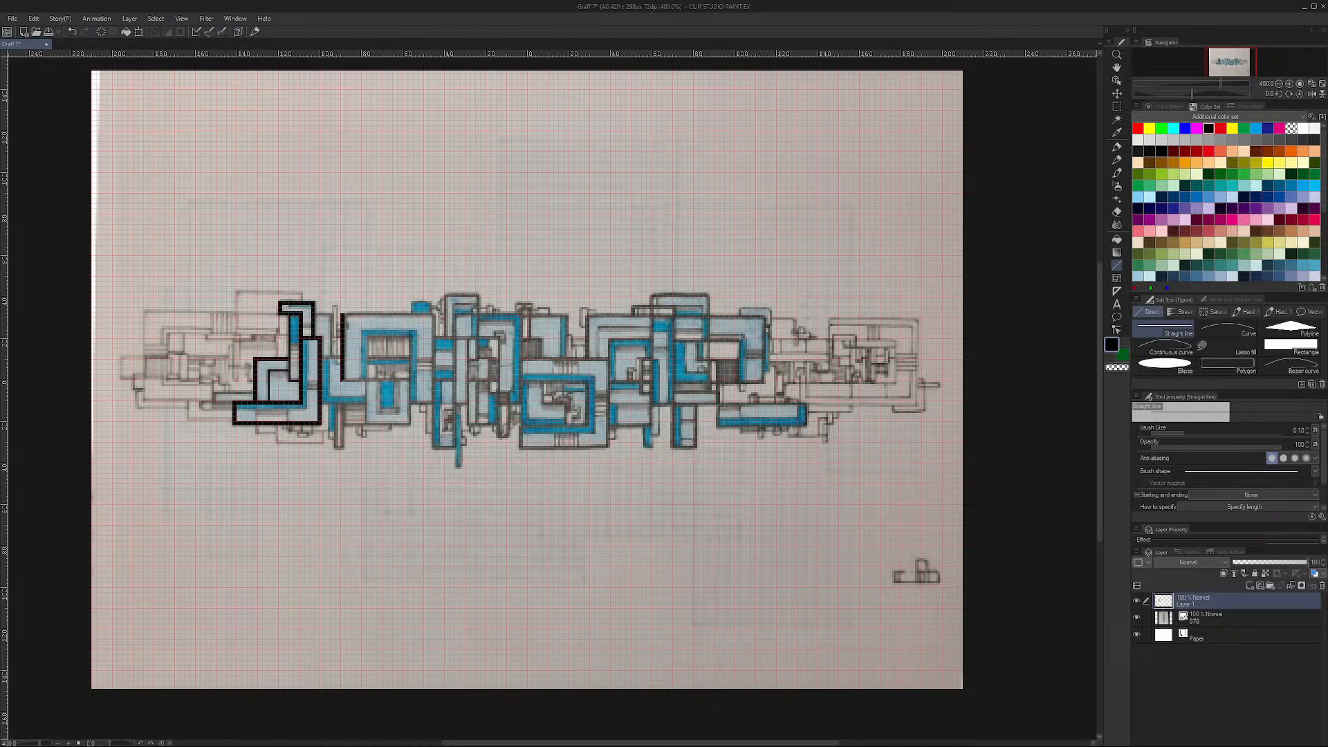
Step: Change the grid line color to magenta pink in the Ruler/Unit preferences
{"action": "left_click", "coordinate": [235, 18]}
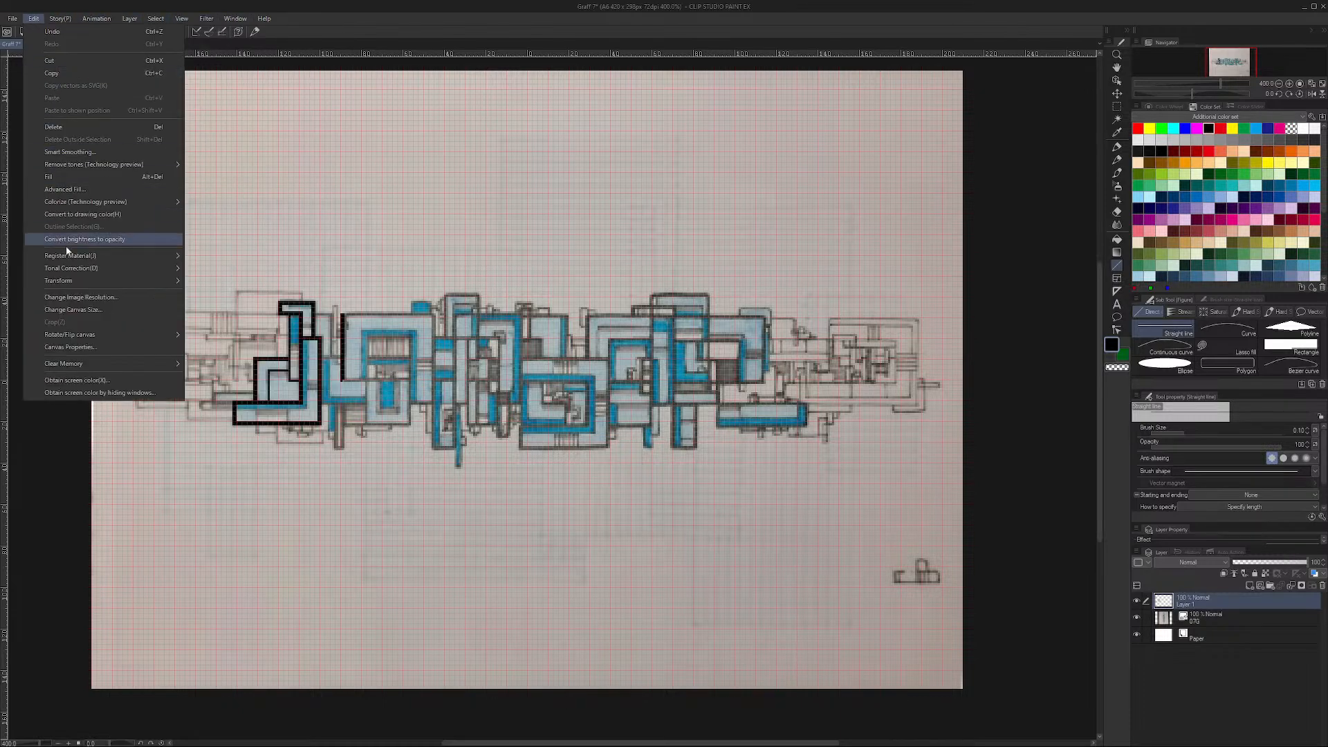
{"action": "mouse_move", "coordinate": [12, 19]}
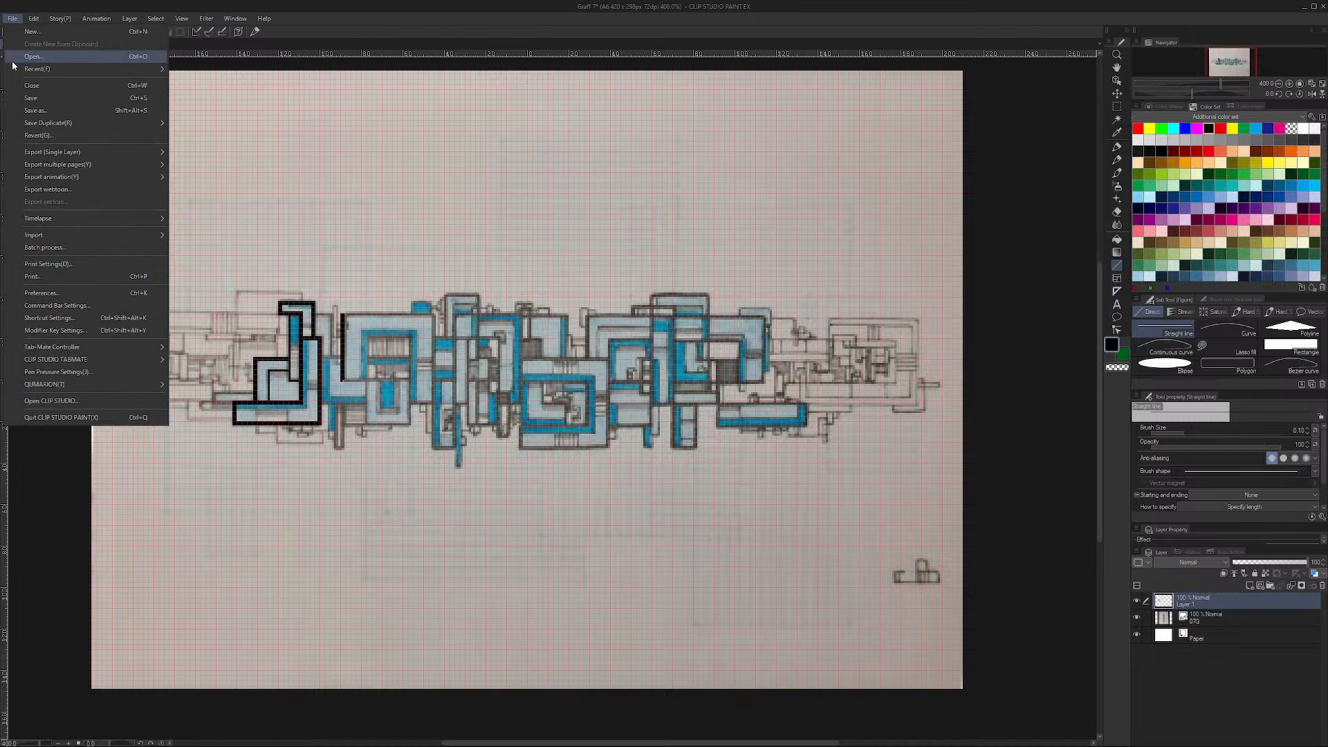
{"action": "left_click", "coordinate": [60, 293]}
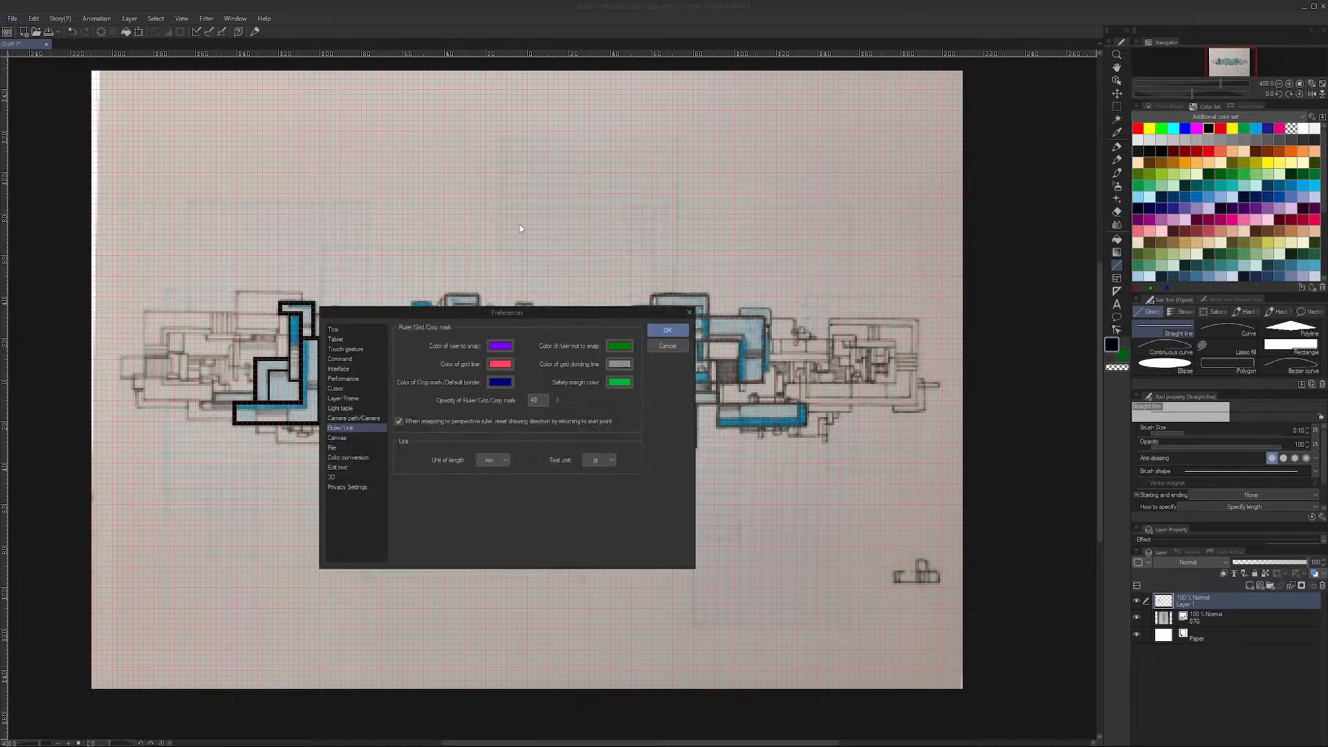
{"action": "left_click", "coordinate": [499, 364]}
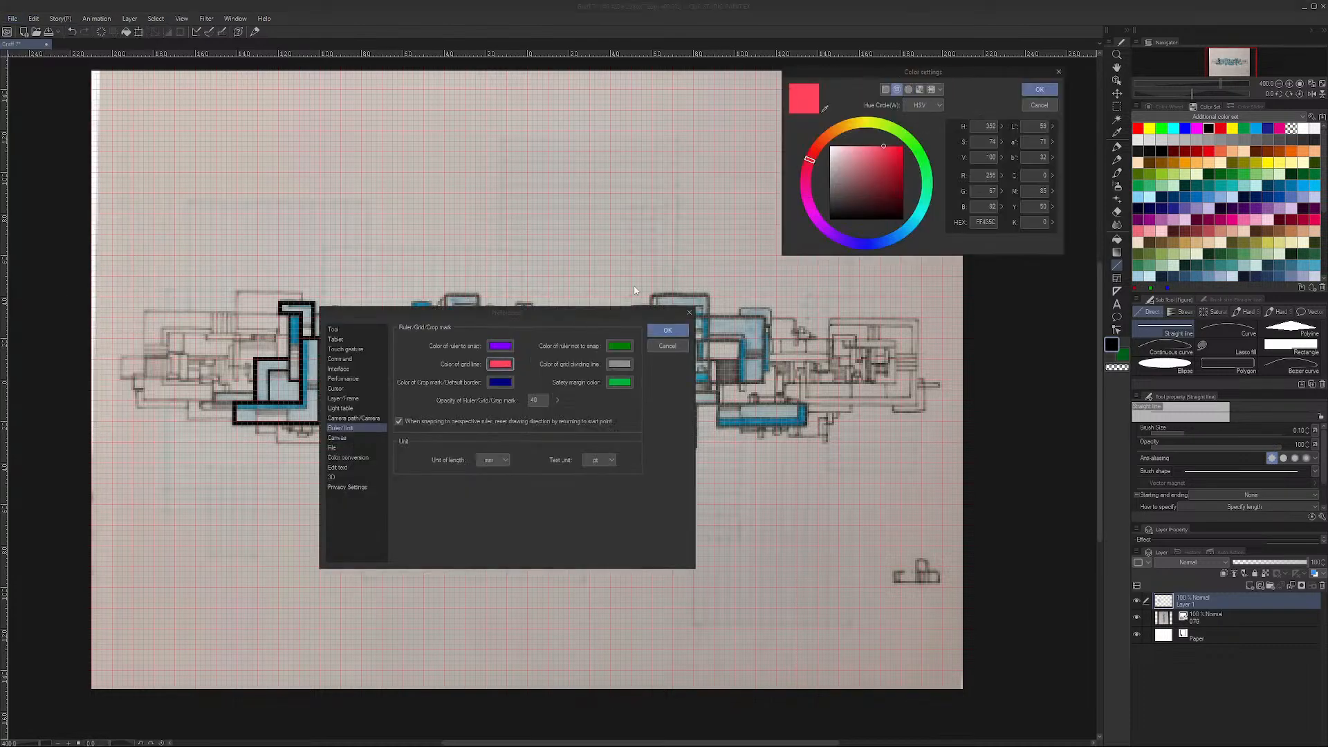
{"action": "left_click", "coordinate": [918, 153]}
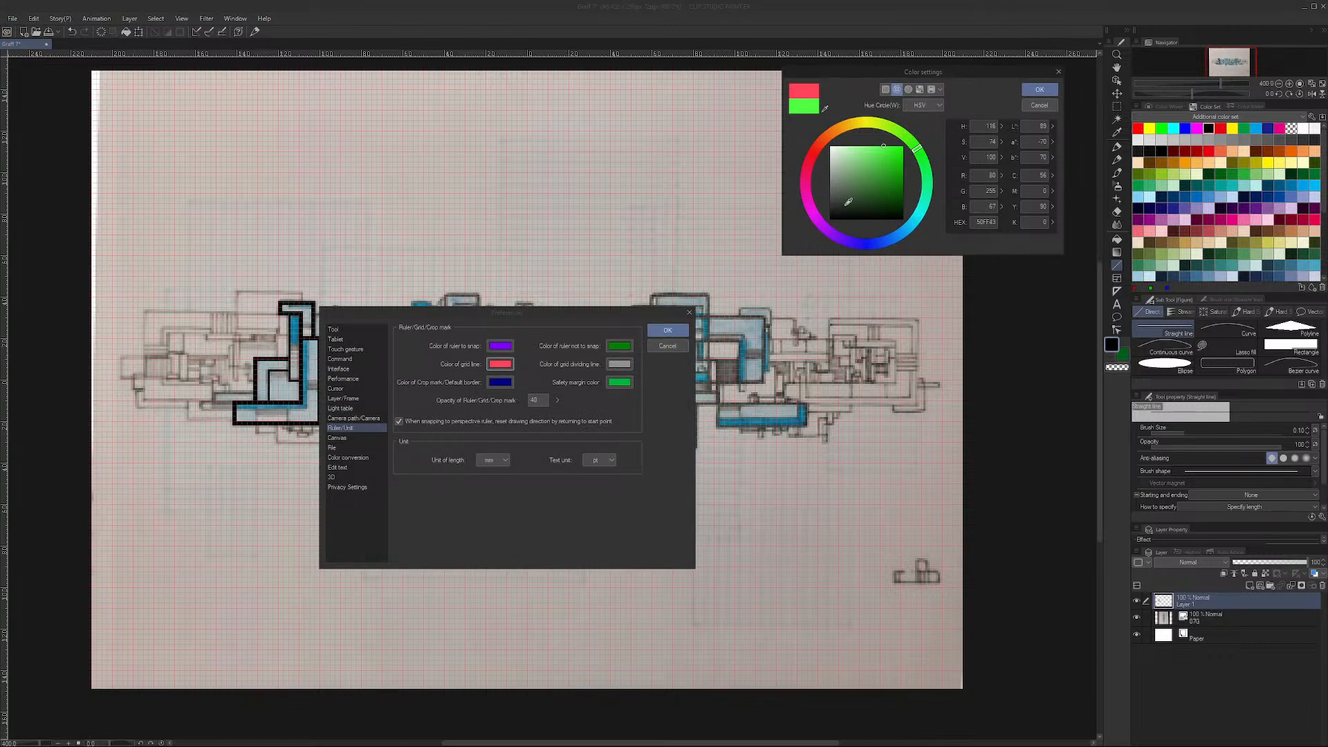
{"action": "left_click", "coordinate": [806, 199]}
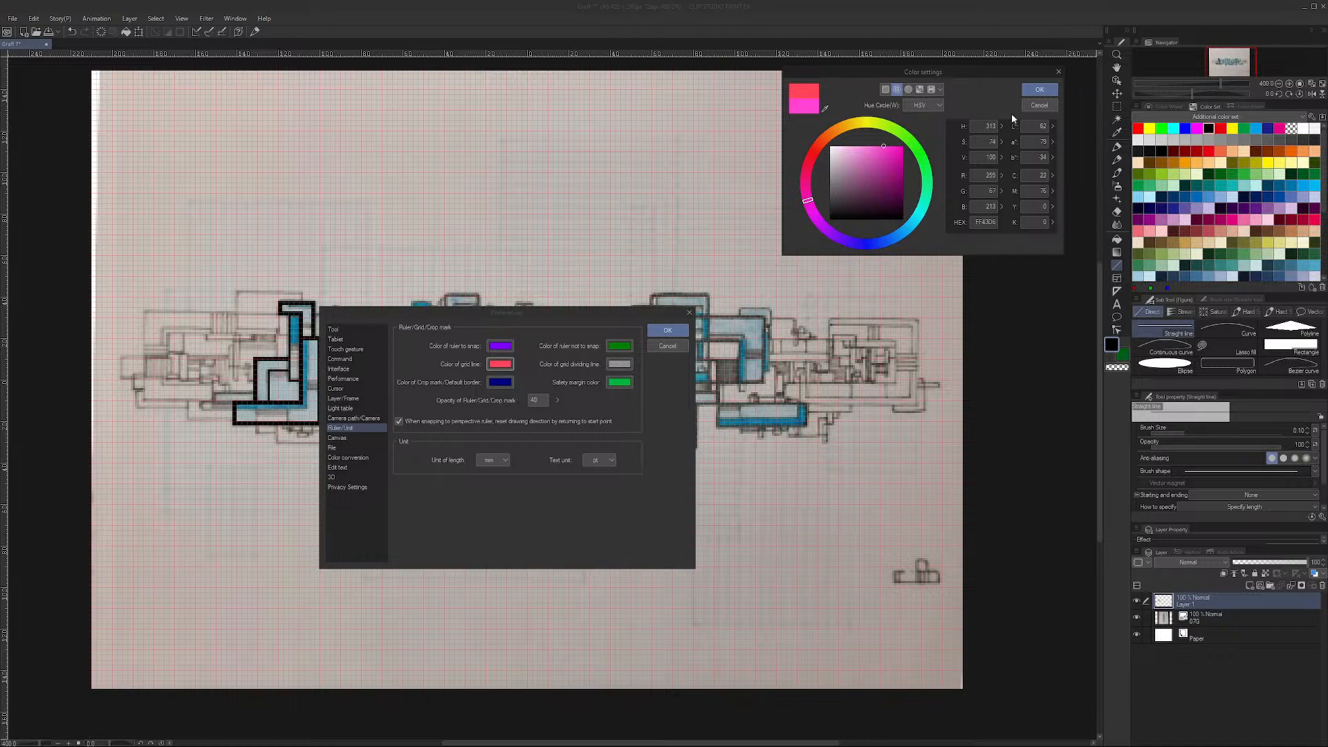
{"action": "left_click", "coordinate": [1038, 89]}
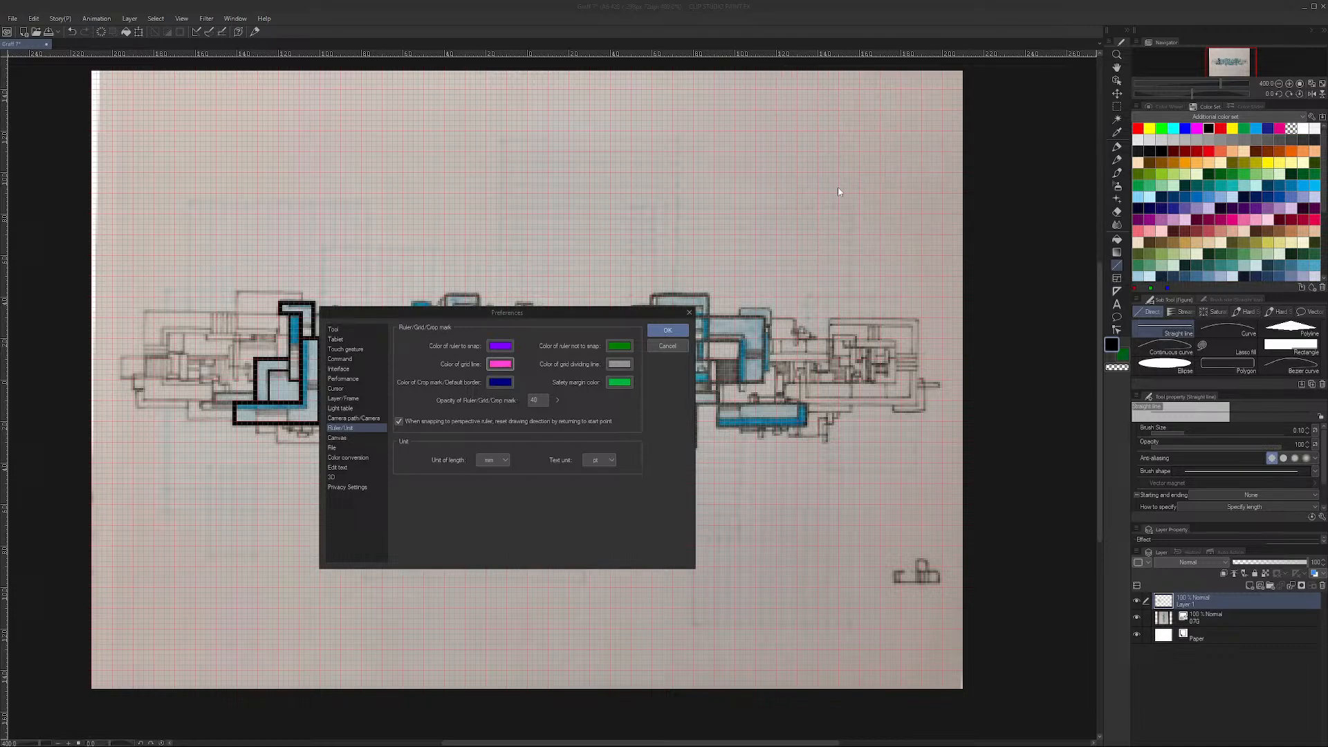
{"action": "left_click", "coordinate": [674, 329]}
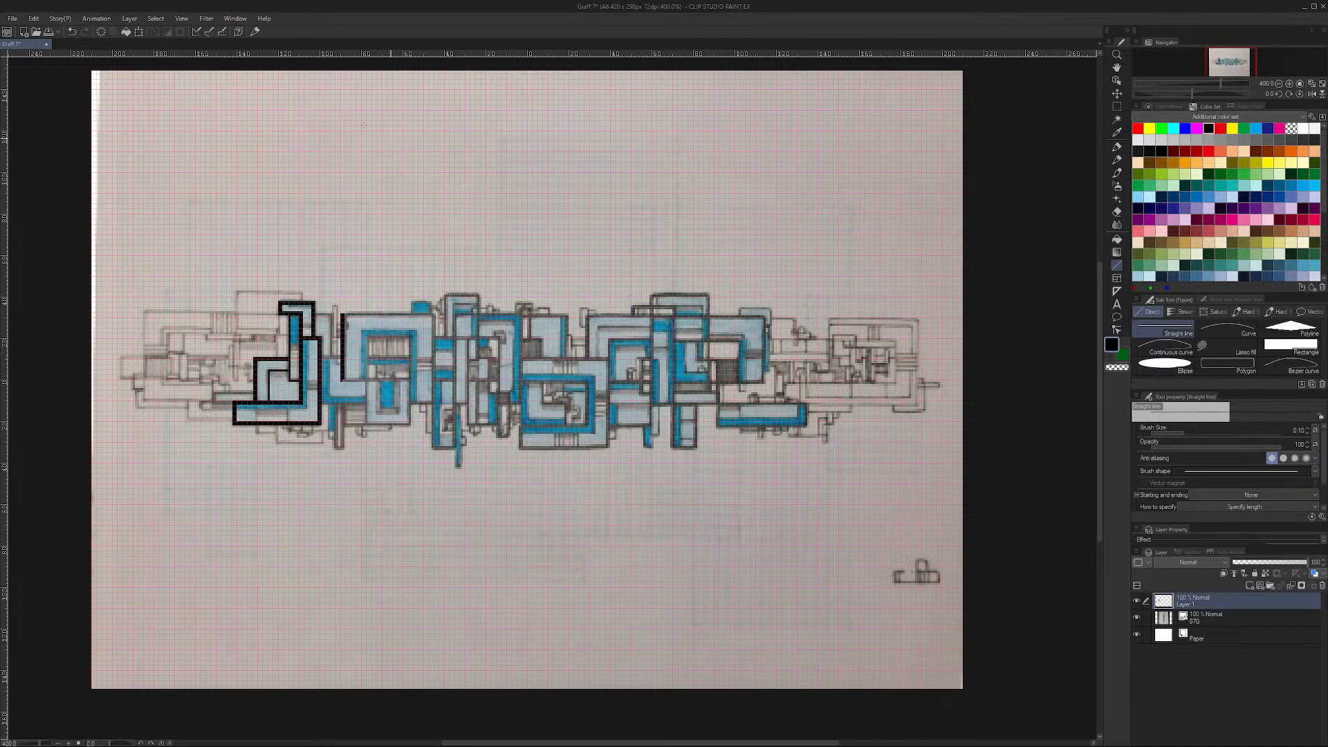
Step: Change the grid line color to yellow in the Ruler/Unit preferences and apply it
{"action": "left_click", "coordinate": [13, 18]}
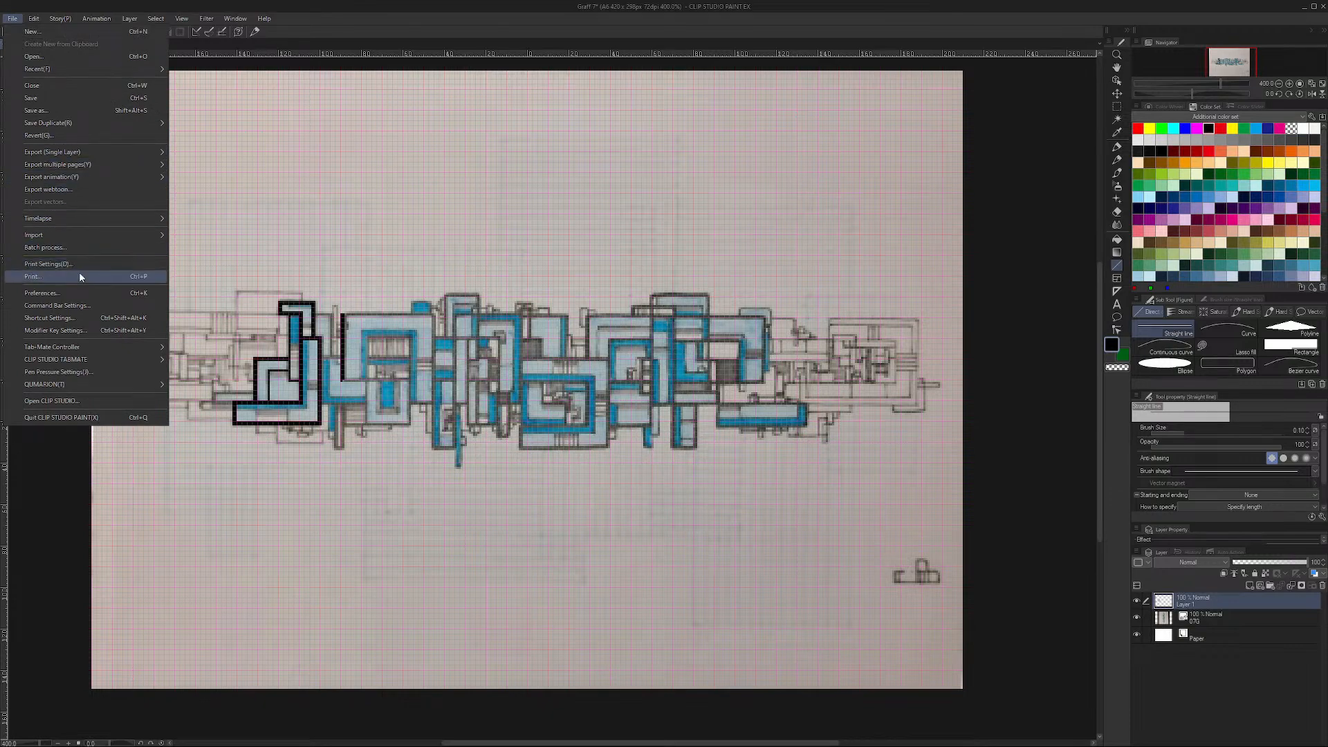
{"action": "left_click", "coordinate": [76, 292]}
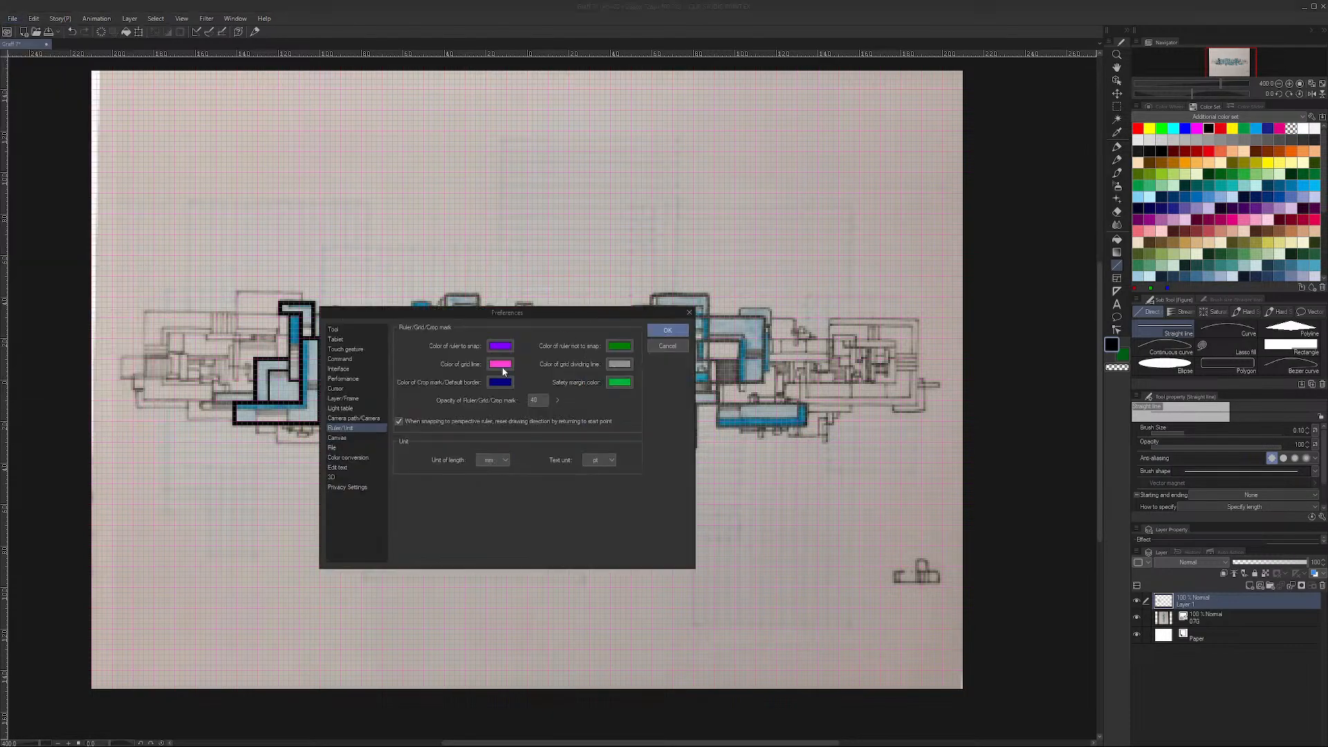
{"action": "left_click", "coordinate": [501, 364]}
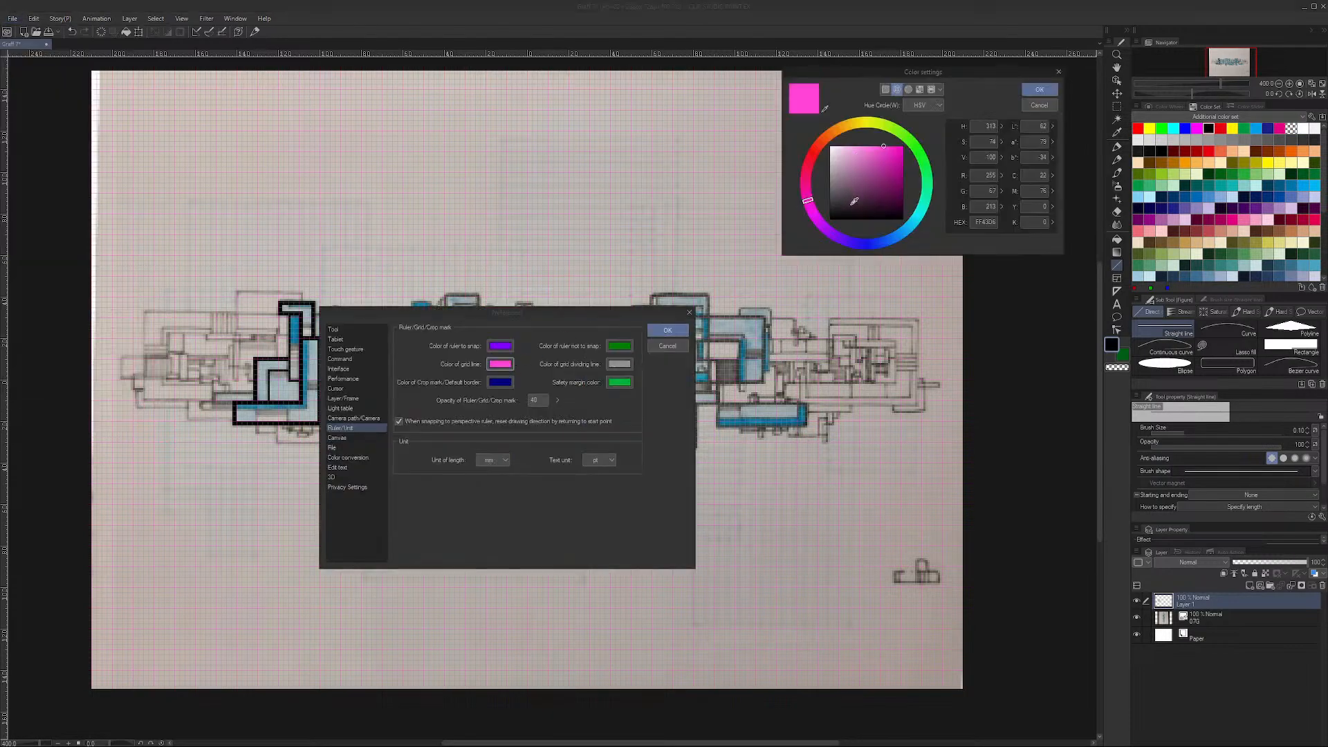
{"action": "left_click", "coordinate": [873, 122]}
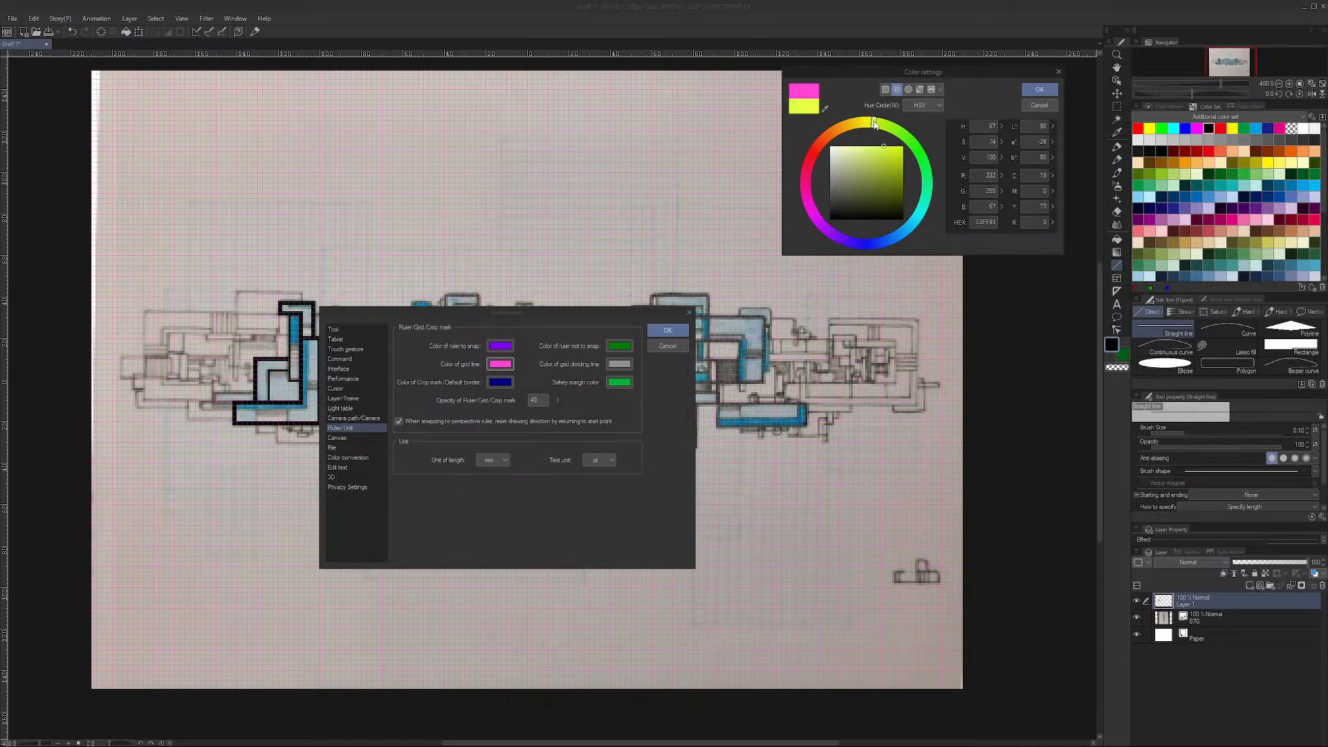
{"action": "left_click_drag", "start_coordinate": [898, 147], "coordinate": [868, 122]}
{"action": "left_click", "coordinate": [1038, 90]}
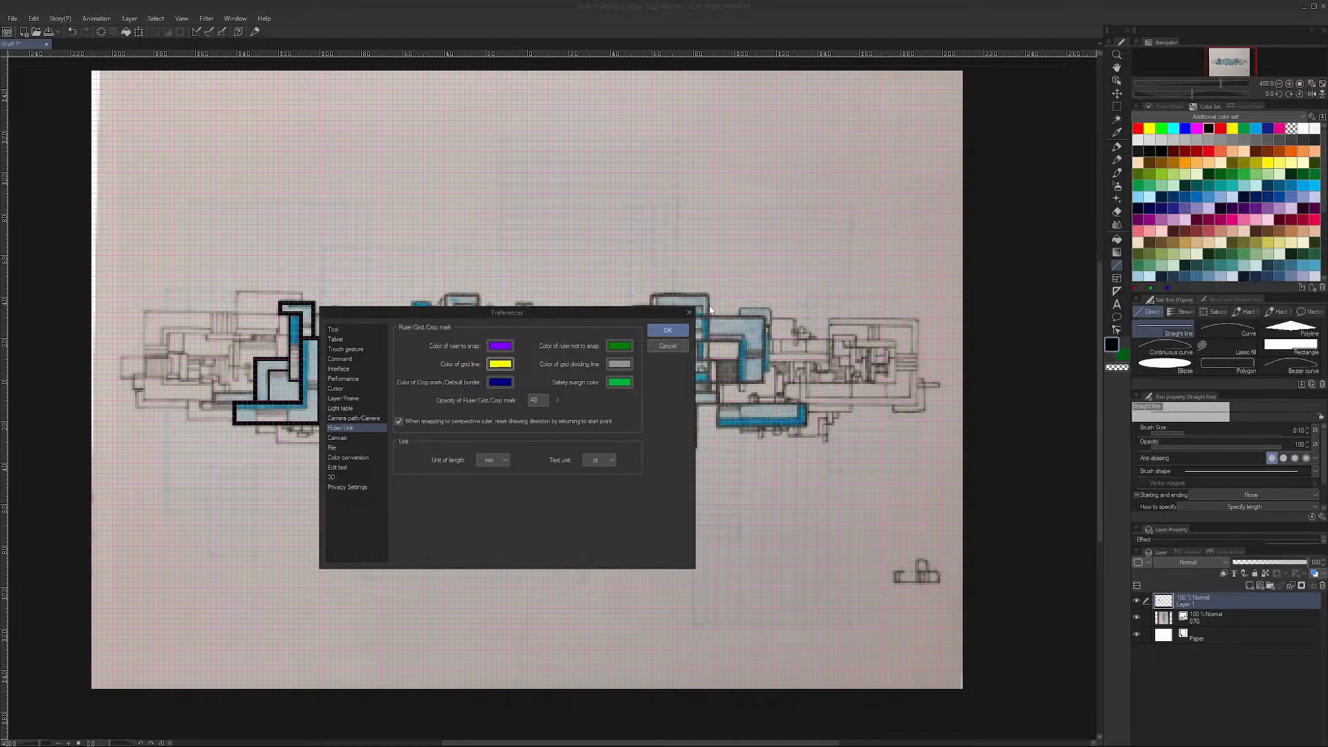
{"action": "left_click", "coordinate": [667, 330]}
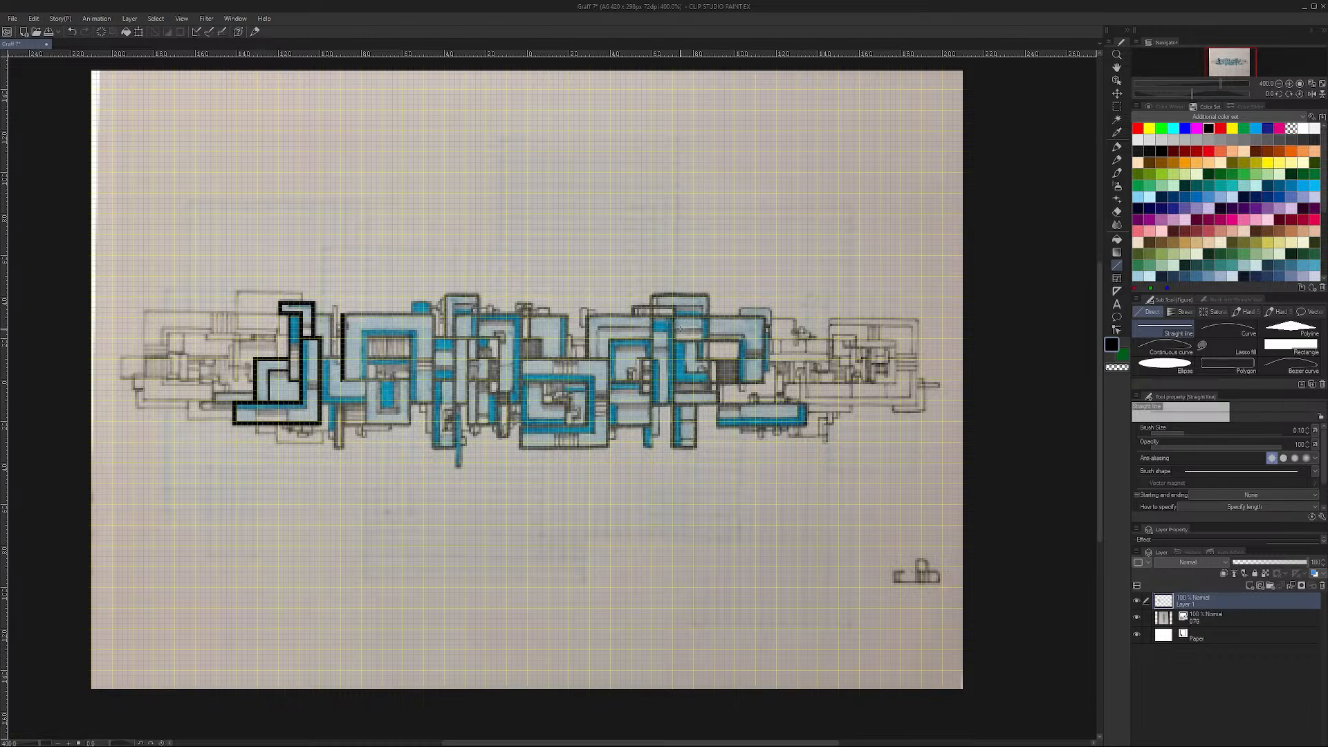
Step: Hide the traced line layer and scale the scanned sketch layer down to about 99% with the Scale transformation
{"action": "left_click", "coordinate": [1135, 600]}
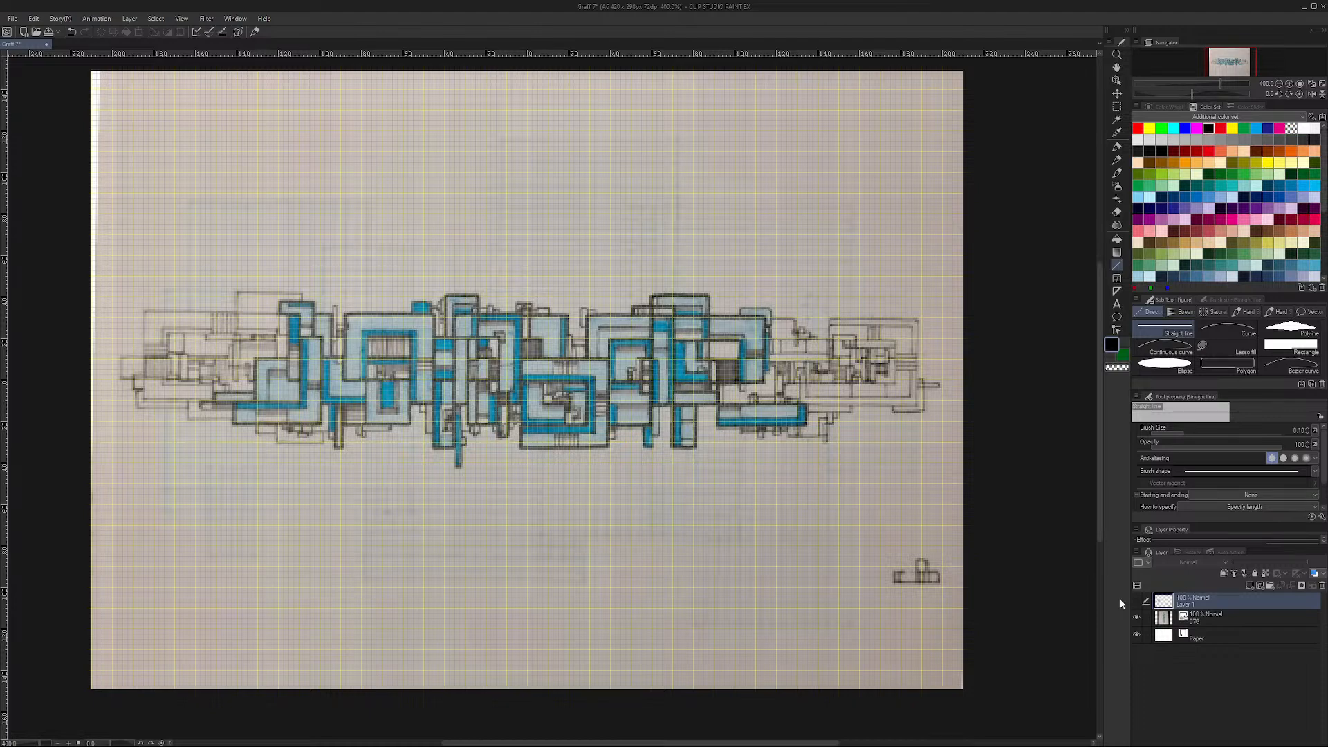
{"action": "left_click", "coordinate": [1228, 622]}
{"action": "left_click", "coordinate": [13, 18]}
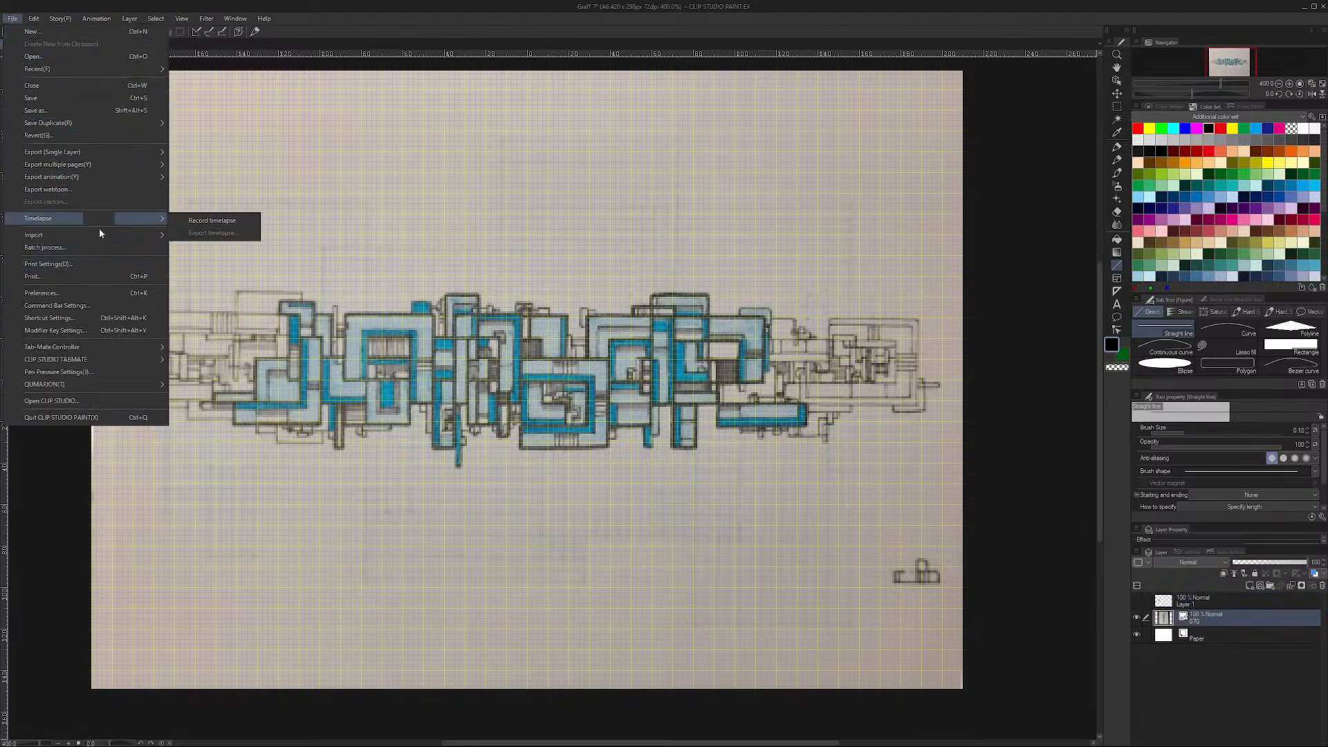
{"action": "mouse_move", "coordinate": [102, 233]}
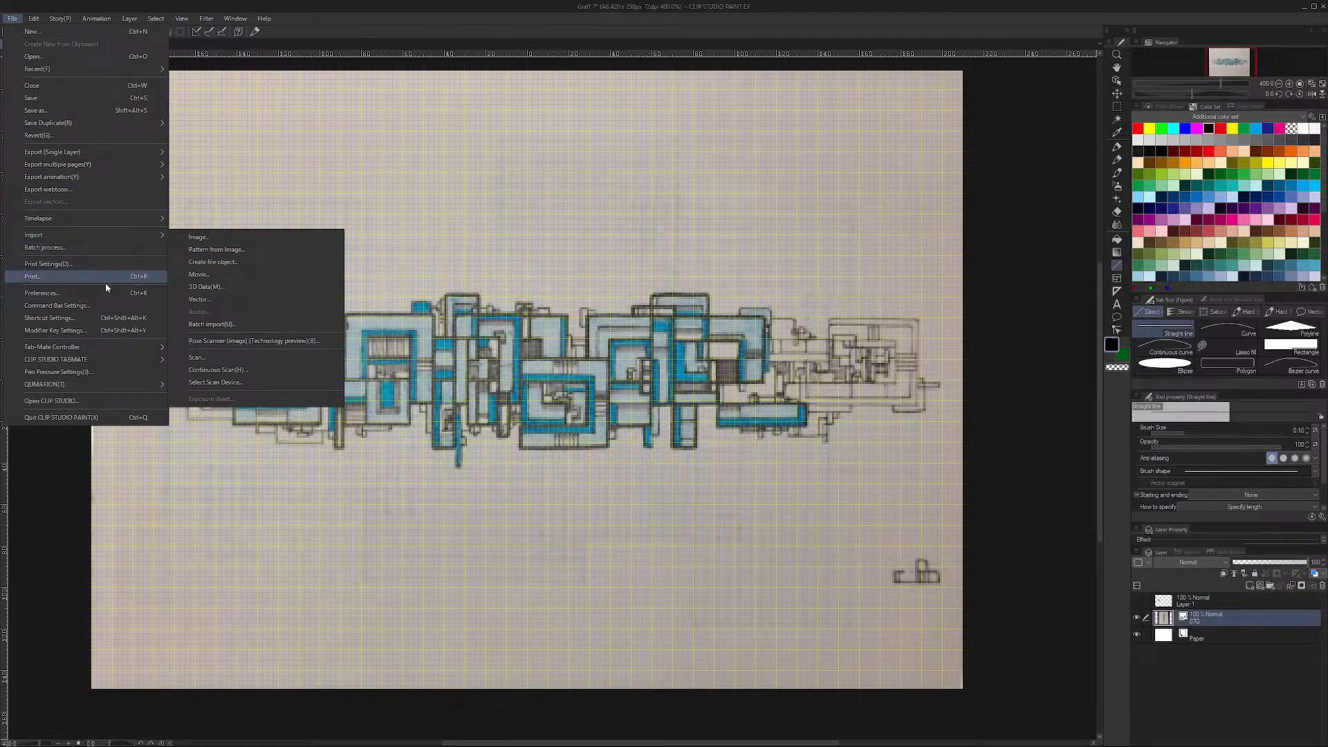
{"action": "mouse_move", "coordinate": [38, 19]}
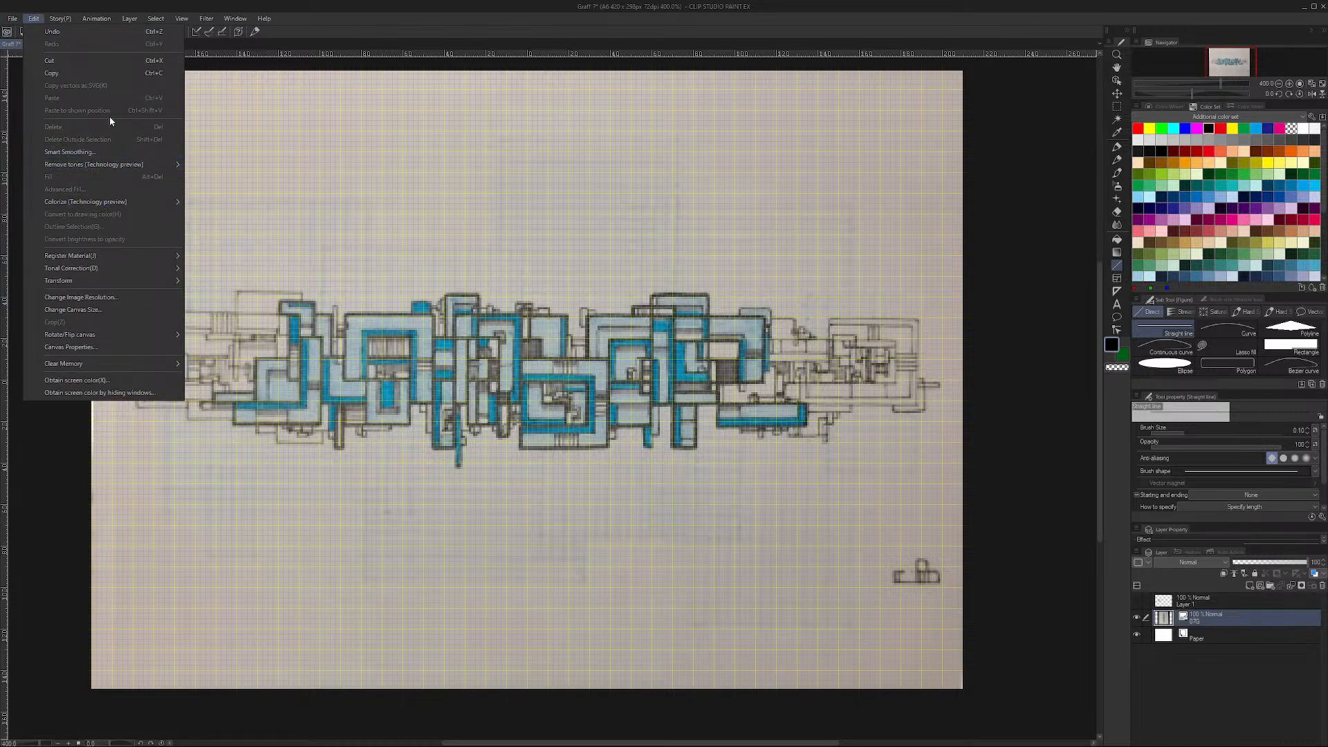
{"action": "mouse_move", "coordinate": [136, 280]}
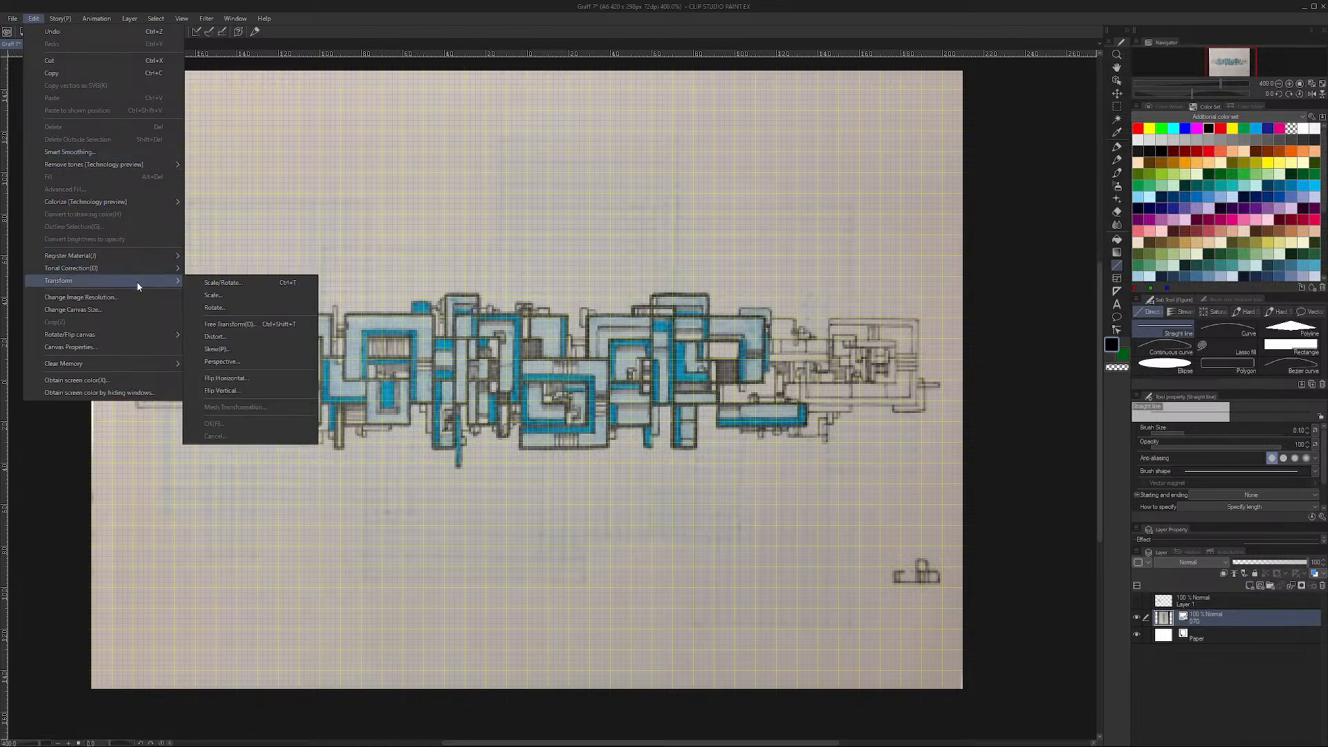
{"action": "left_click", "coordinate": [227, 295]}
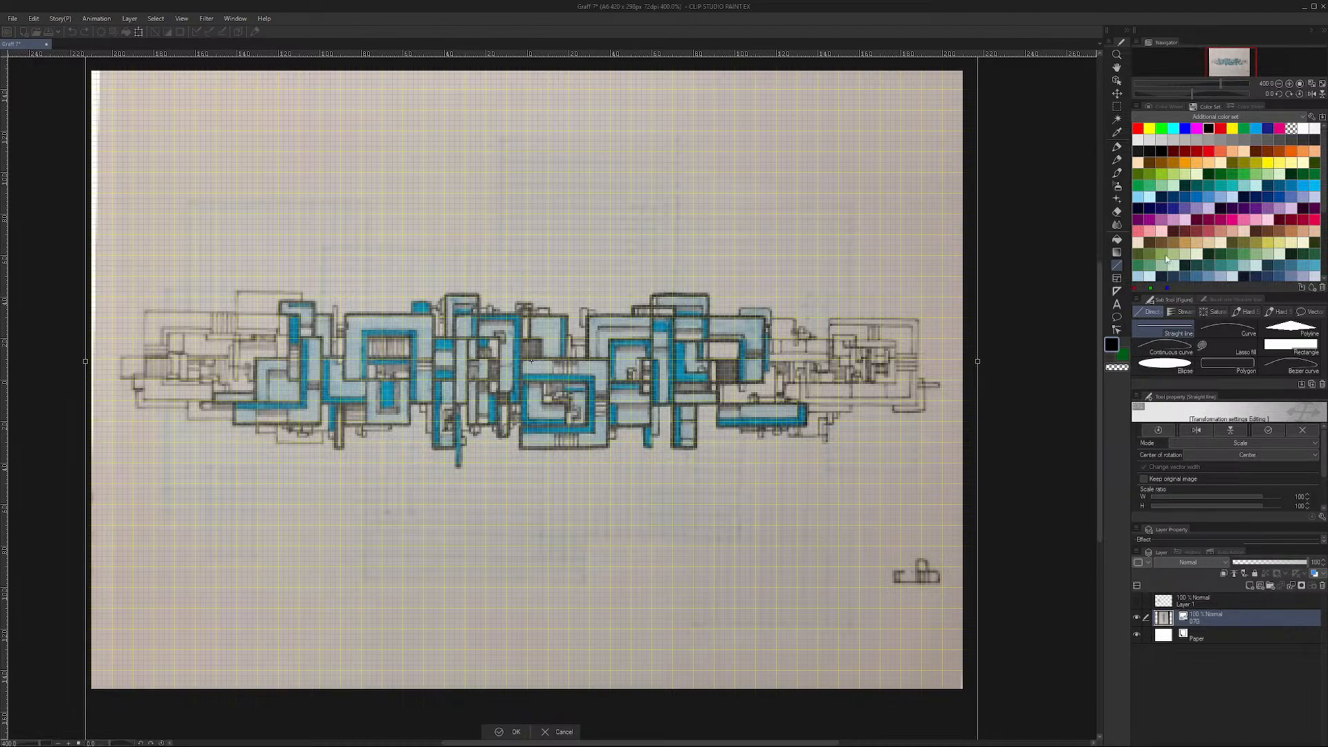
{"action": "left_click_drag", "start_coordinate": [1229, 82], "coordinate": [1215, 83]}
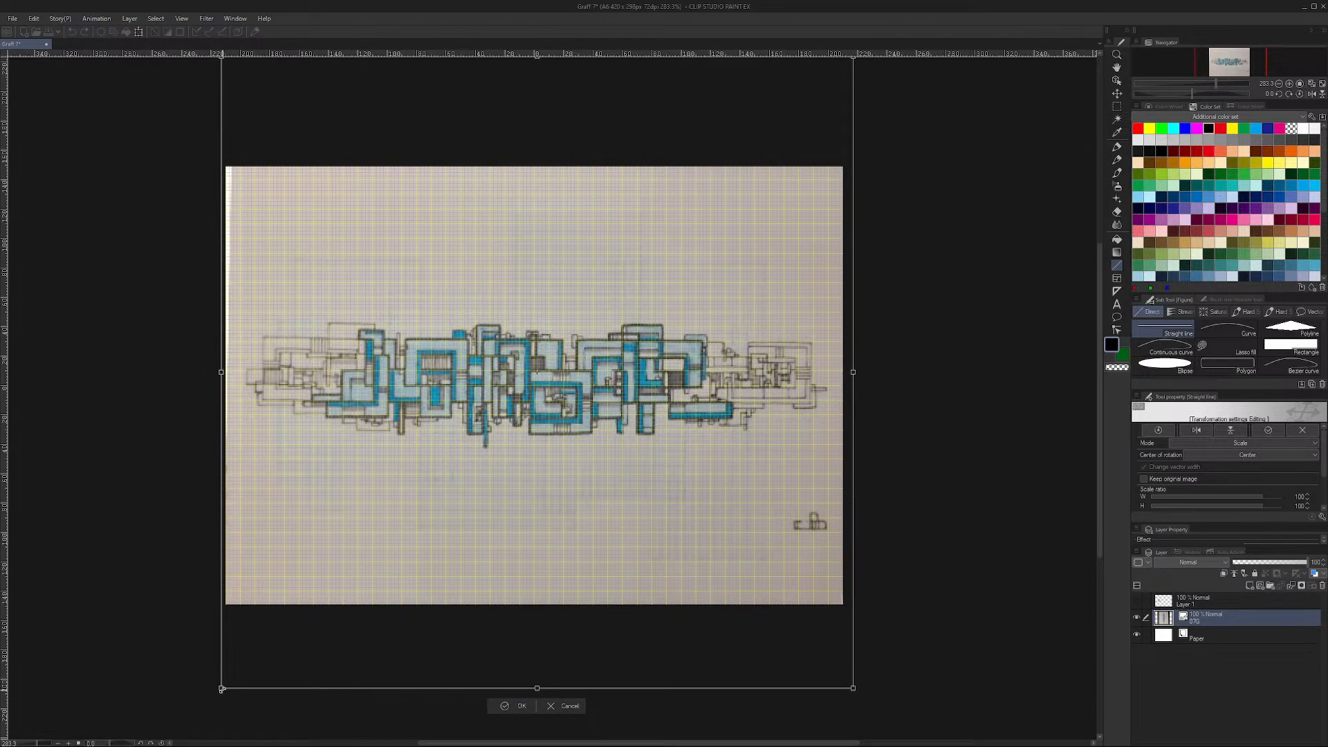
{"action": "left_click_drag", "start_coordinate": [221, 688], "coordinate": [225, 684]}
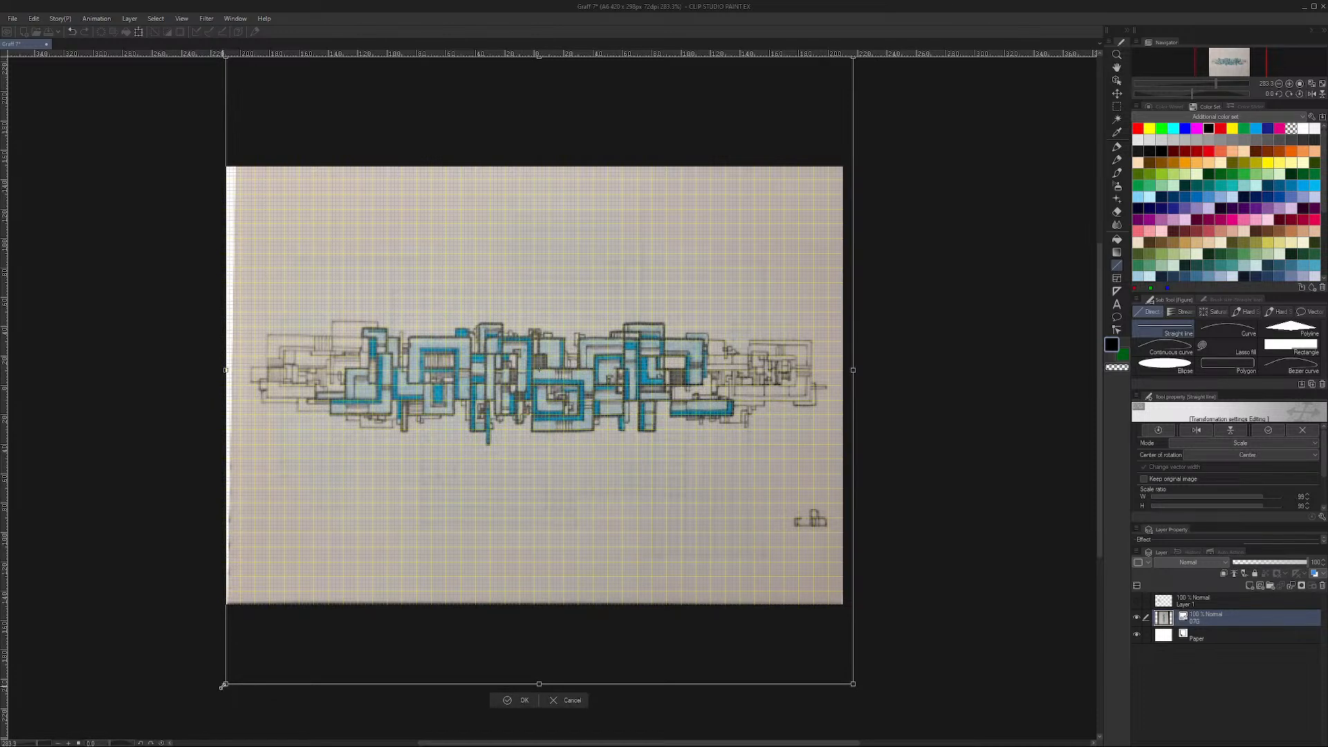
Step: Nudge the scaled sketch slightly leftward to line it up with the grid and apply the transformation
{"action": "left_click_drag", "start_coordinate": [1239, 59], "coordinate": [1222, 87]}
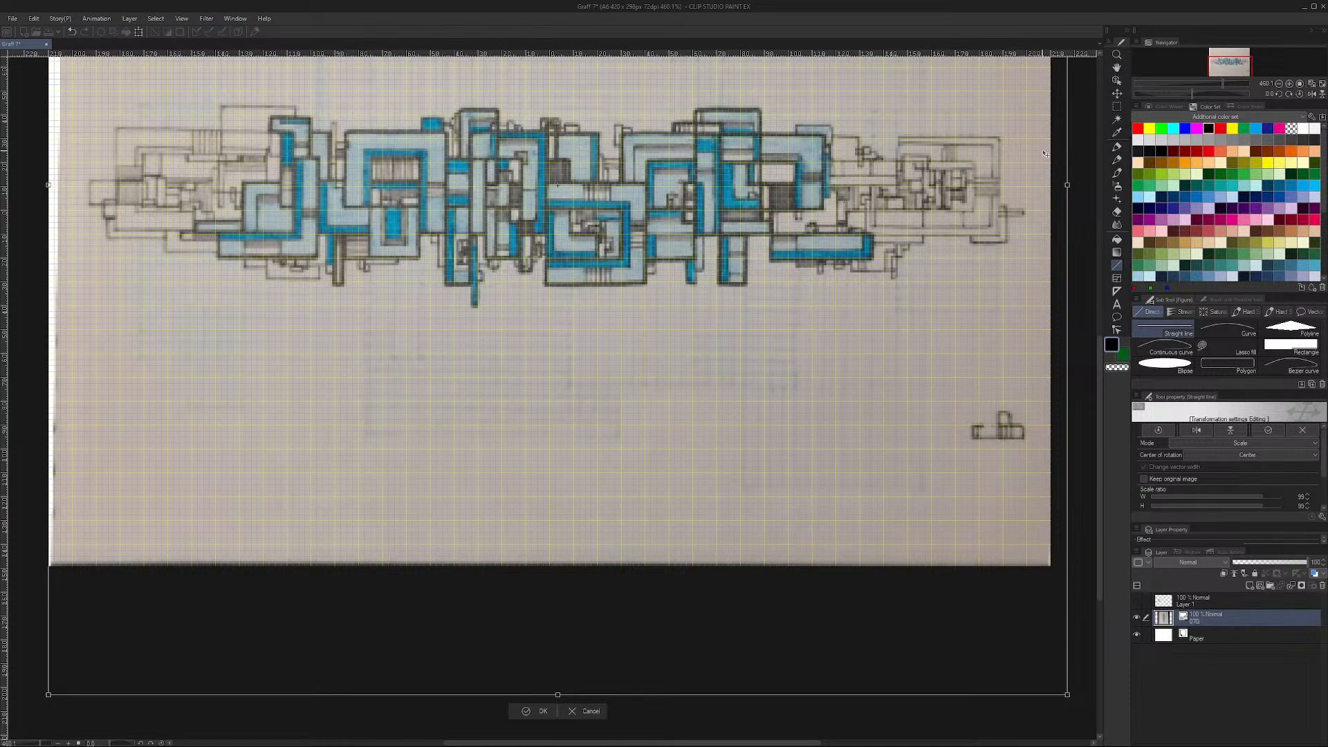
{"action": "left_click_drag", "start_coordinate": [1045, 154], "coordinate": [1042, 153]}
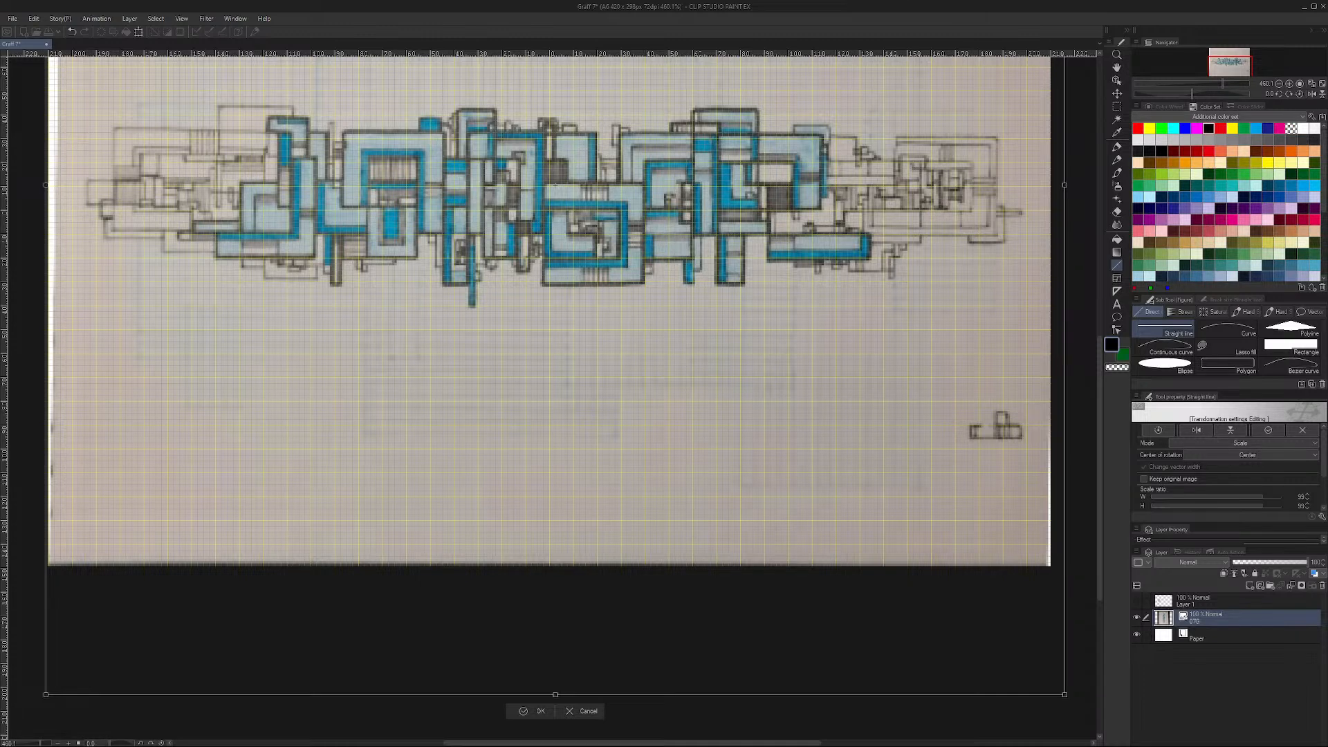
{"action": "left_click_drag", "start_coordinate": [1228, 62], "coordinate": [1229, 59]}
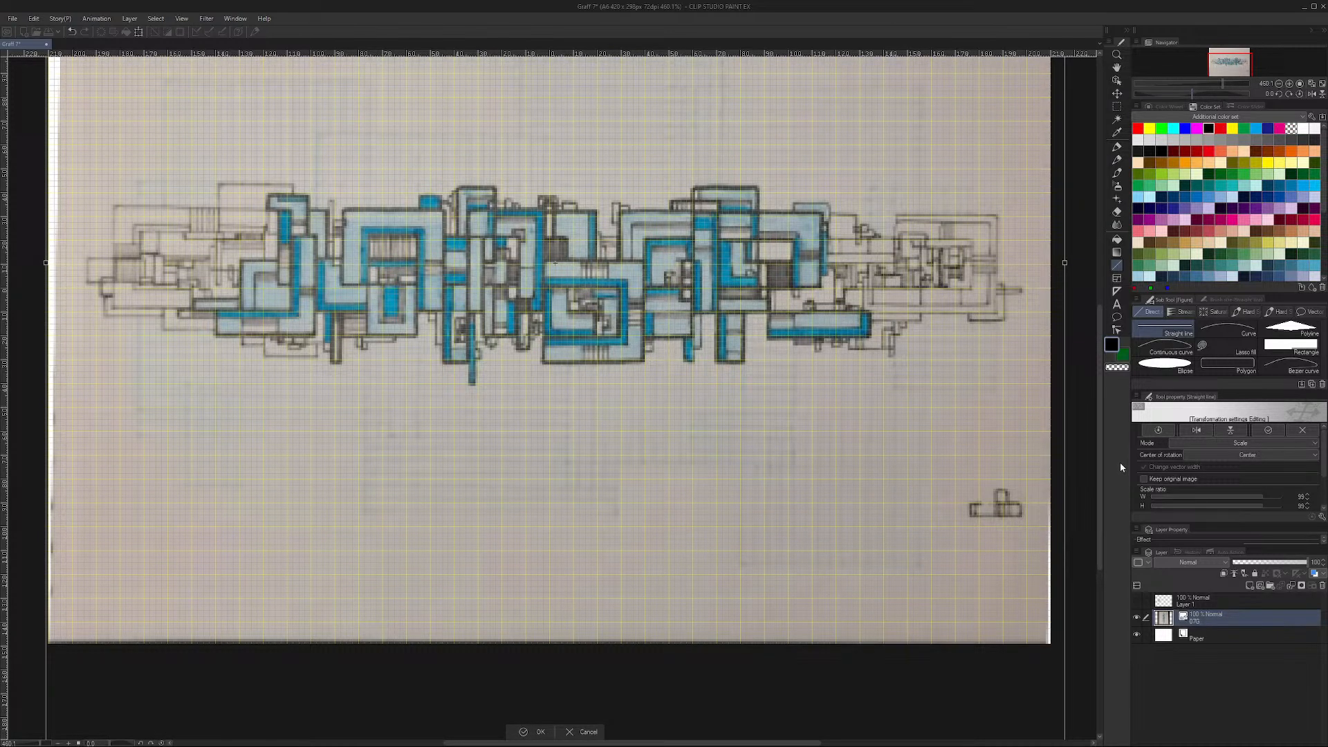
{"action": "left_click", "coordinate": [1117, 147]}
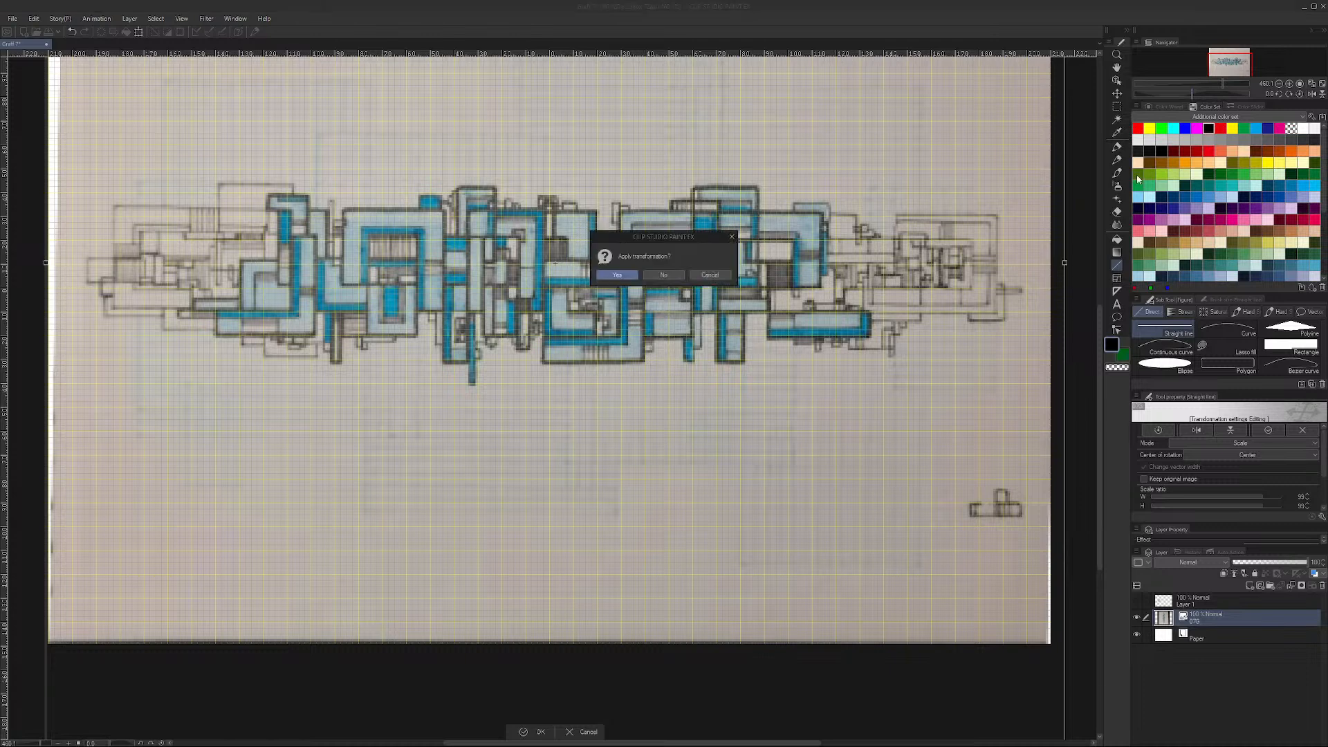
{"action": "left_click", "coordinate": [617, 275]}
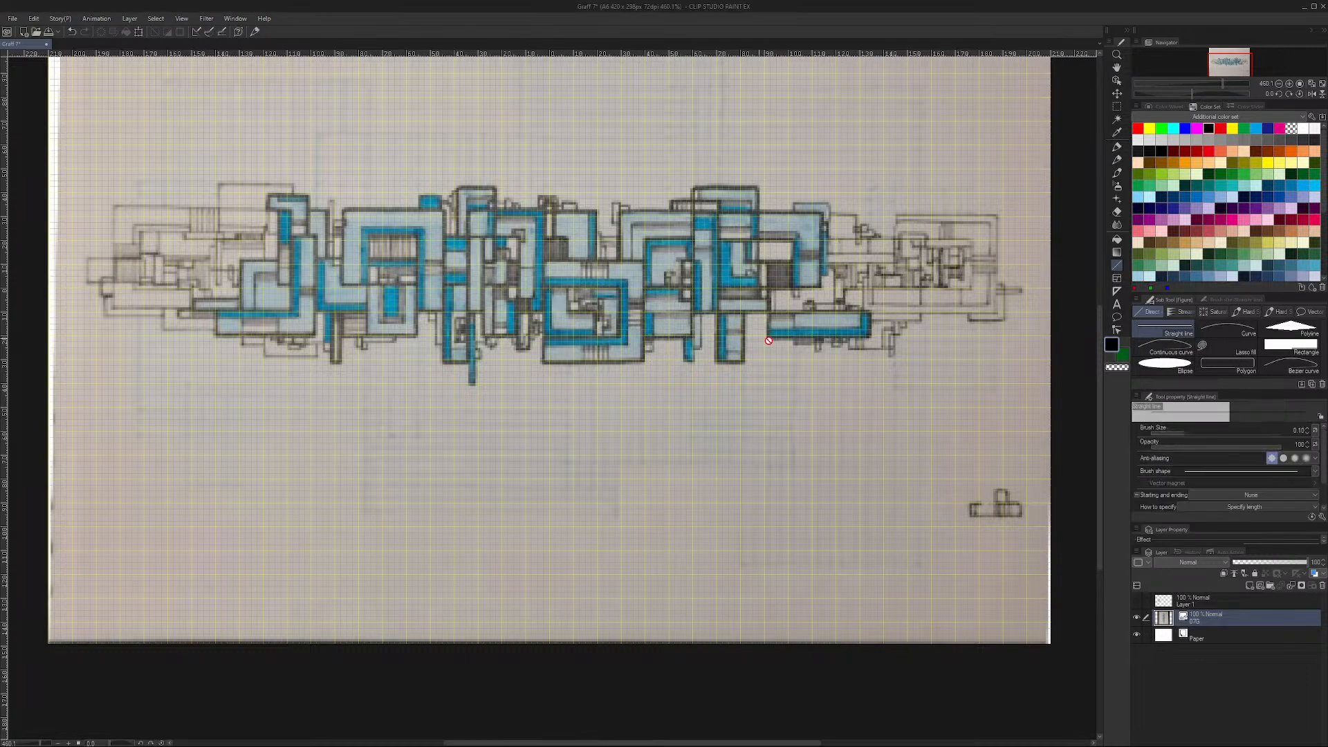
Step: Add a new raster layer and trace the L-shaped lower body of the first letter with straight black lines
{"action": "left_click", "coordinate": [1248, 585]}
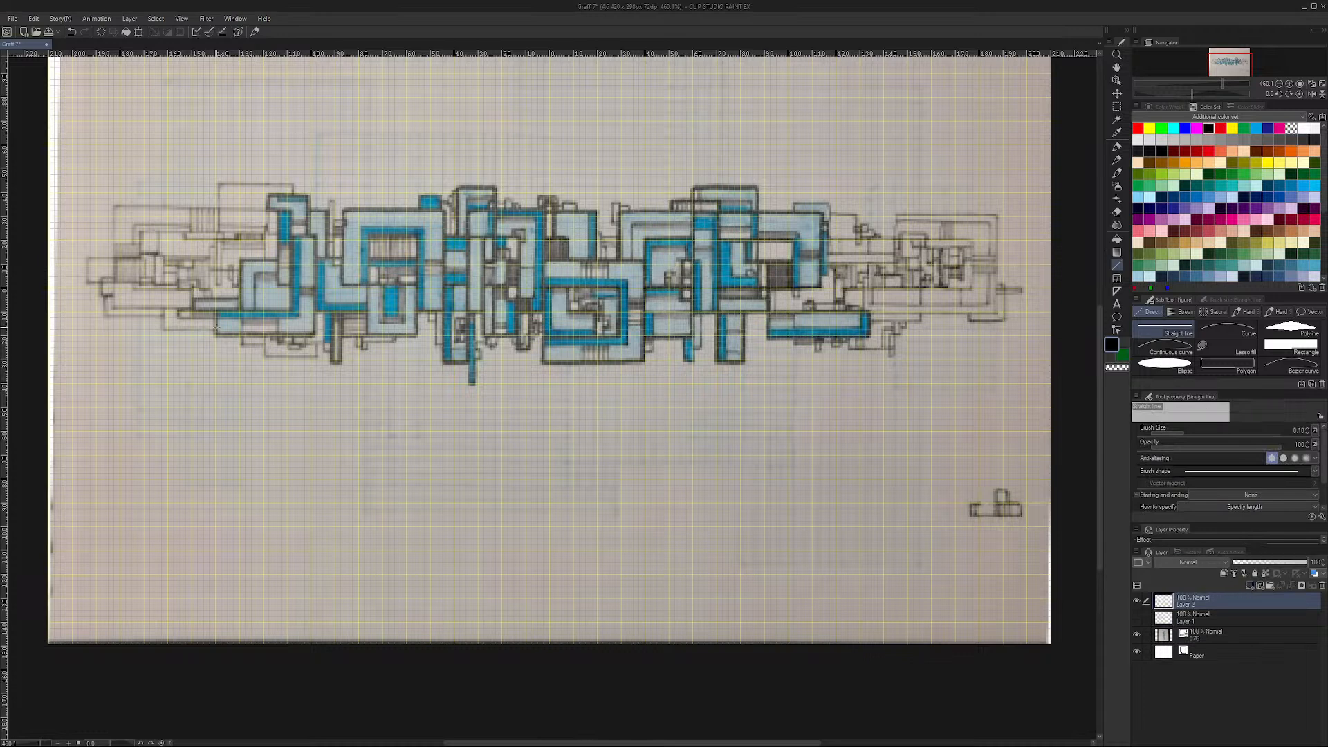
{"action": "left_click_drag", "start_coordinate": [216, 311], "coordinate": [217, 334]}
{"action": "left_click_drag", "start_coordinate": [216, 312], "coordinate": [260, 313]}
{"action": "left_click_drag", "start_coordinate": [217, 335], "coordinate": [314, 336]}
{"action": "left_click_drag", "start_coordinate": [313, 335], "coordinate": [312, 235]}
{"action": "key", "text": "ctrl+z"}
{"action": "key", "text": "ctrl+z"}
{"action": "key", "text": "ctrl+z"}
{"action": "key", "text": "ctrl+z"}
{"action": "mouse_move", "coordinate": [214, 310]}
{"action": "left_mouse_down"}
{"action": "mouse_move", "coordinate": [263, 313]}
{"action": "mouse_move", "coordinate": [214, 338]}
{"action": "mouse_move", "coordinate": [313, 338]}
{"action": "mouse_move", "coordinate": [312, 231]}
{"action": "mouse_move", "coordinate": [284, 239]}
{"action": "mouse_move", "coordinate": [287, 310]}
{"action": "mouse_move", "coordinate": [271, 312]}
{"action": "mouse_move", "coordinate": [287, 311]}
{"action": "left_mouse_up"}
{"action": "key", "text": "ctrl+z"}
{"action": "key", "text": "ctrl+z"}
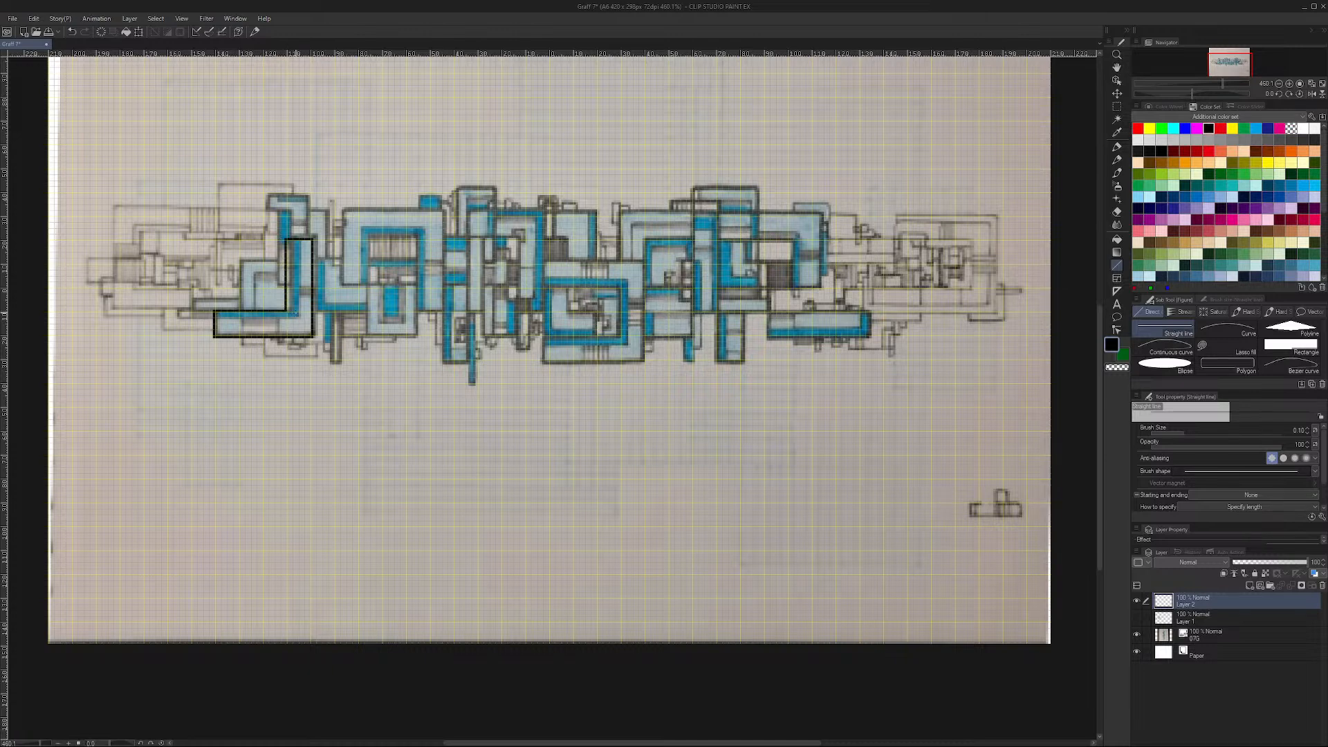
Step: Extend the first letter's outline upward from the L-shape and add the short horizontal line under its top hook
{"action": "left_click_drag", "start_coordinate": [285, 238], "coordinate": [285, 214]}
{"action": "key", "text": "ctrl+z"}
{"action": "left_click_drag", "start_coordinate": [285, 239], "coordinate": [285, 214]}
{"action": "left_click_drag", "start_coordinate": [285, 211], "coordinate": [285, 210]}
{"action": "key", "text": "ctrl+z"}
{"action": "left_click_drag", "start_coordinate": [264, 210], "coordinate": [285, 210]}
Step: Set the number of grid divisions to 2 in the grid/ruler settings
{"action": "left_click", "coordinate": [181, 18]}
{"action": "left_click", "coordinate": [220, 265]}
{"action": "left_click", "coordinate": [651, 481]}
{"action": "left_click", "coordinate": [655, 479]}
{"action": "left_click", "coordinate": [655, 479]}
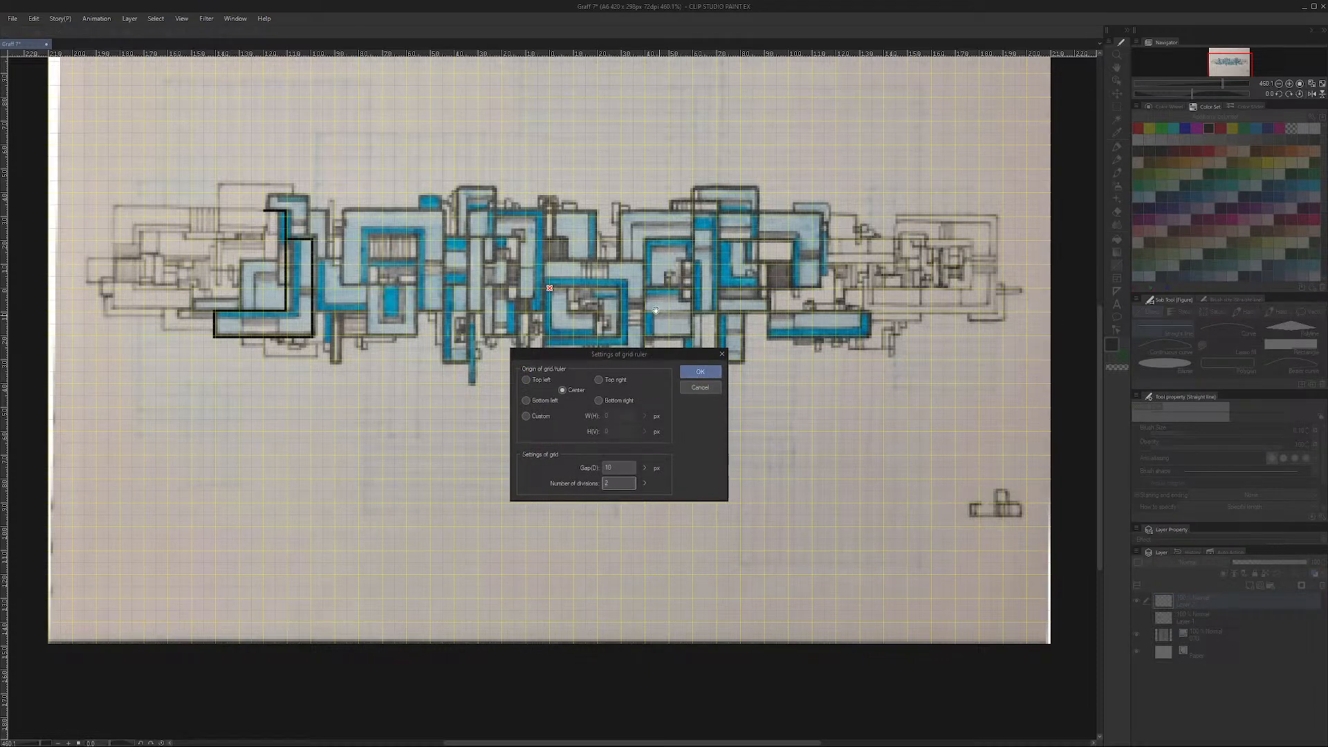
{"action": "left_click", "coordinate": [691, 368]}
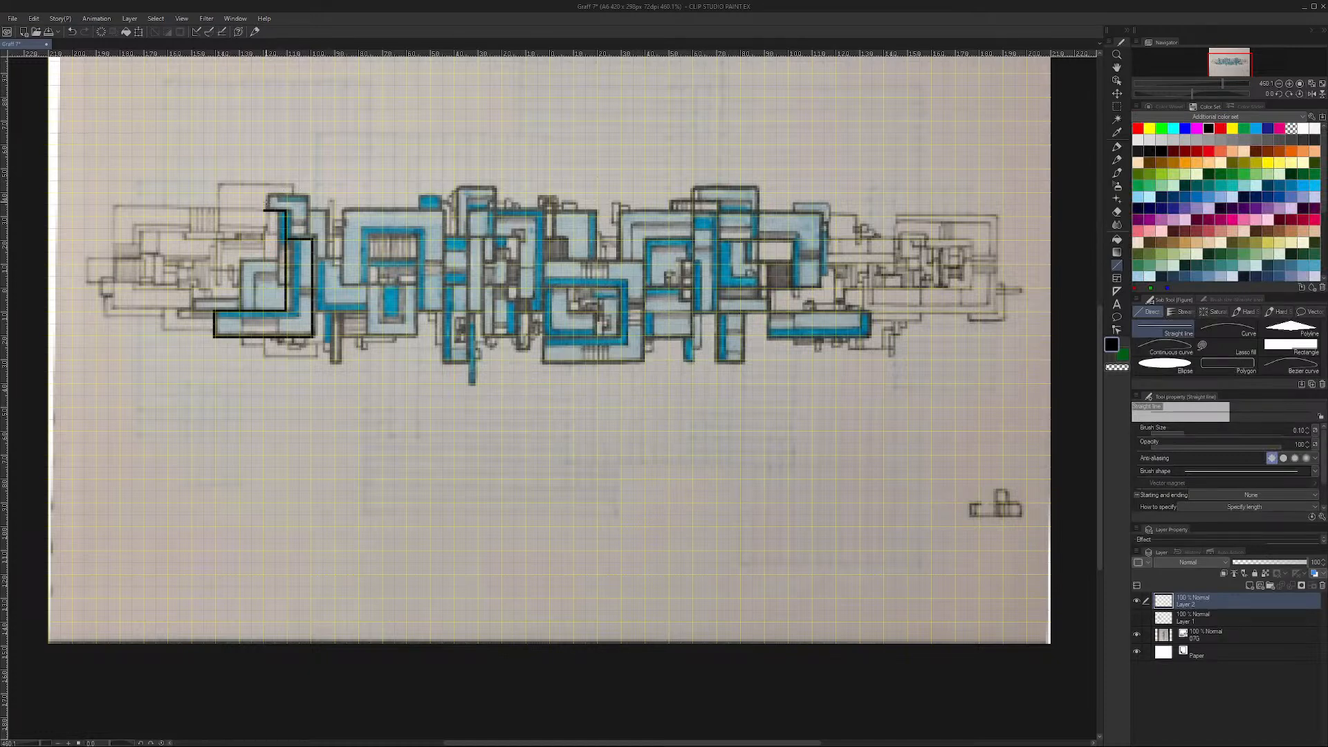
Step: Trace the top hook of the first letter, closing its left, top and right edges in black
{"action": "left_click_drag", "start_coordinate": [263, 208], "coordinate": [262, 196]}
{"action": "left_click_drag", "start_coordinate": [262, 191], "coordinate": [308, 191]}
{"action": "left_click_drag", "start_coordinate": [313, 192], "coordinate": [302, 192]}
{"action": "left_click_drag", "start_coordinate": [313, 192], "coordinate": [302, 192]}
{"action": "key", "text": "ctrl+z"}
{"action": "left_click_drag", "start_coordinate": [300, 192], "coordinate": [300, 238]}
{"action": "left_click_drag", "start_coordinate": [262, 191], "coordinate": [302, 192]}
Step: Trace the first letter's inner vertical line and the outline of its left block
{"action": "left_click_drag", "start_coordinate": [278, 210], "coordinate": [280, 286]}
{"action": "key", "text": "ctrl+z"}
{"action": "key", "text": "ctrl+z"}
{"action": "left_click_drag", "start_coordinate": [238, 312], "coordinate": [276, 263]}
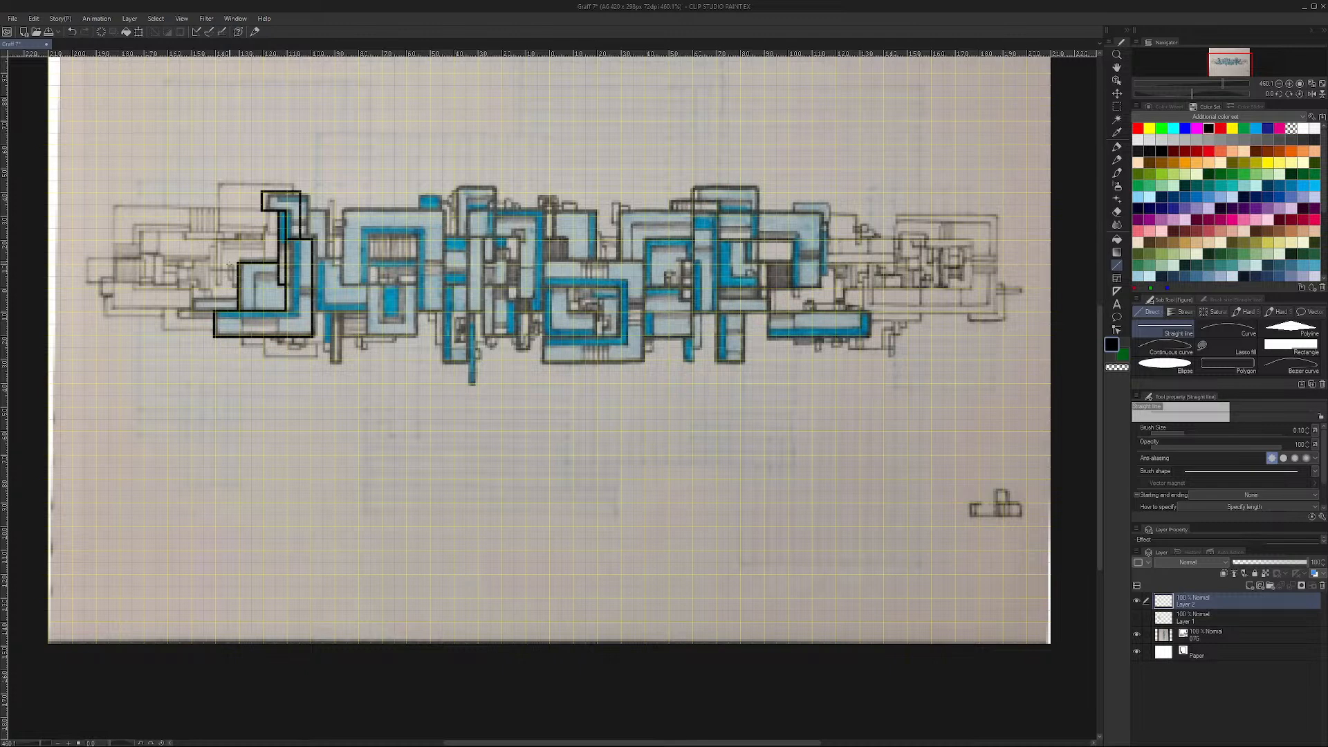
Step: Thicken the outlines of the first letter's left block and L-shaped lower body with additional parallel black lines
{"action": "mouse_move", "coordinate": [236, 312]}
{"action": "left_mouse_down"}
{"action": "mouse_move", "coordinate": [236, 262]}
{"action": "mouse_move", "coordinate": [273, 261]}
{"action": "left_mouse_up"}
{"action": "mouse_move", "coordinate": [210, 339]}
{"action": "left_mouse_down"}
{"action": "mouse_move", "coordinate": [213, 311]}
{"action": "mouse_move", "coordinate": [236, 310]}
{"action": "mouse_move", "coordinate": [313, 339]}
{"action": "mouse_move", "coordinate": [314, 237]}
{"action": "left_mouse_up"}
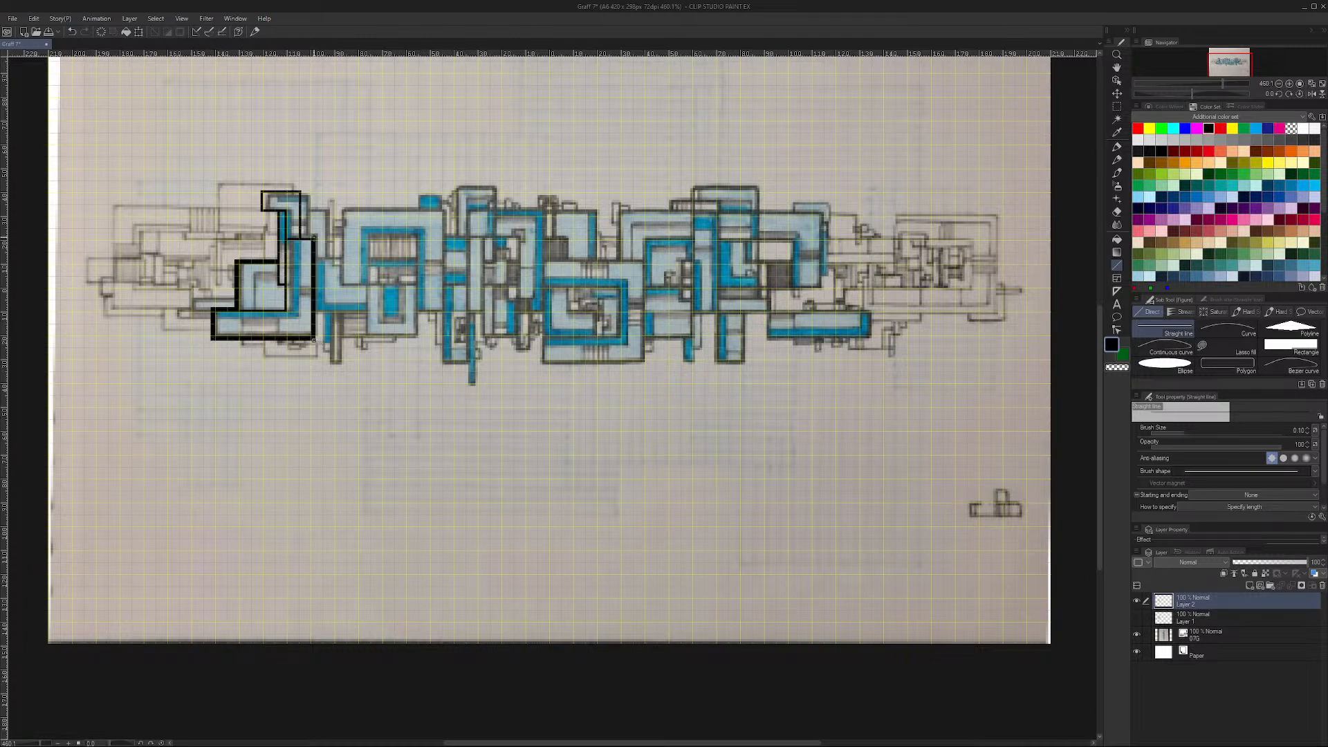
{"action": "key", "text": "ctrl+z"}
{"action": "mouse_move", "coordinate": [300, 237]}
{"action": "left_mouse_down"}
{"action": "mouse_move", "coordinate": [315, 232]}
{"action": "mouse_move", "coordinate": [285, 237]}
{"action": "left_mouse_up"}
{"action": "left_click_drag", "start_coordinate": [283, 308], "coordinate": [283, 232]}
{"action": "left_click_drag", "start_coordinate": [240, 309], "coordinate": [284, 309]}
Step: Trace the left, top and right outer edges of the second letter with straight black lines
{"action": "left_click_drag", "start_coordinate": [334, 287], "coordinate": [333, 207]}
{"action": "left_click_drag", "start_coordinate": [334, 193], "coordinate": [333, 201]}
{"action": "left_click_drag", "start_coordinate": [334, 202], "coordinate": [436, 202]}
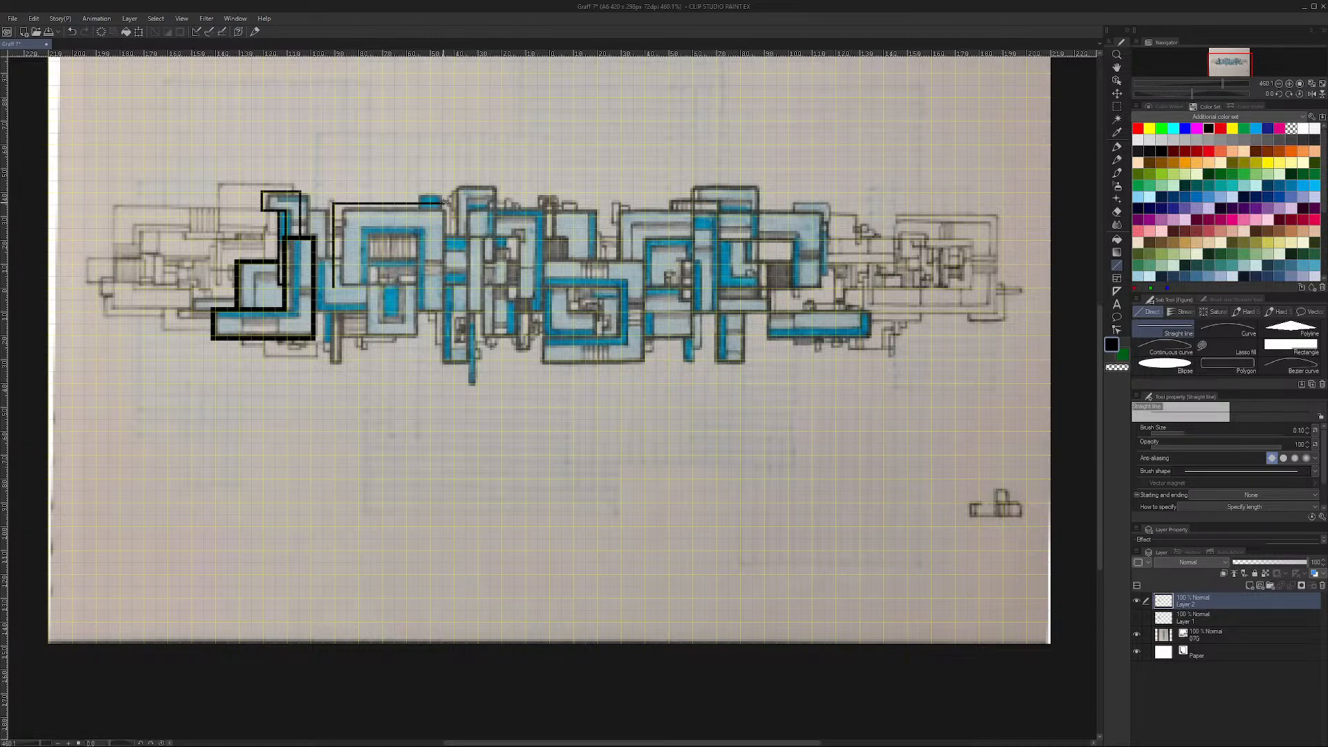
{"action": "left_click_drag", "start_coordinate": [442, 312], "coordinate": [444, 206]}
Step: Set the grid gap to 11 px in the grid/ruler settings, stepping up from 1 px to compare spacings
{"action": "left_click", "coordinate": [207, 19]}
{"action": "mouse_move", "coordinate": [184, 19]}
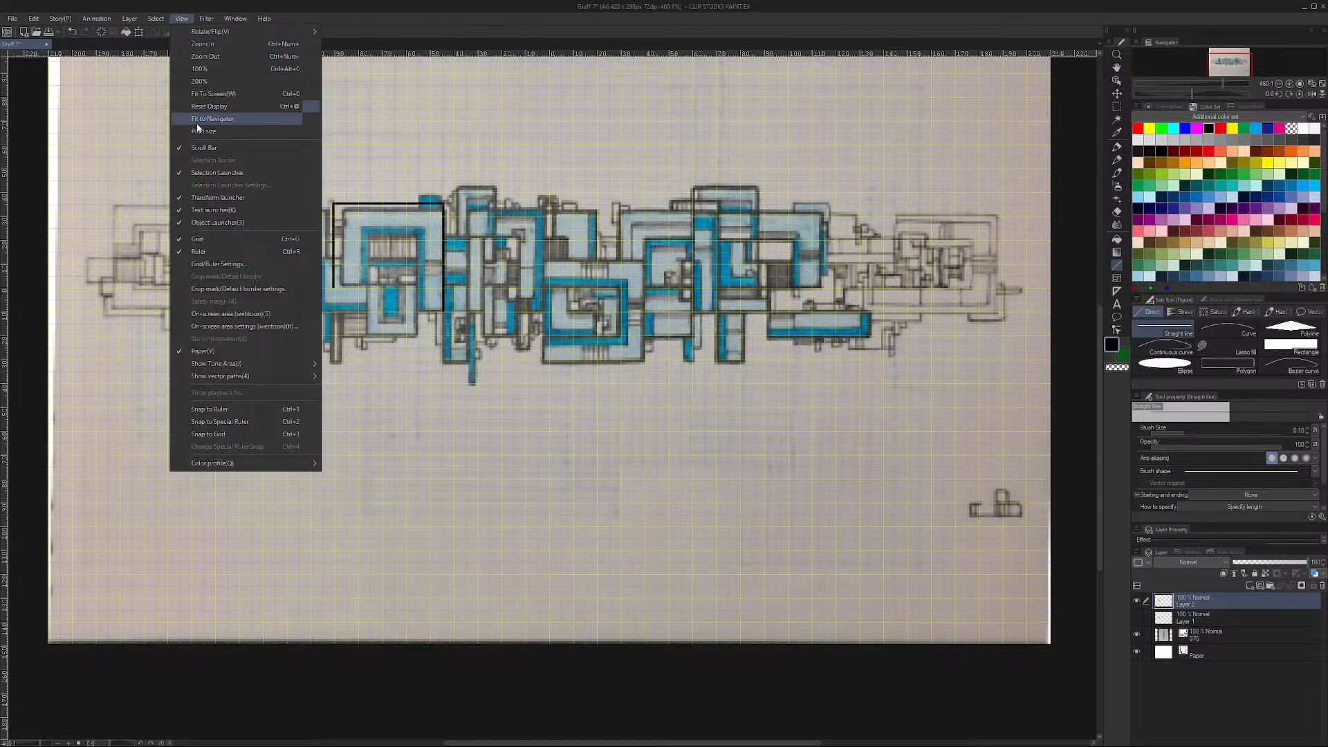
{"action": "left_click", "coordinate": [219, 263]}
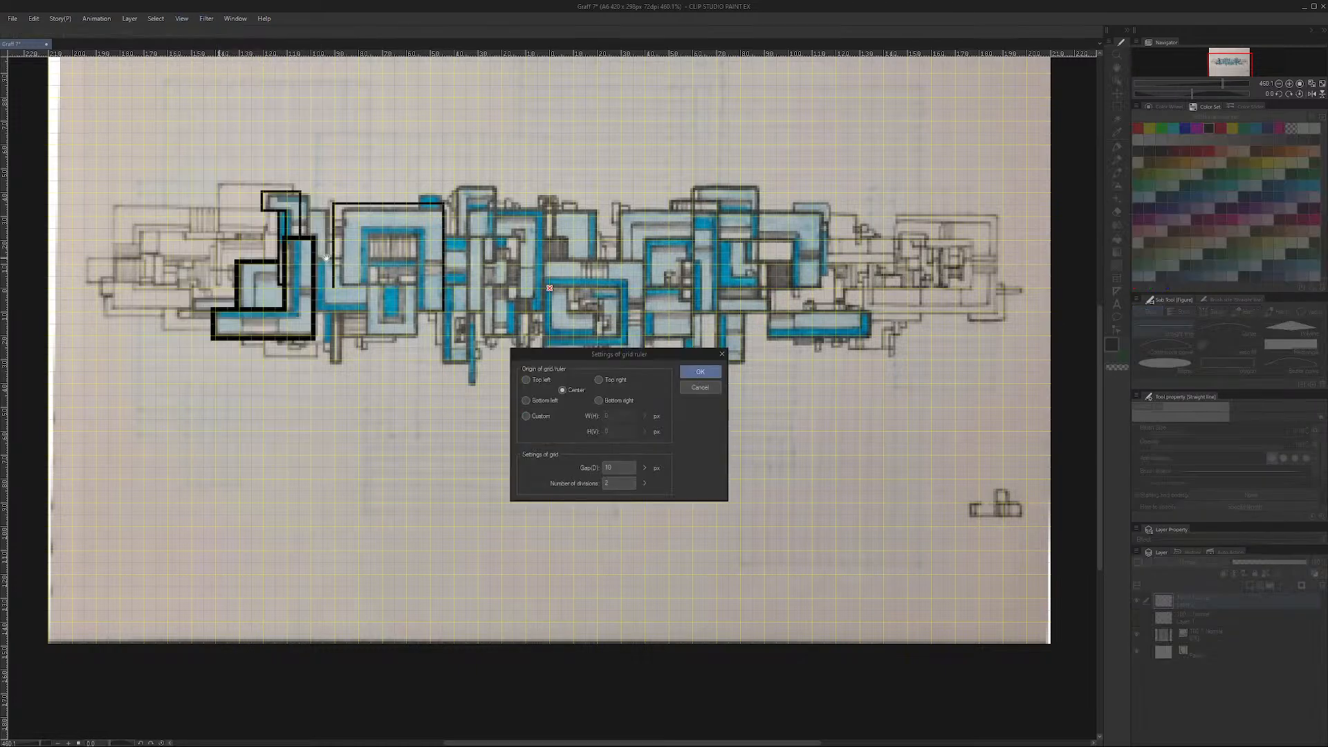
{"action": "left_click", "coordinate": [656, 465]}
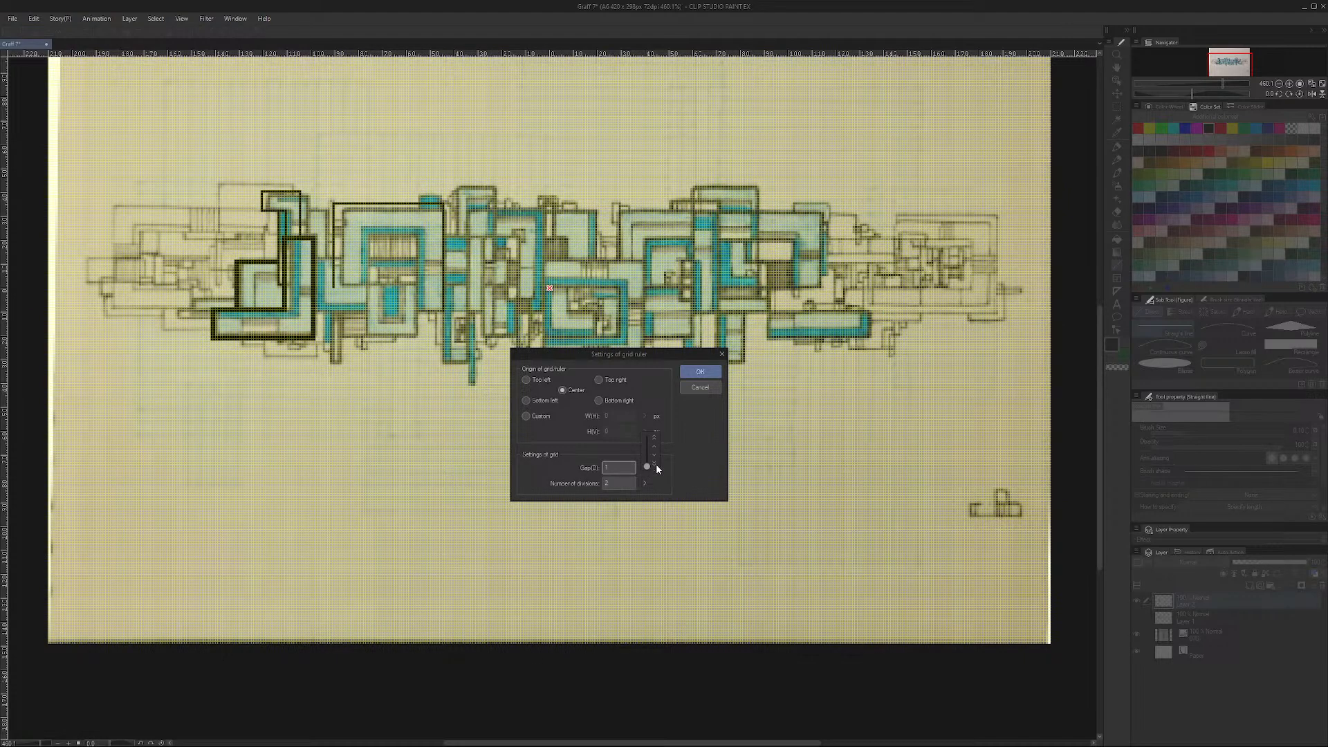
{"action": "left_click", "coordinate": [654, 446]}
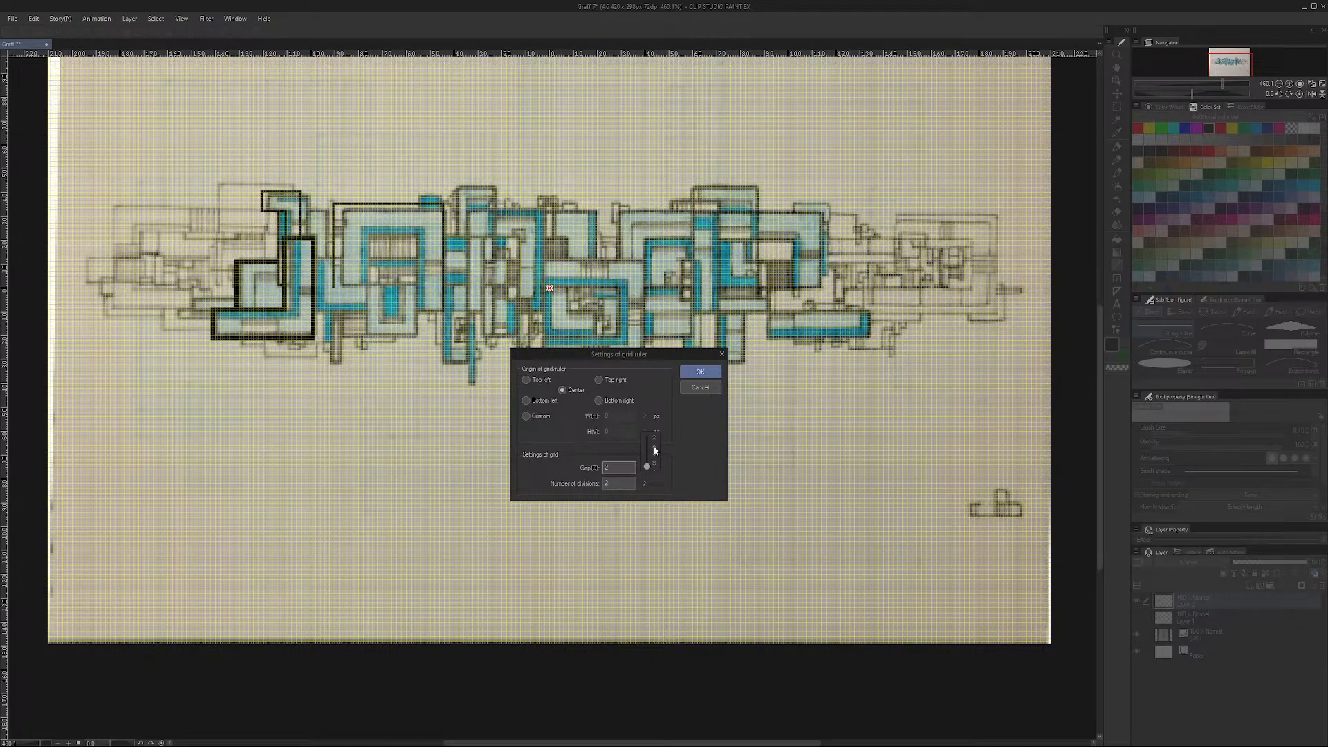
{"action": "left_click", "coordinate": [654, 450]}
{"action": "left_click", "coordinate": [655, 450]}
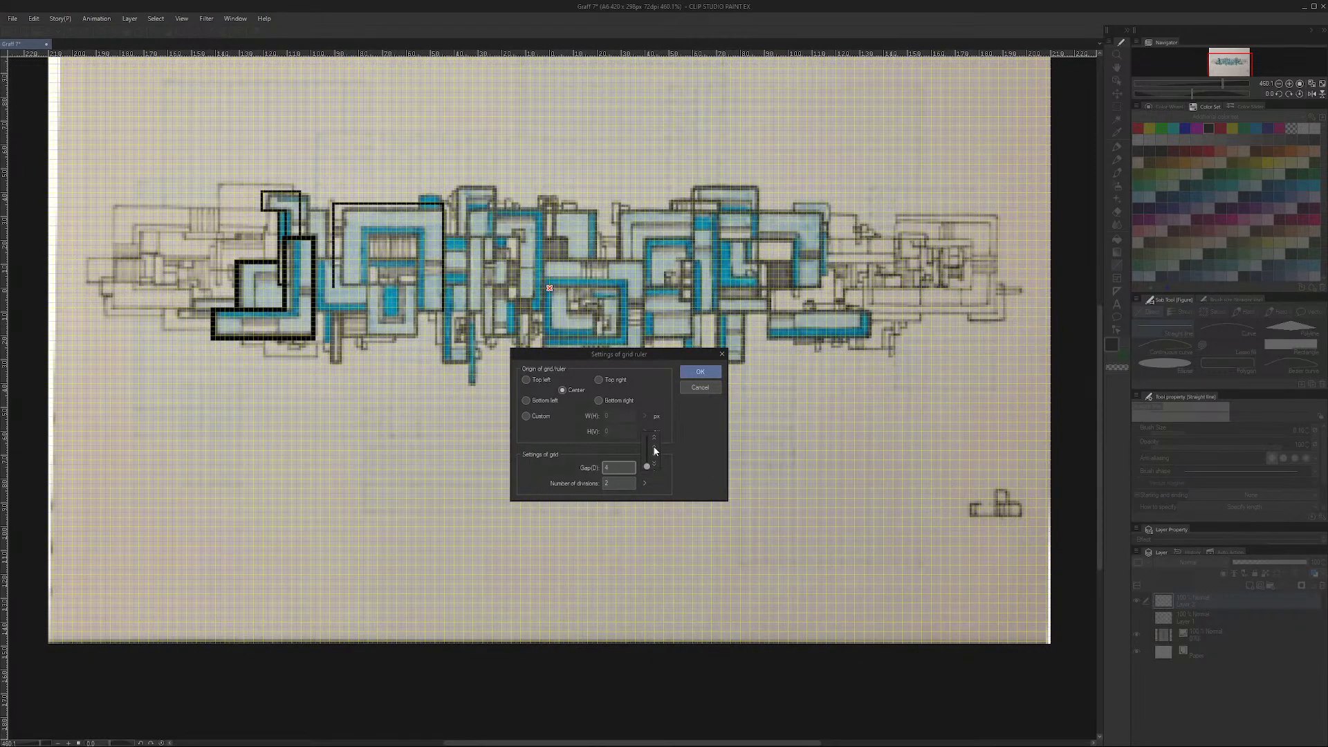
{"action": "left_click", "coordinate": [654, 450]}
{"action": "left_click", "coordinate": [653, 447]}
{"action": "left_click", "coordinate": [653, 447]}
{"action": "left_click", "coordinate": [653, 446]}
{"action": "left_click", "coordinate": [653, 447]}
{"action": "left_click", "coordinate": [653, 447]}
{"action": "left_click", "coordinate": [654, 448]}
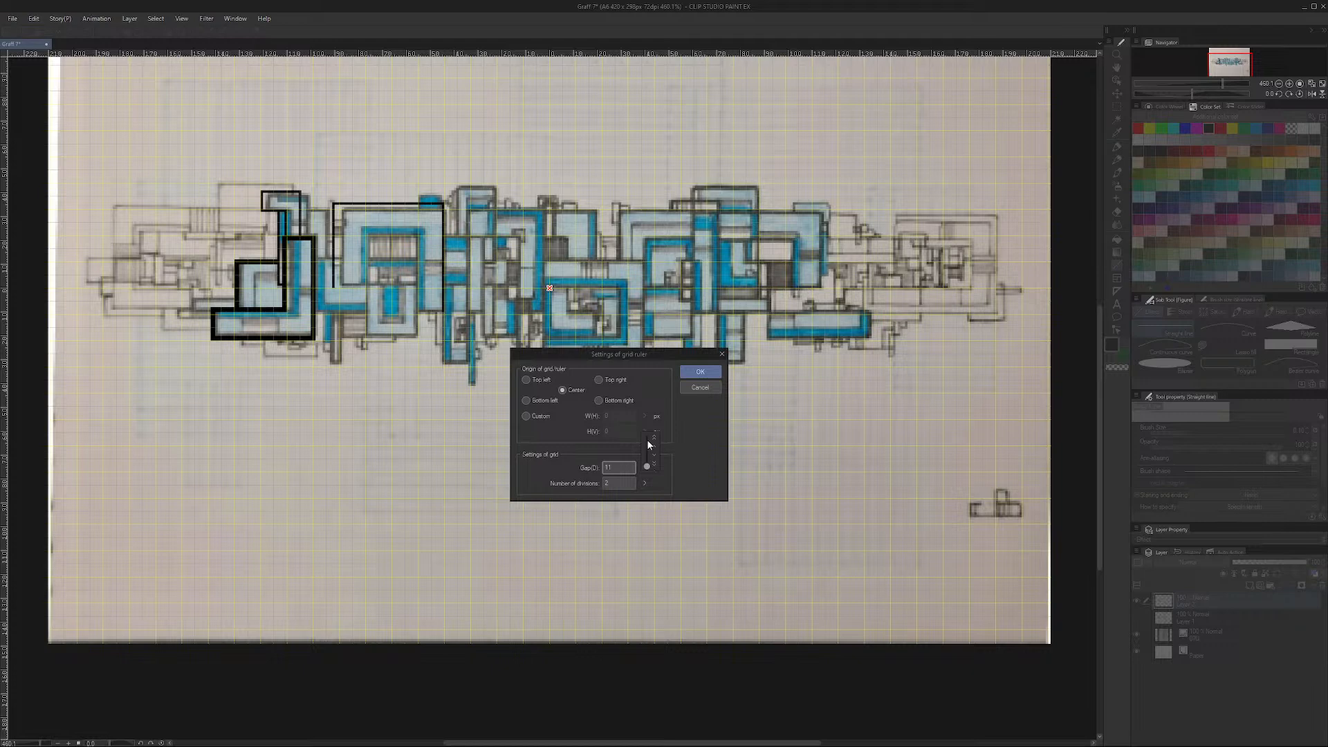
Step: Set the number of grid divisions to 4 and apply the grid settings
{"action": "left_click", "coordinate": [1220, 63]}
{"action": "left_click_drag", "start_coordinate": [1221, 60], "coordinate": [1223, 53]}
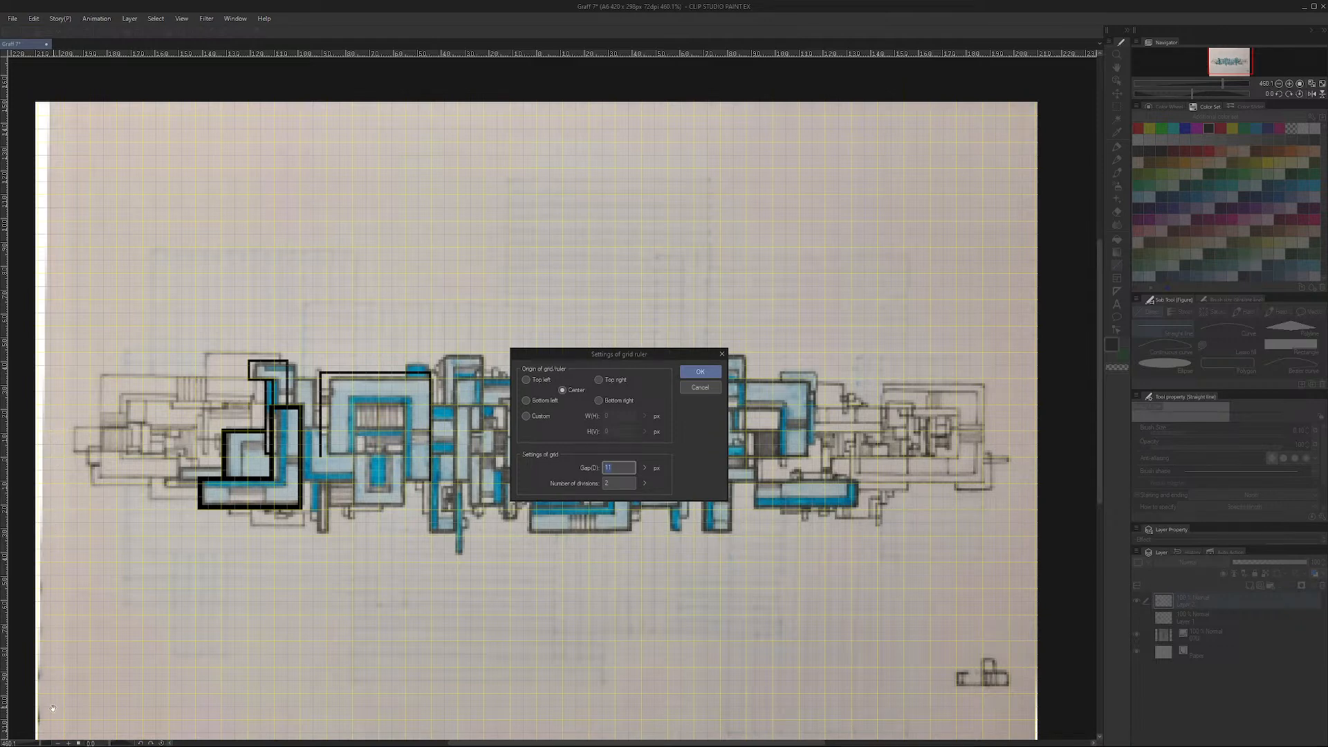
{"action": "left_click_drag", "start_coordinate": [1098, 324], "coordinate": [1102, 370]}
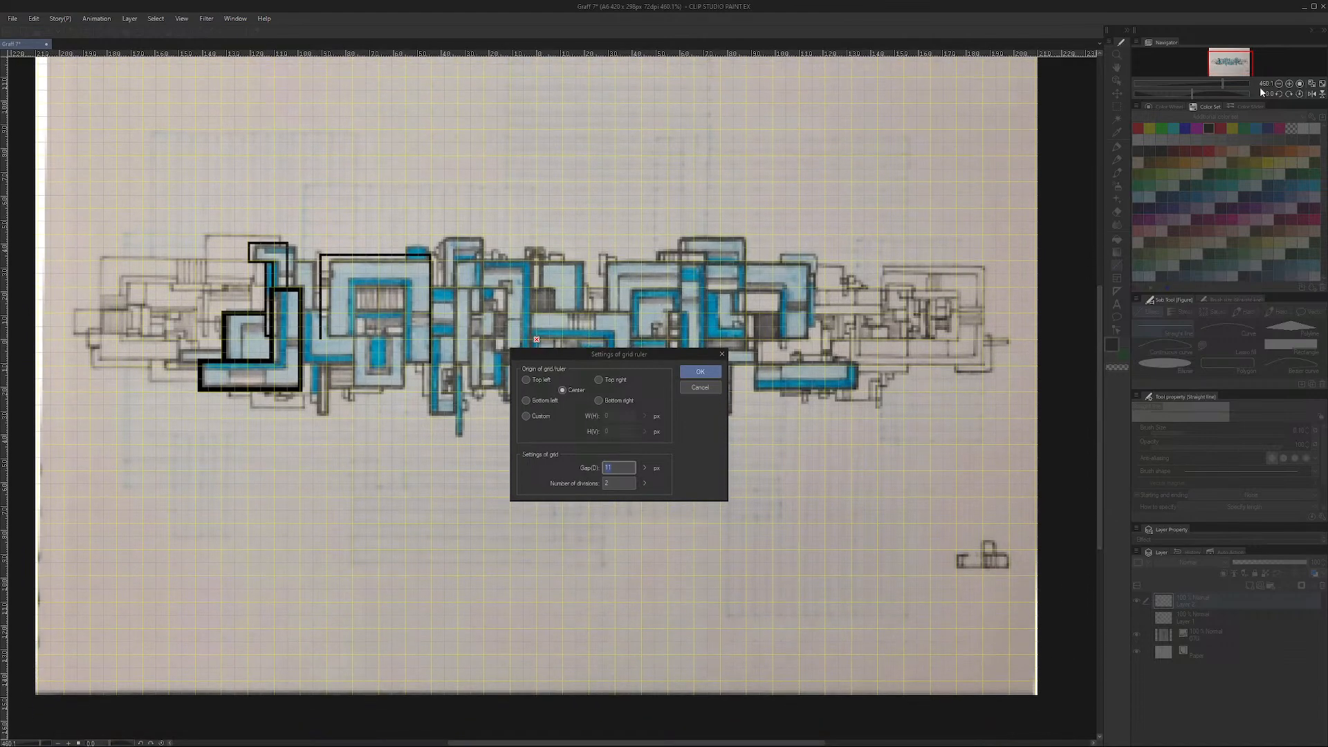
{"action": "left_click", "coordinate": [1279, 84]}
{"action": "left_click_drag", "start_coordinate": [1240, 63], "coordinate": [1243, 58]}
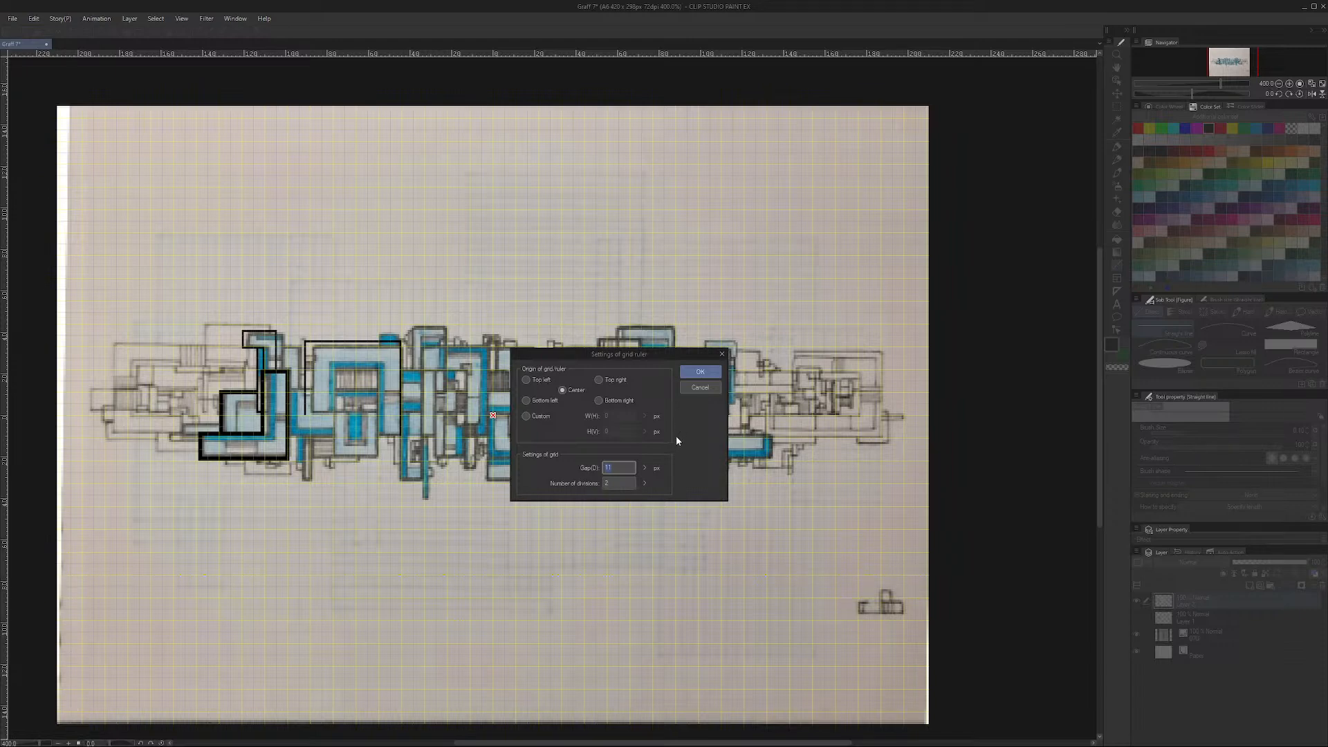
{"action": "left_click", "coordinate": [645, 483]}
{"action": "left_click", "coordinate": [654, 464]}
{"action": "left_click", "coordinate": [654, 464]}
{"action": "left_click", "coordinate": [700, 372]}
Step: Test the grid with short black Dot pen strokes in the empty area below the first letter and undo them
{"action": "left_click", "coordinate": [1116, 147]}
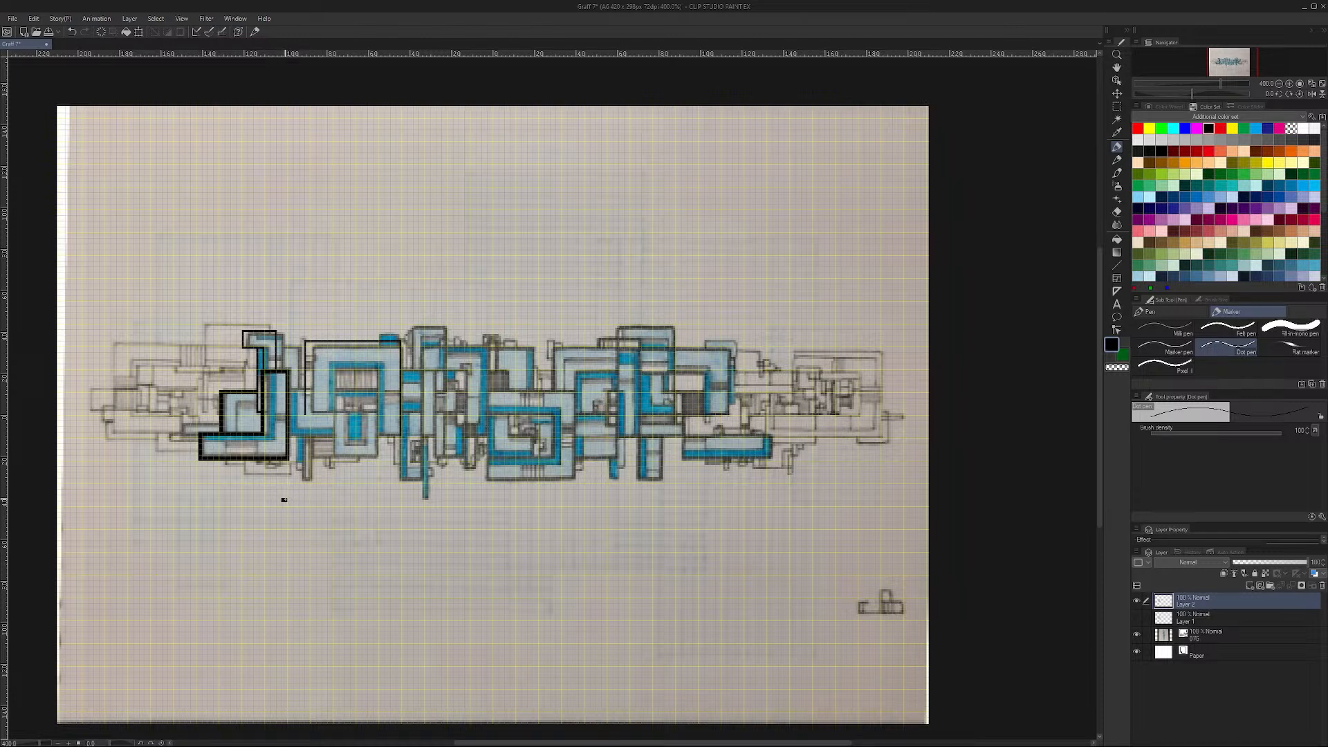
{"action": "left_click", "coordinate": [1289, 83]}
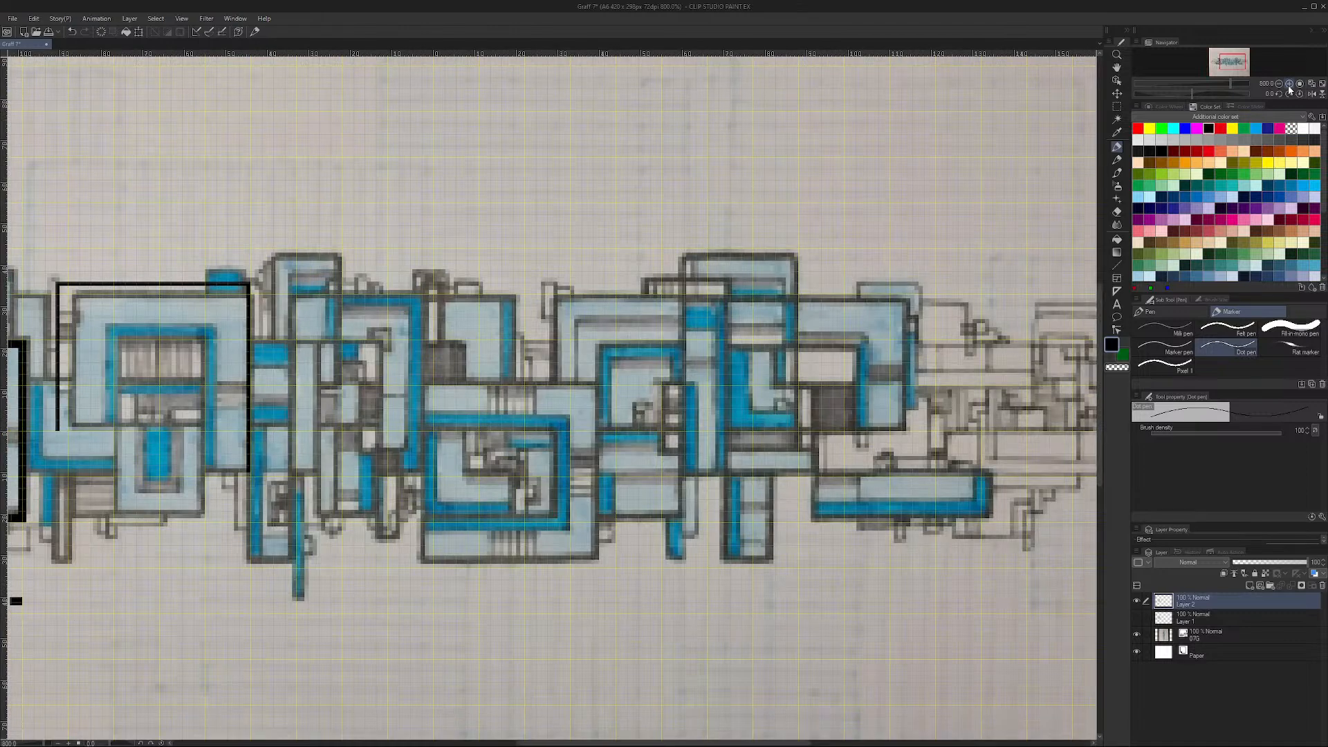
{"action": "left_click_drag", "start_coordinate": [1226, 66], "coordinate": [1220, 70]}
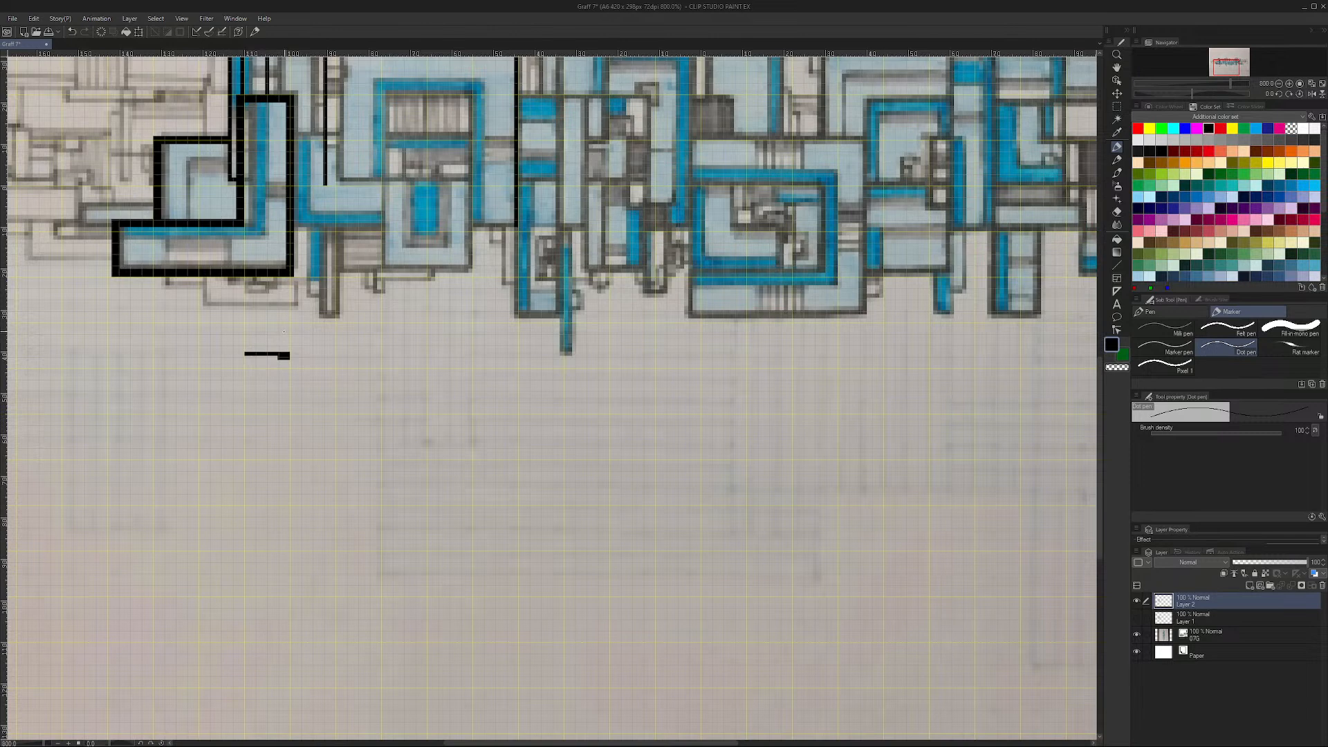
{"action": "key", "text": "ctrl+z"}
{"action": "key", "text": "ctrl+z"}
{"action": "key", "text": "ctrl+z"}
{"action": "left_click", "coordinate": [288, 354]}
{"action": "key", "text": "ctrl+z"}
Step: Set the grid gap to 10 px, try a short pen stroke against it and undo the stroke
{"action": "left_click", "coordinate": [206, 19]}
{"action": "mouse_move", "coordinate": [157, 18]}
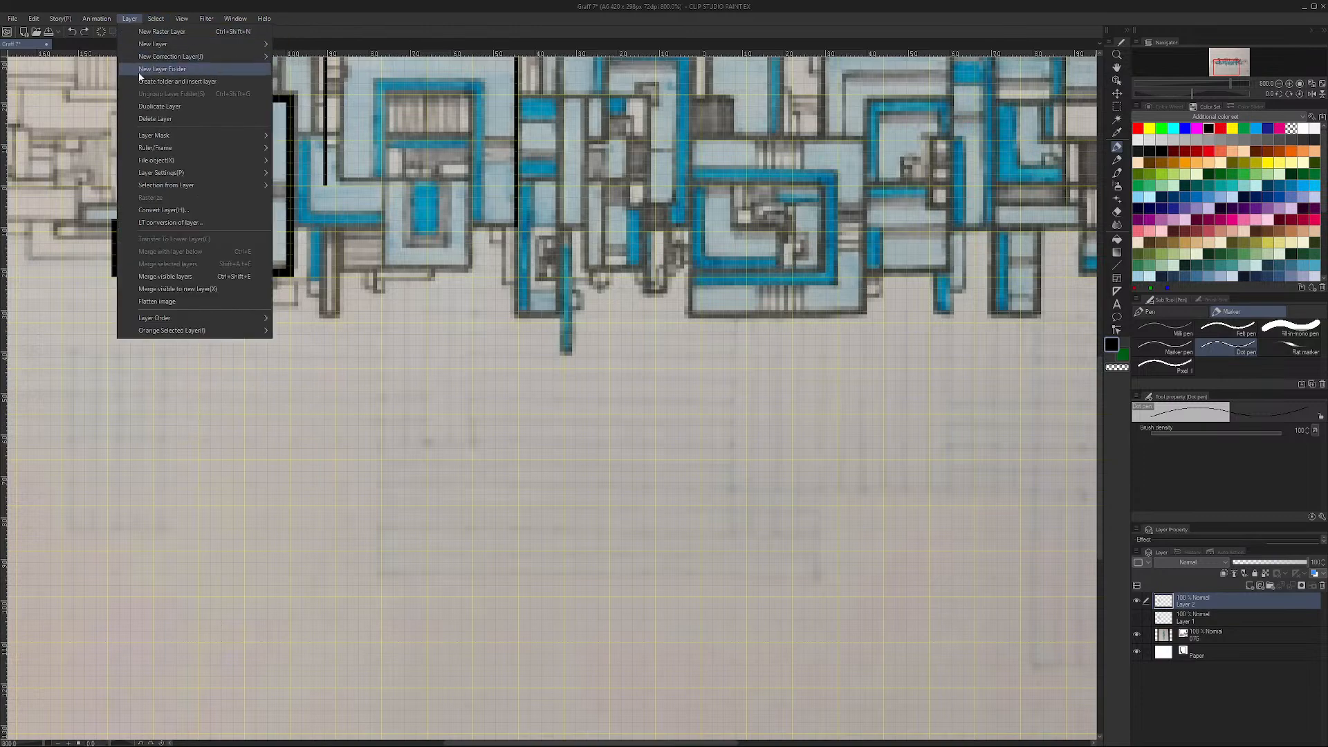
{"action": "left_click", "coordinate": [214, 264]}
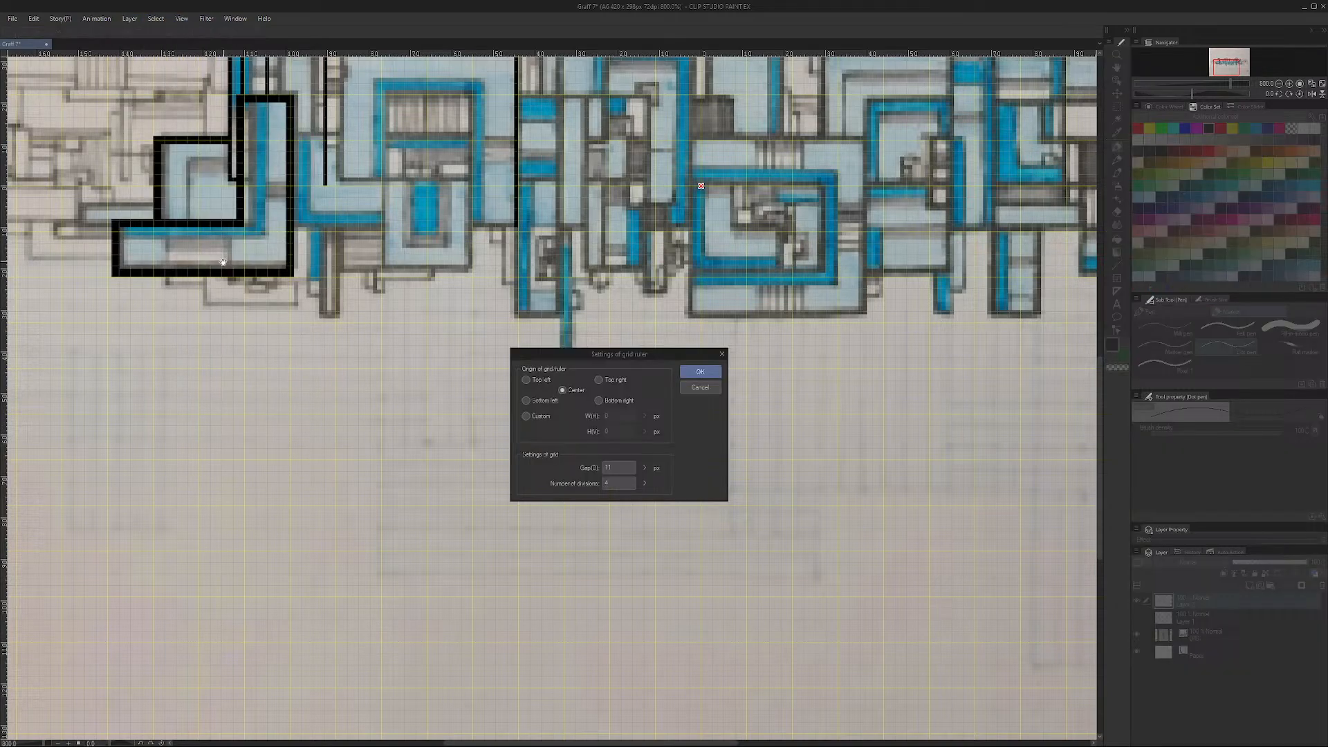
{"action": "left_click", "coordinate": [645, 467]}
{"action": "left_click", "coordinate": [652, 456]}
{"action": "left_click", "coordinate": [697, 374]}
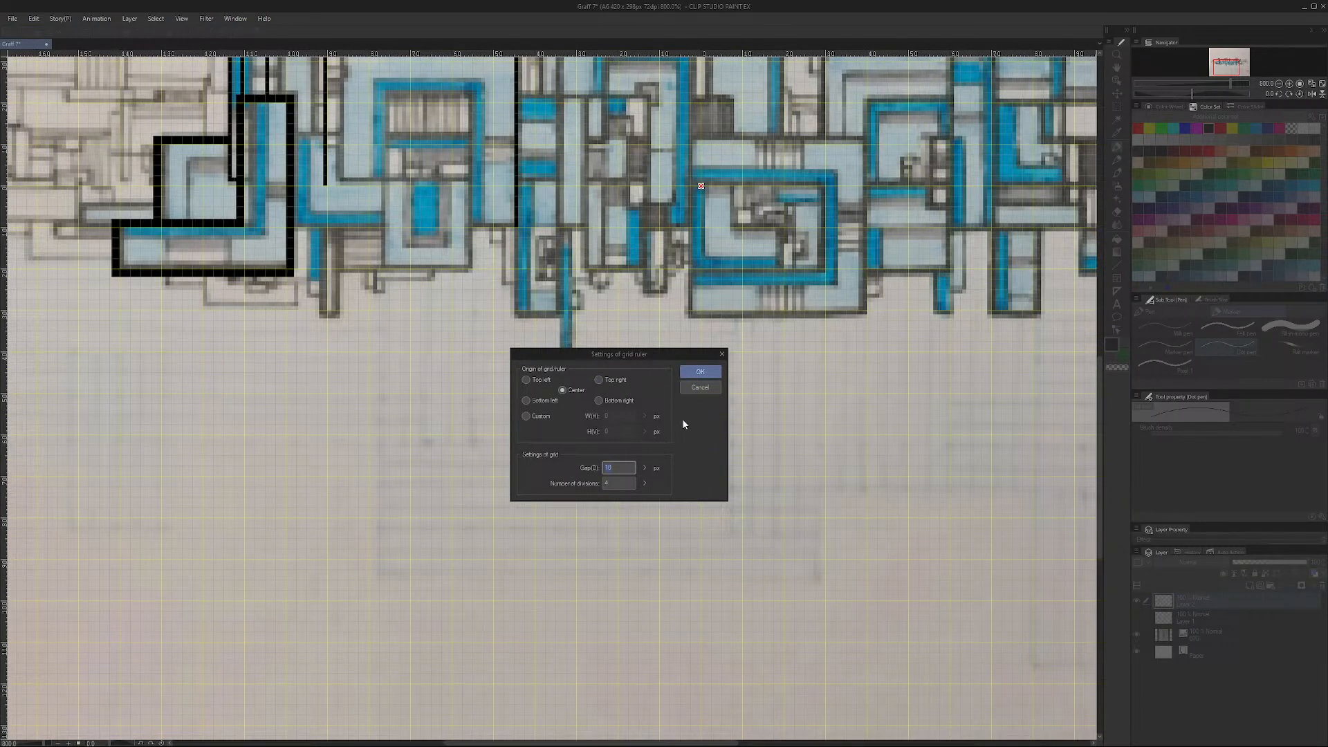
{"action": "left_click", "coordinate": [702, 371]}
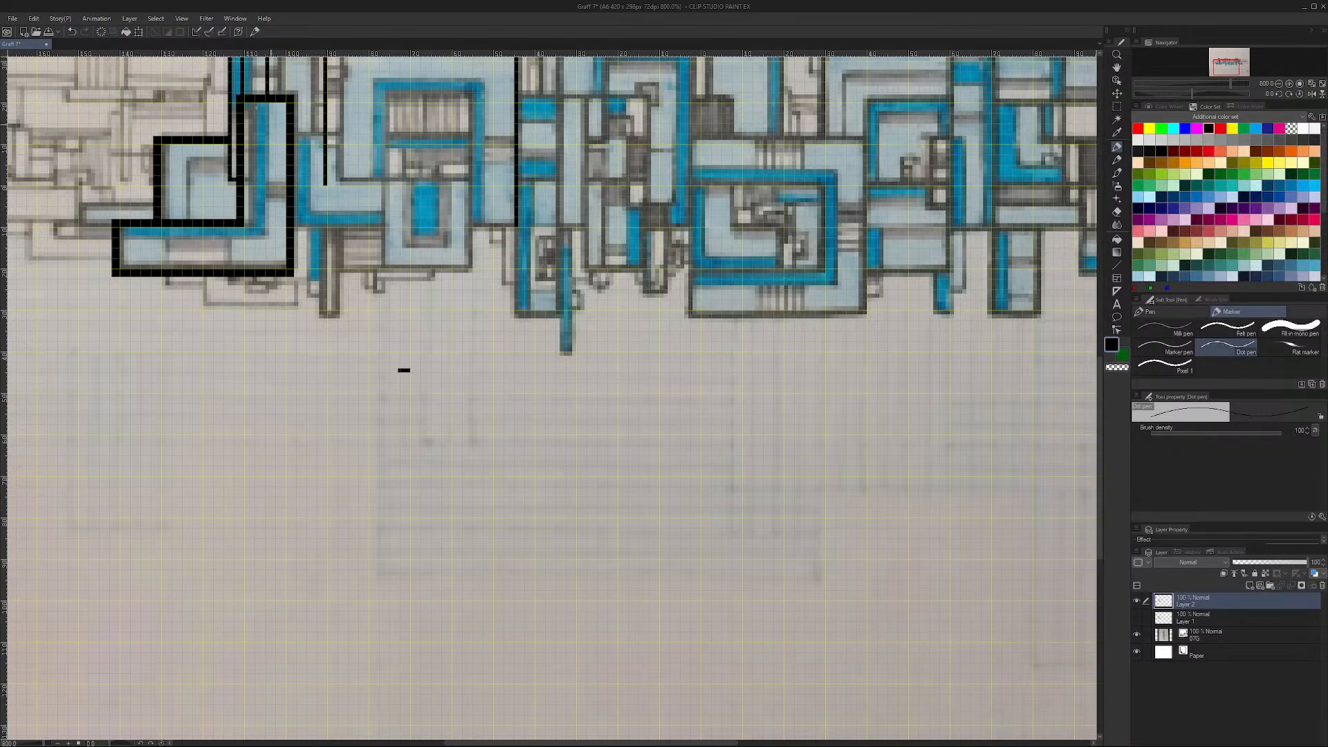
{"action": "left_click", "coordinate": [72, 32]}
Step: Change the number of grid divisions, try another short pen stroke below the sketch and undo it
{"action": "left_click", "coordinate": [188, 22]}
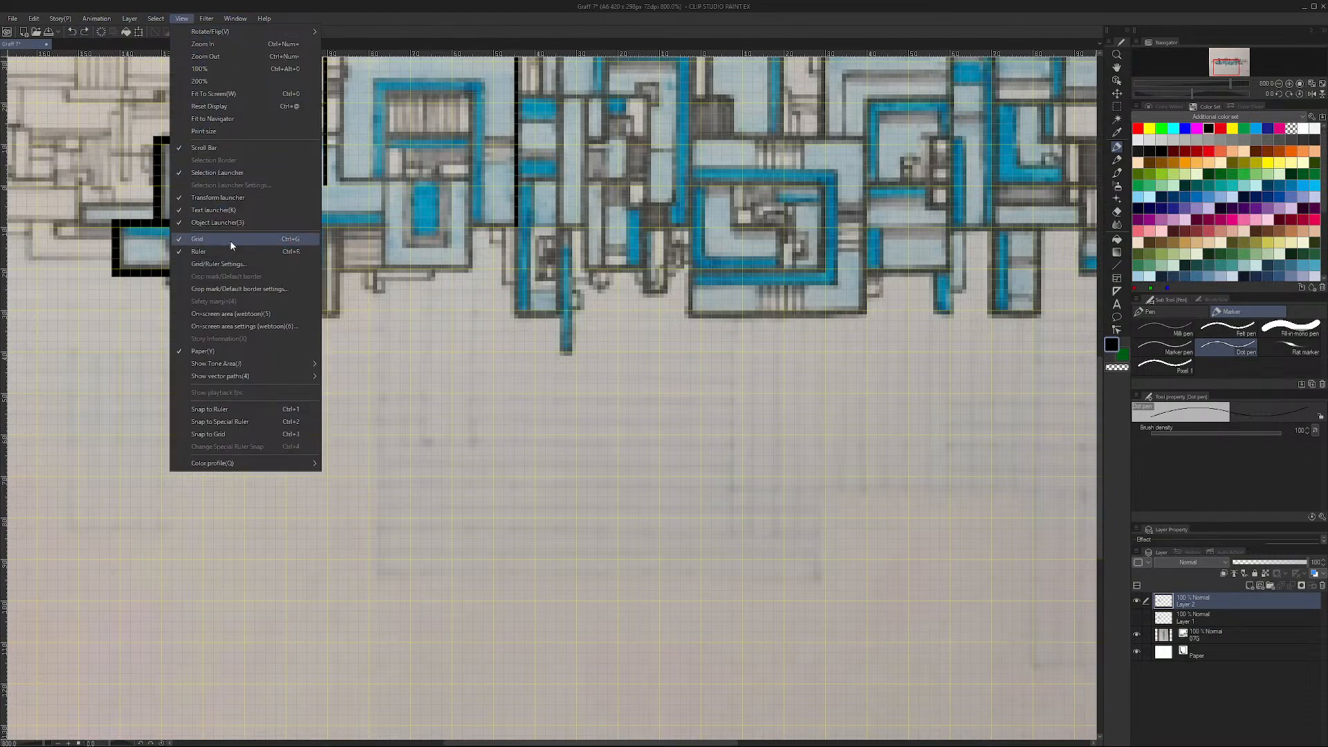
{"action": "left_click", "coordinate": [242, 264]}
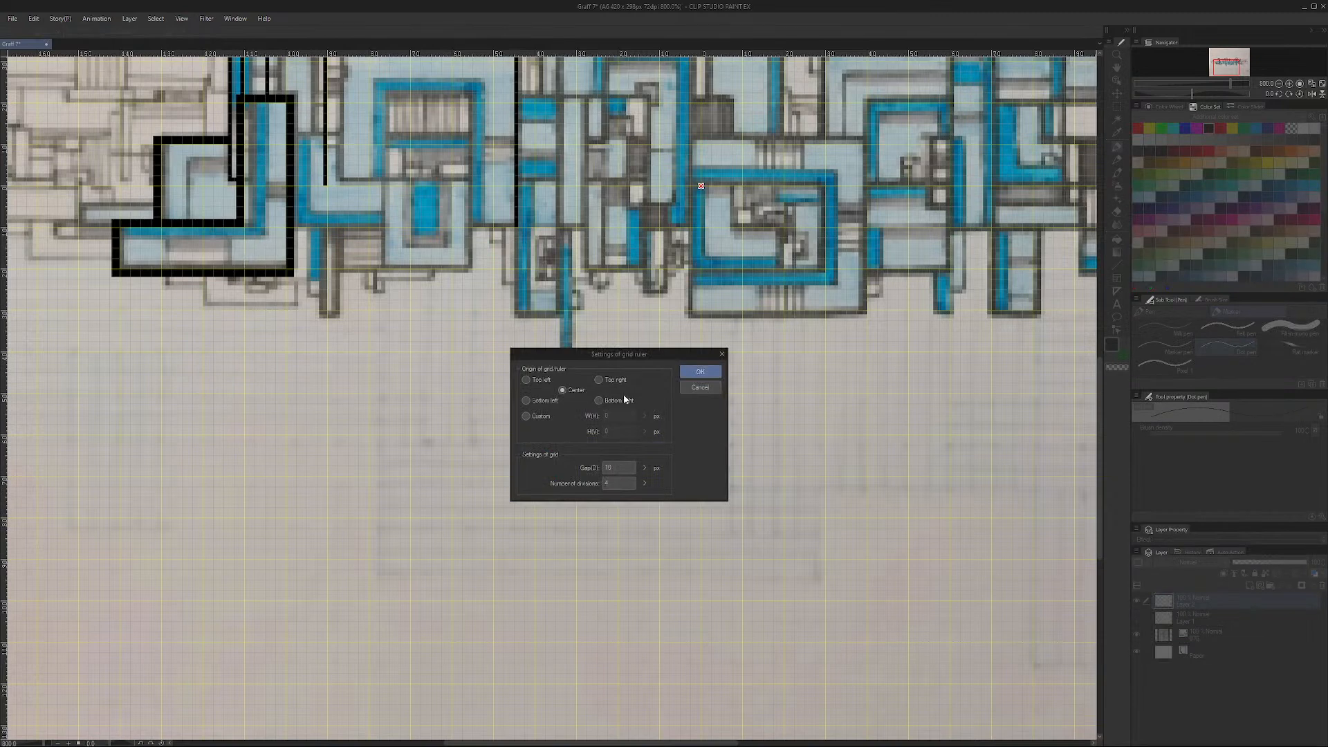
{"action": "left_click", "coordinate": [645, 482]}
{"action": "left_click_drag", "start_coordinate": [655, 482], "coordinate": [656, 474]}
{"action": "left_click", "coordinate": [702, 375]}
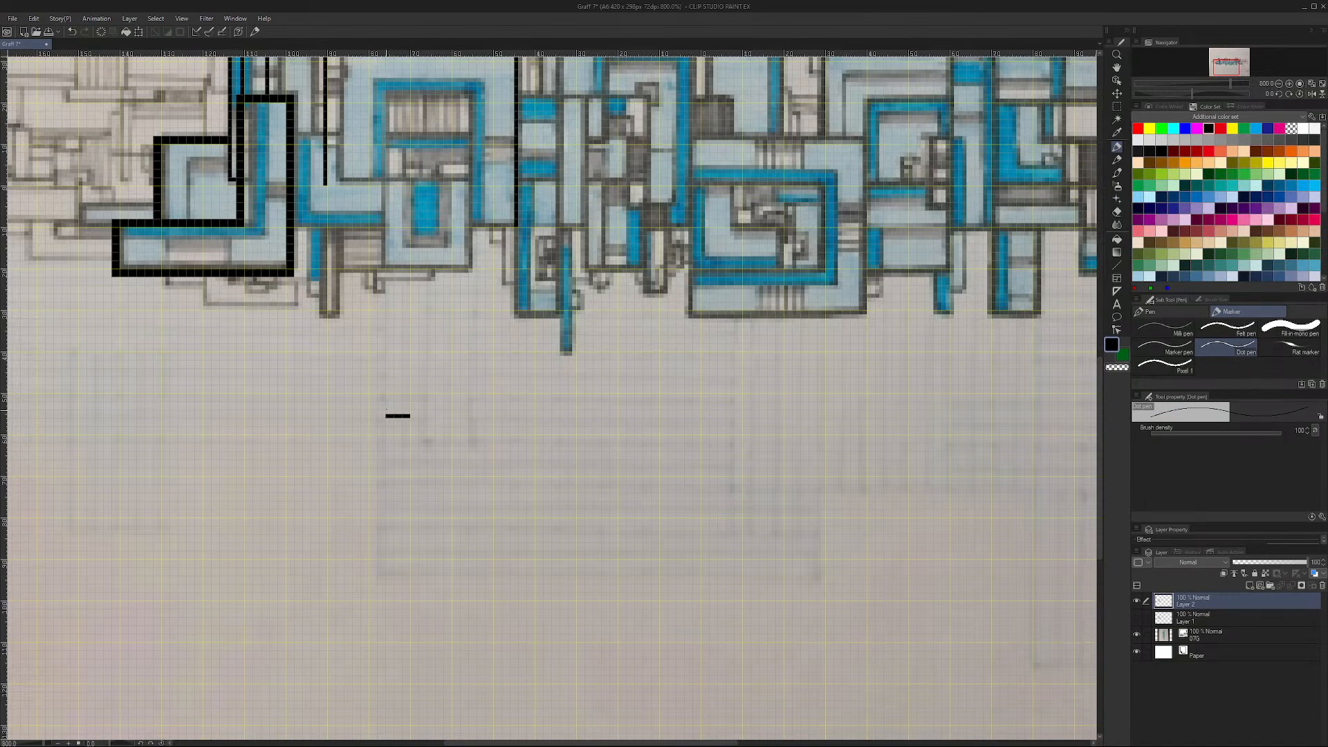
{"action": "key", "text": "ctrl+z"}
Step: Erase the black outline of the first letter's hooked top with the Pixel eraser
{"action": "left_click_drag", "start_coordinate": [1231, 64], "coordinate": [1232, 61]}
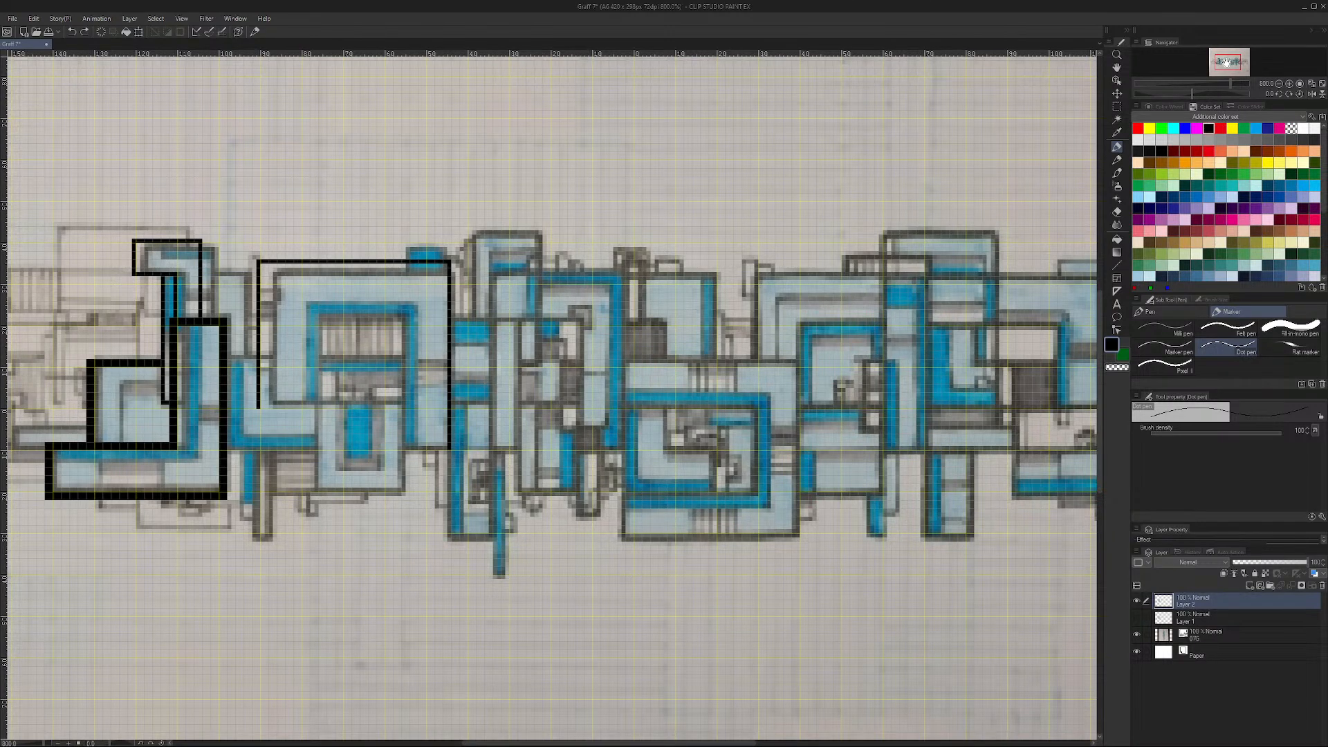
{"action": "left_click", "coordinate": [1117, 211]}
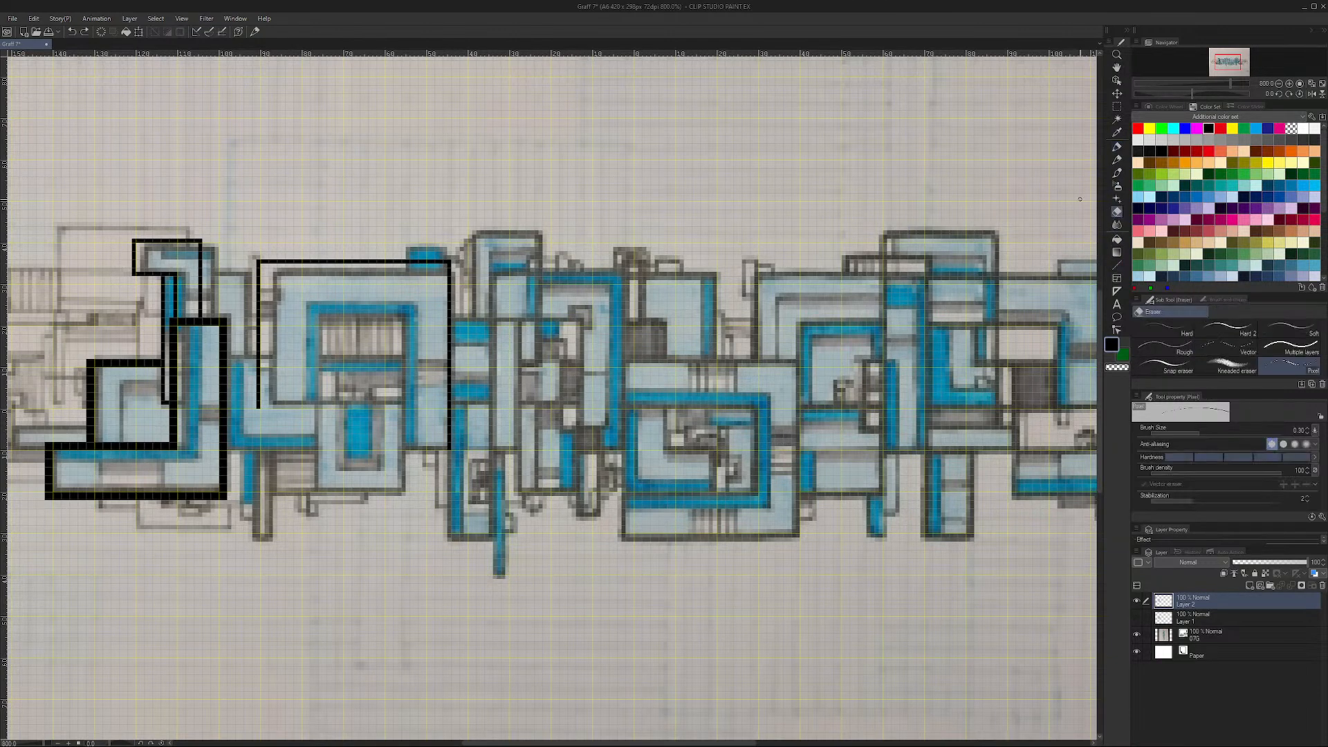
{"action": "mouse_move", "coordinate": [142, 241]}
{"action": "left_mouse_down"}
{"action": "mouse_move", "coordinate": [206, 237]}
{"action": "mouse_move", "coordinate": [134, 251]}
{"action": "mouse_move", "coordinate": [139, 273]}
{"action": "mouse_move", "coordinate": [163, 273]}
{"action": "mouse_move", "coordinate": [187, 248]}
{"action": "mouse_move", "coordinate": [199, 263]}
{"action": "mouse_move", "coordinate": [200, 312]}
{"action": "mouse_move", "coordinate": [178, 297]}
{"action": "mouse_move", "coordinate": [176, 319]}
{"action": "left_mouse_up"}
{"action": "left_click_drag", "start_coordinate": [165, 271], "coordinate": [161, 336]}
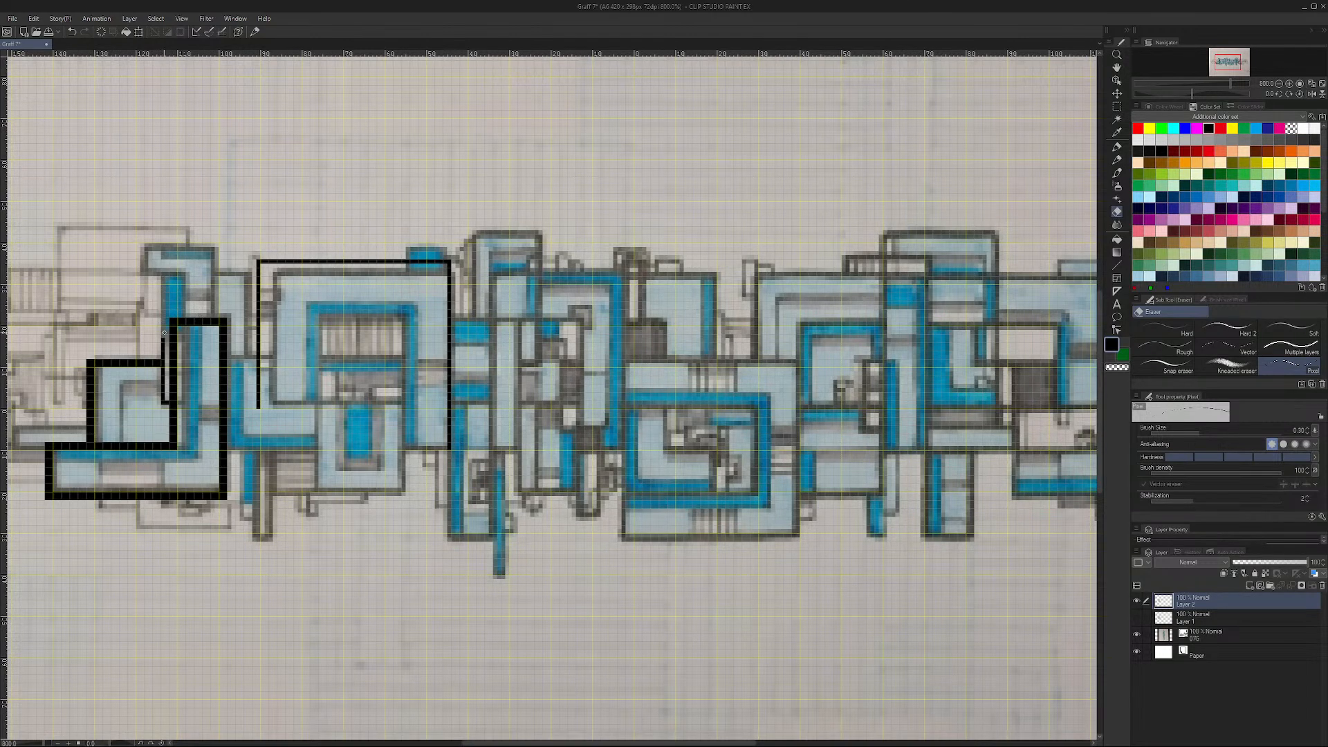
Step: Erase the black lines along the top and right edges of the second letter
{"action": "left_click", "coordinate": [1116, 146]}
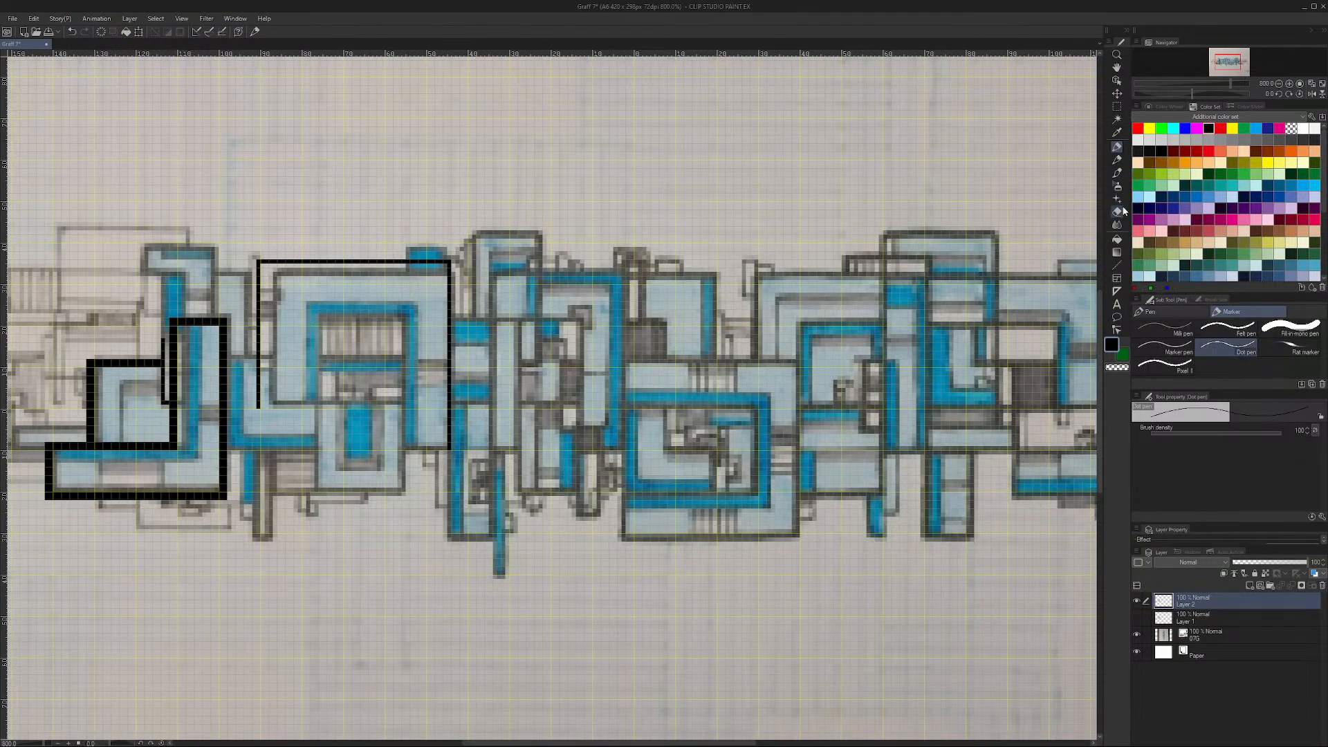
{"action": "left_click", "coordinate": [1116, 211]}
{"action": "mouse_move", "coordinate": [260, 262]}
{"action": "left_mouse_down"}
{"action": "mouse_move", "coordinate": [367, 264]}
{"action": "mouse_move", "coordinate": [303, 261]}
{"action": "left_mouse_up"}
{"action": "mouse_move", "coordinate": [401, 261]}
{"action": "left_mouse_down"}
{"action": "mouse_move", "coordinate": [354, 262]}
{"action": "mouse_move", "coordinate": [450, 262]}
{"action": "mouse_move", "coordinate": [450, 371]}
{"action": "left_mouse_up"}
{"action": "mouse_move", "coordinate": [449, 433]}
{"action": "left_mouse_down"}
{"action": "mouse_move", "coordinate": [449, 450]}
{"action": "mouse_move", "coordinate": [450, 371]}
{"action": "mouse_move", "coordinate": [449, 415]}
{"action": "left_mouse_up"}
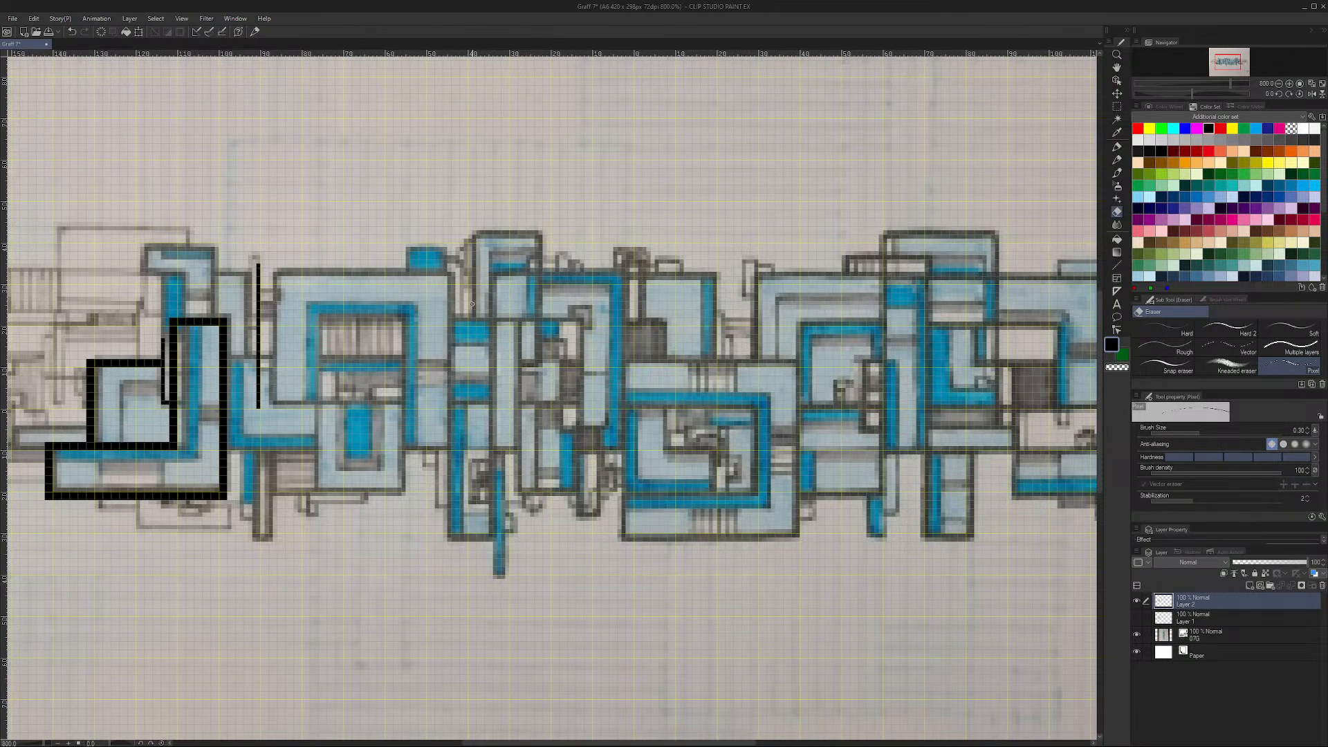
Step: Try extending the second letter's left line upward and tracing a tall inner edge with straight lines, and undo the inner lines
{"action": "left_click", "coordinate": [1116, 265]}
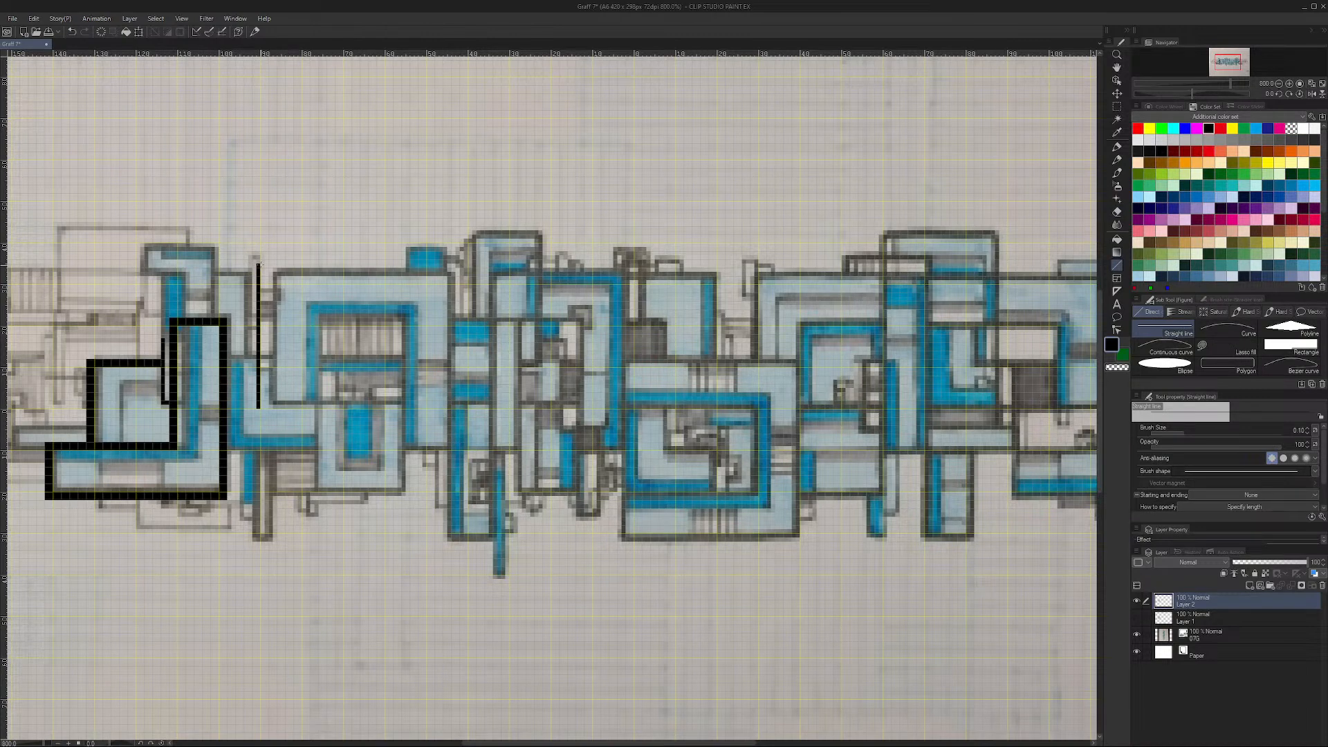
{"action": "left_click_drag", "start_coordinate": [256, 257], "coordinate": [258, 241]}
{"action": "left_click_drag", "start_coordinate": [303, 408], "coordinate": [417, 286]}
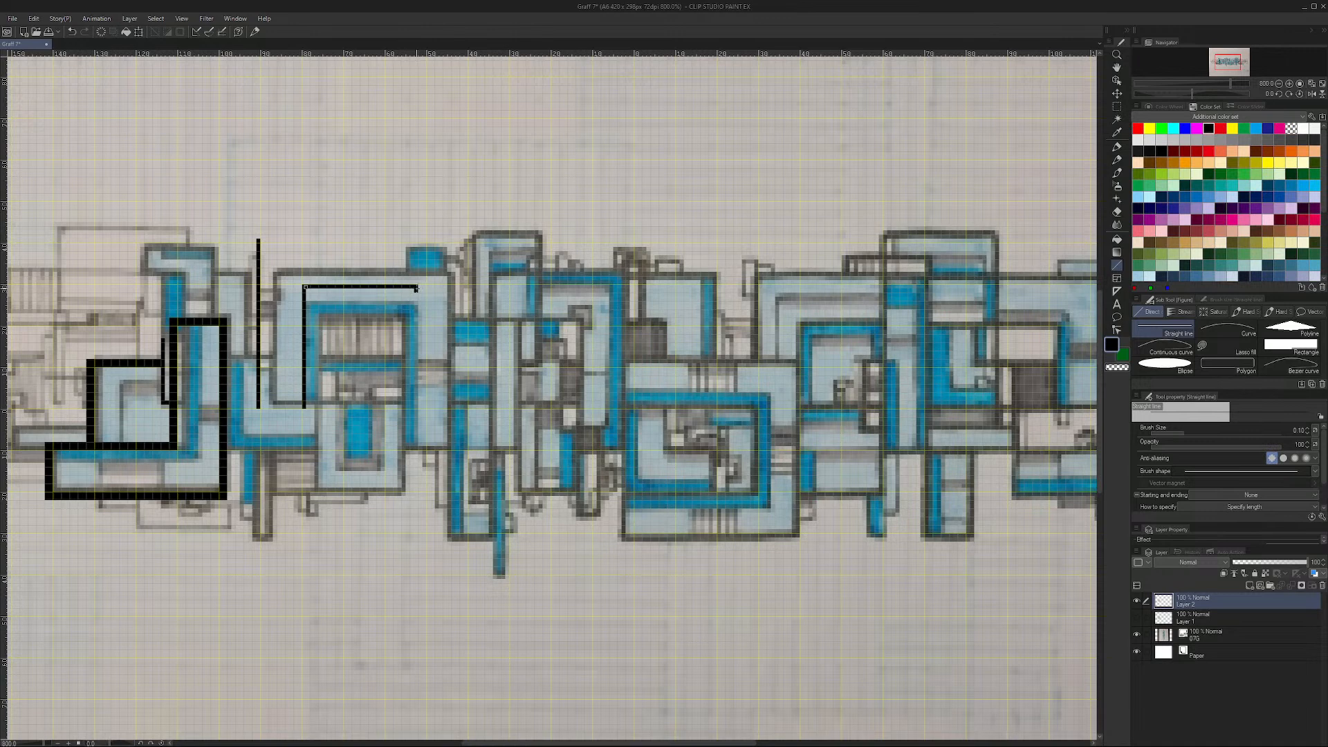
{"action": "key", "text": "ctrl+z"}
{"action": "key", "text": "ctrl+z"}
Step: Trace the inner top and inner left edges of the second letter's arch with straight black lines
{"action": "mouse_move", "coordinate": [303, 327]}
{"action": "left_mouse_down"}
{"action": "mouse_move", "coordinate": [417, 328]}
{"action": "mouse_move", "coordinate": [388, 327]}
{"action": "left_mouse_up"}
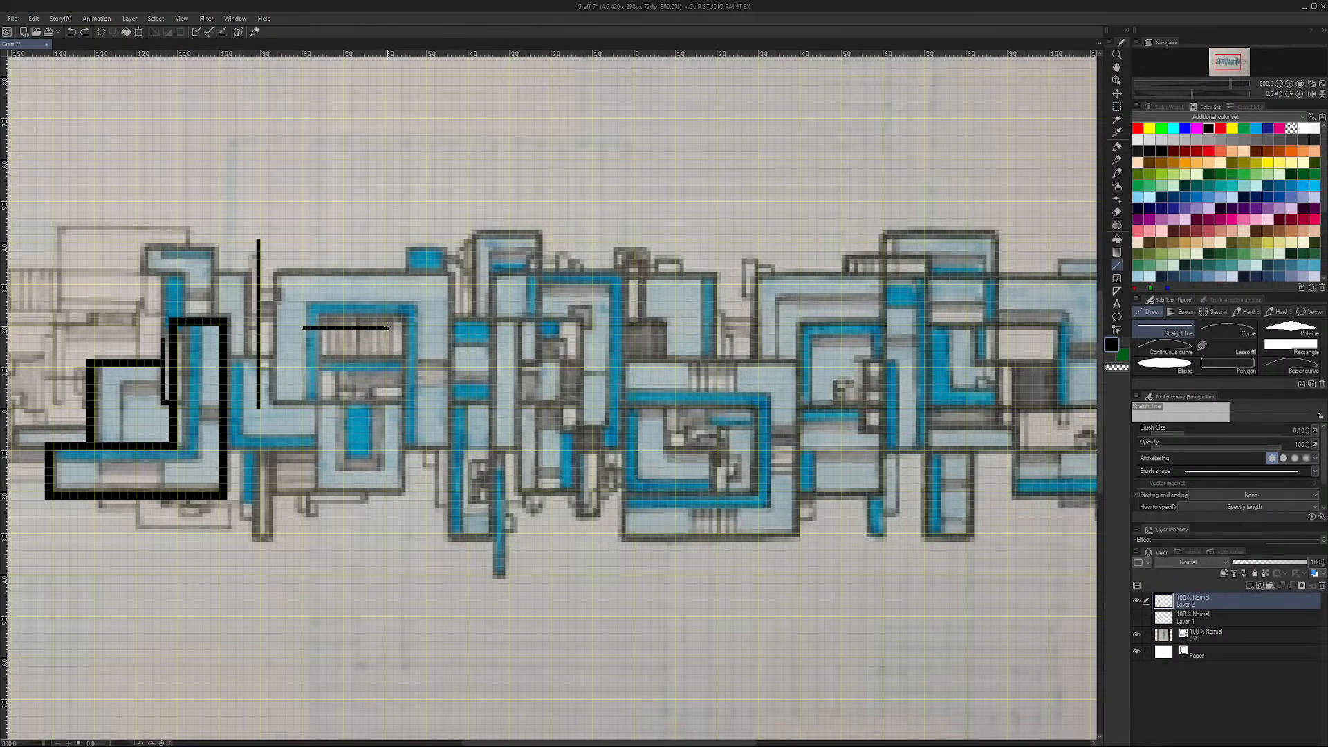
{"action": "left_click_drag", "start_coordinate": [385, 327], "coordinate": [385, 327]}
{"action": "left_click_drag", "start_coordinate": [303, 407], "coordinate": [304, 330]}
Step: Erase the upper end of the second letter's left line and draw its top edge with a straight line
{"action": "left_click", "coordinate": [1116, 211]}
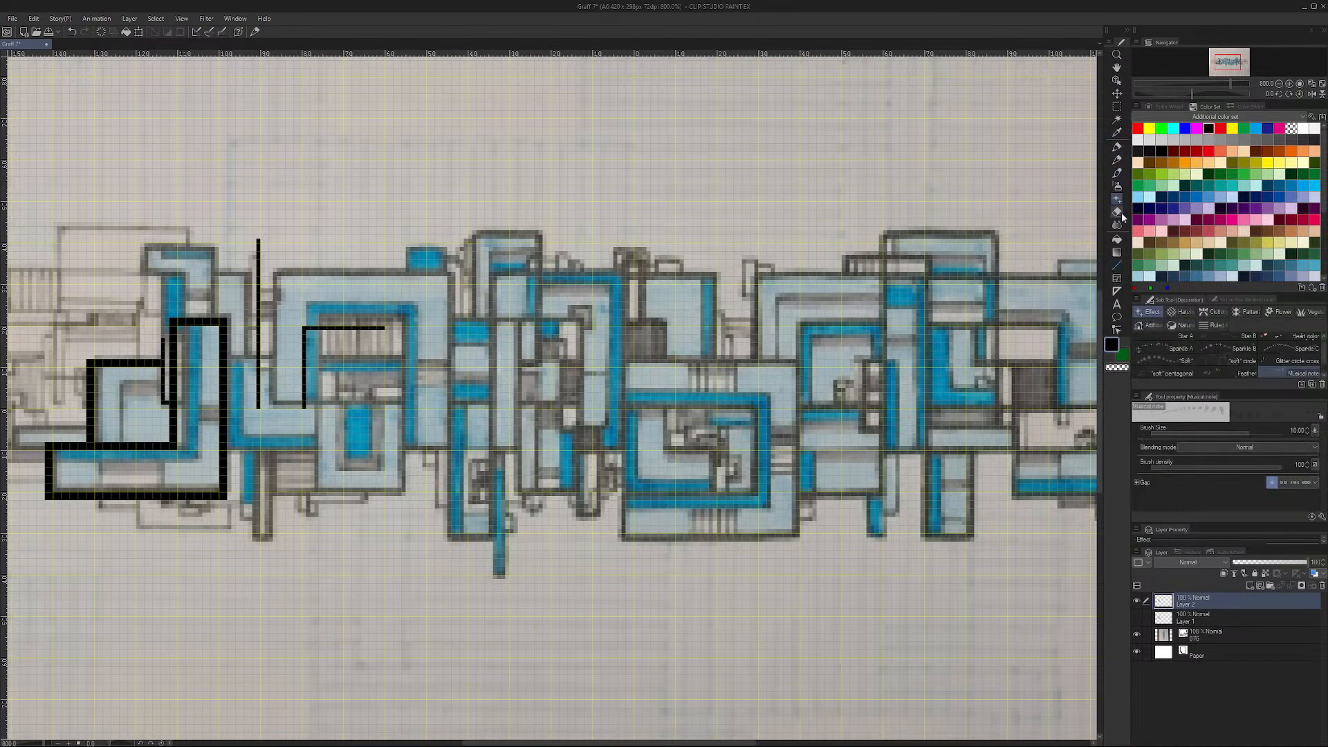
{"action": "left_click_drag", "start_coordinate": [262, 233], "coordinate": [256, 259]}
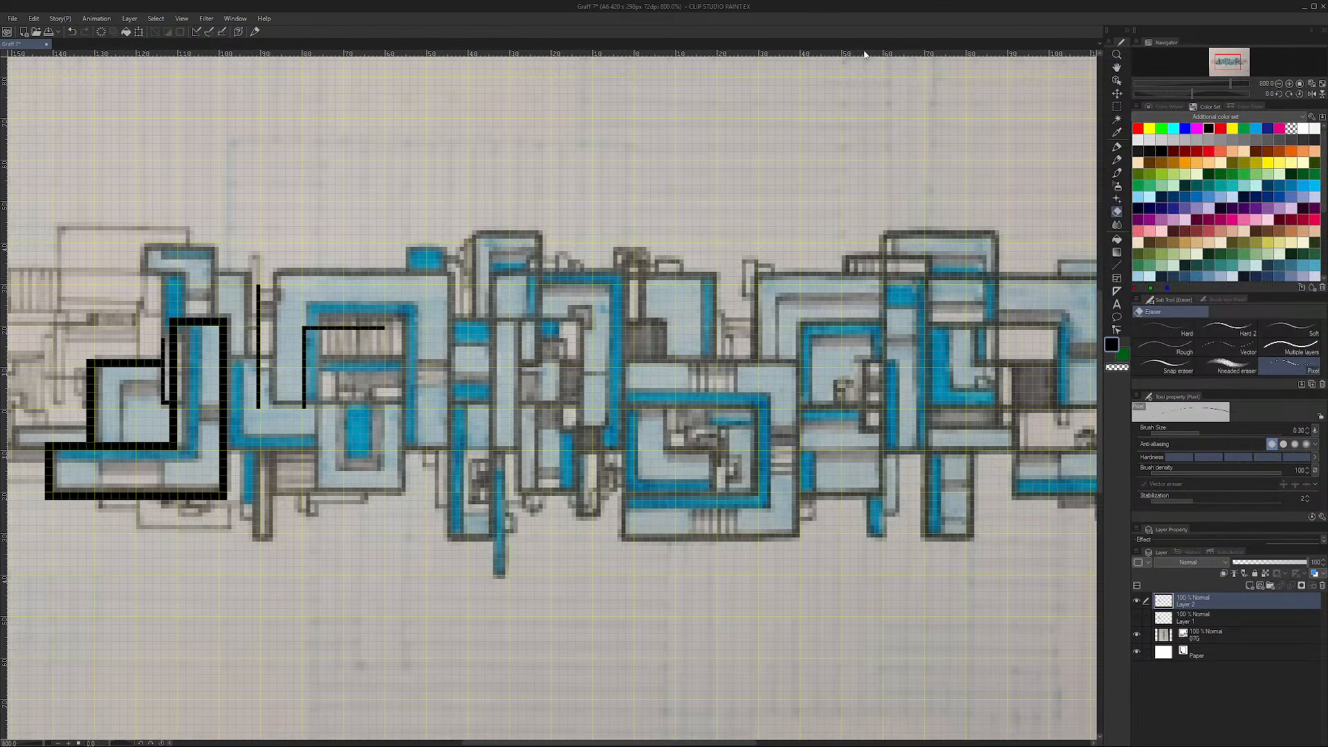
{"action": "left_click", "coordinate": [1116, 265]}
{"action": "left_click_drag", "start_coordinate": [257, 282], "coordinate": [430, 282]}
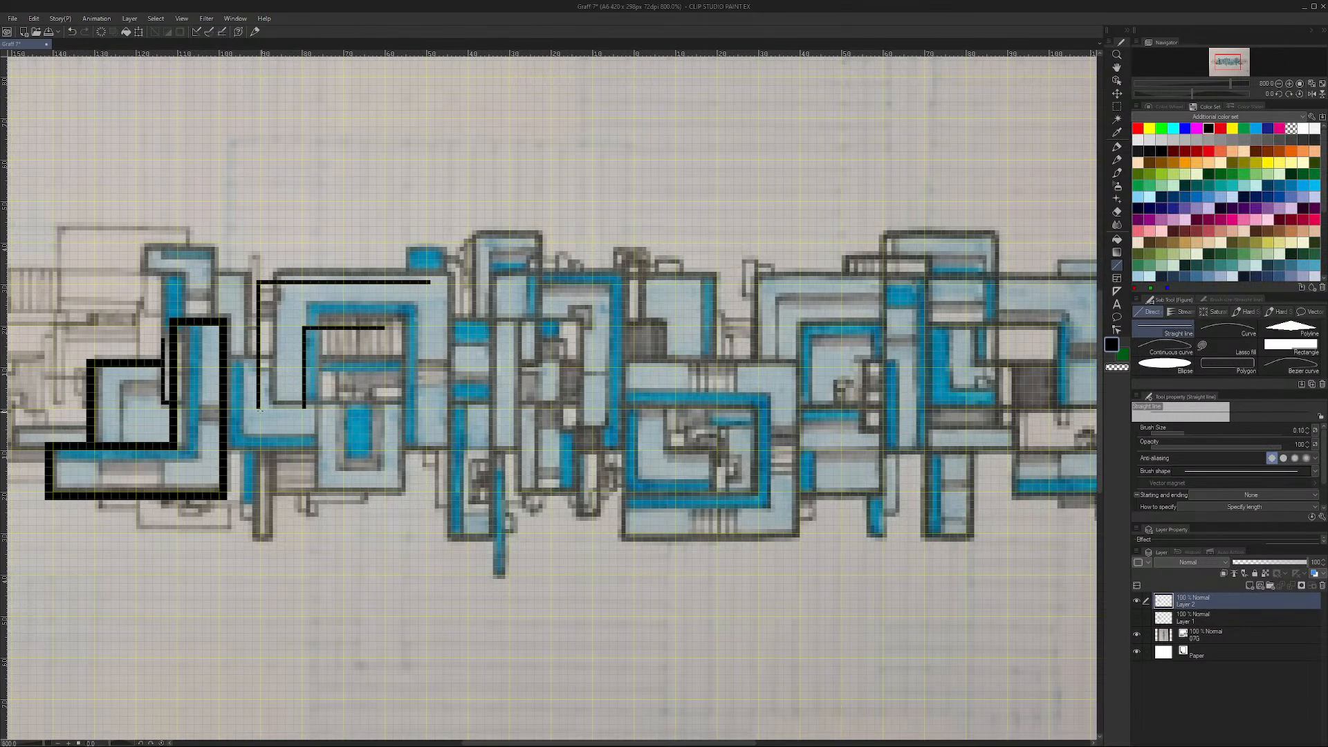
Step: Trace the bottom of the second letter's left arm and the lower edge running from the first letter
{"action": "left_click_drag", "start_coordinate": [257, 408], "coordinate": [303, 410]}
{"action": "key", "text": "ctrl+z"}
{"action": "left_click_drag", "start_coordinate": [226, 453], "coordinate": [303, 452]}
Step: Trace the inner, outer and bottom edges of the second letter's right arm with straight black lines
{"action": "left_click_drag", "start_coordinate": [1236, 85], "coordinate": [1221, 86]}
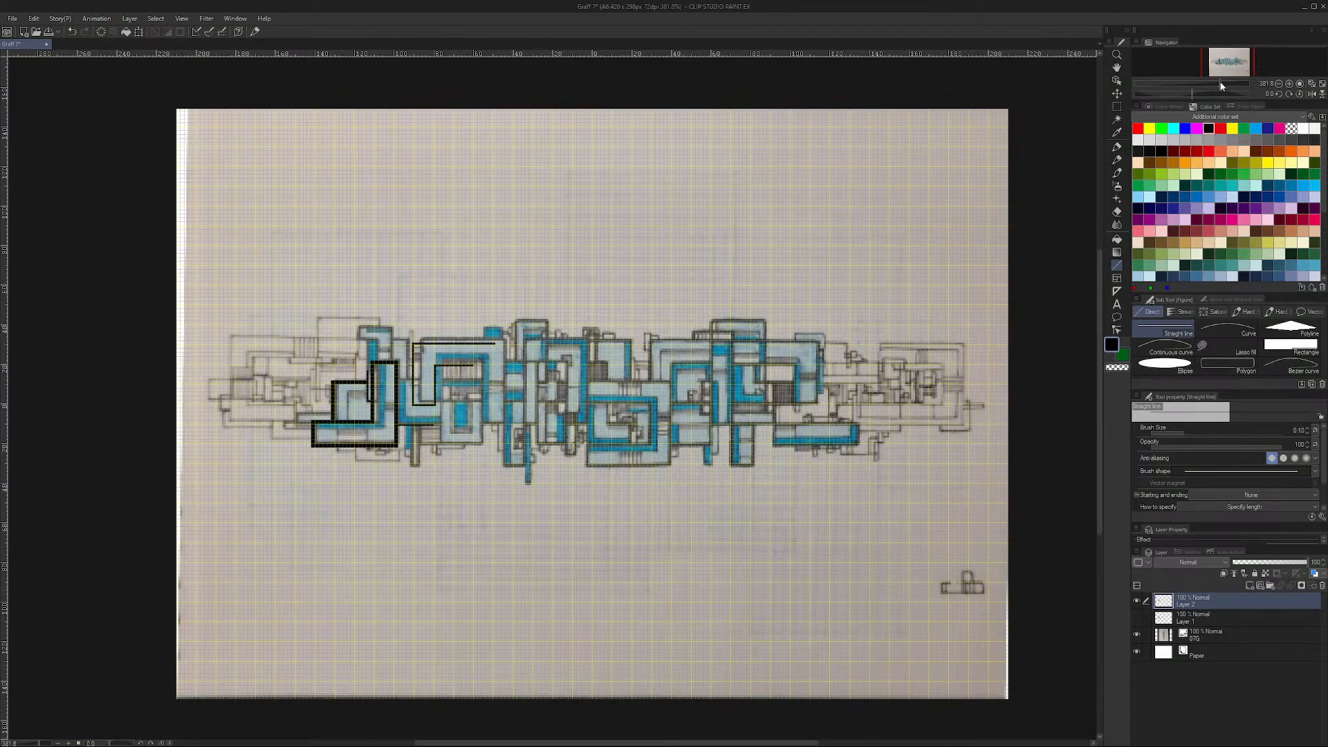
{"action": "left_click_drag", "start_coordinate": [1220, 85], "coordinate": [1221, 86]}
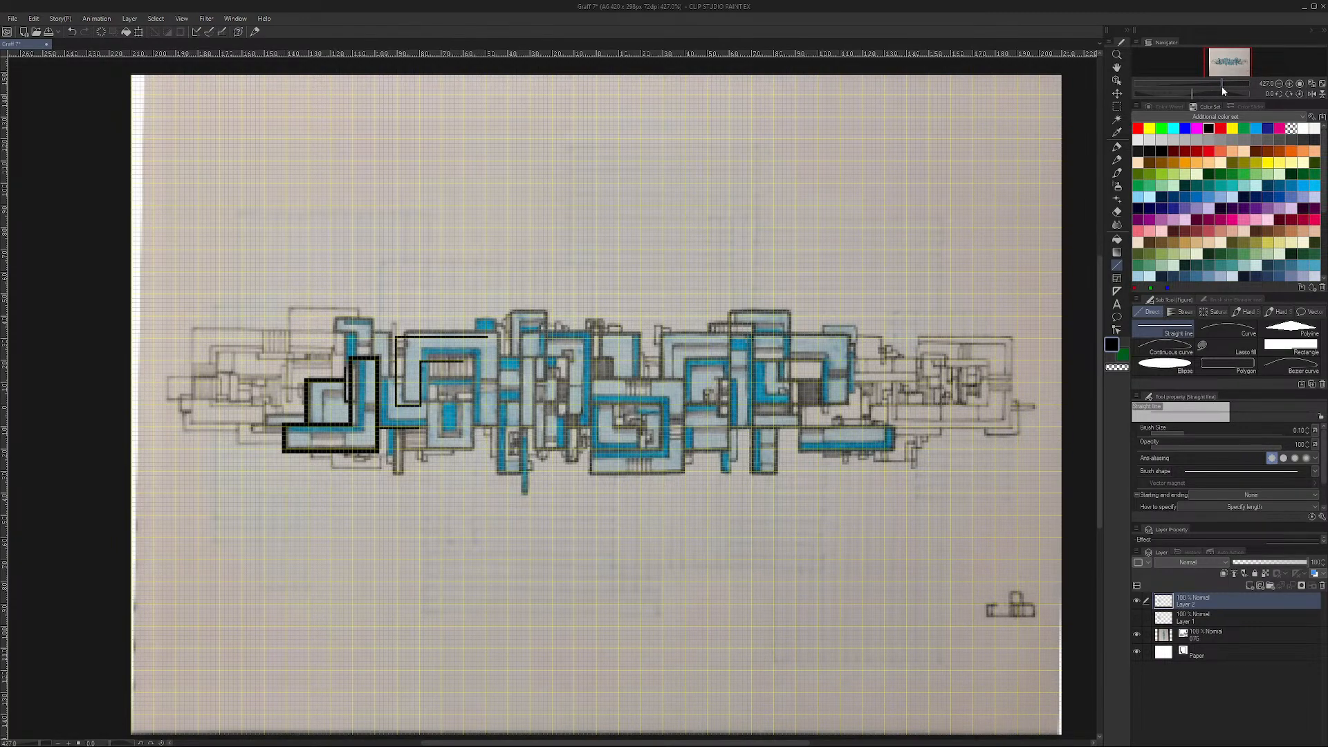
{"action": "left_click_drag", "start_coordinate": [1222, 86], "coordinate": [1227, 87]}
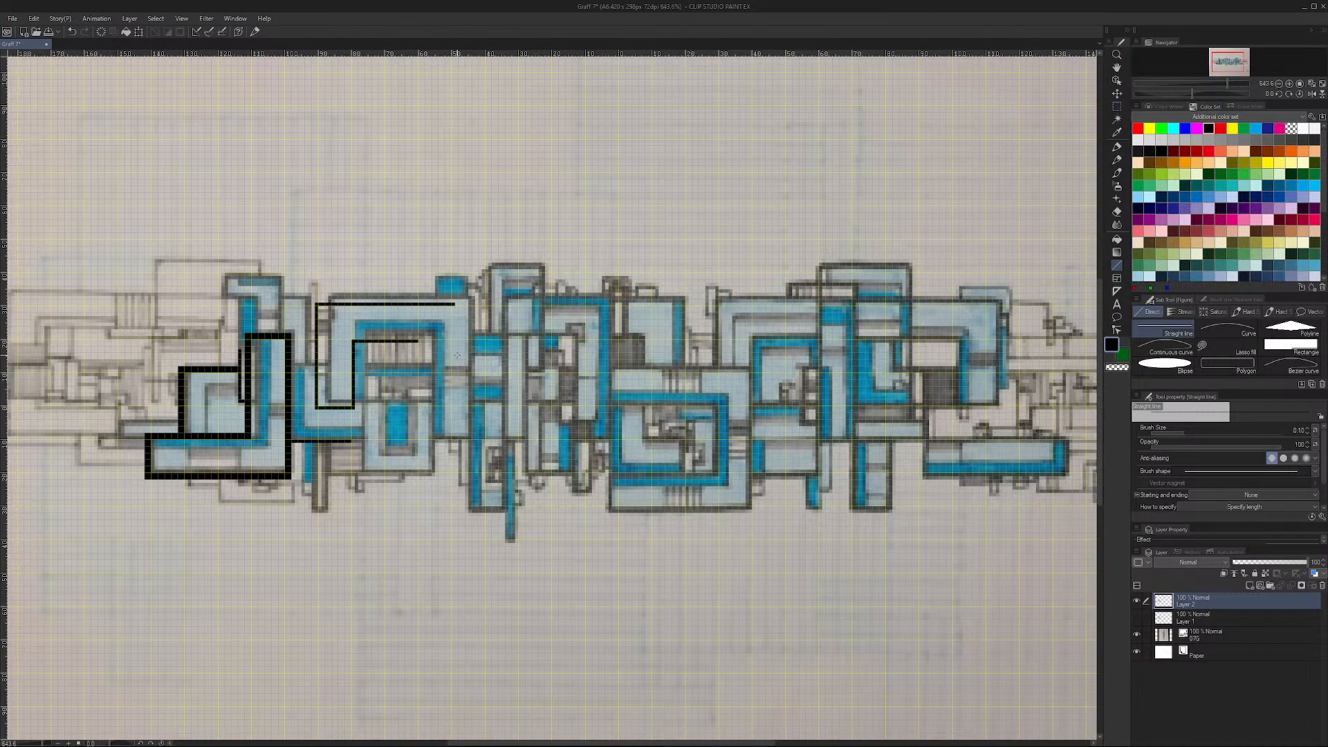
{"action": "left_click_drag", "start_coordinate": [419, 438], "coordinate": [418, 341]}
{"action": "key", "text": "ctrl+z"}
{"action": "mouse_move", "coordinate": [415, 341]}
{"action": "left_mouse_down"}
{"action": "mouse_move", "coordinate": [416, 441]}
{"action": "mouse_move", "coordinate": [457, 441]}
{"action": "mouse_move", "coordinate": [454, 305]}
{"action": "left_mouse_up"}
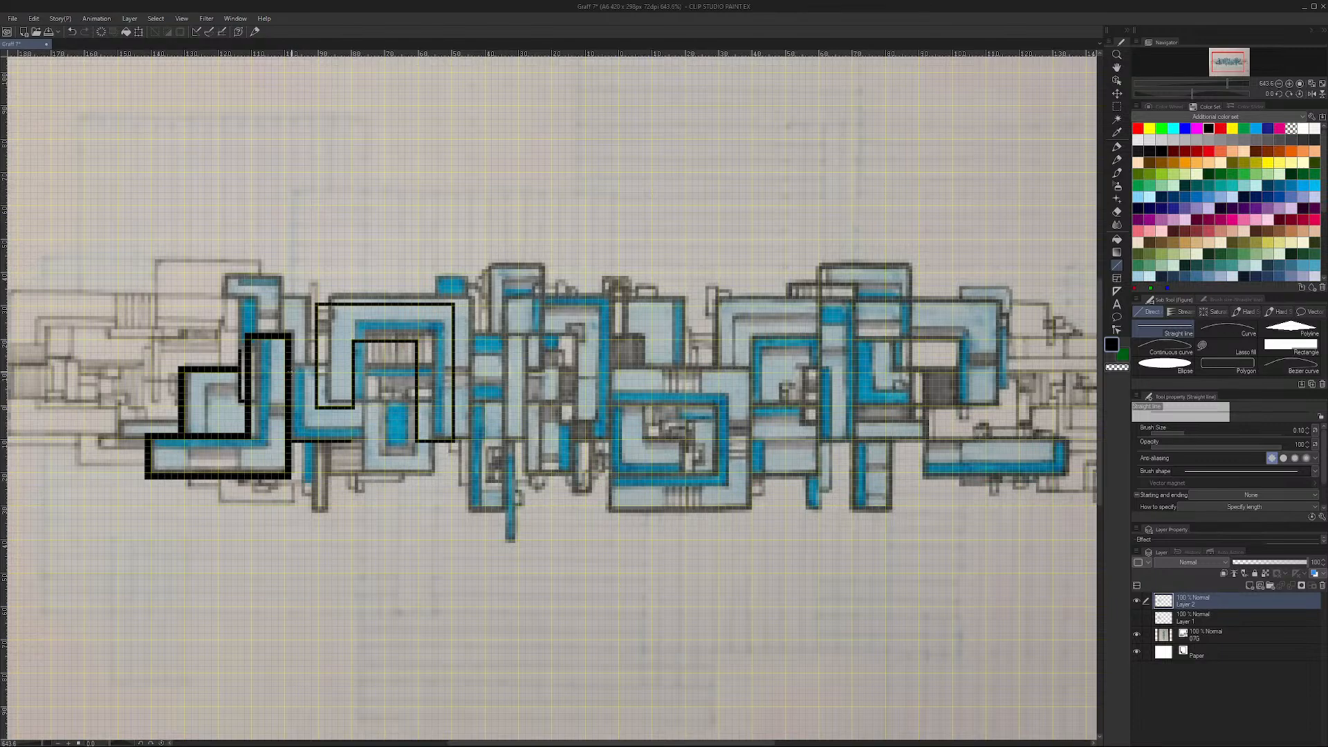
Step: Join the first letter to the second with a short horizontal line and thicken the second letter's outer and inner right edges
{"action": "mouse_move", "coordinate": [290, 372]}
{"action": "left_mouse_down"}
{"action": "mouse_move", "coordinate": [314, 369]}
{"action": "mouse_move", "coordinate": [315, 382]}
{"action": "mouse_move", "coordinate": [313, 302]}
{"action": "mouse_move", "coordinate": [454, 303]}
{"action": "left_mouse_up"}
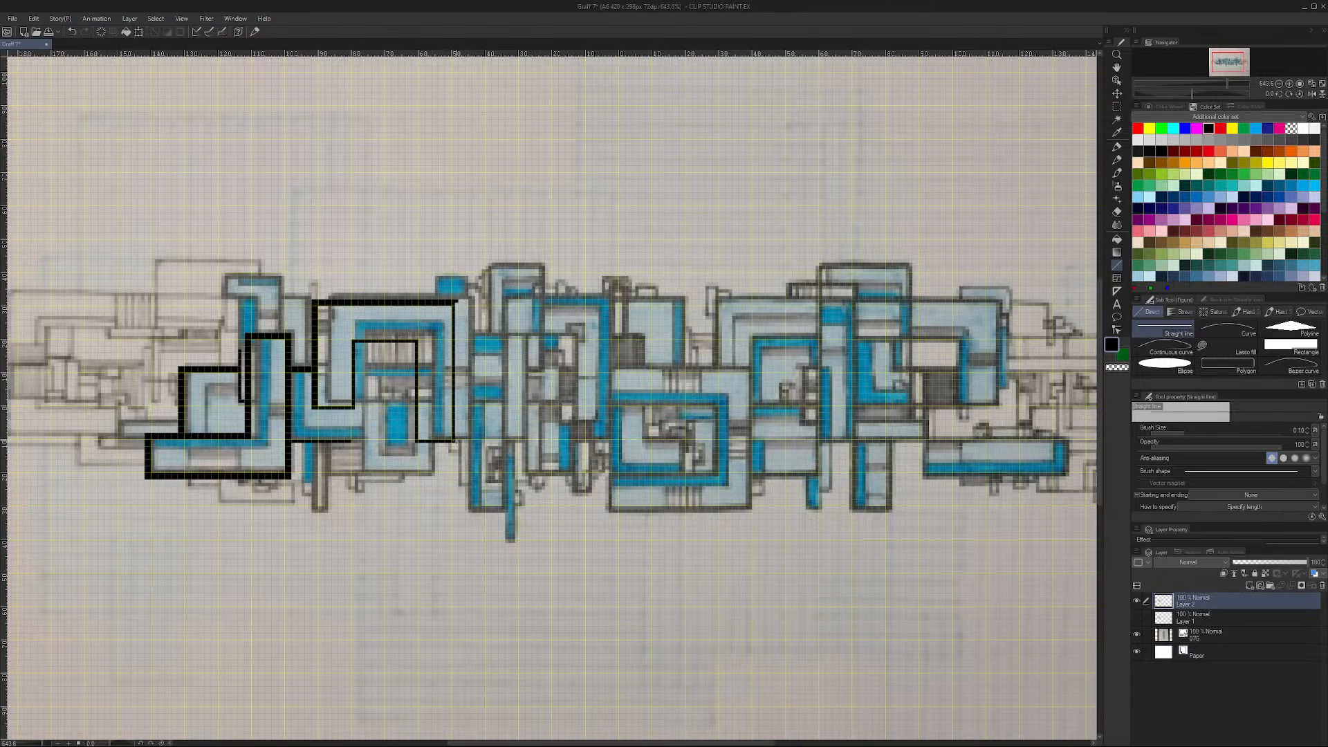
{"action": "left_click_drag", "start_coordinate": [455, 444], "coordinate": [457, 303]}
{"action": "mouse_move", "coordinate": [413, 444]}
{"action": "left_mouse_down"}
{"action": "mouse_move", "coordinate": [452, 444]}
{"action": "mouse_move", "coordinate": [412, 346]}
{"action": "left_mouse_up"}
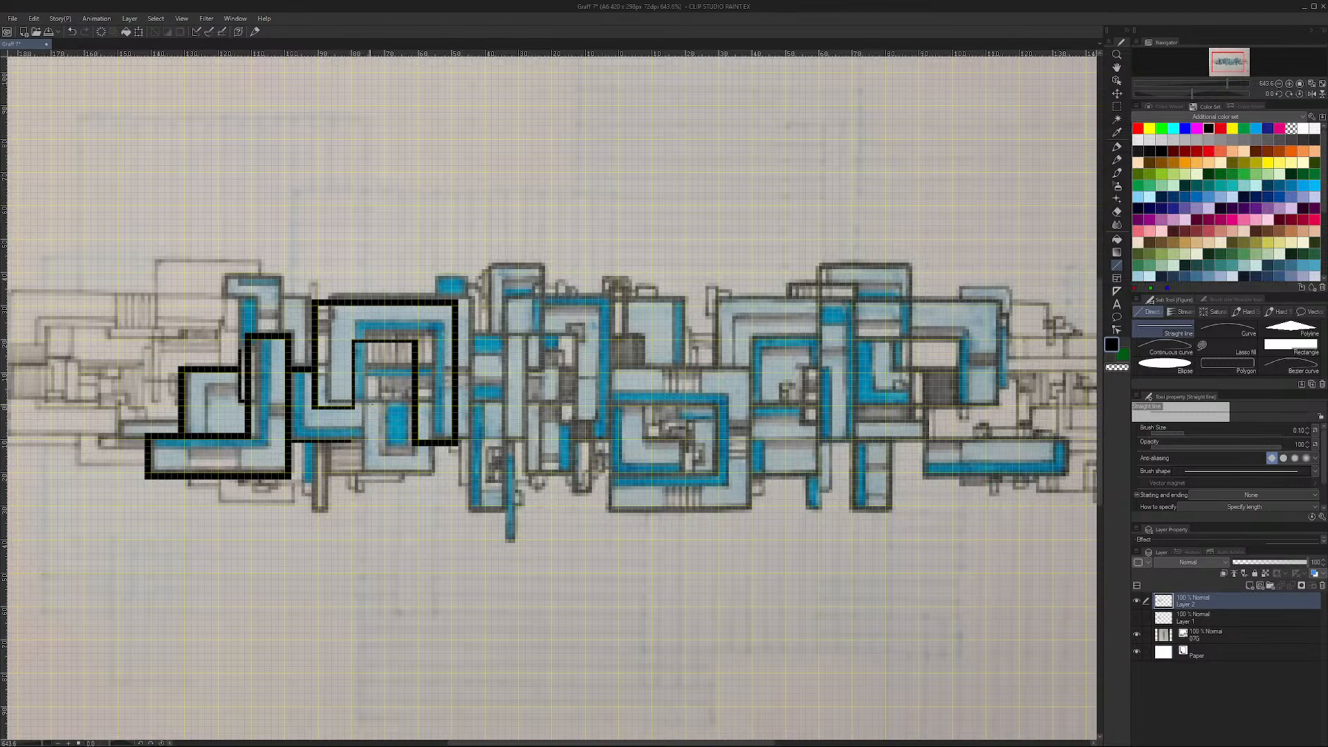
Step: Outline the second letter's lower box with straight black lines and double its bottom edge
{"action": "left_click_drag", "start_coordinate": [350, 470], "coordinate": [347, 409]}
{"action": "left_click_drag", "start_coordinate": [350, 474], "coordinate": [422, 475]}
{"action": "left_click_drag", "start_coordinate": [419, 473], "coordinate": [421, 447]}
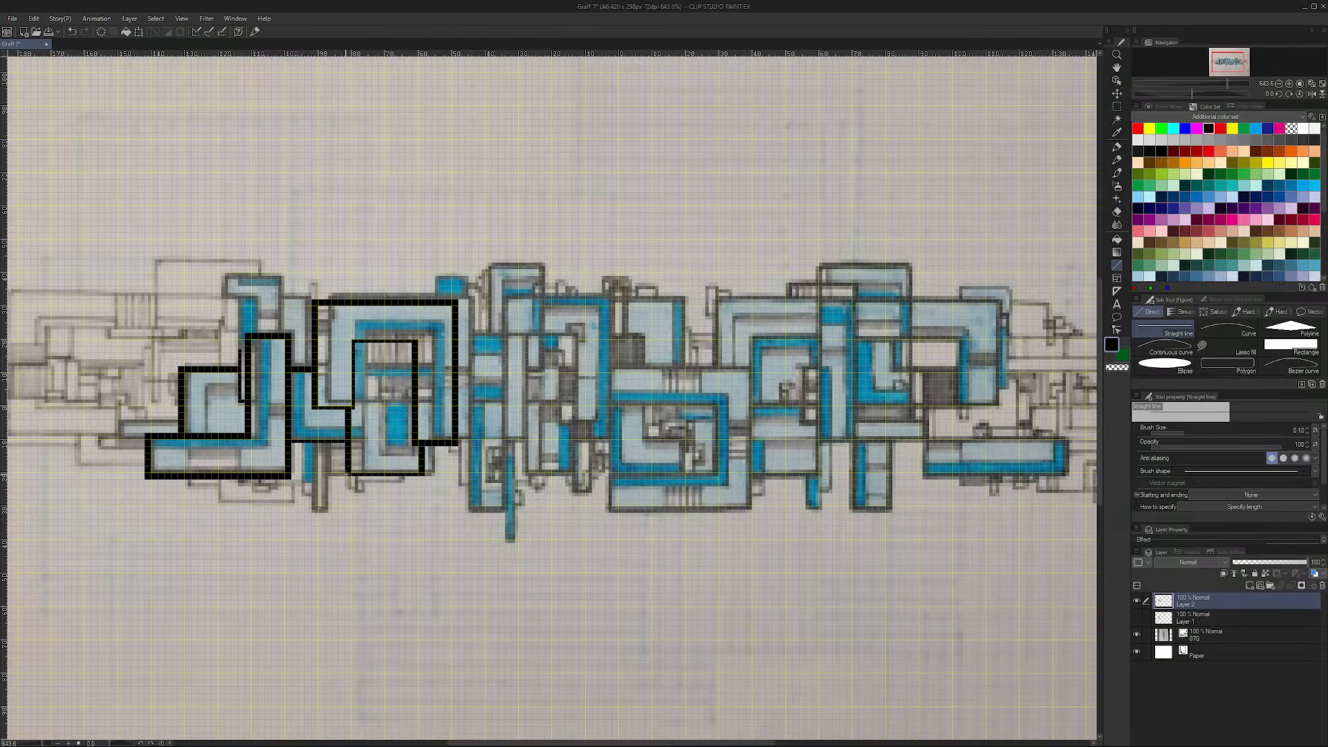
{"action": "left_click_drag", "start_coordinate": [347, 477], "coordinate": [426, 477]}
Step: Thicken the second letter's left arm, inner arch and lower connecting edge, and add a horizontal divider across the arch
{"action": "left_click_drag", "start_coordinate": [313, 410], "coordinate": [348, 412]}
{"action": "mouse_move", "coordinate": [353, 410]}
{"action": "left_mouse_down"}
{"action": "mouse_move", "coordinate": [356, 346]}
{"action": "mouse_move", "coordinate": [410, 343]}
{"action": "left_mouse_up"}
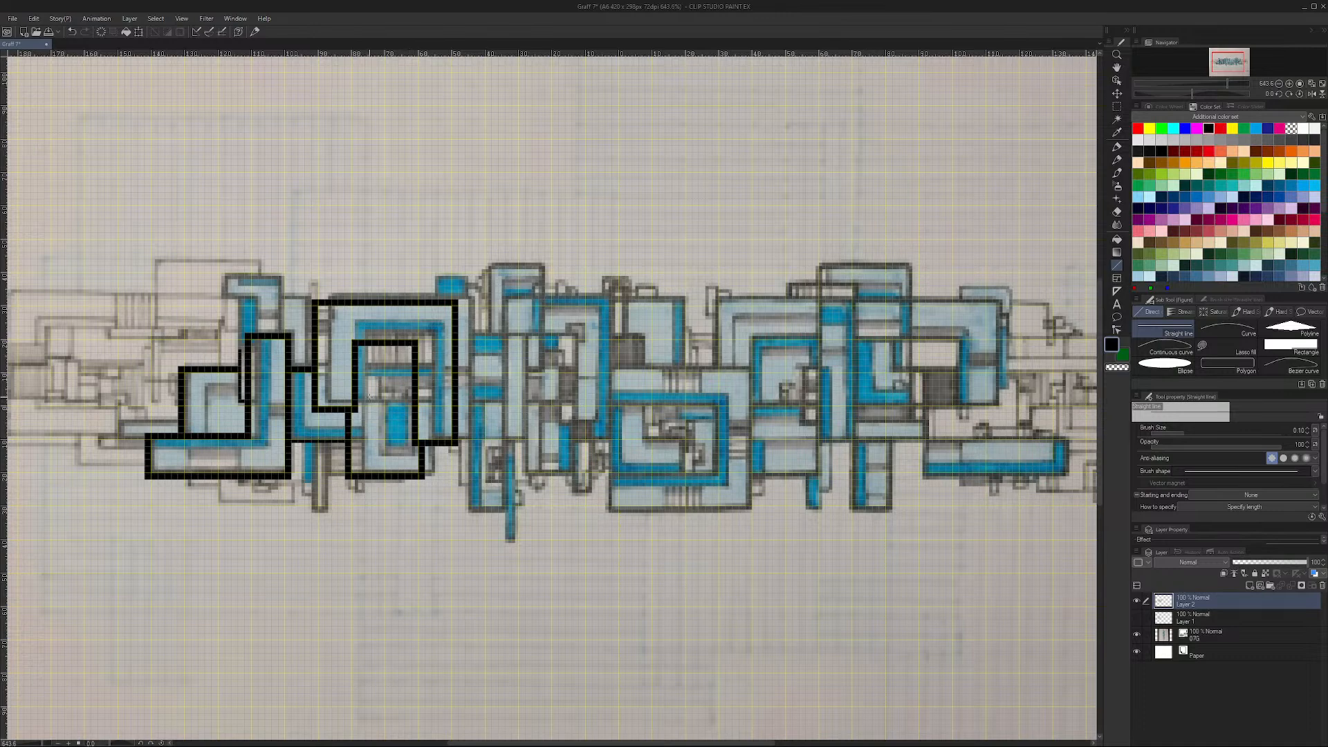
{"action": "left_click_drag", "start_coordinate": [358, 403], "coordinate": [410, 403]}
{"action": "left_click_drag", "start_coordinate": [290, 444], "coordinate": [346, 445]}
Step: Trace the notched block at the sketch's upper middle with doubled straight black lines, including its lower-left notch
{"action": "left_click_drag", "start_coordinate": [1229, 63], "coordinate": [1233, 64]}
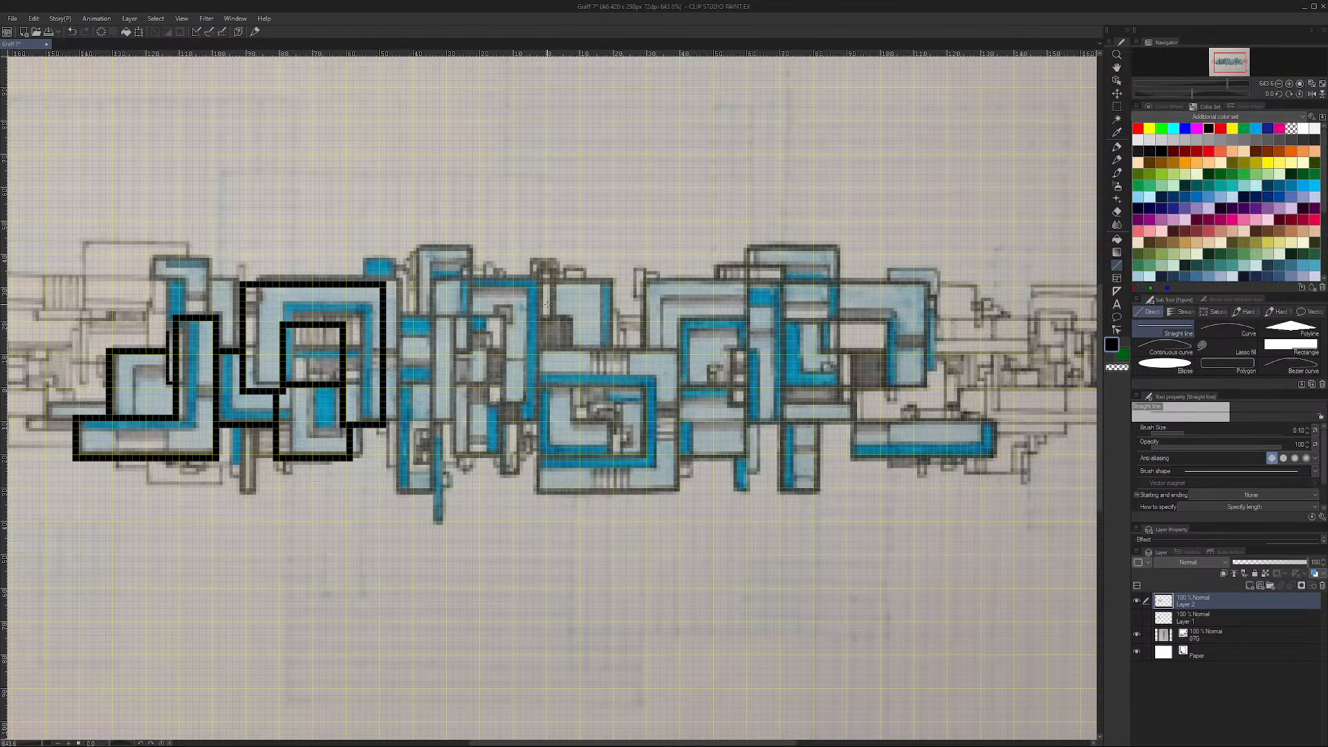
{"action": "mouse_move", "coordinate": [546, 319]}
{"action": "left_mouse_down"}
{"action": "mouse_move", "coordinate": [546, 288]}
{"action": "mouse_move", "coordinate": [543, 320]}
{"action": "mouse_move", "coordinate": [602, 285]}
{"action": "left_mouse_up"}
{"action": "left_click_drag", "start_coordinate": [543, 284], "coordinate": [618, 285]}
{"action": "left_click_drag", "start_coordinate": [614, 356], "coordinate": [614, 284]}
{"action": "left_click_drag", "start_coordinate": [617, 357], "coordinate": [617, 283]}
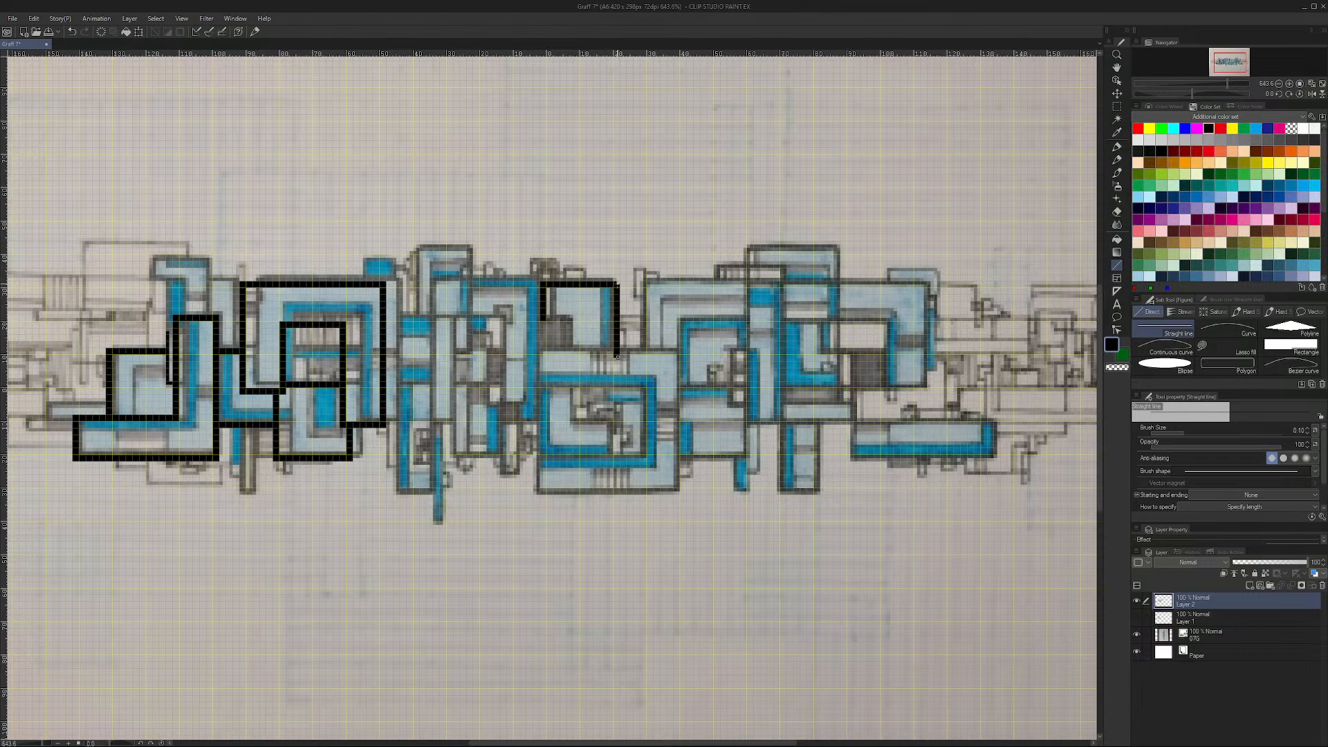
{"action": "mouse_move", "coordinate": [579, 356]}
{"action": "left_mouse_down"}
{"action": "mouse_move", "coordinate": [618, 358]}
{"action": "mouse_move", "coordinate": [578, 323]}
{"action": "mouse_move", "coordinate": [576, 349]}
{"action": "mouse_move", "coordinate": [576, 323]}
{"action": "mouse_move", "coordinate": [559, 323]}
{"action": "mouse_move", "coordinate": [574, 324]}
{"action": "left_mouse_up"}
{"action": "left_click_drag", "start_coordinate": [548, 352], "coordinate": [576, 350]}
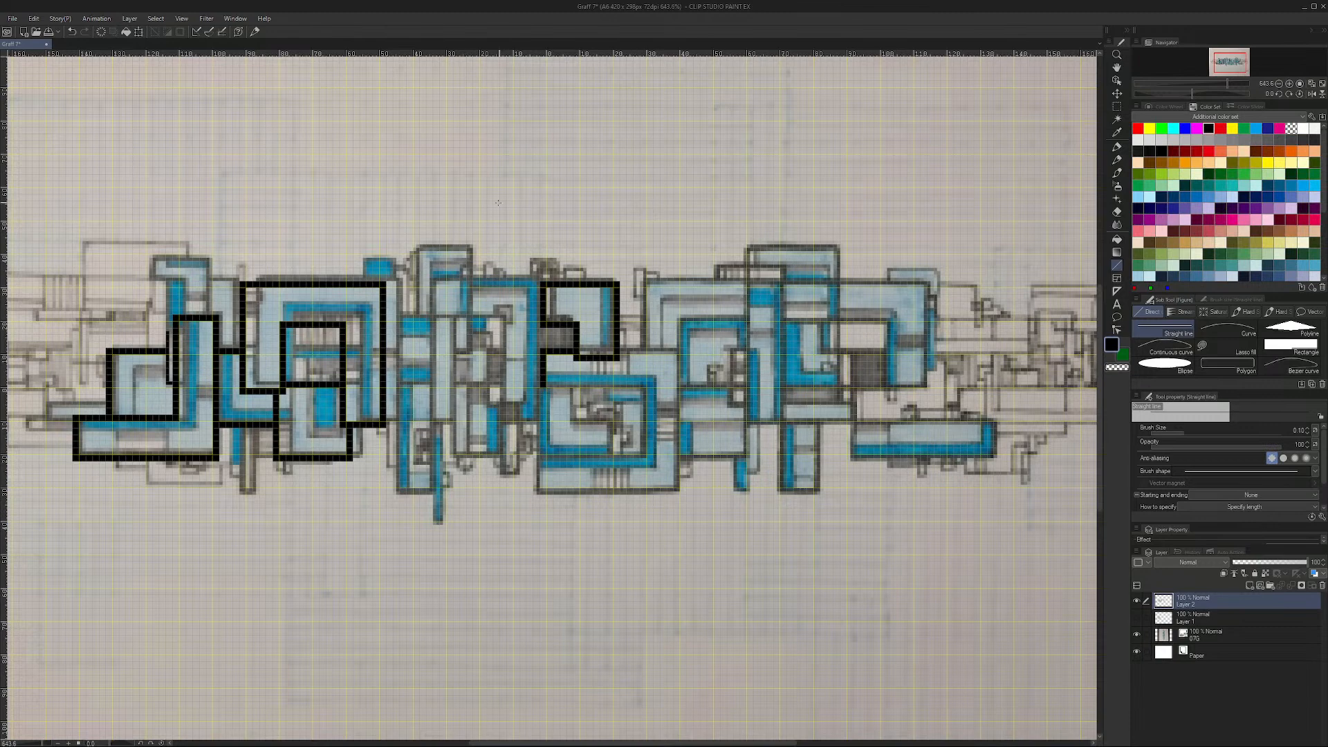
{"action": "left_click_drag", "start_coordinate": [515, 219], "coordinate": [534, 218]}
{"action": "key", "text": "ctrl+z"}
{"action": "left_click_drag", "start_coordinate": [550, 220], "coordinate": [608, 222]}
{"action": "left_click", "coordinate": [1136, 635]}
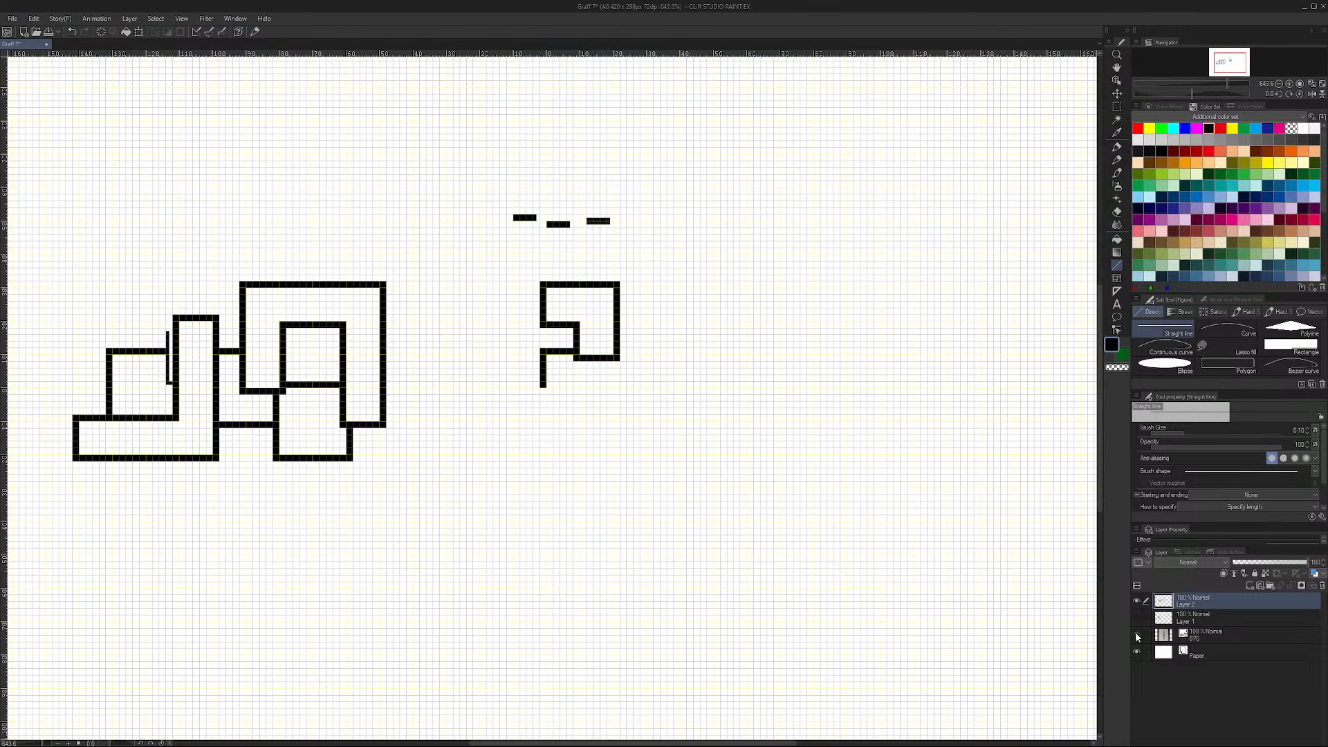
{"action": "left_click", "coordinate": [1136, 635]}
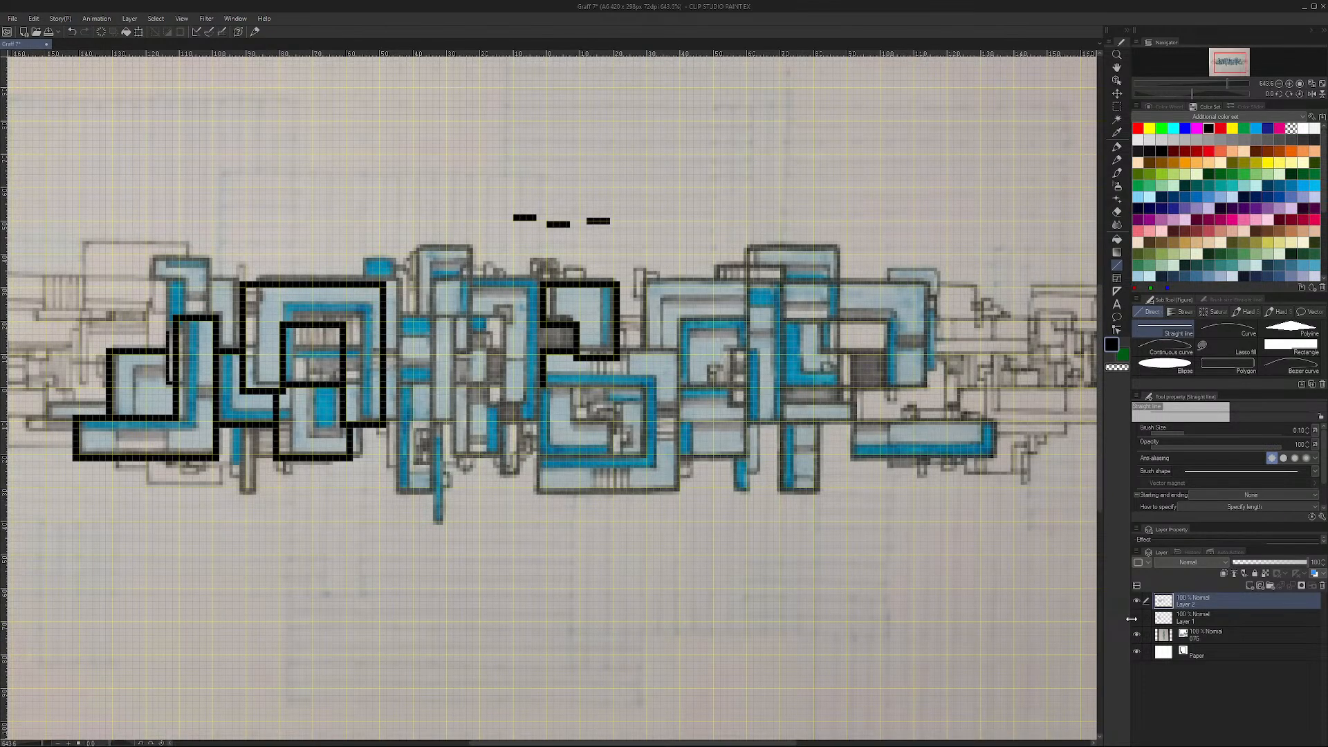
{"action": "key", "text": "ctrl+z"}
{"action": "key", "text": "ctrl+z"}
{"action": "key", "text": "ctrl+z"}
Step: Trace the inner box of the block below the notched one with doubled straight black lines along its top, right and bottom edges
{"action": "left_click_drag", "start_coordinate": [544, 389], "coordinate": [644, 390]}
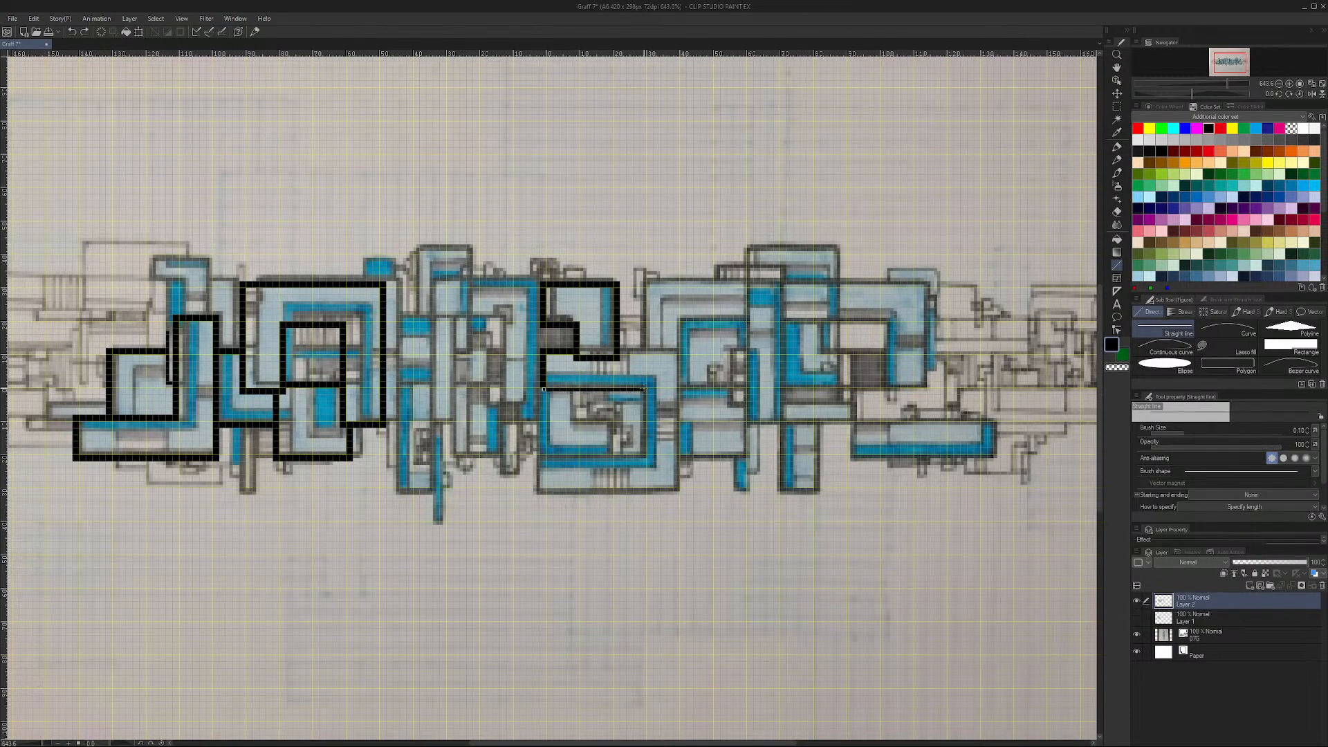
{"action": "left_click_drag", "start_coordinate": [543, 389], "coordinate": [642, 391]}
{"action": "left_click_drag", "start_coordinate": [644, 451], "coordinate": [644, 391]}
{"action": "left_click_drag", "start_coordinate": [642, 453], "coordinate": [642, 393]}
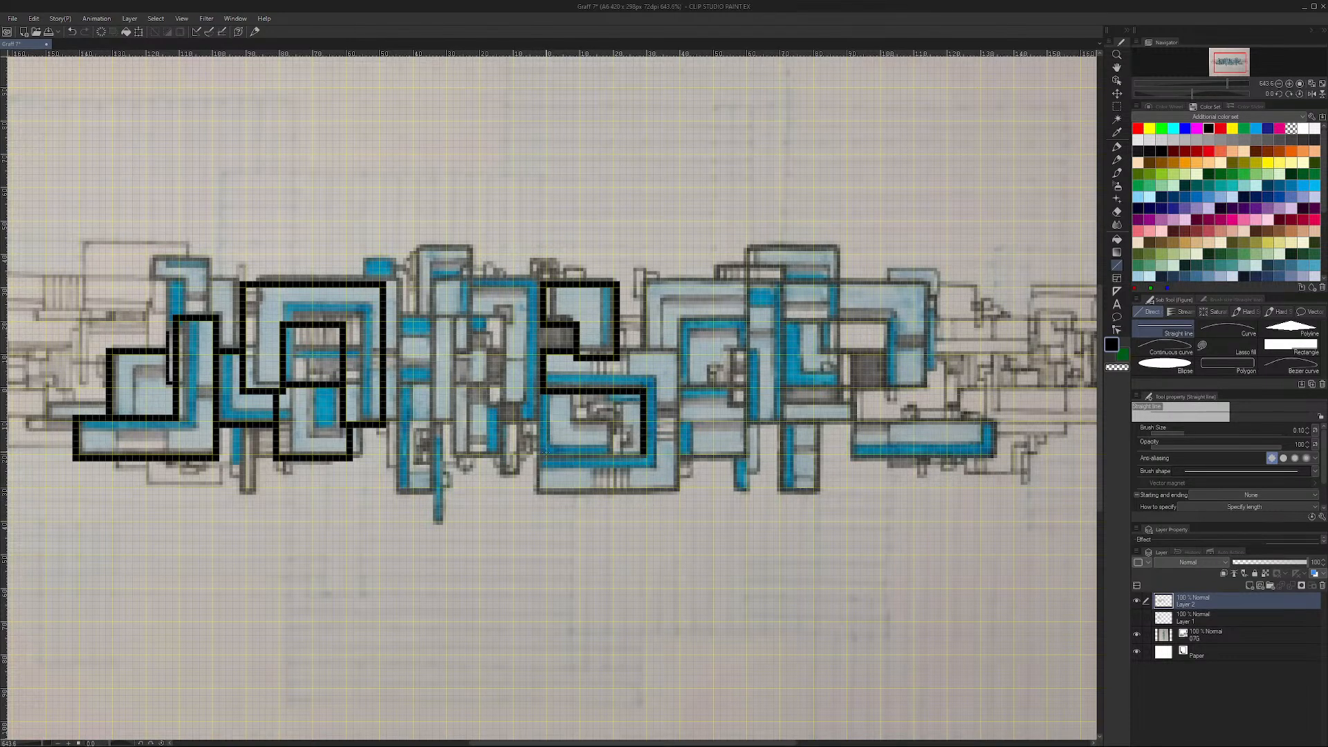
{"action": "left_click_drag", "start_coordinate": [543, 453], "coordinate": [641, 453]}
{"action": "left_click_drag", "start_coordinate": [546, 450], "coordinate": [639, 450]}
Step: Outline the outer edges of that lower block, add the stepped line inside its inner box, and check the linework with the sketch hidden
{"action": "mouse_move", "coordinate": [543, 490]}
{"action": "left_mouse_down"}
{"action": "mouse_move", "coordinate": [541, 452]}
{"action": "mouse_move", "coordinate": [676, 490]}
{"action": "mouse_move", "coordinate": [682, 354]}
{"action": "mouse_move", "coordinate": [682, 486]}
{"action": "mouse_move", "coordinate": [684, 354]}
{"action": "left_mouse_up"}
{"action": "key", "text": "ctrl+z"}
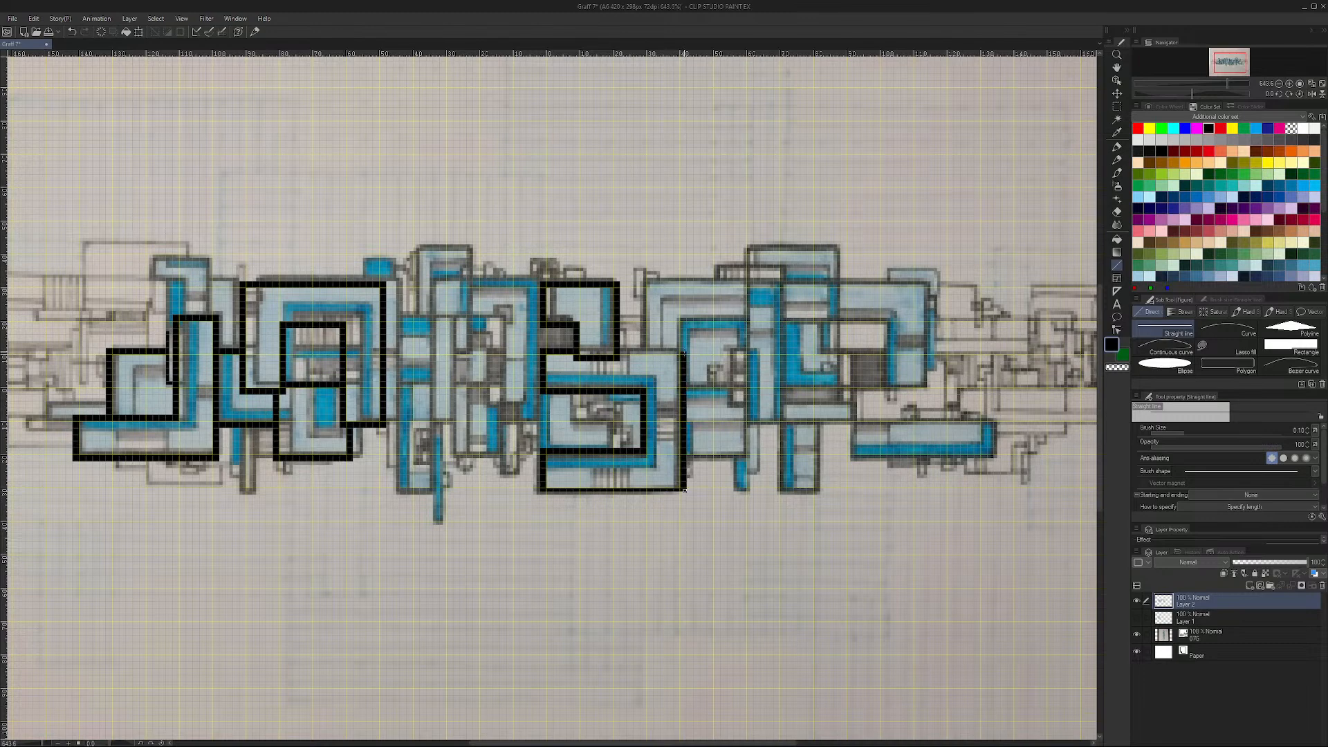
{"action": "left_click_drag", "start_coordinate": [542, 492], "coordinate": [683, 492]}
{"action": "left_click_drag", "start_coordinate": [620, 354], "coordinate": [685, 351]}
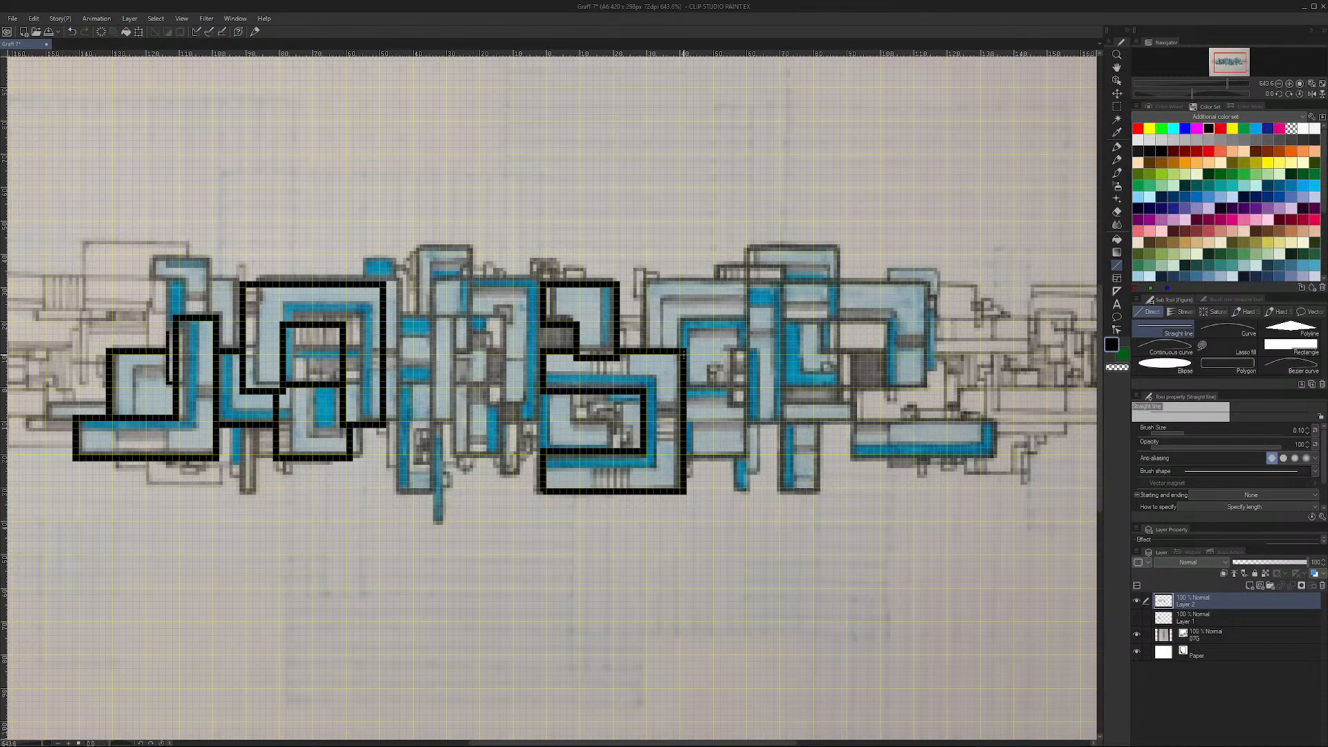
{"action": "mouse_move", "coordinate": [545, 450]}
{"action": "left_mouse_down"}
{"action": "mouse_move", "coordinate": [543, 393]}
{"action": "mouse_move", "coordinate": [583, 419]}
{"action": "mouse_move", "coordinate": [616, 418]}
{"action": "mouse_move", "coordinate": [618, 448]}
{"action": "left_mouse_up"}
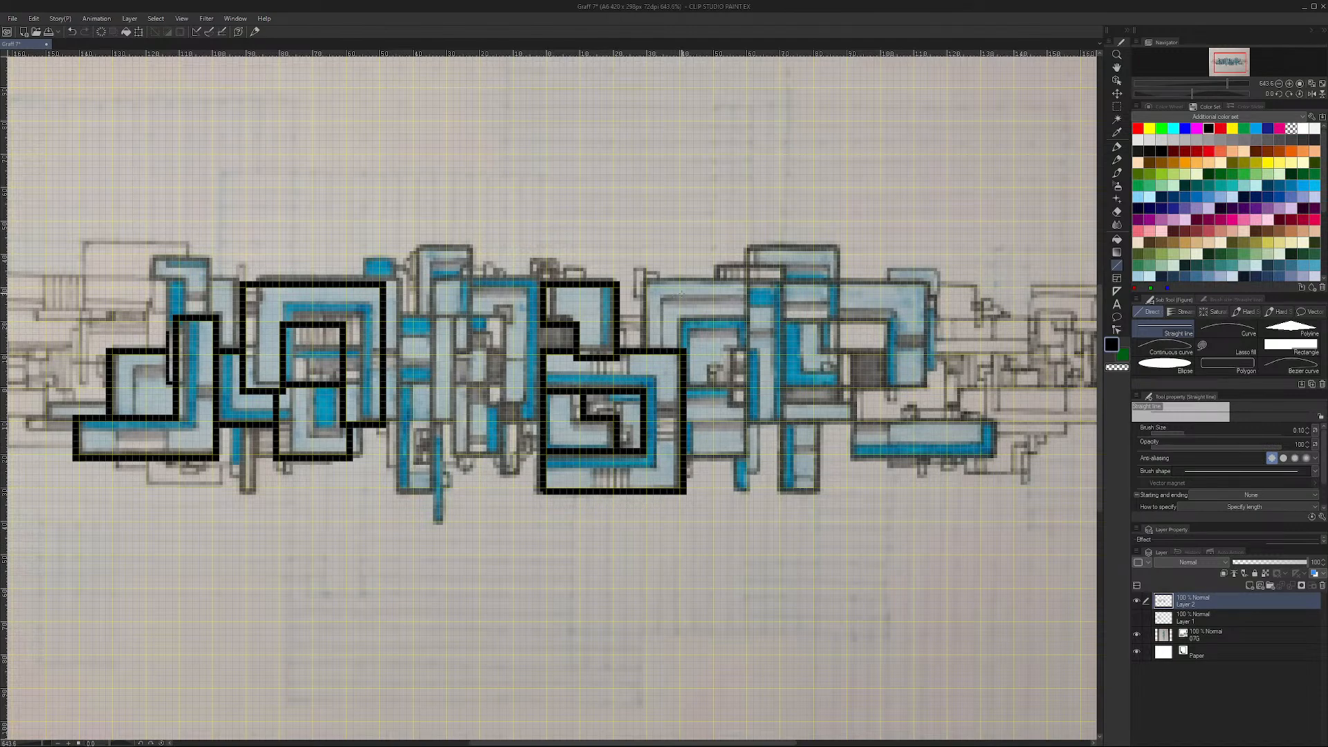
{"action": "left_click", "coordinate": [1136, 634]}
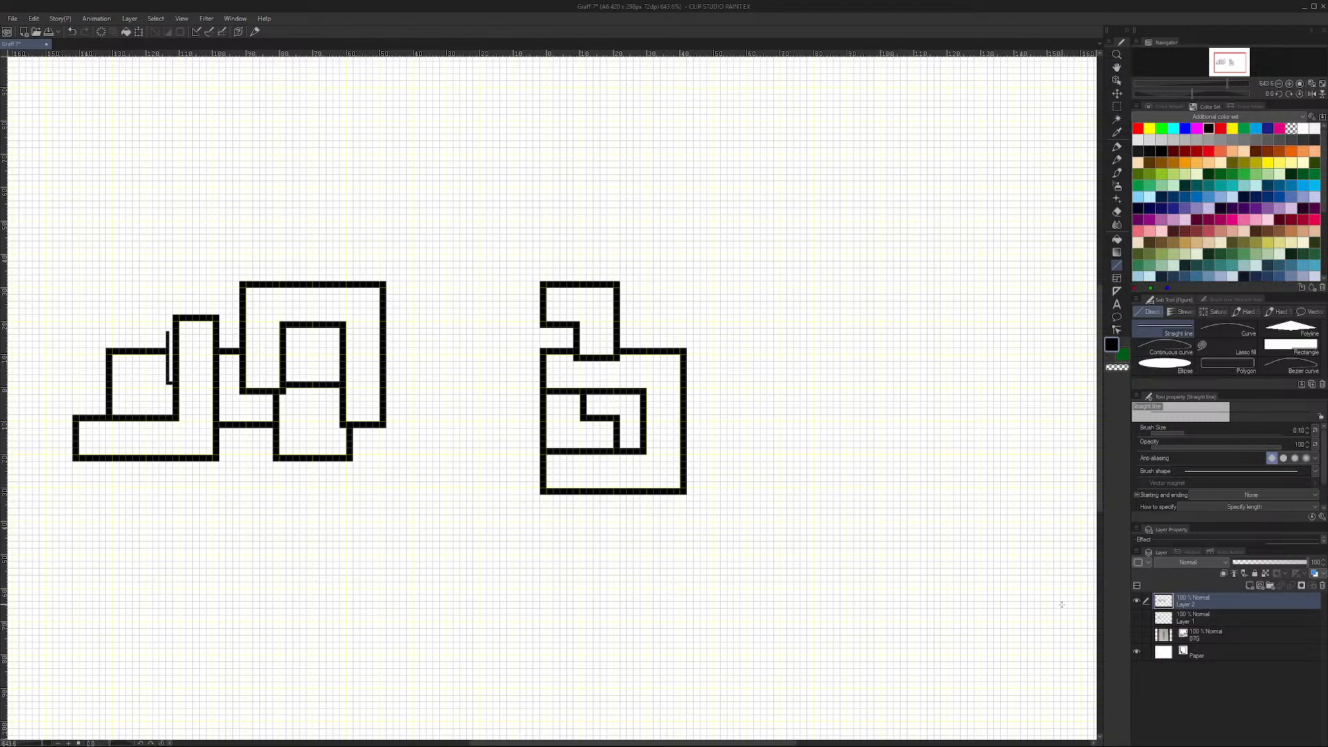
{"action": "left_click", "coordinate": [1136, 635]}
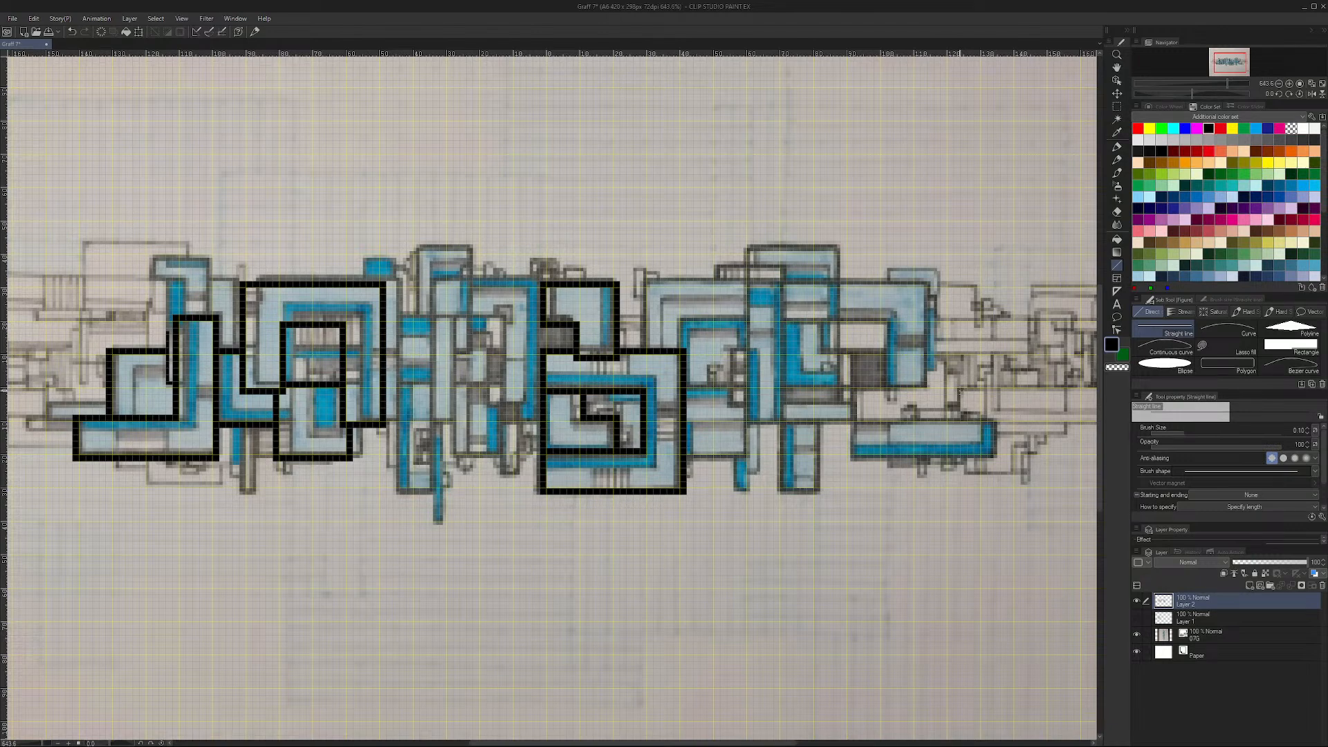
Step: Trace the hooked arm and its downward stem beside the notched block, and close the notch with a short vertical line
{"action": "left_click_drag", "start_coordinate": [516, 424], "coordinate": [541, 411]}
{"action": "left_click_drag", "start_coordinate": [512, 424], "coordinate": [512, 325]}
{"action": "mouse_move", "coordinate": [510, 426]}
{"action": "left_mouse_down"}
{"action": "mouse_move", "coordinate": [511, 323]}
{"action": "mouse_move", "coordinate": [475, 290]}
{"action": "mouse_move", "coordinate": [539, 284]}
{"action": "left_mouse_up"}
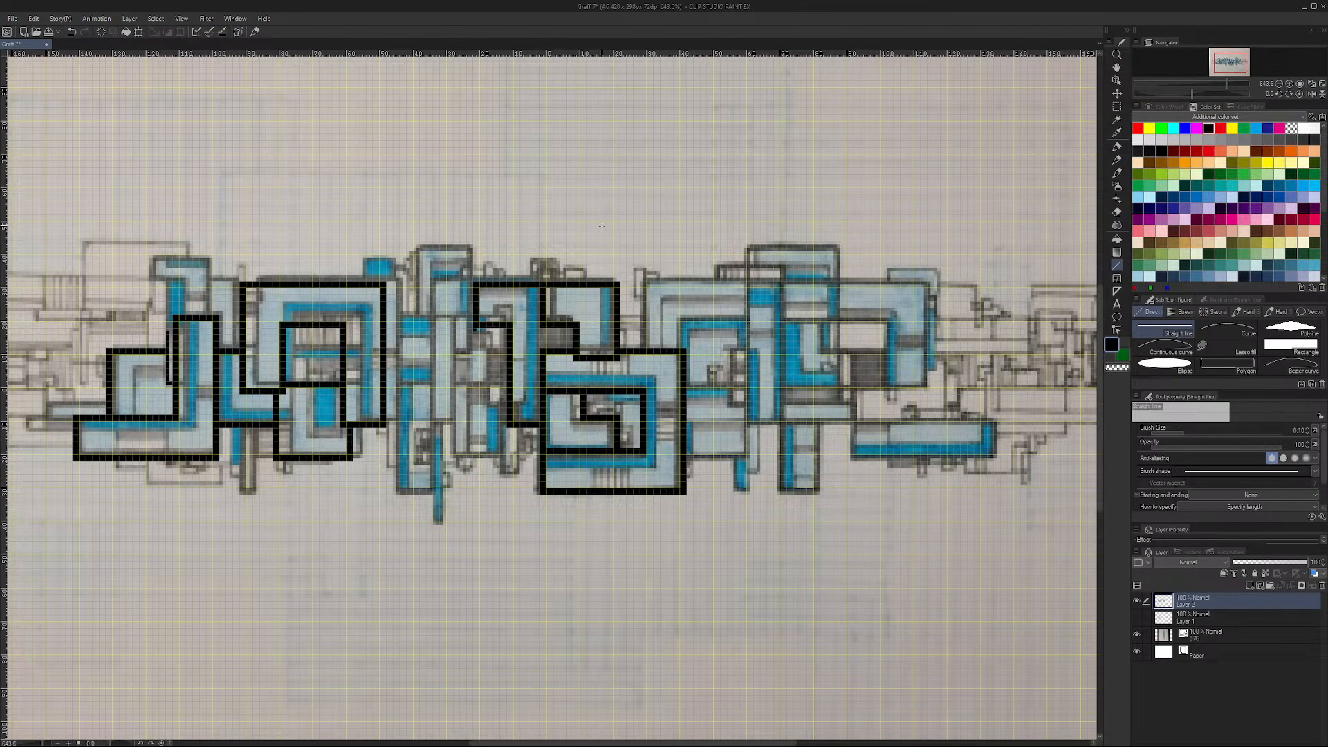
{"action": "key", "text": "ctrl+z"}
{"action": "key", "text": "ctrl+z"}
{"action": "key", "text": "ctrl+z"}
{"action": "mouse_move", "coordinate": [474, 325]}
{"action": "left_mouse_down"}
{"action": "mouse_move", "coordinate": [475, 286]}
{"action": "mouse_move", "coordinate": [546, 284]}
{"action": "left_mouse_up"}
{"action": "left_click_drag", "start_coordinate": [552, 329], "coordinate": [552, 348]}
Step: Outline a small narrow box beside the lower part of the hooked arm's stem with thick black lines
{"action": "left_click_drag", "start_coordinate": [480, 385], "coordinate": [508, 384]}
{"action": "left_click_drag", "start_coordinate": [478, 456], "coordinate": [477, 385]}
{"action": "left_click_drag", "start_coordinate": [474, 458], "coordinate": [474, 385]}
{"action": "left_click_drag", "start_coordinate": [476, 456], "coordinate": [519, 455]}
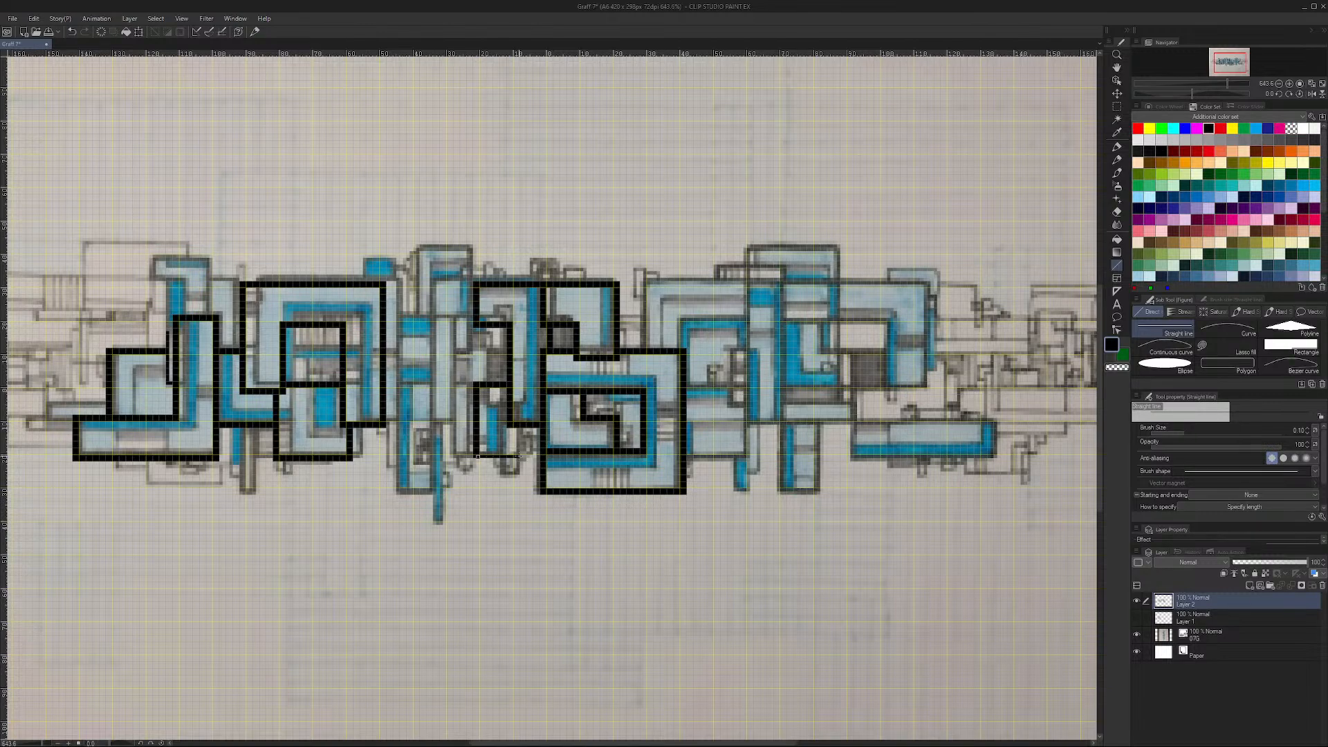
{"action": "mouse_move", "coordinate": [474, 461]}
{"action": "left_mouse_down"}
{"action": "mouse_move", "coordinate": [507, 461]}
{"action": "mouse_move", "coordinate": [517, 427]}
{"action": "left_mouse_up"}
Step: Erase the hooked arm's left end and redraw it farther left as a longer closed bar
{"action": "left_click", "coordinate": [1116, 106]}
{"action": "left_click_drag", "start_coordinate": [436, 261], "coordinate": [486, 348]}
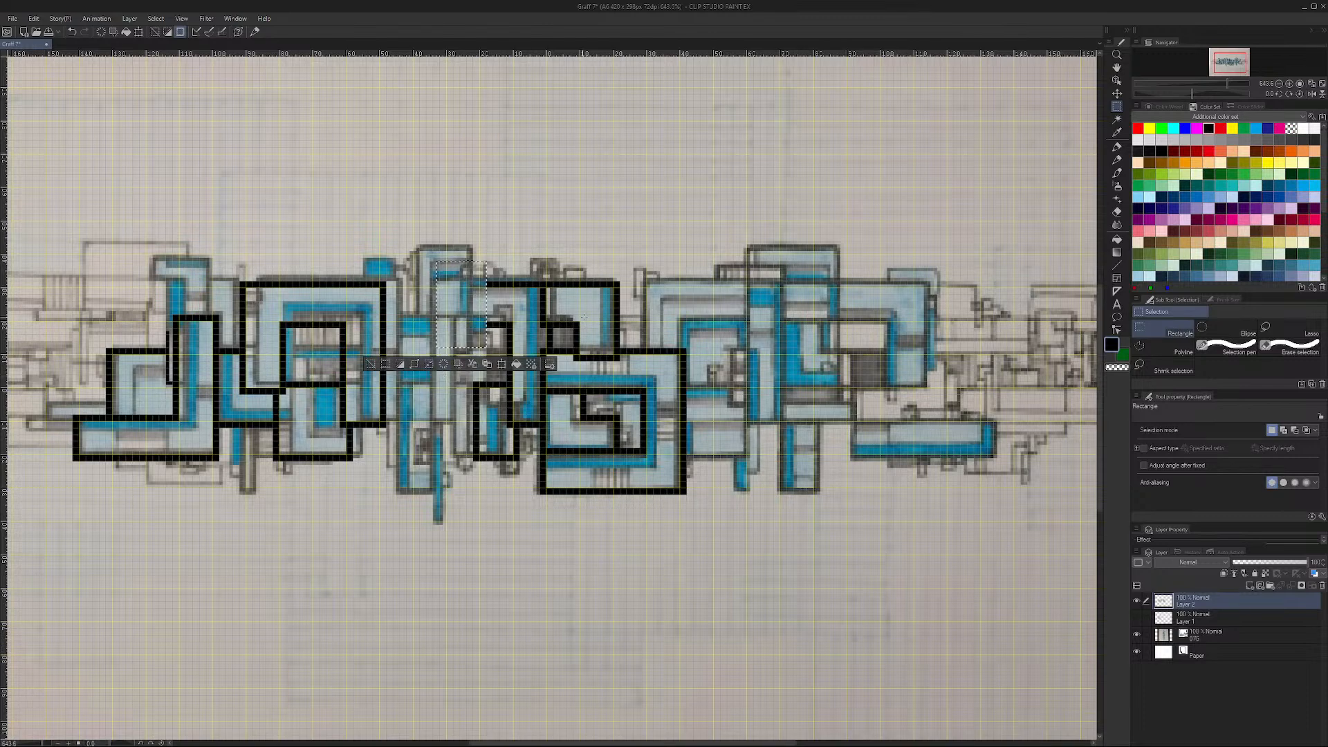
{"action": "key", "text": "ctrl+d"}
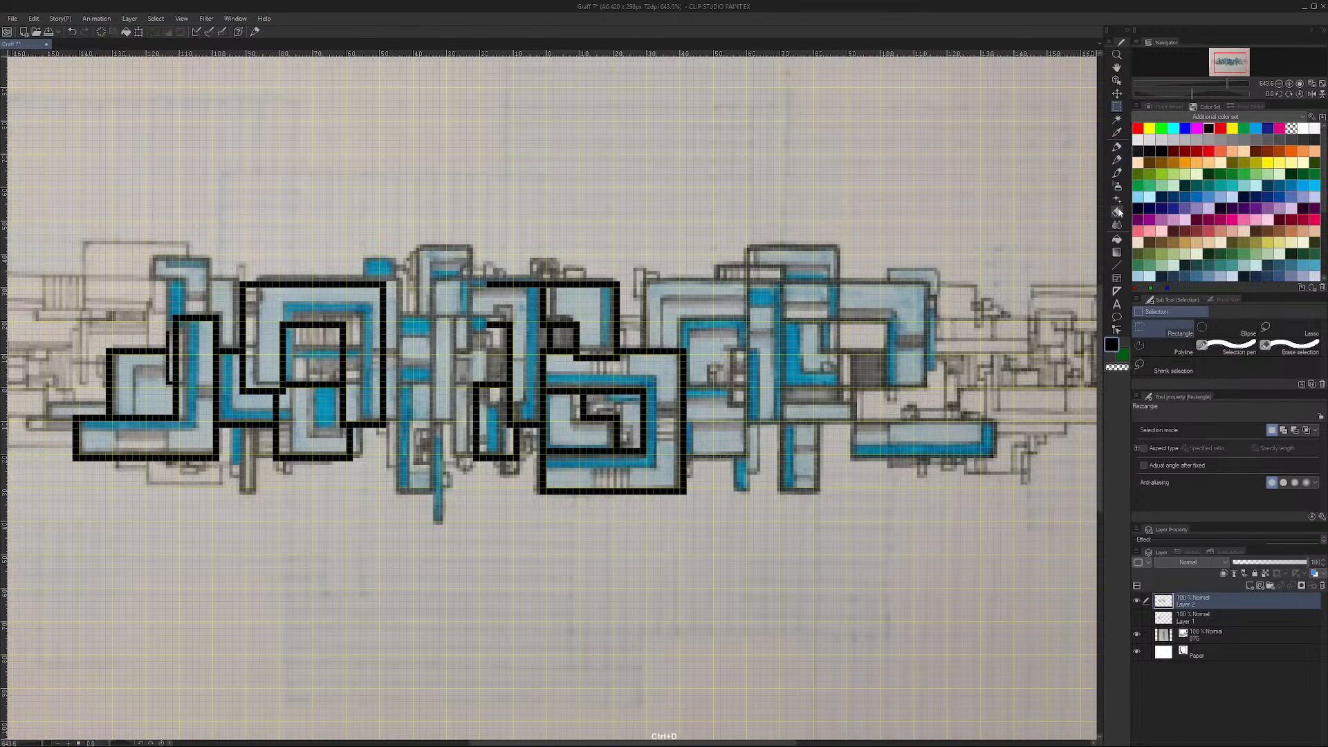
{"action": "left_click", "coordinate": [1116, 266]}
{"action": "mouse_move", "coordinate": [448, 322]}
{"action": "left_mouse_down"}
{"action": "mouse_move", "coordinate": [491, 326]}
{"action": "mouse_move", "coordinate": [445, 286]}
{"action": "mouse_move", "coordinate": [489, 284]}
{"action": "left_mouse_up"}
{"action": "left_click_drag", "start_coordinate": [440, 325], "coordinate": [442, 282]}
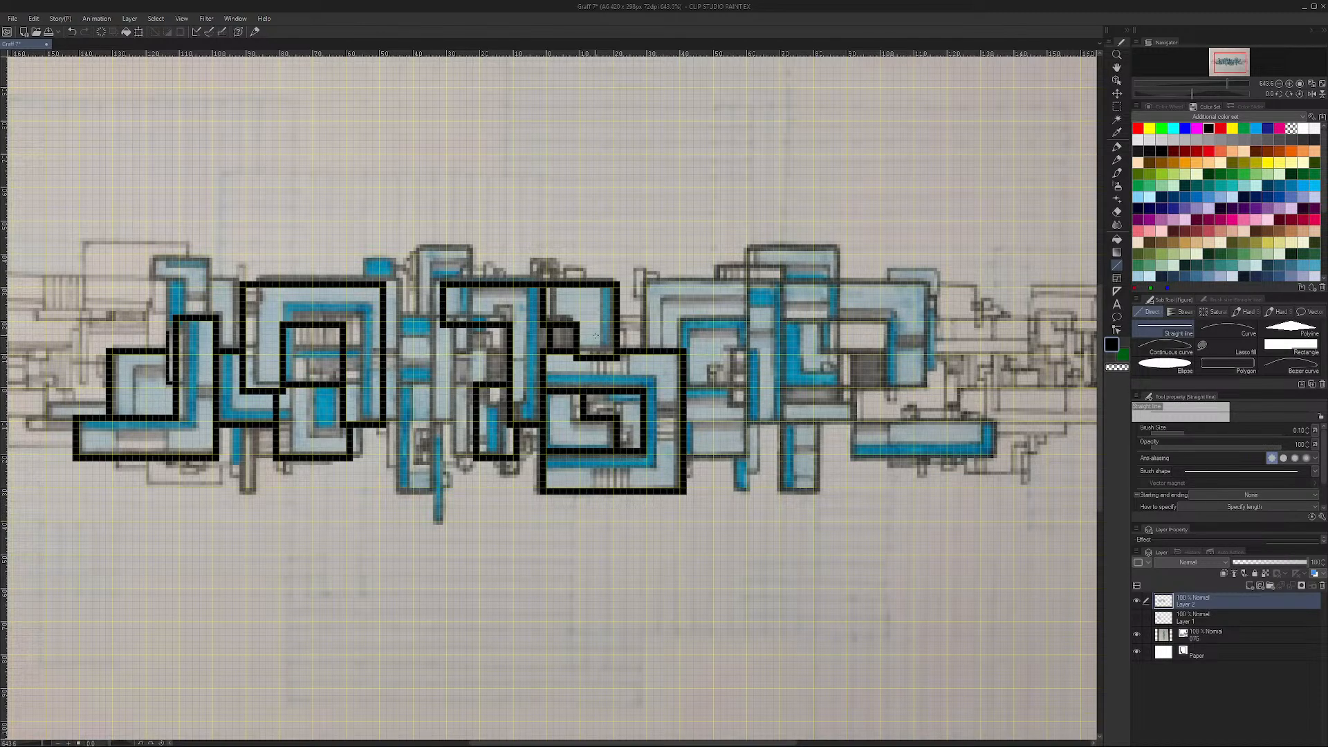
Step: Erase the small narrow box beside the stem and redraw the missing lower part of the stem with its bottom edge
{"action": "left_click", "coordinate": [1116, 106]}
{"action": "left_click_drag", "start_coordinate": [451, 379], "coordinate": [522, 472]}
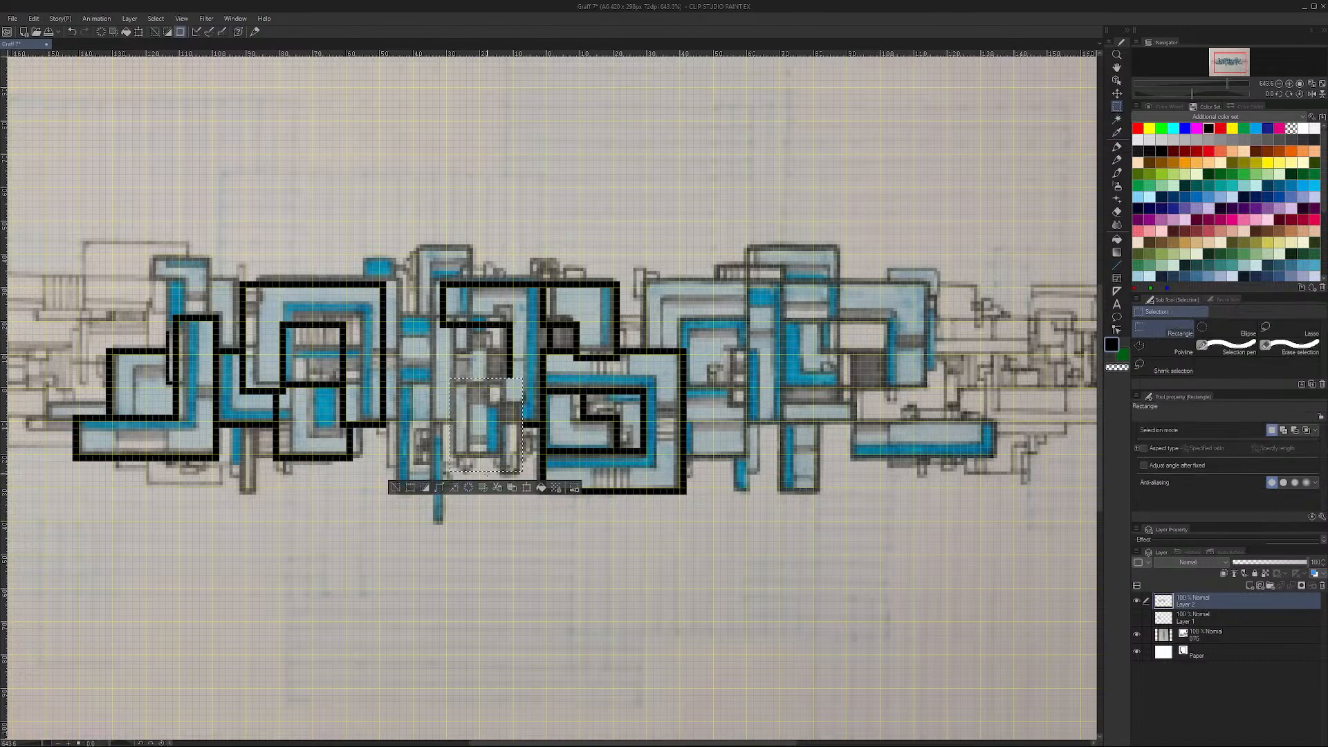
{"action": "key", "text": "ctrl+d"}
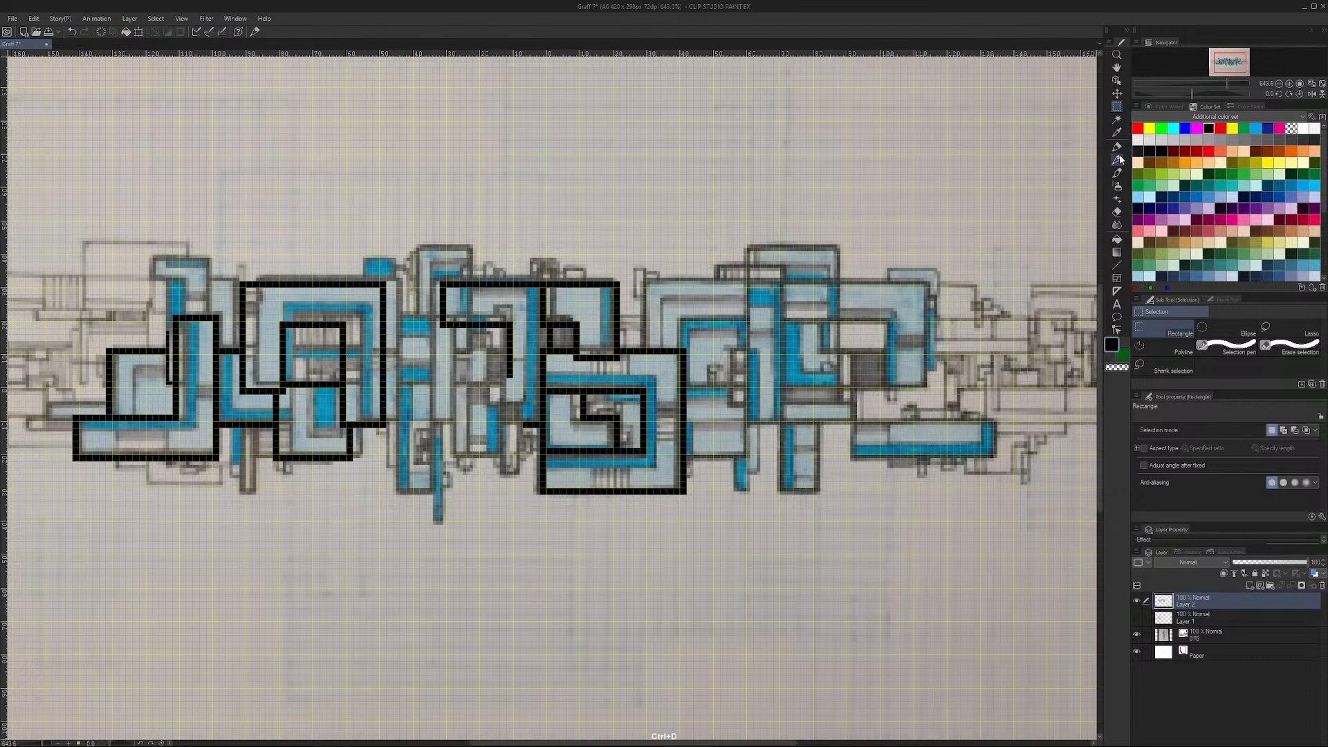
{"action": "left_click", "coordinate": [1116, 265]}
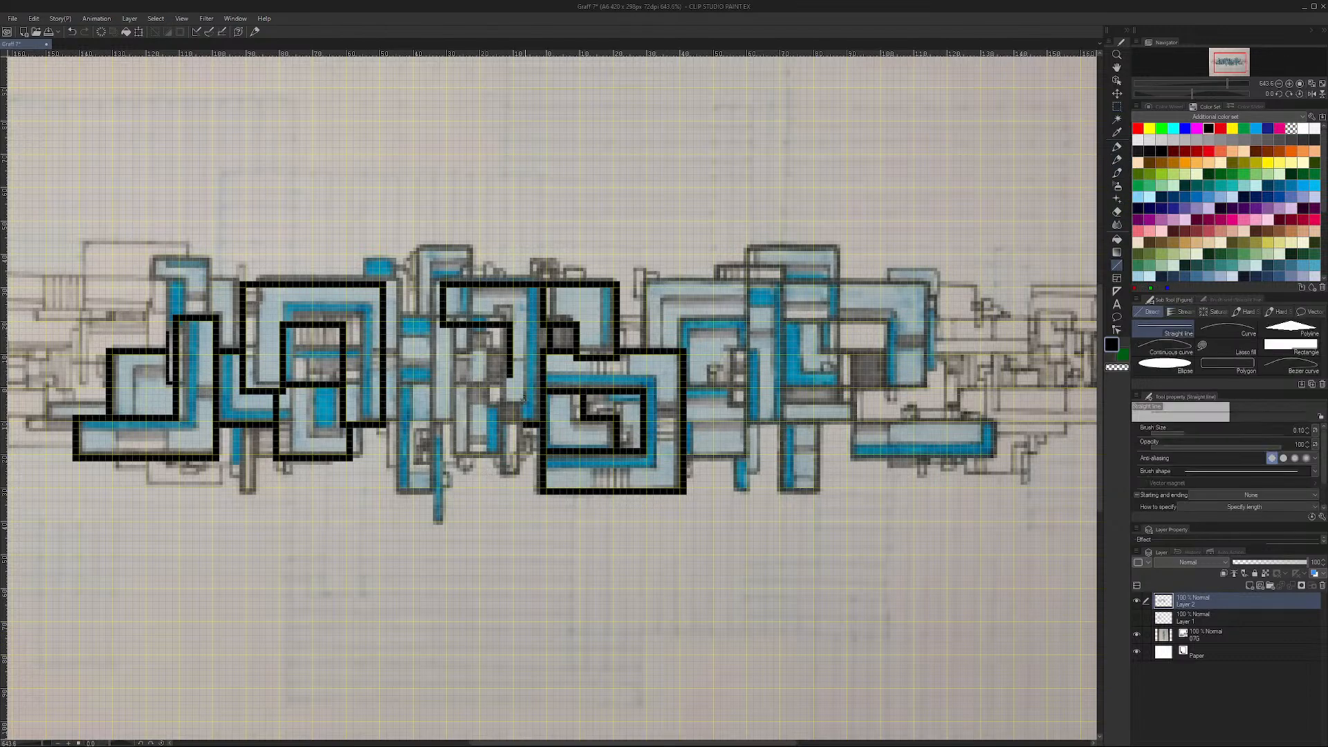
{"action": "left_click_drag", "start_coordinate": [513, 423], "coordinate": [509, 372]}
{"action": "left_click_drag", "start_coordinate": [511, 425], "coordinate": [531, 424]}
{"action": "left_click_drag", "start_coordinate": [410, 486], "coordinate": [412, 324]}
{"action": "left_click_drag", "start_coordinate": [408, 486], "coordinate": [408, 321]}
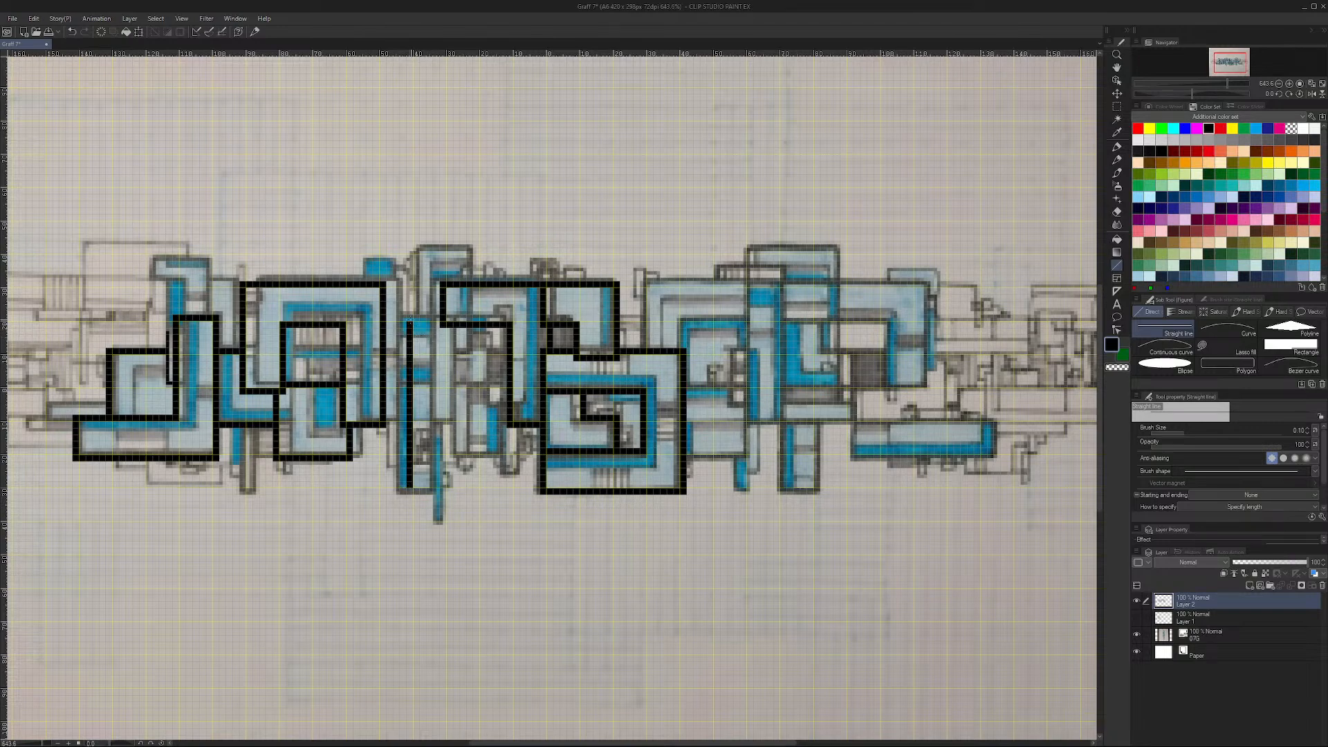
{"action": "left_click_drag", "start_coordinate": [408, 319], "coordinate": [441, 318]}
{"action": "left_click_drag", "start_coordinate": [408, 489], "coordinate": [445, 492]}
{"action": "left_click_drag", "start_coordinate": [446, 491], "coordinate": [450, 327]}
{"action": "left_click_drag", "start_coordinate": [449, 494], "coordinate": [452, 330]}
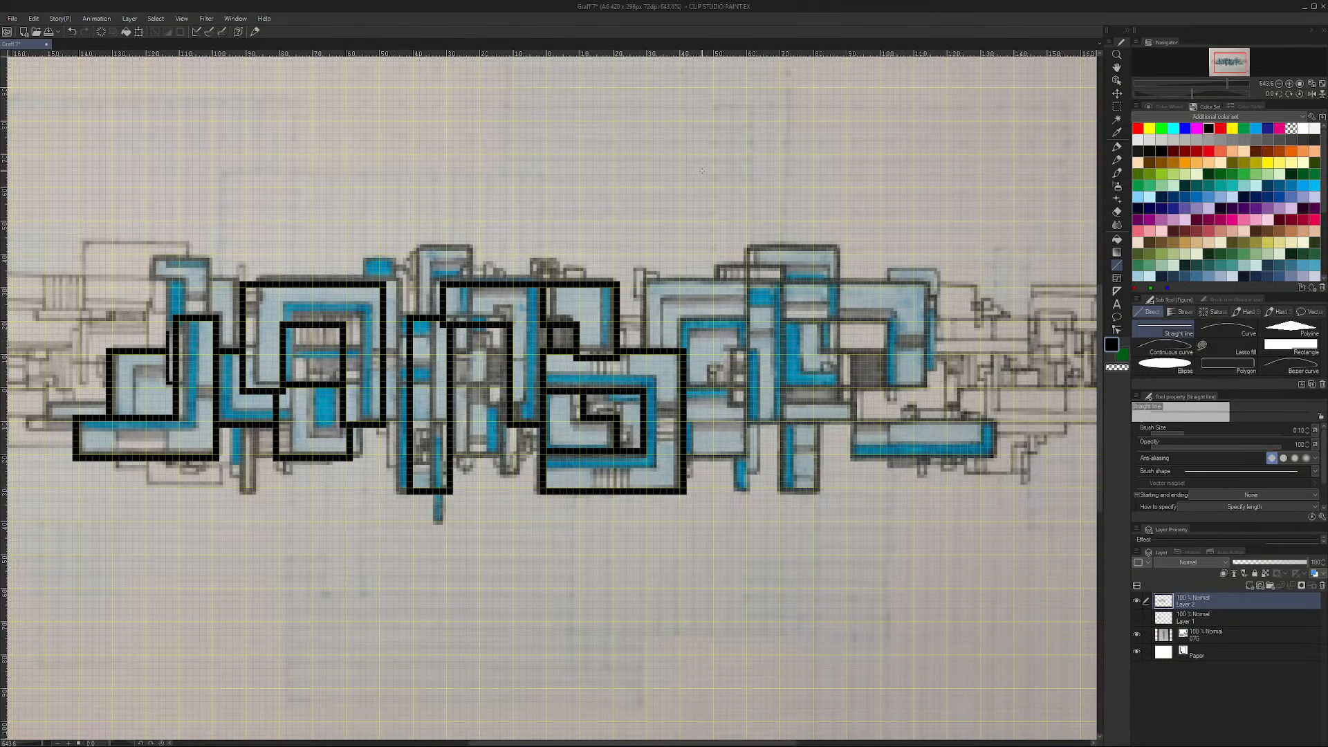
{"action": "key", "text": "ctrl+z"}
{"action": "key", "text": "ctrl+z"}
{"action": "key", "text": "ctrl+z"}
{"action": "key", "text": "ctrl+z"}
{"action": "key", "text": "ctrl+z"}
{"action": "key", "text": "ctrl+z"}
{"action": "key", "text": "ctrl+z"}
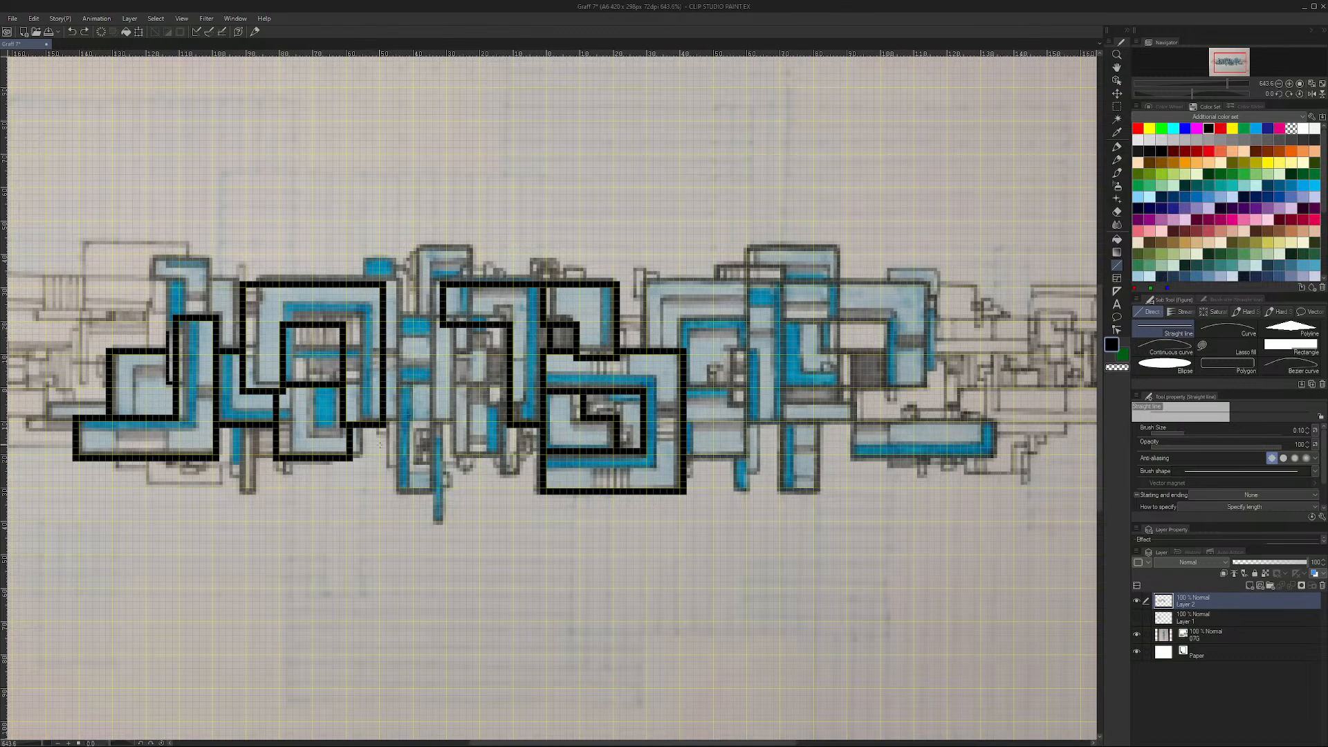
Step: Outline a tall narrow column attached to the second letter's right side, and check the linework with the sketch hidden
{"action": "left_click_drag", "start_coordinate": [377, 489], "coordinate": [377, 426]}
{"action": "left_click_drag", "start_coordinate": [375, 490], "coordinate": [374, 427]}
{"action": "left_click_drag", "start_coordinate": [376, 489], "coordinate": [415, 322]}
{"action": "left_click_drag", "start_coordinate": [417, 491], "coordinate": [417, 320]}
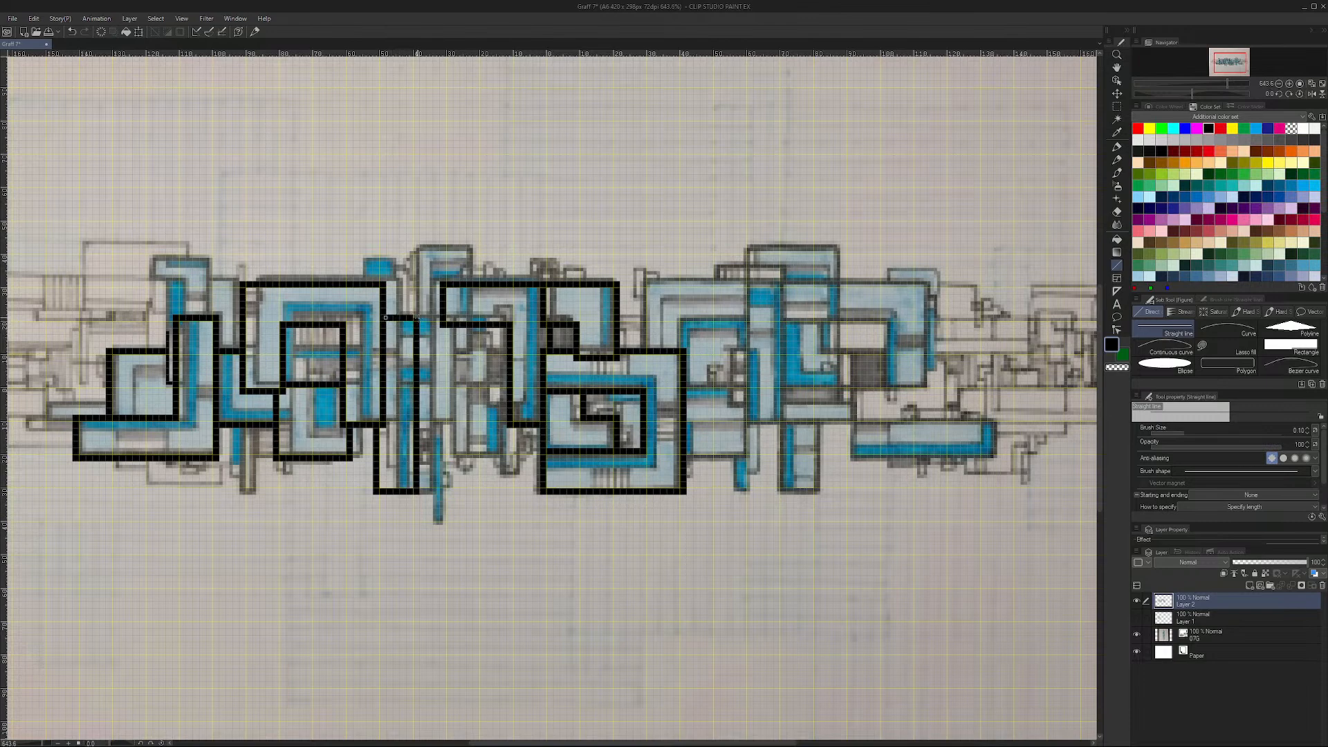
{"action": "left_click", "coordinate": [1138, 634]}
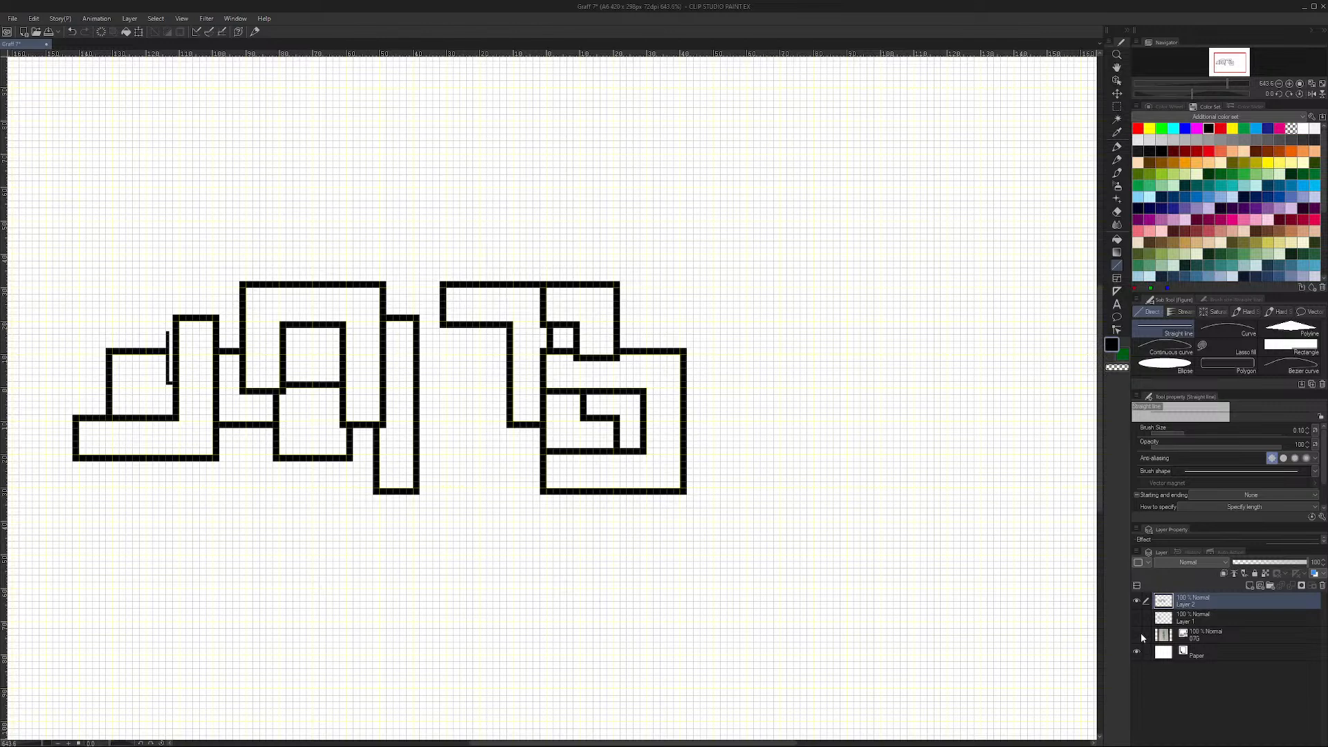
{"action": "left_click", "coordinate": [1137, 634]}
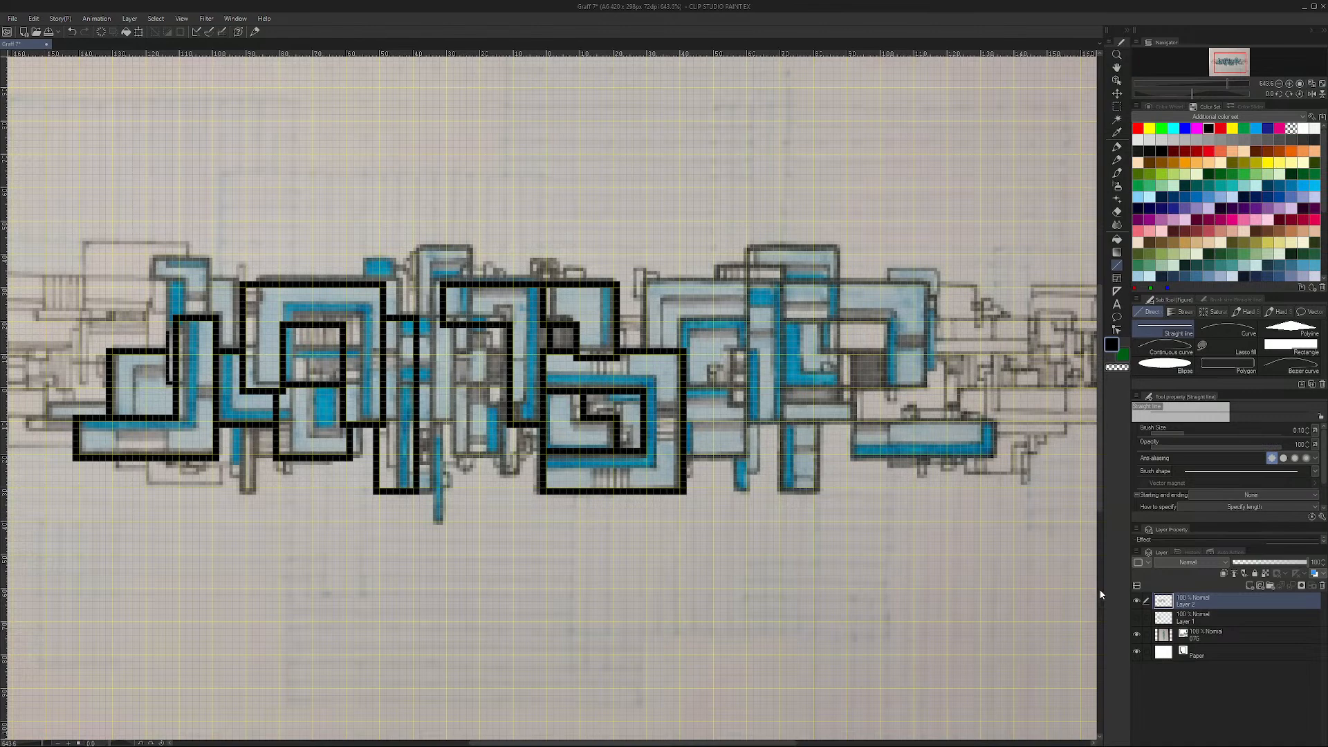
Step: Outline a freestanding upright rectangle under the hooked arm with doubled black lines, and check it with the sketch hidden
{"action": "mouse_move", "coordinate": [444, 455]}
{"action": "left_mouse_down"}
{"action": "mouse_move", "coordinate": [442, 354]}
{"action": "mouse_move", "coordinate": [485, 352]}
{"action": "left_mouse_up"}
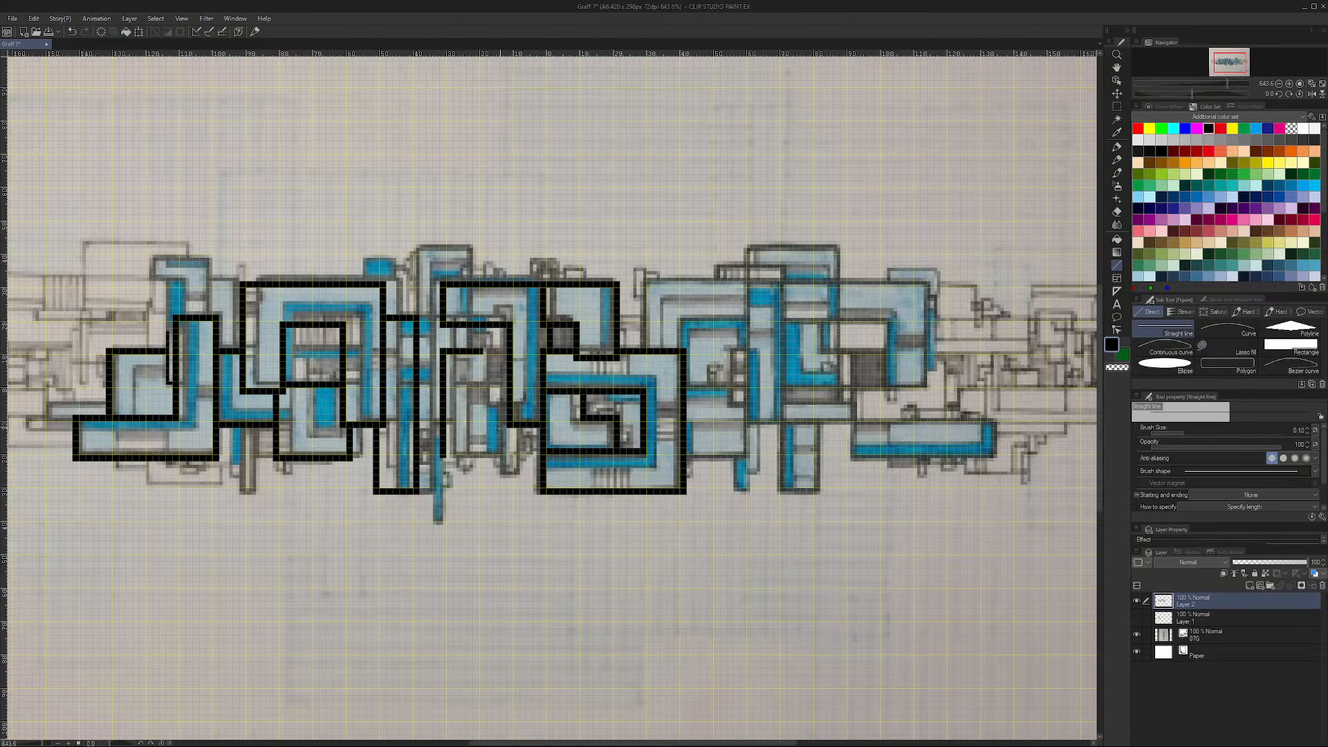
{"action": "left_click_drag", "start_coordinate": [481, 456], "coordinate": [482, 354]}
{"action": "left_click_drag", "start_coordinate": [484, 455], "coordinate": [484, 351]}
{"action": "left_click_drag", "start_coordinate": [442, 456], "coordinate": [483, 458]}
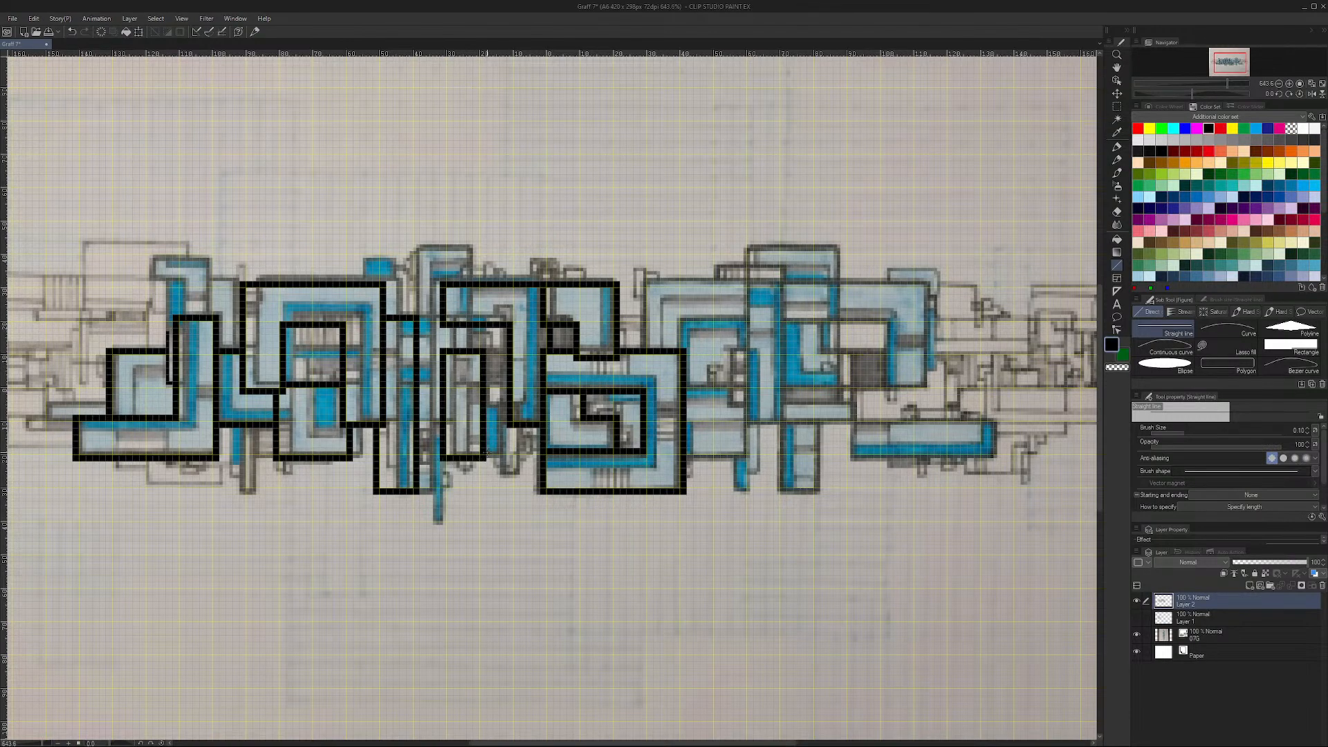
{"action": "left_click", "coordinate": [1136, 635]}
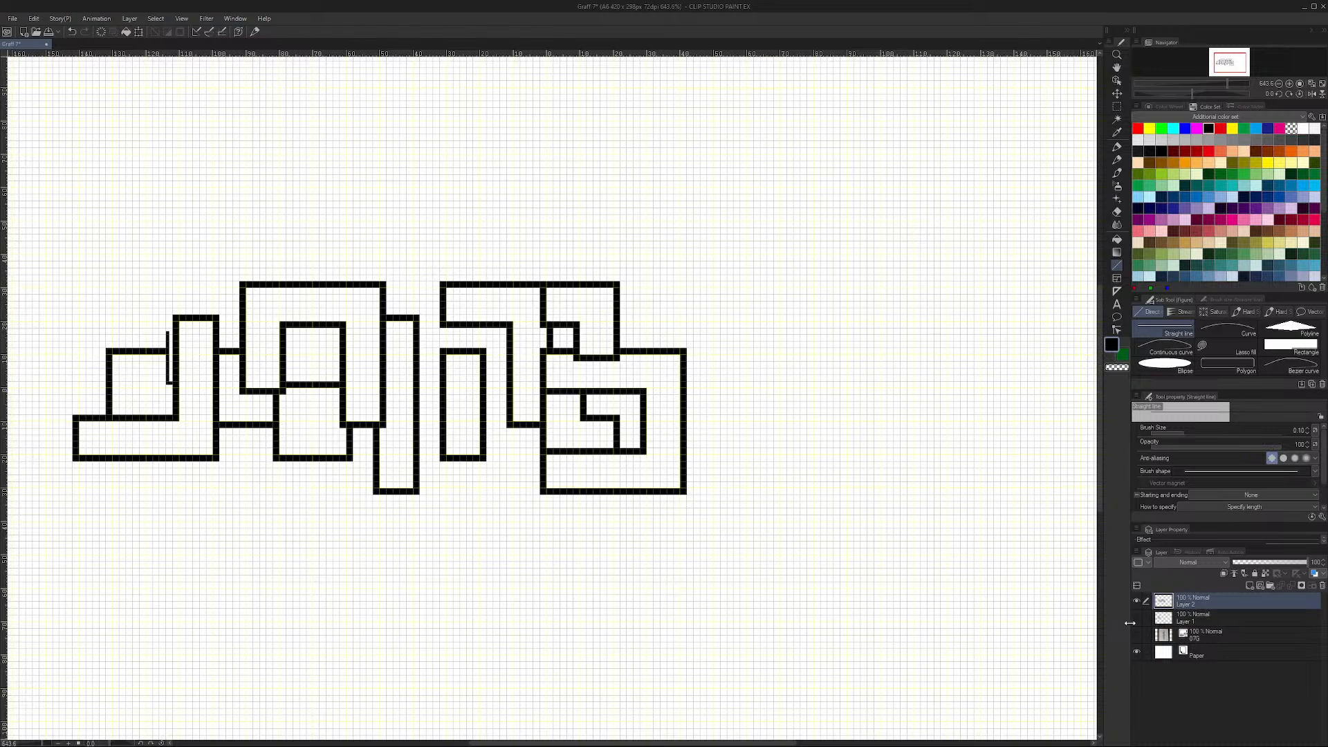
{"action": "left_click", "coordinate": [1137, 635]}
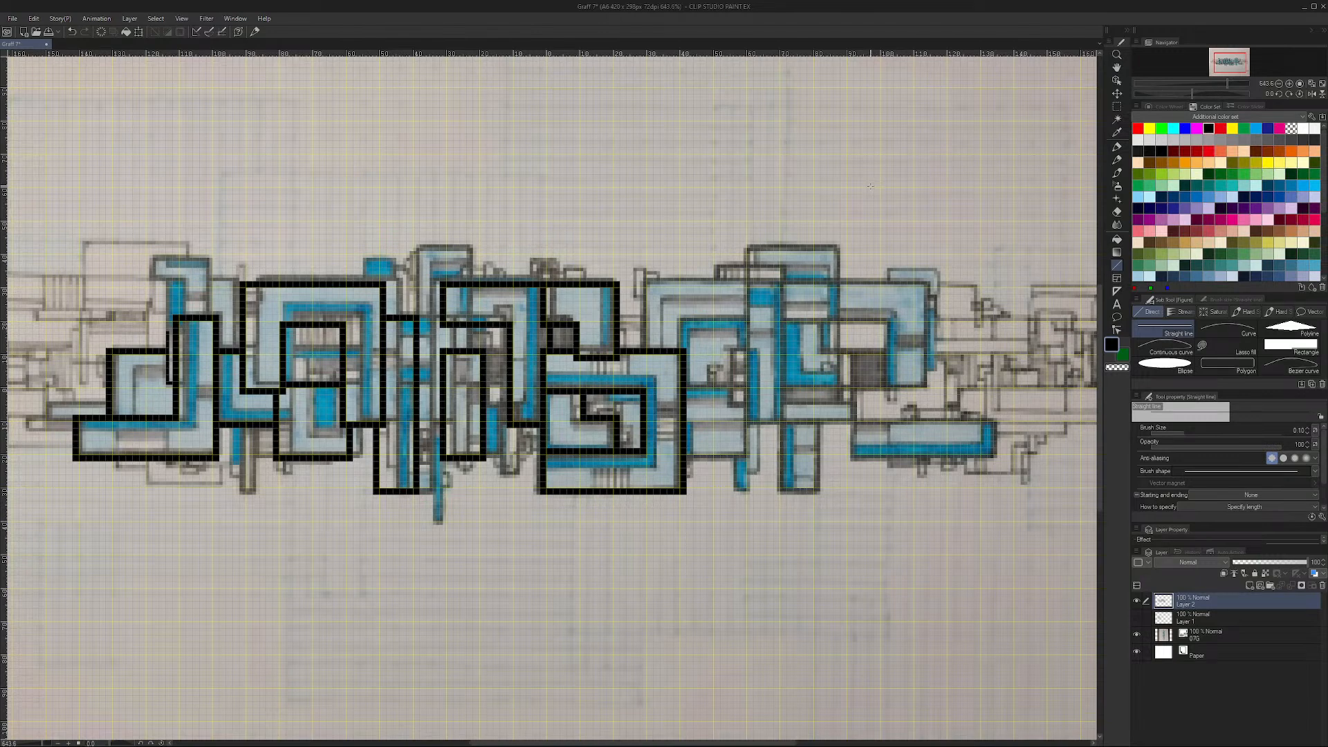
Step: Trace the next letter's outer left and top edges and its inner arch, to the right of the lower block
{"action": "left_click_drag", "start_coordinate": [645, 349], "coordinate": [644, 282]}
{"action": "left_click_drag", "start_coordinate": [643, 349], "coordinate": [753, 284]}
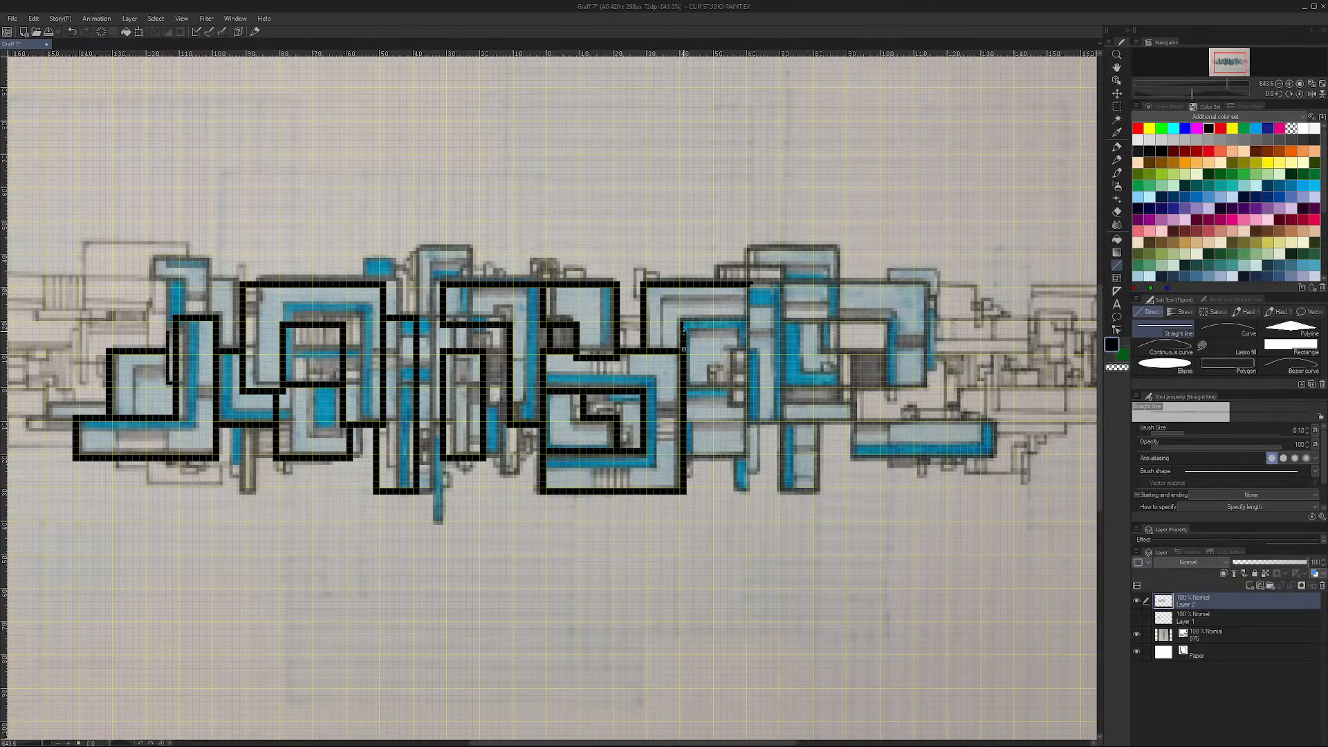
{"action": "left_click_drag", "start_coordinate": [682, 324], "coordinate": [746, 325]}
{"action": "left_click_drag", "start_coordinate": [746, 422], "coordinate": [745, 329]}
{"action": "left_click_drag", "start_coordinate": [742, 423], "coordinate": [742, 325]}
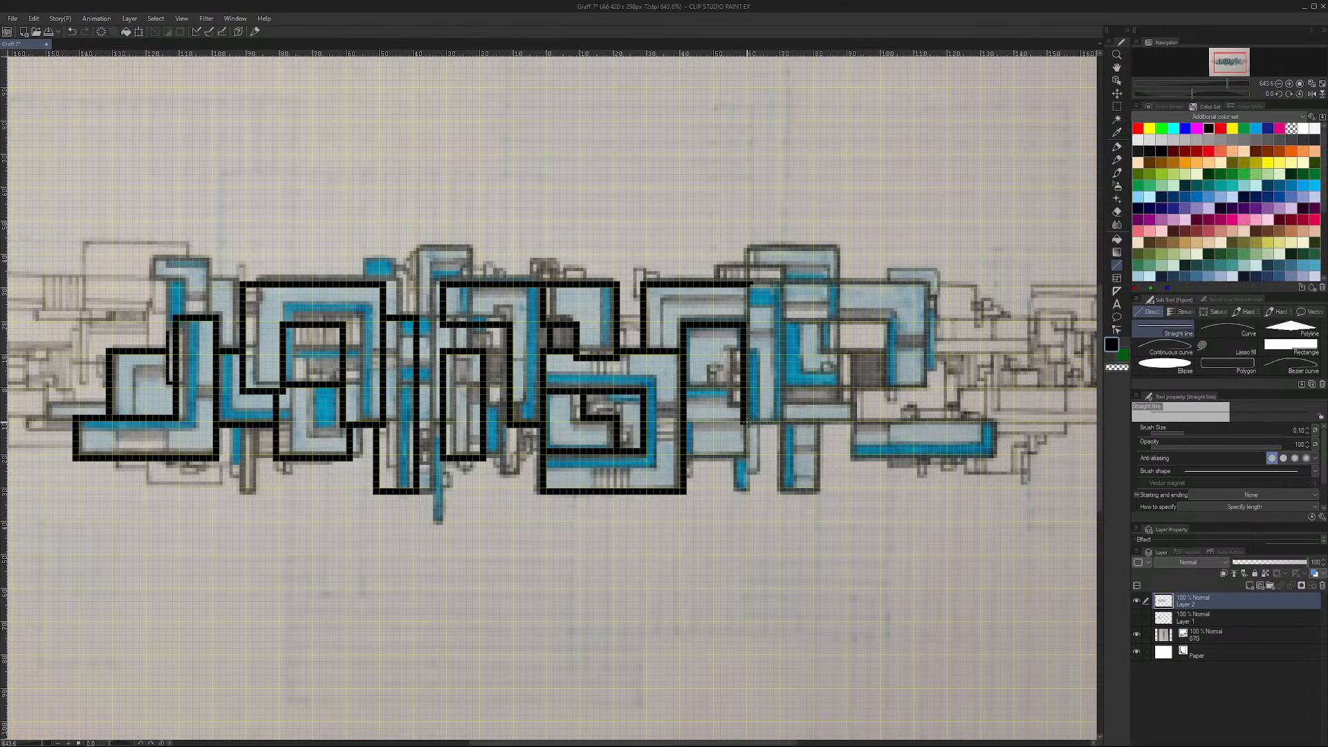
Step: Complete the arched letter's right leg, lower box and crossbar, and check the linework with the sketch hidden
{"action": "mouse_move", "coordinate": [743, 424]}
{"action": "left_mouse_down"}
{"action": "mouse_move", "coordinate": [785, 423]}
{"action": "mouse_move", "coordinate": [782, 289]}
{"action": "left_mouse_up"}
{"action": "left_click_drag", "start_coordinate": [781, 424], "coordinate": [779, 284]}
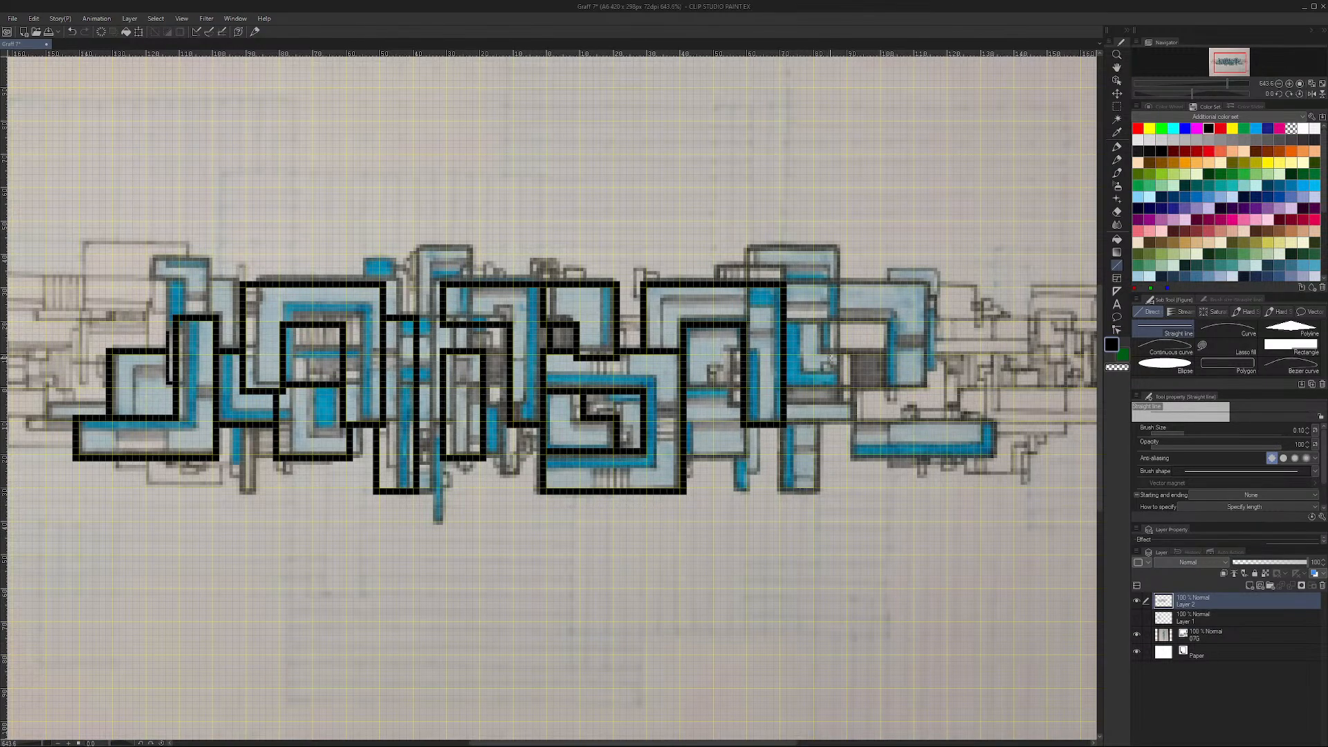
{"action": "left_click_drag", "start_coordinate": [747, 424], "coordinate": [753, 458]}
{"action": "left_click_drag", "start_coordinate": [687, 386], "coordinate": [745, 384]}
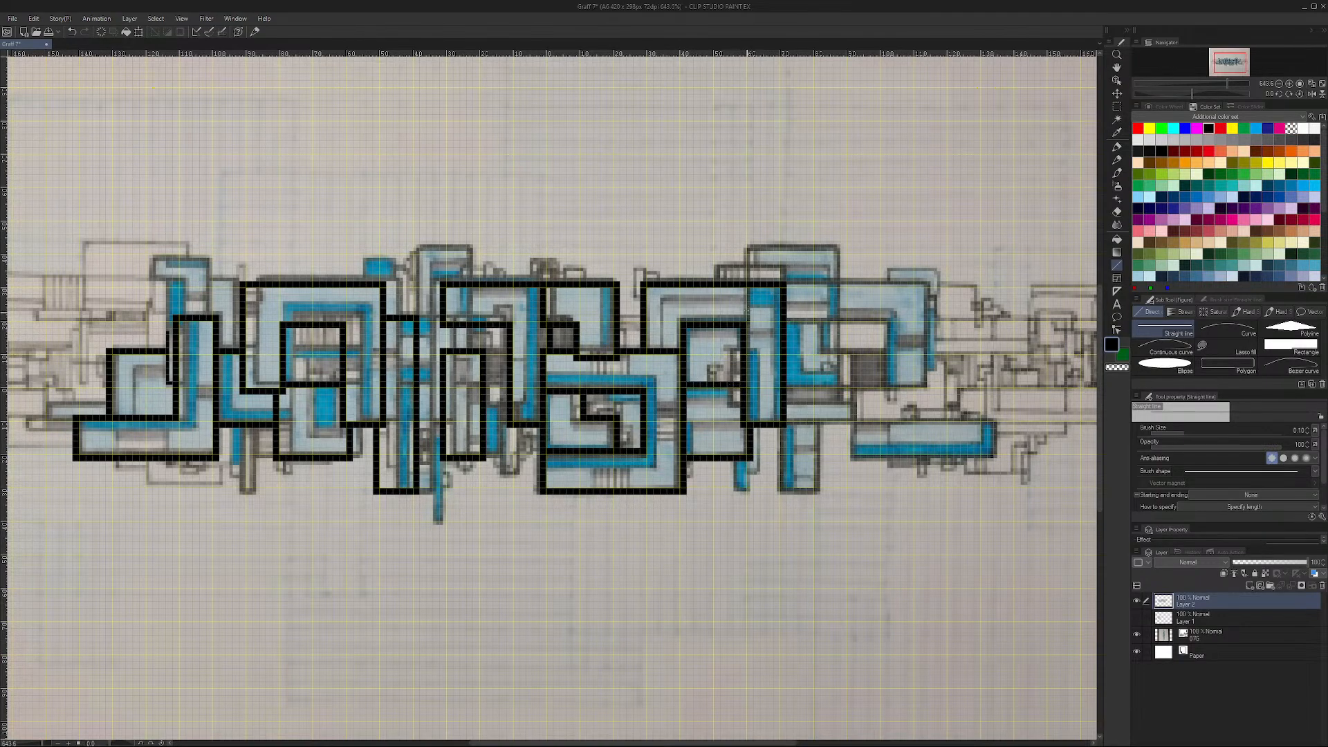
{"action": "left_click", "coordinate": [1139, 635]}
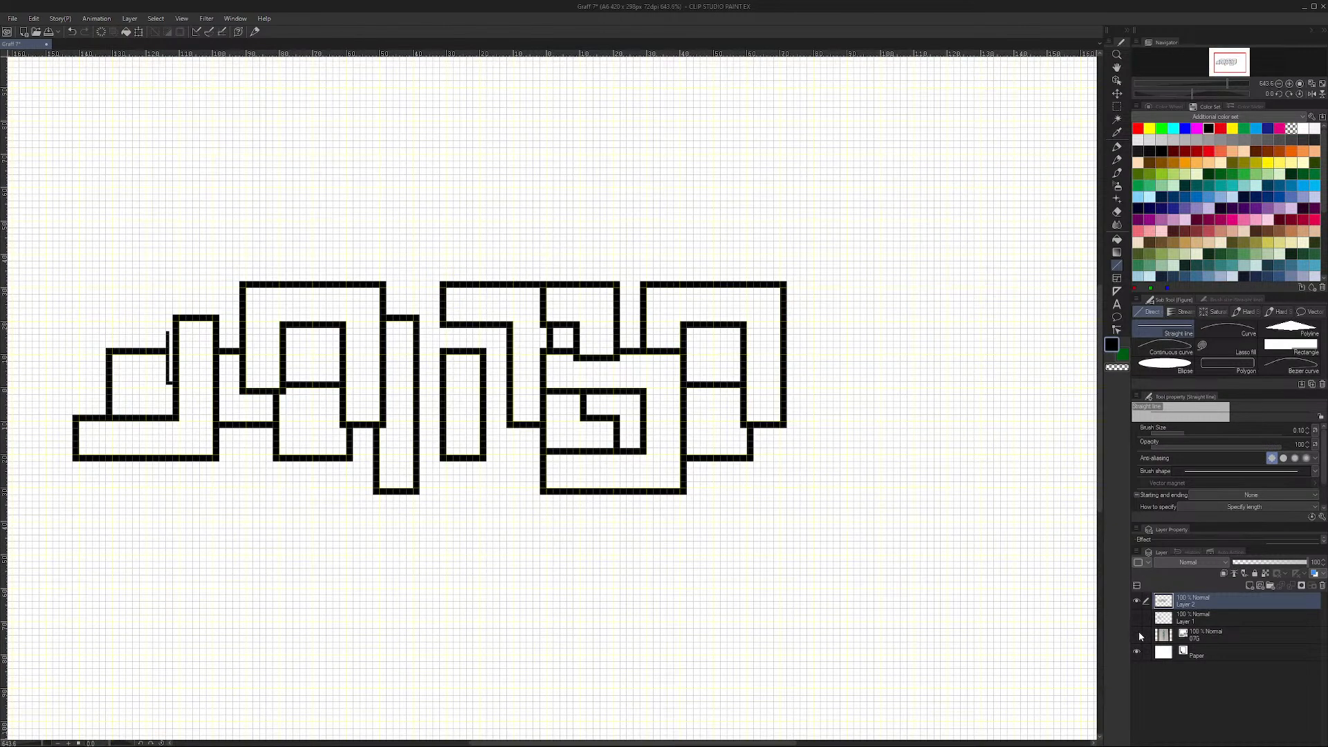
{"action": "left_click", "coordinate": [1138, 635]}
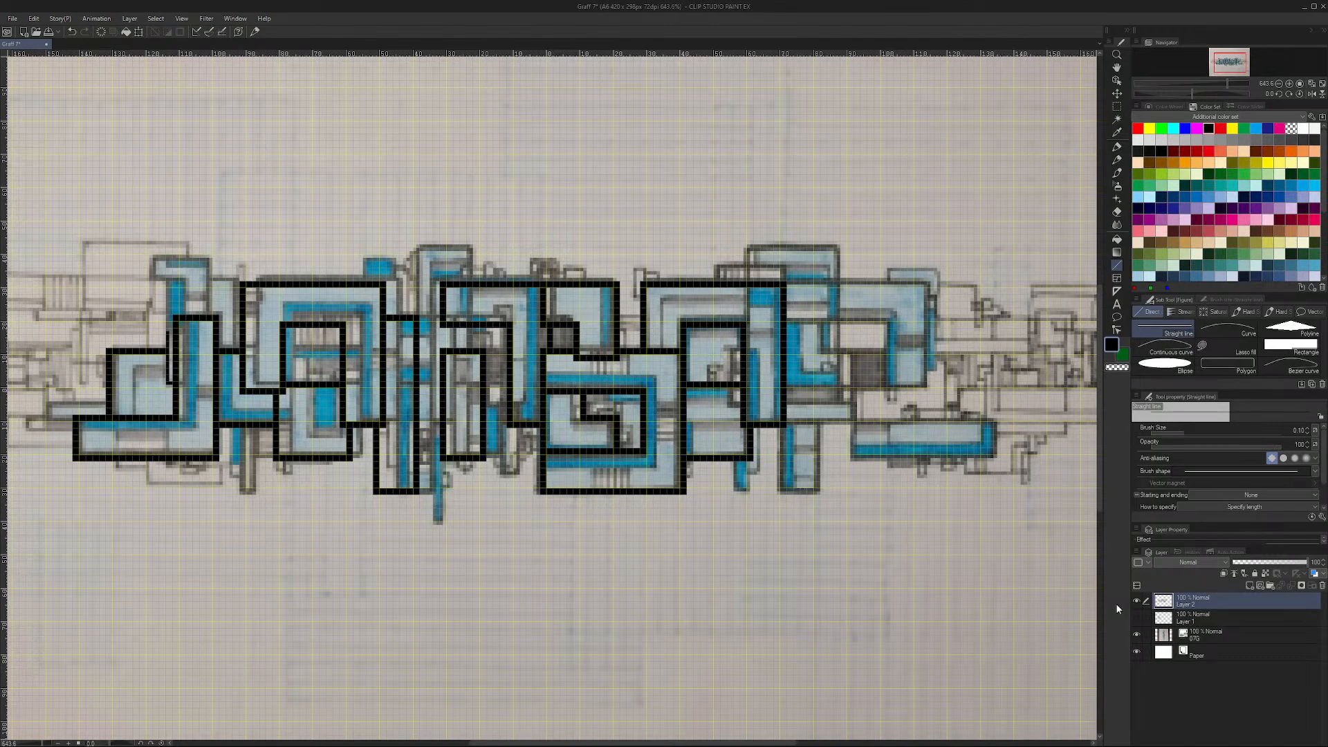
Step: Outline a small upright box below the arched letter's right leg and extend the letter's top edge over the last letter
{"action": "mouse_move", "coordinate": [778, 426]}
{"action": "left_mouse_down"}
{"action": "mouse_move", "coordinate": [781, 492]}
{"action": "mouse_move", "coordinate": [778, 425]}
{"action": "left_mouse_up"}
{"action": "mouse_move", "coordinate": [780, 489]}
{"action": "left_mouse_down"}
{"action": "mouse_move", "coordinate": [819, 493]}
{"action": "mouse_move", "coordinate": [813, 426]}
{"action": "left_mouse_up"}
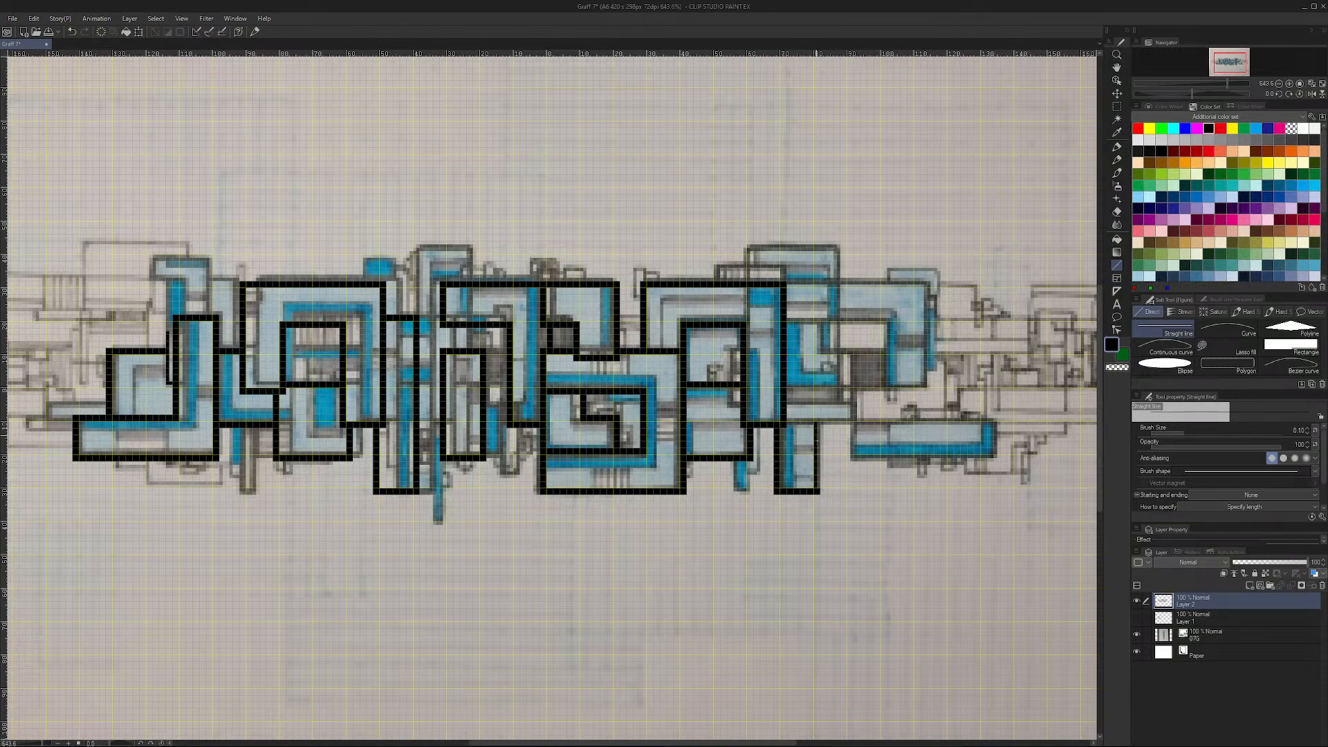
{"action": "left_click_drag", "start_coordinate": [817, 491], "coordinate": [818, 427]}
{"action": "left_click_drag", "start_coordinate": [784, 418], "coordinate": [820, 418]}
{"action": "left_click_drag", "start_coordinate": [786, 286], "coordinate": [922, 286]}
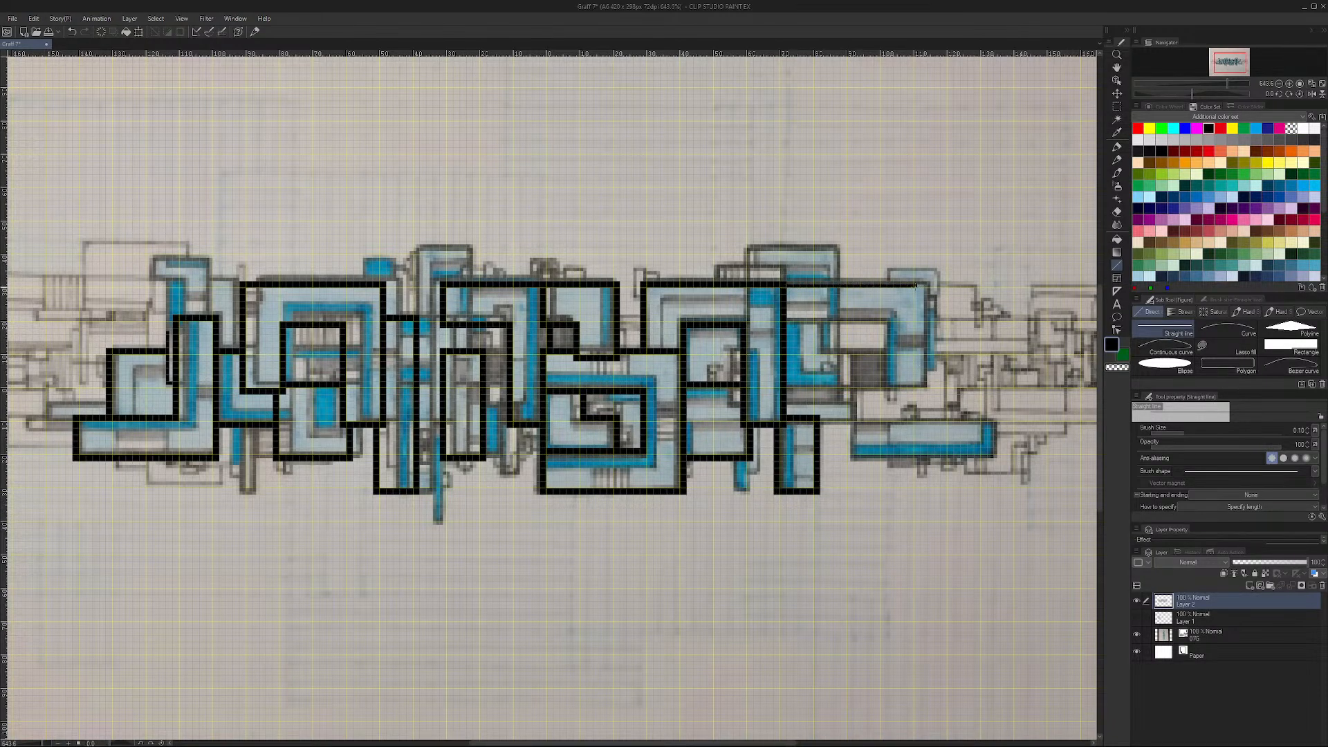
Step: Outline the last letter's upper right arm with doubled black lines, including its top, outer side, foot and inner edges, and check it with the sketch hidden
{"action": "mouse_move", "coordinate": [786, 283]}
{"action": "left_mouse_down"}
{"action": "mouse_move", "coordinate": [911, 283]}
{"action": "mouse_move", "coordinate": [916, 386]}
{"action": "left_mouse_up"}
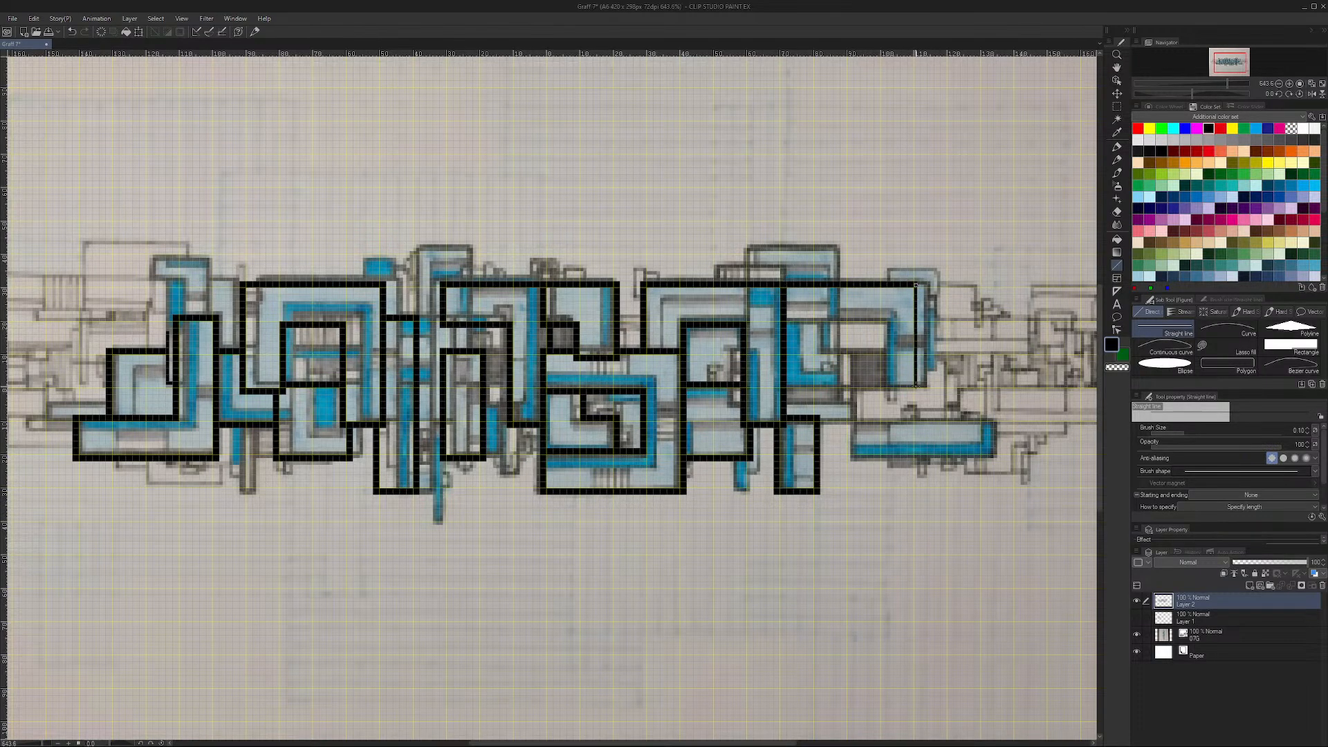
{"action": "left_click_drag", "start_coordinate": [919, 285], "coordinate": [919, 382]}
{"action": "left_click_drag", "start_coordinate": [878, 388], "coordinate": [918, 391]}
{"action": "left_click_drag", "start_coordinate": [878, 388], "coordinate": [878, 322]}
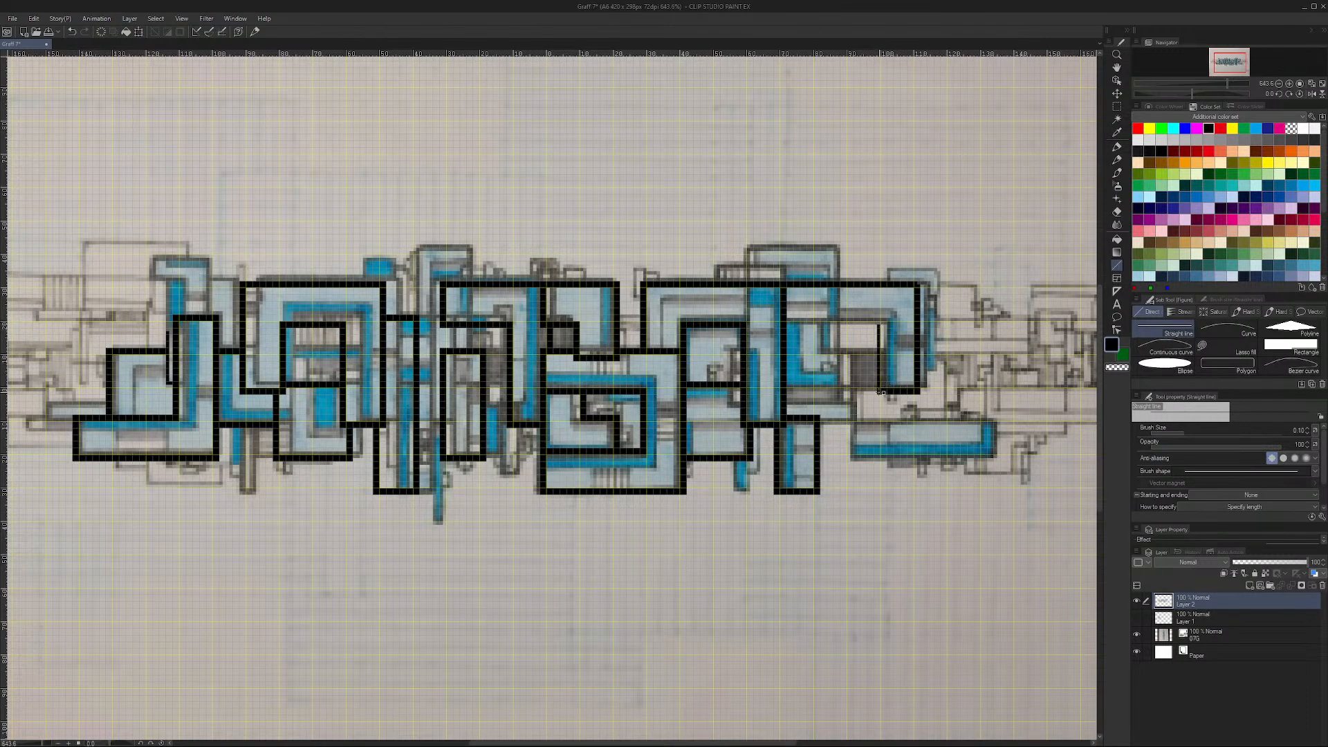
{"action": "mouse_move", "coordinate": [875, 393]}
{"action": "left_mouse_down"}
{"action": "mouse_move", "coordinate": [875, 326]}
{"action": "mouse_move", "coordinate": [789, 322]}
{"action": "mouse_move", "coordinate": [876, 326]}
{"action": "left_mouse_up"}
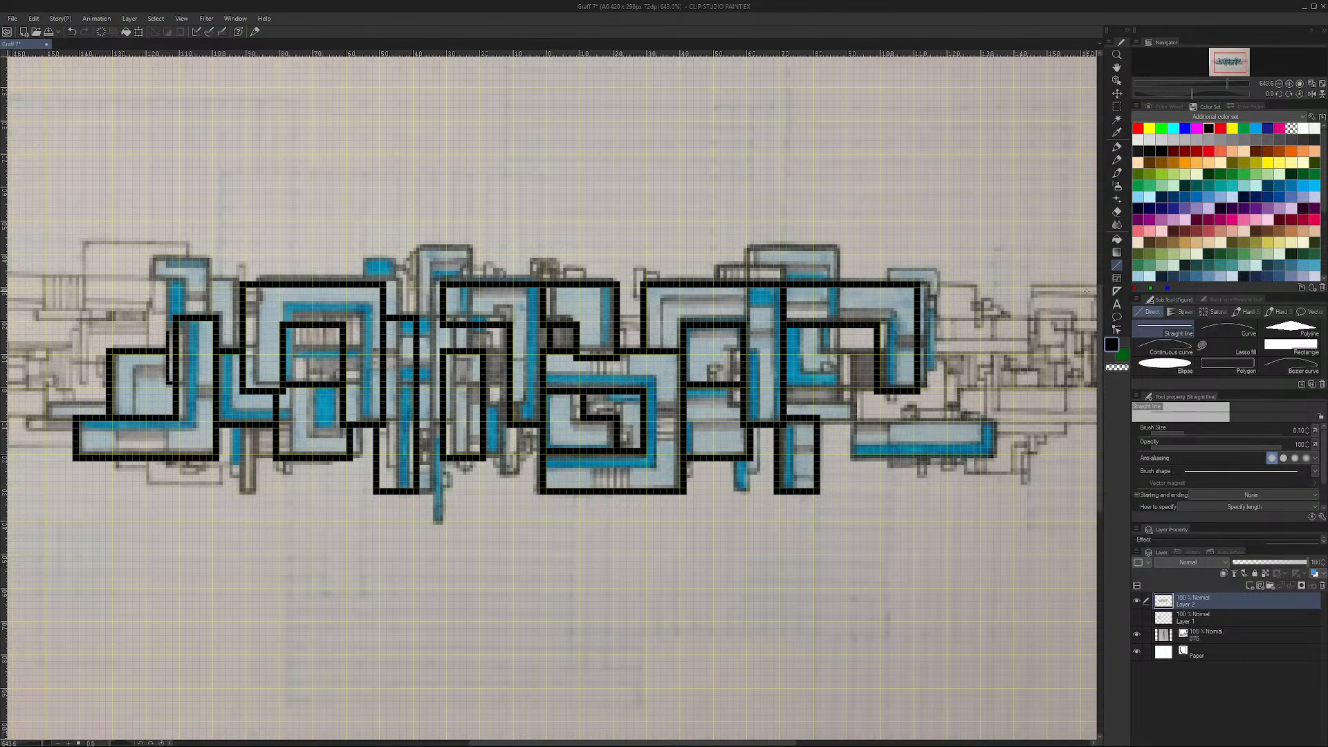
{"action": "left_click", "coordinate": [1139, 635]}
{"action": "left_click", "coordinate": [1137, 631]}
Step: Outline the long horizontal bar below the last letter's arm with doubled black lines, and check it with the sketch hidden
{"action": "left_click_drag", "start_coordinate": [845, 420], "coordinate": [991, 458]}
{"action": "mouse_move", "coordinate": [986, 457]}
{"action": "left_mouse_down"}
{"action": "mouse_move", "coordinate": [985, 419]}
{"action": "mouse_move", "coordinate": [982, 457]}
{"action": "mouse_move", "coordinate": [984, 420]}
{"action": "mouse_move", "coordinate": [839, 420]}
{"action": "mouse_move", "coordinate": [984, 419]}
{"action": "left_mouse_up"}
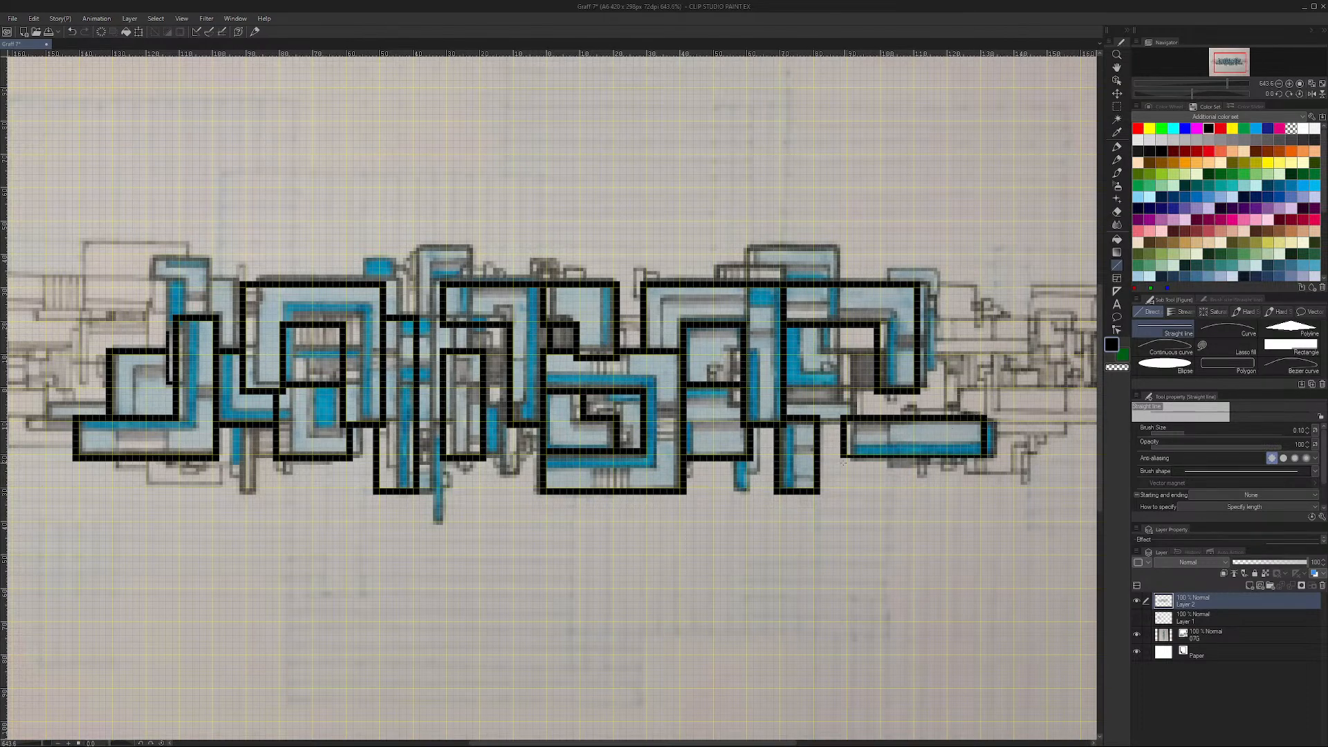
{"action": "left_click_drag", "start_coordinate": [841, 458], "coordinate": [984, 460]}
{"action": "left_click", "coordinate": [1136, 634]}
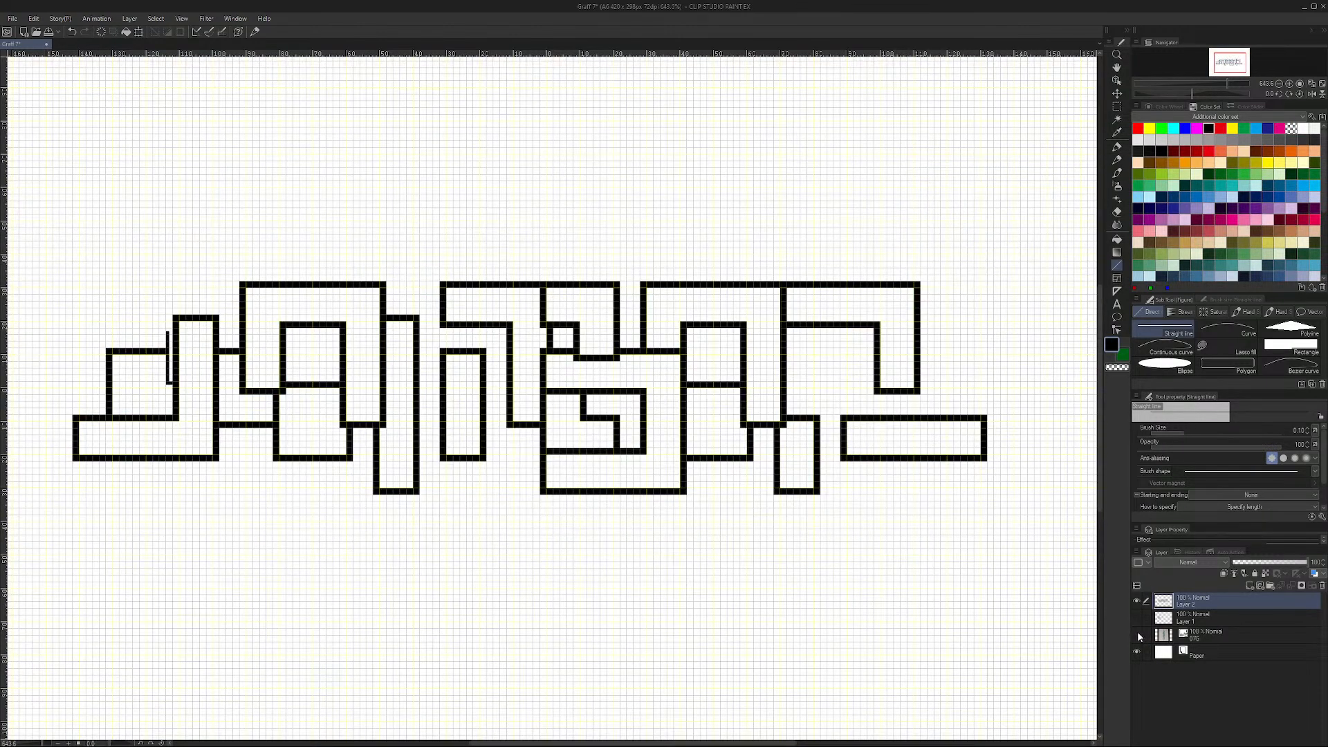
{"action": "left_click", "coordinate": [1136, 633]}
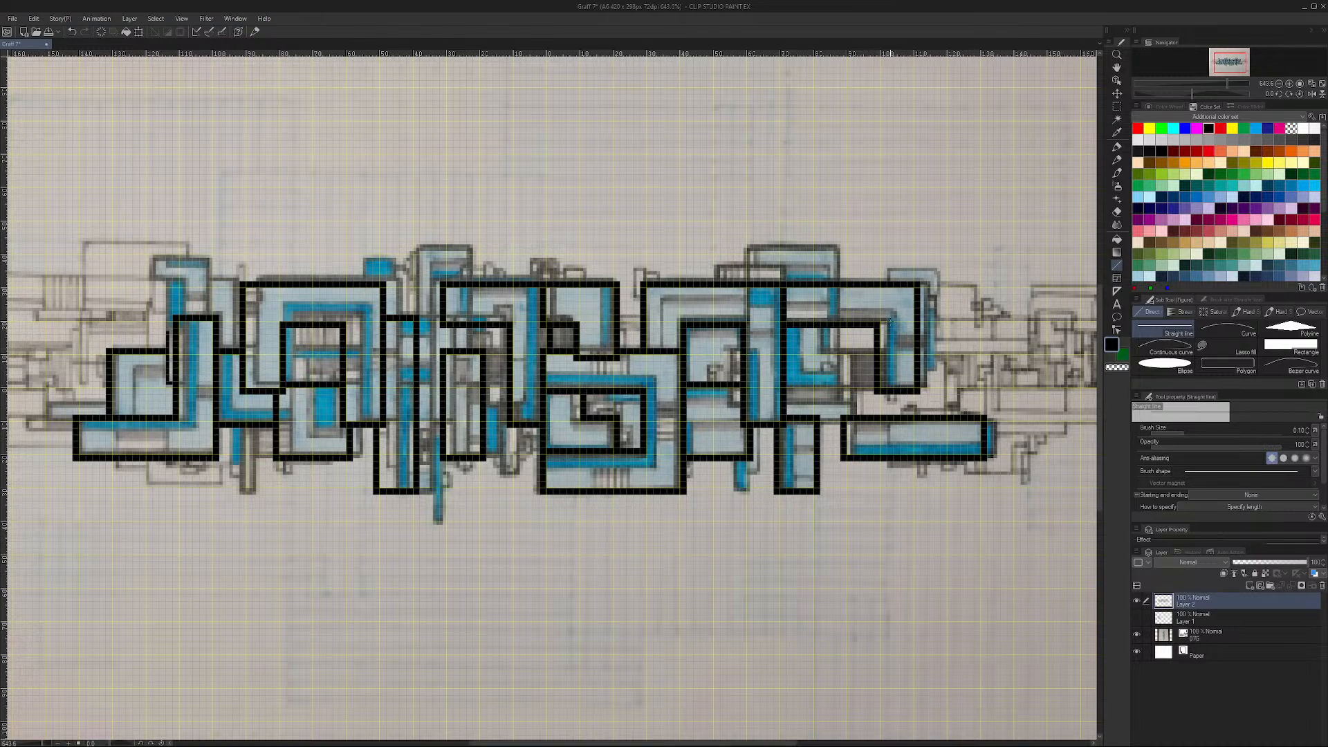
Step: Trace the last letter's stepped inner bowl and the lower edge joining it to the stem, and hide the sketch layer
{"action": "mouse_move", "coordinate": [815, 329]}
{"action": "left_mouse_down"}
{"action": "mouse_move", "coordinate": [816, 359]}
{"action": "mouse_move", "coordinate": [819, 337]}
{"action": "mouse_move", "coordinate": [820, 357]}
{"action": "mouse_move", "coordinate": [850, 358]}
{"action": "left_mouse_up"}
{"action": "key", "text": "ctrl+z"}
{"action": "key", "text": "ctrl+z"}
{"action": "key", "text": "ctrl+z"}
{"action": "left_click_drag", "start_coordinate": [815, 352], "coordinate": [851, 353]}
{"action": "left_click_drag", "start_coordinate": [784, 389], "coordinate": [848, 393]}
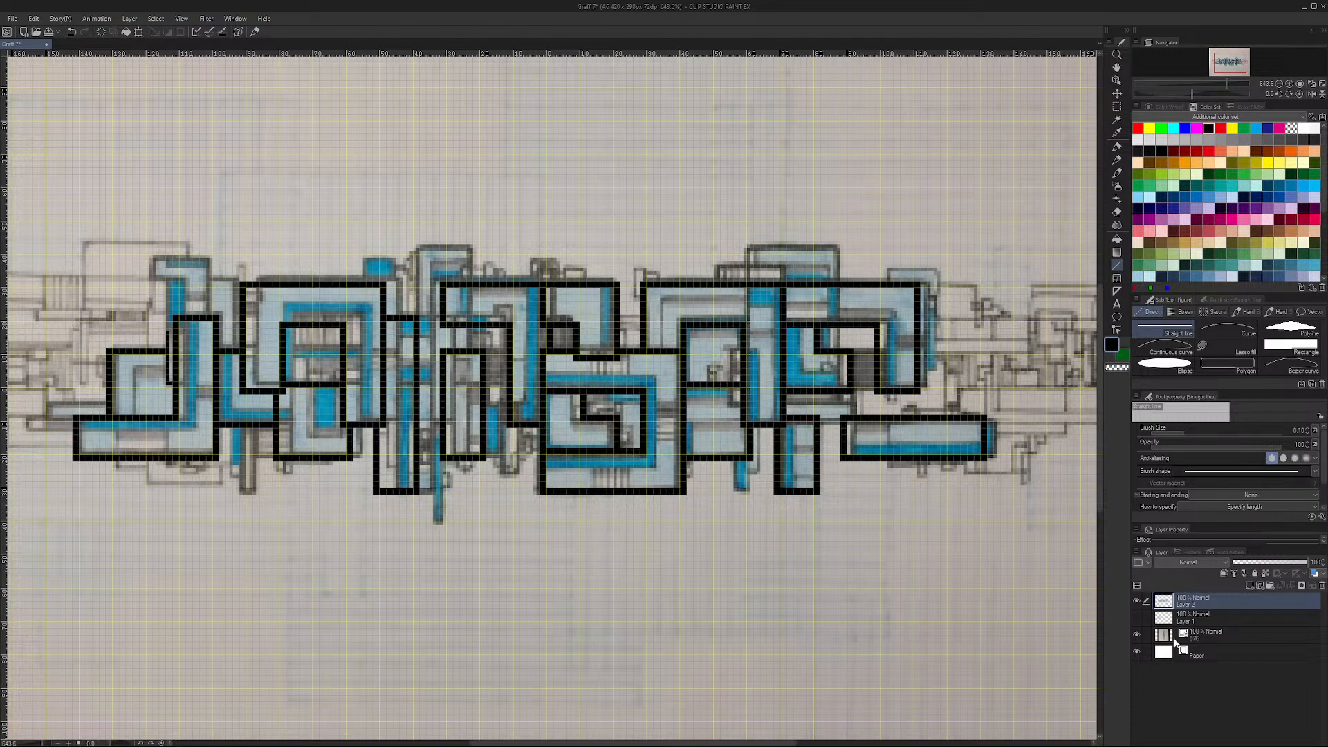
{"action": "left_click", "coordinate": [1137, 634]}
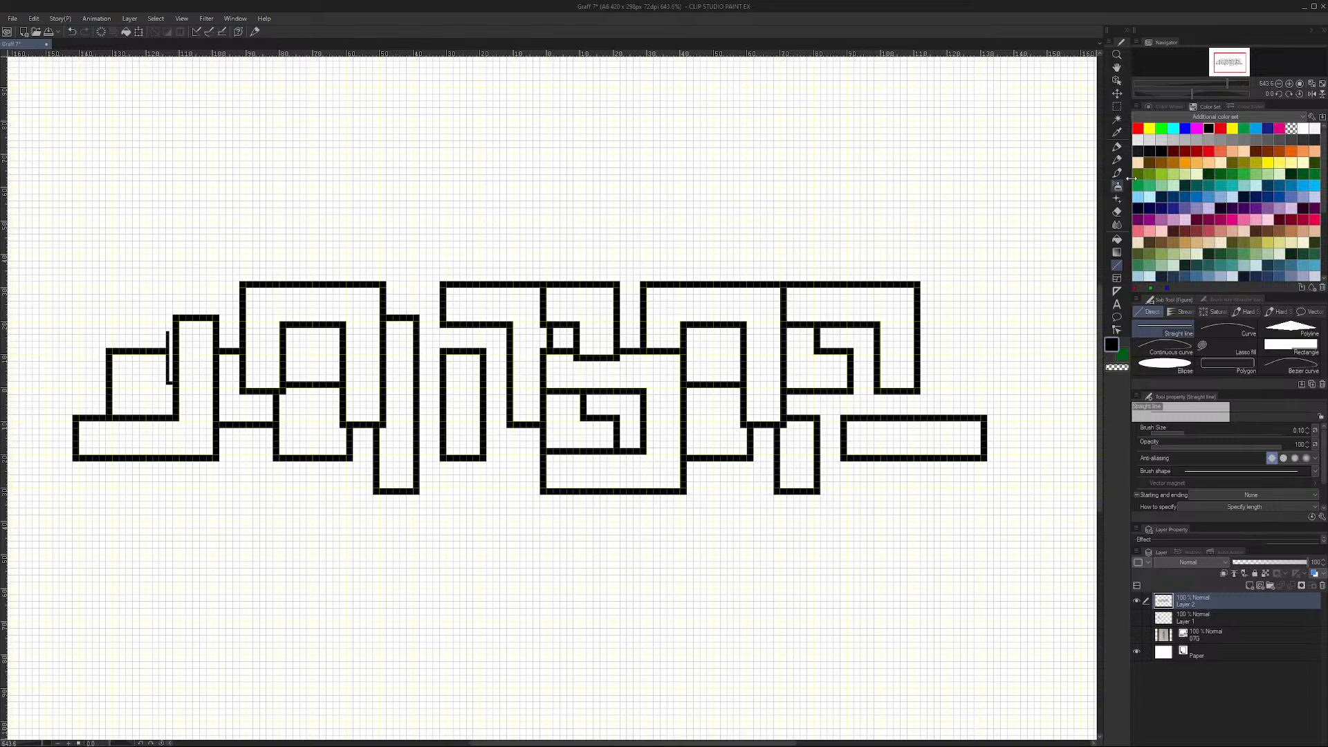
Step: Erase the top edge of the freestanding upright rectangle and connect both its sides to the hooked arm above
{"action": "left_click", "coordinate": [1116, 106]}
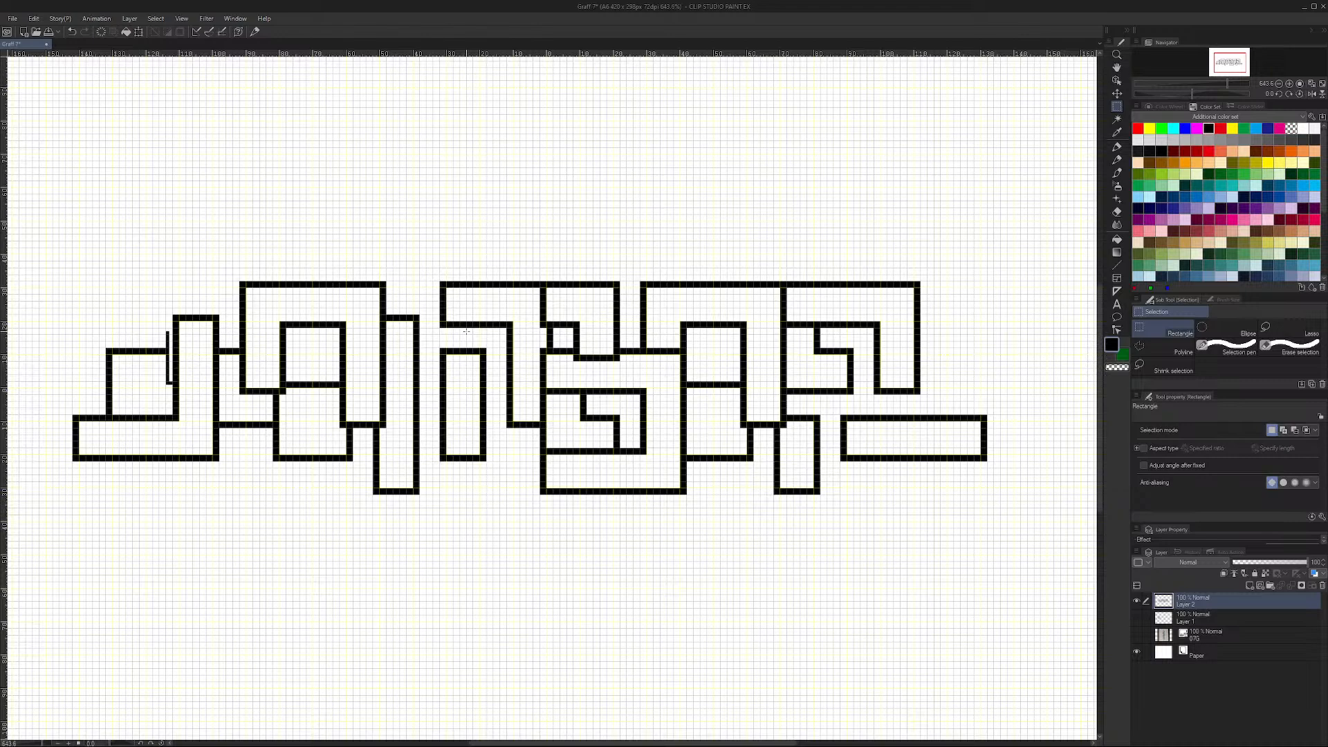
{"action": "left_click_drag", "start_coordinate": [434, 344], "coordinate": [493, 358]}
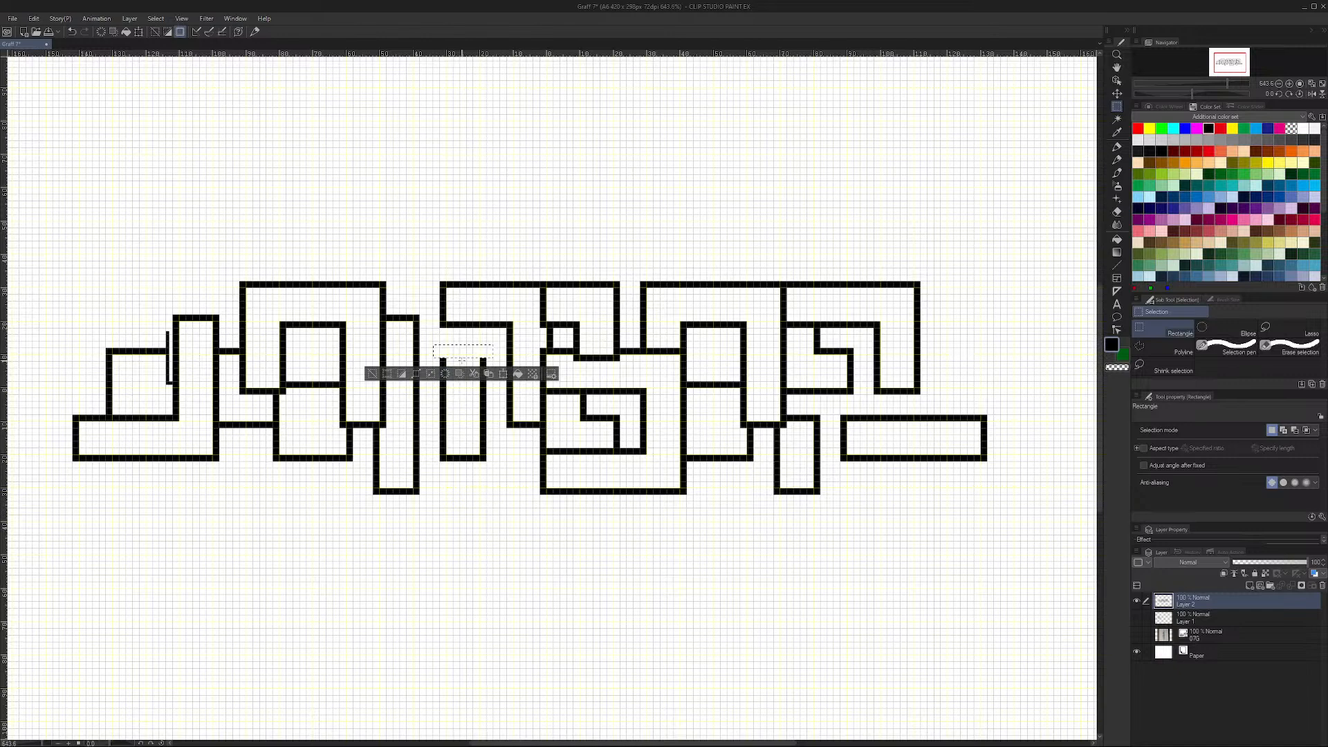
{"action": "left_click", "coordinate": [461, 360]}
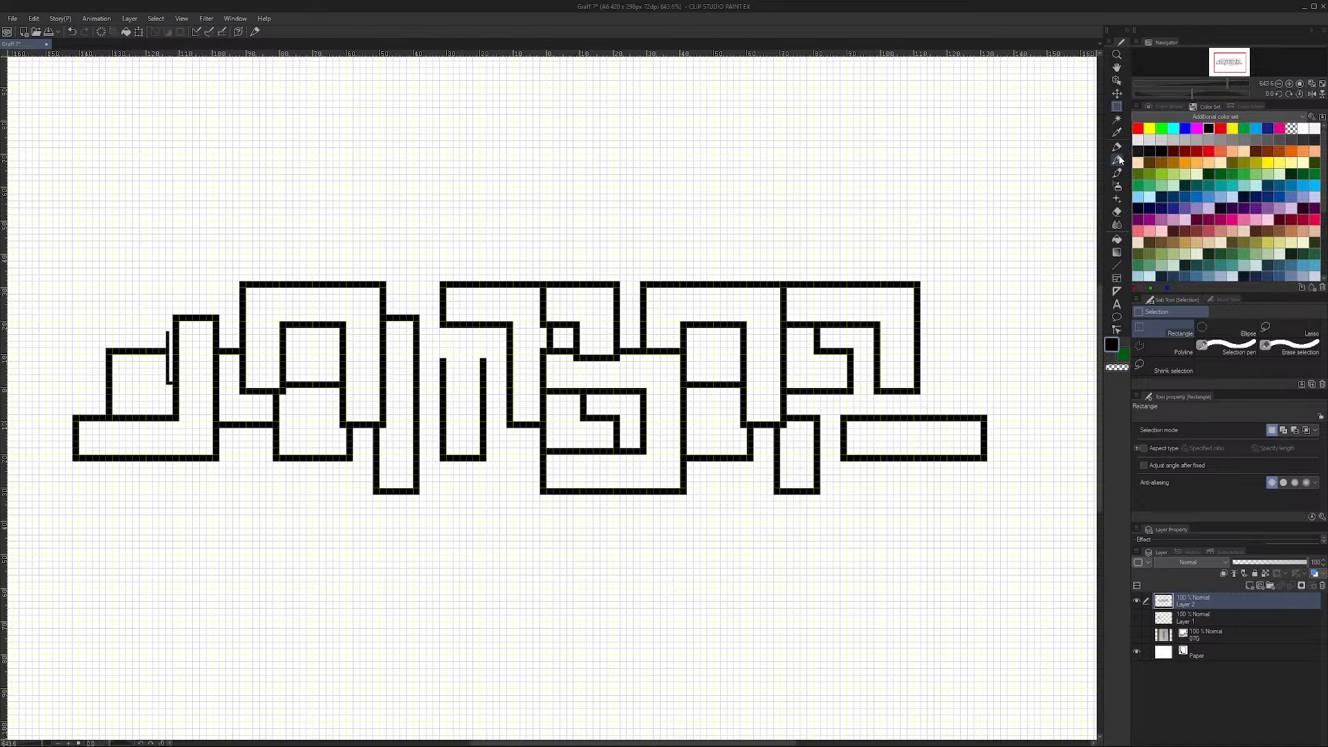
{"action": "key", "text": "u"}
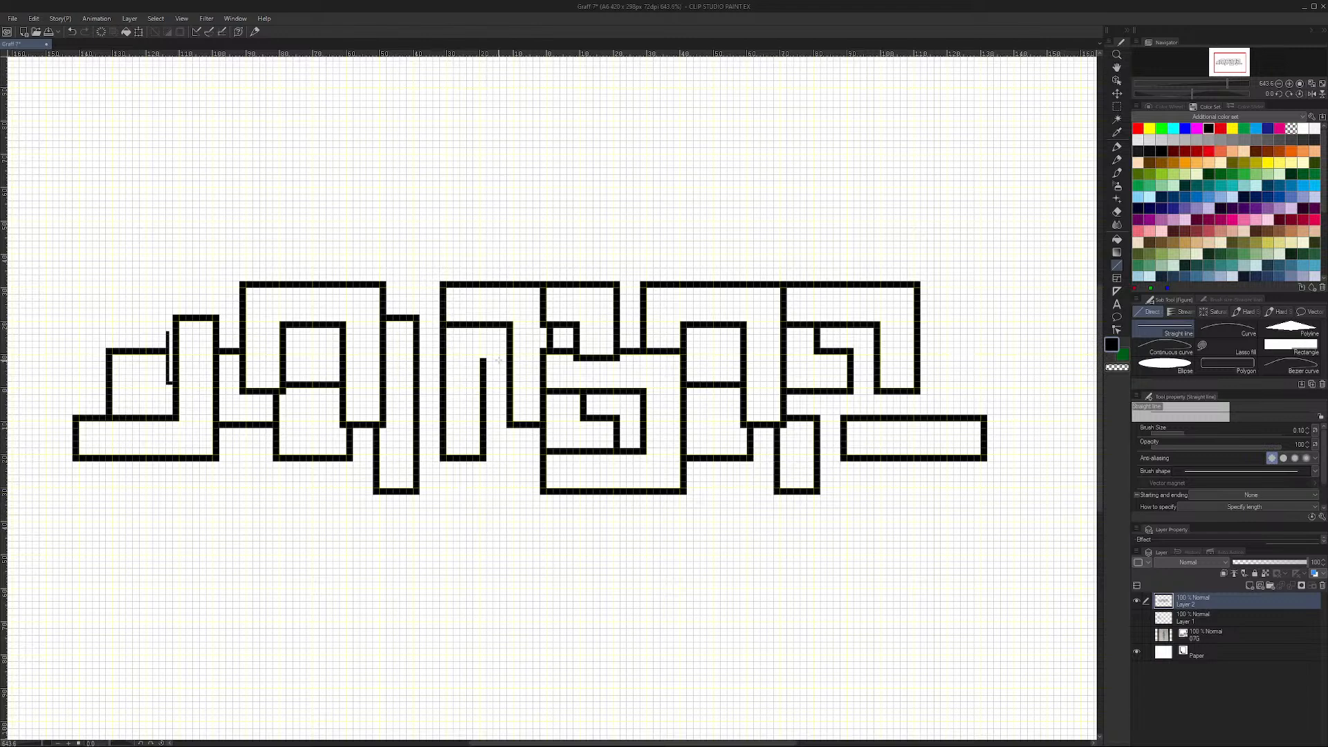
{"action": "left_click_drag", "start_coordinate": [482, 357], "coordinate": [512, 359]}
Step: Erase the top of the narrow stem beside the second letter, extend it to the upper edge and bridge it to the hooked letter
{"action": "left_click", "coordinate": [1119, 108]}
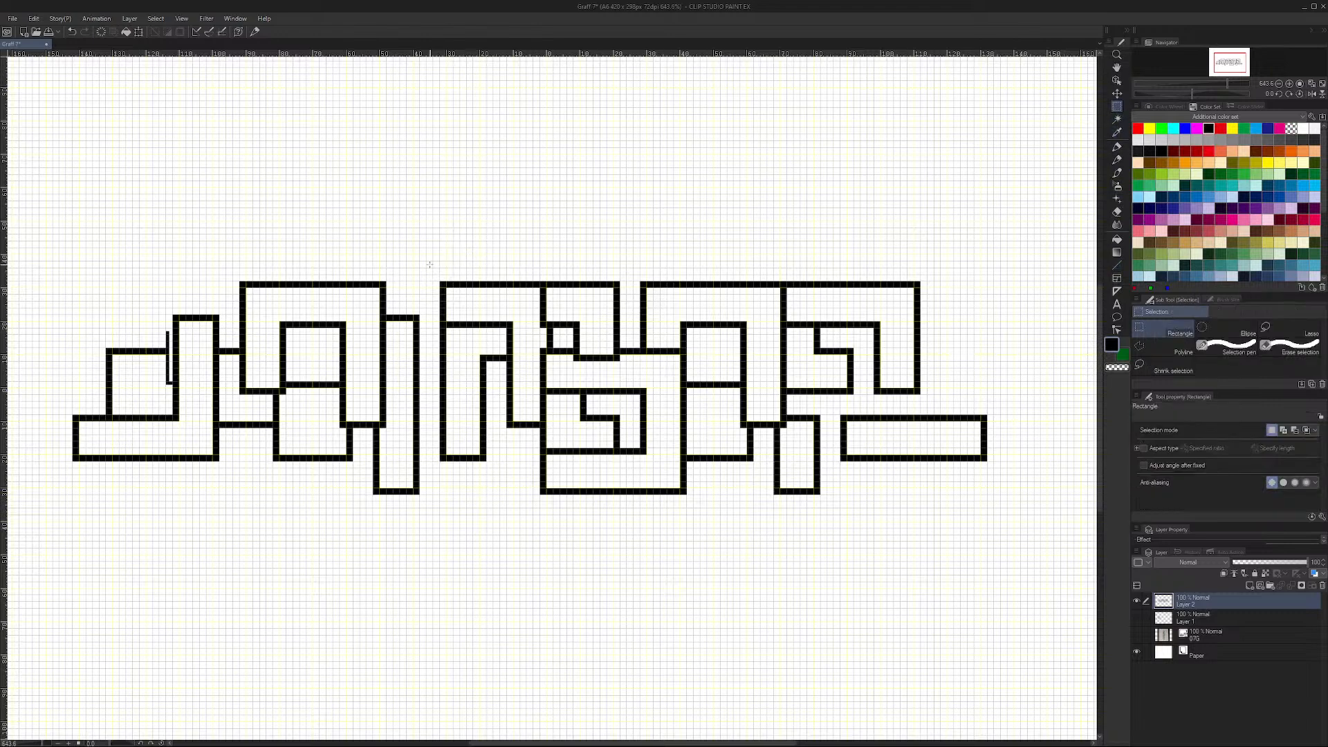
{"action": "left_click_drag", "start_coordinate": [374, 312], "coordinate": [421, 323]}
{"action": "key", "text": "Delete"}
{"action": "key", "text": "ctrl+d"}
{"action": "left_click", "coordinate": [1116, 265]}
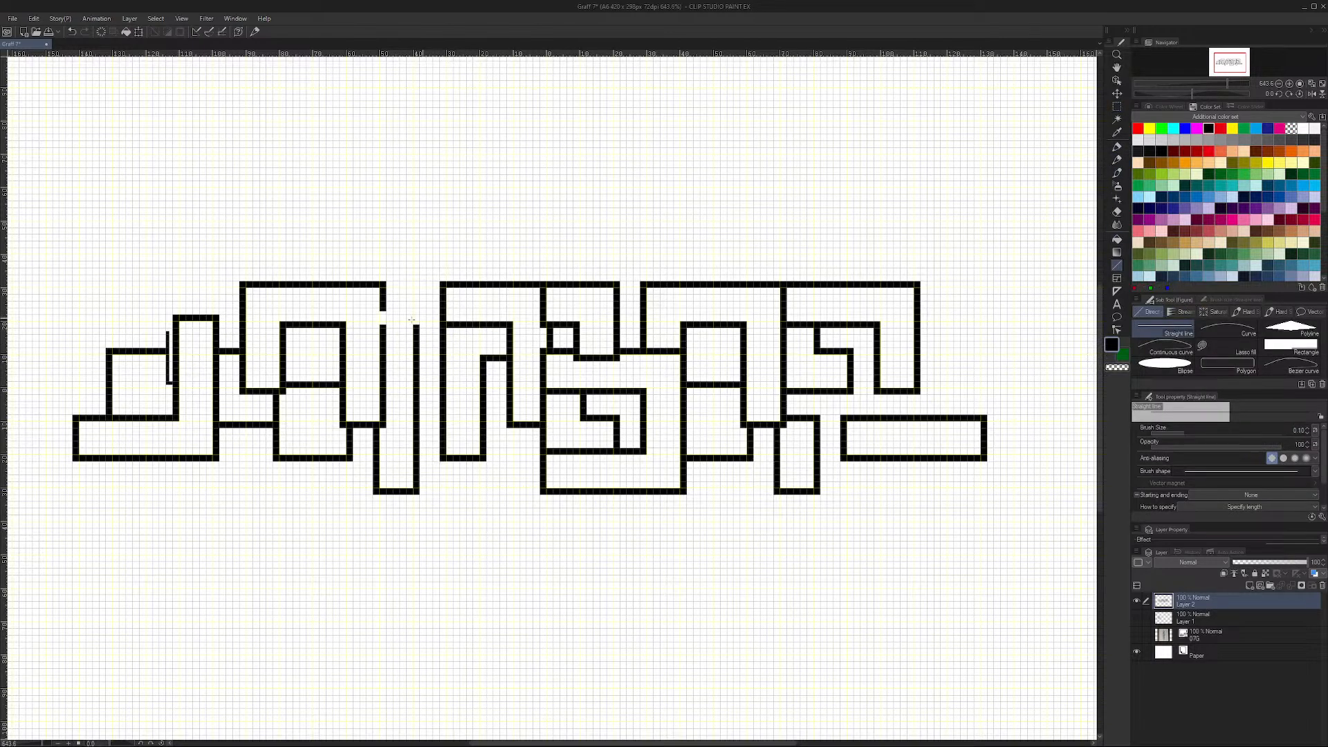
{"action": "left_click_drag", "start_coordinate": [382, 325], "coordinate": [384, 309]}
{"action": "left_click_drag", "start_coordinate": [414, 323], "coordinate": [443, 323]}
{"action": "left_click_drag", "start_coordinate": [387, 284], "coordinate": [438, 282]}
Step: Rework the hooked letter's inner leg by erasing its upper corners, joining its right side to the arm and its left side to the neighbouring stem
{"action": "left_click", "coordinate": [1116, 107]}
{"action": "left_click_drag", "start_coordinate": [474, 345], "coordinate": [506, 374]}
{"action": "key", "text": "Delete"}
{"action": "left_click", "coordinate": [691, 332]}
{"action": "key", "text": "u"}
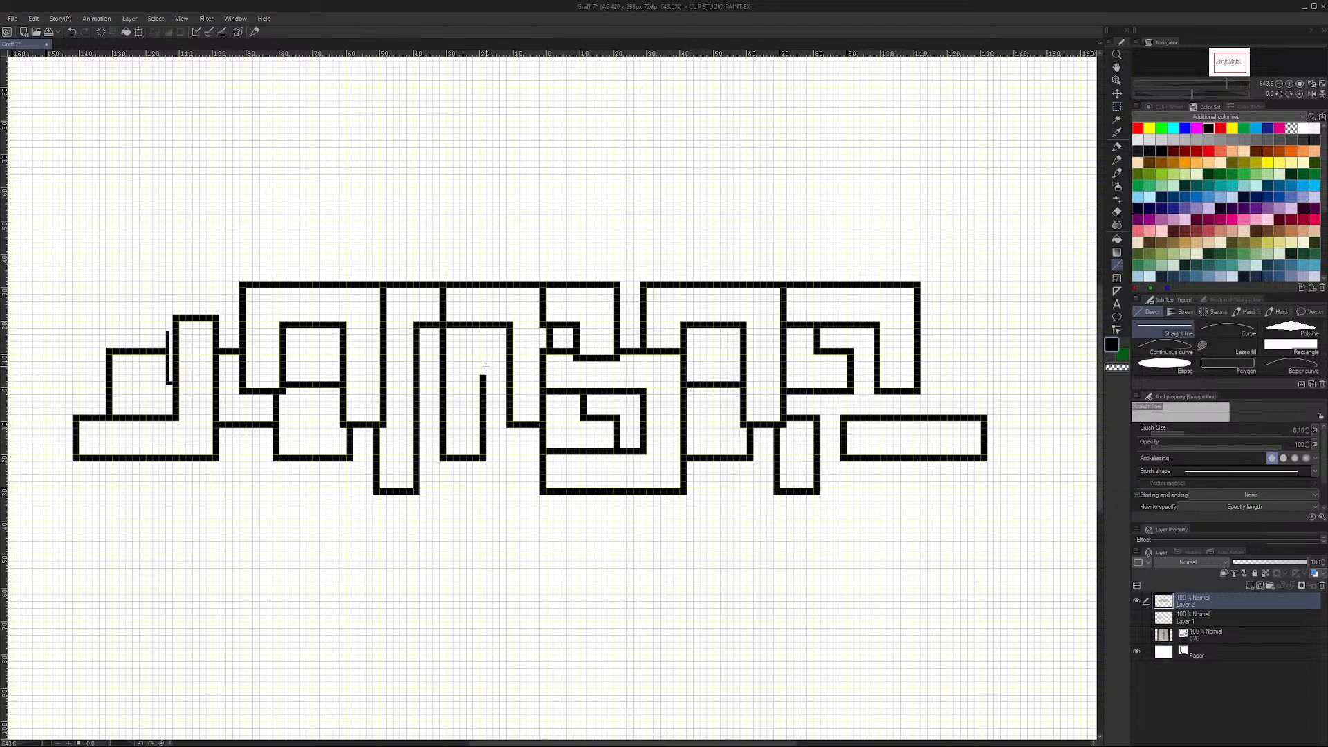
{"action": "left_click", "coordinate": [1117, 107]}
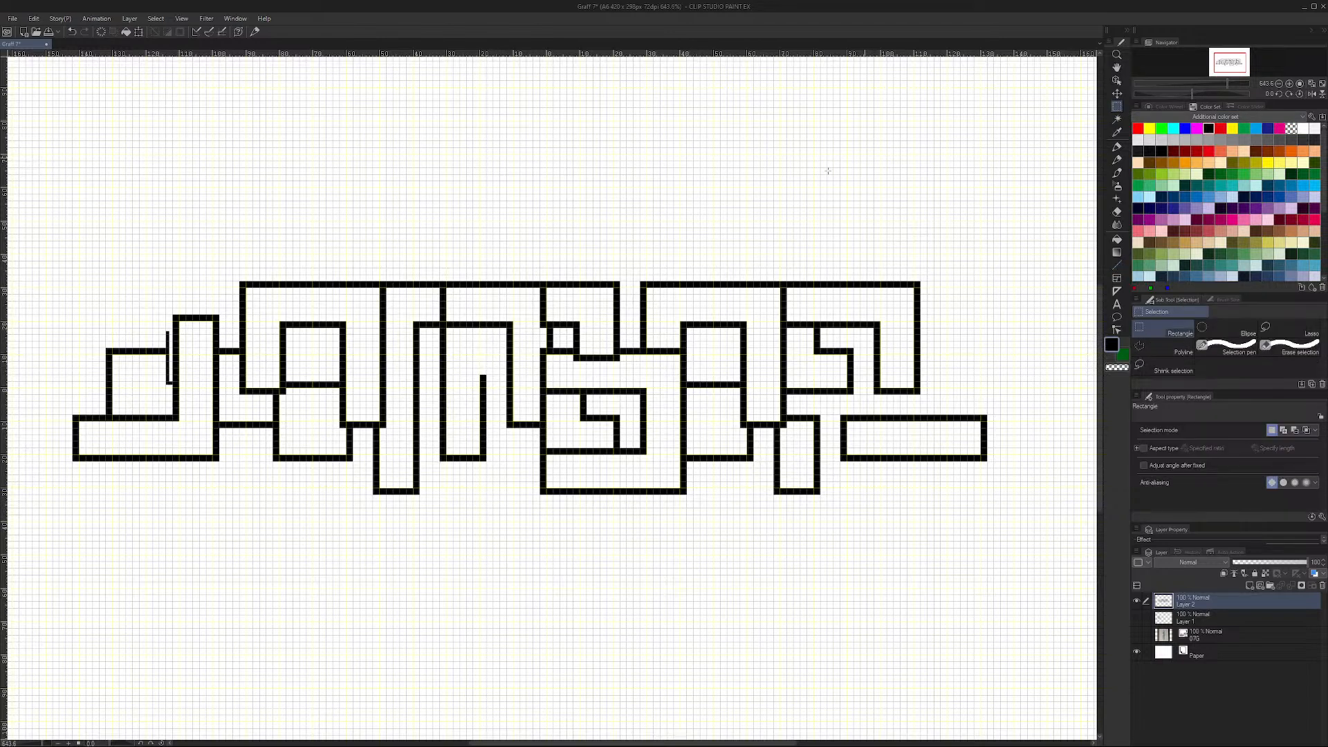
{"action": "left_click_drag", "start_coordinate": [433, 330], "coordinate": [466, 368]}
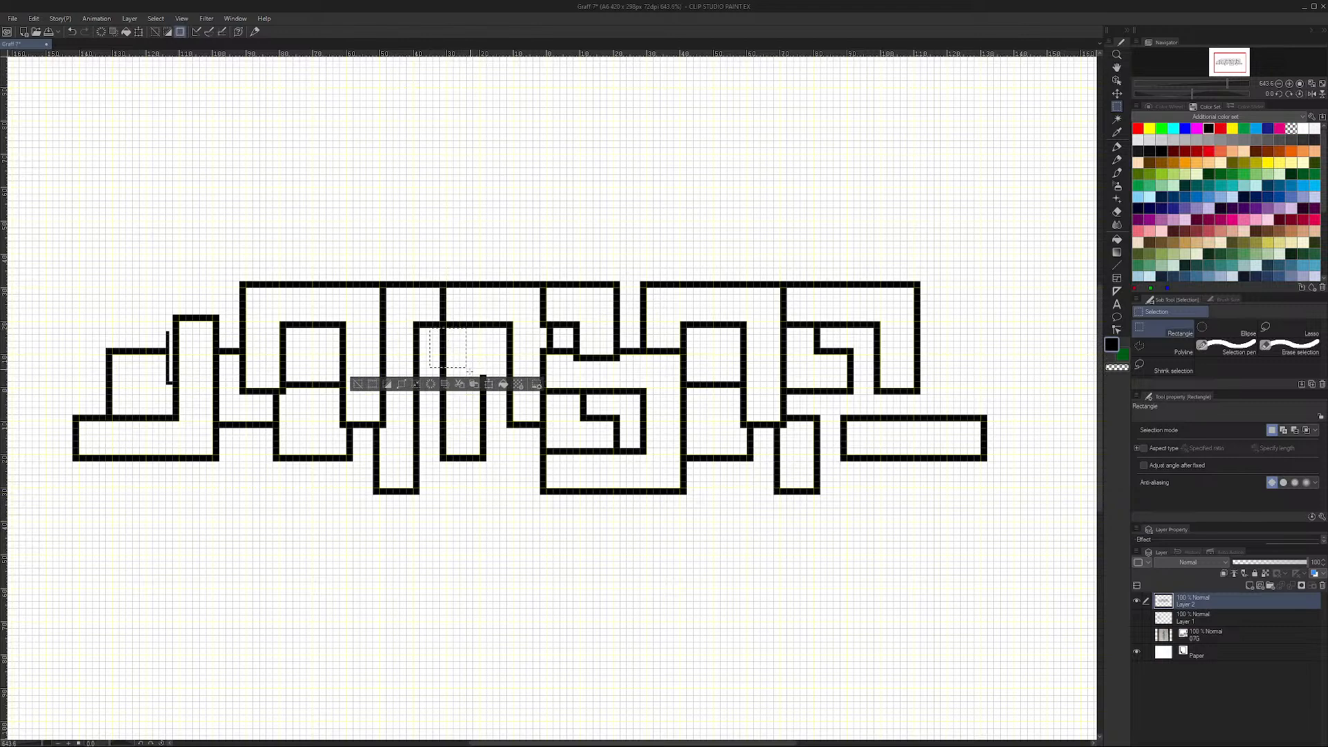
{"action": "left_click", "coordinate": [463, 359]}
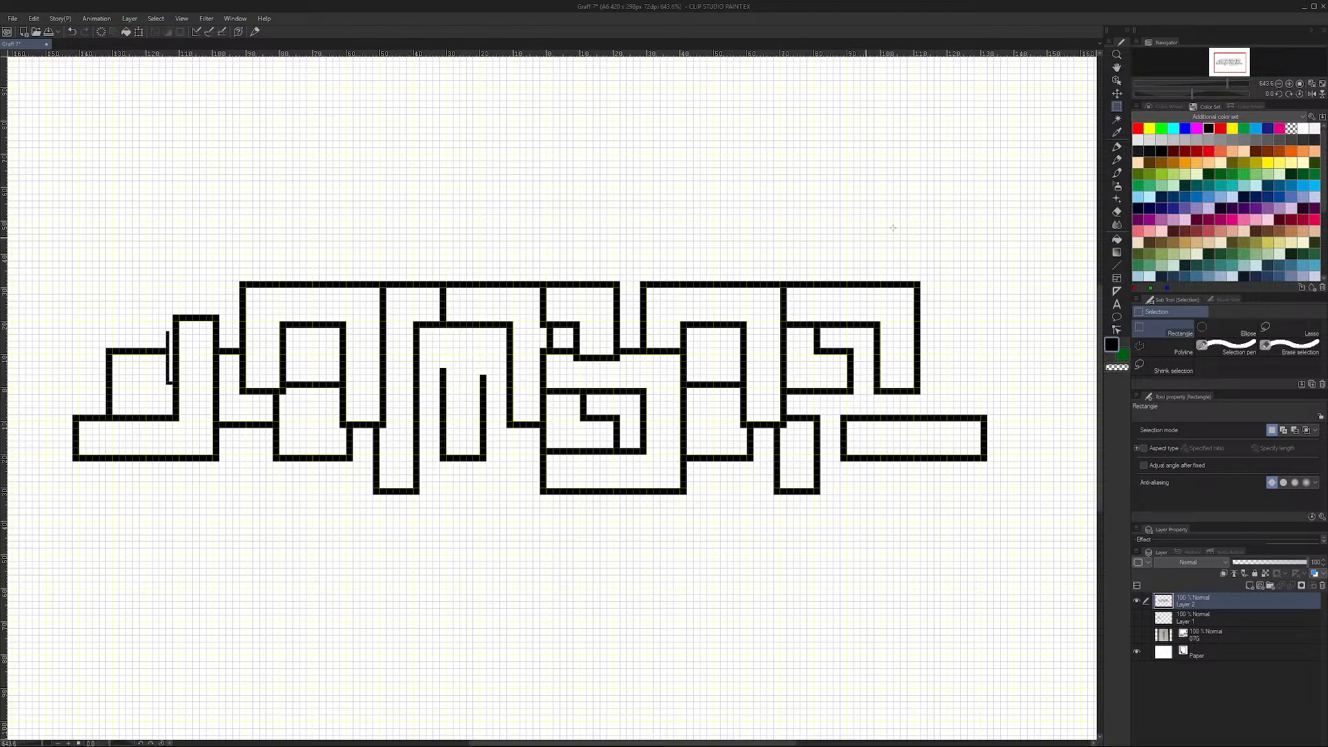
{"action": "left_click", "coordinate": [1116, 265]}
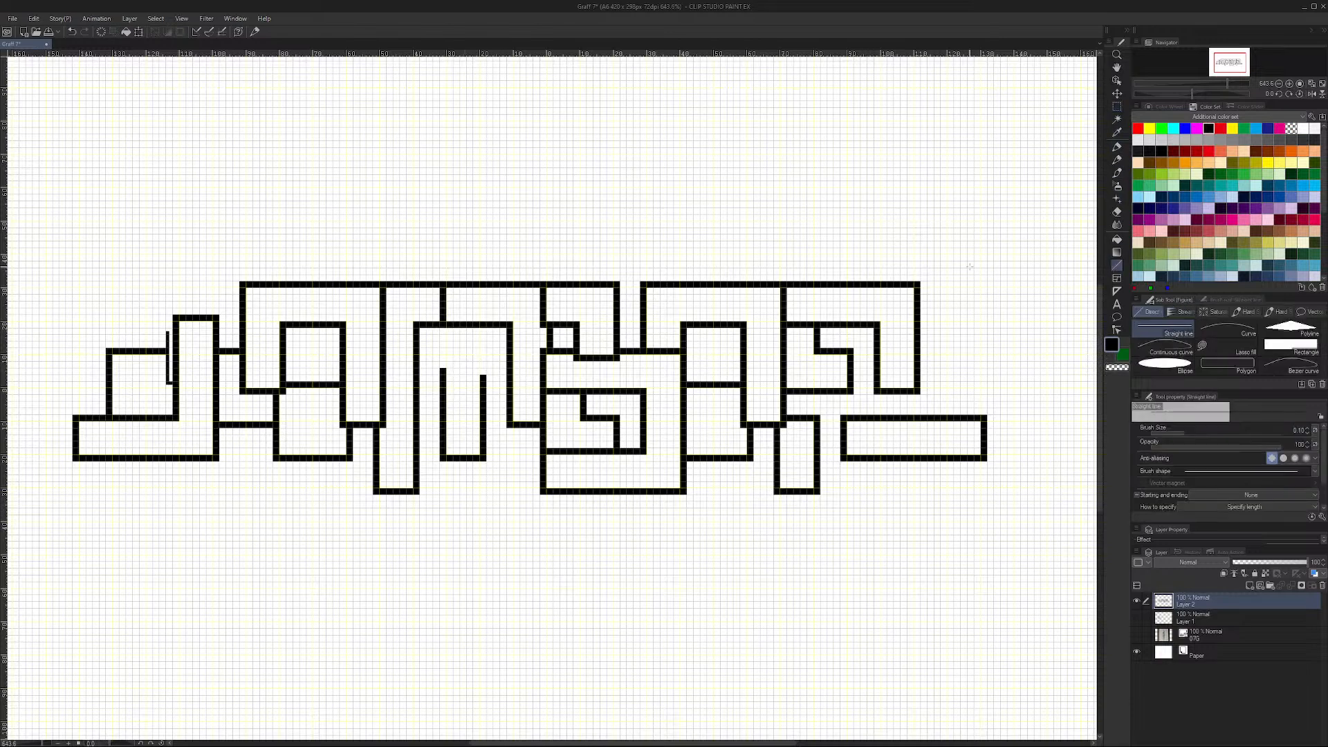
{"action": "left_click_drag", "start_coordinate": [483, 373], "coordinate": [485, 325]}
{"action": "mouse_move", "coordinate": [417, 357]}
{"action": "left_mouse_down"}
{"action": "mouse_move", "coordinate": [445, 358]}
{"action": "mouse_move", "coordinate": [417, 358]}
{"action": "left_mouse_up"}
Step: Erase the top edge of the small upright box under the last letter and extend its right side up to the bowl
{"action": "left_click", "coordinate": [1116, 106]}
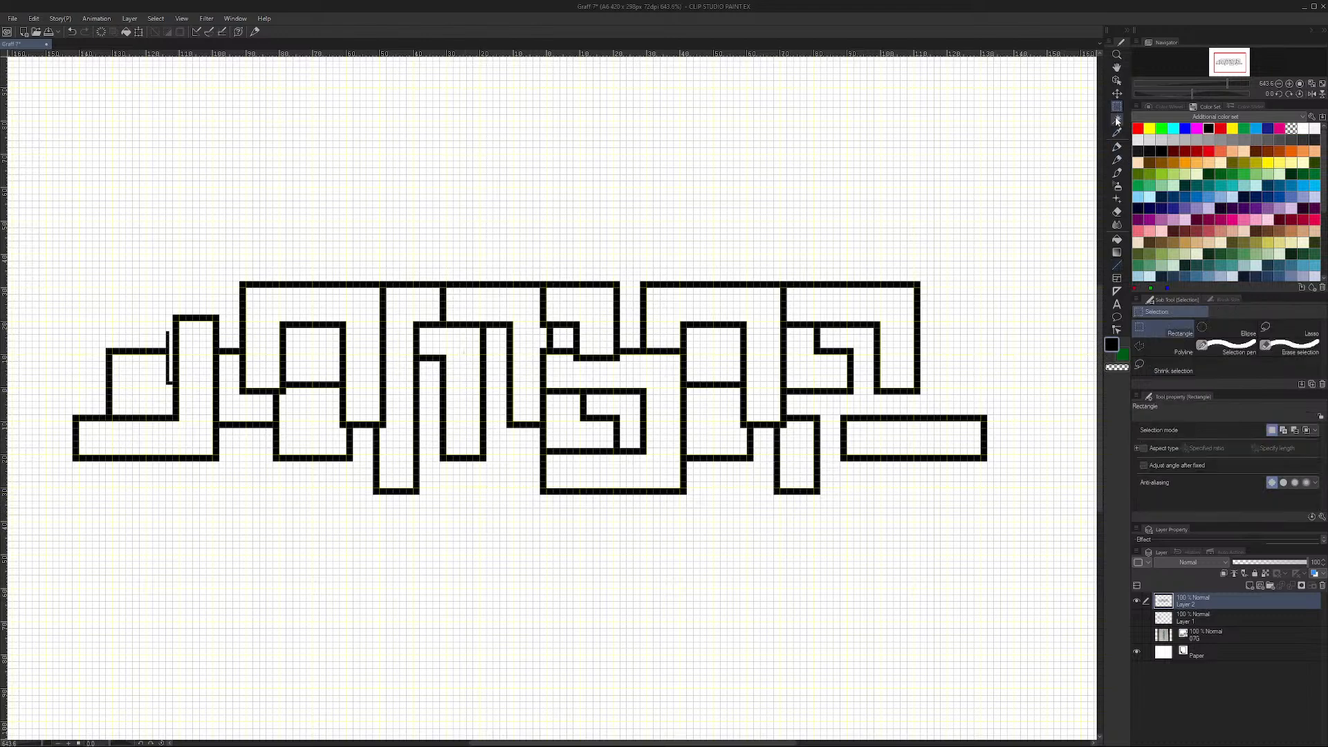
{"action": "left_click_drag", "start_coordinate": [786, 407], "coordinate": [826, 420]}
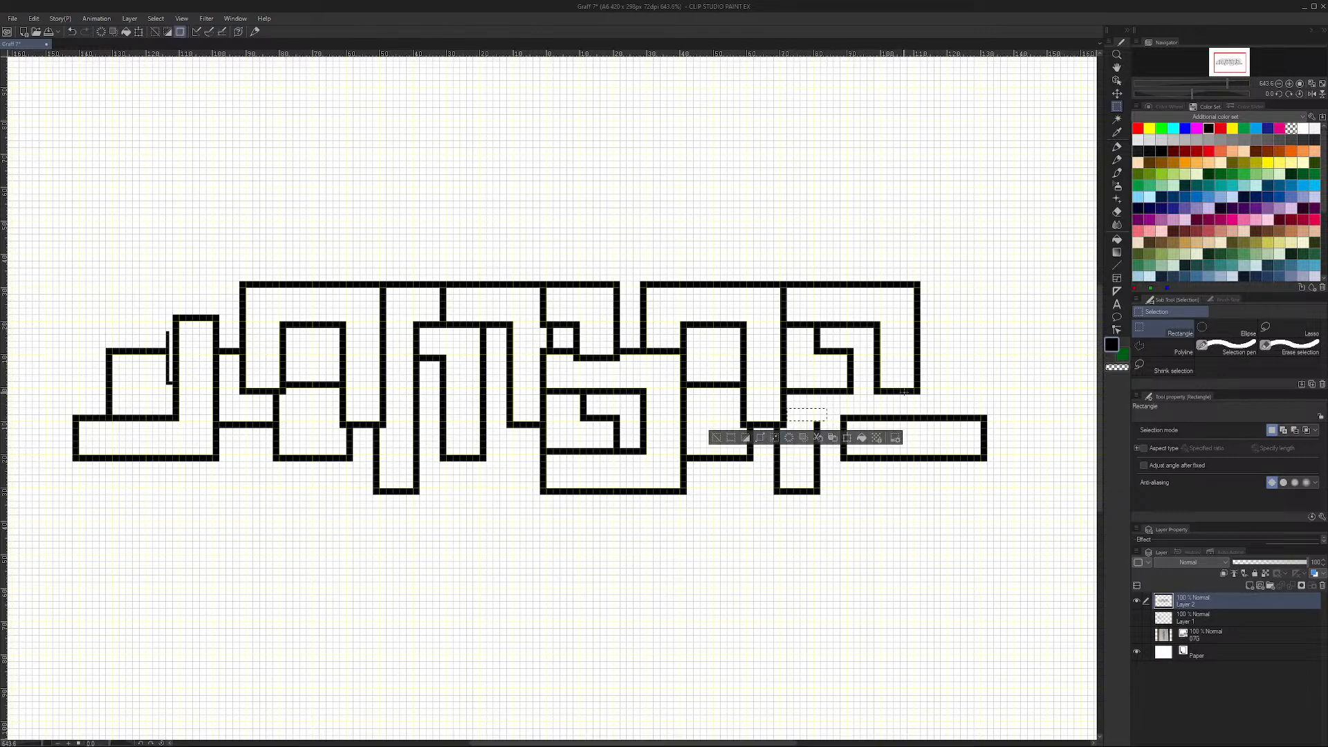
{"action": "key", "text": "ctrl+d"}
{"action": "left_click", "coordinate": [1117, 265]}
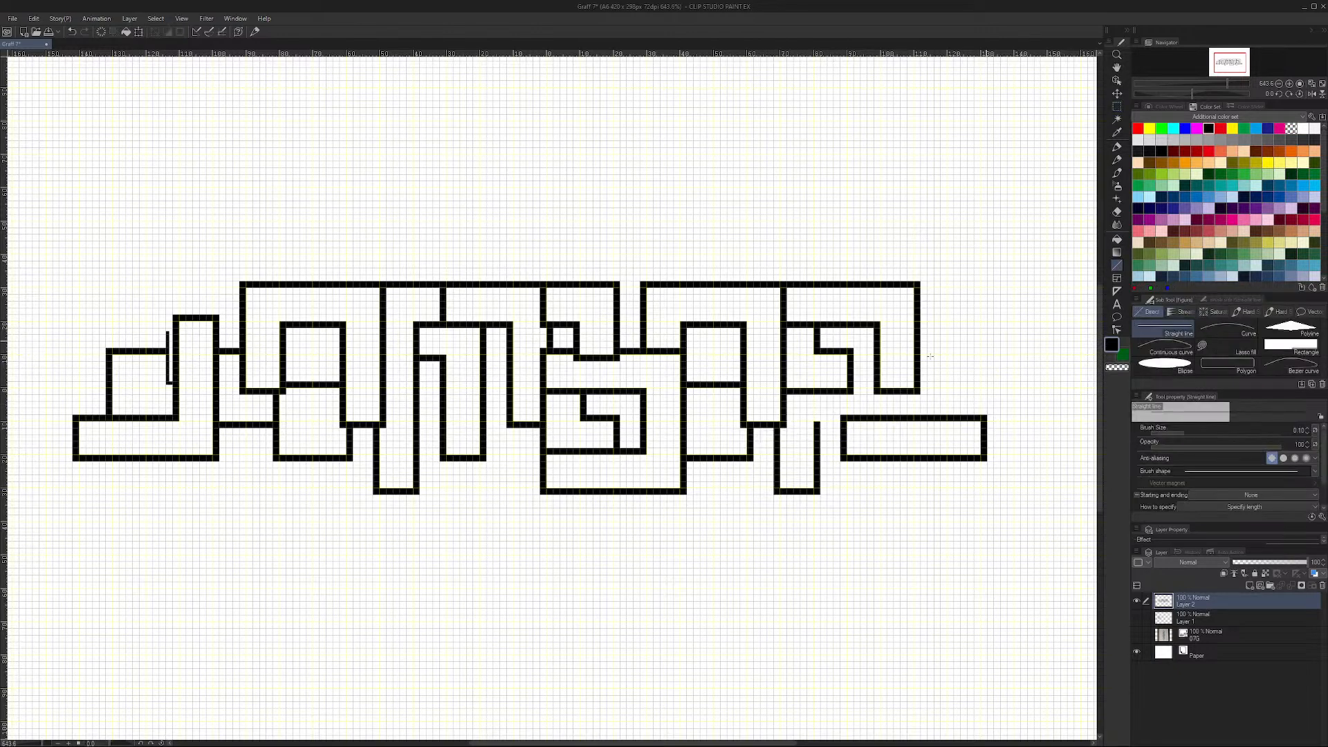
{"action": "left_click_drag", "start_coordinate": [816, 422], "coordinate": [818, 392]}
Step: Erase the upper left corner of the long horizontal bar and connect the bar's open ends to the last letter above
{"action": "left_click", "coordinate": [1117, 107]}
{"action": "left_click_drag", "start_coordinate": [833, 405], "coordinate": [880, 428]}
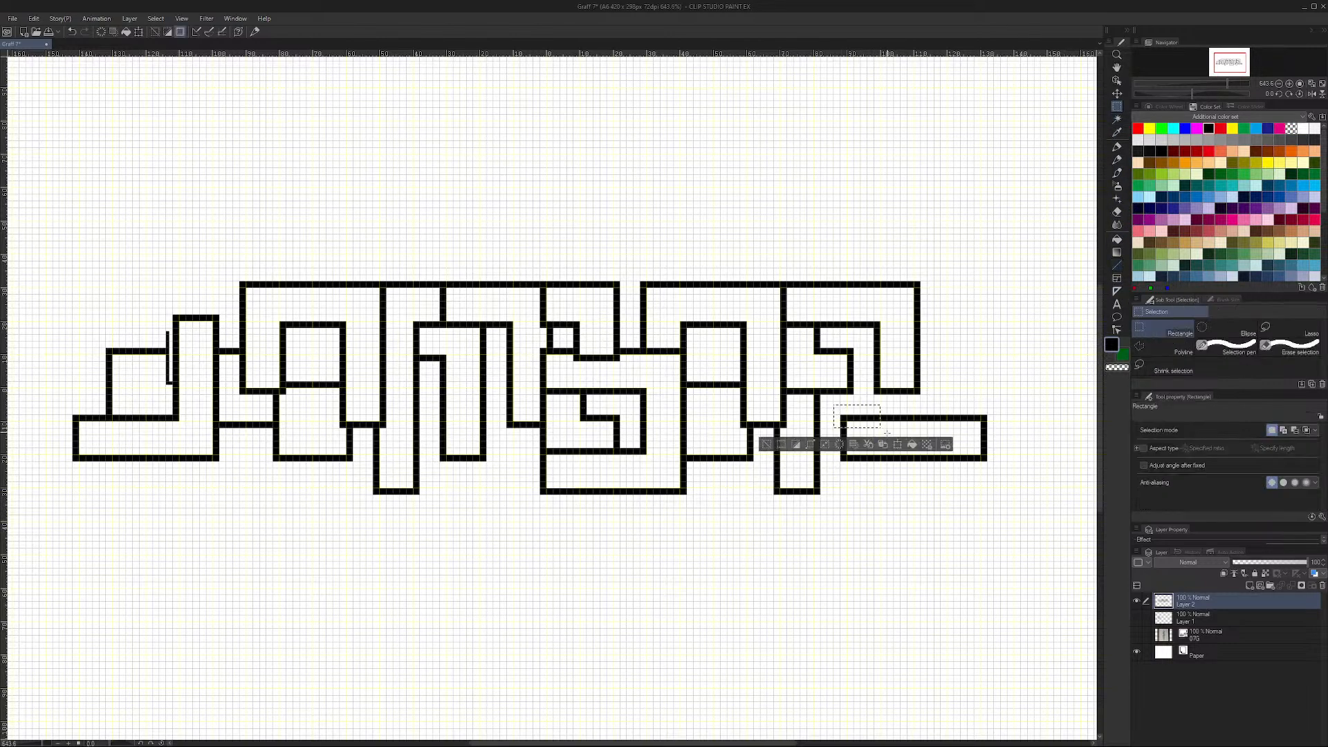
{"action": "left_click", "coordinate": [852, 445]}
{"action": "key", "text": "ctrl+d"}
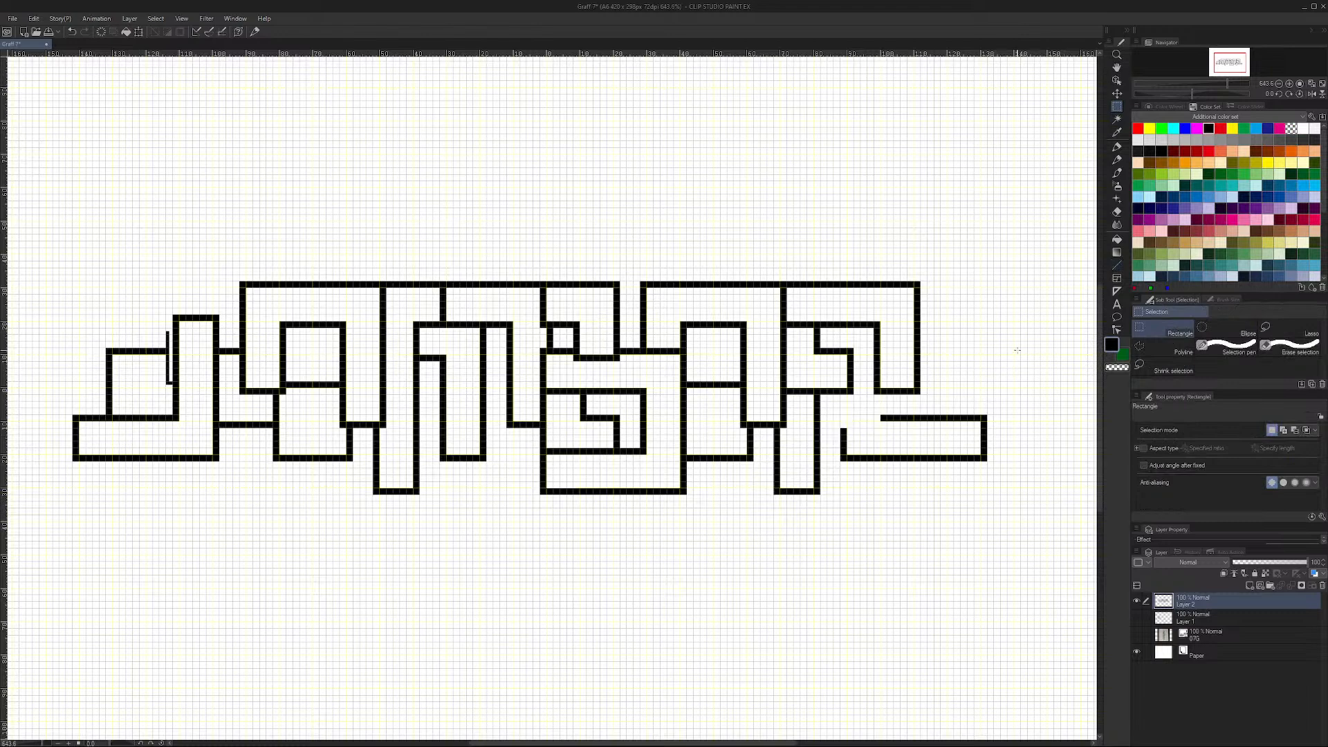
{"action": "left_click", "coordinate": [1117, 265]}
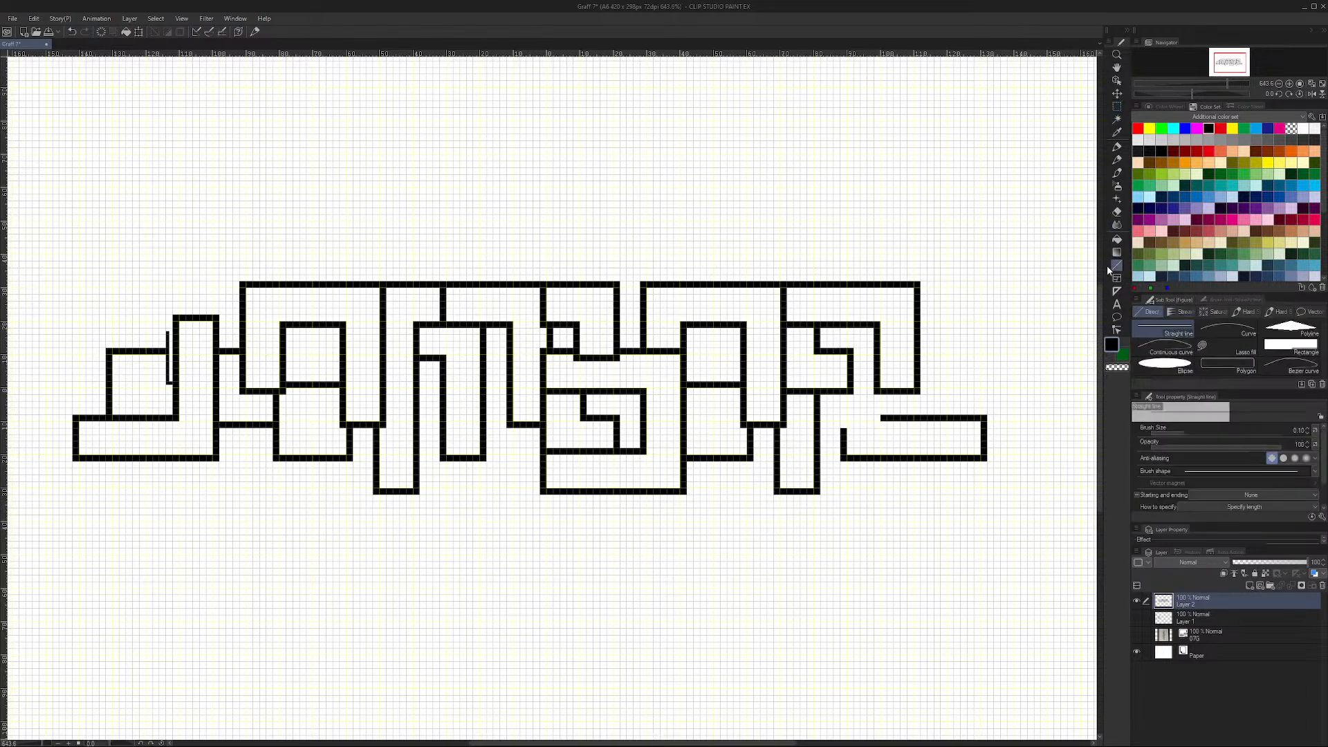
{"action": "mouse_move", "coordinate": [883, 417]}
{"action": "left_mouse_down"}
{"action": "mouse_move", "coordinate": [883, 391]}
{"action": "mouse_move", "coordinate": [845, 408]}
{"action": "mouse_move", "coordinate": [841, 391]}
{"action": "mouse_move", "coordinate": [877, 384]}
{"action": "left_mouse_up"}
Step: Set the grid line color to blue in the ruler and unit preferences
{"action": "left_click", "coordinate": [12, 18]}
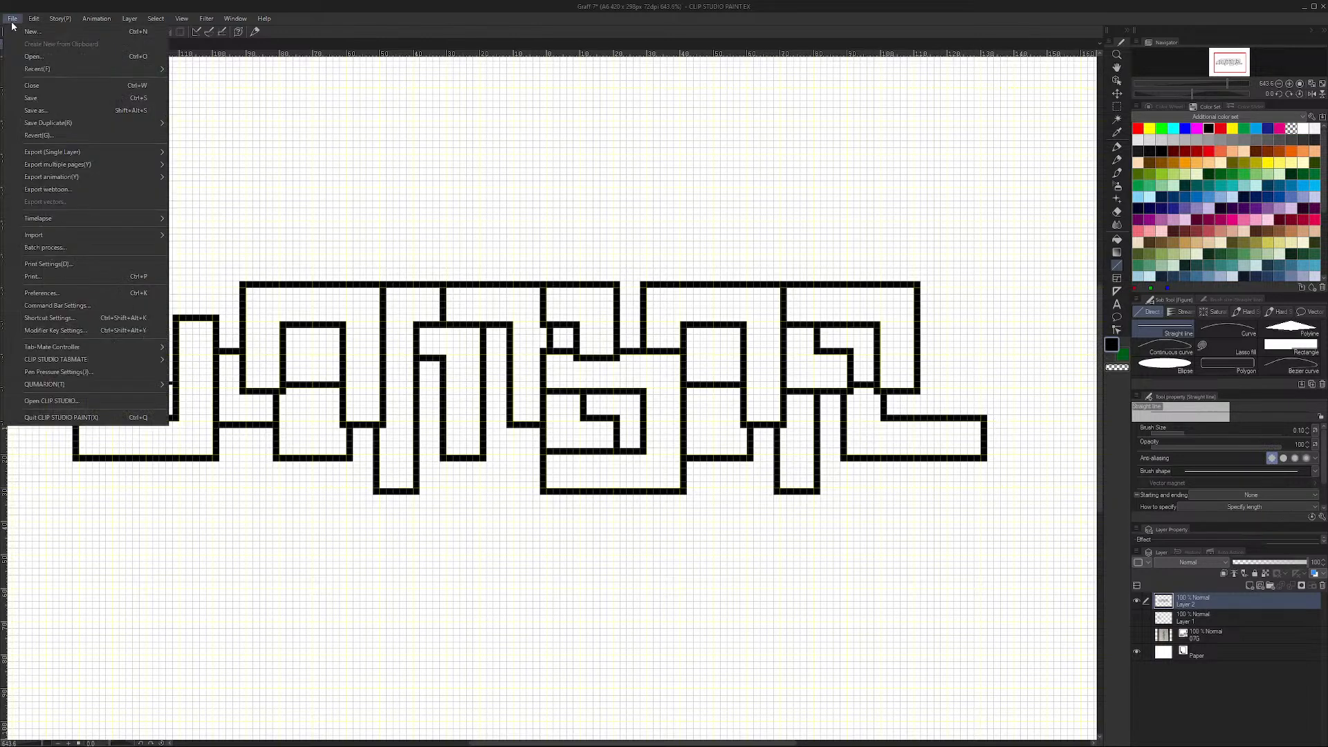
{"action": "left_click", "coordinate": [83, 294]}
{"action": "left_click", "coordinate": [501, 366]}
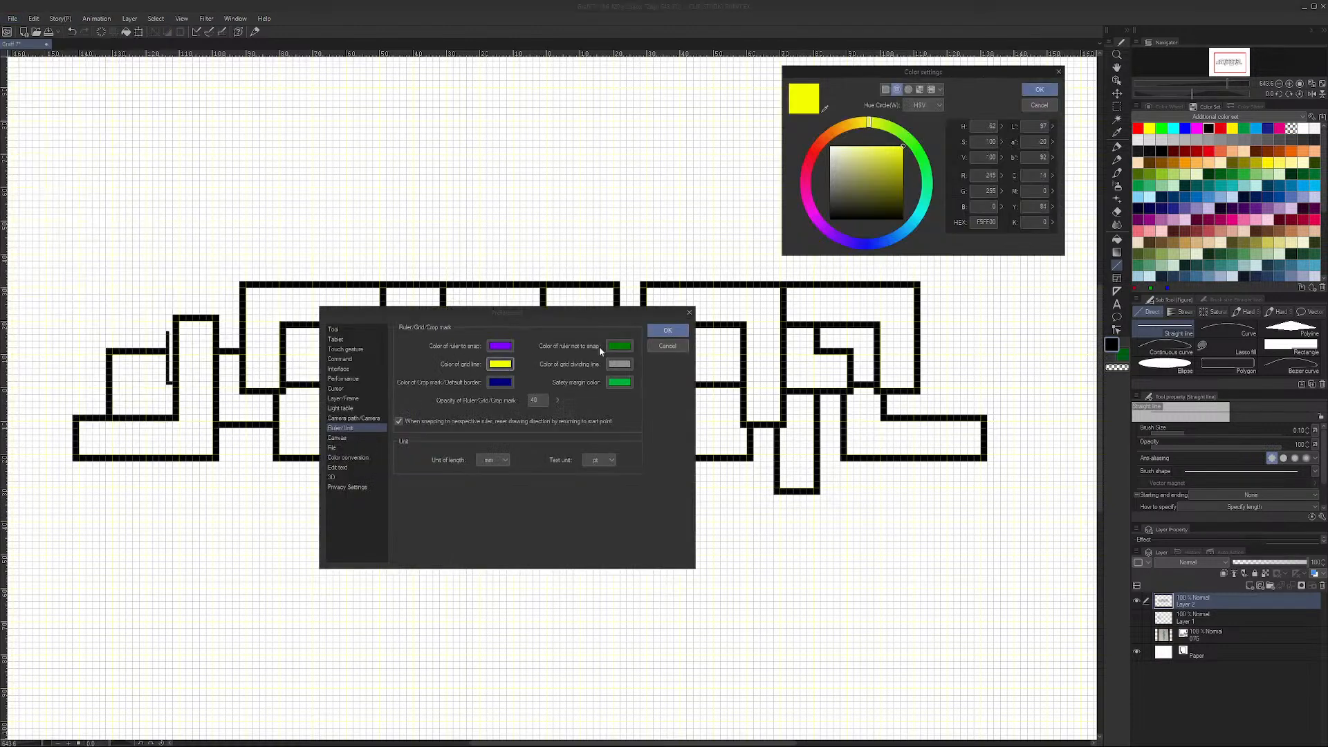
{"action": "left_click", "coordinate": [917, 219]}
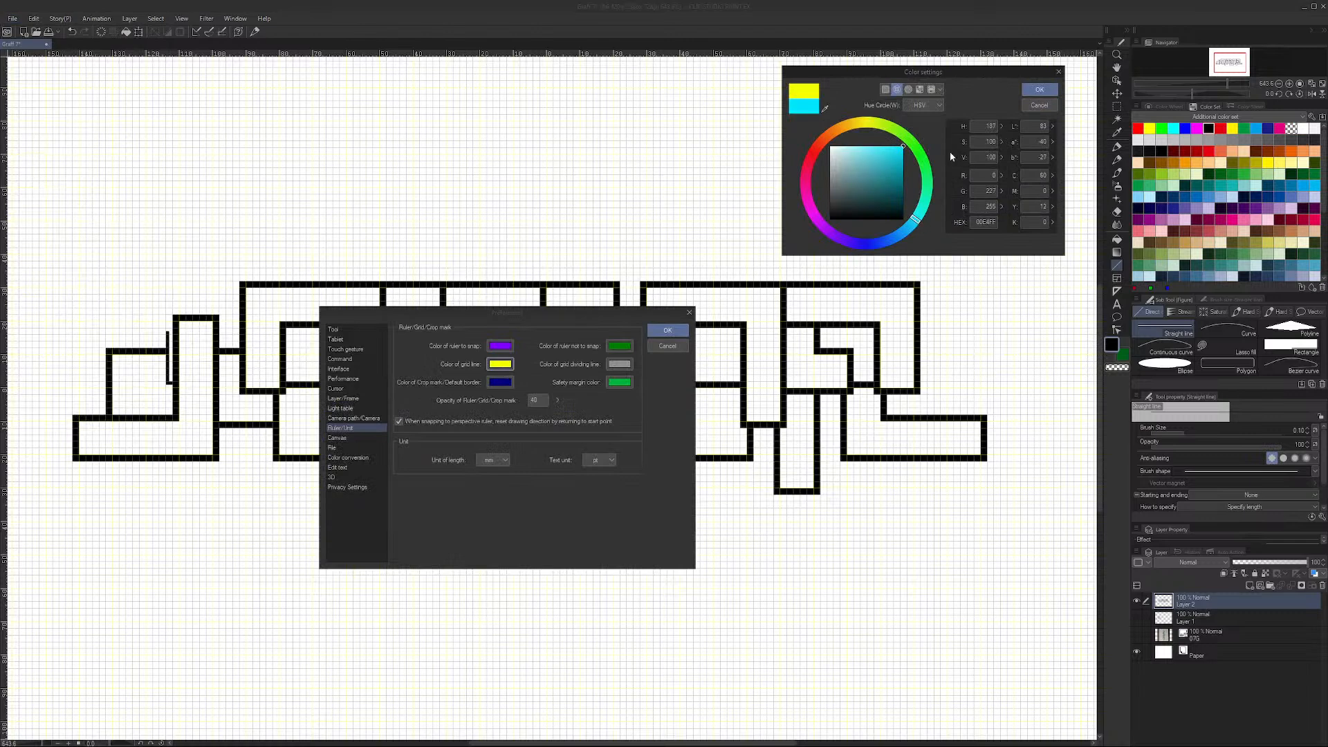
{"action": "left_click_drag", "start_coordinate": [912, 227], "coordinate": [890, 243]}
{"action": "left_click", "coordinate": [1037, 89]}
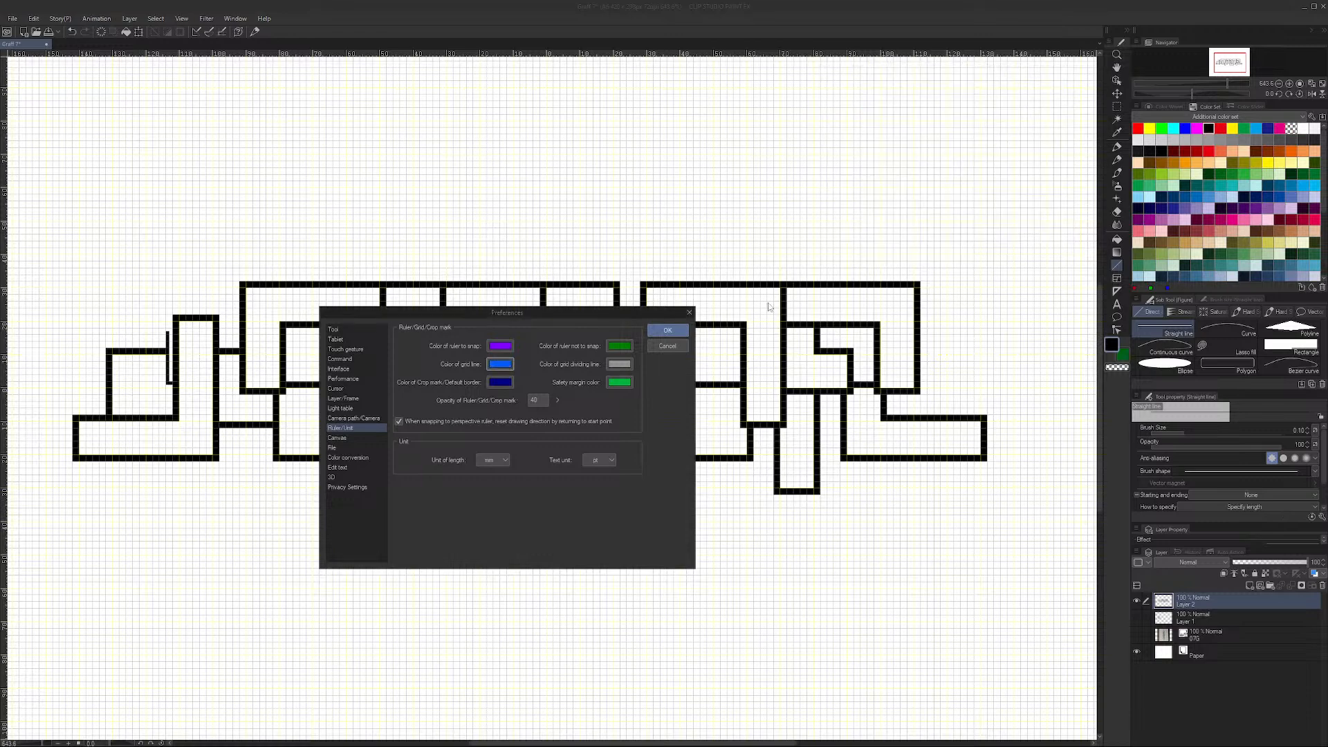
{"action": "left_click", "coordinate": [667, 331]}
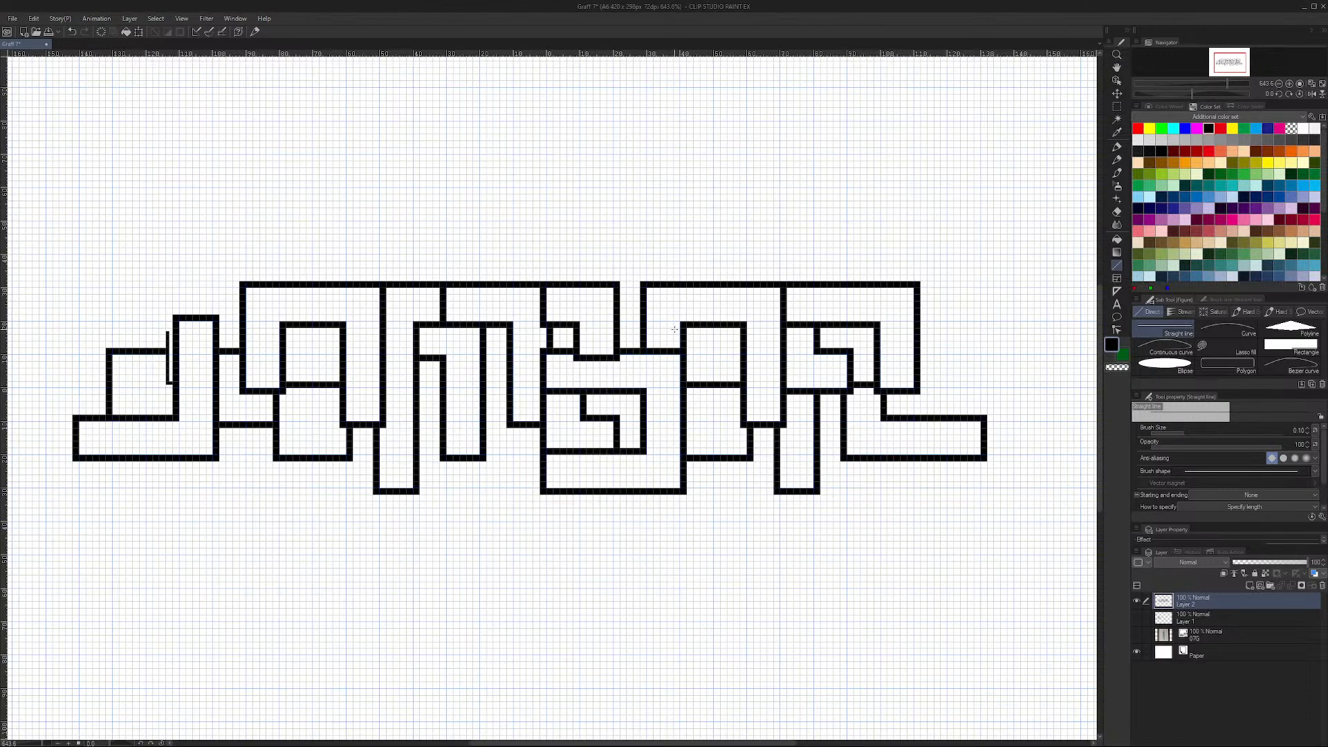
Step: Set the grid line color to magenta in the ruler and unit preferences
{"action": "left_click", "coordinate": [13, 18]}
{"action": "left_click", "coordinate": [90, 293]}
{"action": "left_click", "coordinate": [503, 368]}
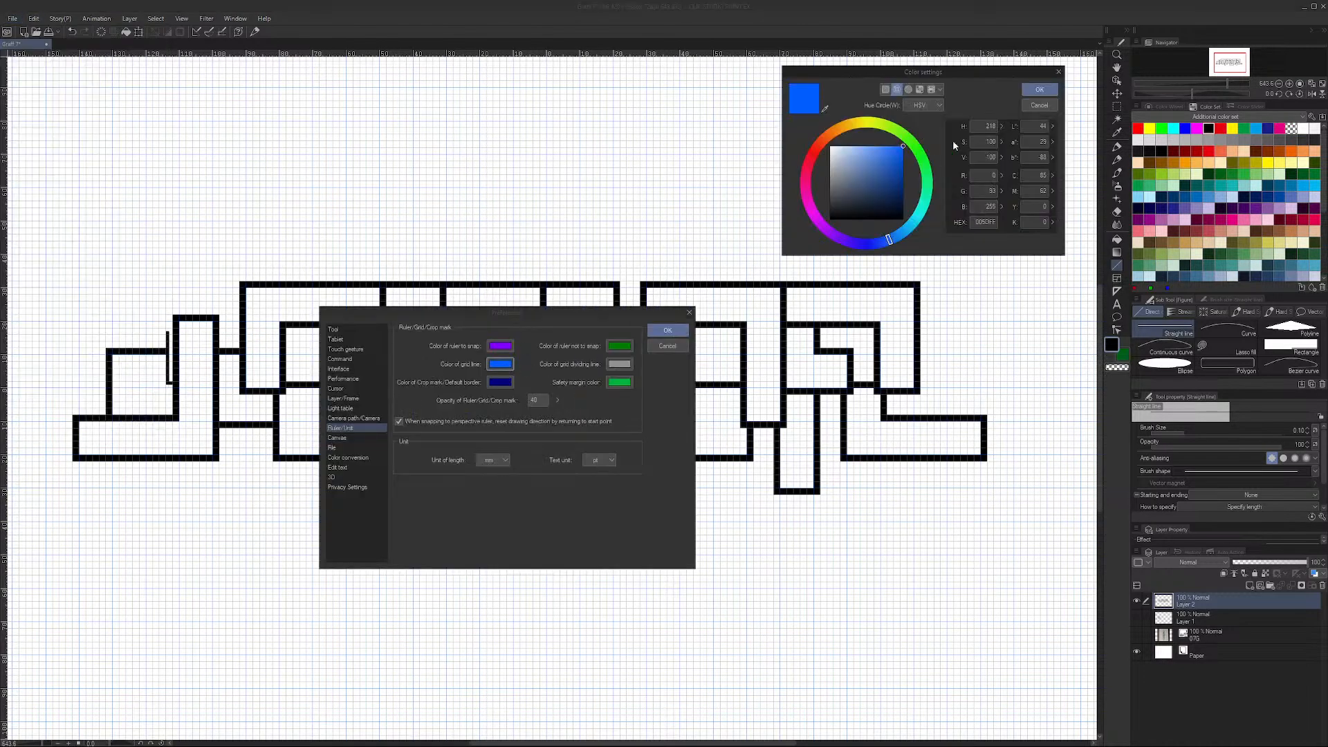
{"action": "mouse_move", "coordinate": [917, 152]}
{"action": "left_mouse_down"}
{"action": "mouse_move", "coordinate": [812, 209]}
{"action": "mouse_move", "coordinate": [819, 199]}
{"action": "left_mouse_up"}
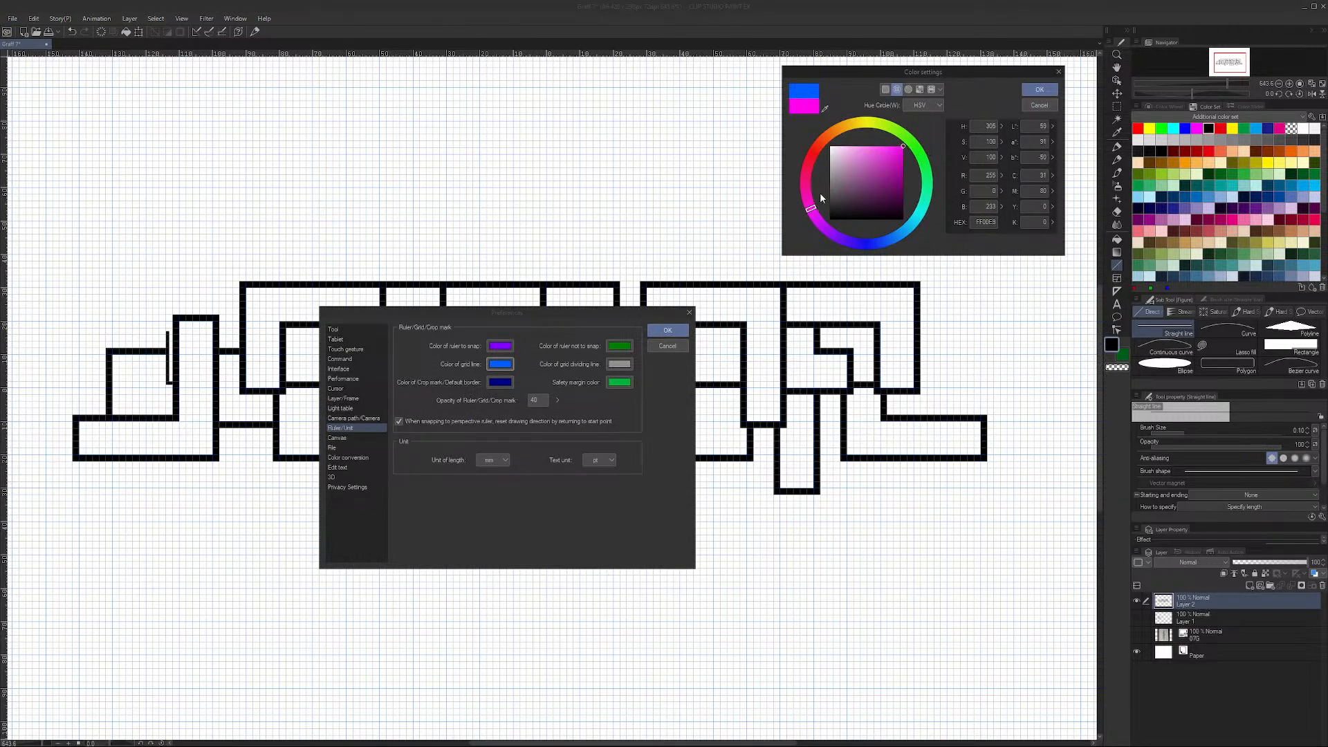
{"action": "left_click", "coordinate": [1038, 92]}
{"action": "left_click", "coordinate": [668, 330]}
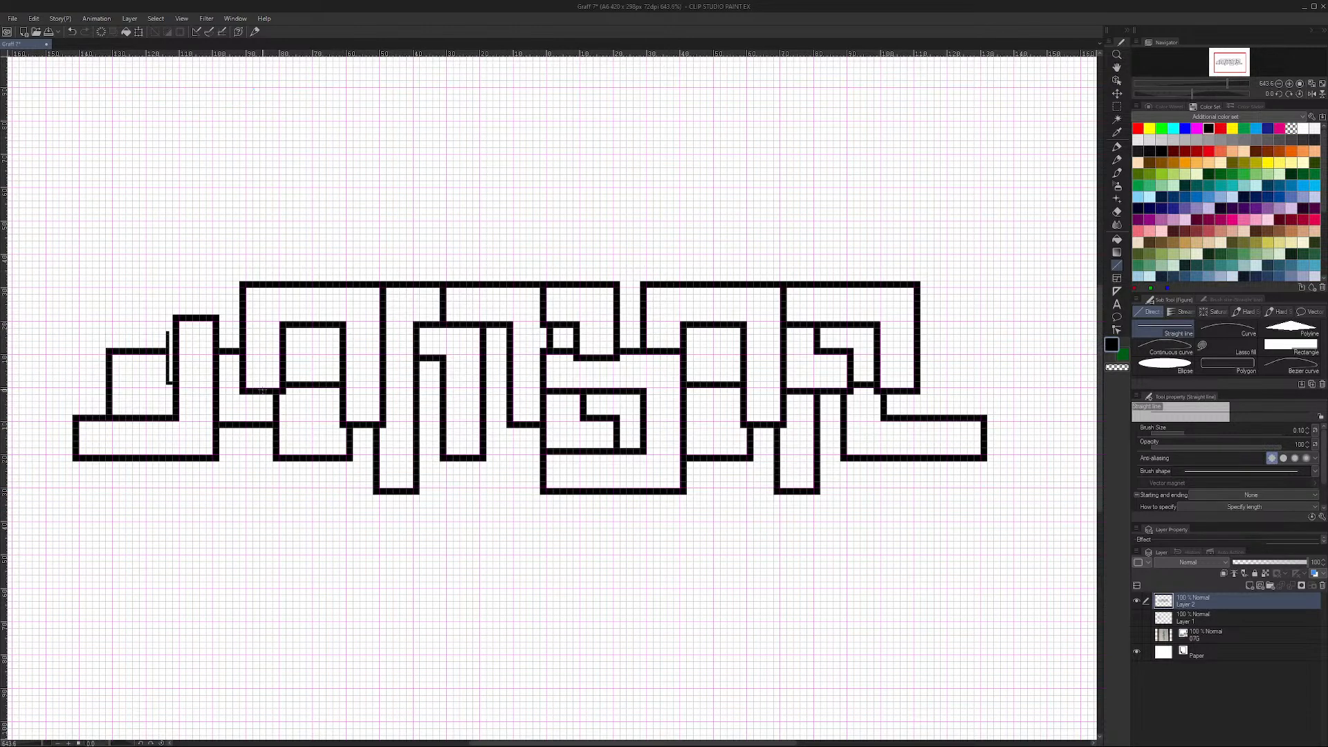
Step: Circle the first letter and its junction with the second freehand using the Dot pen, redoing the circle once
{"action": "left_click", "coordinate": [1116, 147]}
{"action": "mouse_move", "coordinate": [218, 255]}
{"action": "left_mouse_down"}
{"action": "mouse_move", "coordinate": [205, 257]}
{"action": "mouse_move", "coordinate": [319, 395]}
{"action": "mouse_move", "coordinate": [138, 326]}
{"action": "left_mouse_up"}
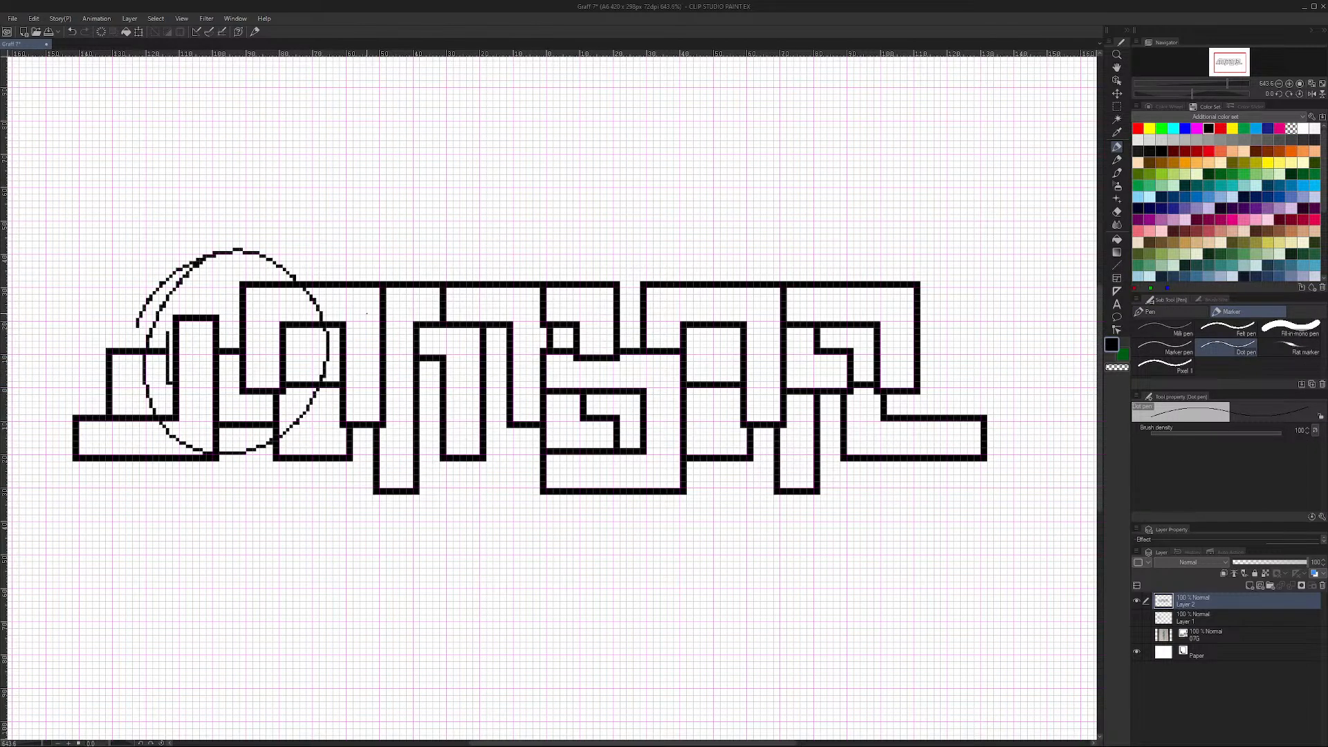
{"action": "key", "text": "ctrl+z"}
{"action": "mouse_move", "coordinate": [262, 277]}
{"action": "left_mouse_down"}
{"action": "mouse_move", "coordinate": [175, 308]}
{"action": "mouse_move", "coordinate": [243, 460]}
{"action": "mouse_move", "coordinate": [312, 306]}
{"action": "mouse_move", "coordinate": [214, 289]}
{"action": "left_mouse_up"}
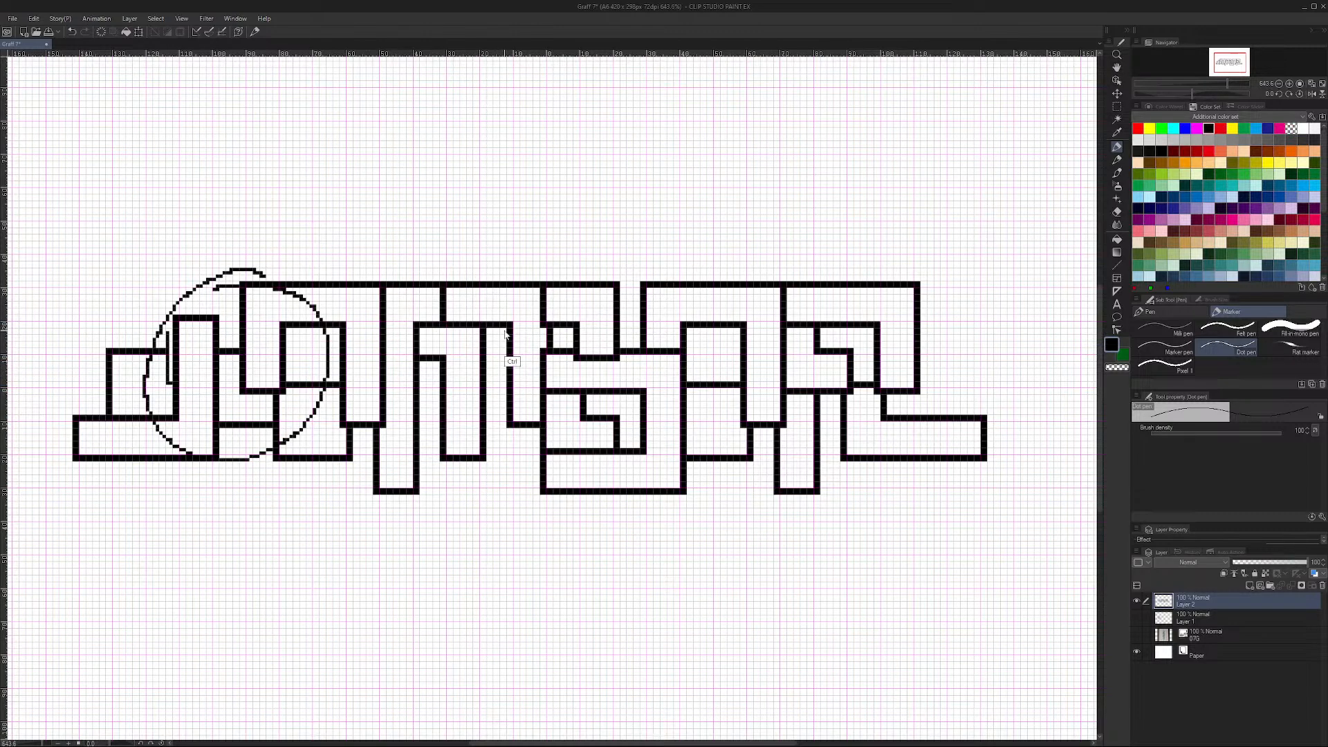
Step: Undo the freehand circle and outline an open-ended horizontal bar above the first letter with the Straight line tool
{"action": "key", "text": "ctrl+z"}
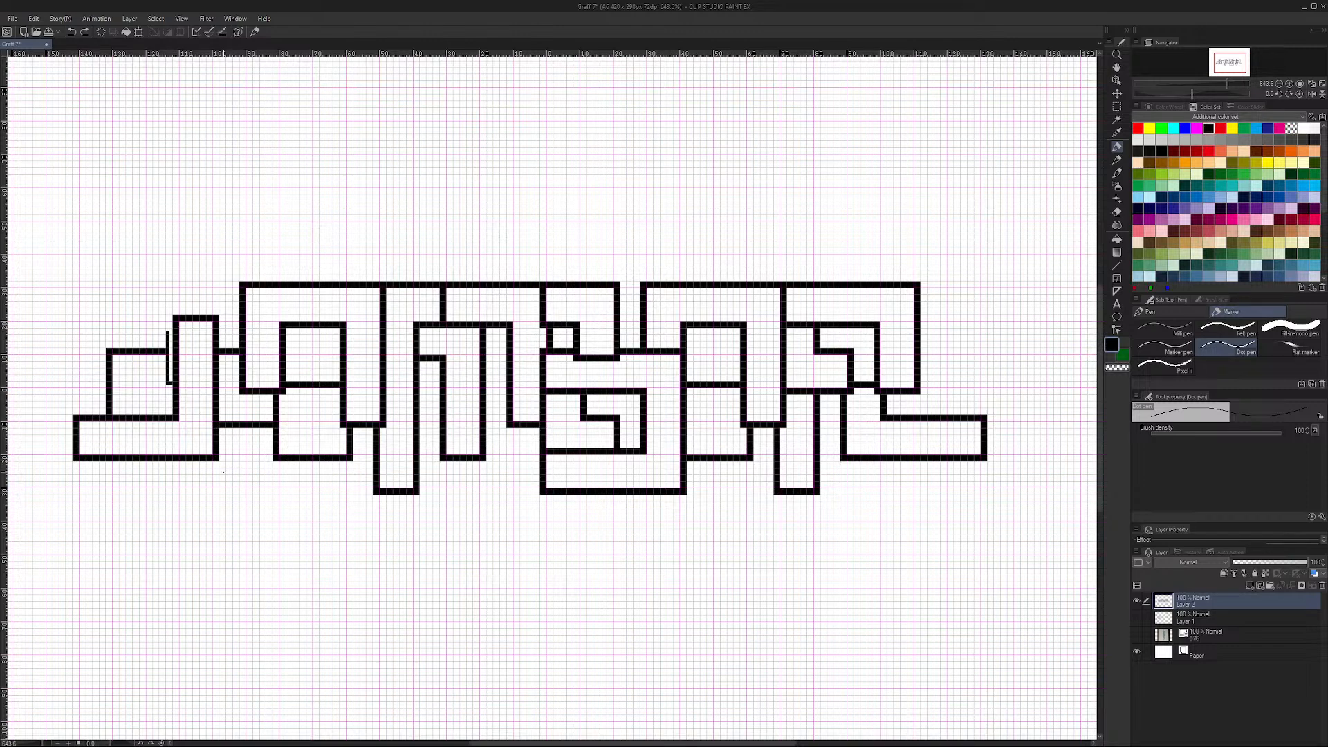
{"action": "left_click", "coordinate": [1117, 265]}
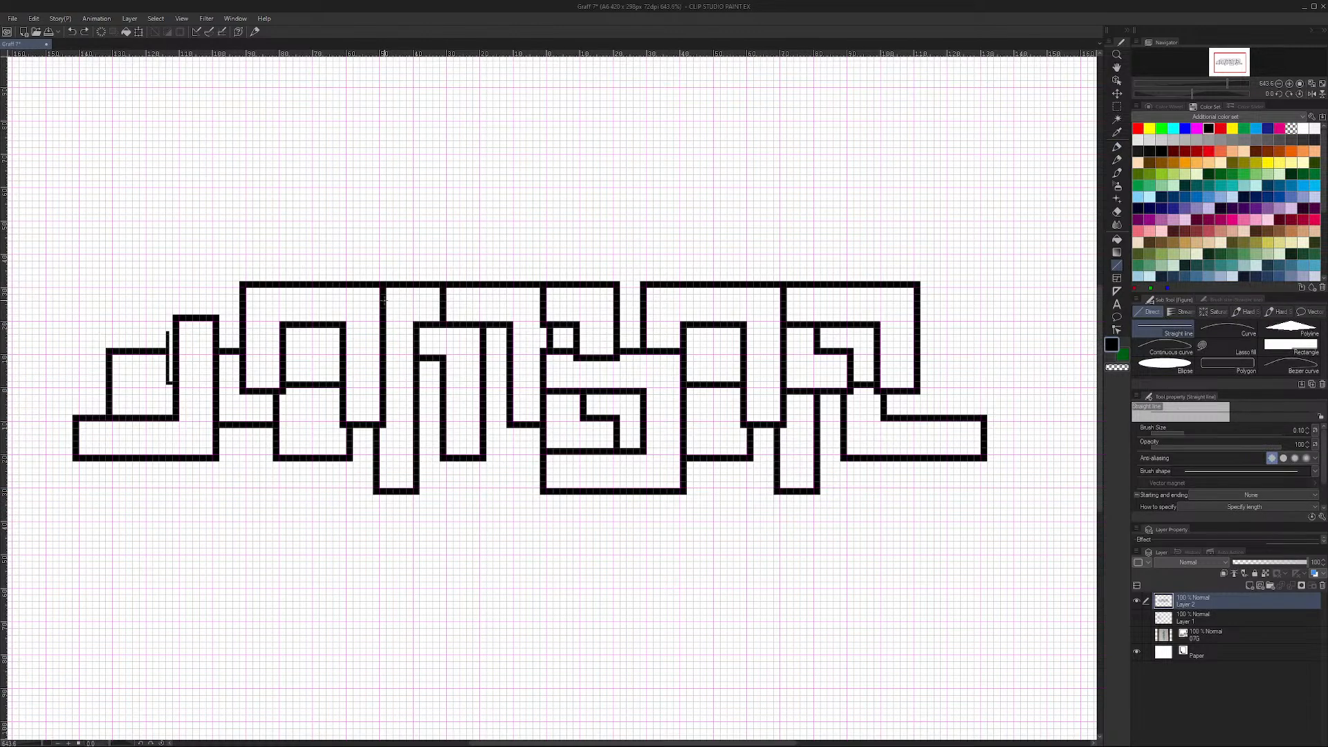
{"action": "mouse_move", "coordinate": [146, 320]}
{"action": "left_mouse_down"}
{"action": "mouse_move", "coordinate": [175, 318]}
{"action": "mouse_move", "coordinate": [144, 312]}
{"action": "mouse_move", "coordinate": [141, 284]}
{"action": "mouse_move", "coordinate": [220, 283]}
{"action": "left_mouse_up"}
{"action": "key", "text": "ctrl+z"}
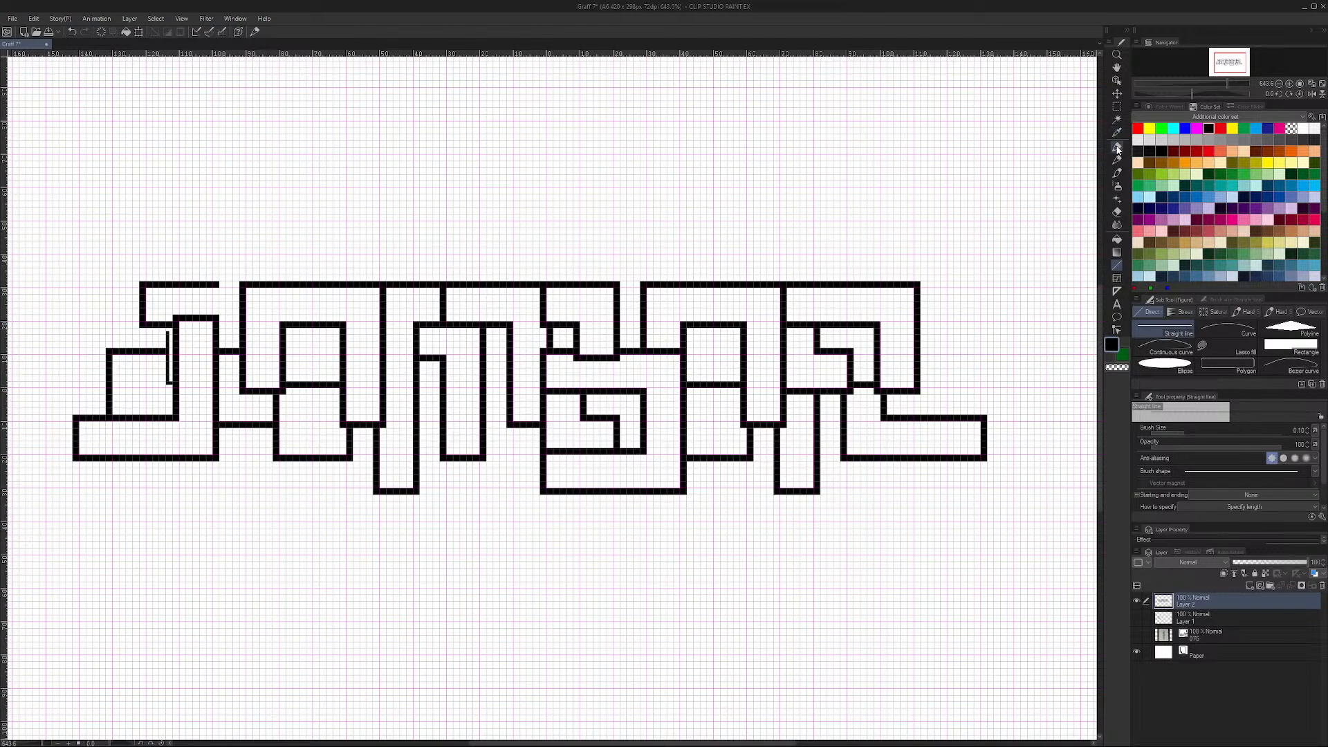
{"action": "left_click", "coordinate": [1116, 146]}
{"action": "left_click_drag", "start_coordinate": [421, 215], "coordinate": [431, 205]}
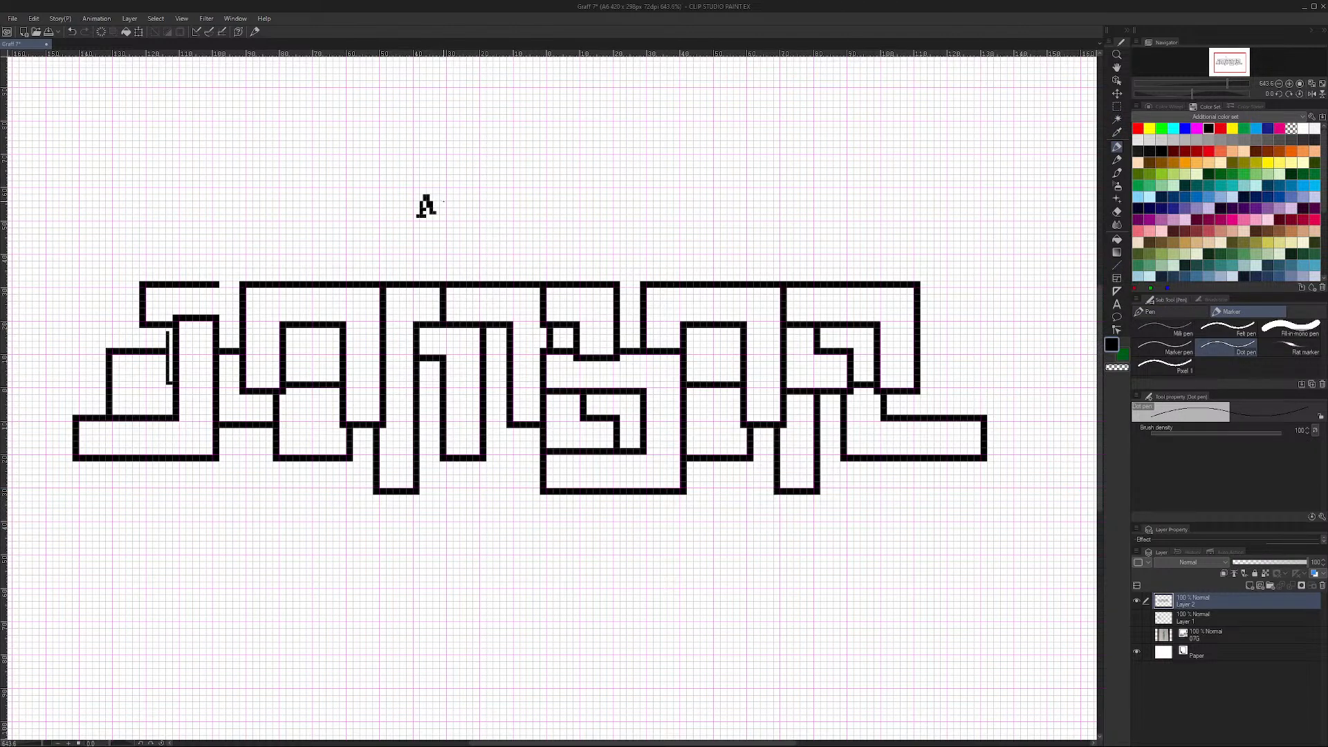
{"action": "key", "text": "ctrl+z"}
{"action": "key", "text": "ctrl+z"}
{"action": "key", "text": "ctrl+z"}
Step: Extend the new bar's upper and lower edges to meet the second letter's vertical edge
{"action": "left_click_drag", "start_coordinate": [213, 317], "coordinate": [213, 287]}
{"action": "key", "text": "ctrl+z"}
{"action": "mouse_move", "coordinate": [218, 323]}
{"action": "left_mouse_down"}
{"action": "mouse_move", "coordinate": [241, 323]}
{"action": "mouse_move", "coordinate": [242, 285]}
{"action": "left_mouse_up"}
Step: Erase the upper edge of the first letter's stem and draw the bar's lower edge across the stem
{"action": "left_click", "coordinate": [1117, 239]}
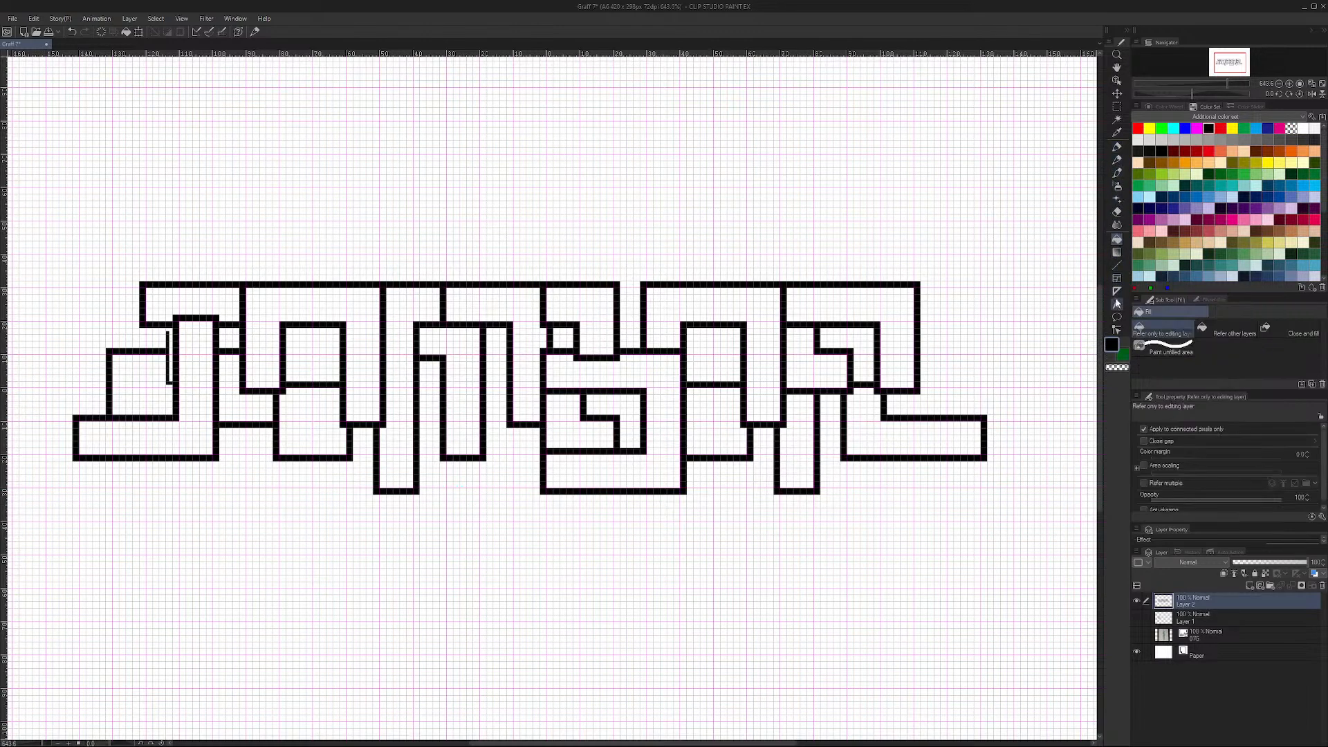
{"action": "left_click", "coordinate": [1117, 211]}
{"action": "left_click", "coordinate": [176, 317]}
{"action": "left_click_drag", "start_coordinate": [179, 319], "coordinate": [218, 318]}
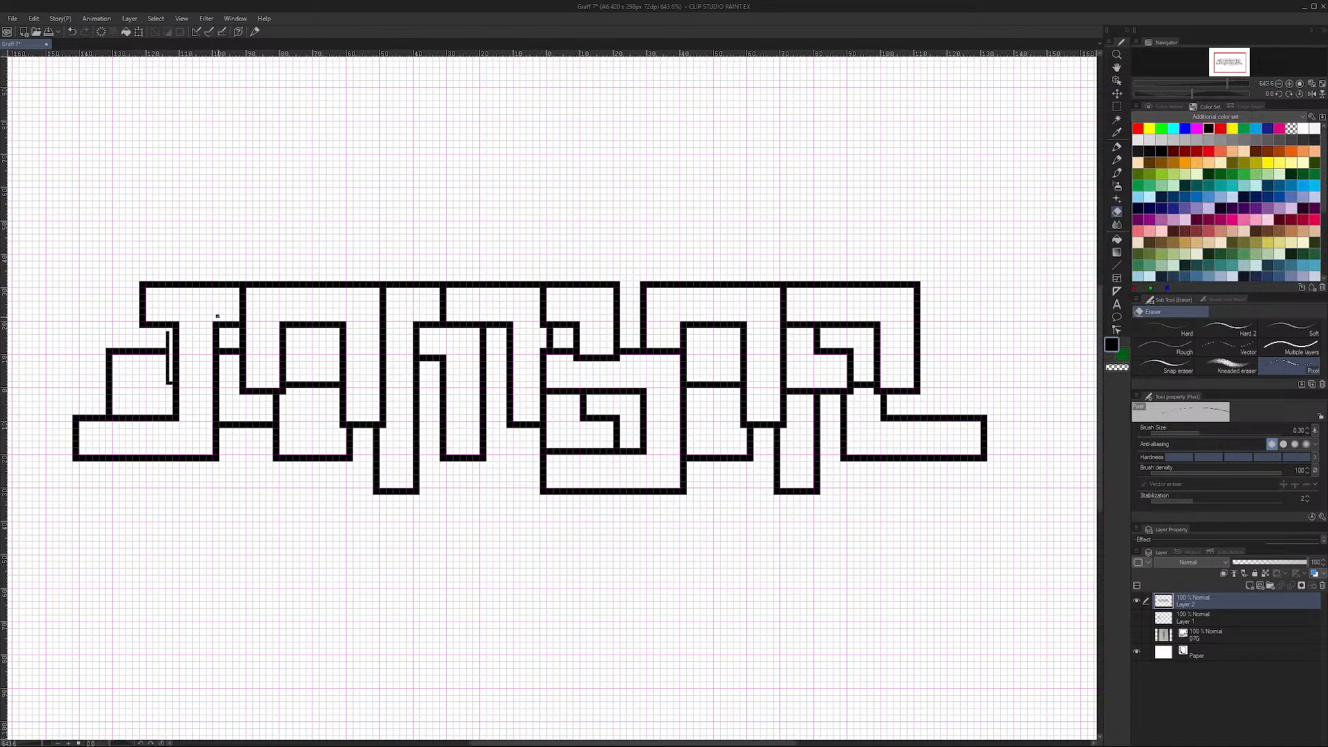
{"action": "left_click", "coordinate": [1116, 147]}
{"action": "mouse_move", "coordinate": [181, 325]}
{"action": "left_mouse_down"}
{"action": "mouse_move", "coordinate": [217, 325]}
{"action": "mouse_move", "coordinate": [196, 326]}
{"action": "left_mouse_up"}
{"action": "key", "text": "ctrl+z"}
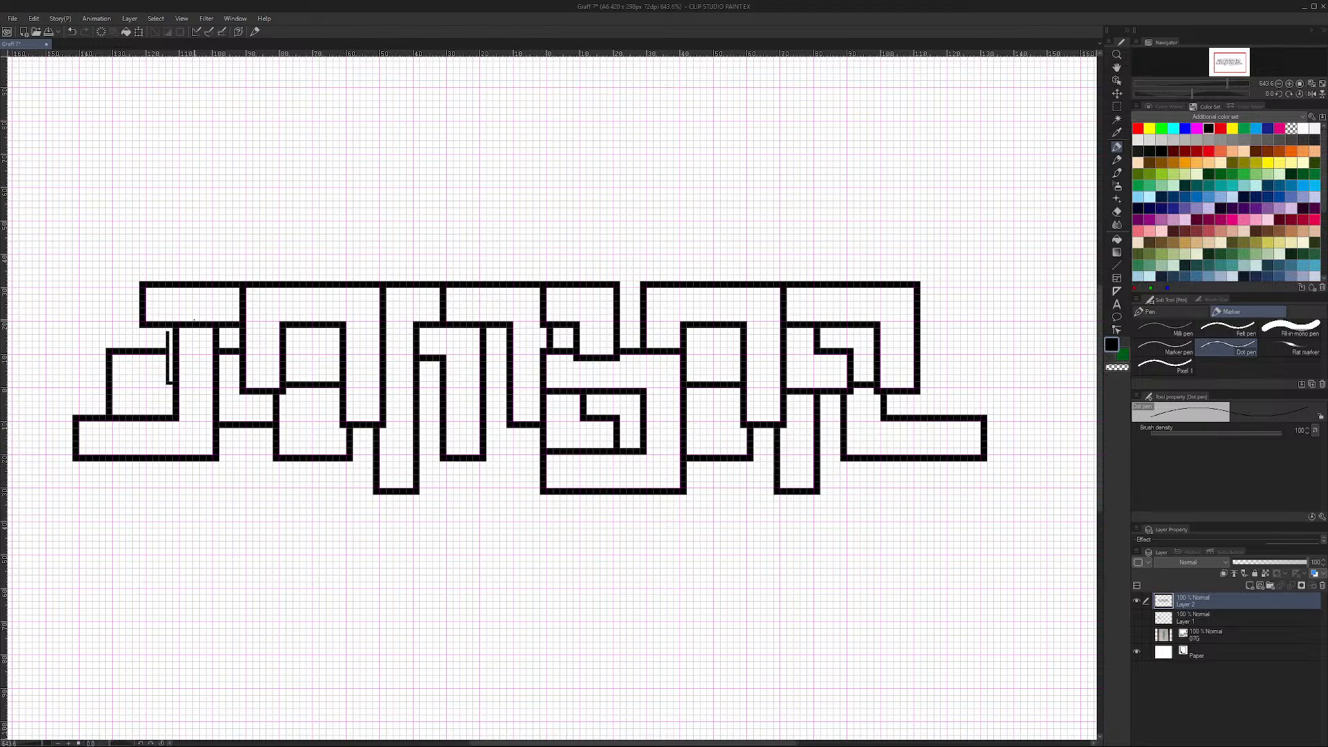
Step: Add a new layer, hide Layer 2, and handwrite "BACK IN 5!" with the Dot pen
{"action": "left_click", "coordinate": [1247, 587]}
{"action": "left_click", "coordinate": [1138, 619]}
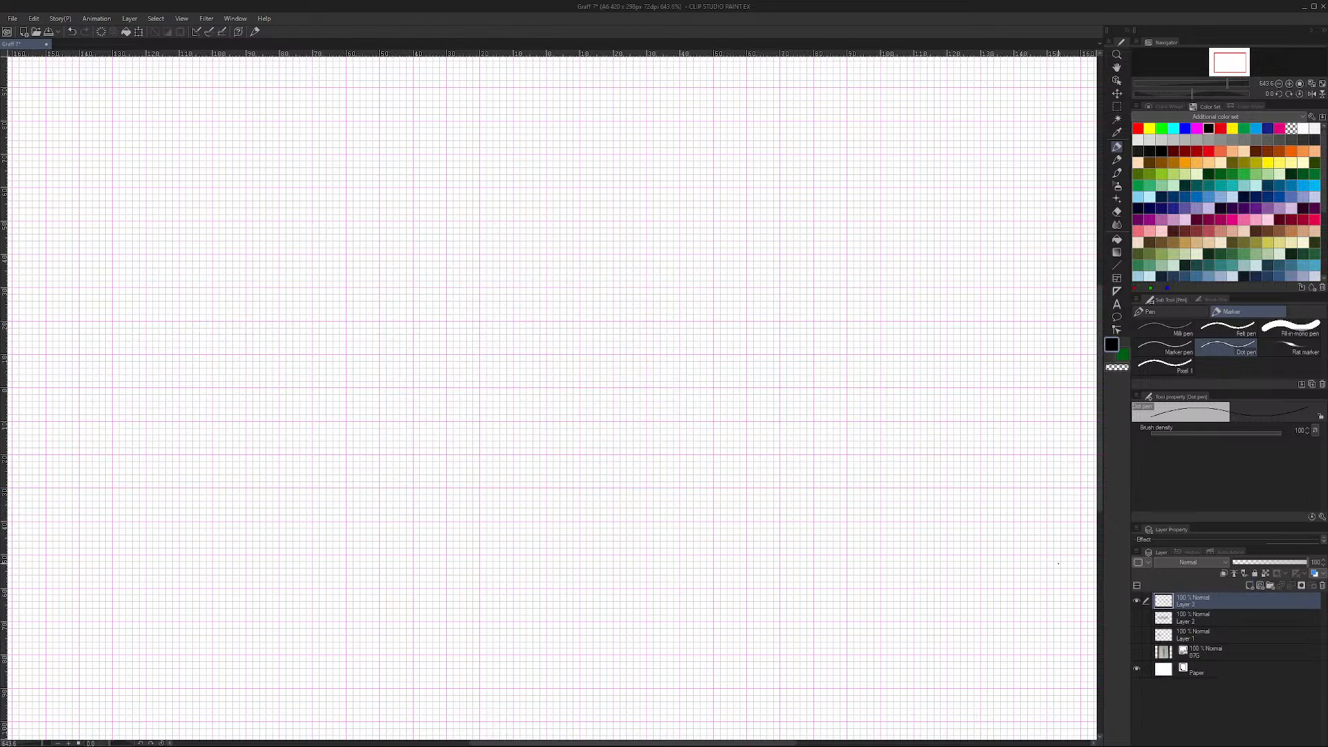
{"action": "mouse_move", "coordinate": [285, 237]}
{"action": "left_mouse_down"}
{"action": "mouse_move", "coordinate": [284, 289]}
{"action": "mouse_move", "coordinate": [295, 215]}
{"action": "mouse_move", "coordinate": [332, 275]}
{"action": "mouse_move", "coordinate": [364, 242]}
{"action": "mouse_move", "coordinate": [390, 308]}
{"action": "mouse_move", "coordinate": [393, 272]}
{"action": "left_mouse_up"}
{"action": "left_click_drag", "start_coordinate": [458, 239], "coordinate": [482, 289]}
{"action": "left_click_drag", "start_coordinate": [514, 232], "coordinate": [517, 306]}
{"action": "left_click_drag", "start_coordinate": [546, 225], "coordinate": [578, 299]}
{"action": "mouse_move", "coordinate": [661, 232]}
{"action": "left_mouse_down"}
{"action": "mouse_move", "coordinate": [662, 298]}
{"action": "mouse_move", "coordinate": [691, 239]}
{"action": "mouse_move", "coordinate": [735, 211]}
{"action": "left_mouse_up"}
{"action": "mouse_move", "coordinate": [897, 196]}
{"action": "left_mouse_down"}
{"action": "mouse_move", "coordinate": [863, 197]}
{"action": "mouse_move", "coordinate": [876, 285]}
{"action": "left_mouse_up"}
{"action": "left_click_drag", "start_coordinate": [989, 172], "coordinate": [981, 234]}
{"action": "left_click", "coordinate": [992, 289]}
Step: Handwrite "TOILET" below the first line and underline it twice
{"action": "left_click_drag", "start_coordinate": [327, 486], "coordinate": [406, 426]}
{"action": "left_click_drag", "start_coordinate": [358, 457], "coordinate": [361, 560]}
{"action": "mouse_move", "coordinate": [446, 484]}
{"action": "left_mouse_down"}
{"action": "mouse_move", "coordinate": [432, 532]}
{"action": "mouse_move", "coordinate": [448, 487]}
{"action": "left_mouse_up"}
{"action": "left_click_drag", "start_coordinate": [520, 468], "coordinate": [518, 551]}
{"action": "left_click_drag", "start_coordinate": [557, 462], "coordinate": [596, 541]}
{"action": "mouse_move", "coordinate": [647, 467]}
{"action": "left_mouse_down"}
{"action": "mouse_move", "coordinate": [670, 541]}
{"action": "mouse_move", "coordinate": [699, 446]}
{"action": "left_mouse_up"}
{"action": "mouse_move", "coordinate": [640, 501]}
{"action": "left_mouse_down"}
{"action": "mouse_move", "coordinate": [686, 452]}
{"action": "mouse_move", "coordinate": [772, 543]}
{"action": "left_mouse_up"}
{"action": "left_click_drag", "start_coordinate": [450, 617], "coordinate": [666, 595]}
{"action": "left_click_drag", "start_coordinate": [483, 648], "coordinate": [652, 625]}
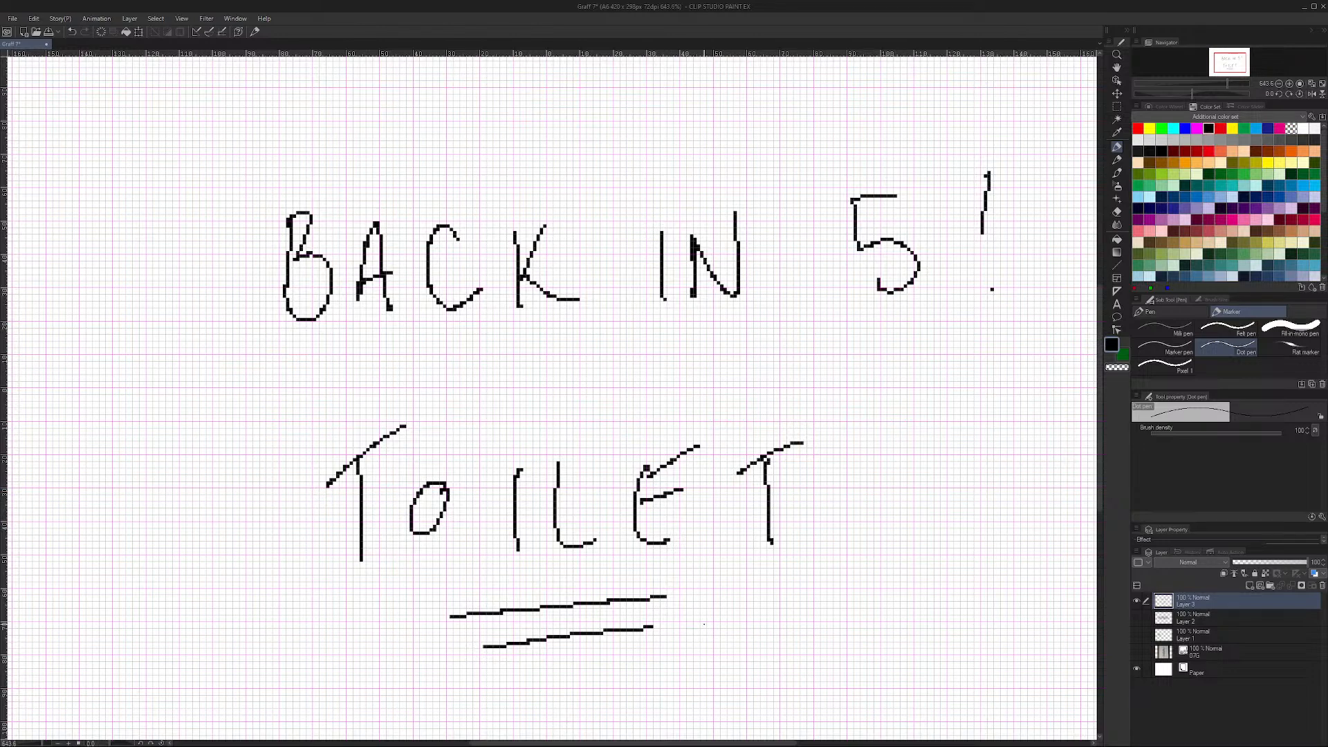
Step: Hide the handwritten note on Layer 3 and show Layer 2 together with the scanned sketch layer
{"action": "left_click", "coordinate": [1136, 600]}
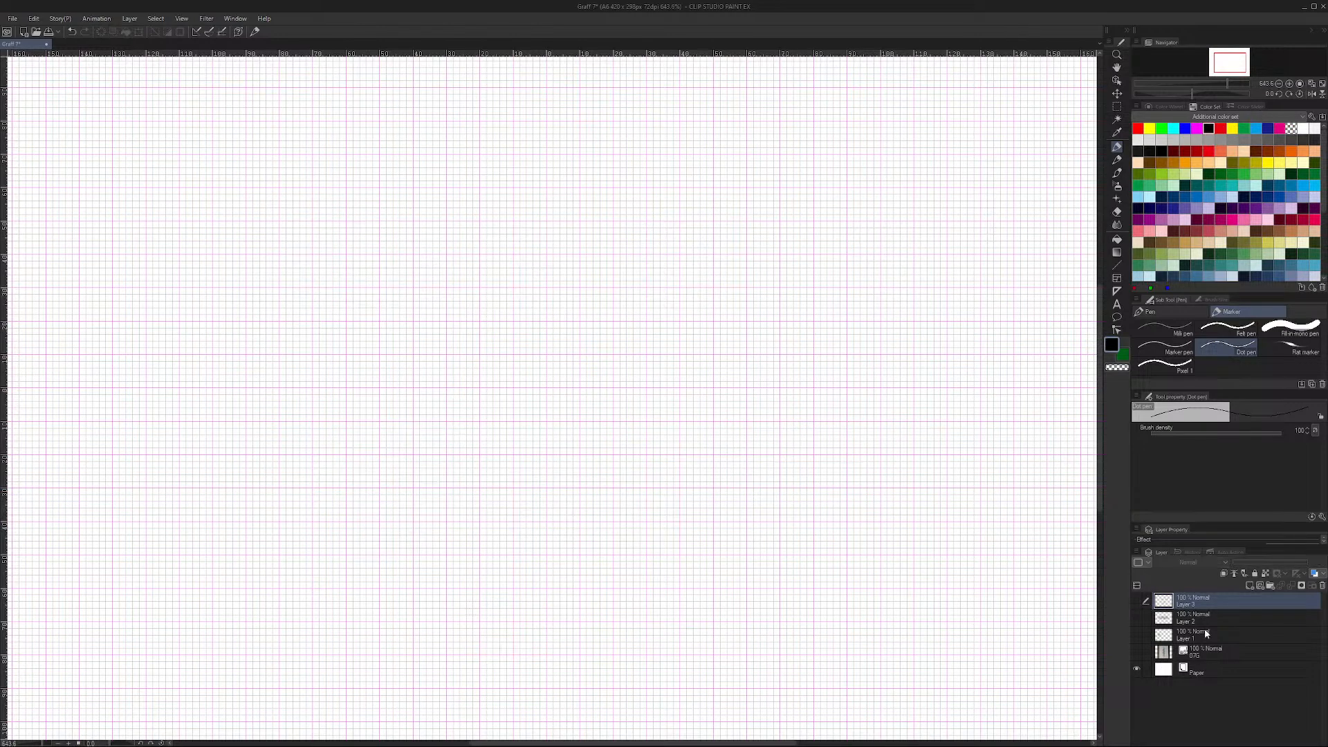
{"action": "left_click", "coordinate": [1138, 616]}
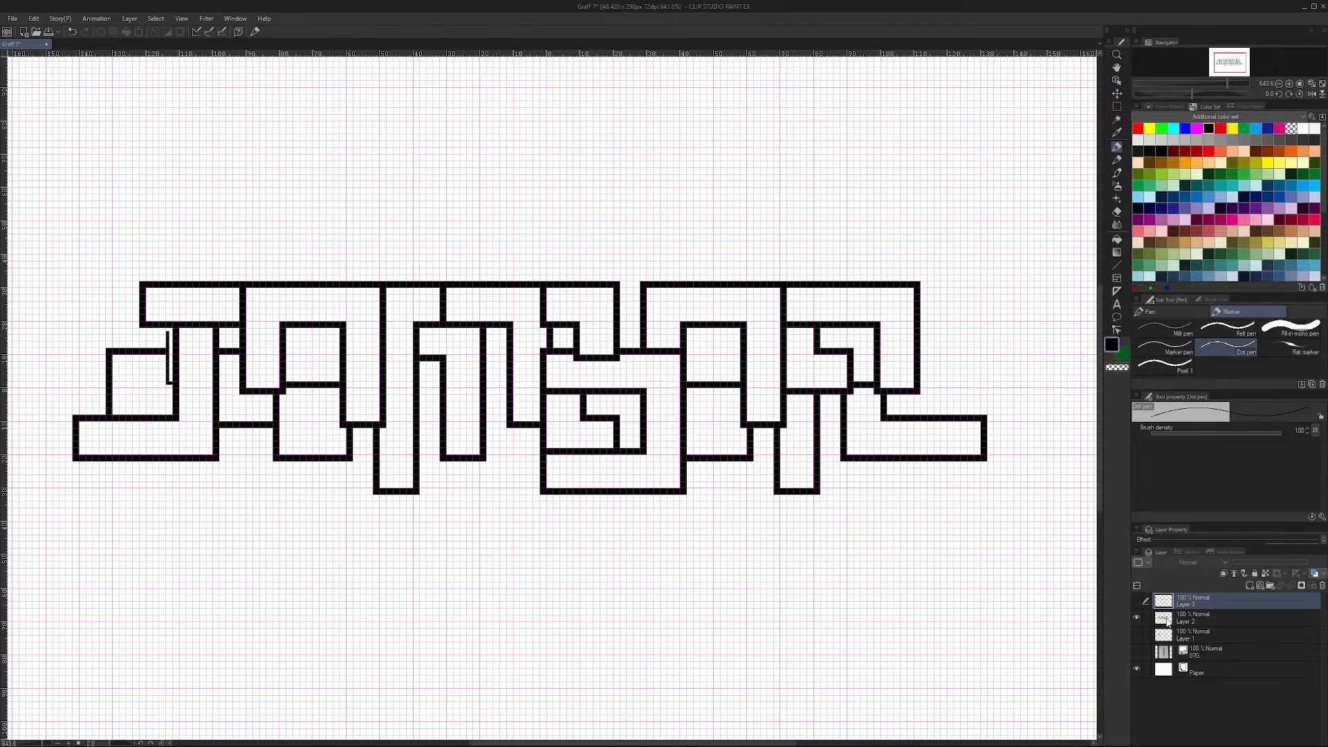
{"action": "left_click", "coordinate": [1138, 651]}
{"action": "left_click", "coordinate": [1137, 649]}
{"action": "left_click", "coordinate": [1136, 651]}
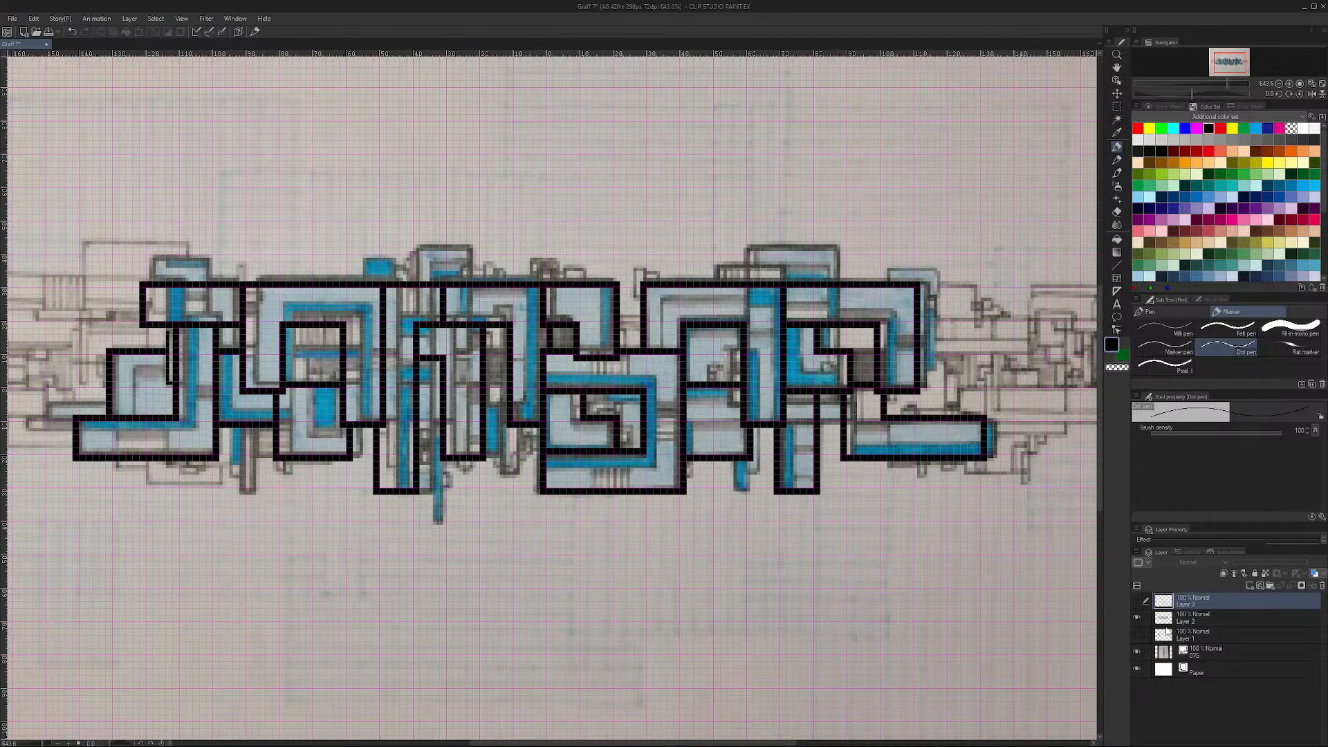
Step: Compare the scanned sketch with and without the Layer 2 outlines, and hide the sketch again
{"action": "left_click", "coordinate": [1136, 618]}
{"action": "left_click", "coordinate": [1137, 618]}
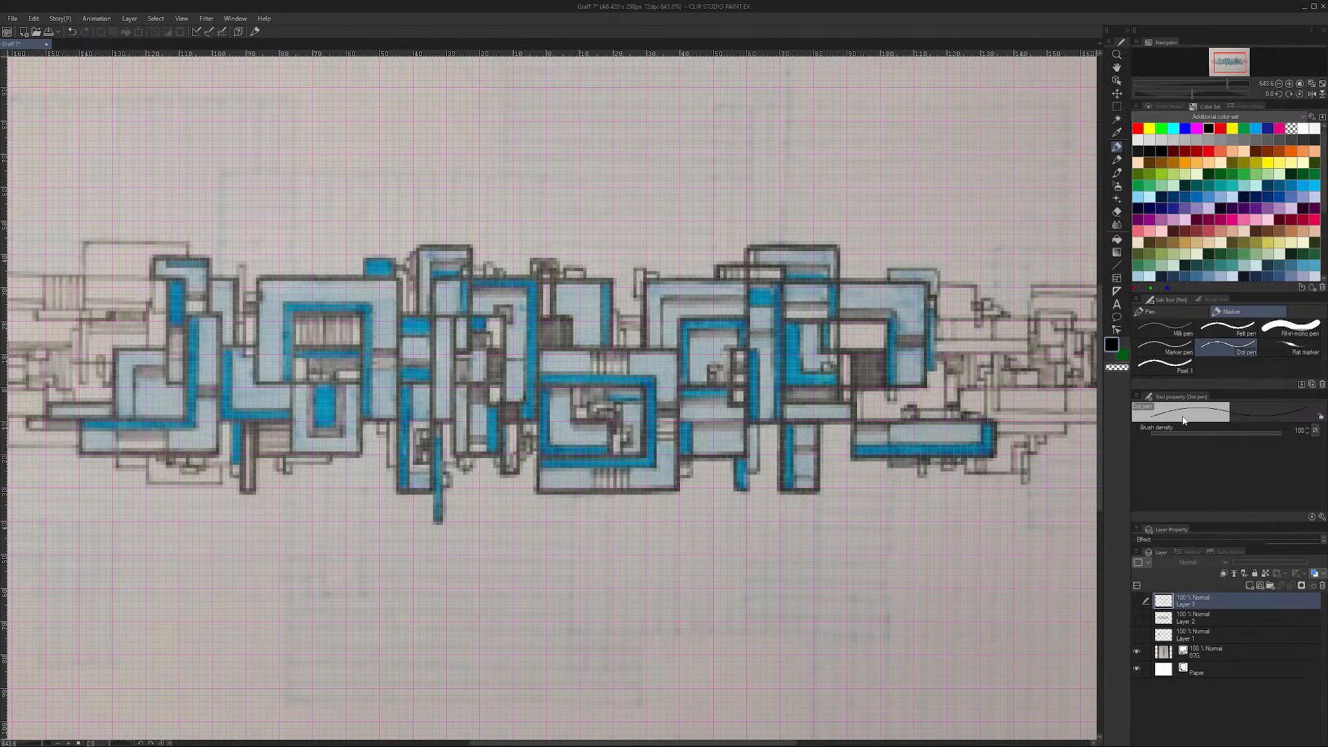
{"action": "left_click", "coordinate": [1137, 618]}
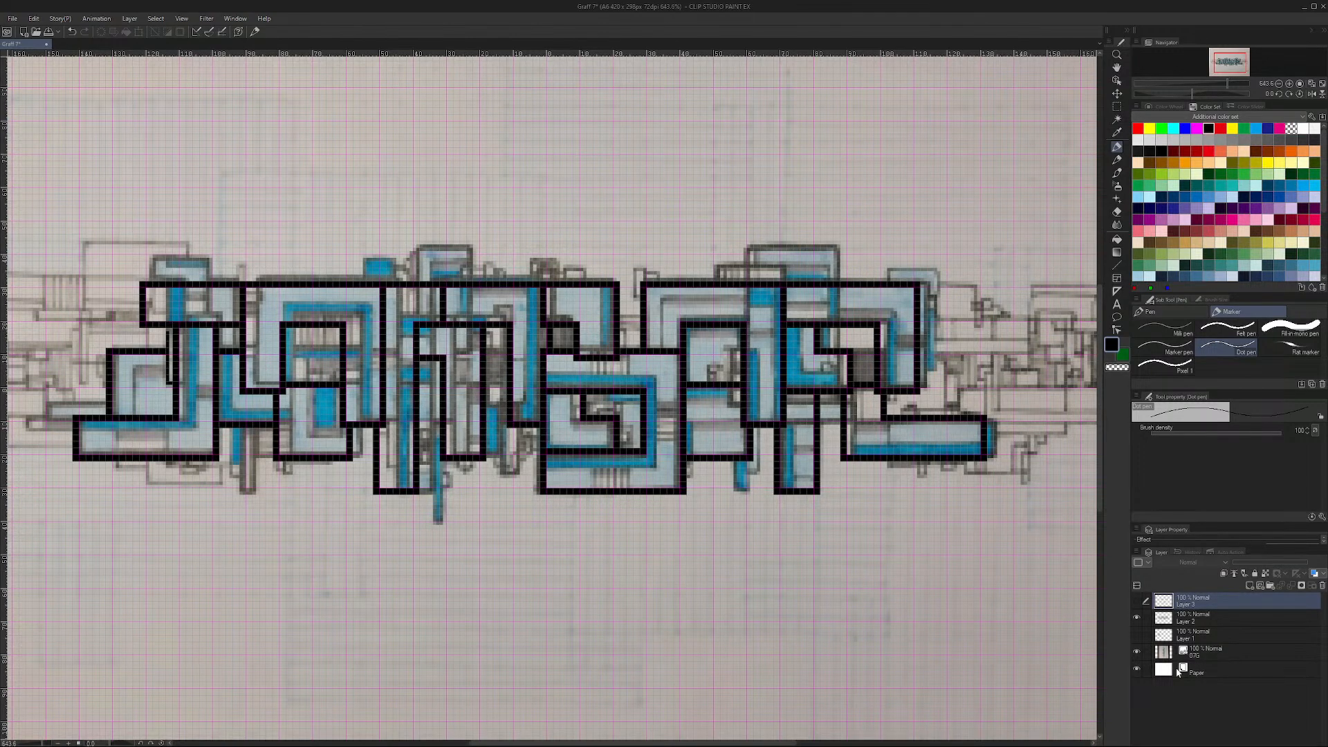
{"action": "key", "text": "u"}
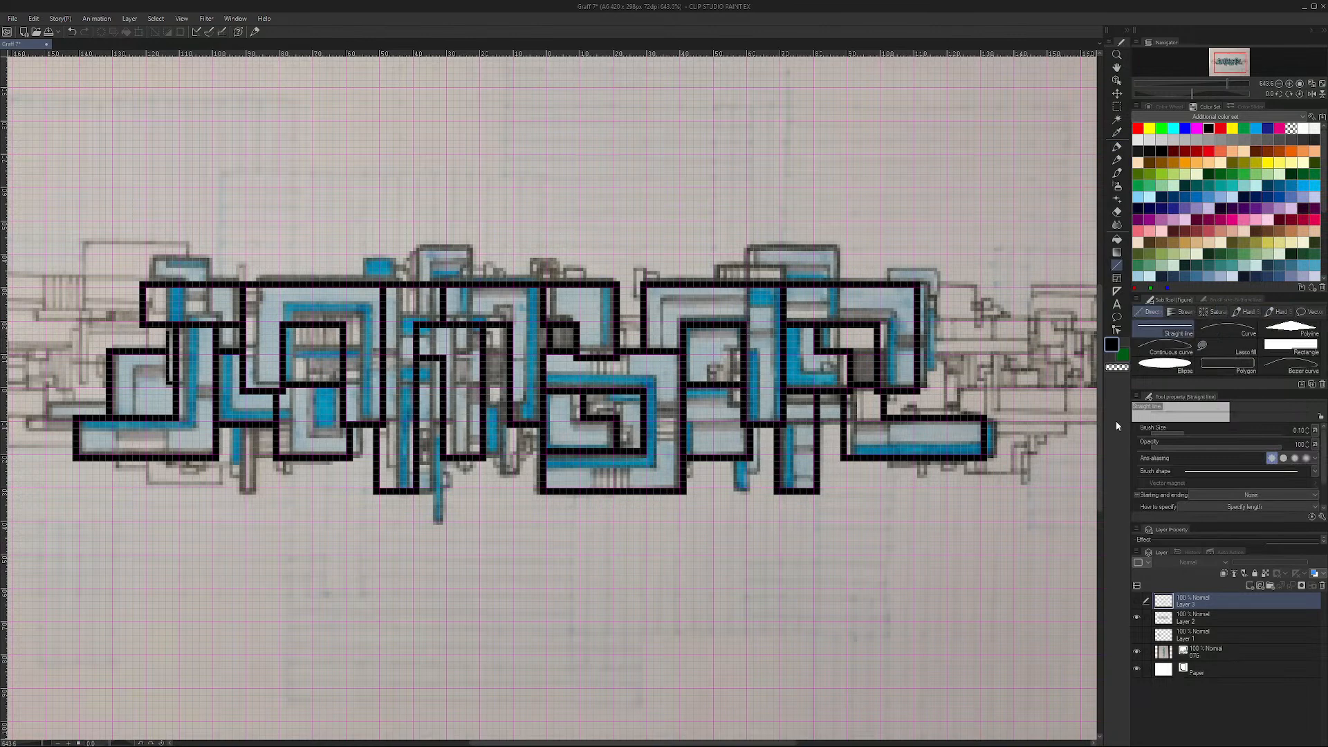
{"action": "left_click", "coordinate": [1136, 651]}
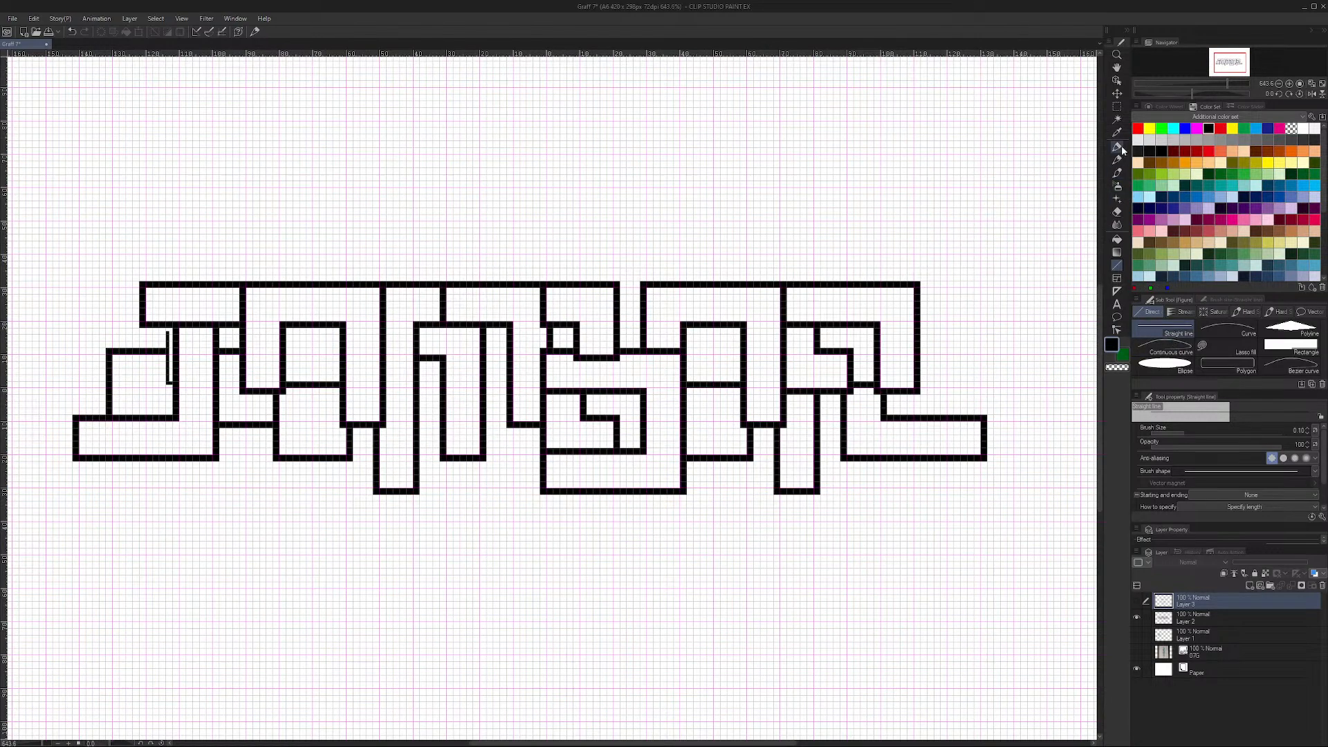
Step: Make Layer 2 the active layer with the Dot pen as the drawing tool
{"action": "left_click", "coordinate": [1117, 106]}
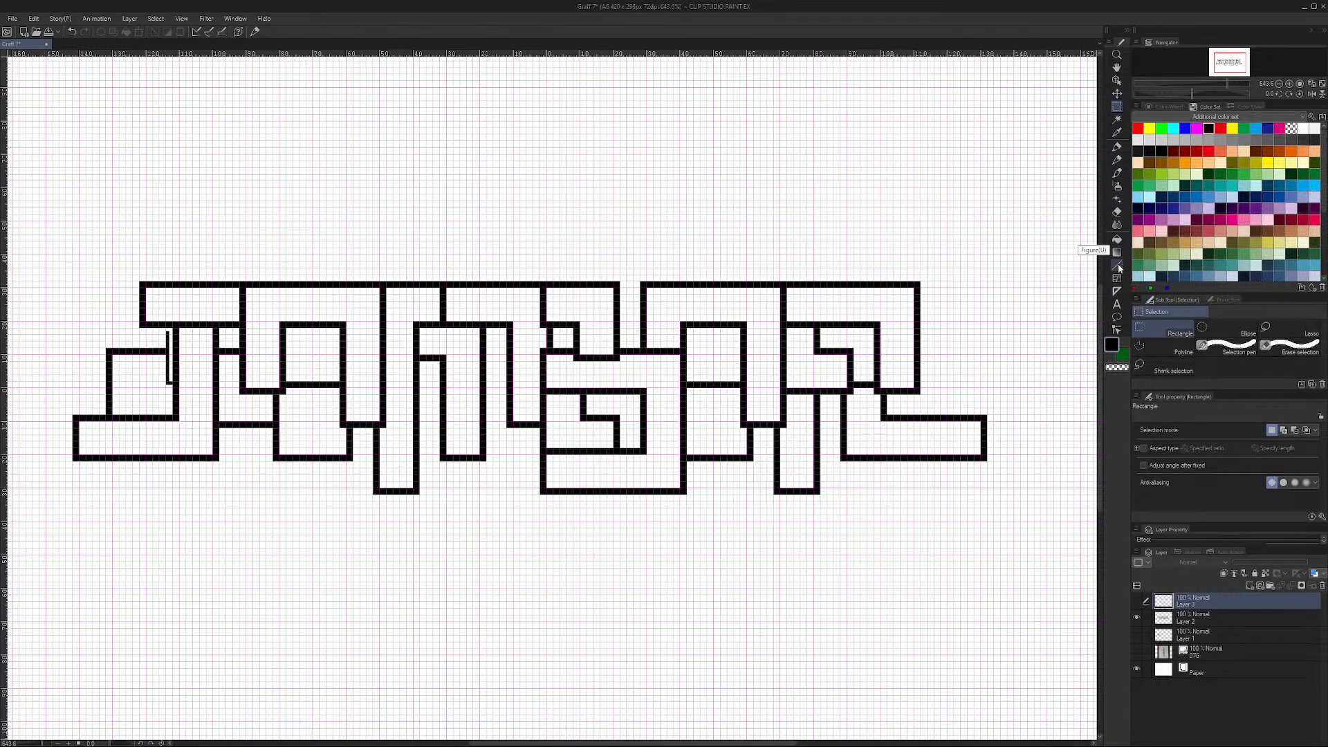
{"action": "left_click", "coordinate": [1116, 146]}
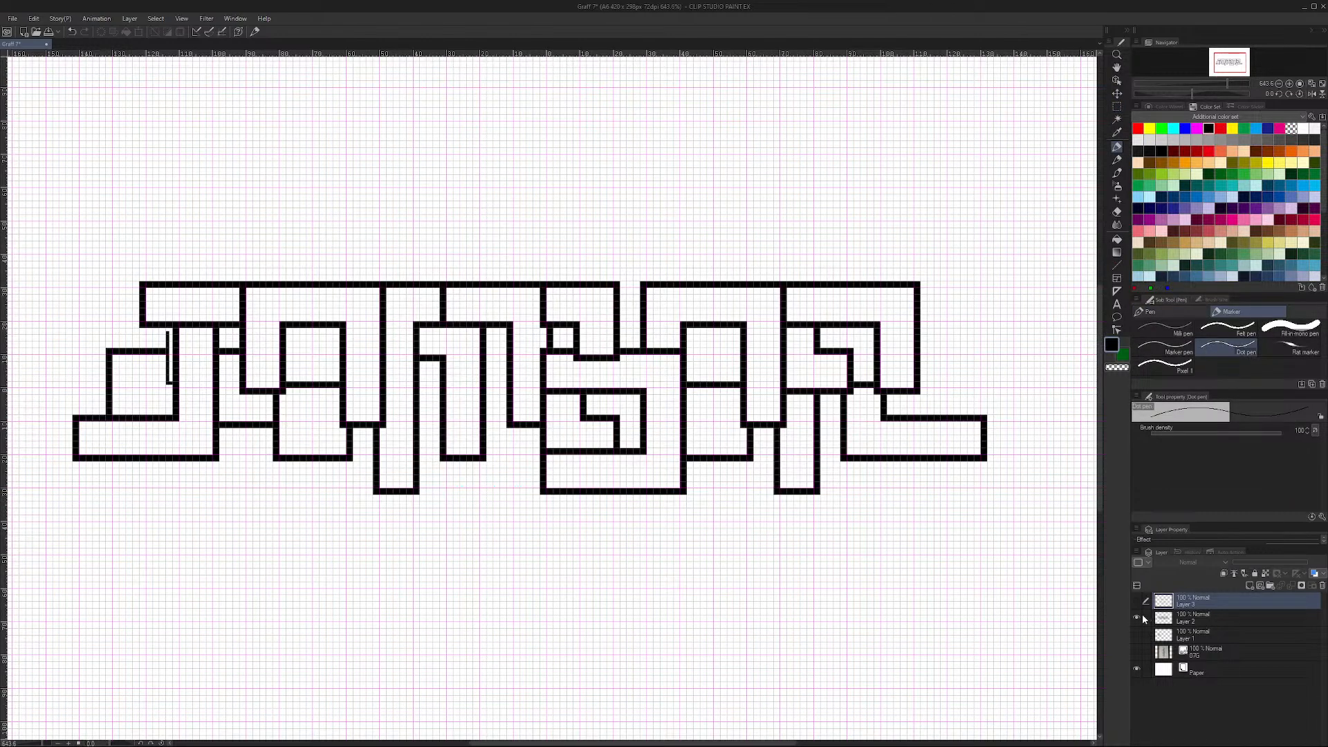
{"action": "left_click", "coordinate": [1136, 615]}
{"action": "left_click", "coordinate": [1136, 615]}
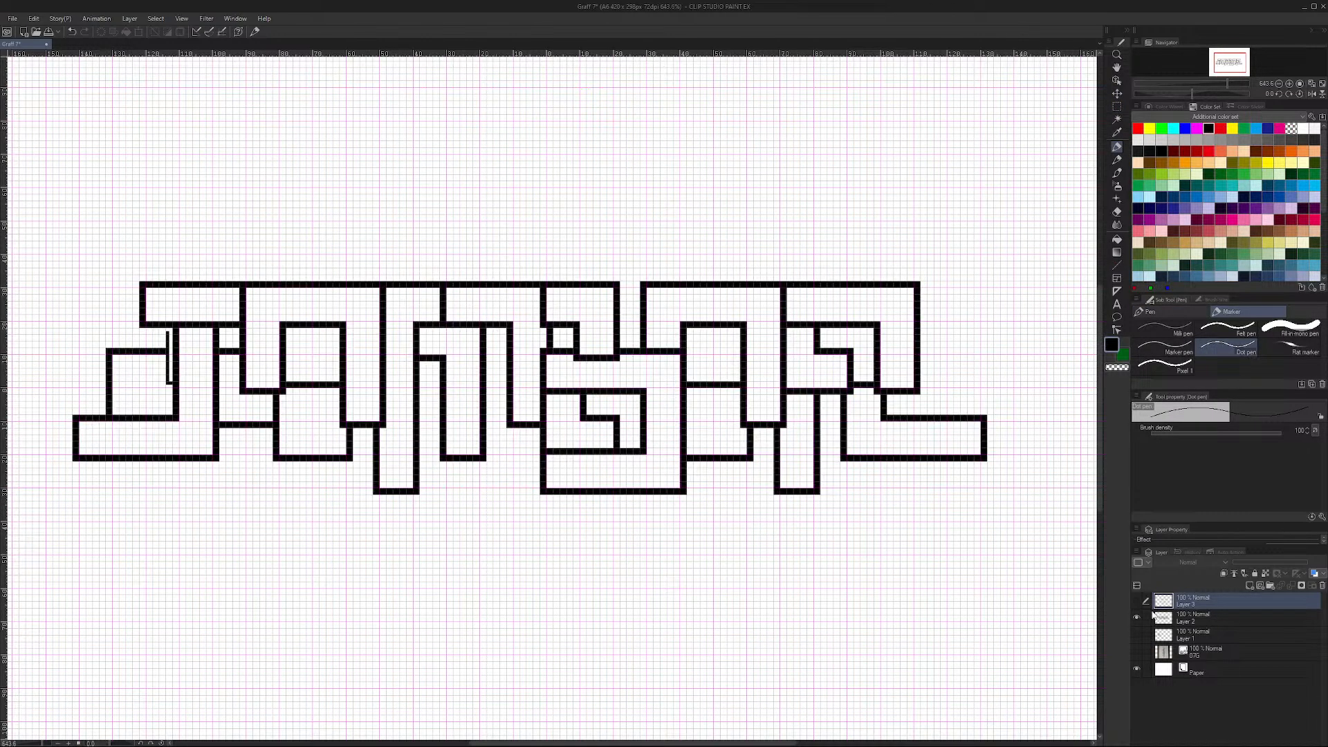
{"action": "left_click", "coordinate": [1237, 621]}
{"action": "mouse_move", "coordinate": [196, 263]}
{"action": "left_mouse_down"}
{"action": "mouse_move", "coordinate": [178, 356]}
{"action": "mouse_move", "coordinate": [238, 281]}
{"action": "mouse_move", "coordinate": [200, 284]}
{"action": "left_mouse_up"}
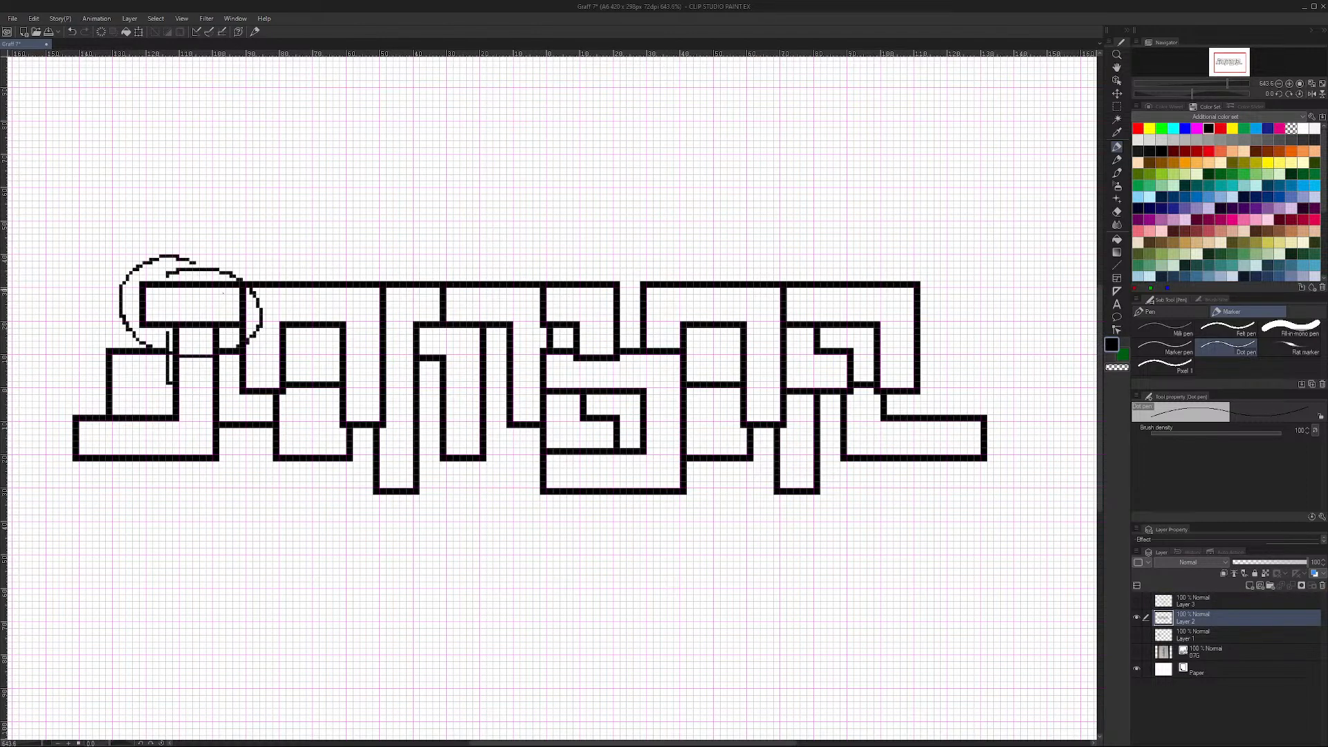
{"action": "key", "text": "ctrl+z"}
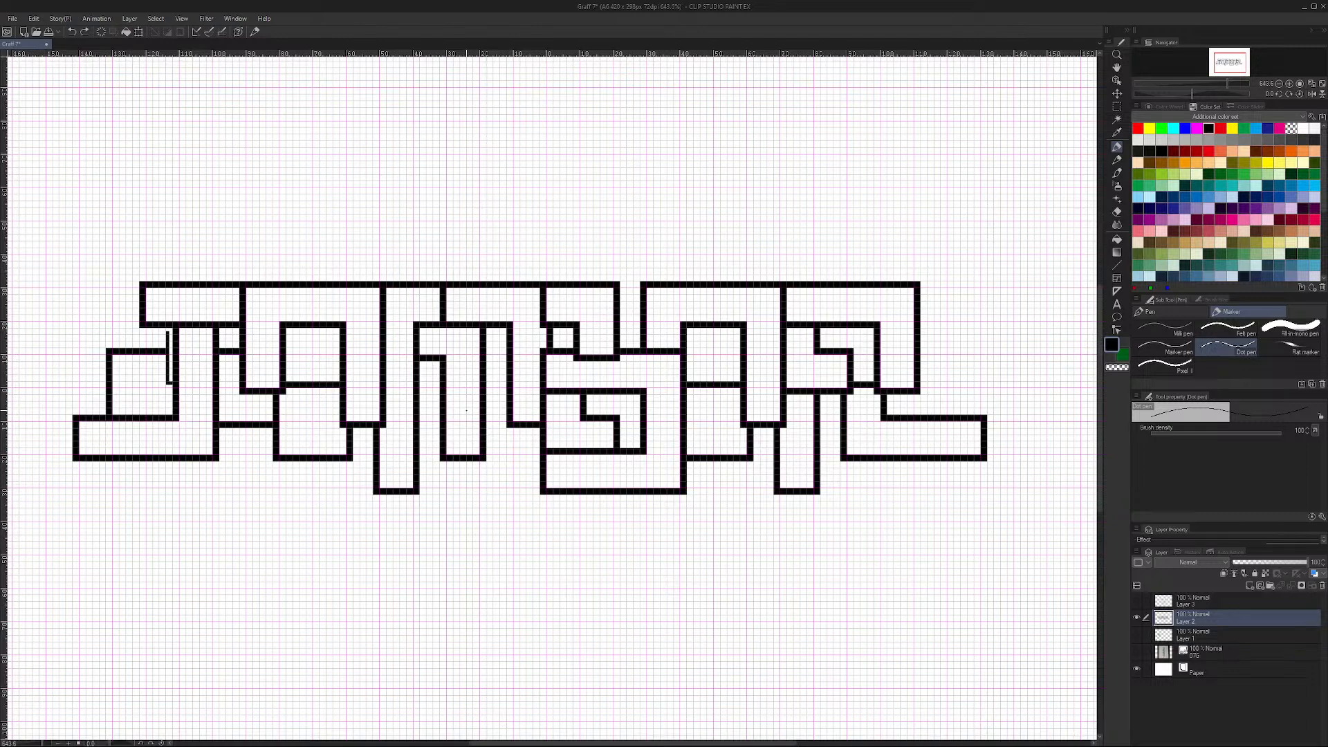
{"action": "mouse_move", "coordinate": [545, 181]}
{"action": "left_mouse_down"}
{"action": "mouse_move", "coordinate": [522, 195]}
{"action": "mouse_move", "coordinate": [566, 182]}
{"action": "left_mouse_up"}
{"action": "key", "text": "ctrl+z"}
{"action": "key", "text": "ctrl+z"}
Step: Delete the part of the upper bar's lower edge that crosses the first letter's stem, and clear the selection
{"action": "left_click", "coordinate": [1116, 106]}
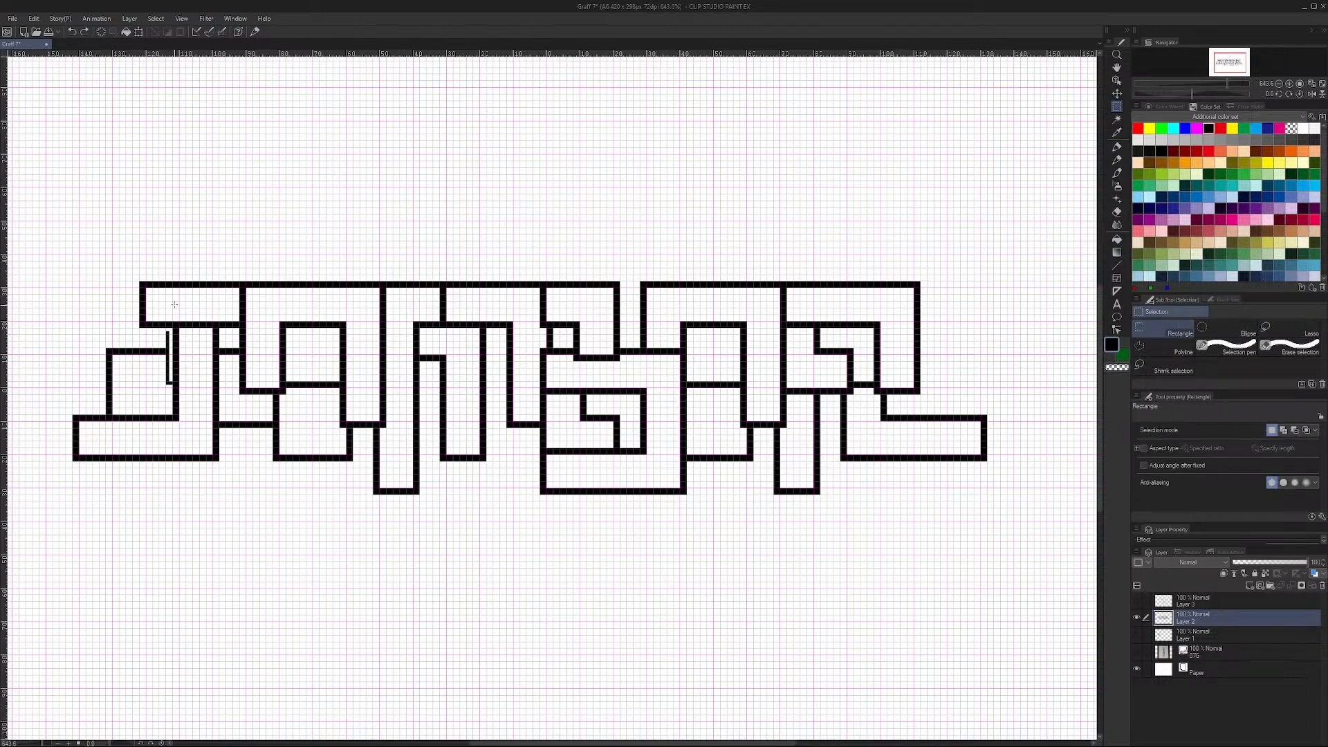
{"action": "left_click_drag", "start_coordinate": [170, 314], "coordinate": [226, 335]}
{"action": "key", "text": "Delete"}
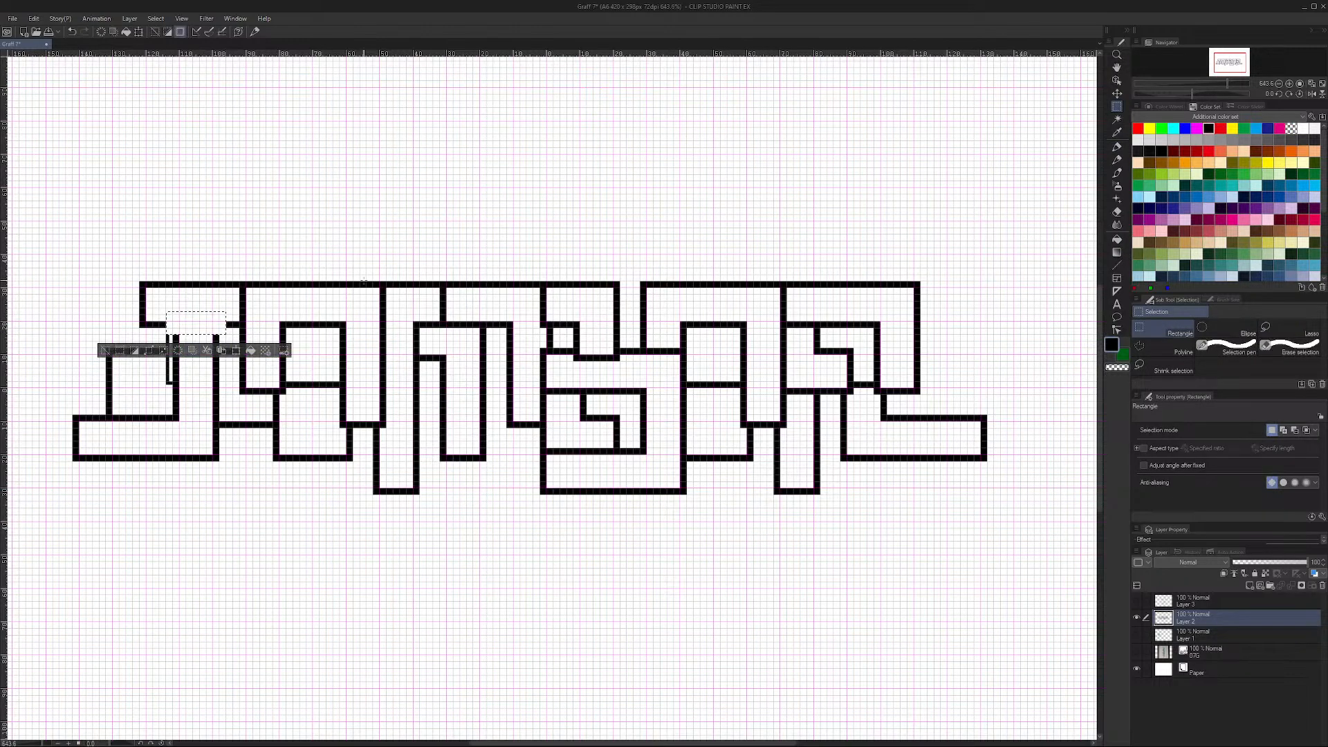
{"action": "key", "text": "ctrl+d"}
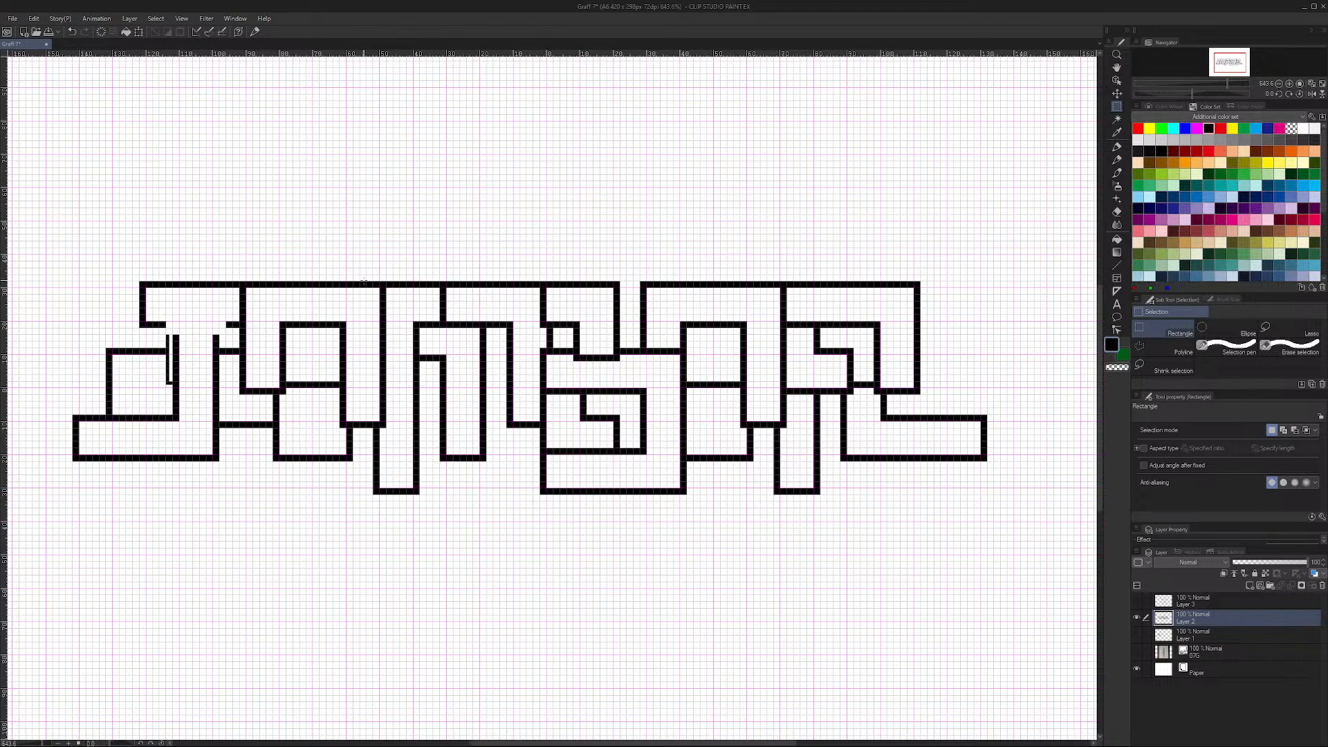
Step: Redraw the closed upper end of the first letter's stem overlapping the horizontal bar with the Dot pen
{"action": "left_click", "coordinate": [1117, 146]}
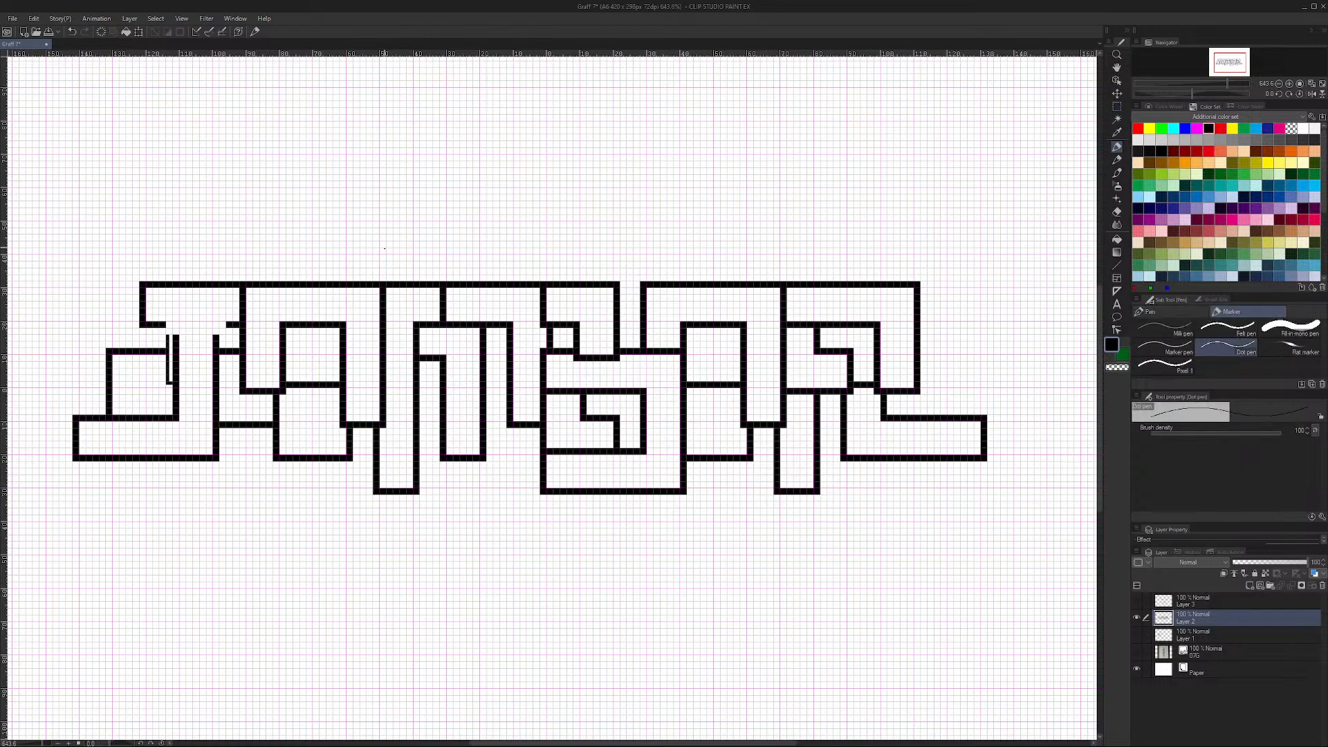
{"action": "mouse_move", "coordinate": [178, 337]}
{"action": "left_mouse_down"}
{"action": "mouse_move", "coordinate": [178, 323]}
{"action": "mouse_move", "coordinate": [215, 319]}
{"action": "left_mouse_up"}
{"action": "mouse_move", "coordinate": [90, 439]}
{"action": "left_mouse_down"}
{"action": "mouse_move", "coordinate": [145, 440]}
{"action": "mouse_move", "coordinate": [195, 387]}
{"action": "mouse_move", "coordinate": [201, 340]}
{"action": "left_mouse_up"}
{"action": "key", "text": "ctrl+z"}
Step: Delete the two horizontal connecting lines between the first letter's stem and the second letter
{"action": "left_click", "coordinate": [1116, 95]}
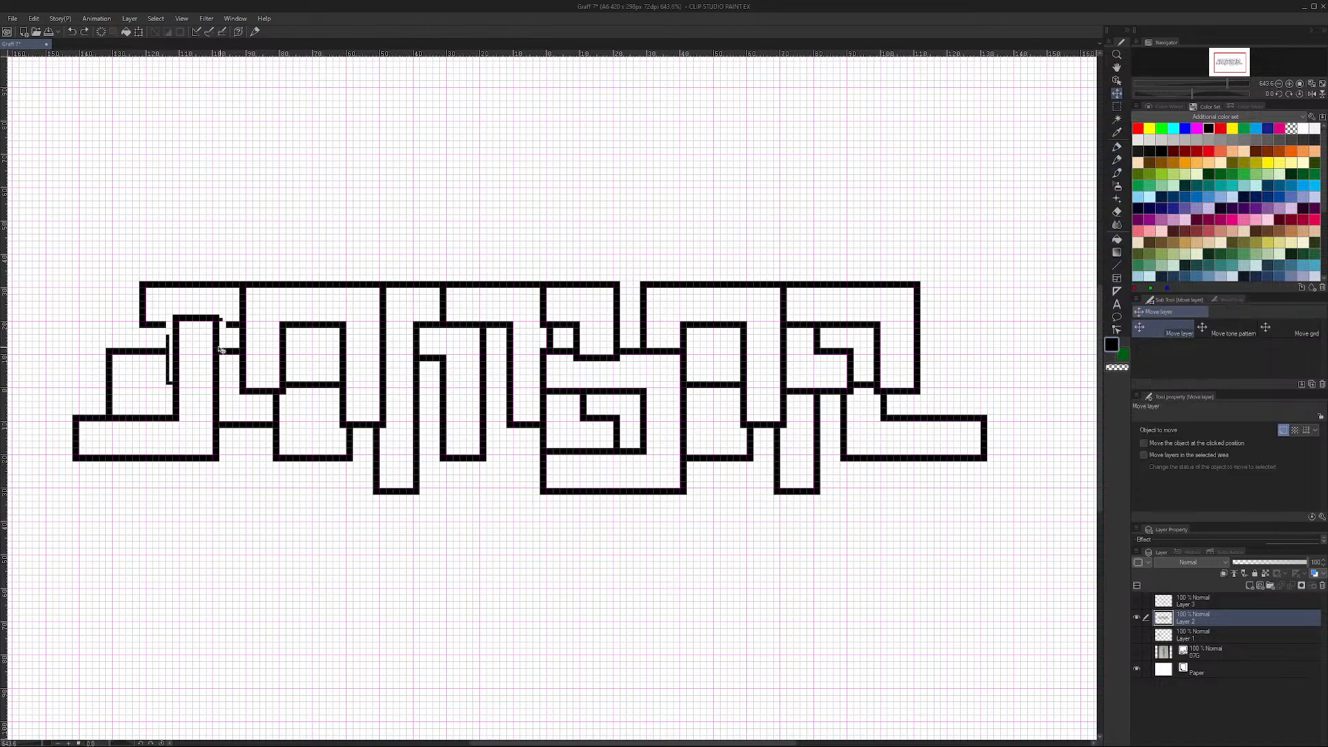
{"action": "key", "text": "m"}
{"action": "left_click_drag", "start_coordinate": [220, 343], "coordinate": [240, 440]}
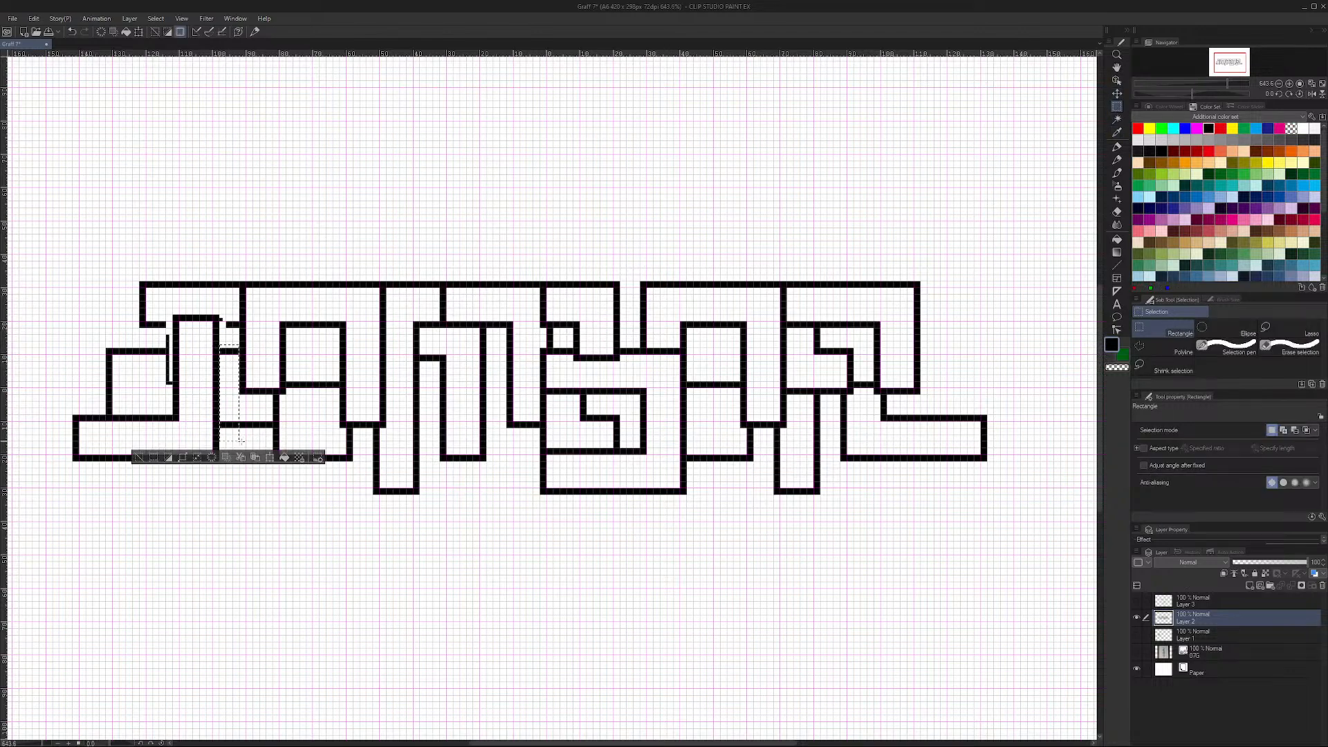
{"action": "key", "text": "Delete"}
{"action": "key", "text": "ctrl+d"}
{"action": "left_click_drag", "start_coordinate": [230, 418], "coordinate": [272, 444]}
{"action": "key", "text": "Delete"}
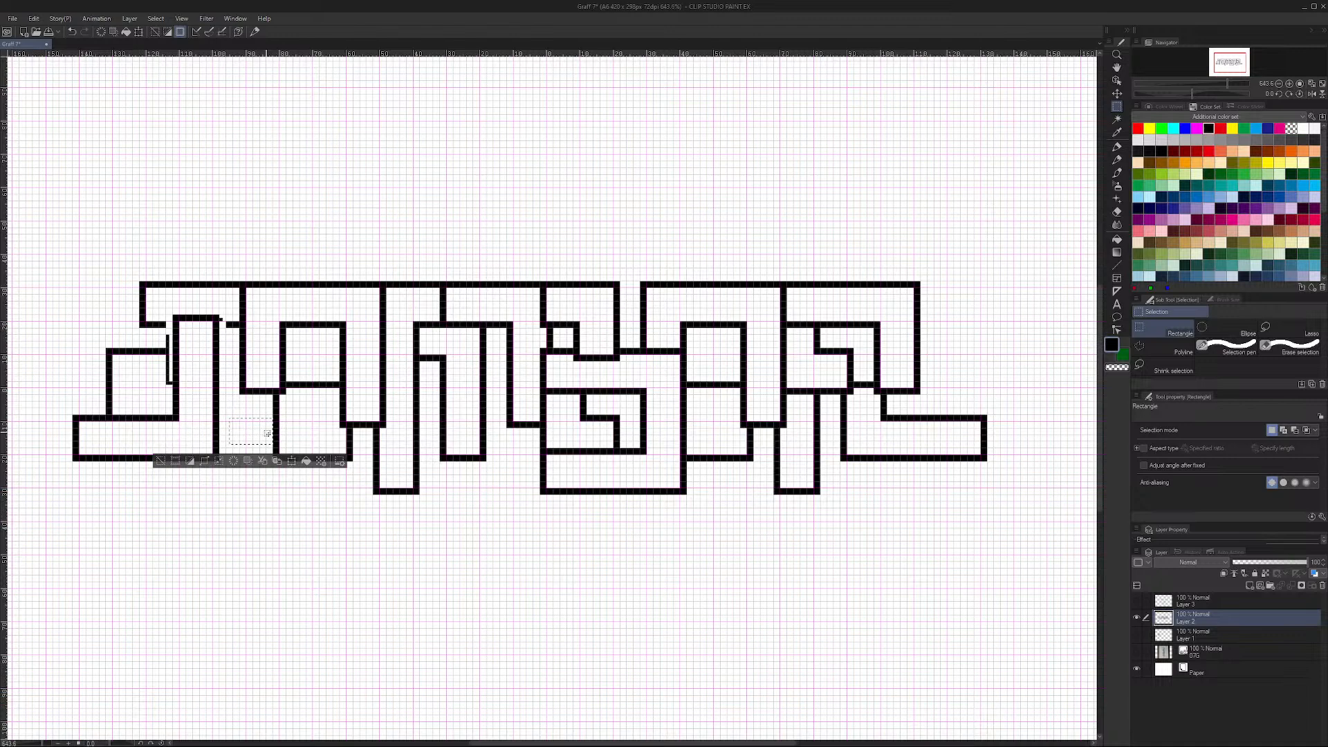
{"action": "key", "text": "ctrl+d"}
Step: Delete the leftover piece of the bar's lower edge between the first letter's stem and the second letter
{"action": "left_click_drag", "start_coordinate": [219, 308], "coordinate": [239, 343]}
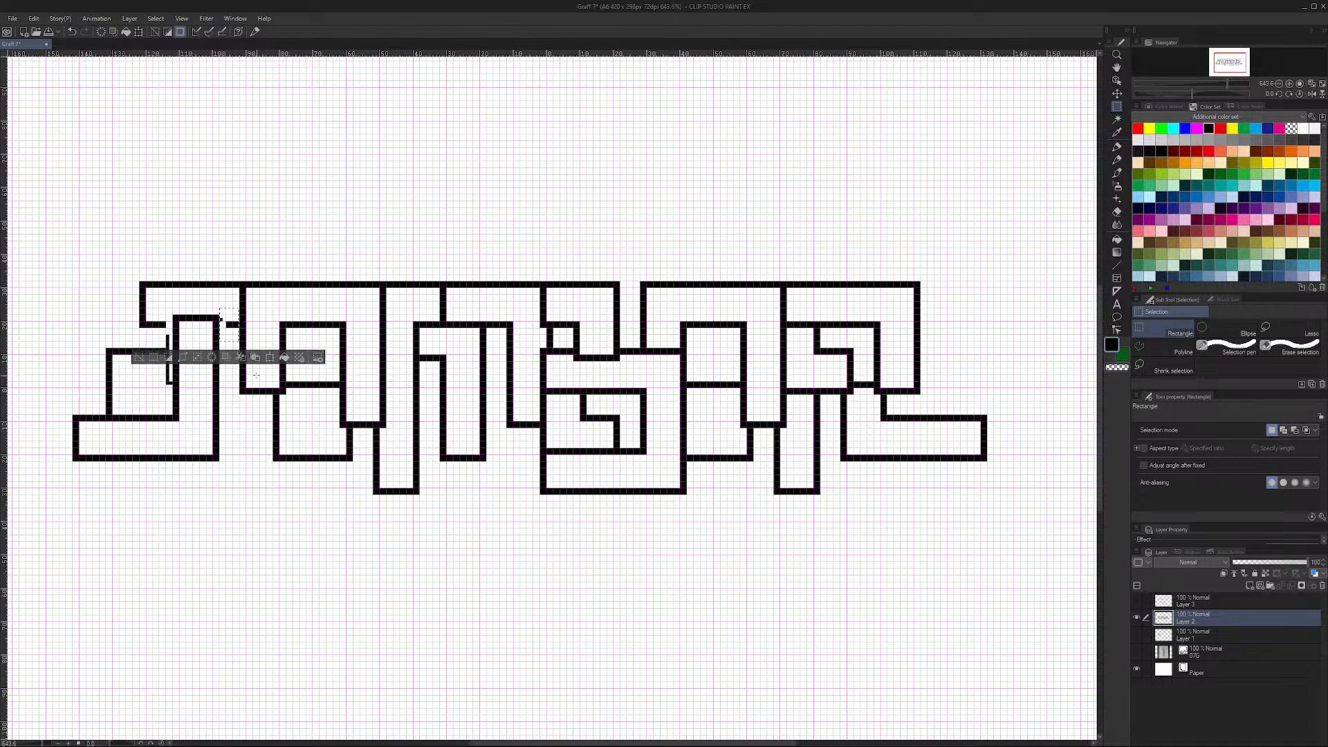
{"action": "left_click", "coordinate": [241, 357]}
{"action": "key", "text": "ctrl+d"}
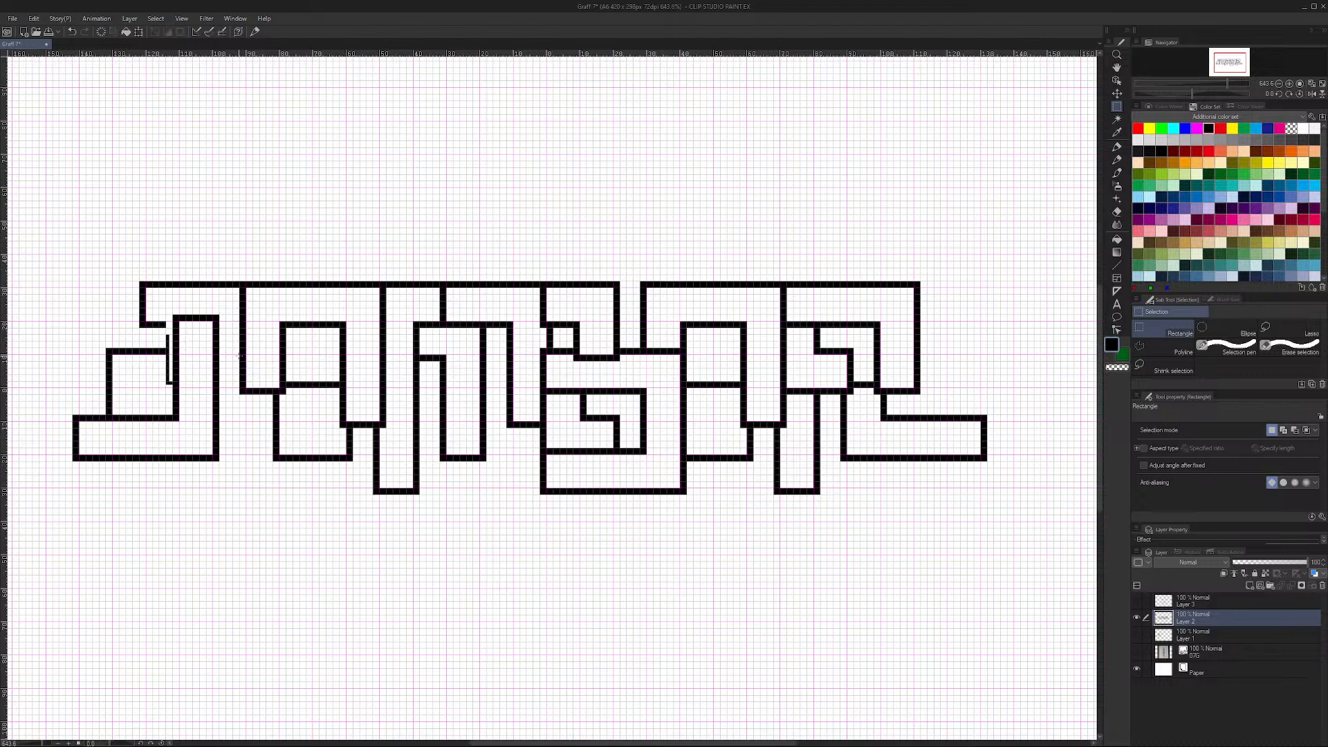
Step: Draw a straight connector from the first letter's stem to the second letter and join the bar's lower edge to the stem
{"action": "left_click", "coordinate": [1116, 265]}
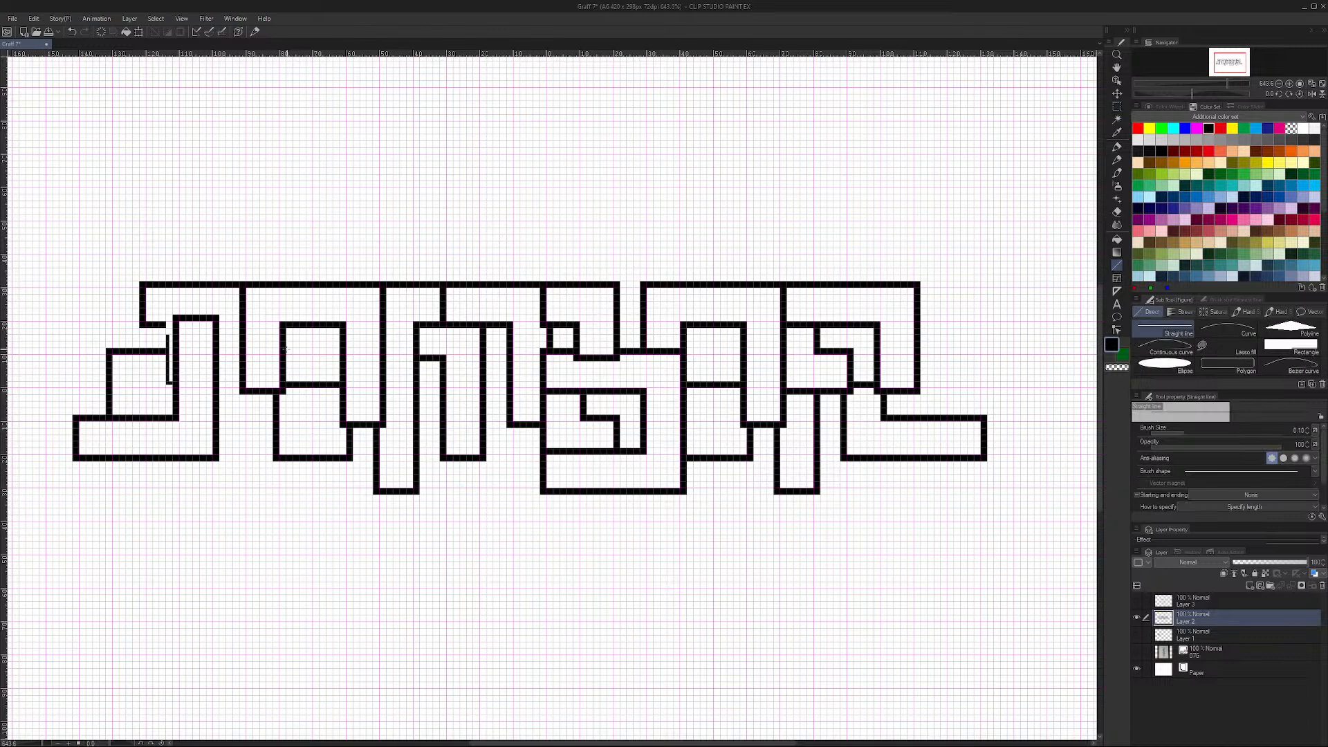
{"action": "left_click_drag", "start_coordinate": [218, 356], "coordinate": [242, 359]}
{"action": "left_click_drag", "start_coordinate": [166, 324], "coordinate": [177, 320]}
Step: Delete the stray vertical line beside the first letter's stem and extend the adjacent box's upper edge to the stem
{"action": "left_click", "coordinate": [1116, 106]}
{"action": "left_click_drag", "start_coordinate": [160, 332], "coordinate": [174, 388]}
{"action": "left_click", "coordinate": [162, 404]}
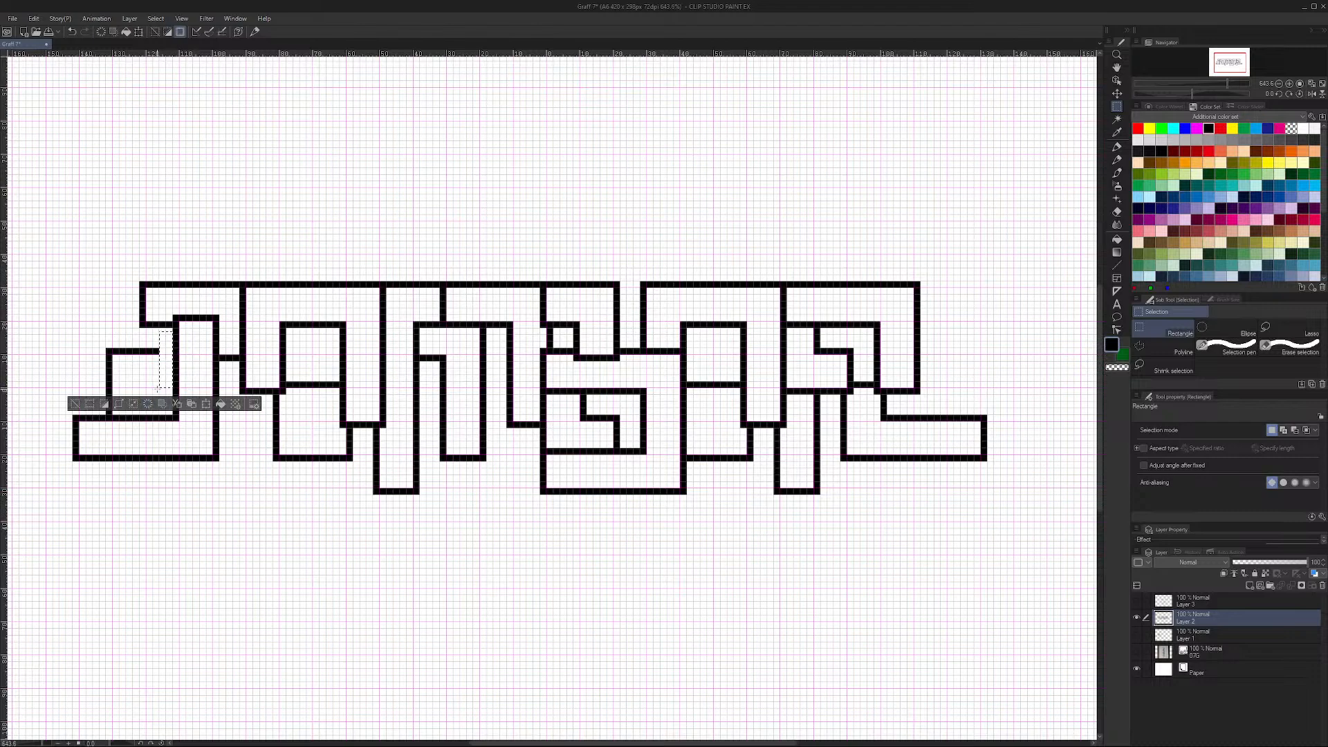
{"action": "left_click", "coordinate": [157, 389]}
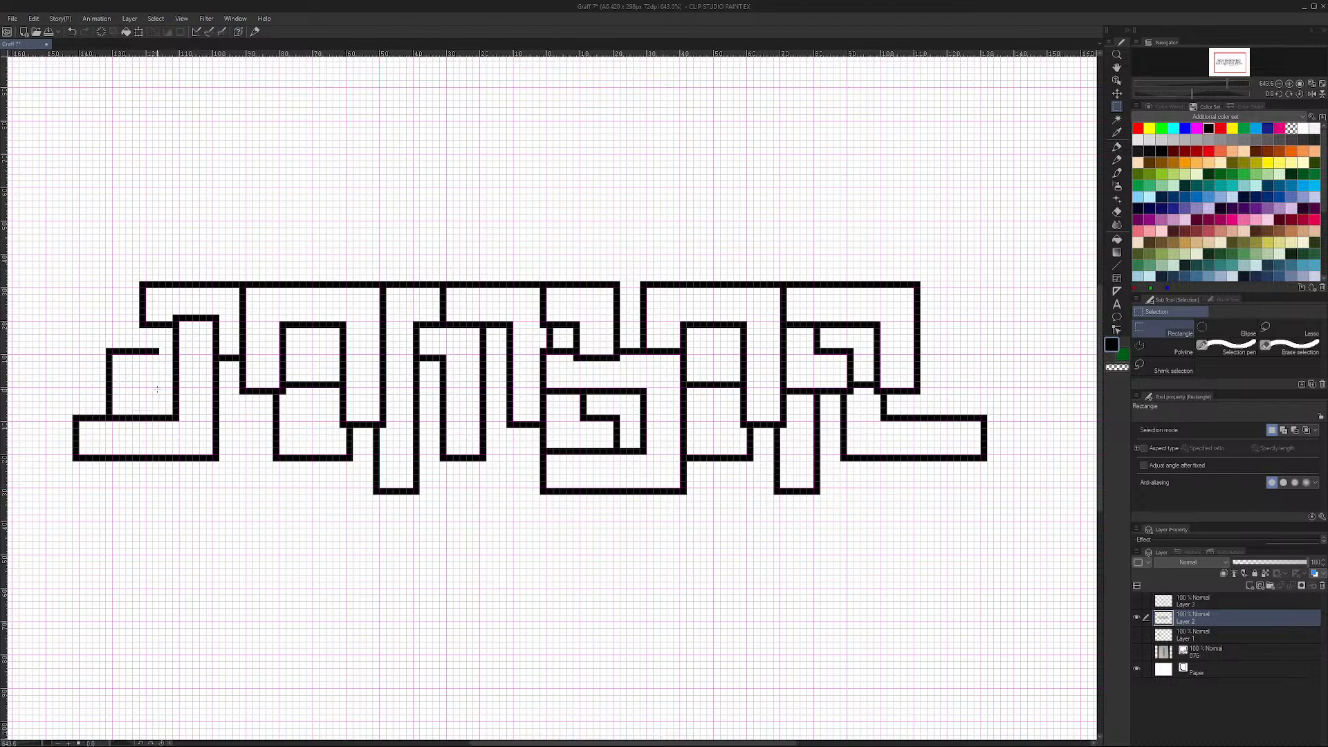
{"action": "left_click", "coordinate": [1116, 265]}
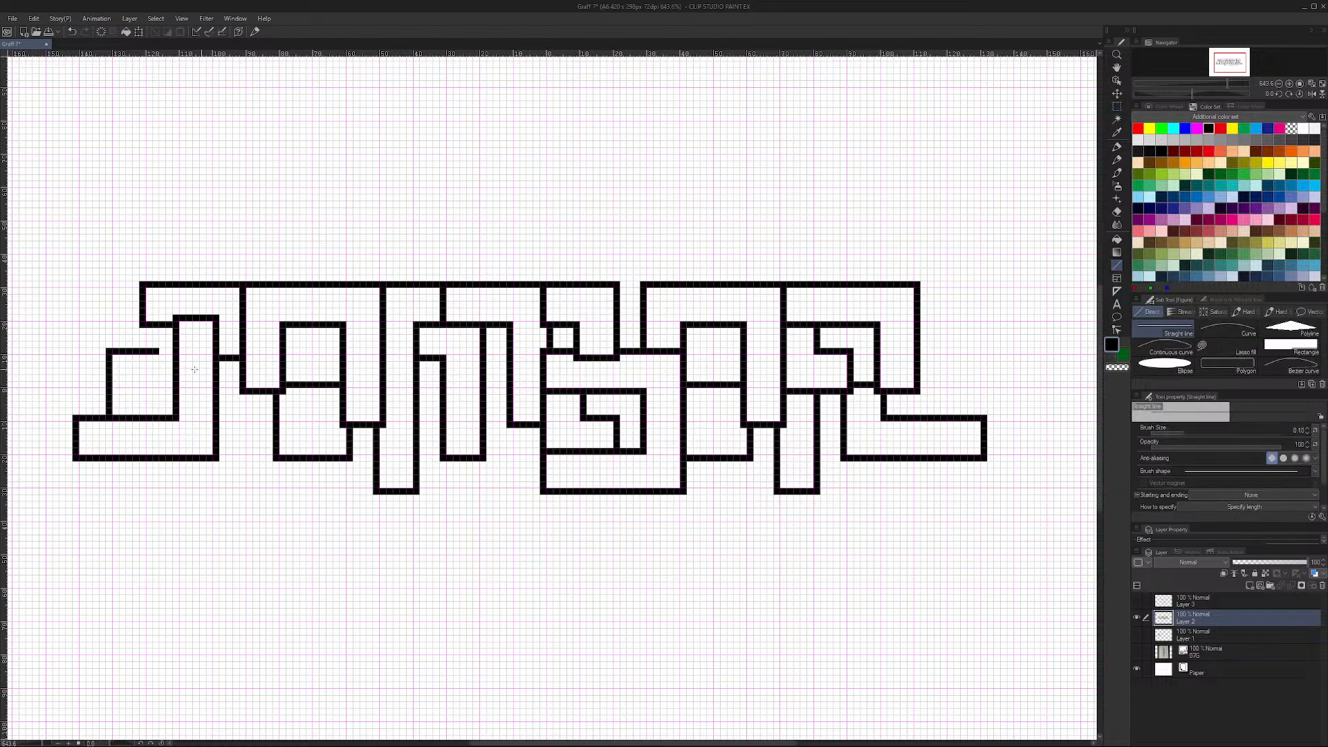
{"action": "left_click_drag", "start_coordinate": [159, 352], "coordinate": [176, 352]}
Step: Circle the open gap between the lower parts of the first and second letters freehand with the Dot pen
{"action": "left_click", "coordinate": [1116, 146]}
{"action": "mouse_move", "coordinate": [297, 406]}
{"action": "left_mouse_down"}
{"action": "mouse_move", "coordinate": [205, 421]}
{"action": "mouse_move", "coordinate": [283, 511]}
{"action": "mouse_move", "coordinate": [287, 400]}
{"action": "left_mouse_up"}
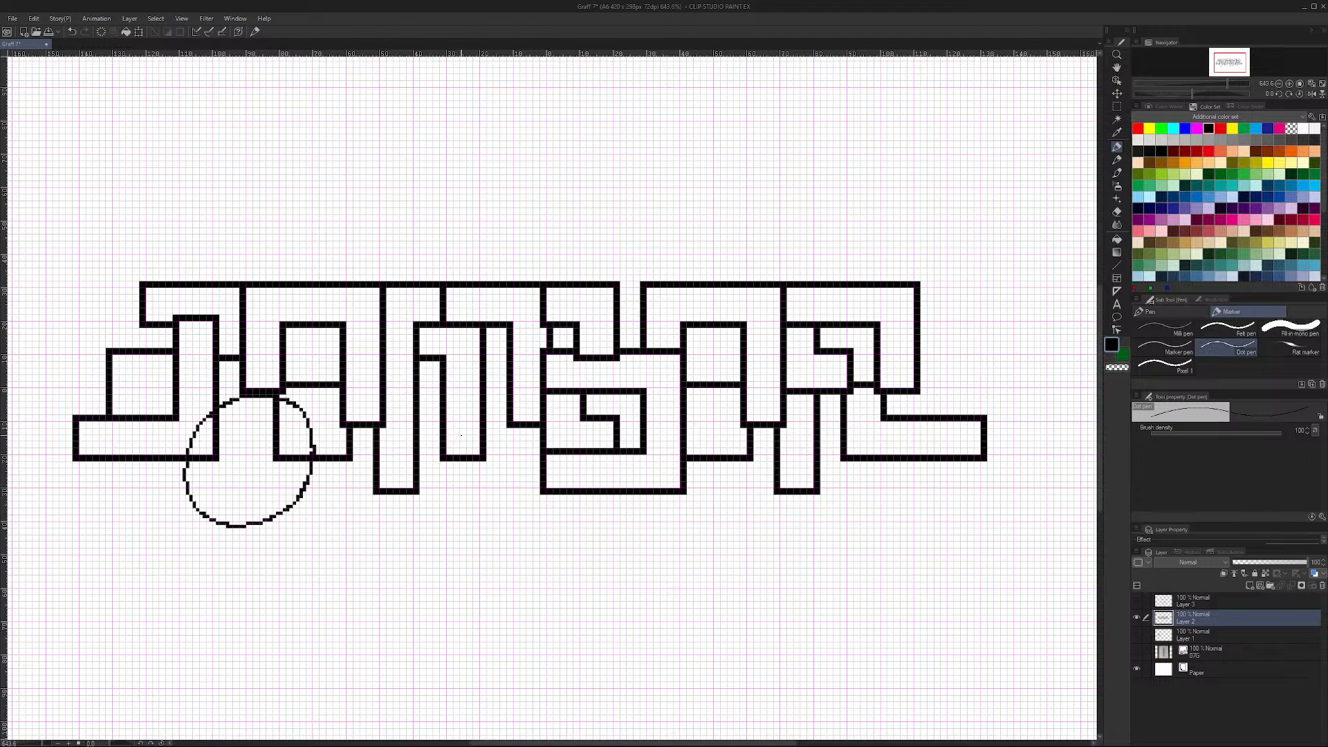
Step: Undo the freehand circle and outline a short leg with thick straight lines in the gap beside the second letter's lower box
{"action": "key", "text": "ctrl+z"}
{"action": "left_click", "coordinate": [1116, 265]}
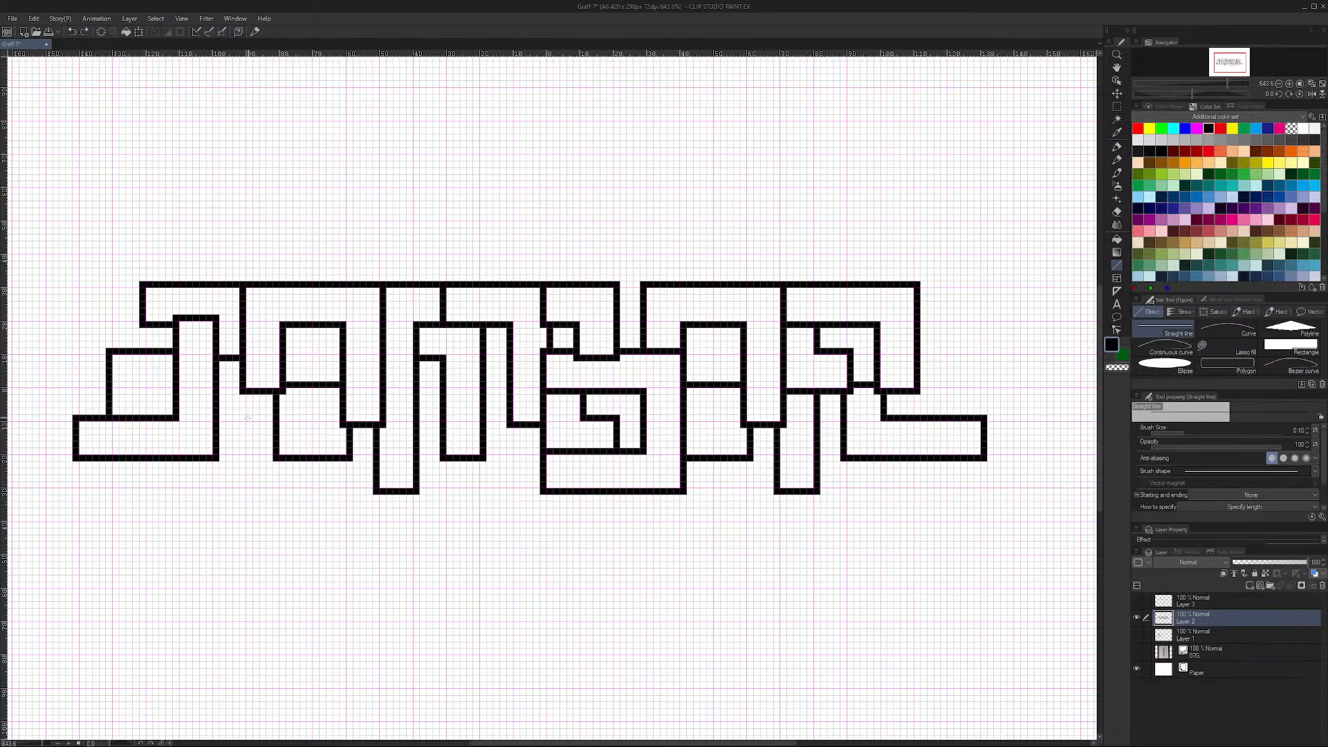
{"action": "left_click_drag", "start_coordinate": [243, 417], "coordinate": [277, 417]}
{"action": "left_click_drag", "start_coordinate": [244, 487], "coordinate": [244, 418]}
{"action": "left_click_drag", "start_coordinate": [241, 487], "coordinate": [242, 419]}
{"action": "mouse_move", "coordinate": [242, 486]}
{"action": "left_mouse_down"}
{"action": "mouse_move", "coordinate": [282, 489]}
{"action": "mouse_move", "coordinate": [277, 461]}
{"action": "left_mouse_up"}
{"action": "key", "text": "ctrl+z"}
{"action": "key", "text": "ctrl+y"}
{"action": "left_click_drag", "start_coordinate": [241, 493], "coordinate": [281, 461]}
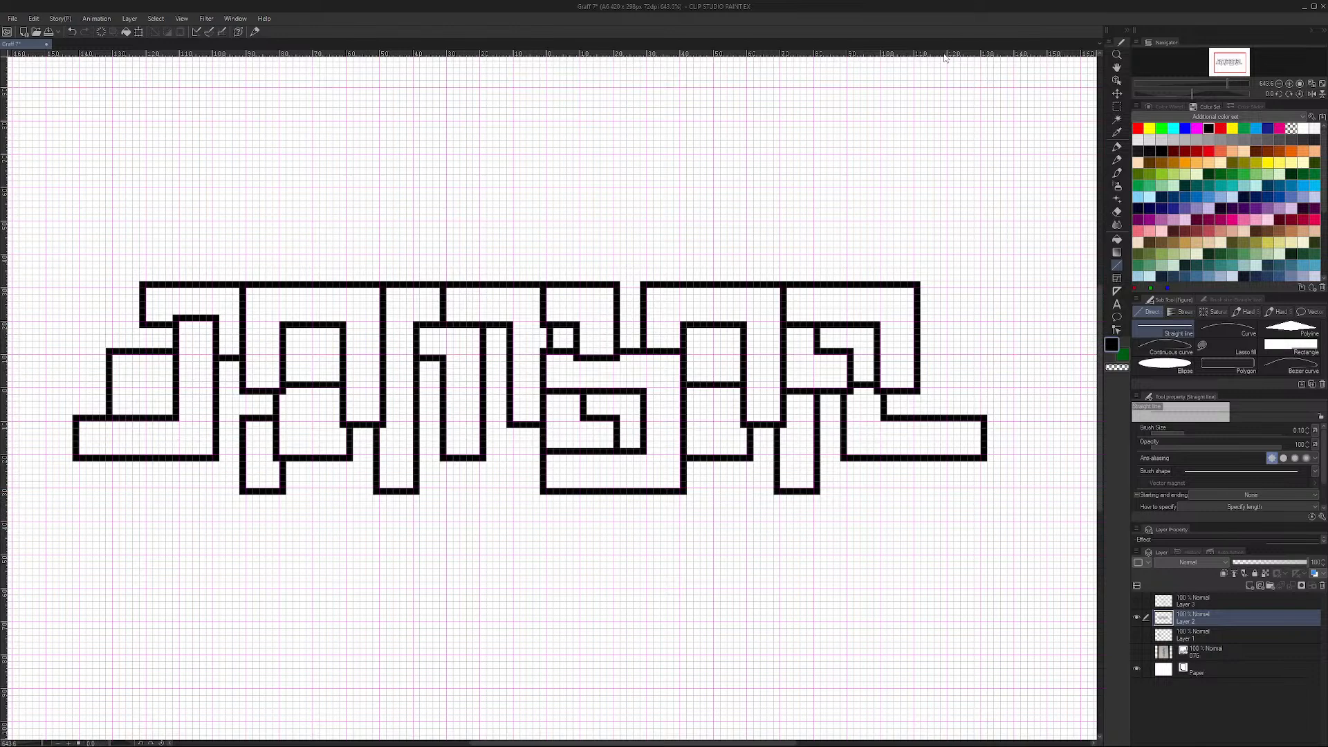
Step: Try sketching a small rounded D shape above the first letter with the Dot pen
{"action": "left_click", "coordinate": [1118, 146]}
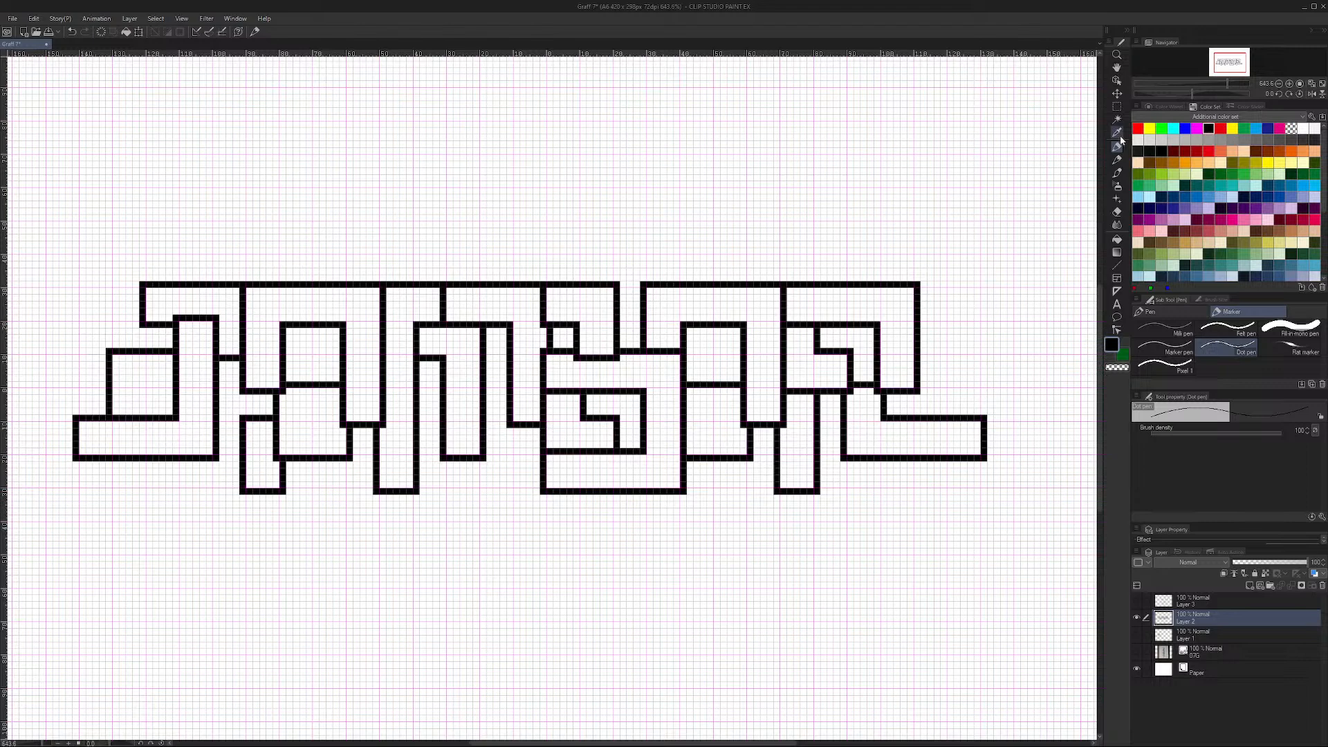
{"action": "left_click", "coordinate": [212, 187]}
{"action": "left_click", "coordinate": [213, 221]}
{"action": "key", "text": "ctrl+z"}
{"action": "key", "text": "ctrl+z"}
{"action": "key", "text": "ctrl+z"}
{"action": "key", "text": "ctrl+z"}
{"action": "mouse_move", "coordinate": [209, 218]}
{"action": "left_mouse_down"}
{"action": "mouse_move", "coordinate": [260, 250]}
{"action": "mouse_move", "coordinate": [209, 210]}
{"action": "left_mouse_up"}
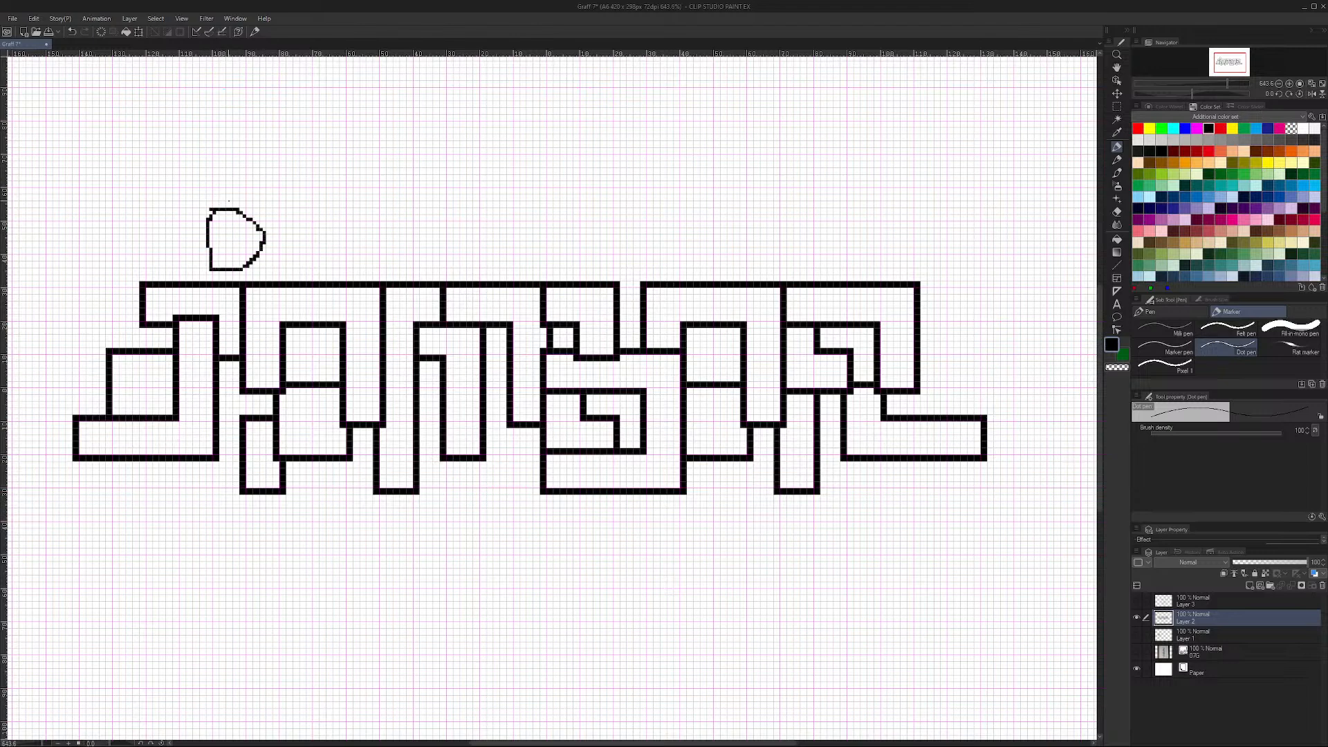
{"action": "key", "text": "ctrl+z"}
Step: Try building a small square with a thickened outline above the first letter using the Dot pen
{"action": "left_click", "coordinate": [212, 220]}
{"action": "left_click", "coordinate": [212, 255]}
{"action": "key", "text": "ctrl+z"}
{"action": "key", "text": "ctrl+z"}
{"action": "key", "text": "ctrl+z"}
{"action": "mouse_move", "coordinate": [211, 219]}
{"action": "left_mouse_down"}
{"action": "mouse_move", "coordinate": [249, 219]}
{"action": "mouse_move", "coordinate": [211, 223]}
{"action": "mouse_move", "coordinate": [241, 255]}
{"action": "mouse_move", "coordinate": [249, 221]}
{"action": "left_mouse_up"}
{"action": "key", "text": "ctrl+z"}
{"action": "key", "text": "ctrl+y"}
{"action": "key", "text": "ctrl+z"}
{"action": "key", "text": "ctrl+z"}
{"action": "key", "text": "ctrl+z"}
{"action": "key", "text": "ctrl+z"}
{"action": "mouse_move", "coordinate": [214, 254]}
{"action": "left_mouse_down"}
{"action": "mouse_move", "coordinate": [242, 222]}
{"action": "mouse_move", "coordinate": [214, 221]}
{"action": "mouse_move", "coordinate": [242, 223]}
{"action": "mouse_move", "coordinate": [244, 253]}
{"action": "mouse_move", "coordinate": [244, 223]}
{"action": "mouse_move", "coordinate": [219, 251]}
{"action": "mouse_move", "coordinate": [242, 252]}
{"action": "mouse_move", "coordinate": [217, 252]}
{"action": "mouse_move", "coordinate": [242, 252]}
{"action": "mouse_move", "coordinate": [218, 249]}
{"action": "mouse_move", "coordinate": [233, 251]}
{"action": "mouse_move", "coordinate": [243, 226]}
{"action": "left_mouse_up"}
{"action": "key", "text": "ctrl+z"}
{"action": "key", "text": "ctrl+z"}
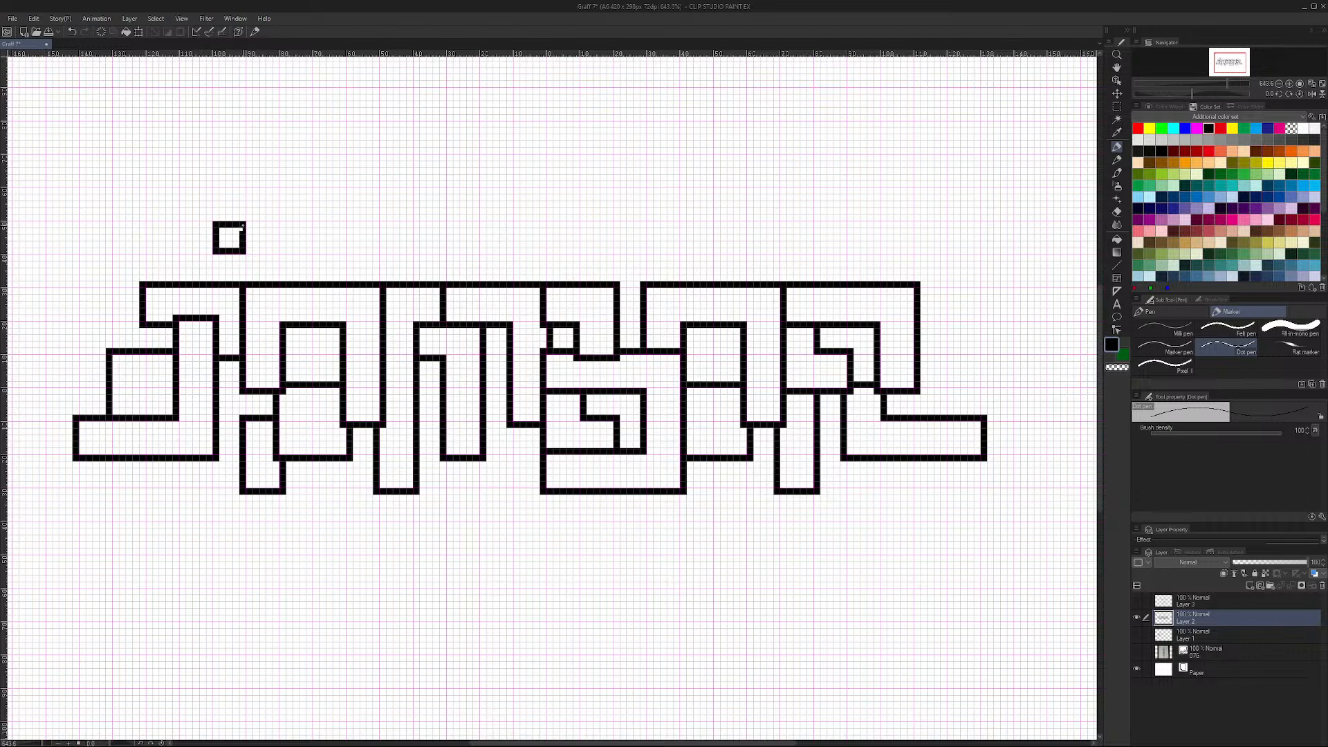
Step: Rework the small square's thick outline above the lettering and undo the whole square
{"action": "key", "text": "ctrl+z"}
{"action": "key", "text": "ctrl+z"}
{"action": "key", "text": "ctrl+z"}
{"action": "key", "text": "ctrl+z"}
{"action": "key", "text": "ctrl+z"}
{"action": "key", "text": "ctrl+z"}
{"action": "mouse_move", "coordinate": [225, 253]}
{"action": "left_mouse_down"}
{"action": "mouse_move", "coordinate": [247, 218]}
{"action": "mouse_move", "coordinate": [214, 220]}
{"action": "mouse_move", "coordinate": [211, 255]}
{"action": "mouse_move", "coordinate": [213, 219]}
{"action": "left_mouse_up"}
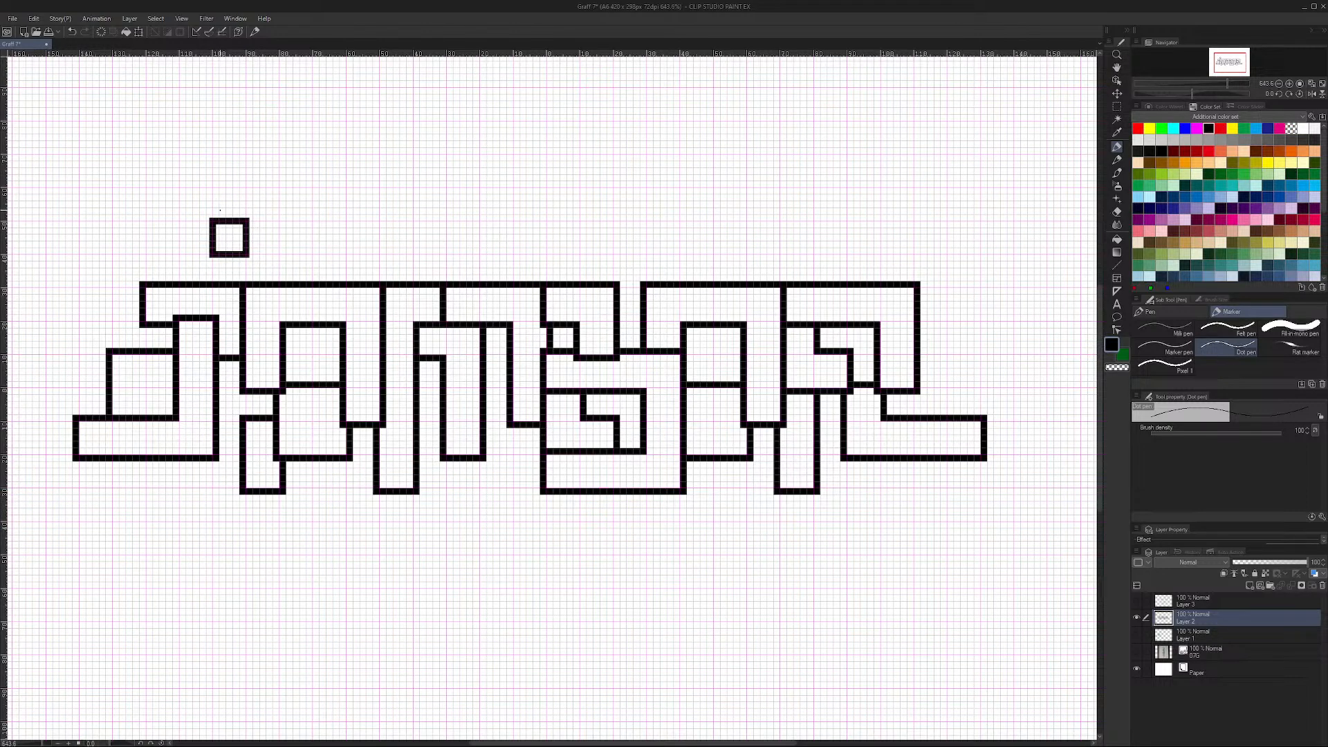
{"action": "key", "text": "ctrl+z"}
{"action": "key", "text": "ctrl+z"}
{"action": "key", "text": "ctrl+z"}
{"action": "key", "text": "ctrl+z"}
{"action": "key", "text": "ctrl+z"}
{"action": "key", "text": "ctrl+z"}
{"action": "key", "text": "ctrl+z"}
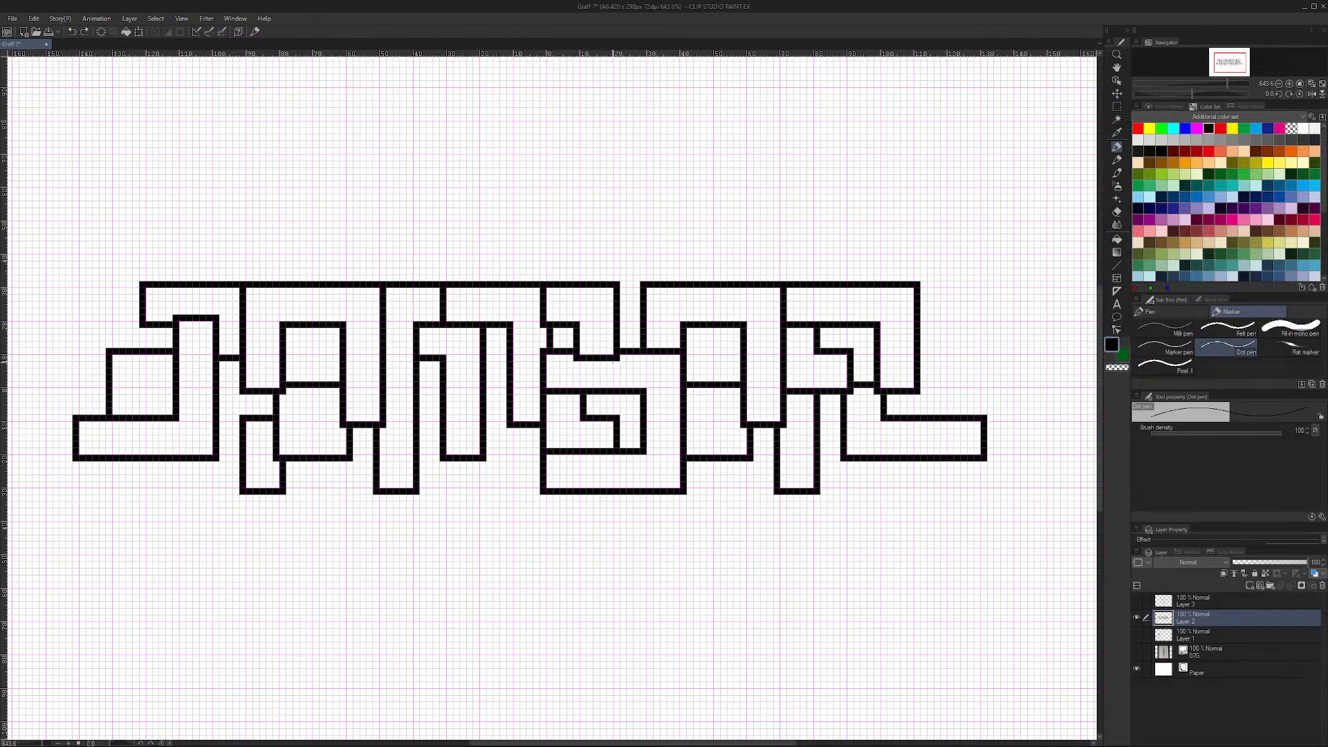
Step: Show the scanned sketch and trace thin inner lines in the first letter's foot, stem and side box with the Dot pen
{"action": "left_click", "coordinate": [1136, 653]}
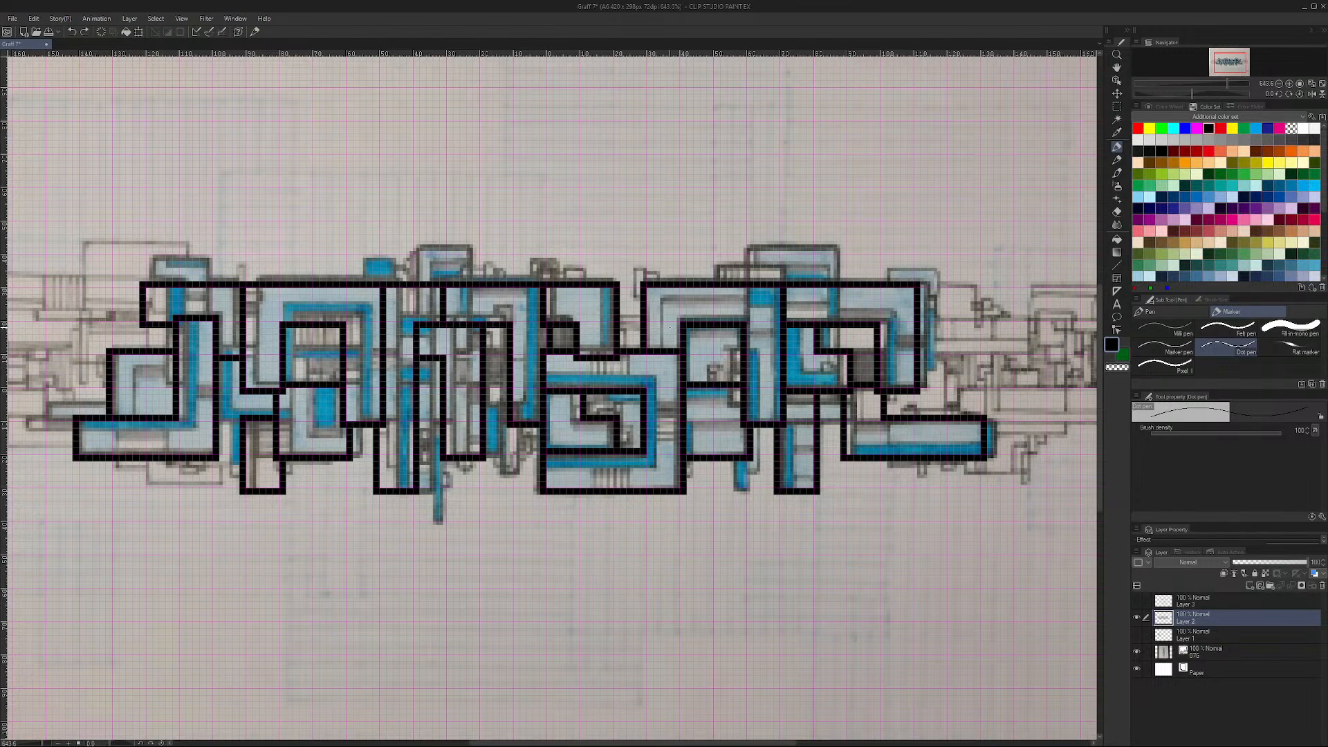
{"action": "left_click_drag", "start_coordinate": [81, 429], "coordinate": [168, 431]}
{"action": "key", "text": "ctrl+z"}
{"action": "mouse_move", "coordinate": [86, 430]}
{"action": "left_mouse_down"}
{"action": "mouse_move", "coordinate": [190, 430]}
{"action": "mouse_move", "coordinate": [179, 430]}
{"action": "mouse_move", "coordinate": [187, 320]}
{"action": "left_mouse_up"}
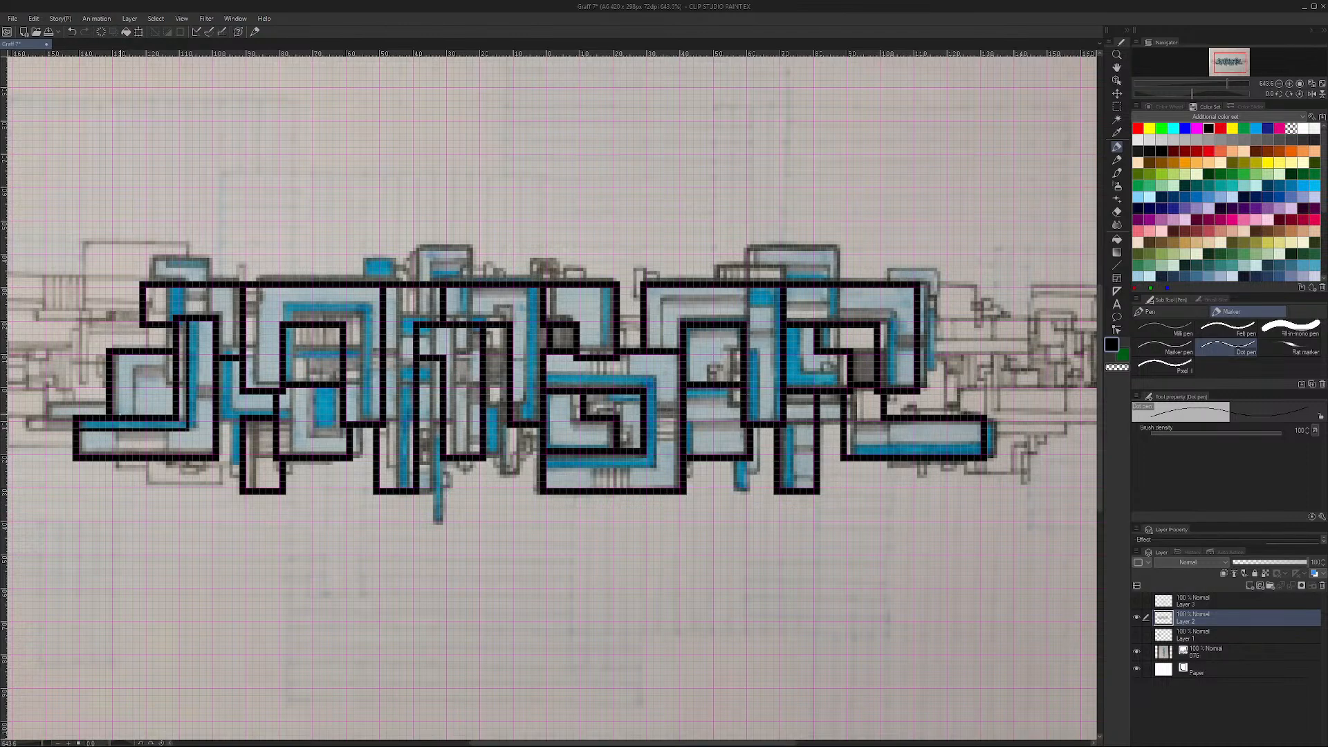
{"action": "left_click_drag", "start_coordinate": [121, 413], "coordinate": [121, 374]}
{"action": "left_click_drag", "start_coordinate": [120, 365], "coordinate": [164, 364]}
{"action": "left_click_drag", "start_coordinate": [168, 378], "coordinate": [167, 355]}
Step: Trace a thin inner line around the second letter's arch and a small rectangle inside its lower box
{"action": "mouse_move", "coordinate": [270, 385]}
{"action": "left_mouse_down"}
{"action": "mouse_move", "coordinate": [270, 312]}
{"action": "mouse_move", "coordinate": [336, 314]}
{"action": "left_mouse_up"}
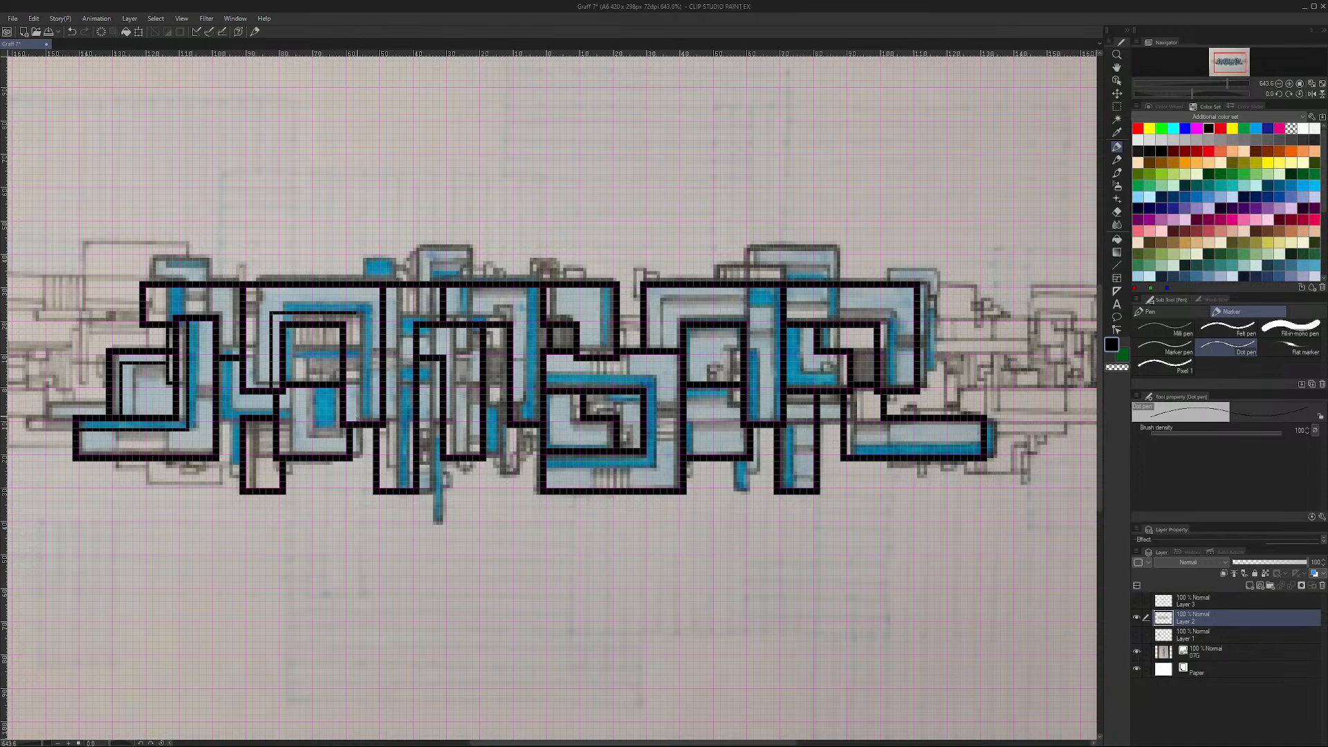
{"action": "left_click_drag", "start_coordinate": [355, 424], "coordinate": [354, 315]}
{"action": "left_click_drag", "start_coordinate": [298, 434], "coordinate": [324, 436]}
{"action": "key", "text": "ctrl+z"}
{"action": "left_click_drag", "start_coordinate": [328, 424], "coordinate": [327, 390]}
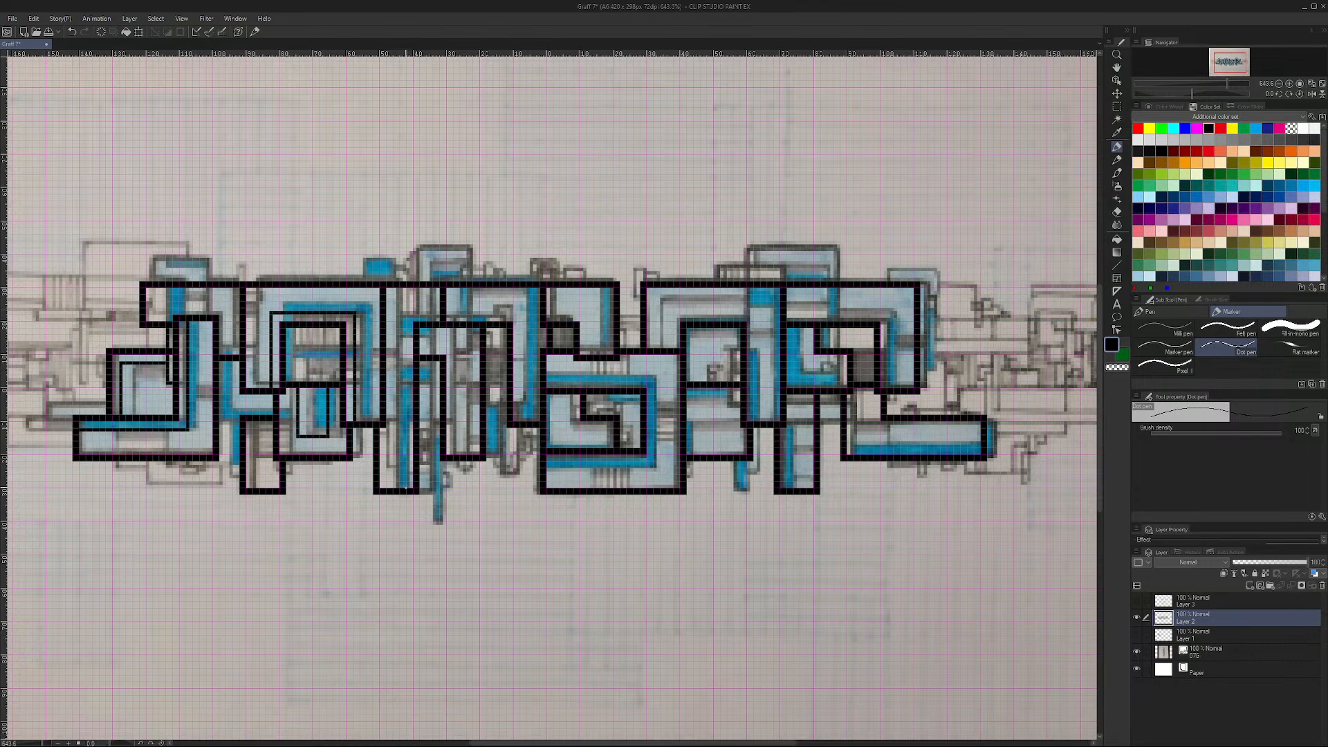
Step: Trace a thin inner line up the third letter's long left leg and across to its inner corner
{"action": "left_click_drag", "start_coordinate": [405, 482], "coordinate": [403, 331]}
{"action": "key", "text": "ctrl+z"}
{"action": "left_click_drag", "start_coordinate": [405, 396], "coordinate": [404, 322]}
{"action": "mouse_move", "coordinate": [405, 314]}
{"action": "left_mouse_down"}
{"action": "mouse_move", "coordinate": [440, 316]}
{"action": "mouse_move", "coordinate": [419, 347]}
{"action": "mouse_move", "coordinate": [447, 347]}
{"action": "left_mouse_up"}
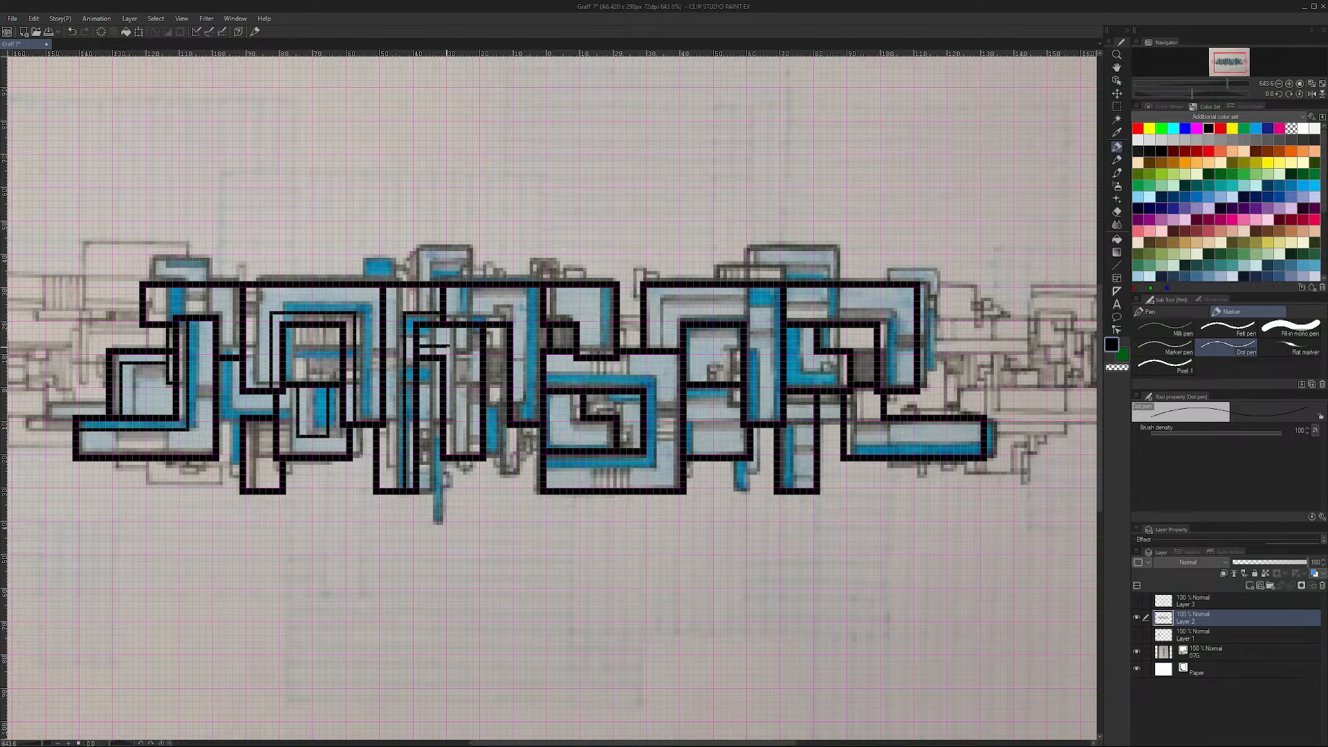
Step: Trace thin inner lines in the third letter's middle leg and along its upper bar down the right leg
{"action": "mouse_move", "coordinate": [456, 453]}
{"action": "left_mouse_down"}
{"action": "mouse_move", "coordinate": [444, 314]}
{"action": "mouse_move", "coordinate": [513, 312]}
{"action": "left_mouse_up"}
{"action": "left_click_drag", "start_coordinate": [522, 419], "coordinate": [524, 361]}
{"action": "key", "text": "ctrl+z"}
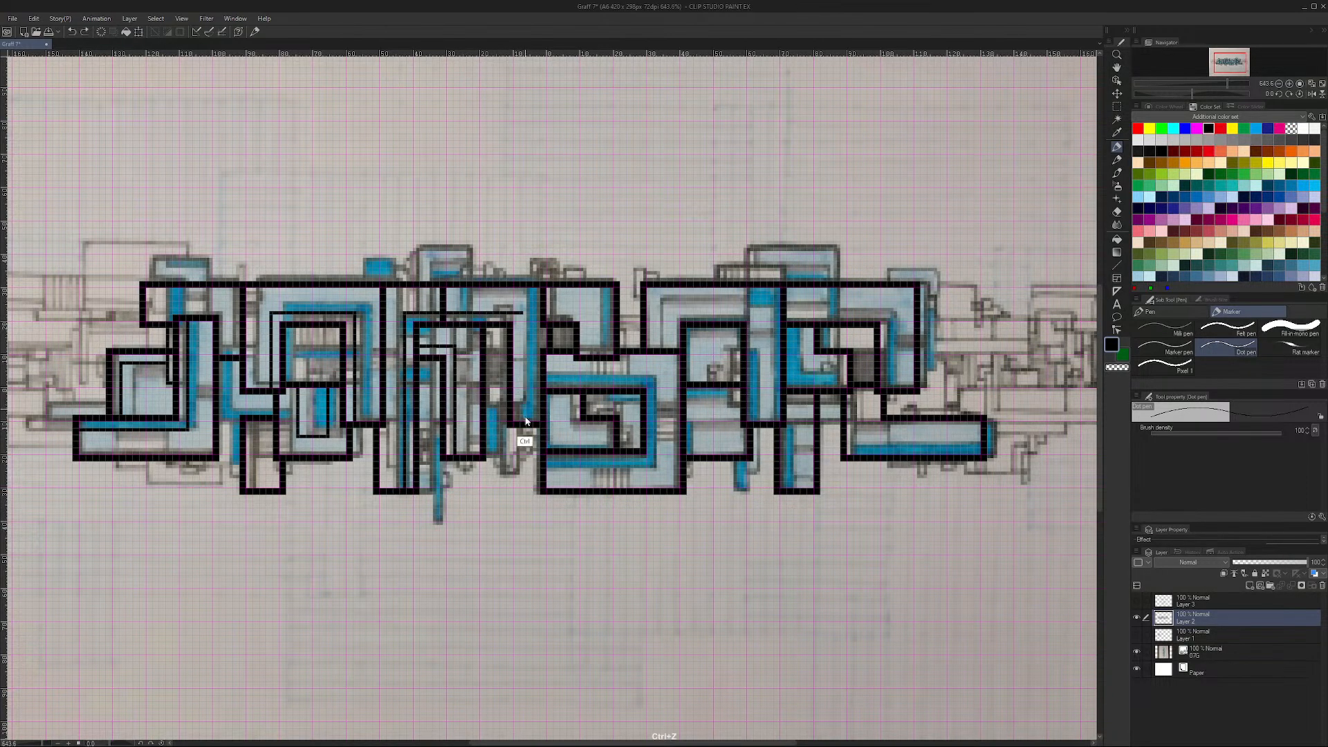
{"action": "left_click_drag", "start_coordinate": [522, 421], "coordinate": [522, 317]}
{"action": "key", "text": "ctrl+z"}
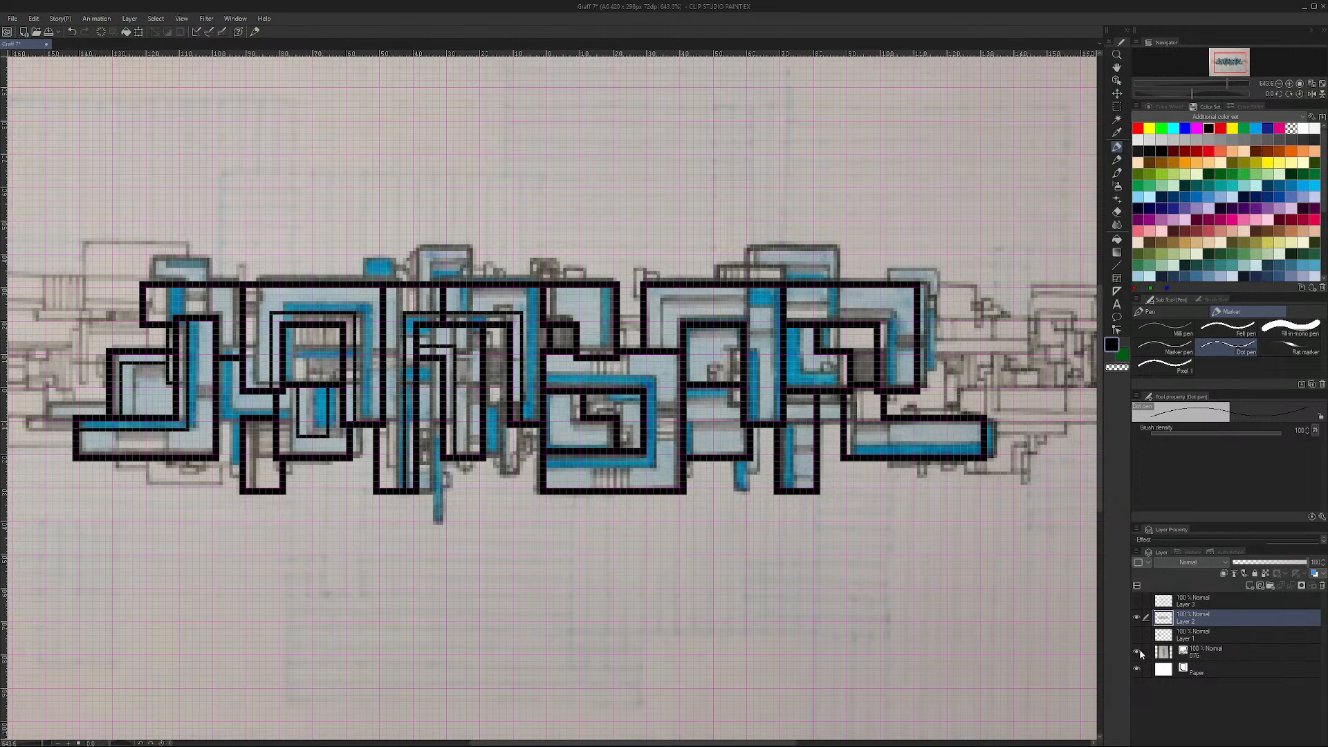
Step: Toggle the scanned sketch's visibility to check the traced lines, leaving the scan hidden
{"action": "left_click", "coordinate": [1137, 651]}
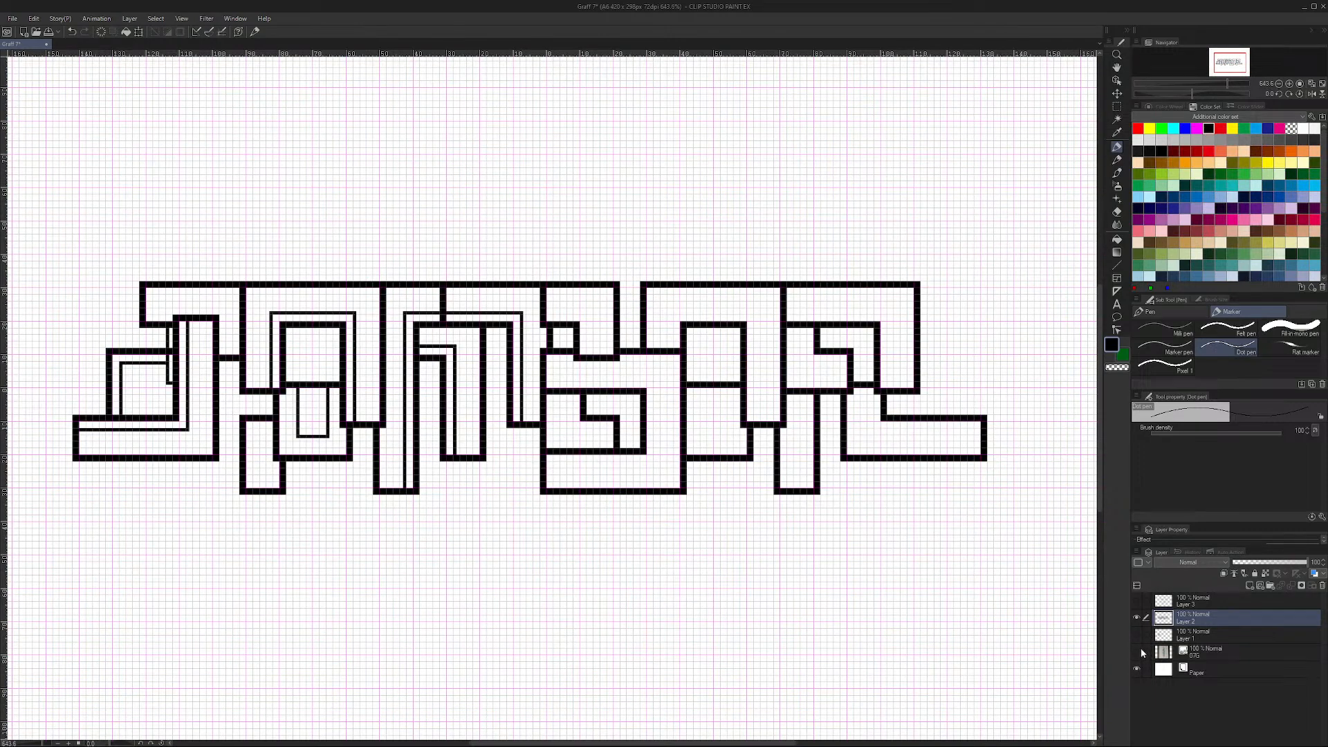
{"action": "left_click", "coordinate": [1137, 651]}
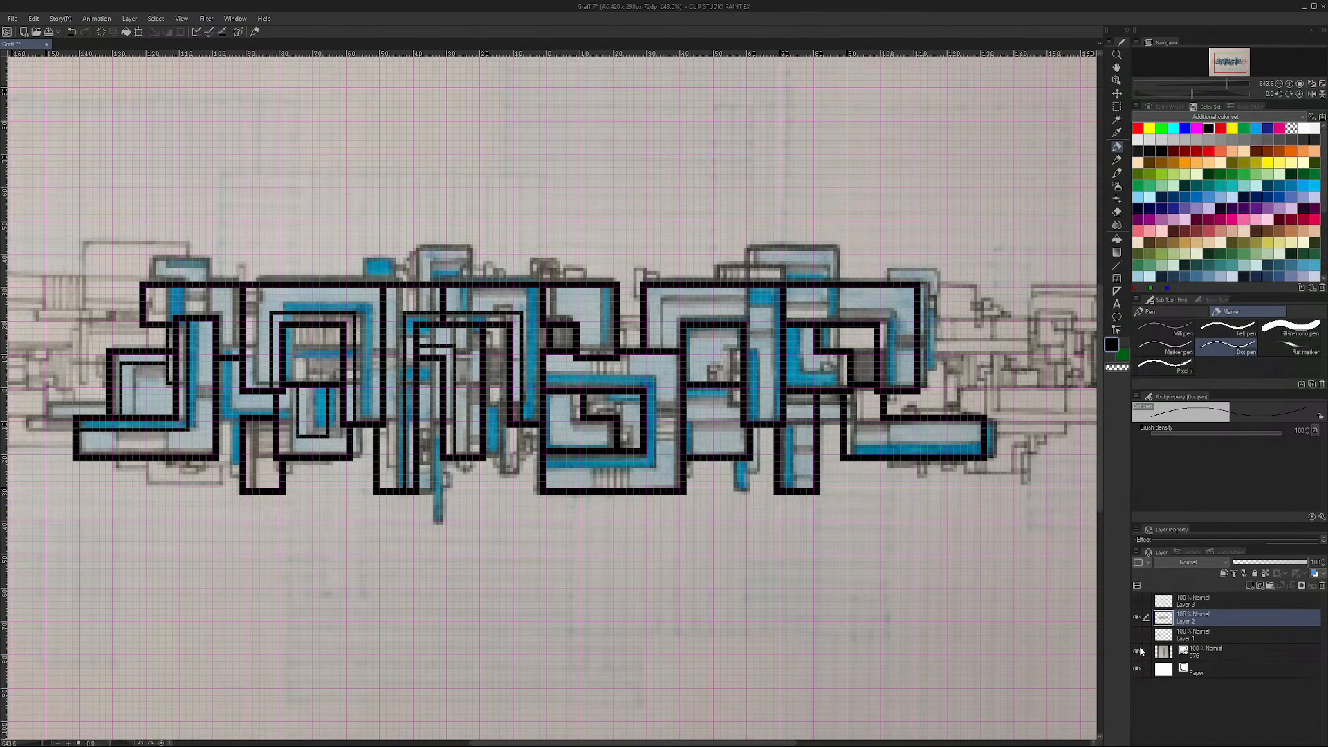
{"action": "left_click", "coordinate": [1138, 651]}
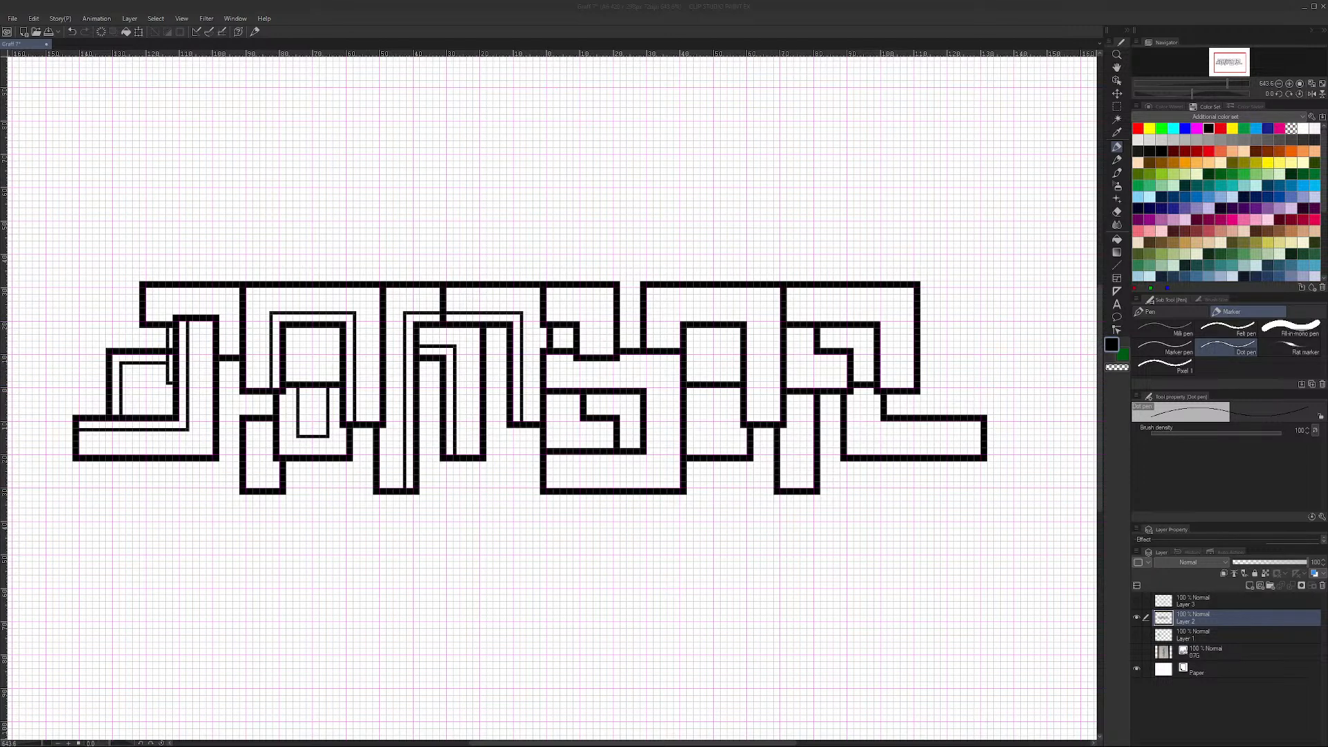
Step: Look over the gallery of finished sketchbook drawings for style comparison
{"action": "left_click", "coordinate": [557, 89]}
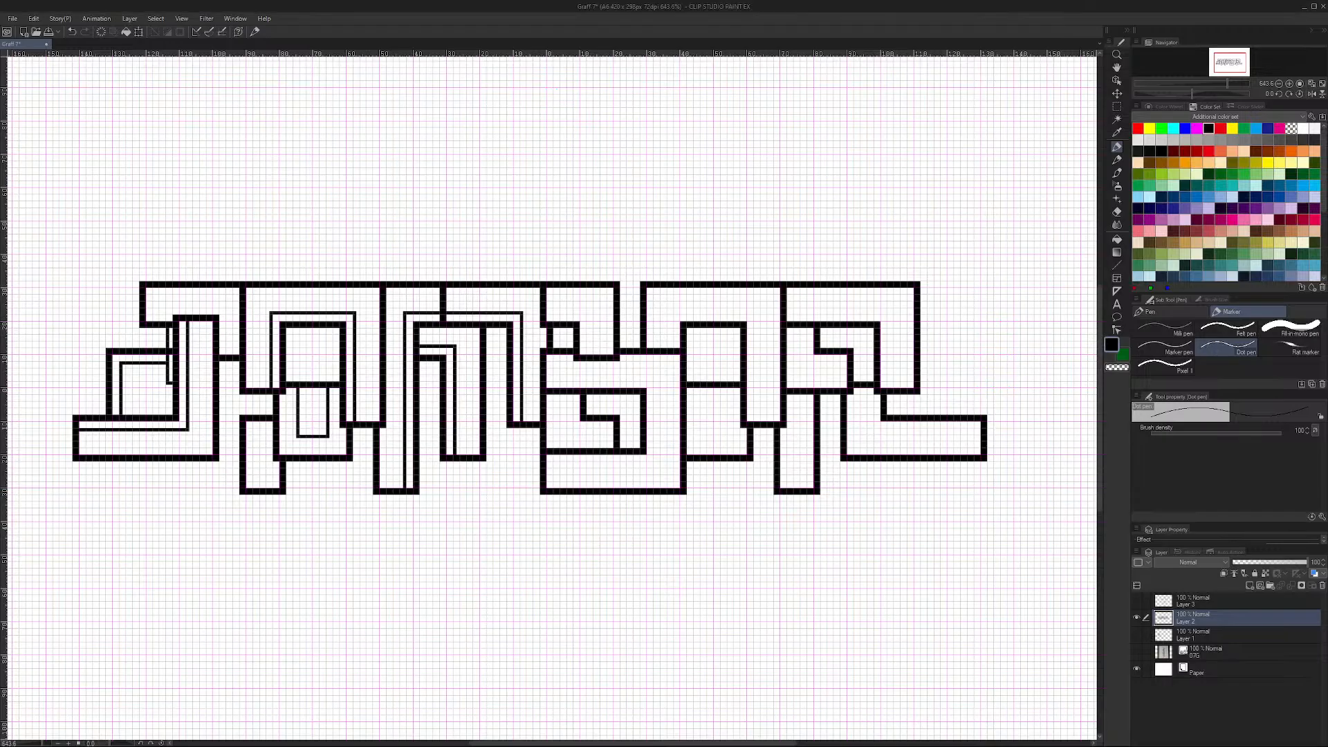
{"action": "left_click", "coordinate": [1304, 9]}
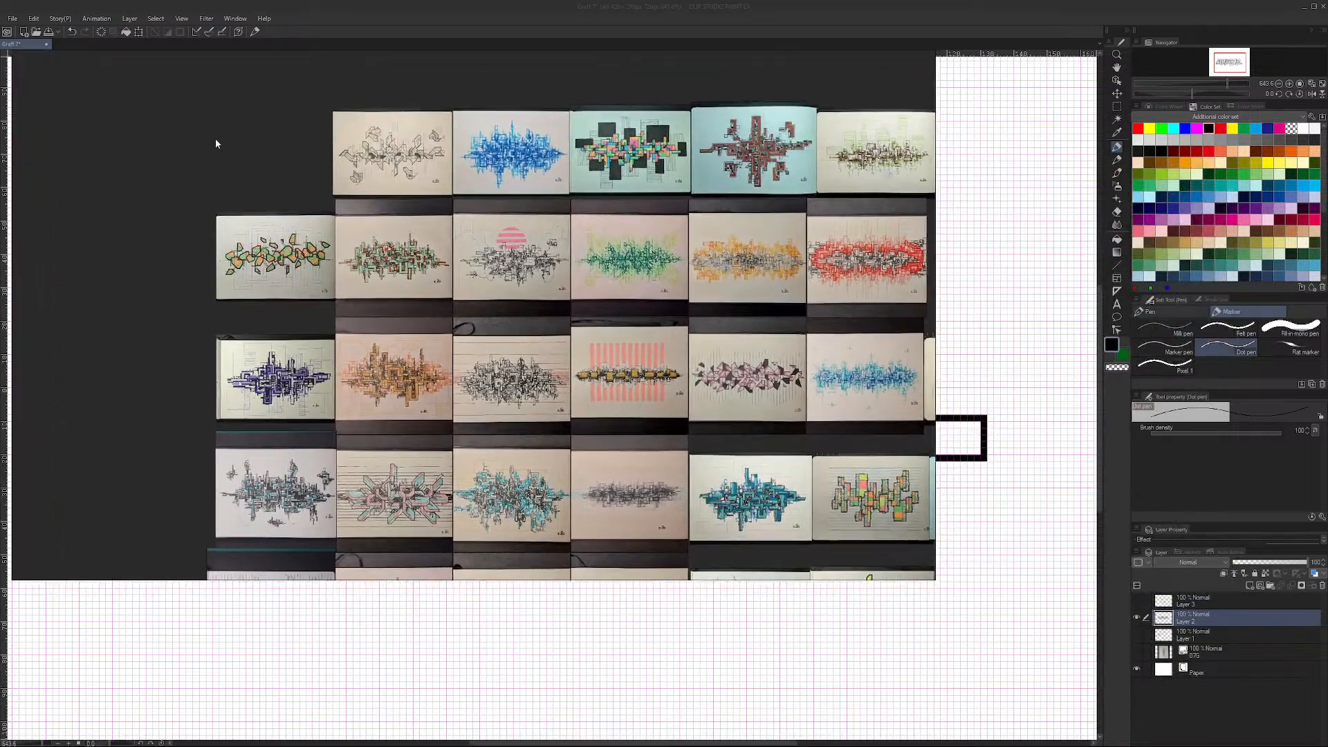
{"action": "left_click_drag", "start_coordinate": [216, 140], "coordinate": [211, 135]}
{"action": "scroll", "coordinate": [403, 419], "scroll_direction": "up", "scroll_amount": 2}
{"action": "scroll", "coordinate": [854, 622], "scroll_direction": "down", "scroll_amount": 1}
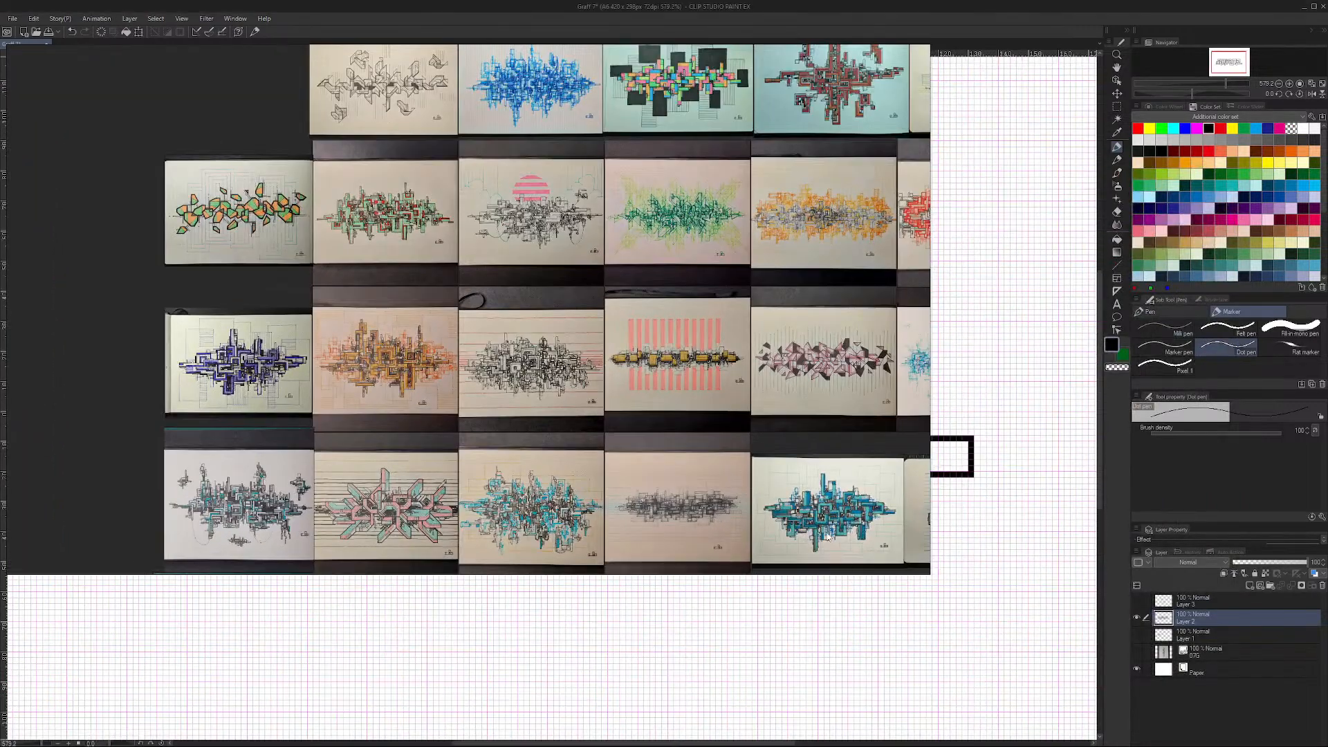
{"action": "scroll", "coordinate": [591, 411], "scroll_direction": "down", "scroll_amount": 2}
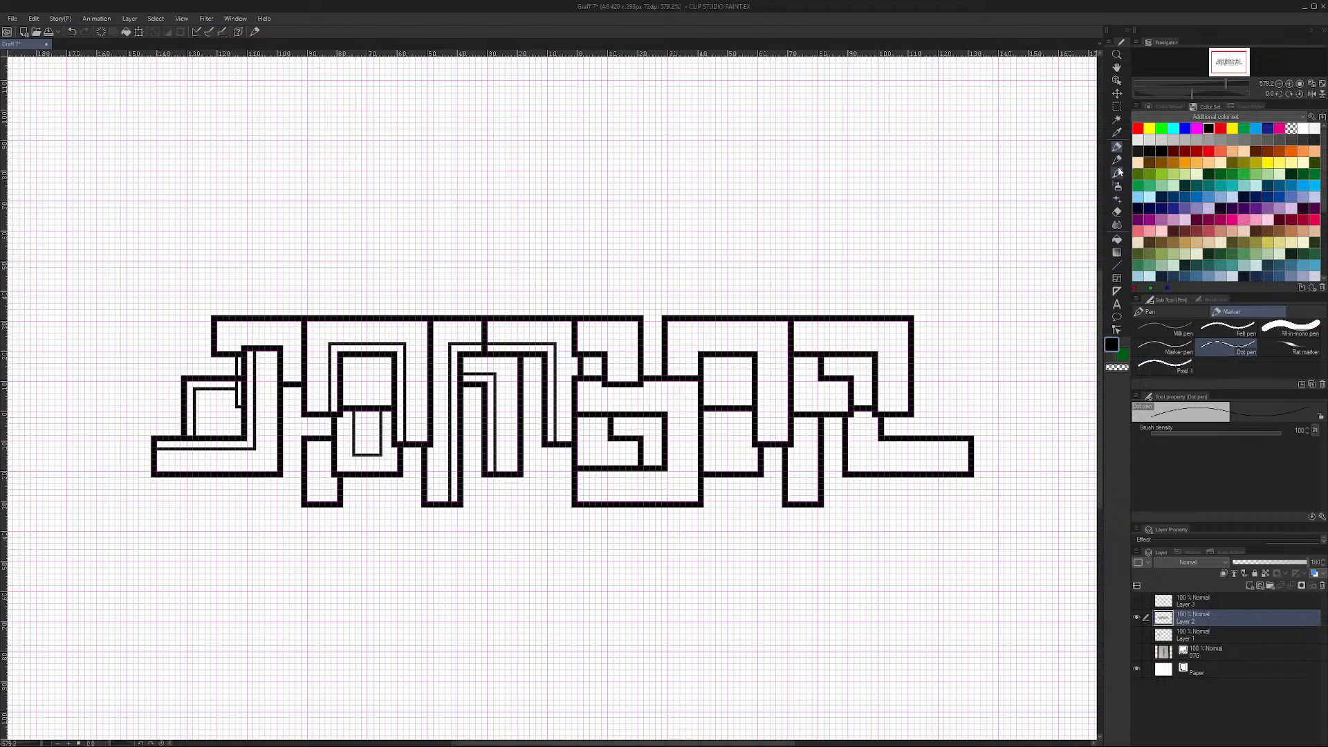
Step: Draw thin inner lines along the first letter's top bar and down the second letter's short lower leg
{"action": "mouse_move", "coordinate": [219, 328]}
{"action": "left_mouse_down"}
{"action": "mouse_move", "coordinate": [283, 331]}
{"action": "mouse_move", "coordinate": [242, 328]}
{"action": "mouse_move", "coordinate": [287, 328]}
{"action": "left_mouse_up"}
{"action": "key", "text": "ctrl+z"}
{"action": "key", "text": "ctrl+z"}
{"action": "left_click_drag", "start_coordinate": [293, 378], "coordinate": [293, 333]}
{"action": "left_click_drag", "start_coordinate": [330, 502], "coordinate": [329, 446]}
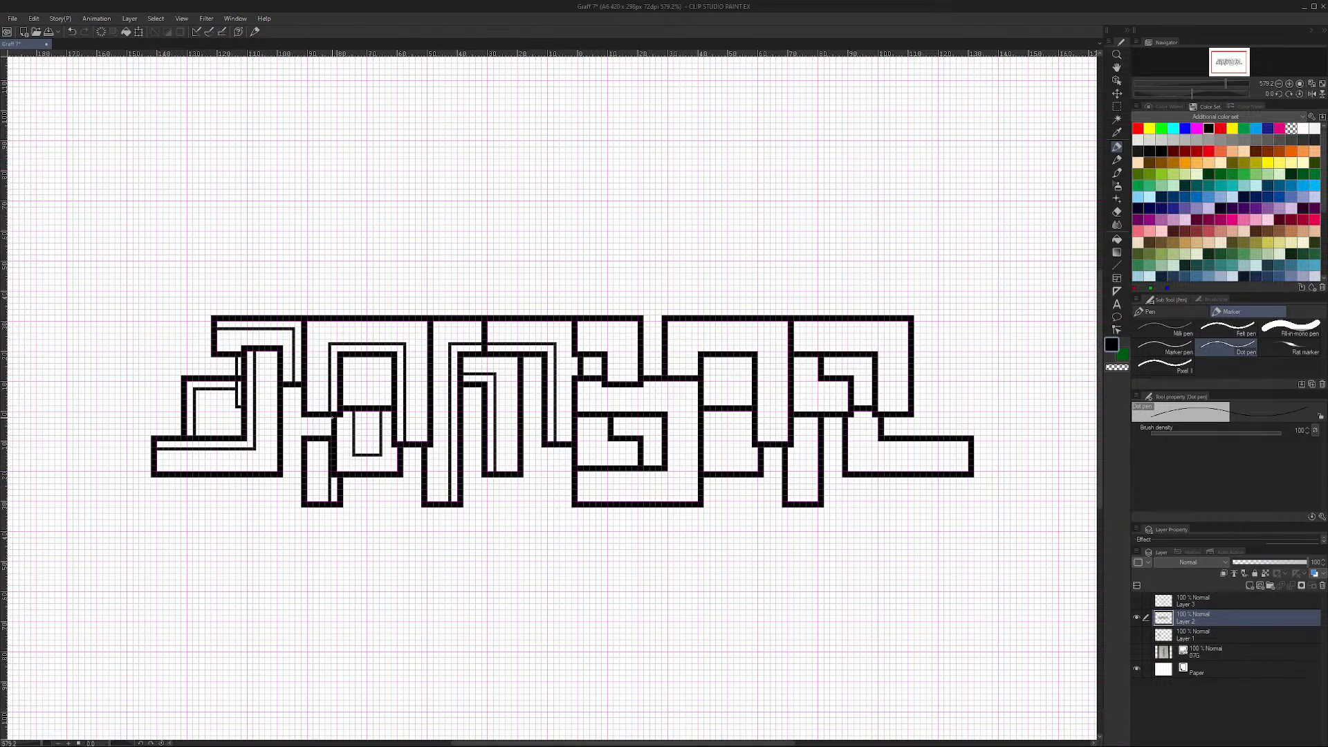
Step: Draw thin inner lines around the S-shaped fourth letter's lower curve and inside its upper arm
{"action": "left_click_drag", "start_coordinate": [578, 477], "coordinate": [648, 478]}
{"action": "left_click_drag", "start_coordinate": [674, 478], "coordinate": [675, 407]}
{"action": "mouse_move", "coordinate": [579, 405]}
{"action": "left_mouse_down"}
{"action": "mouse_move", "coordinate": [672, 403]}
{"action": "mouse_move", "coordinate": [615, 368]}
{"action": "mouse_move", "coordinate": [618, 345]}
{"action": "mouse_move", "coordinate": [579, 344]}
{"action": "mouse_move", "coordinate": [606, 344]}
{"action": "left_mouse_up"}
{"action": "key", "text": "ctrl+z"}
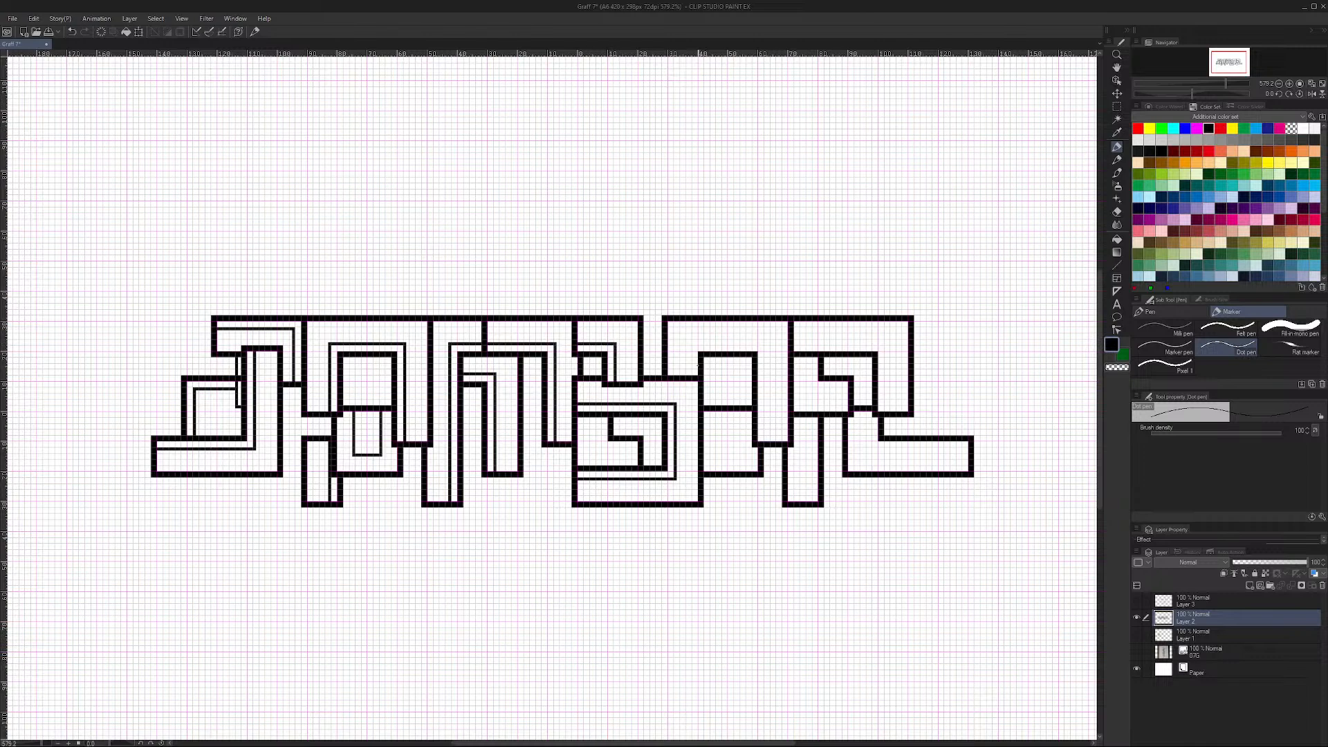
Step: Draw a thin inner line around the fifth letter's arch and down its right stem
{"action": "mouse_move", "coordinate": [690, 376]}
{"action": "left_mouse_down"}
{"action": "mouse_move", "coordinate": [690, 352]}
{"action": "mouse_move", "coordinate": [707, 344]}
{"action": "mouse_move", "coordinate": [756, 345]}
{"action": "left_mouse_up"}
{"action": "key", "text": "ctrl+z"}
{"action": "left_click_drag", "start_coordinate": [718, 344], "coordinate": [757, 344]}
{"action": "left_click_drag", "start_coordinate": [766, 439], "coordinate": [766, 346]}
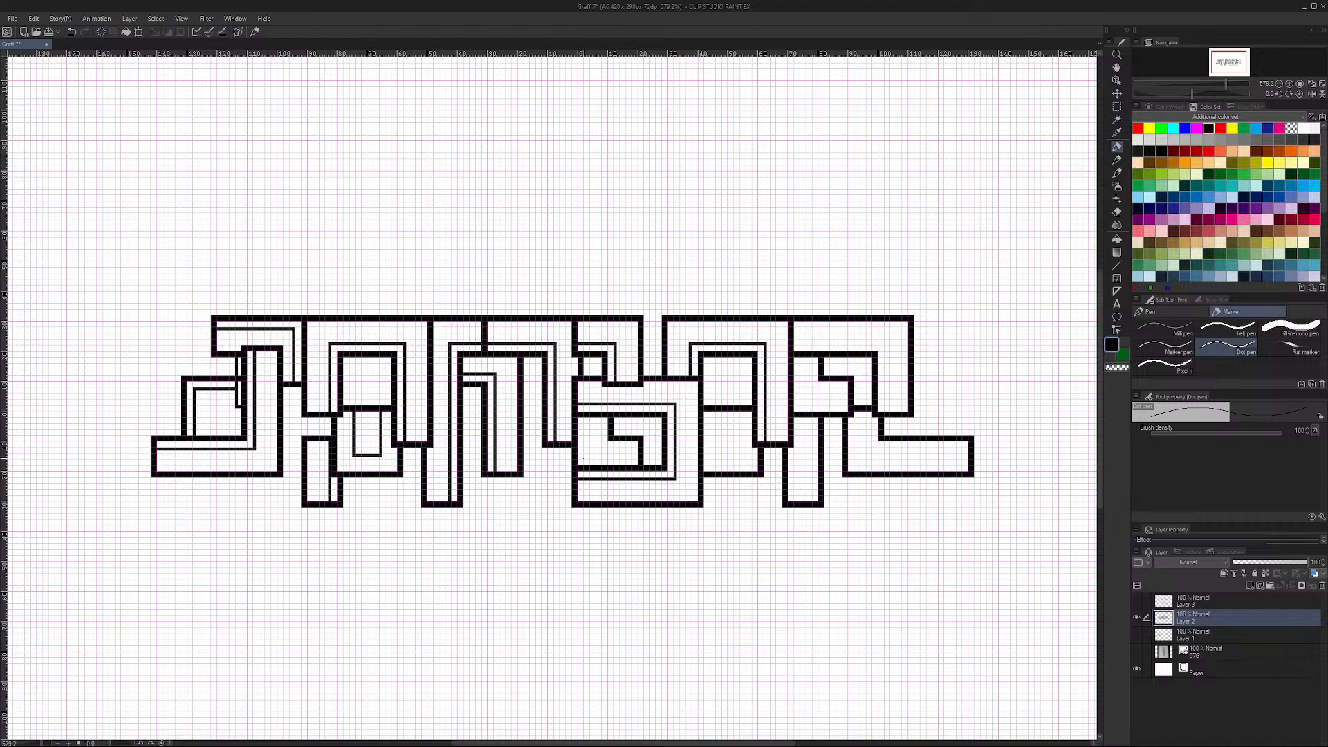
Step: Add thin inner lines inside the fourth letter's counter, the fifth letter's lower box and the last letter's left leg
{"action": "mouse_move", "coordinate": [585, 460]}
{"action": "left_mouse_down"}
{"action": "mouse_move", "coordinate": [592, 419]}
{"action": "mouse_move", "coordinate": [586, 457]}
{"action": "mouse_move", "coordinate": [626, 457]}
{"action": "mouse_move", "coordinate": [586, 461]}
{"action": "mouse_move", "coordinate": [638, 458]}
{"action": "left_mouse_up"}
{"action": "key", "text": "ctrl+z"}
{"action": "key", "text": "ctrl+z"}
{"action": "left_click_drag", "start_coordinate": [706, 419], "coordinate": [753, 417]}
{"action": "left_click_drag", "start_coordinate": [794, 490], "coordinate": [794, 423]}
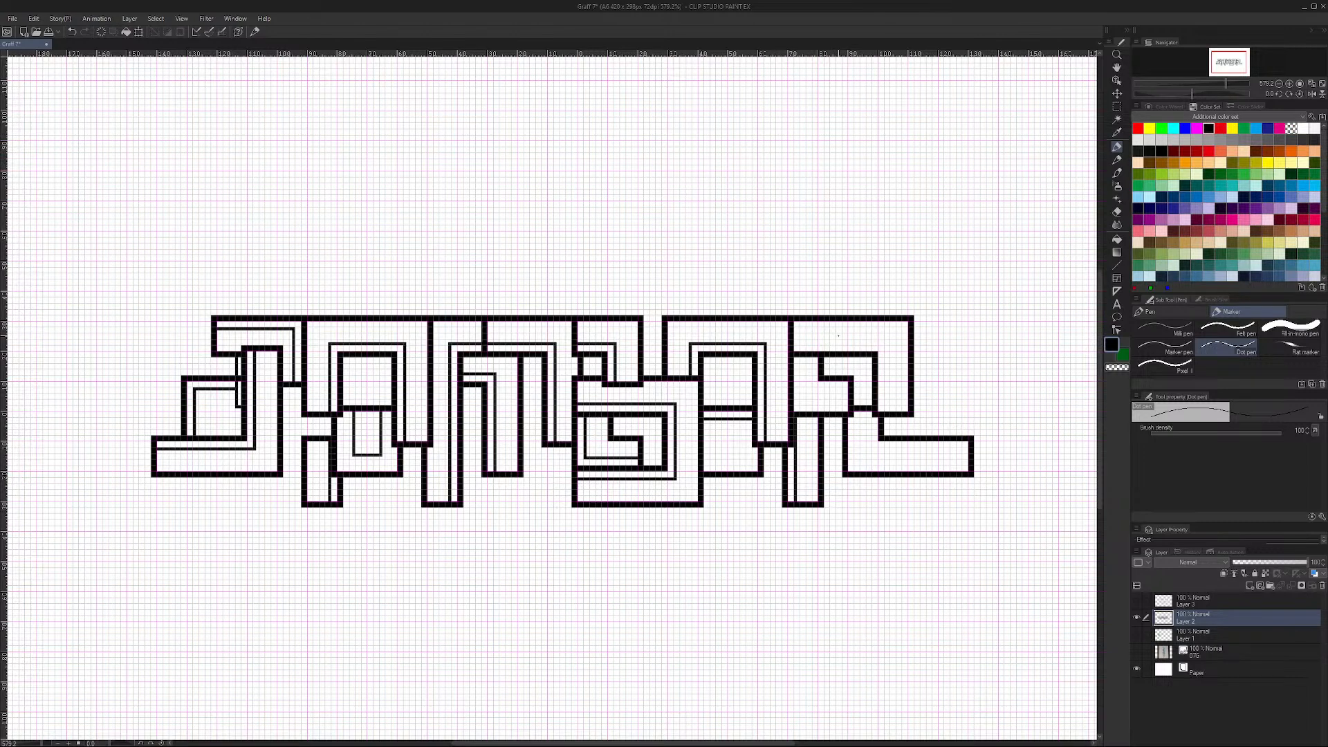
Step: Draw thin inner lines inside the last letter's counter, along its top bar and down its right side
{"action": "mouse_move", "coordinate": [800, 404]}
{"action": "left_mouse_down"}
{"action": "mouse_move", "coordinate": [802, 359]}
{"action": "mouse_move", "coordinate": [803, 405]}
{"action": "mouse_move", "coordinate": [850, 401]}
{"action": "left_mouse_up"}
{"action": "left_click_drag", "start_coordinate": [792, 343], "coordinate": [873, 345]}
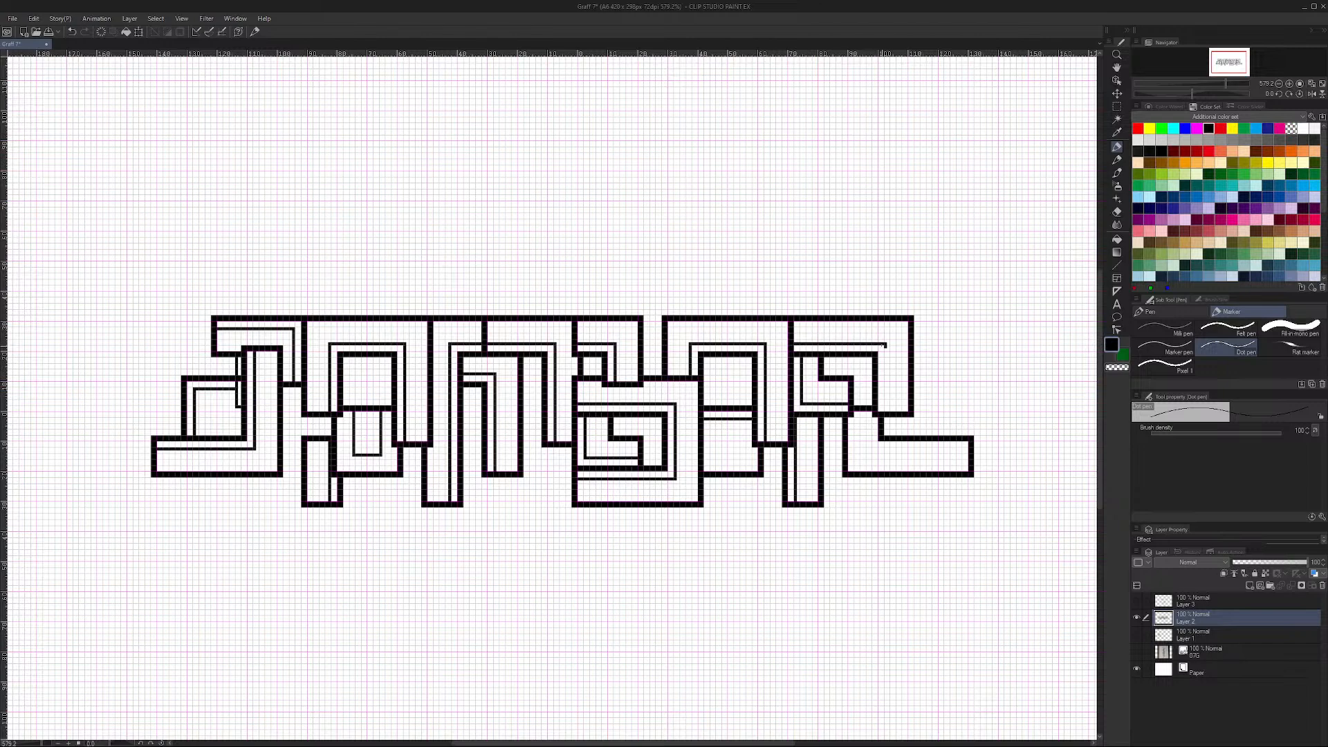
{"action": "left_click_drag", "start_coordinate": [887, 412], "coordinate": [886, 354]}
{"action": "key", "text": "ctrl+z"}
{"action": "left_click", "coordinate": [1116, 211]}
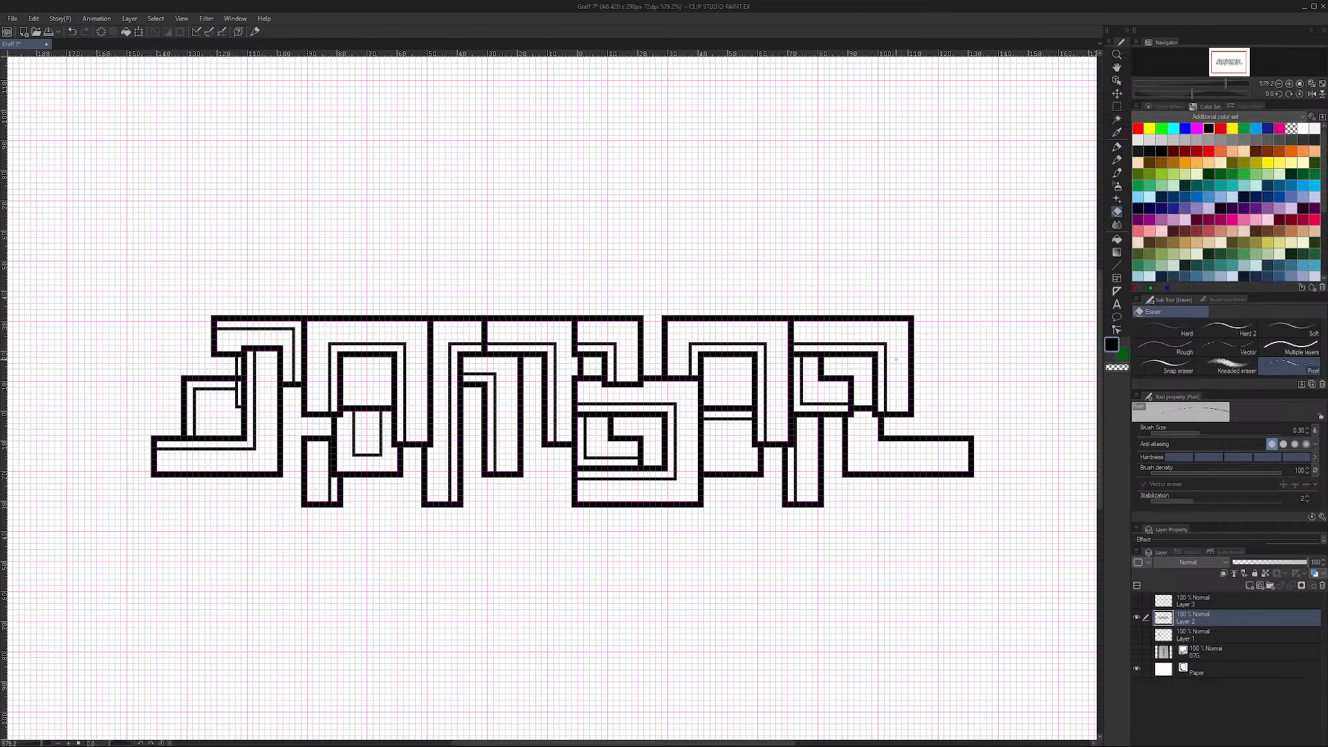
{"action": "left_click", "coordinate": [1116, 147]}
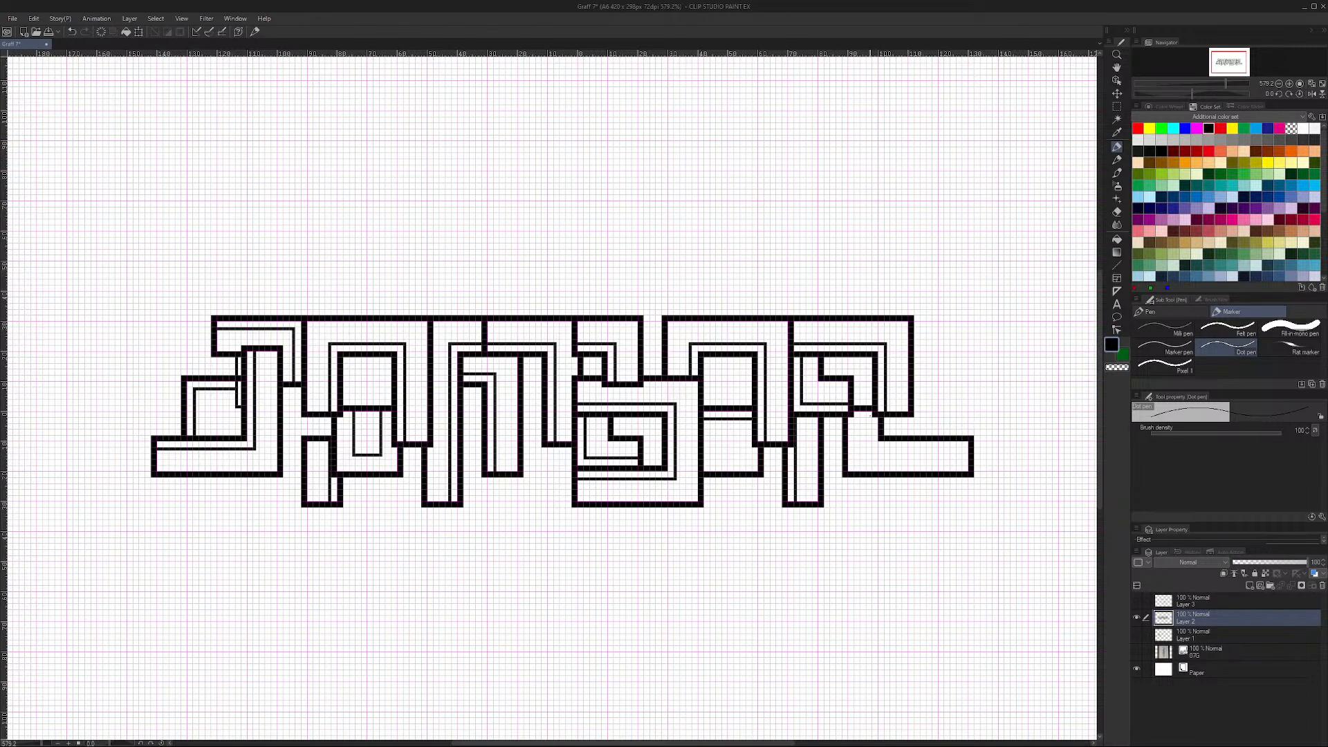
Step: Draw a thin inner line down to the last letter's foot and along the foot's upper edge
{"action": "left_click_drag", "start_coordinate": [870, 412], "coordinate": [870, 446]}
{"action": "key", "text": "ctrl+z"}
{"action": "mouse_move", "coordinate": [869, 413]}
{"action": "left_mouse_down"}
{"action": "mouse_move", "coordinate": [870, 443]}
{"action": "mouse_move", "coordinate": [886, 451]}
{"action": "mouse_move", "coordinate": [971, 450]}
{"action": "left_mouse_up"}
{"action": "key", "text": "ctrl+z"}
{"action": "key", "text": "ctrl+z"}
{"action": "key", "text": "ctrl+z"}
Step: Show the scanned sketch, hide Layer 2, and make Layer 1 active and visible
{"action": "left_click", "coordinate": [1136, 651]}
{"action": "left_click", "coordinate": [1136, 617]}
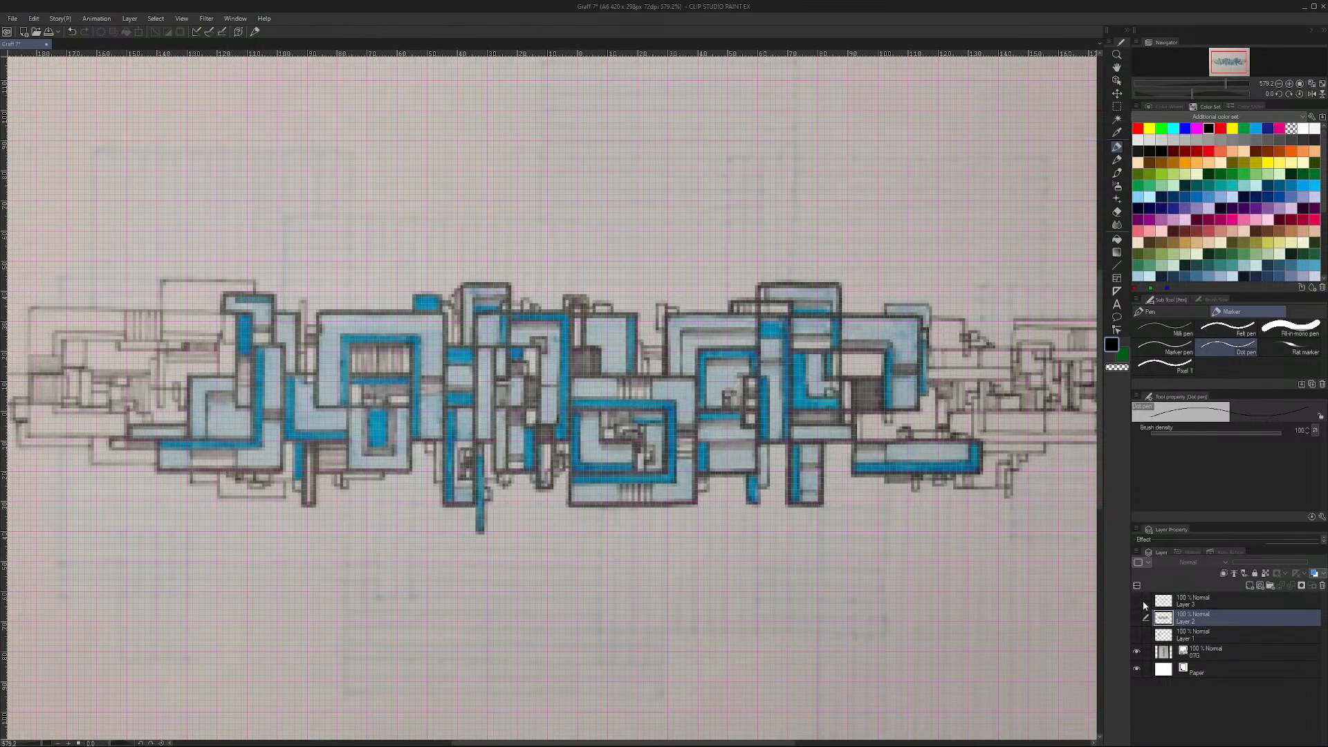
{"action": "left_click", "coordinate": [1190, 638]}
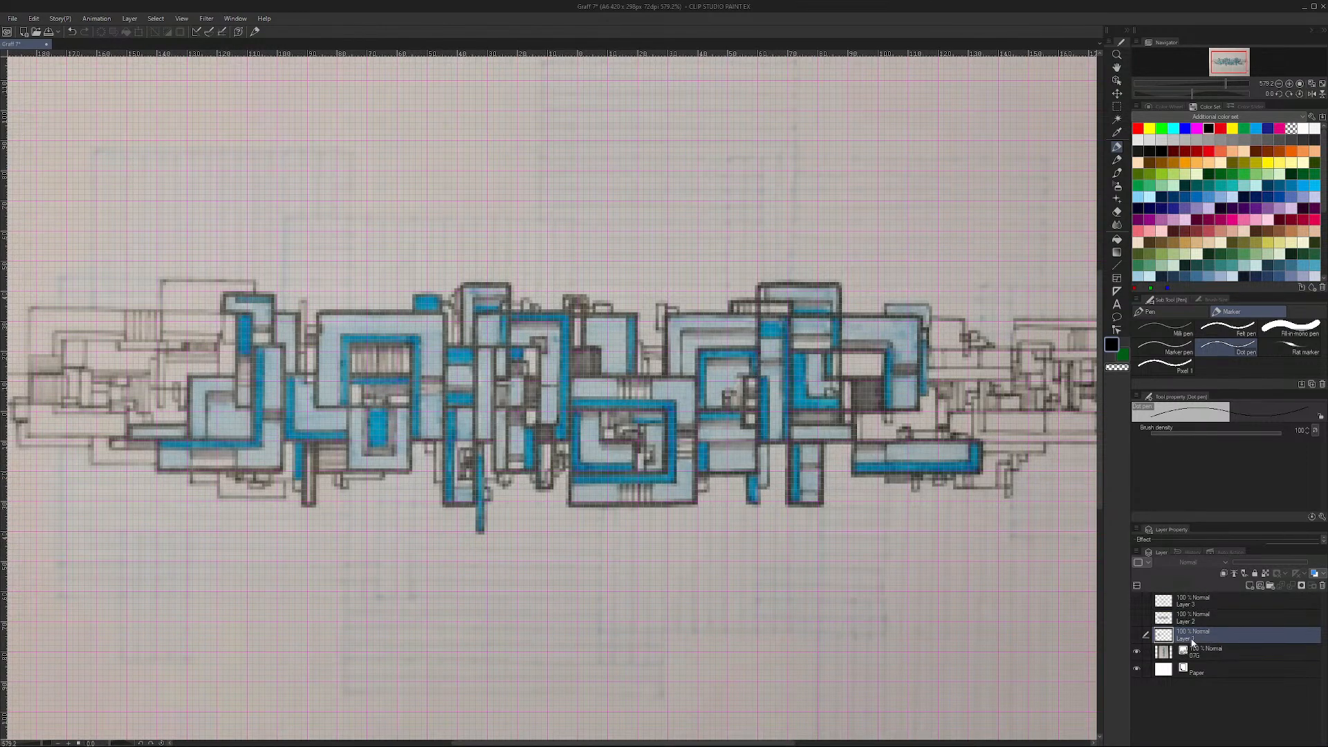
{"action": "left_click", "coordinate": [1137, 634]}
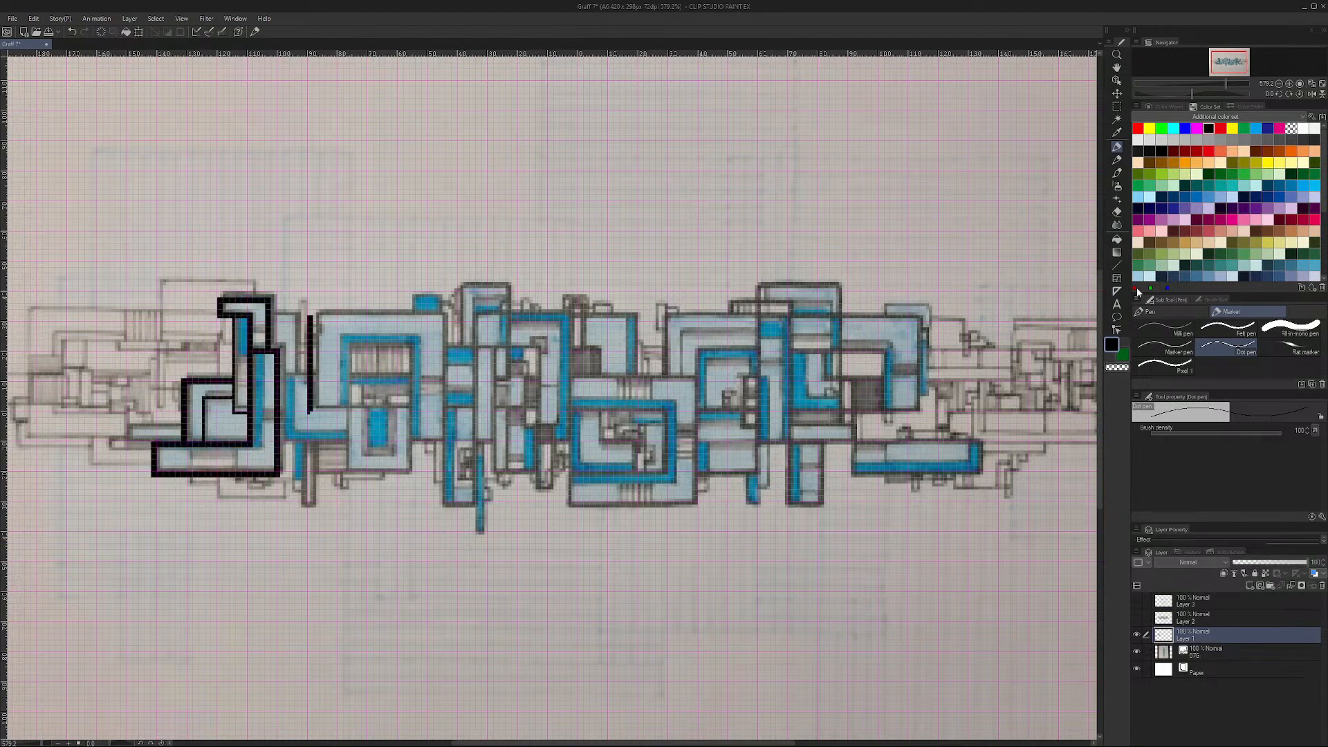
Step: Select the old first-letter lines on Layer 1 with a rectangular selection, delete them and deselect
{"action": "left_click", "coordinate": [1116, 106]}
{"action": "left_click_drag", "start_coordinate": [130, 274], "coordinate": [360, 519]}
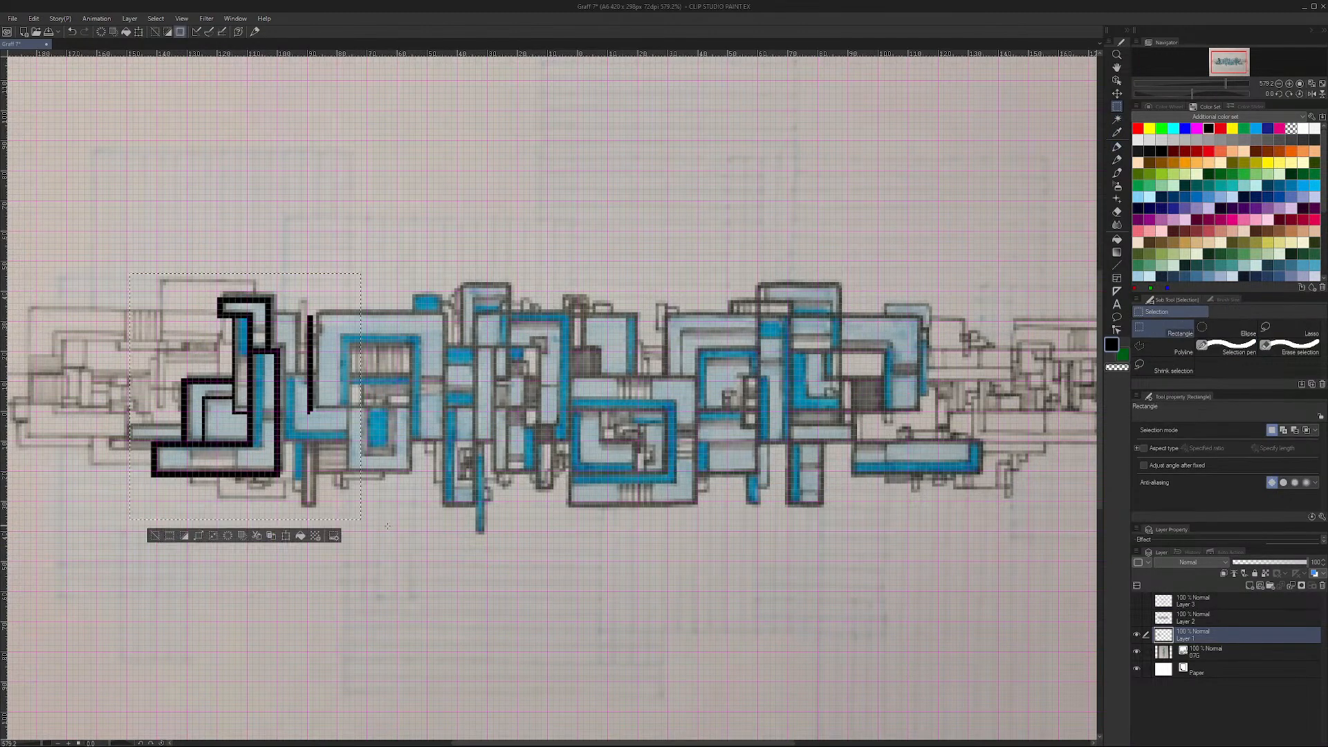
{"action": "left_click", "coordinate": [257, 537]}
{"action": "key", "text": "ctrl+d"}
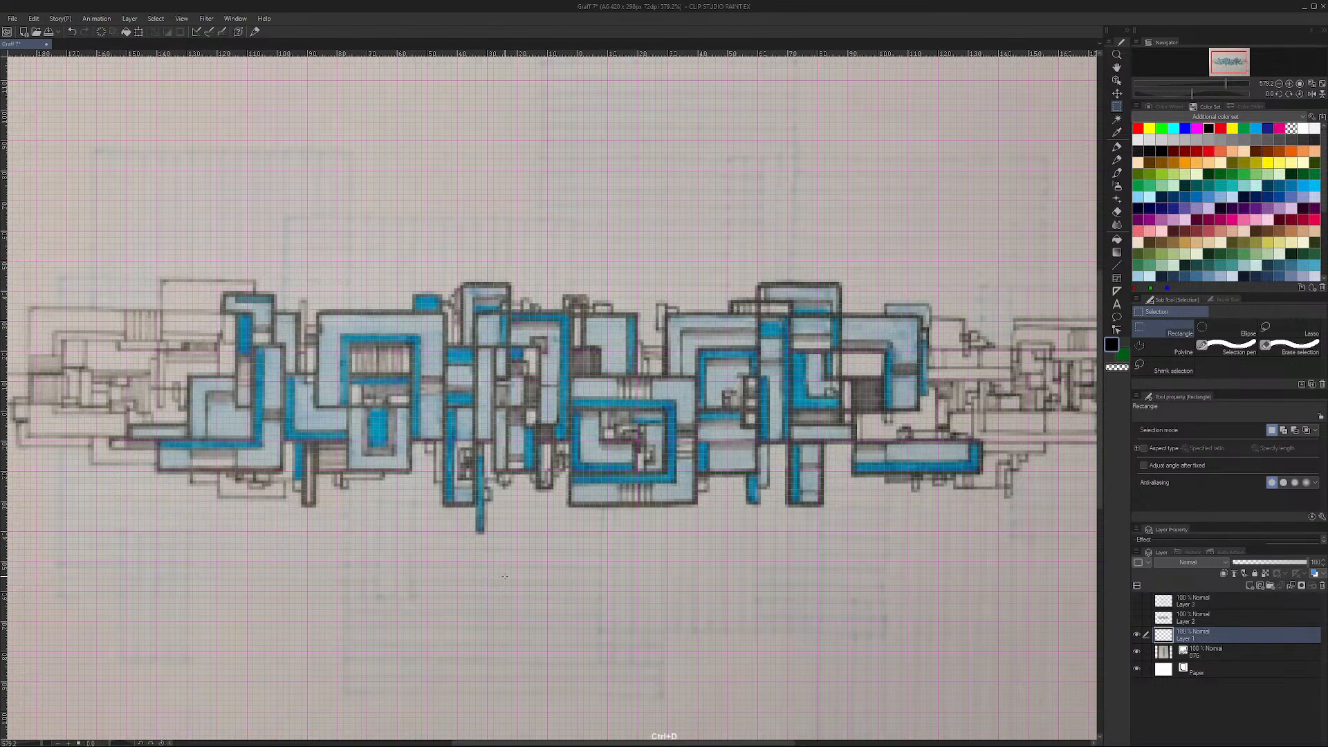
Step: Circle the sketch's third-letter area freehand with the Dot pen, undo it, and circle the last letter's stem area instead
{"action": "left_click", "coordinate": [1116, 147]}
{"action": "mouse_move", "coordinate": [603, 280]}
{"action": "left_mouse_down"}
{"action": "mouse_move", "coordinate": [521, 254]}
{"action": "mouse_move", "coordinate": [408, 447]}
{"action": "mouse_move", "coordinate": [633, 449]}
{"action": "mouse_move", "coordinate": [585, 255]}
{"action": "left_mouse_up"}
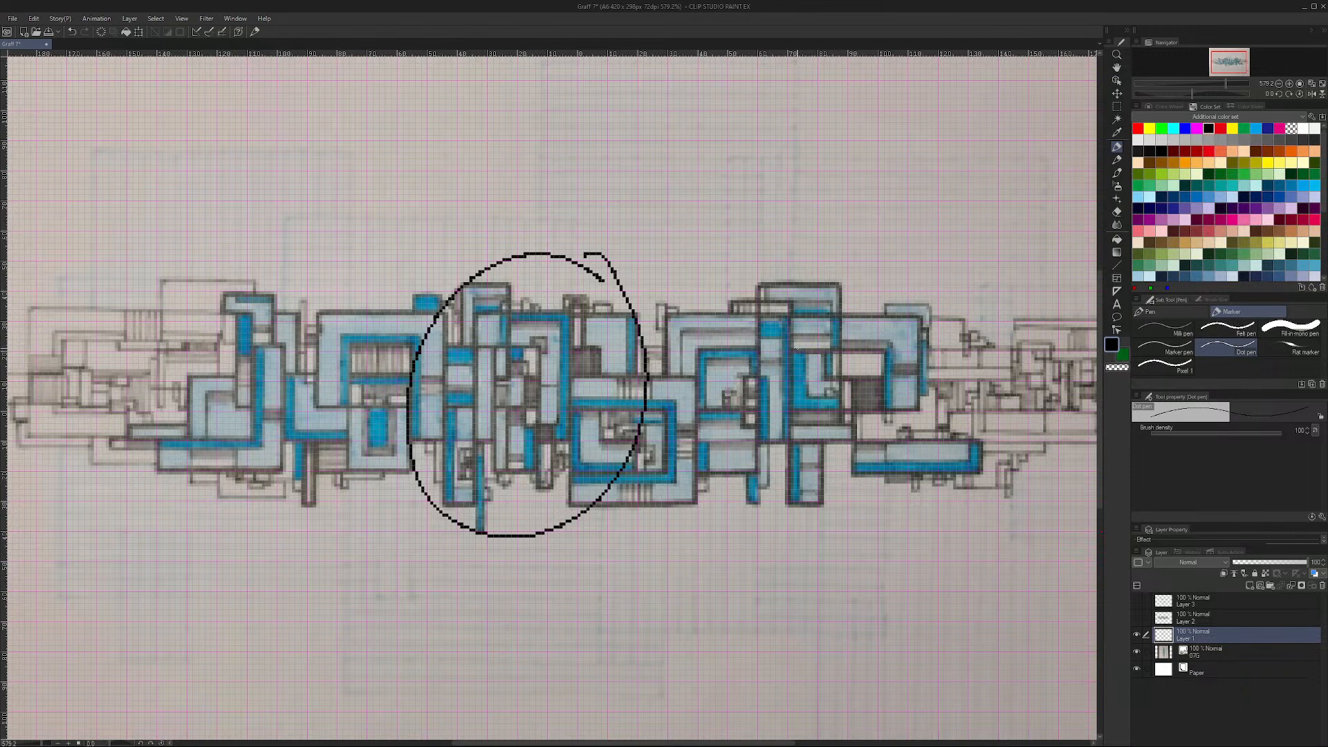
{"action": "key", "text": "ctrl+z"}
{"action": "mouse_move", "coordinate": [855, 435]}
{"action": "left_mouse_down"}
{"action": "mouse_move", "coordinate": [754, 332]}
{"action": "mouse_move", "coordinate": [855, 377]}
{"action": "mouse_move", "coordinate": [837, 353]}
{"action": "left_mouse_up"}
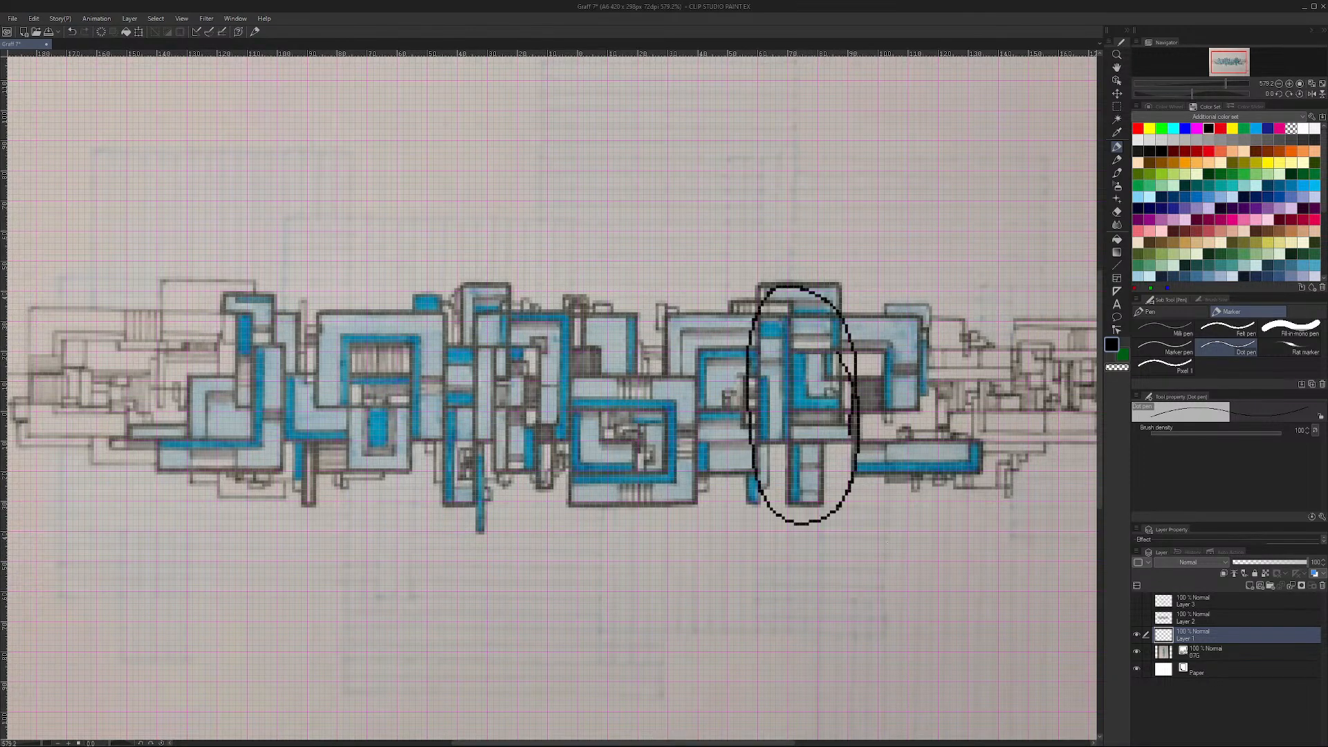
Step: Undo the freehand circle around the last letter's stem and show Layer 2 over the sketch
{"action": "key", "text": "ctrl+z"}
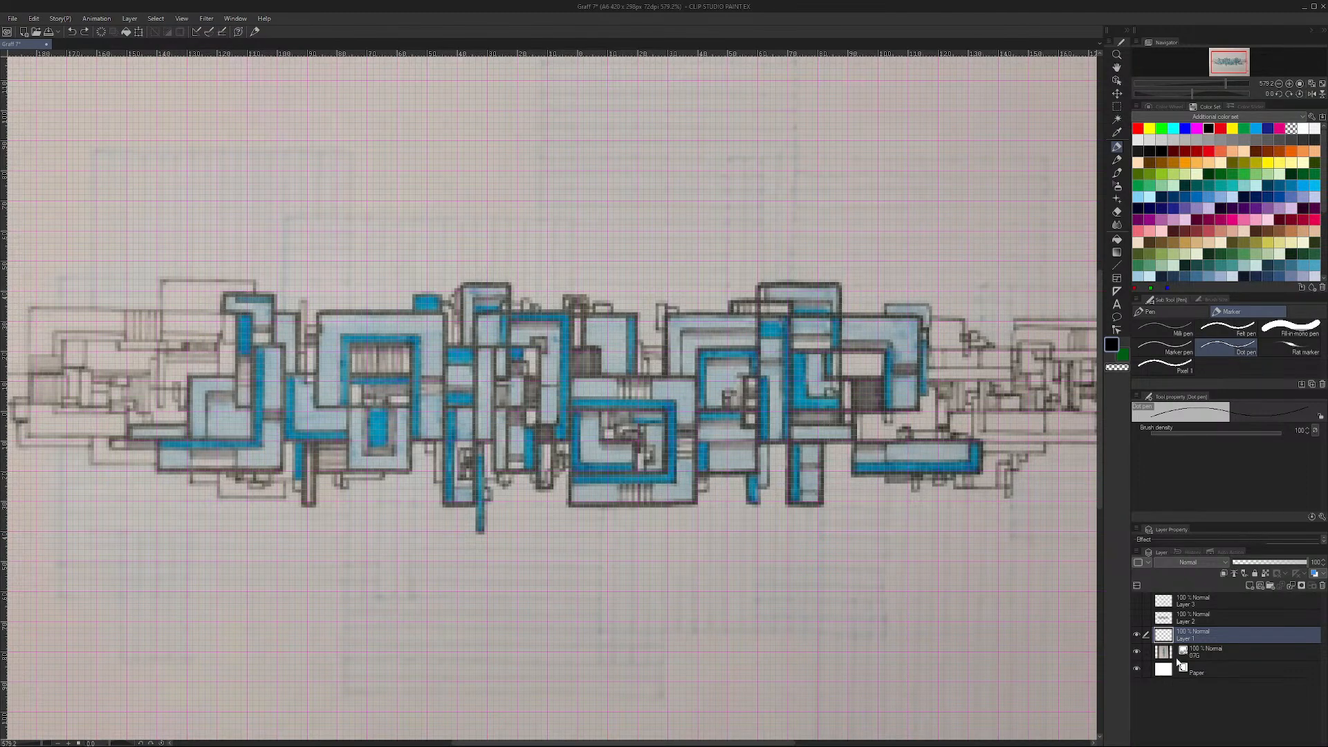
{"action": "left_click", "coordinate": [1136, 617]}
{"action": "left_click", "coordinate": [1136, 616]}
{"action": "left_click", "coordinate": [1138, 616]}
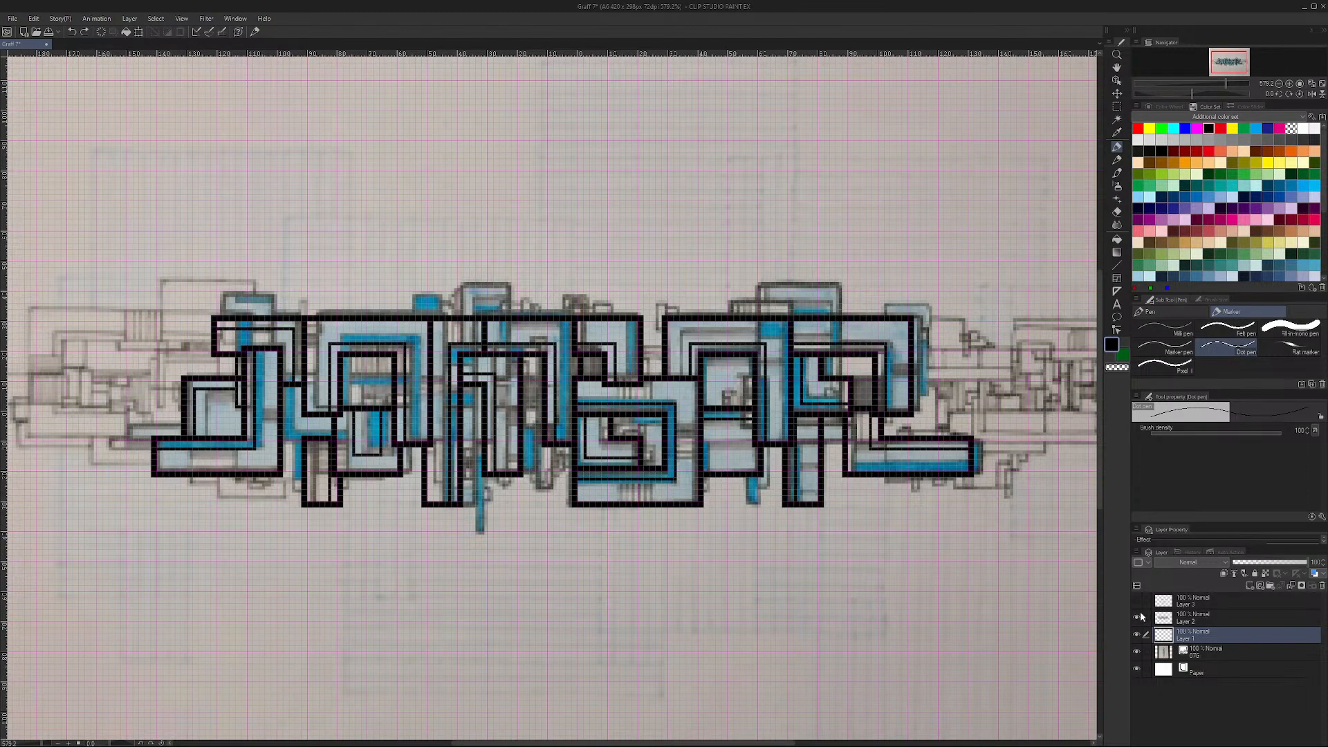
Step: Make Layer 2 active and erase the thin inner lines in the second letter's lower box
{"action": "left_click", "coordinate": [1116, 211]}
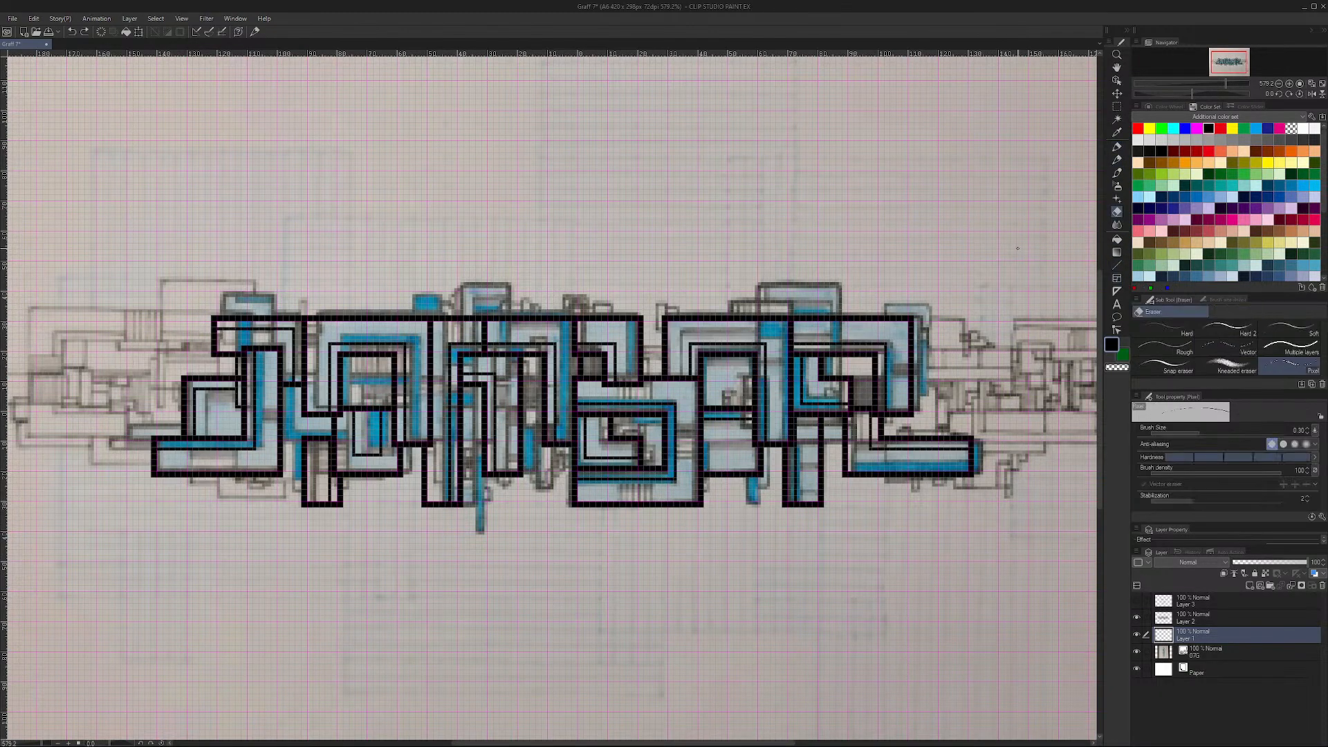
{"action": "left_click", "coordinate": [1142, 618]}
{"action": "left_click", "coordinate": [1137, 617]}
{"action": "left_click", "coordinate": [1137, 618]}
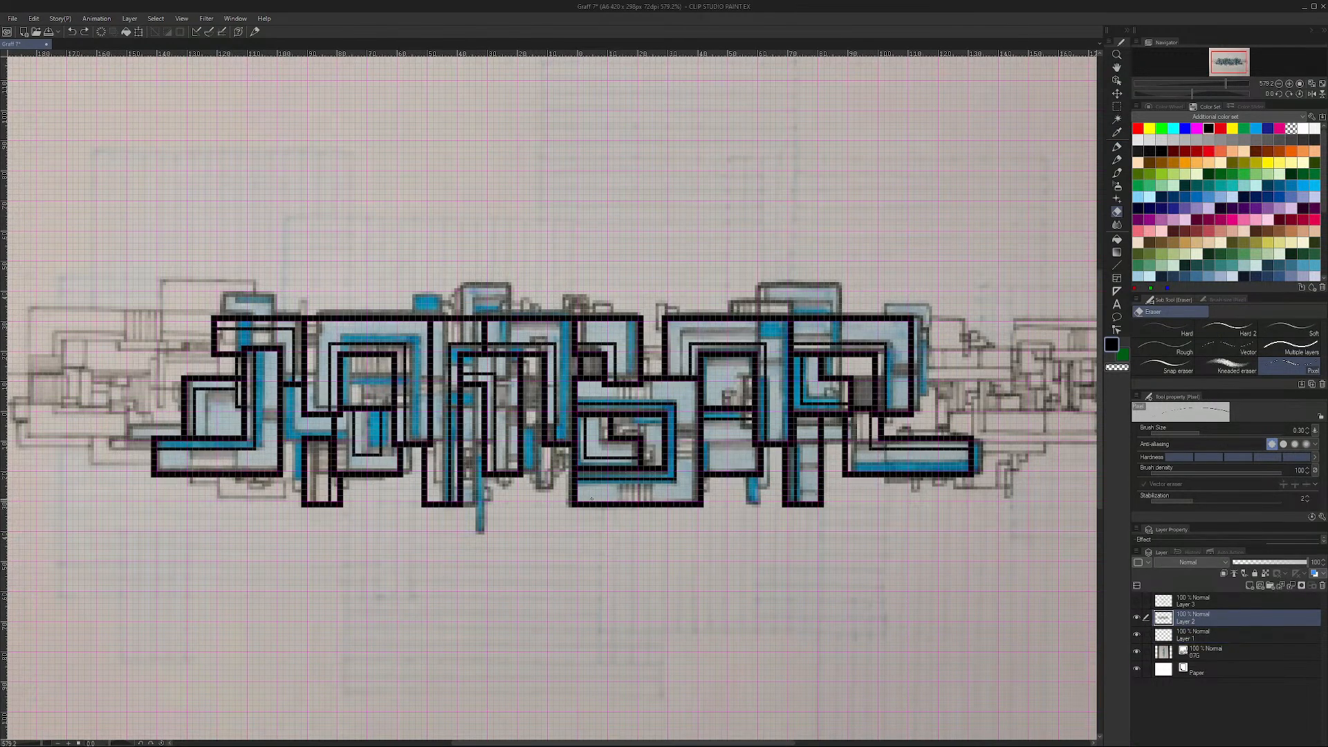
{"action": "mouse_move", "coordinate": [353, 414]}
{"action": "left_mouse_down"}
{"action": "mouse_move", "coordinate": [352, 453]}
{"action": "mouse_move", "coordinate": [381, 454]}
{"action": "mouse_move", "coordinate": [381, 415]}
{"action": "left_mouse_up"}
Step: Try a narrow thin-lined shape inside the second letter's lower box, check it without the sketch, and undo it
{"action": "left_click", "coordinate": [1116, 146]}
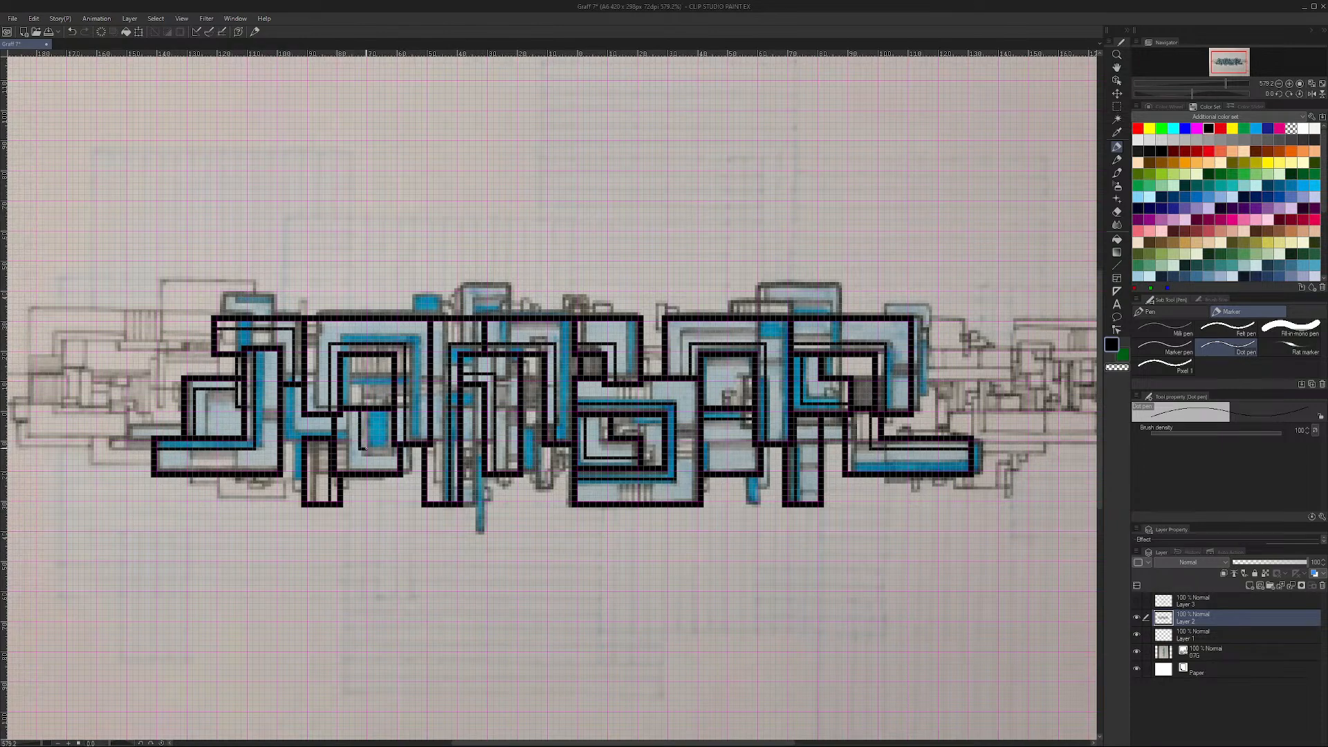
{"action": "left_click_drag", "start_coordinate": [375, 447], "coordinate": [375, 408]}
{"action": "left_click", "coordinate": [1135, 652]}
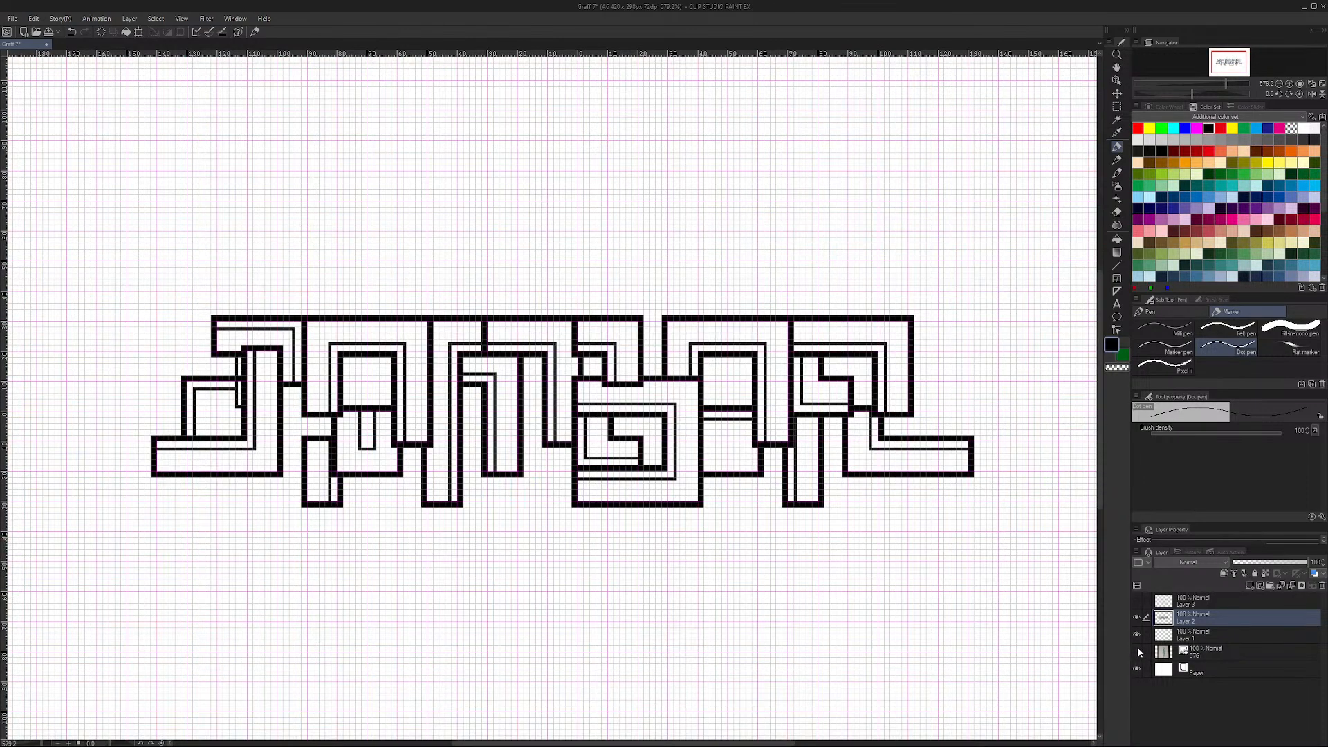
{"action": "left_click", "coordinate": [1136, 652]}
{"action": "key", "text": "ctrl+z"}
{"action": "key", "text": "ctrl+z"}
{"action": "key", "text": "ctrl+z"}
{"action": "key", "text": "ctrl+z"}
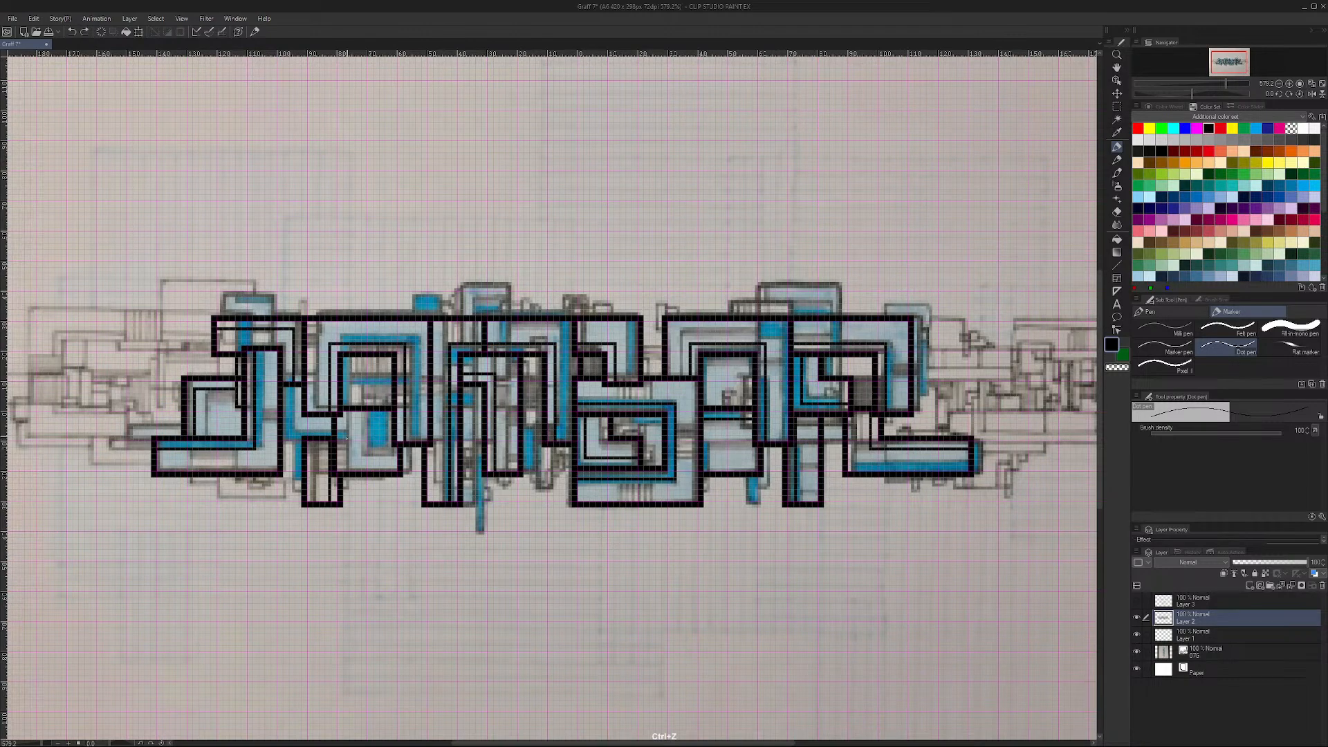
Step: Draw thin inner lines along the sides and lower edge of the second letter's lower box, and hide the sketch
{"action": "left_click_drag", "start_coordinate": [345, 465], "coordinate": [345, 409]}
{"action": "mouse_move", "coordinate": [346, 463]}
{"action": "left_mouse_down"}
{"action": "mouse_move", "coordinate": [390, 463]}
{"action": "mouse_move", "coordinate": [390, 412]}
{"action": "left_mouse_up"}
{"action": "left_click", "coordinate": [1136, 651]}
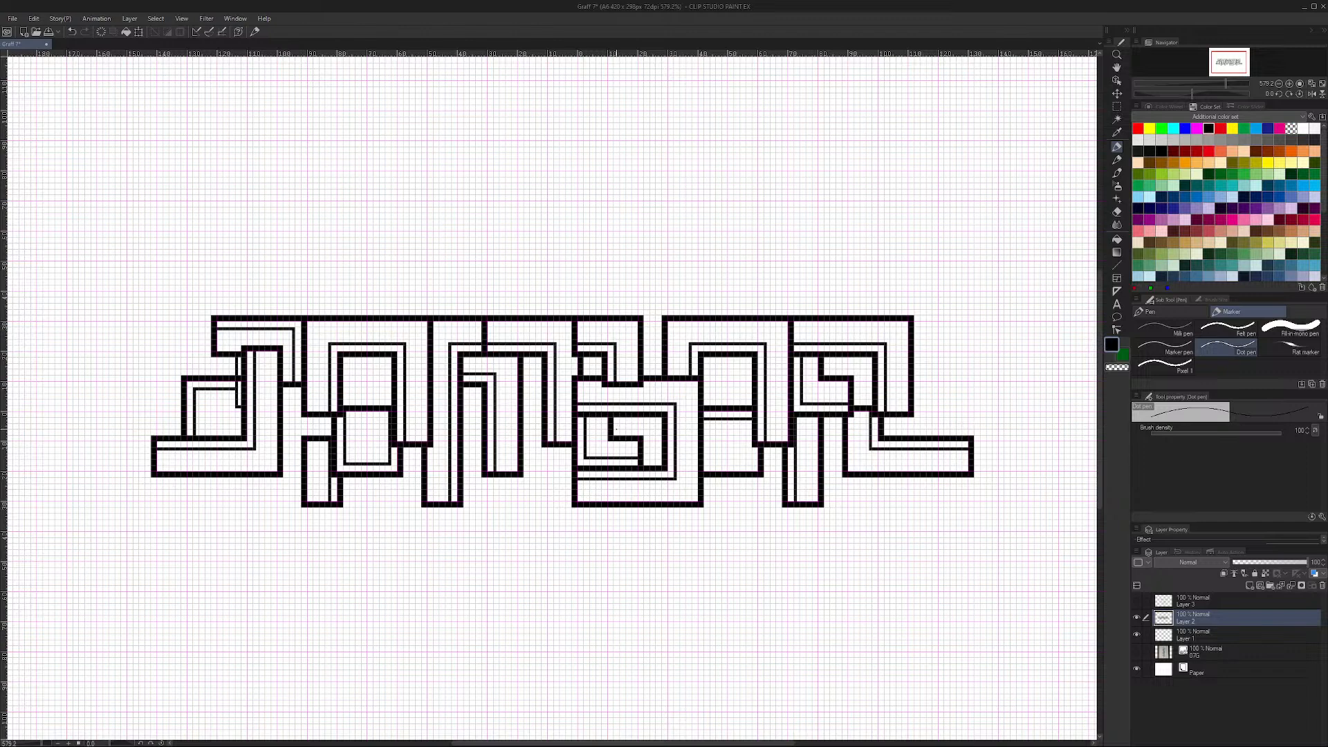
Step: Add a thin angled line inside the fourth letter's inner box and erase the stray short line beside the first letter's stem
{"action": "mouse_move", "coordinate": [630, 427]}
{"action": "left_mouse_down"}
{"action": "mouse_move", "coordinate": [659, 467]}
{"action": "mouse_move", "coordinate": [652, 429]}
{"action": "left_mouse_up"}
{"action": "left_click", "coordinate": [1118, 212]}
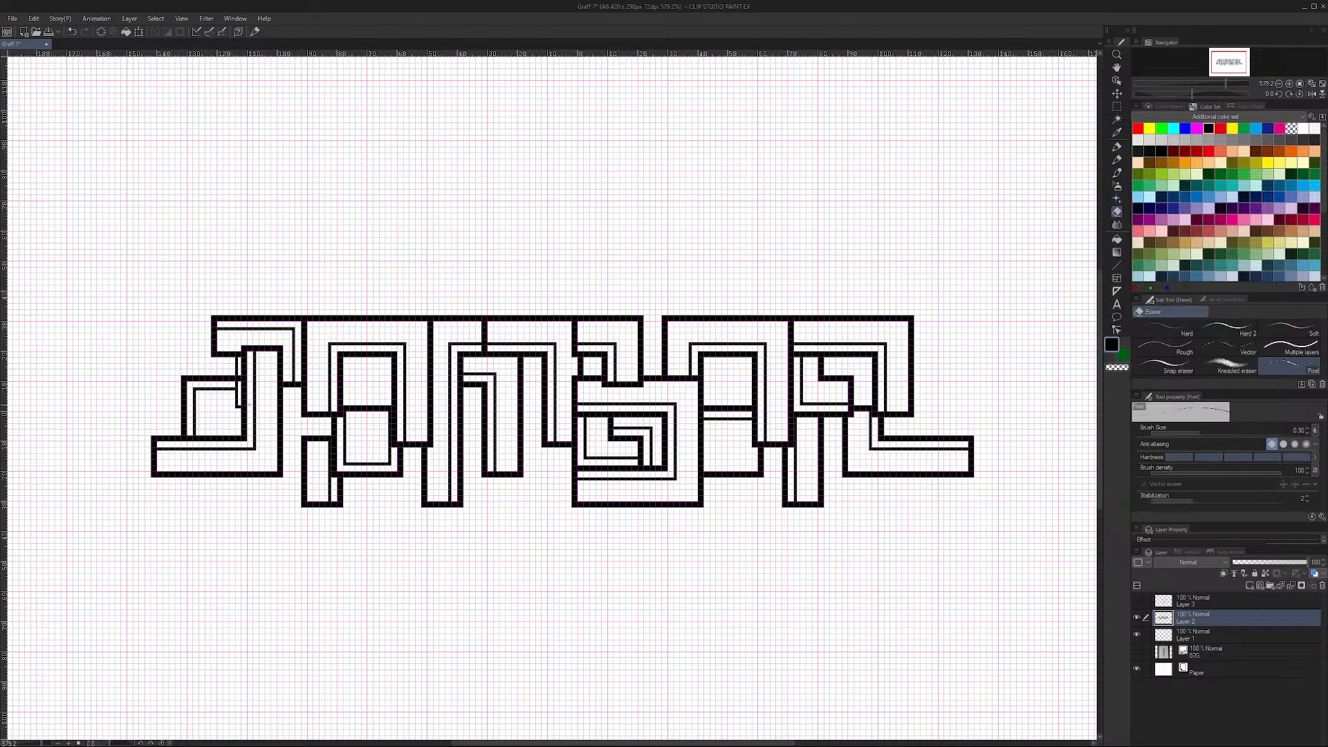
{"action": "left_click_drag", "start_coordinate": [238, 398], "coordinate": [237, 386]}
{"action": "left_click", "coordinate": [1116, 265]}
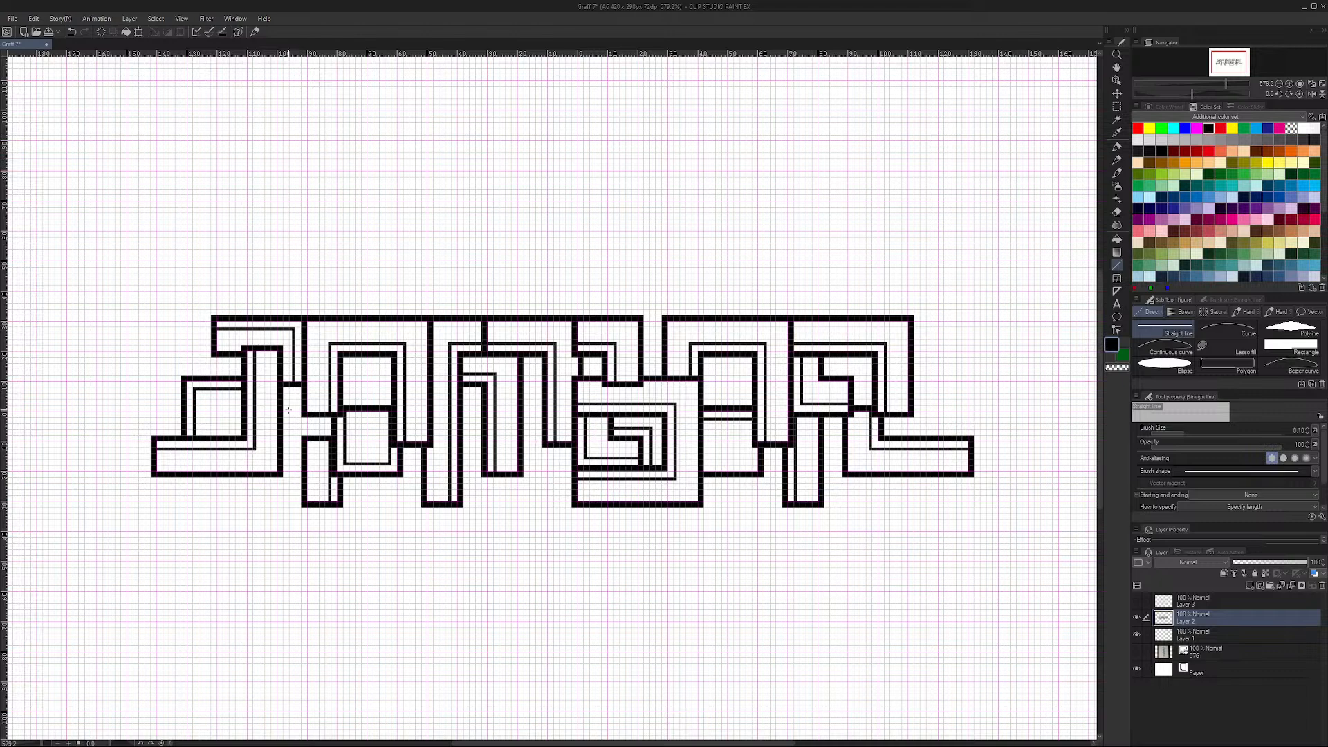
Step: Duplicate Layer 2 with the original hidden, and add a new layer named P above all the others
{"action": "left_click_drag", "start_coordinate": [1252, 613], "coordinate": [1250, 586]}
{"action": "left_click", "coordinate": [1136, 634]}
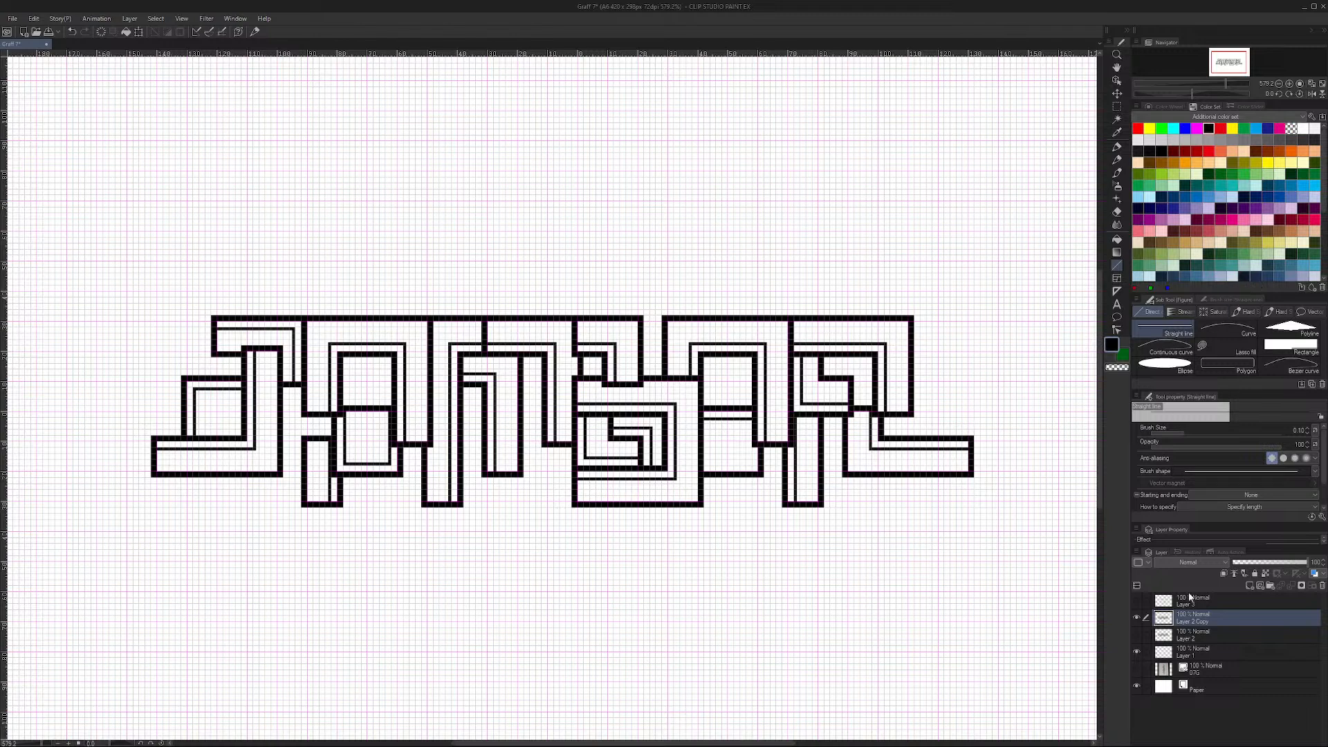
{"action": "left_click", "coordinate": [1250, 585]}
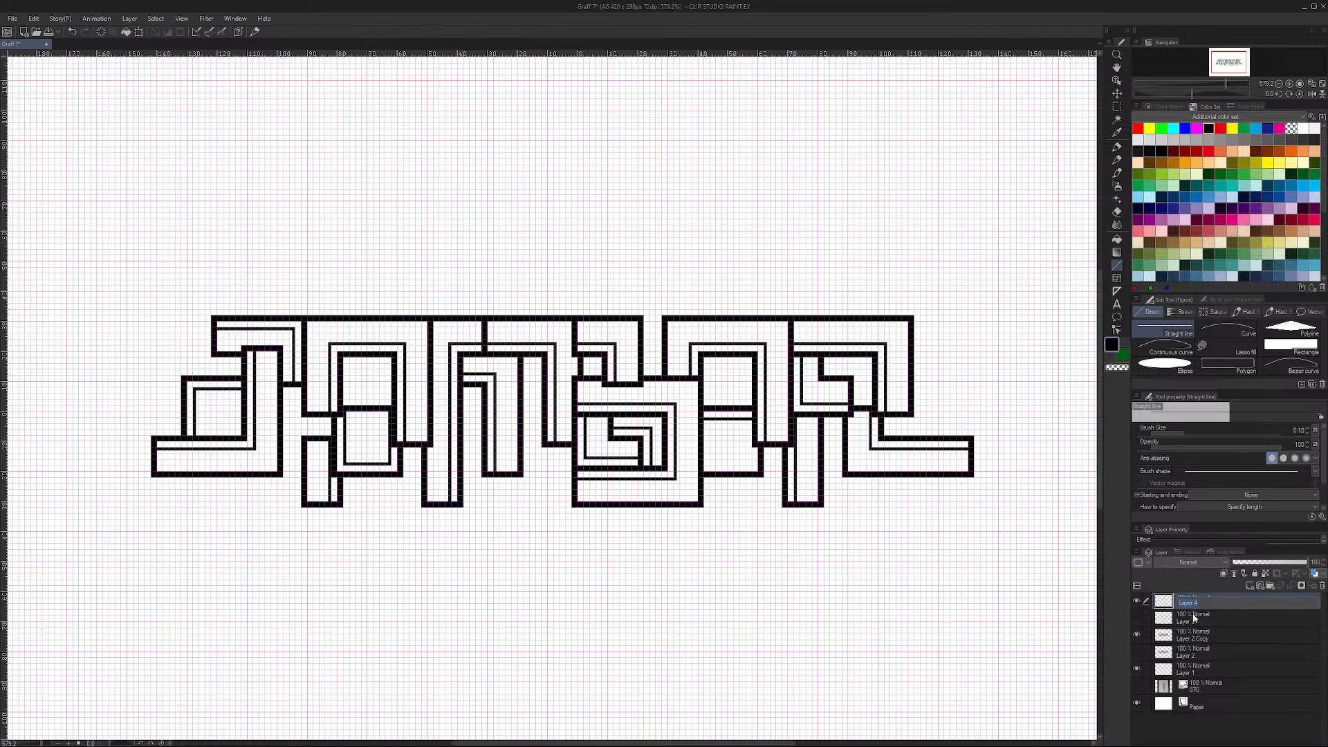
{"action": "type", "text": "P"}
Step: Draw a small medium-blue square outline on layer P above the last letter and fill it with the same blue
{"action": "left_click", "coordinate": [1208, 196]}
{"action": "left_click", "coordinate": [1116, 147]}
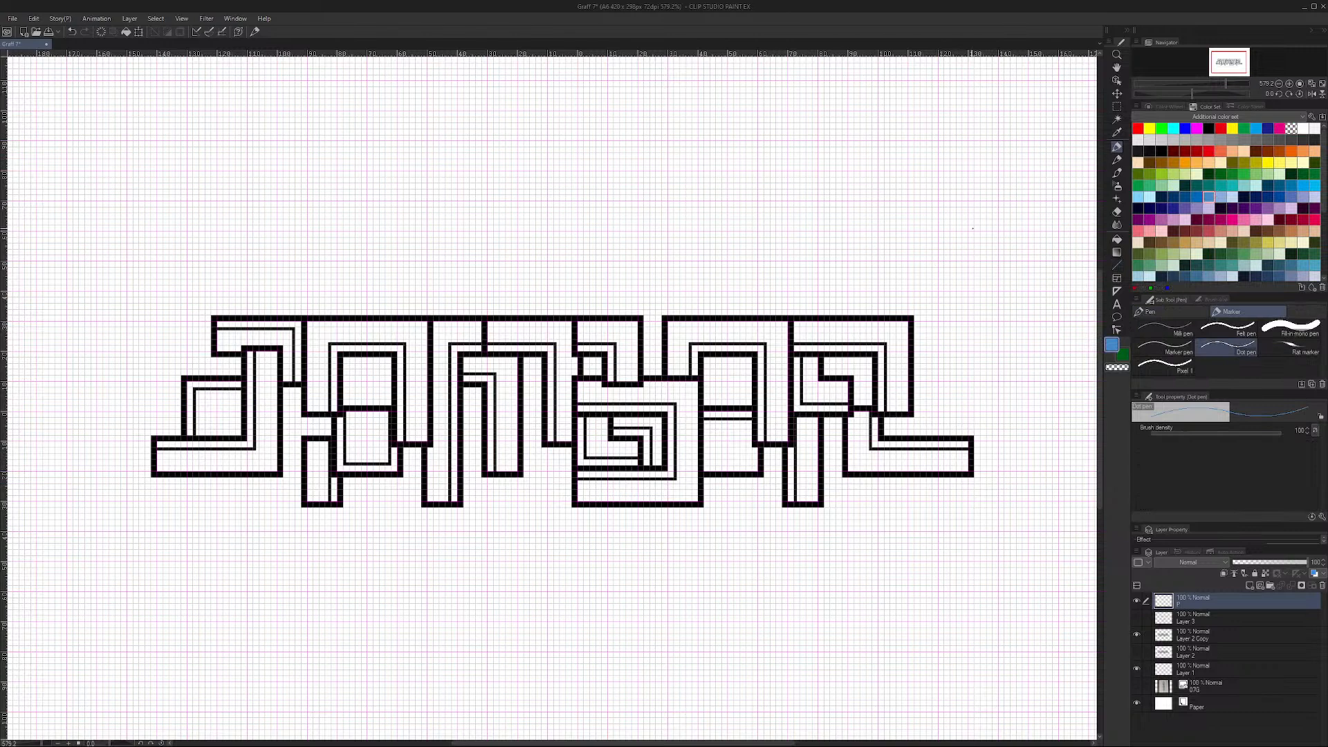
{"action": "mouse_move", "coordinate": [970, 233]}
{"action": "left_mouse_down"}
{"action": "mouse_move", "coordinate": [971, 257]}
{"action": "mouse_move", "coordinate": [994, 260]}
{"action": "left_mouse_up"}
{"action": "key", "text": "ctrl+z"}
{"action": "key", "text": "ctrl+z"}
{"action": "mouse_move", "coordinate": [970, 260]}
{"action": "left_mouse_down"}
{"action": "mouse_move", "coordinate": [970, 232]}
{"action": "mouse_move", "coordinate": [995, 232]}
{"action": "mouse_move", "coordinate": [995, 256]}
{"action": "mouse_move", "coordinate": [996, 233]}
{"action": "mouse_move", "coordinate": [991, 259]}
{"action": "left_mouse_up"}
{"action": "key", "text": "ctrl+z"}
{"action": "left_click", "coordinate": [1116, 238]}
{"action": "left_click", "coordinate": [982, 246]}
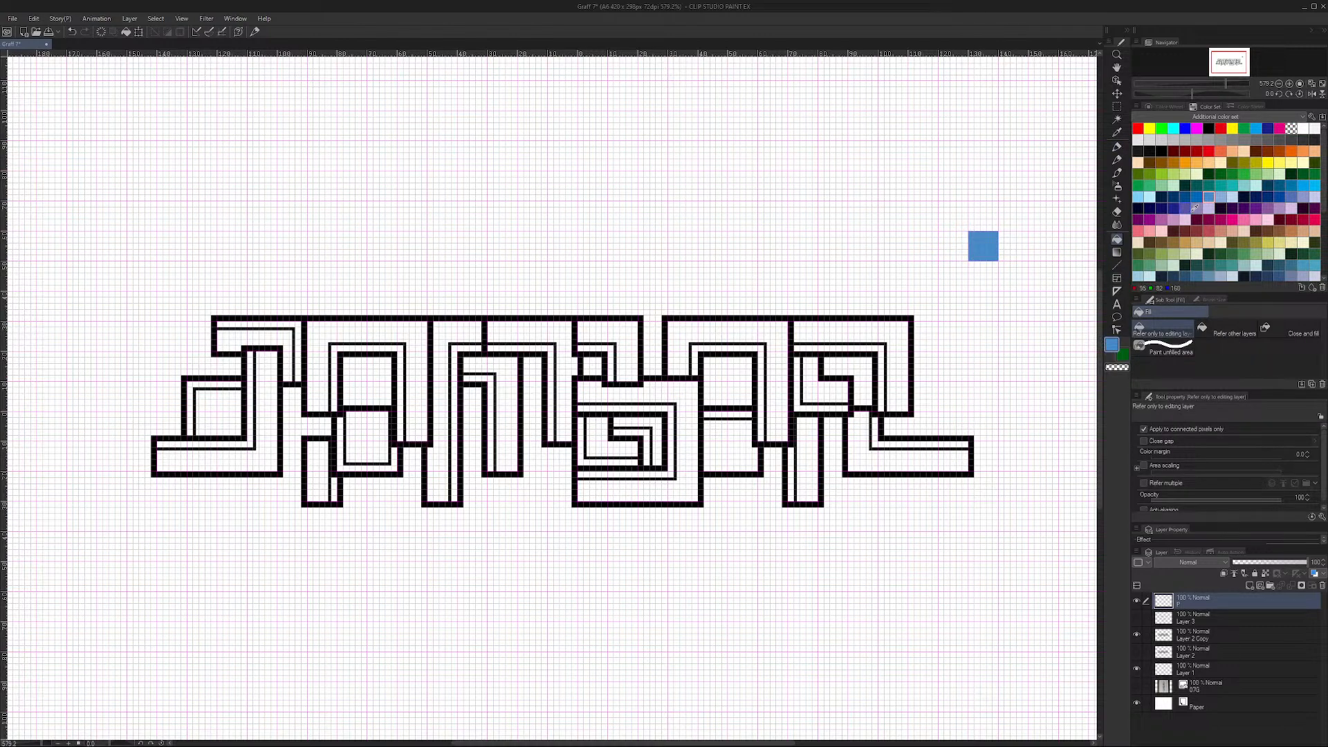
Step: Choose a lighter blue and try to fill the area next to the blue square on layer P
{"action": "left_click", "coordinate": [1220, 197]}
{"action": "left_click", "coordinate": [970, 228]}
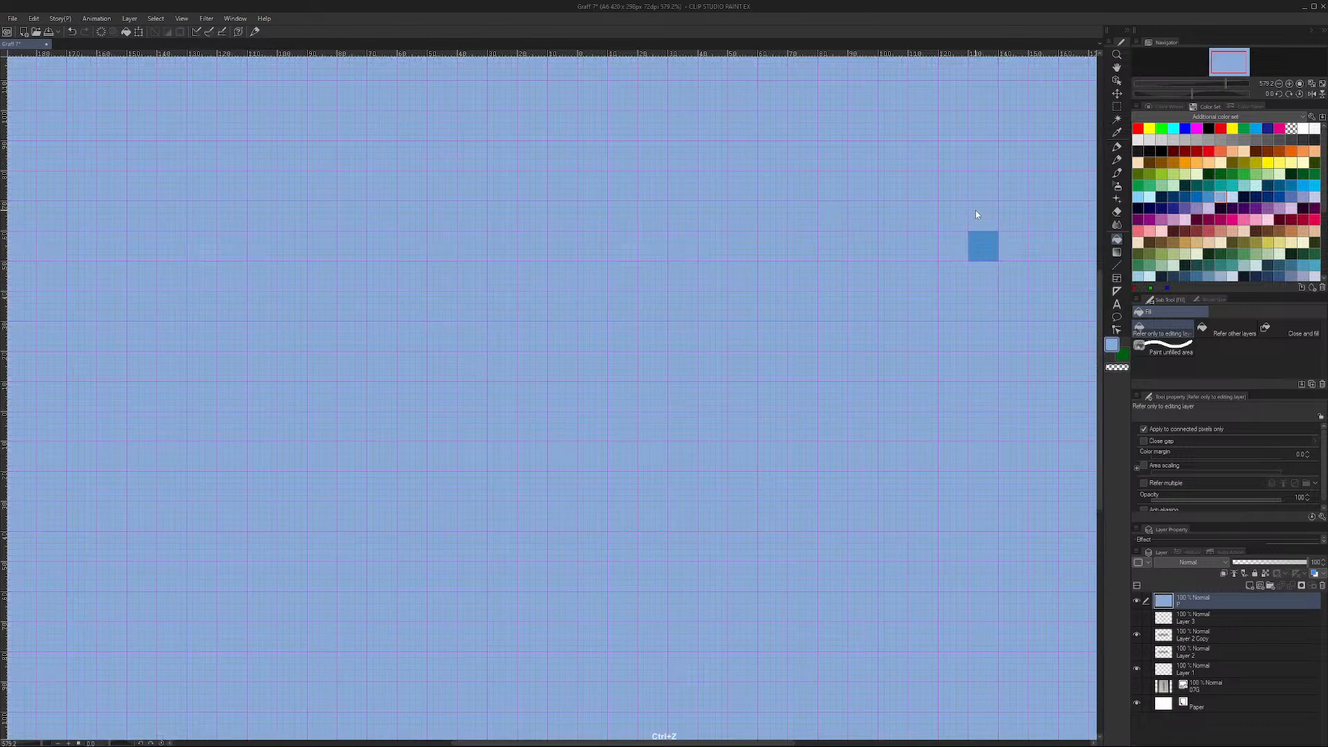
Step: Undo the canvas-wide fill, close the pale blue square outline above the mid-blue swatch, and fill it with pale blue
{"action": "key", "text": "ctrl+z"}
{"action": "left_click", "coordinate": [1116, 147]}
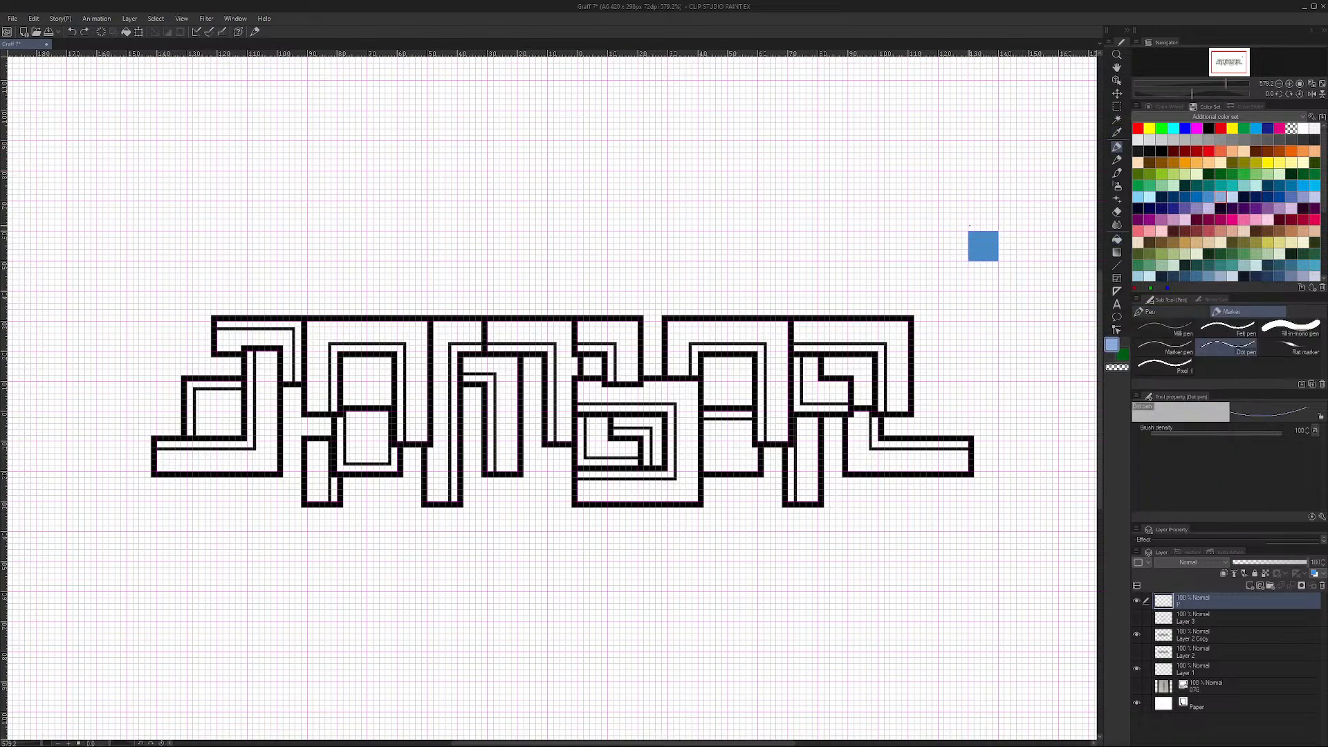
{"action": "mouse_move", "coordinate": [969, 229]}
{"action": "left_mouse_down"}
{"action": "mouse_move", "coordinate": [971, 206]}
{"action": "mouse_move", "coordinate": [993, 202]}
{"action": "mouse_move", "coordinate": [994, 228]}
{"action": "mouse_move", "coordinate": [973, 229]}
{"action": "left_mouse_up"}
{"action": "left_click", "coordinate": [1116, 239]}
{"action": "left_click", "coordinate": [983, 216]}
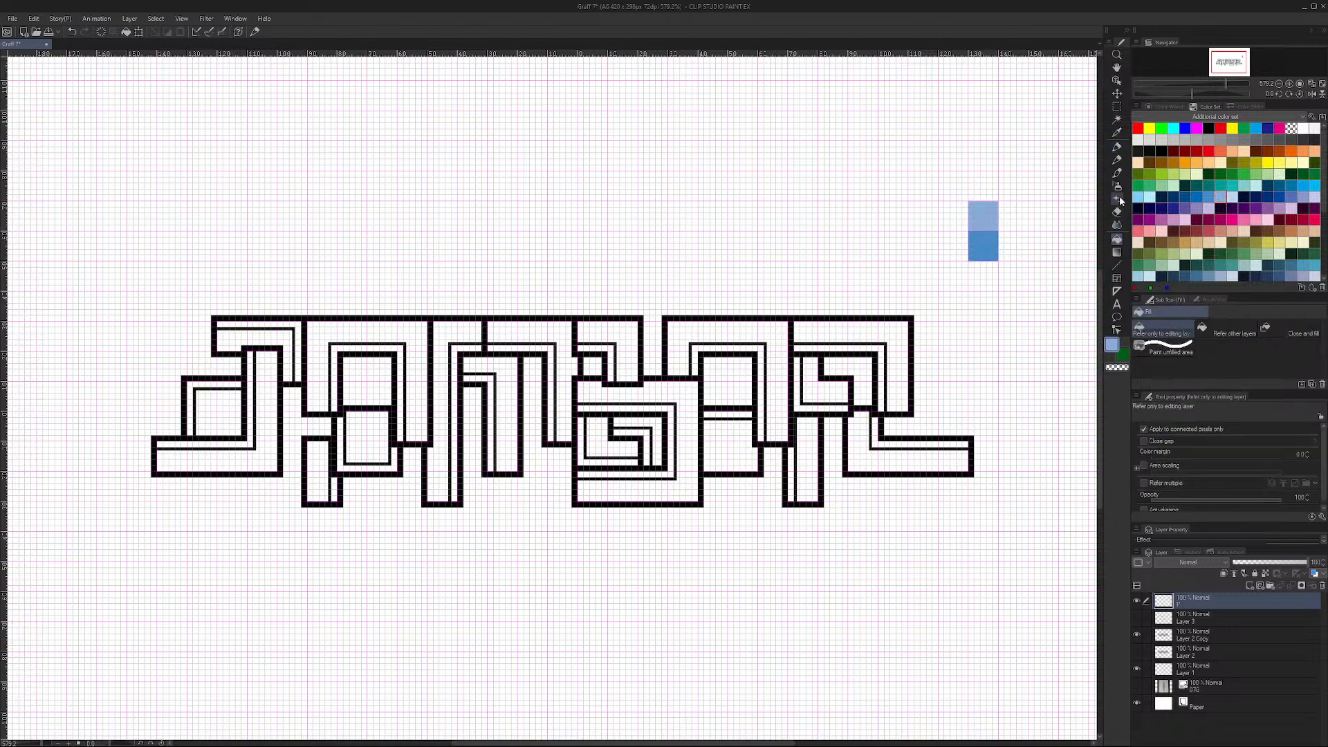
Step: Outline a square directly below the mid-blue swatch in a stronger blue and fill it with the same colour
{"action": "left_click", "coordinate": [1116, 146]}
{"action": "left_click", "coordinate": [1196, 197]}
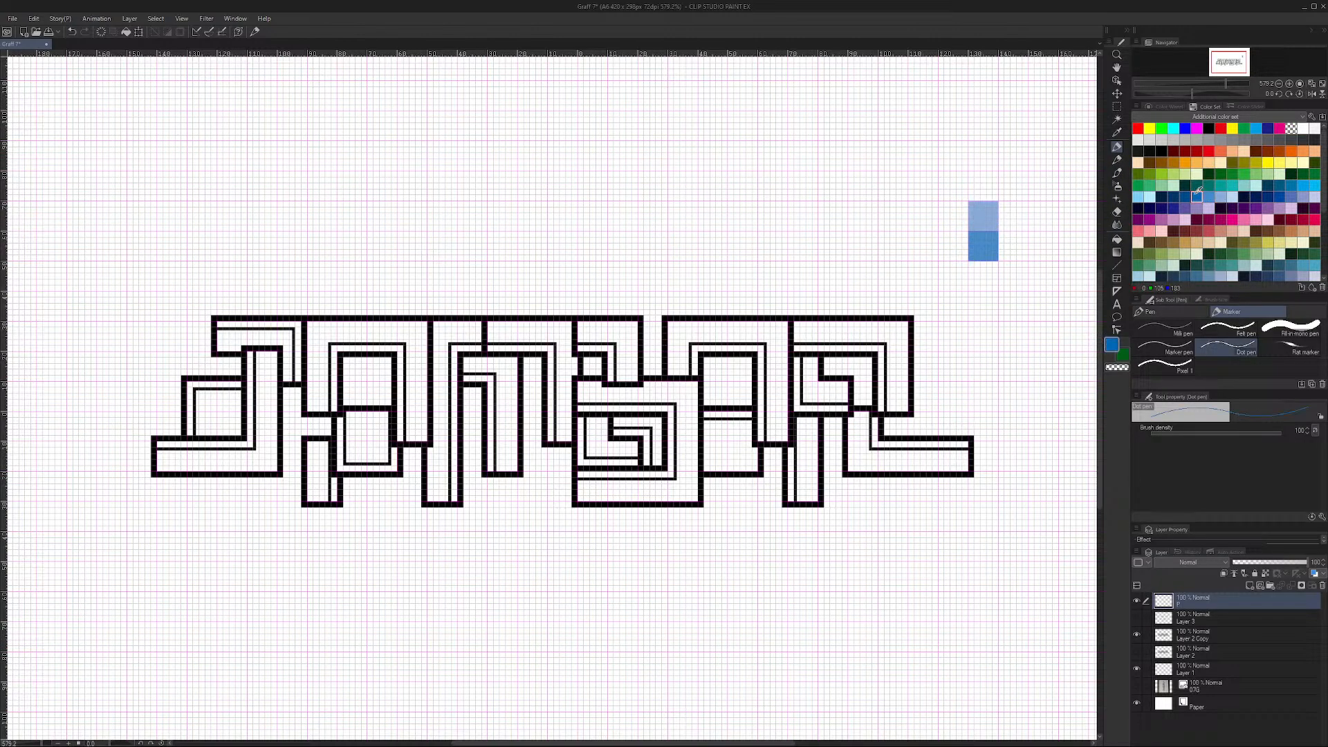
{"action": "mouse_move", "coordinate": [970, 263]}
{"action": "left_mouse_down"}
{"action": "mouse_move", "coordinate": [970, 286]}
{"action": "mouse_move", "coordinate": [990, 289]}
{"action": "mouse_move", "coordinate": [996, 270]}
{"action": "mouse_move", "coordinate": [972, 264]}
{"action": "mouse_move", "coordinate": [972, 288]}
{"action": "left_mouse_up"}
{"action": "left_click", "coordinate": [1116, 239]}
{"action": "left_click", "coordinate": [982, 276]}
Step: Add a fourth, dark blue filled square at the lower end of the swatch column
{"action": "left_click", "coordinate": [1185, 196]}
{"action": "key", "text": "p"}
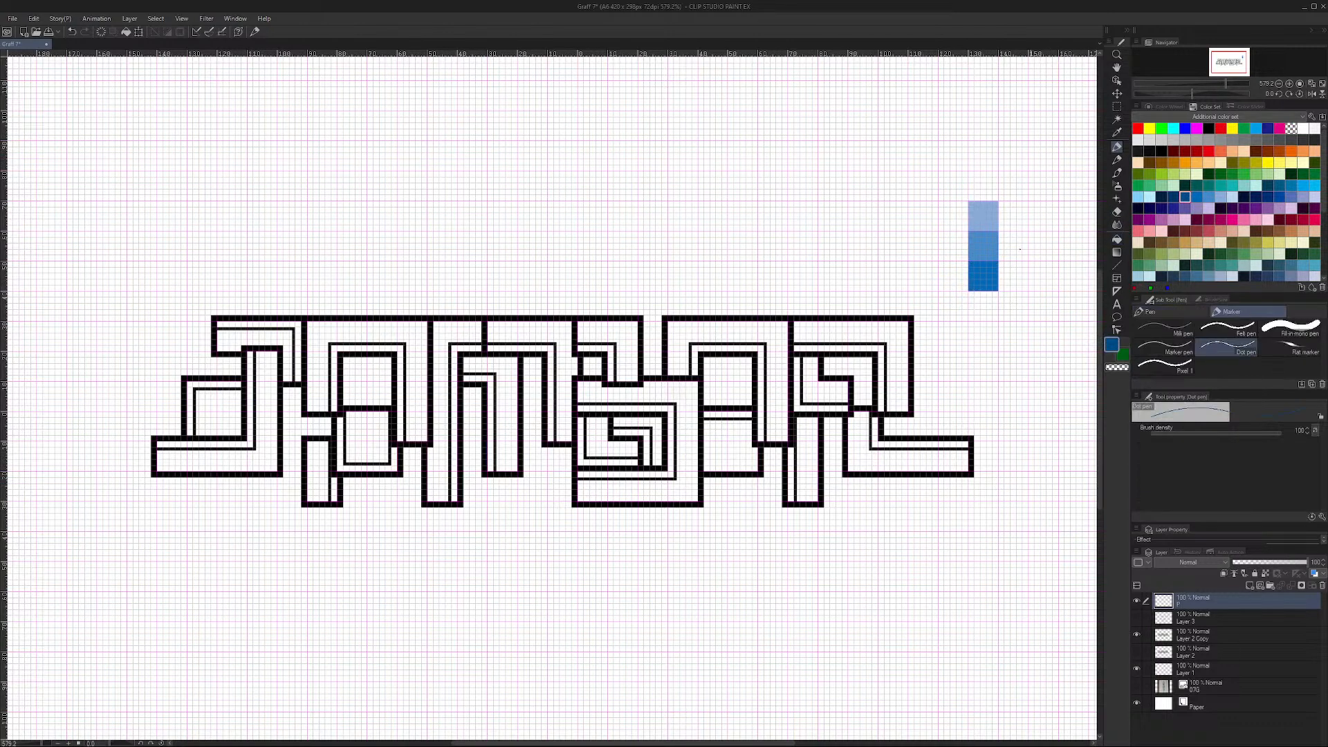
{"action": "mouse_move", "coordinate": [970, 293]}
{"action": "left_mouse_down"}
{"action": "mouse_move", "coordinate": [970, 320]}
{"action": "mouse_move", "coordinate": [996, 320]}
{"action": "mouse_move", "coordinate": [996, 293]}
{"action": "mouse_move", "coordinate": [971, 292]}
{"action": "left_mouse_up"}
{"action": "key", "text": "ctrl+z"}
{"action": "left_click", "coordinate": [1116, 238]}
{"action": "left_click", "coordinate": [982, 306]}
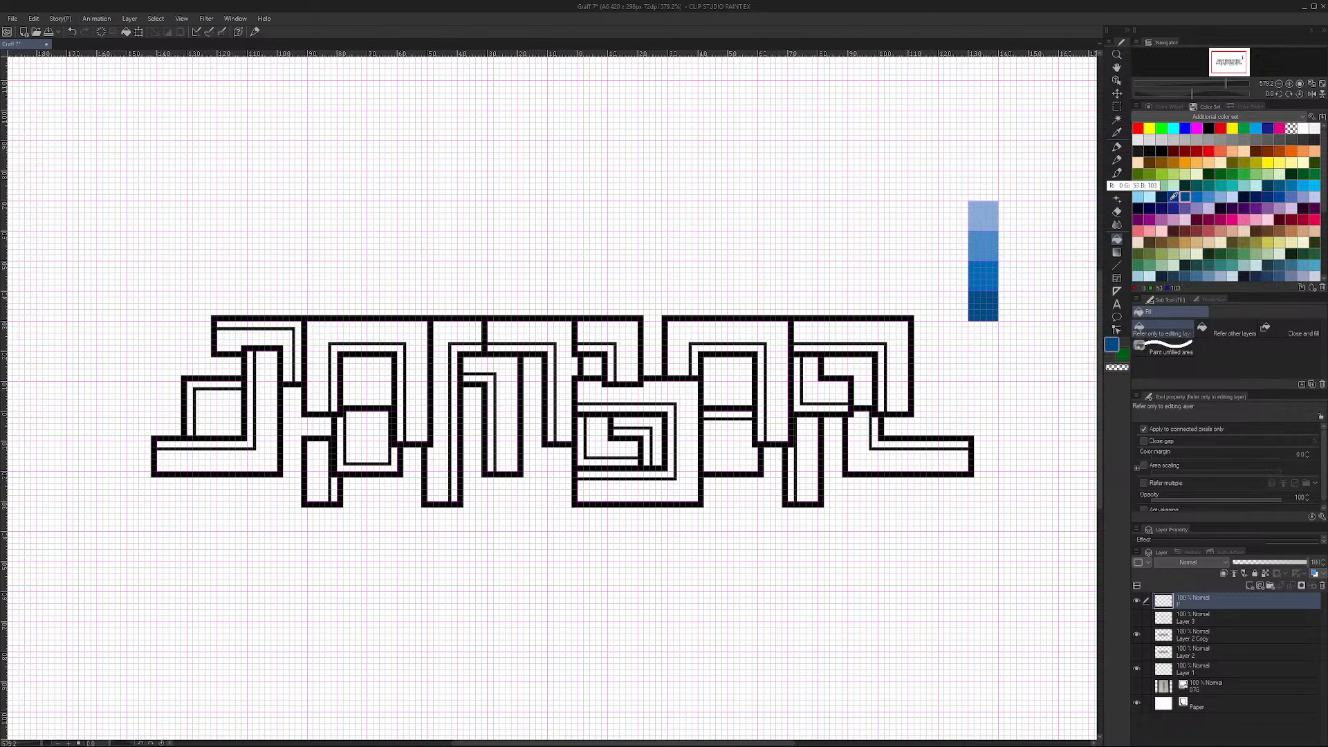
Step: On Layer 2 Copy, fill the thin shadow bands in the left and middle letters with the dark blue
{"action": "left_click", "coordinate": [1198, 637]}
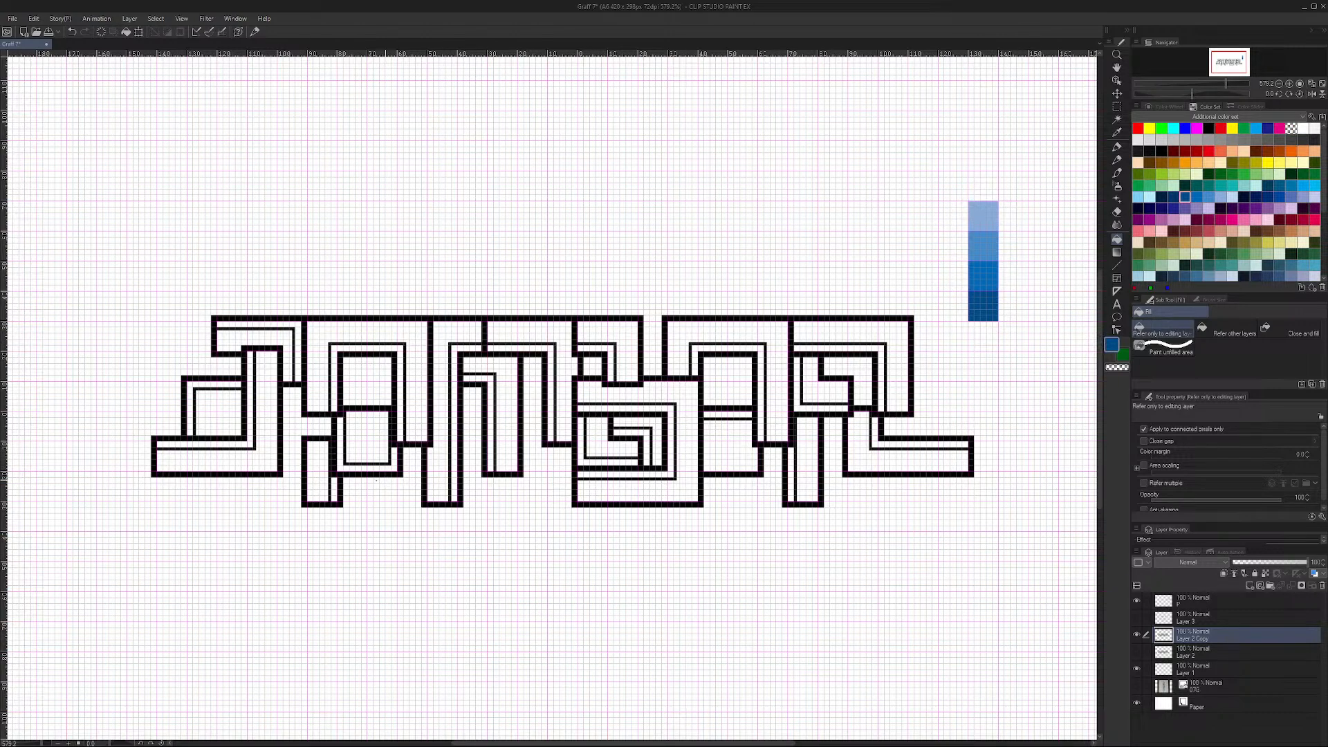
{"action": "left_click", "coordinate": [225, 384]}
{"action": "left_click", "coordinate": [280, 325]}
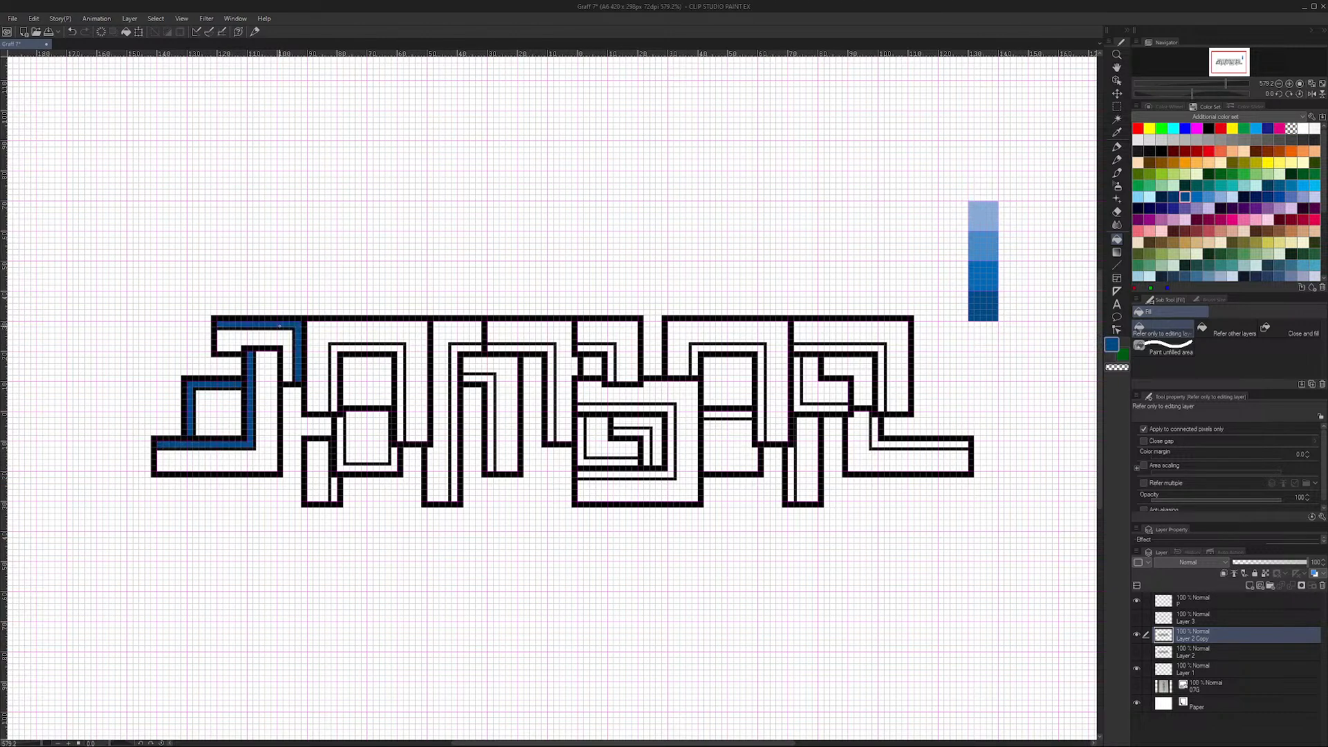
{"action": "left_click", "coordinate": [332, 391]}
{"action": "left_click", "coordinate": [335, 484]}
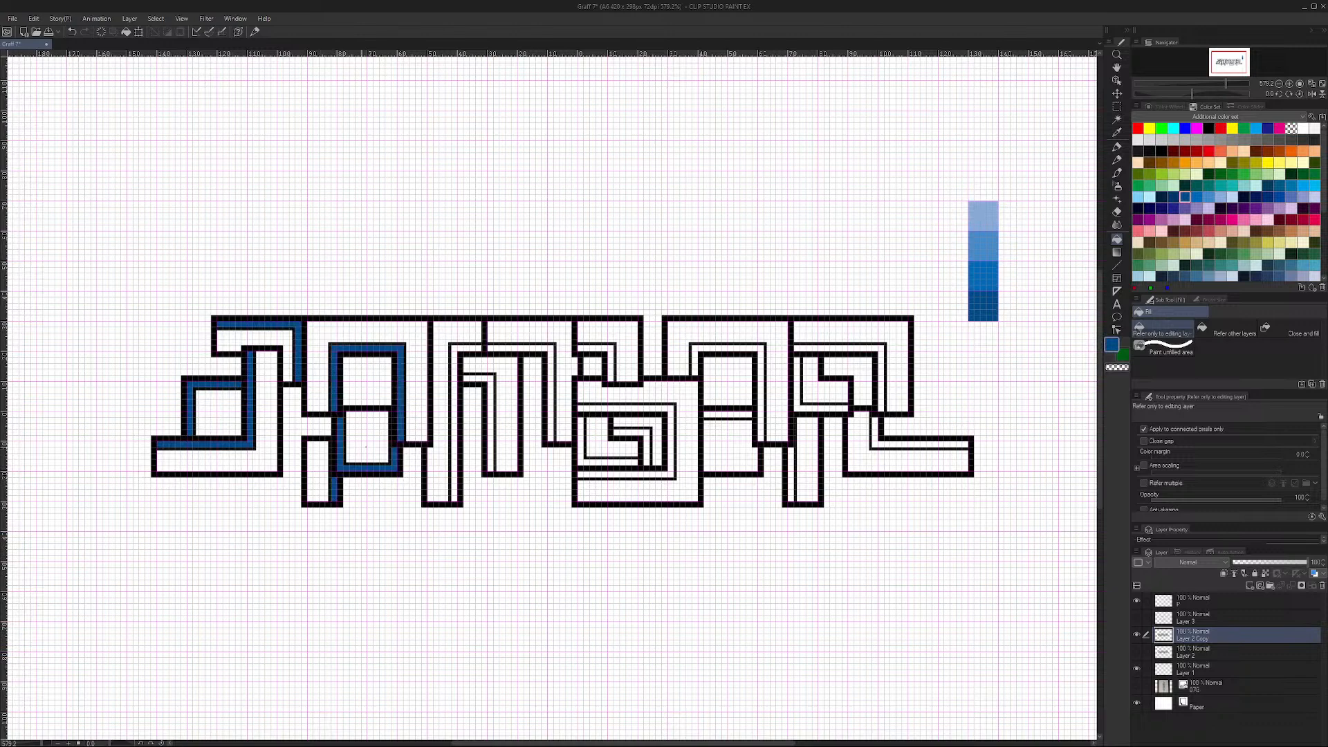
{"action": "left_click", "coordinate": [453, 456]}
{"action": "left_click", "coordinate": [486, 376]}
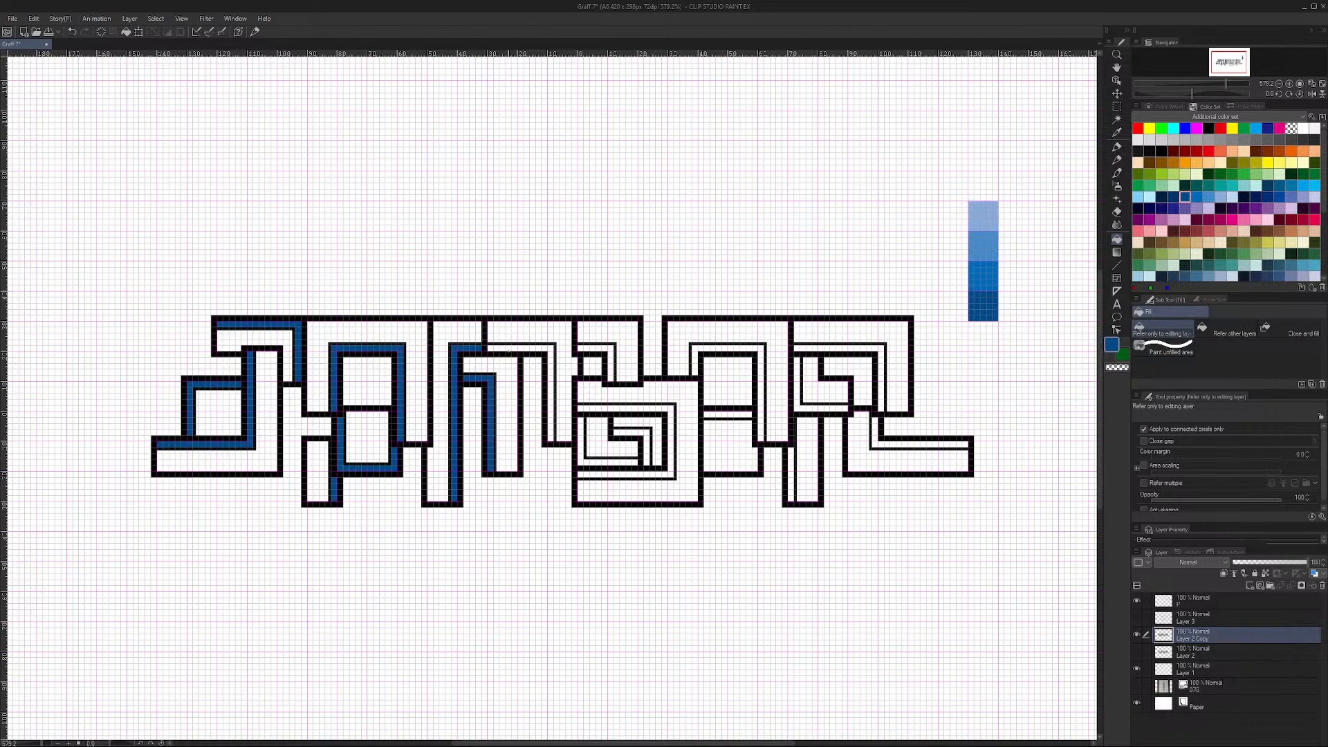
{"action": "left_click", "coordinate": [555, 376]}
{"action": "left_click", "coordinate": [584, 438]}
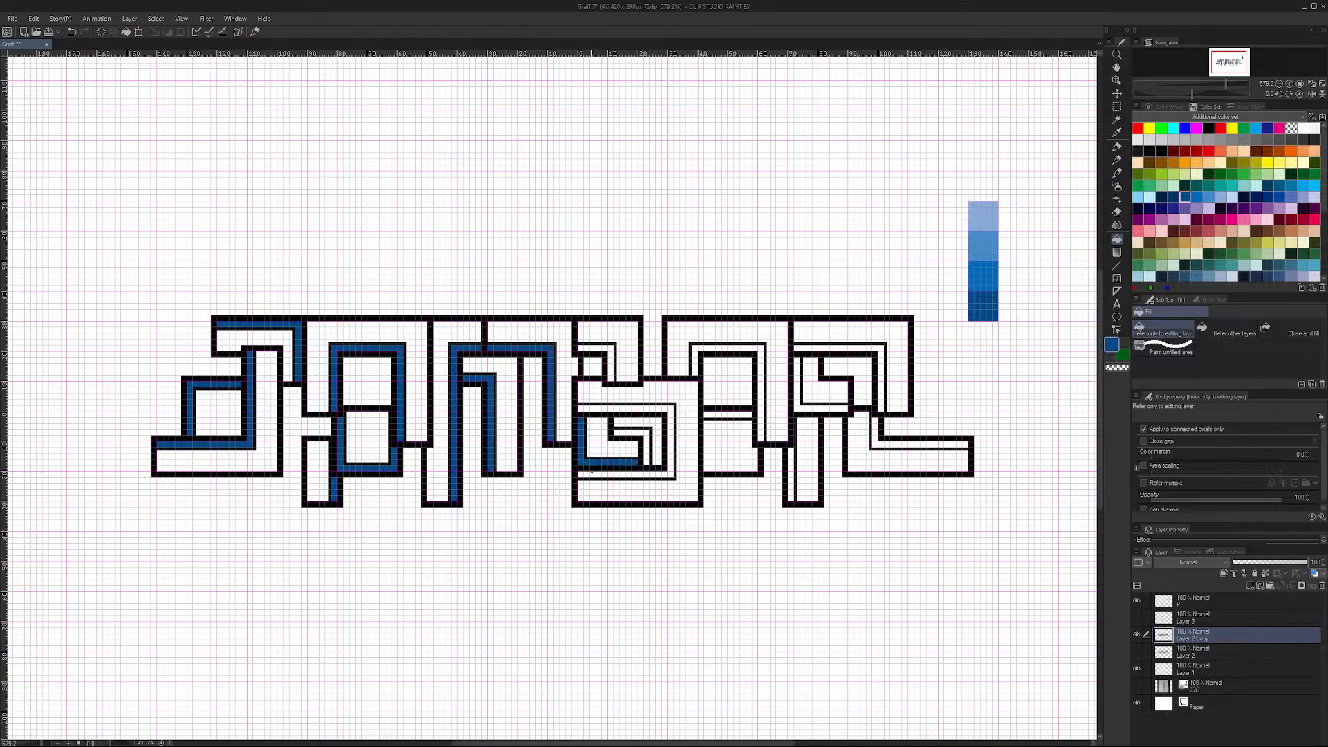
Step: Fill the remaining shadow bands through the right end of the lettering with dark blue, undoing the stray background fill
{"action": "left_click", "coordinate": [588, 366]}
{"action": "left_click", "coordinate": [647, 446]}
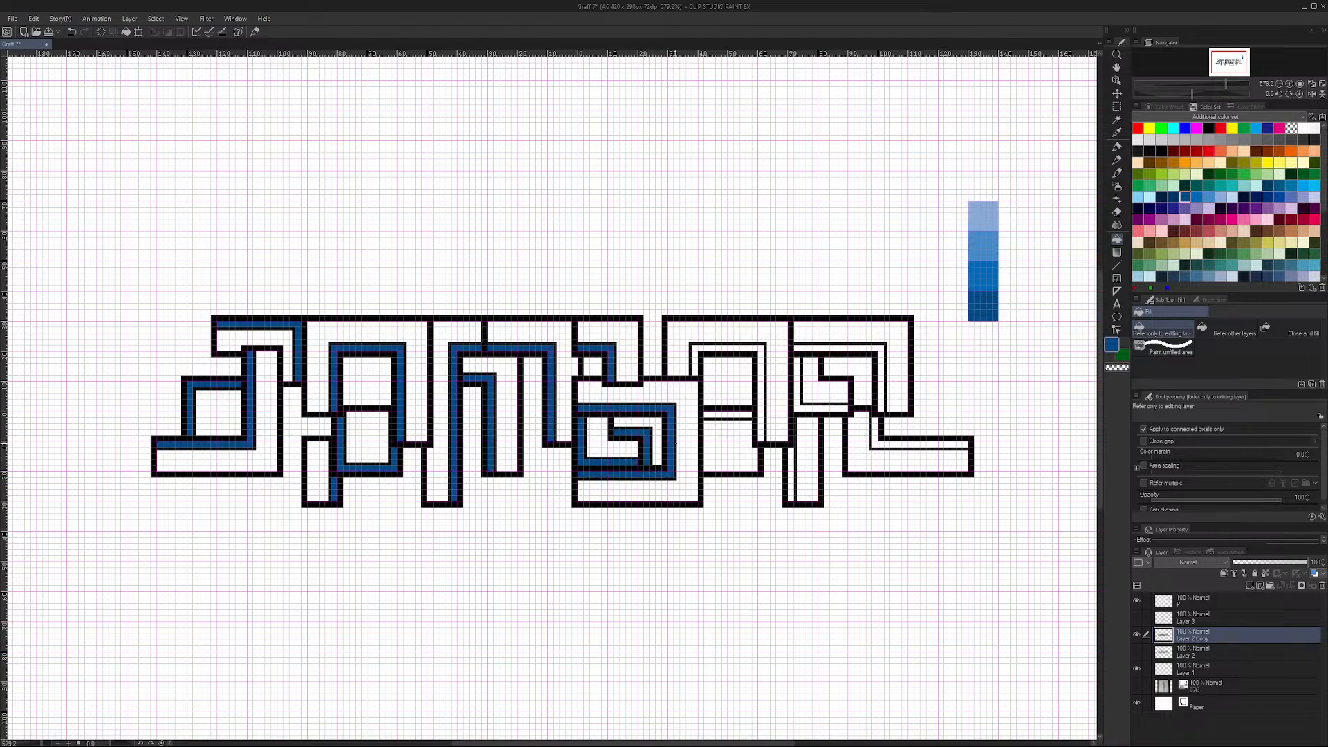
{"action": "left_click", "coordinate": [710, 416]}
{"action": "left_click", "coordinate": [758, 360]}
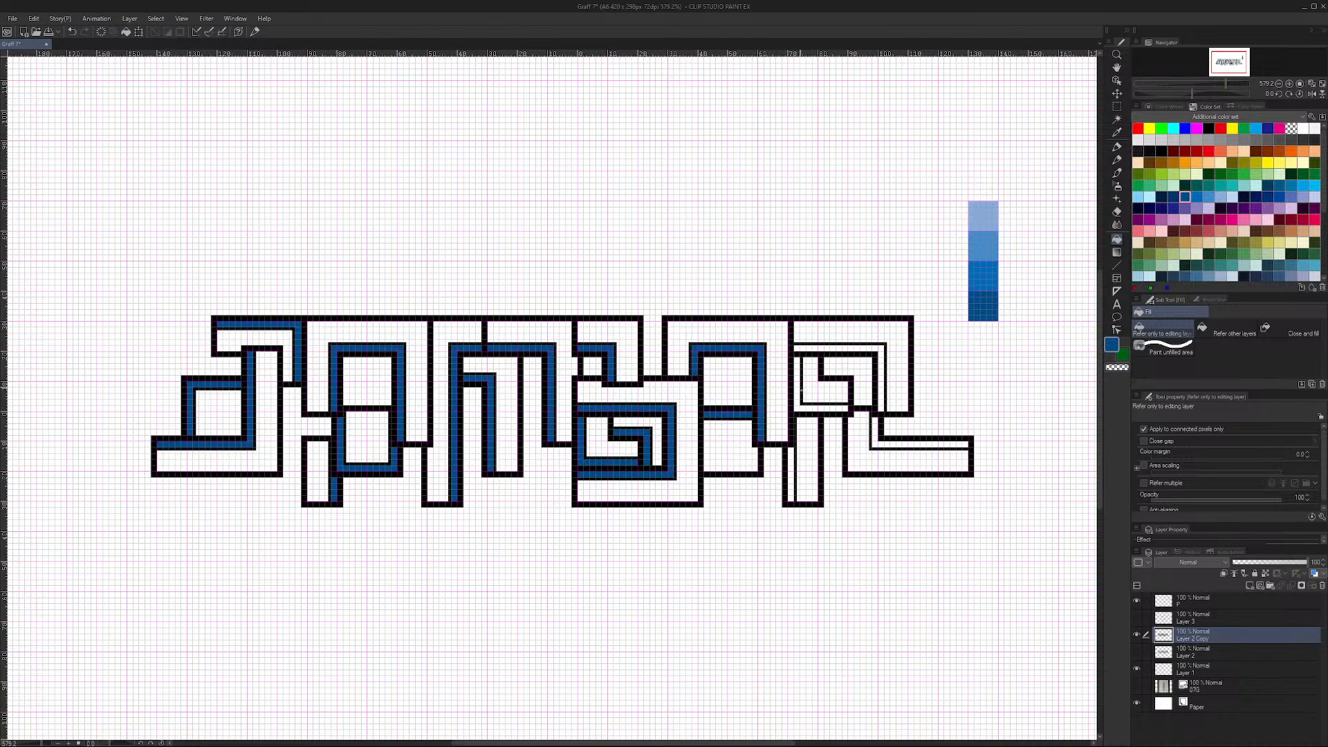
{"action": "left_click", "coordinate": [792, 468]}
{"action": "left_click", "coordinate": [851, 394]}
{"action": "left_click", "coordinate": [881, 378]}
{"action": "left_click", "coordinate": [877, 433]}
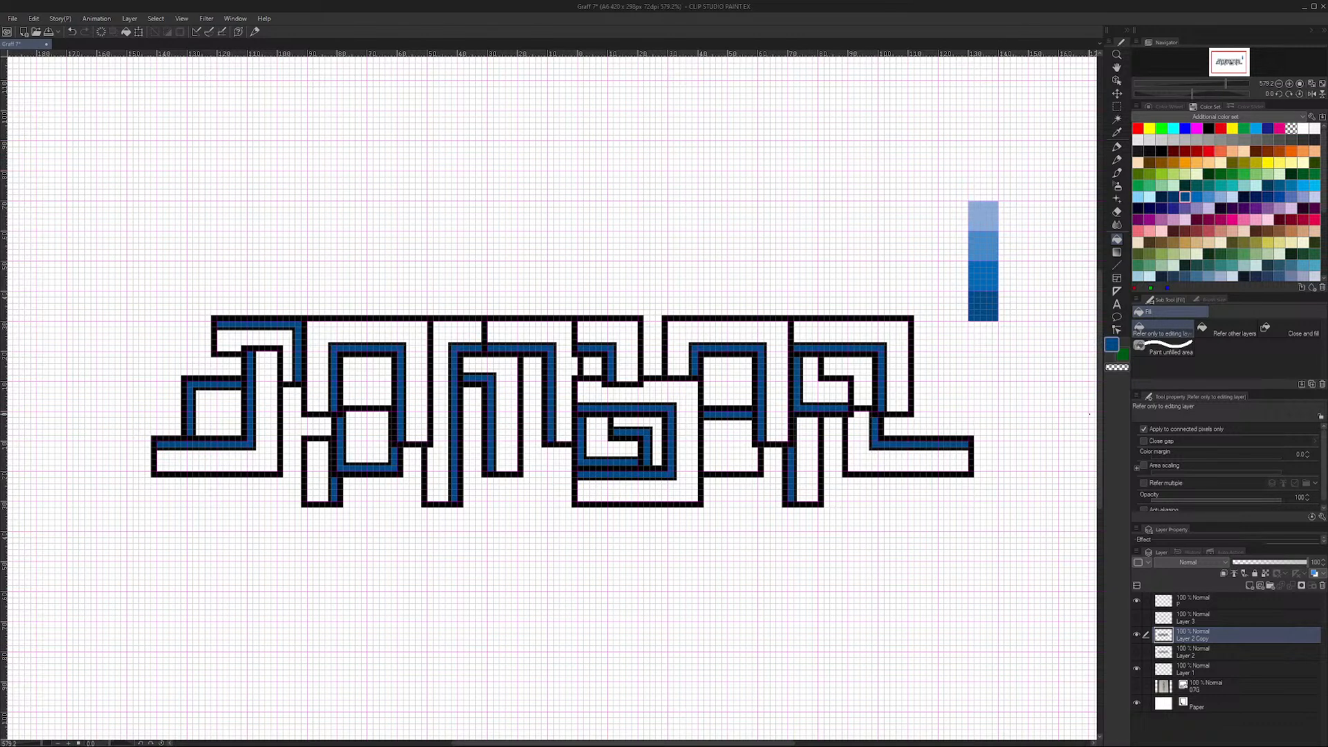
{"action": "left_click", "coordinate": [1076, 335]}
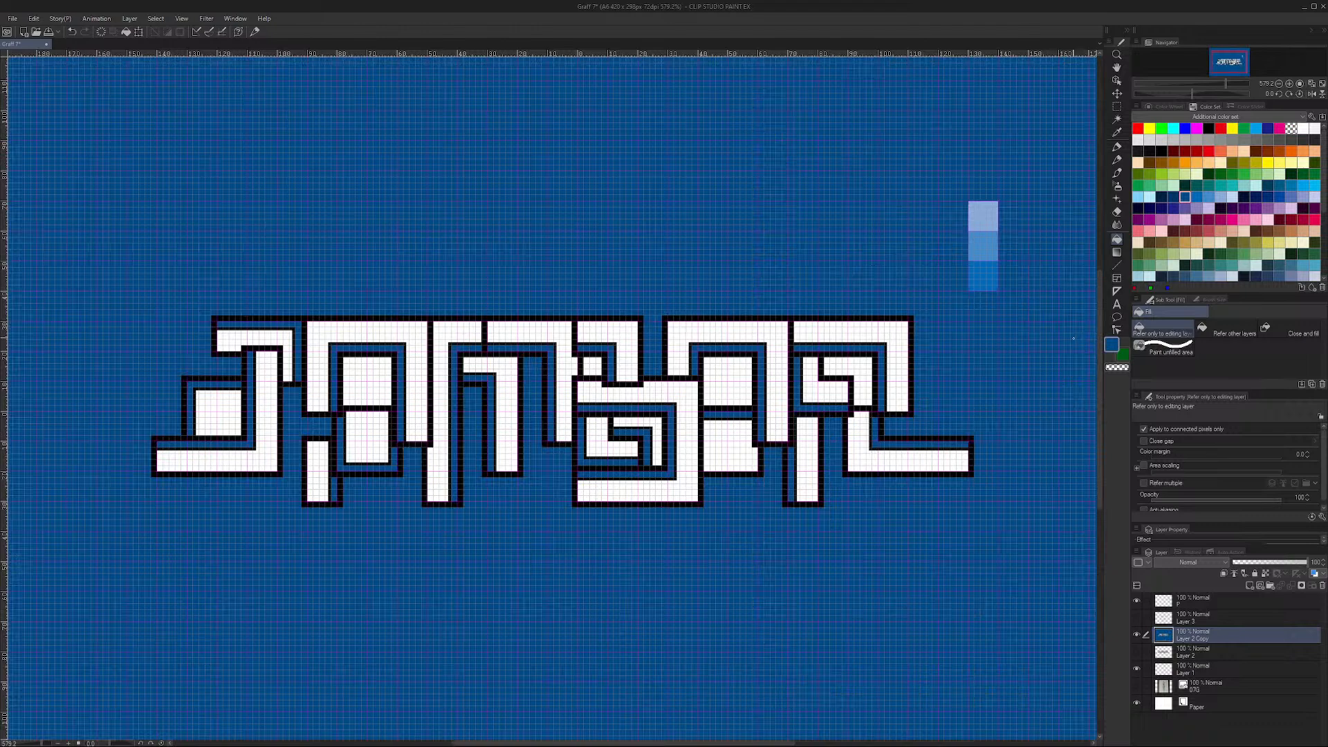
{"action": "key", "text": "ctrl+z"}
Step: Sample the mid-blue swatch and fill the letter faces in the right half of the lettering with it
{"action": "left_click", "coordinate": [992, 247], "text": "alt"}
{"action": "left_click", "coordinate": [843, 391]}
{"action": "left_click", "coordinate": [896, 373]}
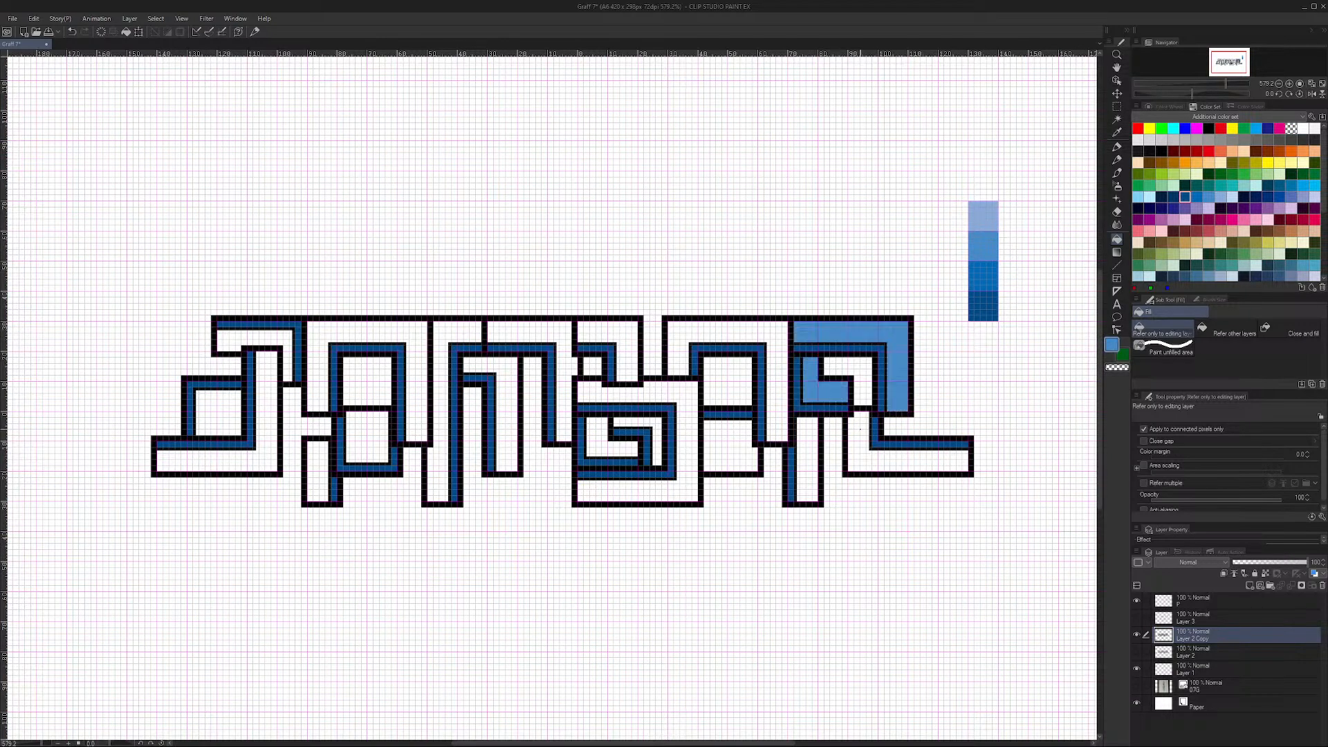
{"action": "left_click", "coordinate": [920, 460]}
{"action": "left_click", "coordinate": [809, 470]}
{"action": "left_click", "coordinate": [763, 425]}
{"action": "left_click", "coordinate": [733, 442]}
{"action": "left_click", "coordinate": [665, 430]}
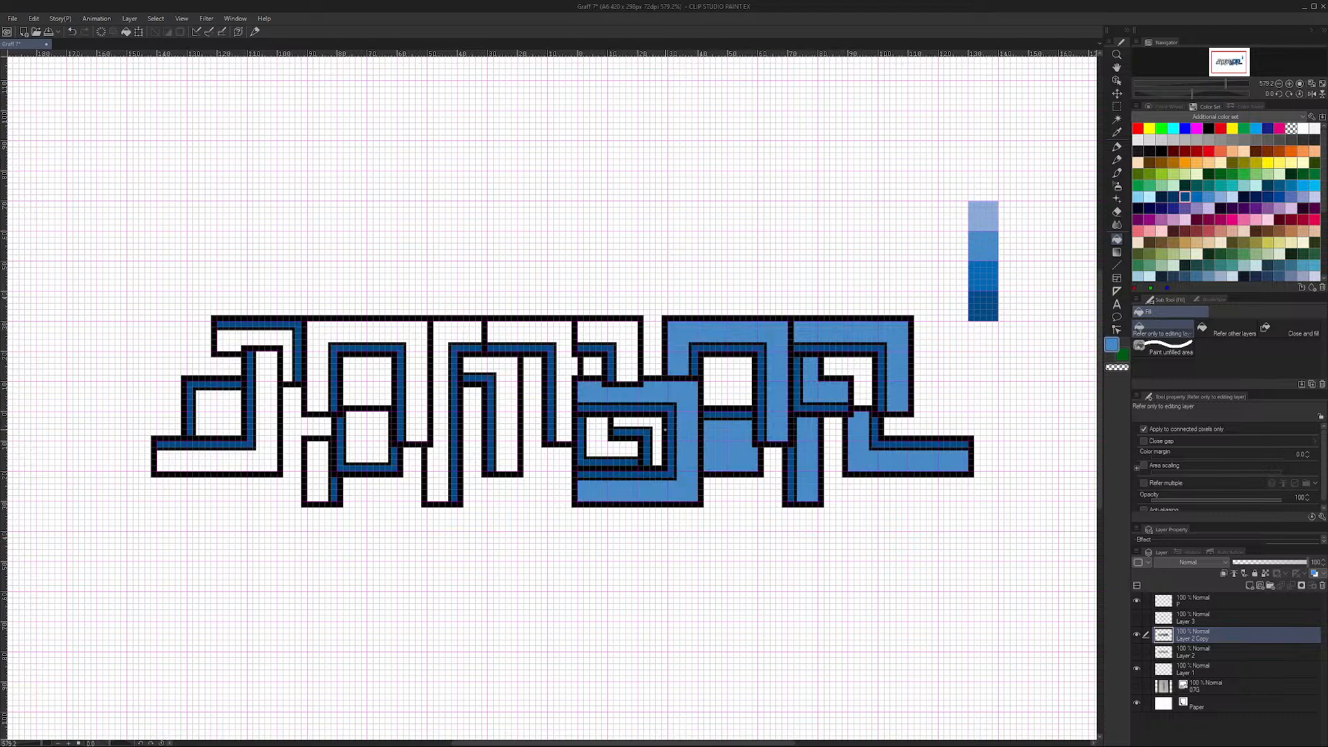
{"action": "left_click", "coordinate": [641, 441]}
{"action": "left_click", "coordinate": [656, 423]}
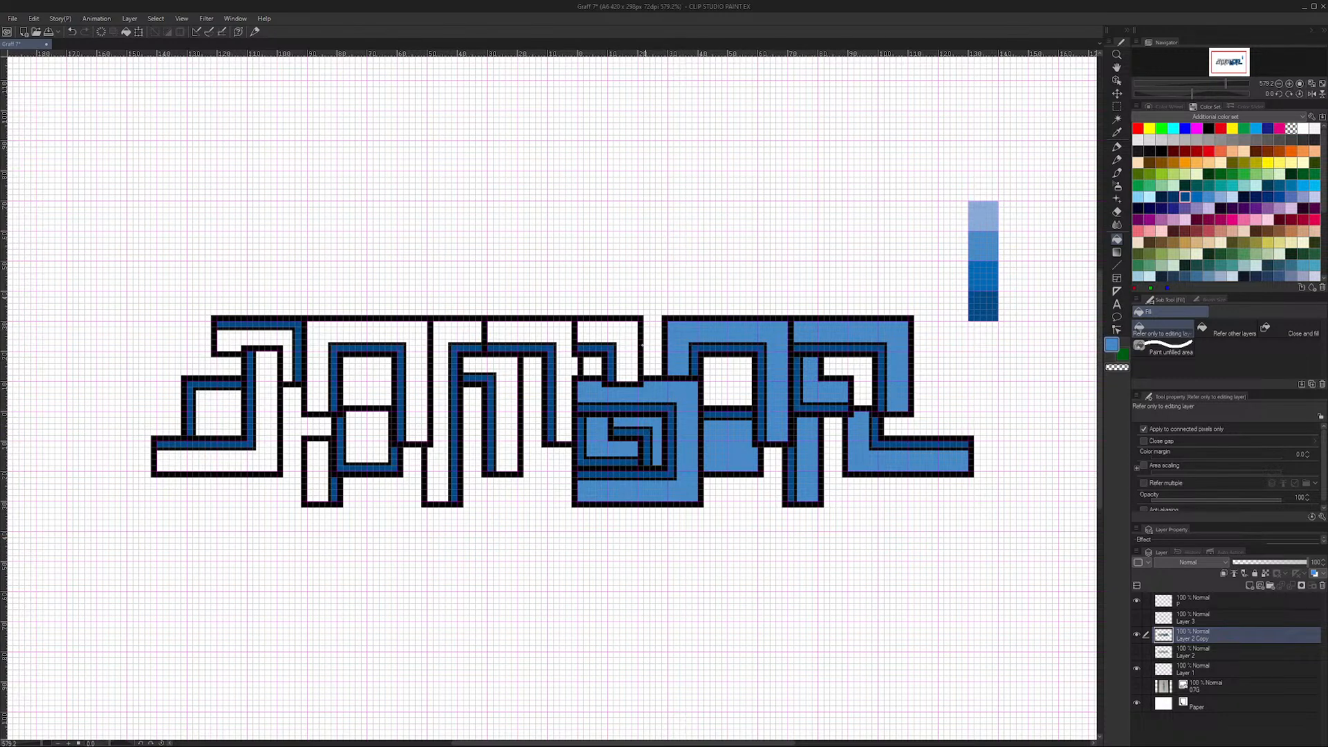
Step: Fill the remaining letter faces, from the middle to the left end of the lettering, with mid-blue
{"action": "left_click", "coordinate": [627, 344]}
{"action": "left_click", "coordinate": [533, 332]}
{"action": "left_click", "coordinate": [501, 428]}
{"action": "left_click", "coordinate": [463, 335]}
{"action": "left_click", "coordinate": [437, 450]}
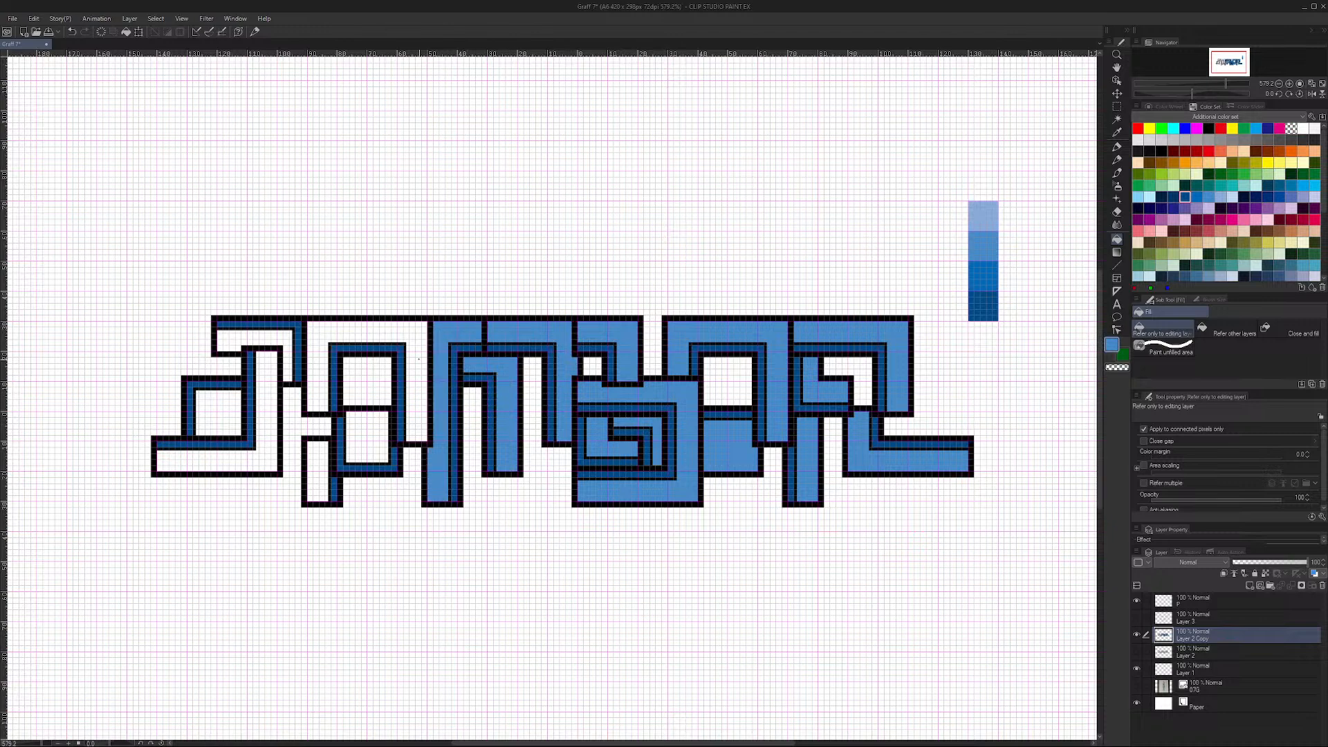
{"action": "left_click", "coordinate": [415, 387]}
{"action": "left_click", "coordinate": [367, 424]}
{"action": "left_click", "coordinate": [318, 473]}
{"action": "left_click", "coordinate": [262, 443]}
{"action": "left_click", "coordinate": [225, 401]}
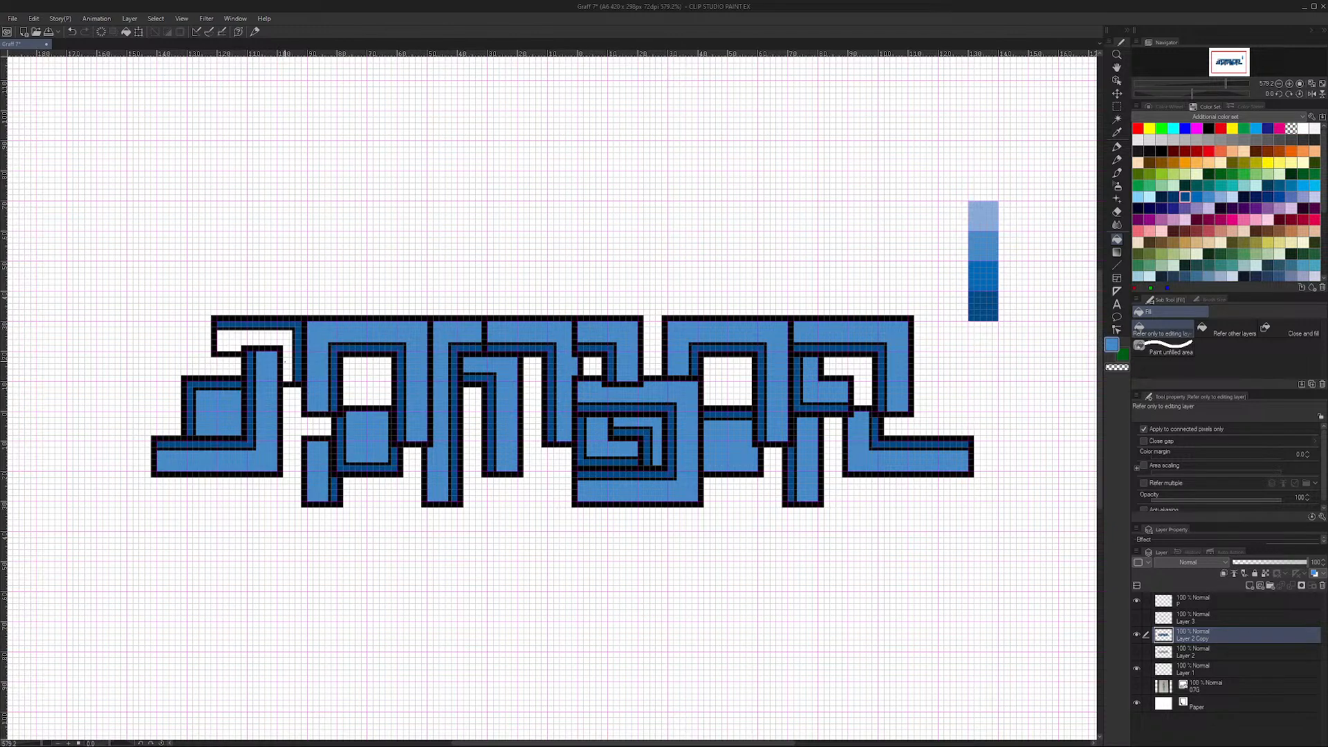
{"action": "left_click", "coordinate": [284, 361]}
Step: Hide the canvas grid
{"action": "key", "text": "ctrl+'"}
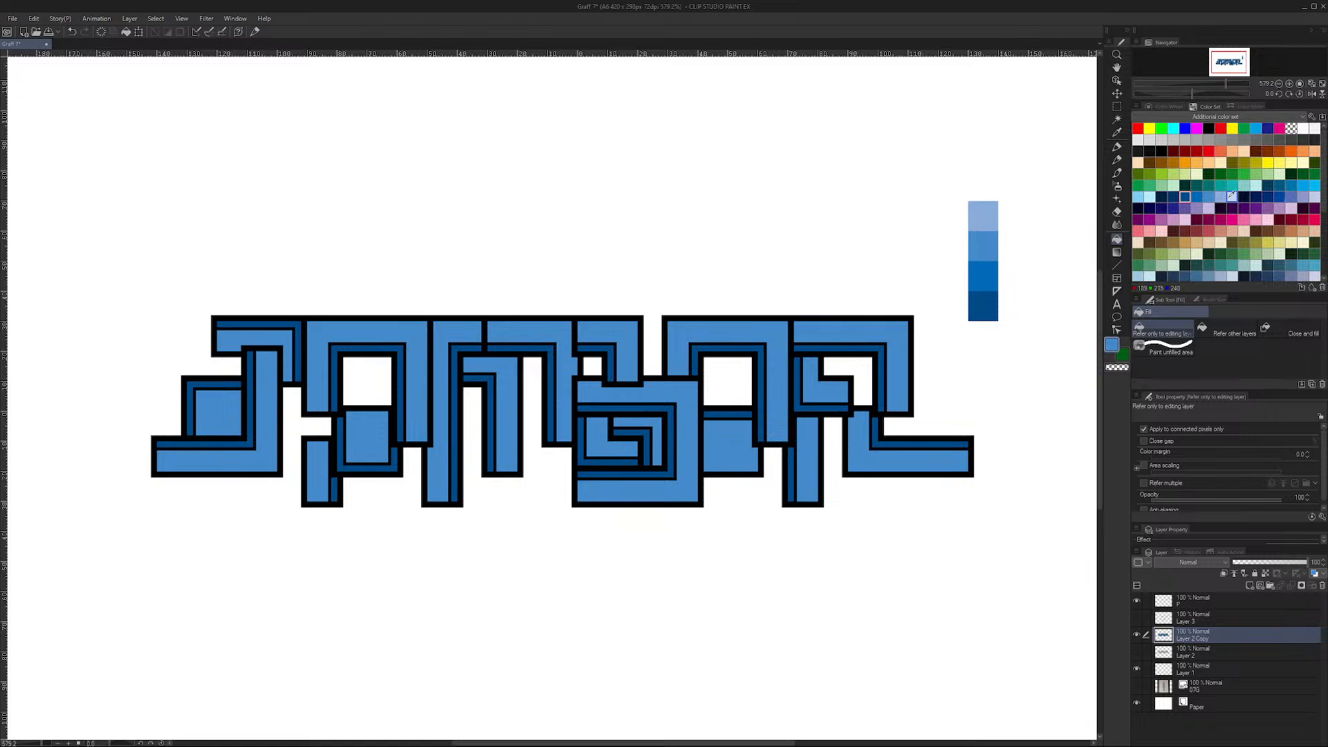
Step: Sample the pale blue swatch and recolour the faces of the letters at the right end with it
{"action": "left_click", "coordinate": [991, 211], "text": "alt"}
{"action": "left_click", "coordinate": [896, 400]}
{"action": "left_click", "coordinate": [913, 458]}
{"action": "left_click", "coordinate": [829, 390]}
{"action": "left_click", "coordinate": [807, 464]}
{"action": "left_click", "coordinate": [726, 332]}
{"action": "left_click", "coordinate": [732, 445]}
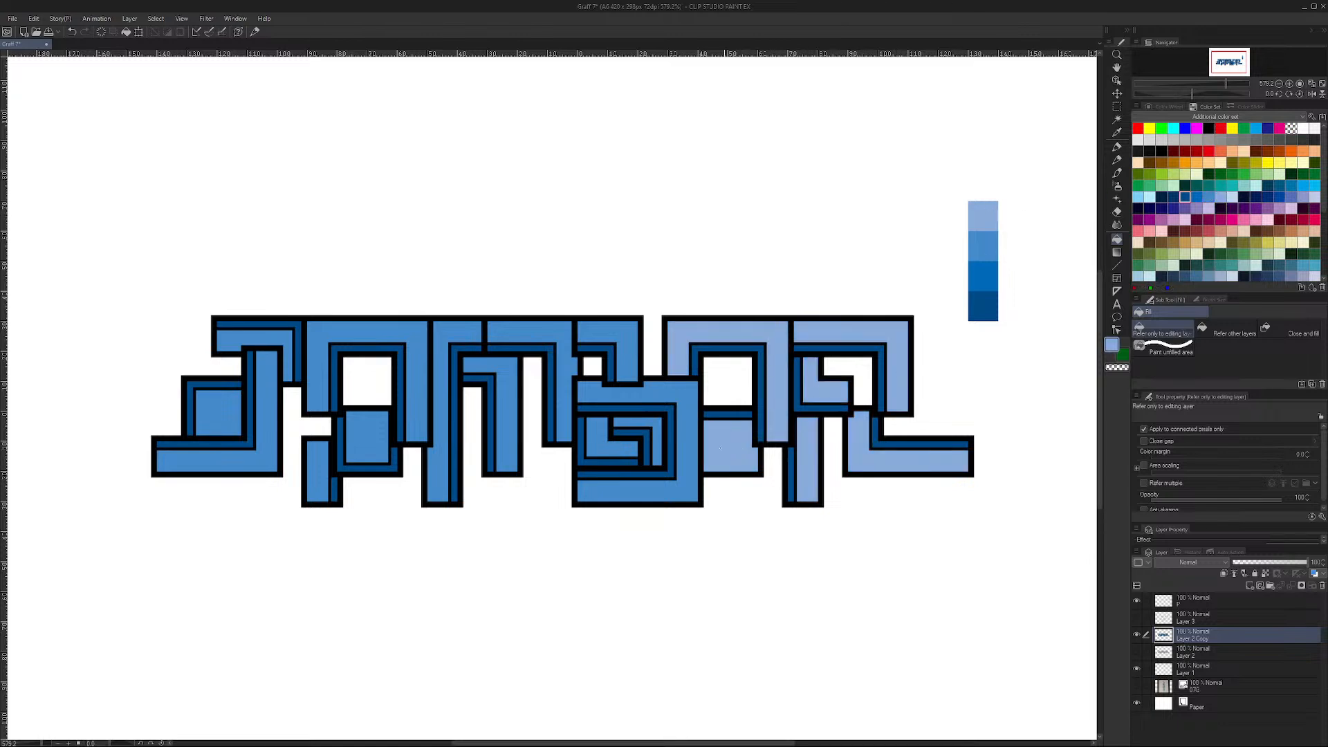
Step: Recolour the faces of the middle letters, including the central spiral shape, with pale blue
{"action": "left_click", "coordinate": [636, 491]}
{"action": "left_click", "coordinate": [626, 457]}
{"action": "left_click", "coordinate": [591, 435]}
{"action": "left_click", "coordinate": [608, 339]}
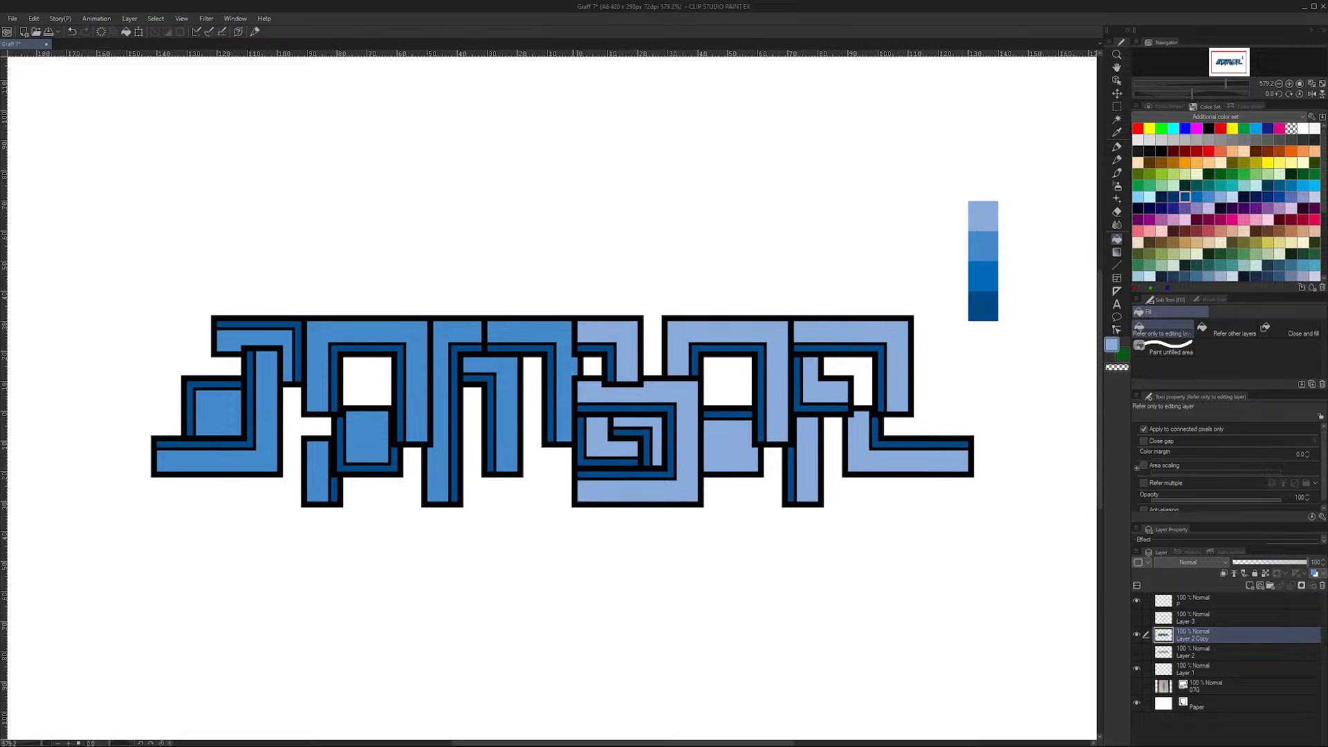
{"action": "left_click", "coordinate": [532, 339]}
{"action": "left_click", "coordinate": [502, 414]}
{"action": "left_click", "coordinate": [442, 415]}
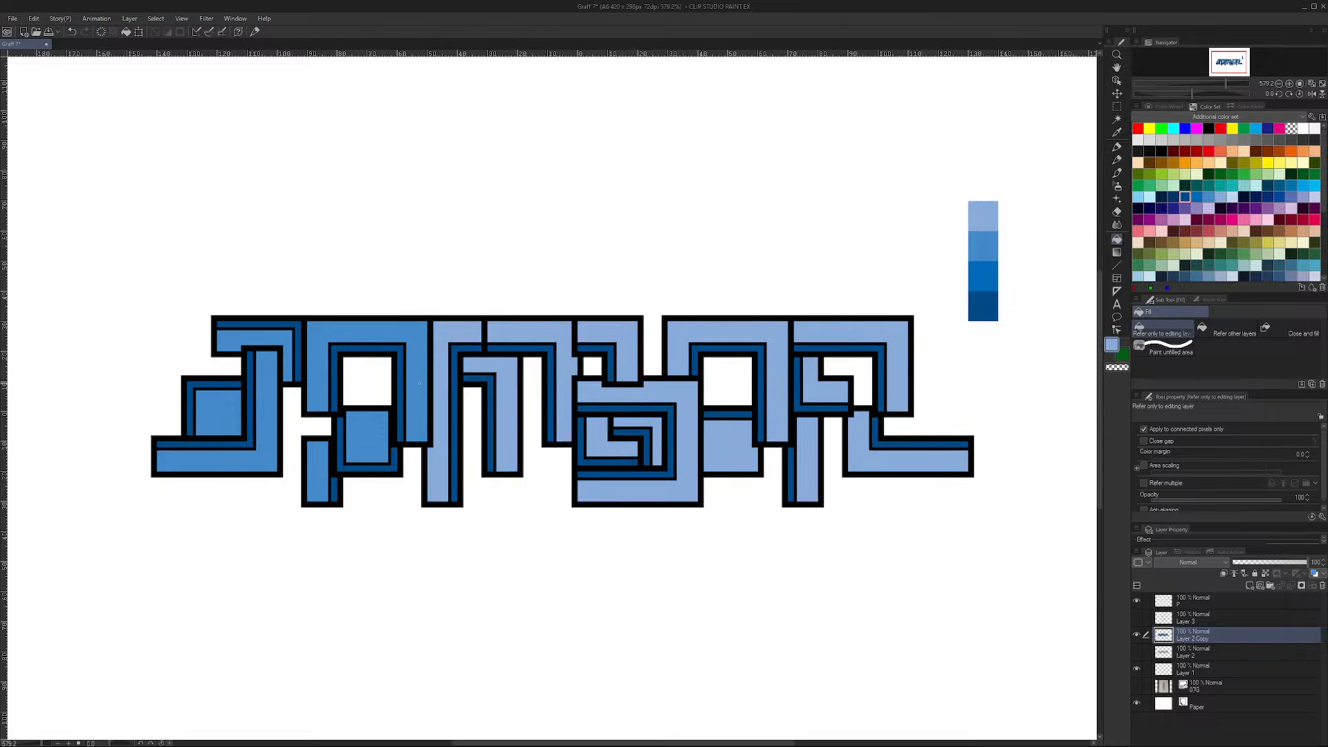
Step: Recolour the letter faces at the left end, including both small square blocks, with pale blue
{"action": "left_click", "coordinate": [367, 332]}
{"action": "left_click", "coordinate": [318, 477]}
{"action": "left_click", "coordinate": [266, 415]}
{"action": "left_click", "coordinate": [258, 344]}
{"action": "left_click", "coordinate": [217, 412]}
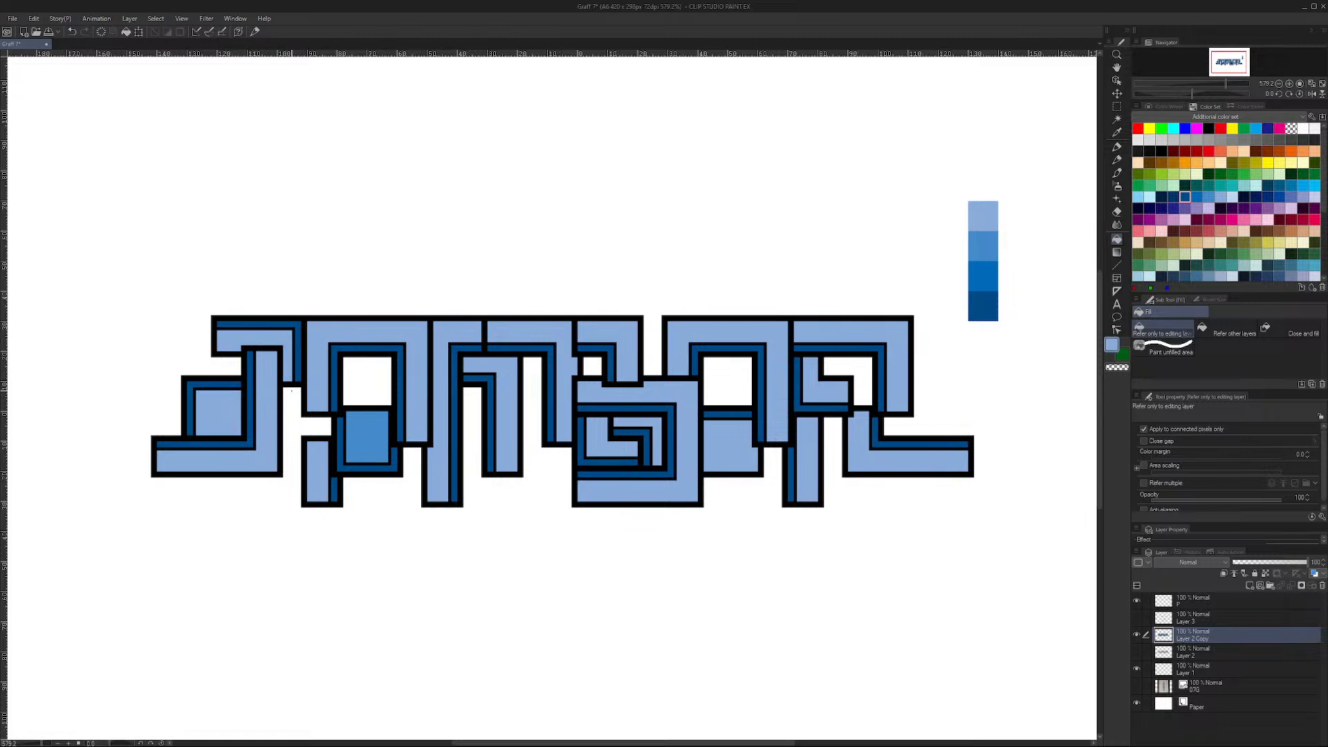
{"action": "left_click", "coordinate": [373, 440]}
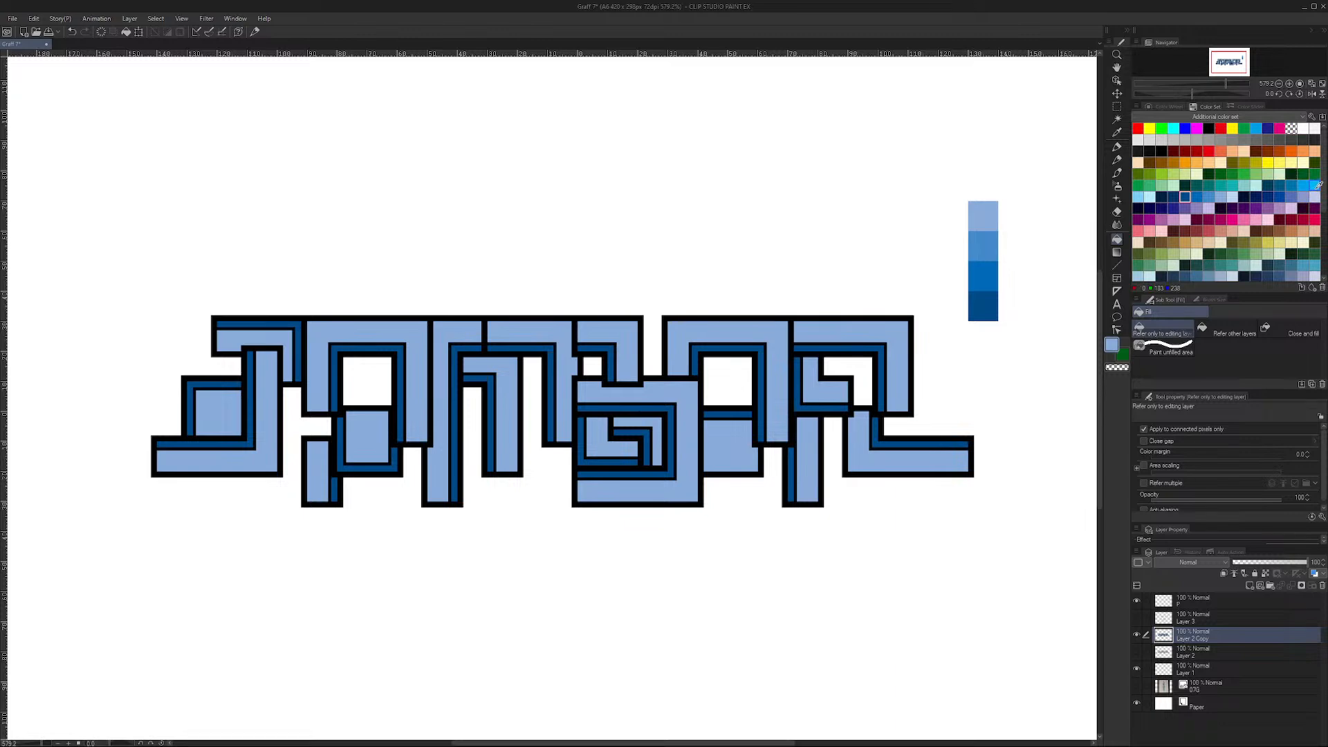
Step: Choose light sky blue from the colour set and refill the faces of the letters at the right end
{"action": "left_click", "coordinate": [1137, 197]}
{"action": "left_click", "coordinate": [850, 333]}
{"action": "left_click", "coordinate": [810, 387]}
{"action": "left_click", "coordinate": [807, 460]}
{"action": "left_click", "coordinate": [856, 444]}
{"action": "left_click", "coordinate": [731, 445]}
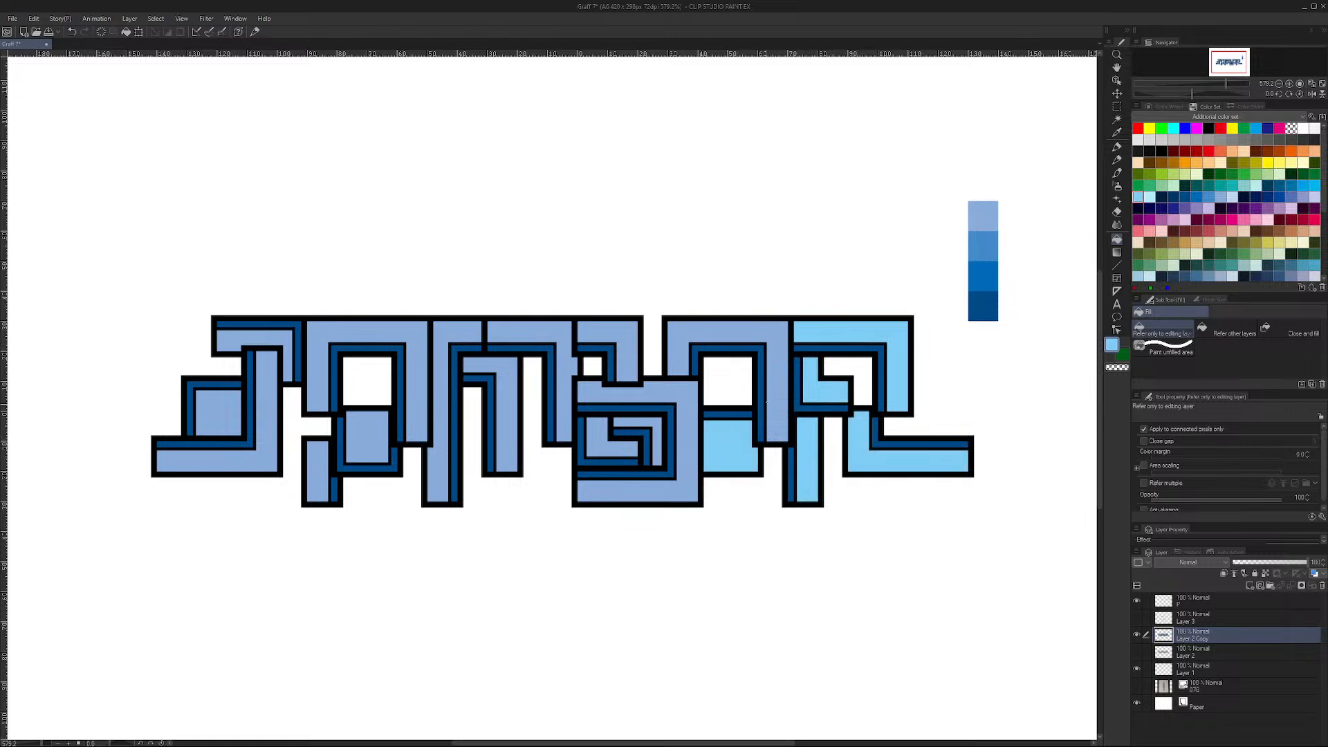
{"action": "left_click", "coordinate": [726, 333]}
Step: Refill the faces of the middle letters, including the central spiral shape, with light sky blue
{"action": "left_click", "coordinate": [637, 489]}
{"action": "left_click", "coordinate": [659, 430]}
{"action": "left_click", "coordinate": [597, 442]}
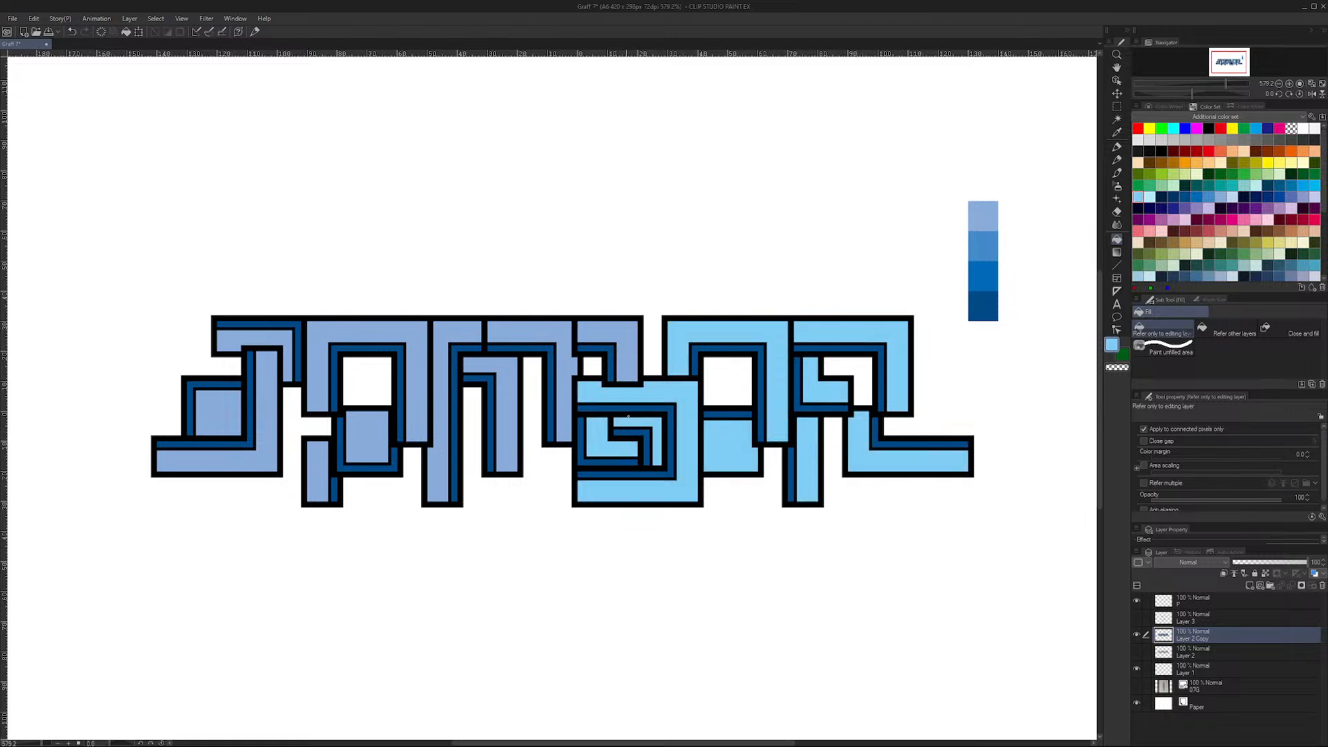
{"action": "left_click", "coordinate": [619, 336]}
{"action": "left_click", "coordinate": [532, 333]}
{"action": "left_click", "coordinate": [474, 429]}
{"action": "left_click", "coordinate": [440, 453]}
Step: Refill the letter faces at the left end, including both small square blocks, with light sky blue
{"action": "left_click", "coordinate": [367, 335]}
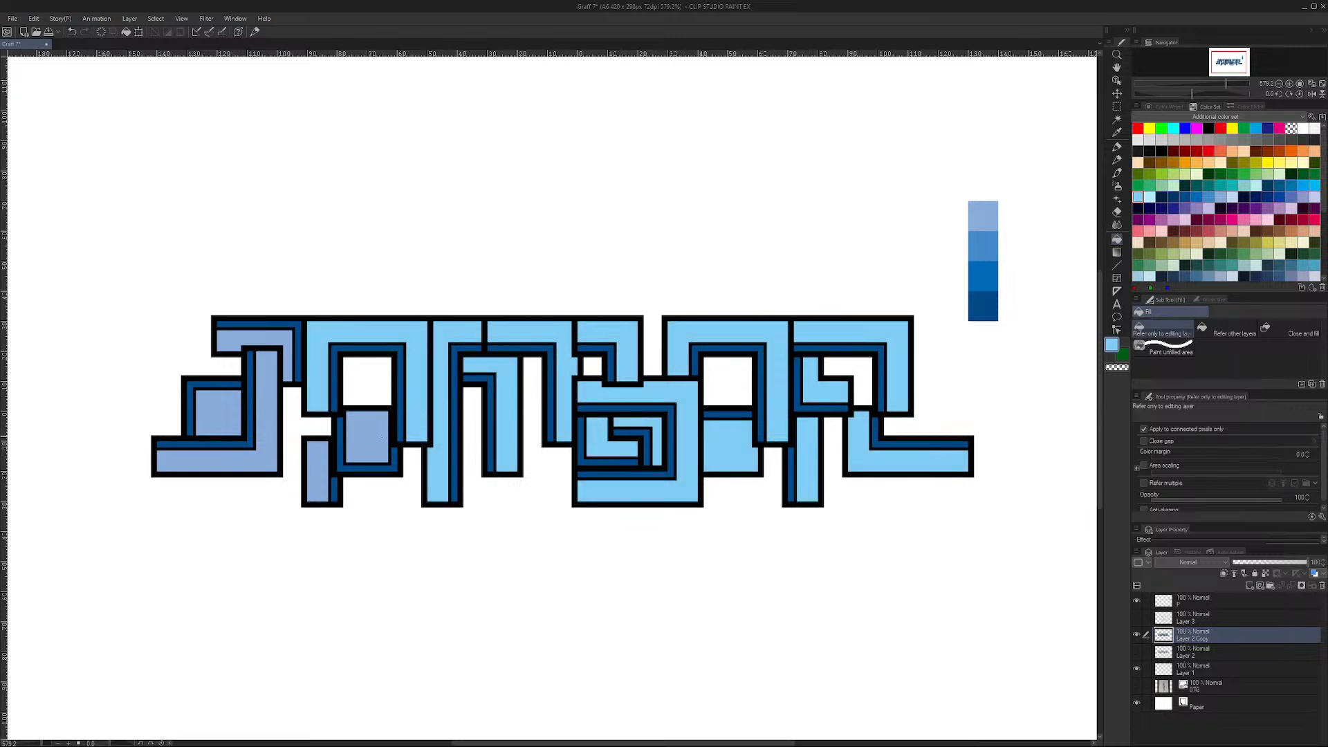
{"action": "left_click", "coordinate": [367, 436]}
{"action": "left_click", "coordinate": [318, 477]}
{"action": "left_click", "coordinate": [263, 428]}
{"action": "left_click", "coordinate": [274, 372]}
{"action": "left_click", "coordinate": [219, 413]}
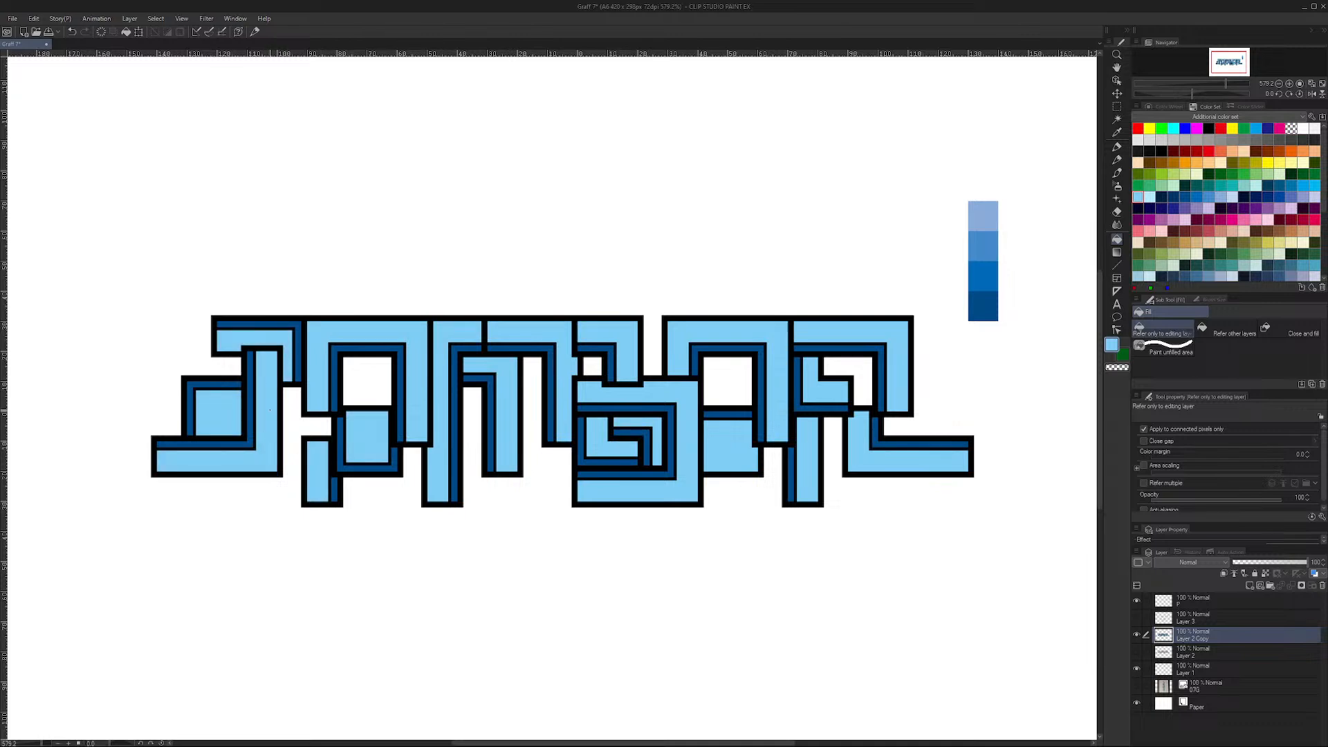
Step: Choose a dark teal-blue from the colour set and refill the shadow bands in the right and middle letters
{"action": "left_click", "coordinate": [1280, 186]}
{"action": "left_click", "coordinate": [834, 409]}
{"action": "left_click", "coordinate": [790, 459]}
{"action": "left_click", "coordinate": [760, 426]}
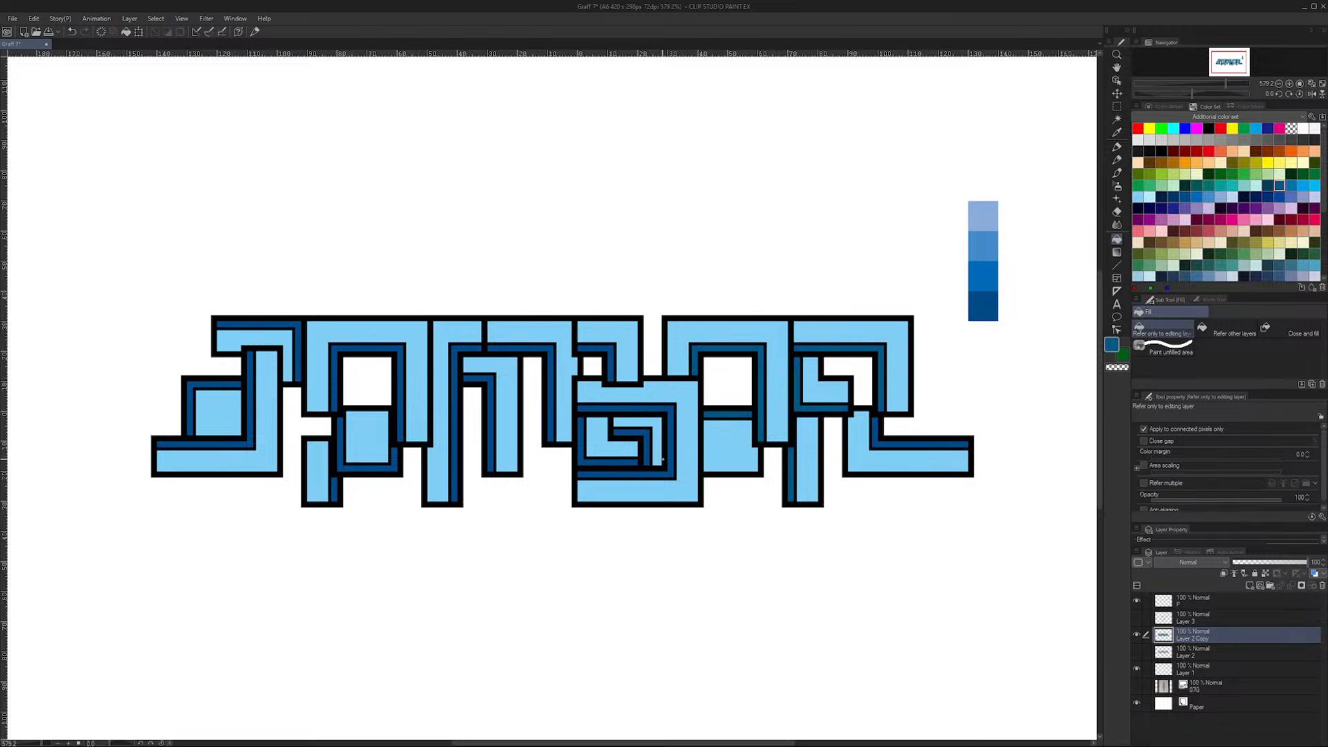
{"action": "left_click", "coordinate": [671, 455]}
{"action": "left_click", "coordinate": [645, 449]}
{"action": "left_click", "coordinate": [615, 461]}
{"action": "left_click", "coordinate": [610, 366]}
{"action": "left_click", "coordinate": [550, 410]}
{"action": "left_click", "coordinate": [491, 445]}
{"action": "left_click", "coordinate": [910, 443]}
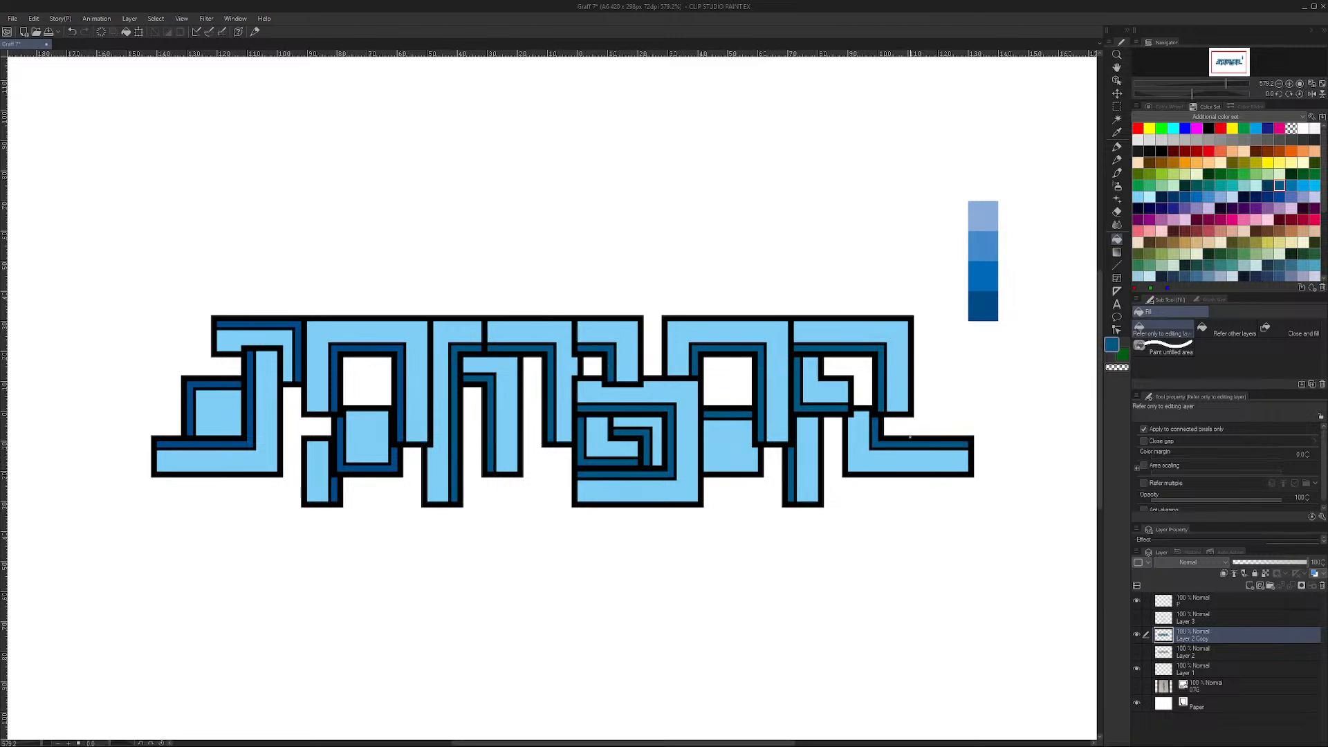
Step: Refill the shadow bands of the letters at the left end with the dark teal-blue
{"action": "left_click", "coordinate": [399, 438]}
{"action": "left_click", "coordinate": [374, 467]}
{"action": "left_click", "coordinate": [298, 357]}
{"action": "left_click", "coordinate": [240, 384]}
{"action": "left_click", "coordinate": [252, 387]}
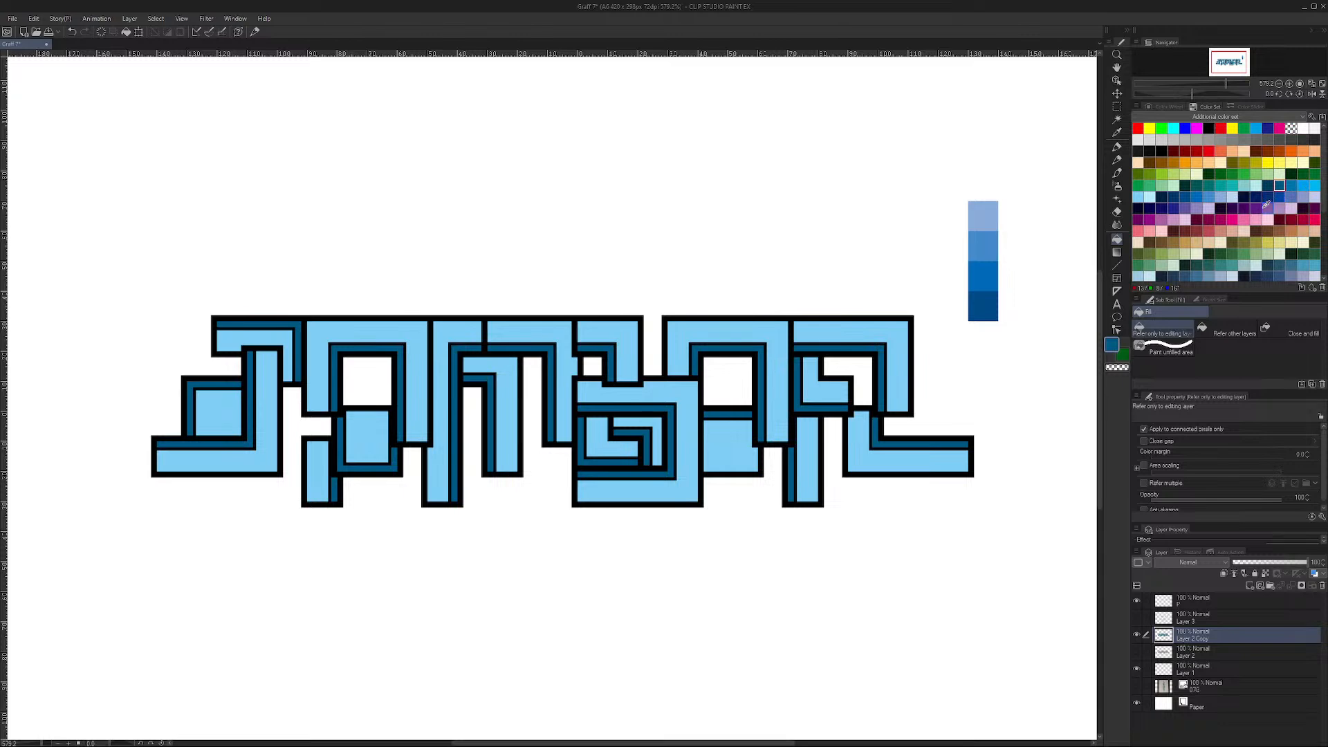
Step: Try a navy colour on the upper shadow band of the last letter and choose another dark shade
{"action": "left_click", "coordinate": [1268, 197]}
{"action": "left_click", "coordinate": [884, 371]}
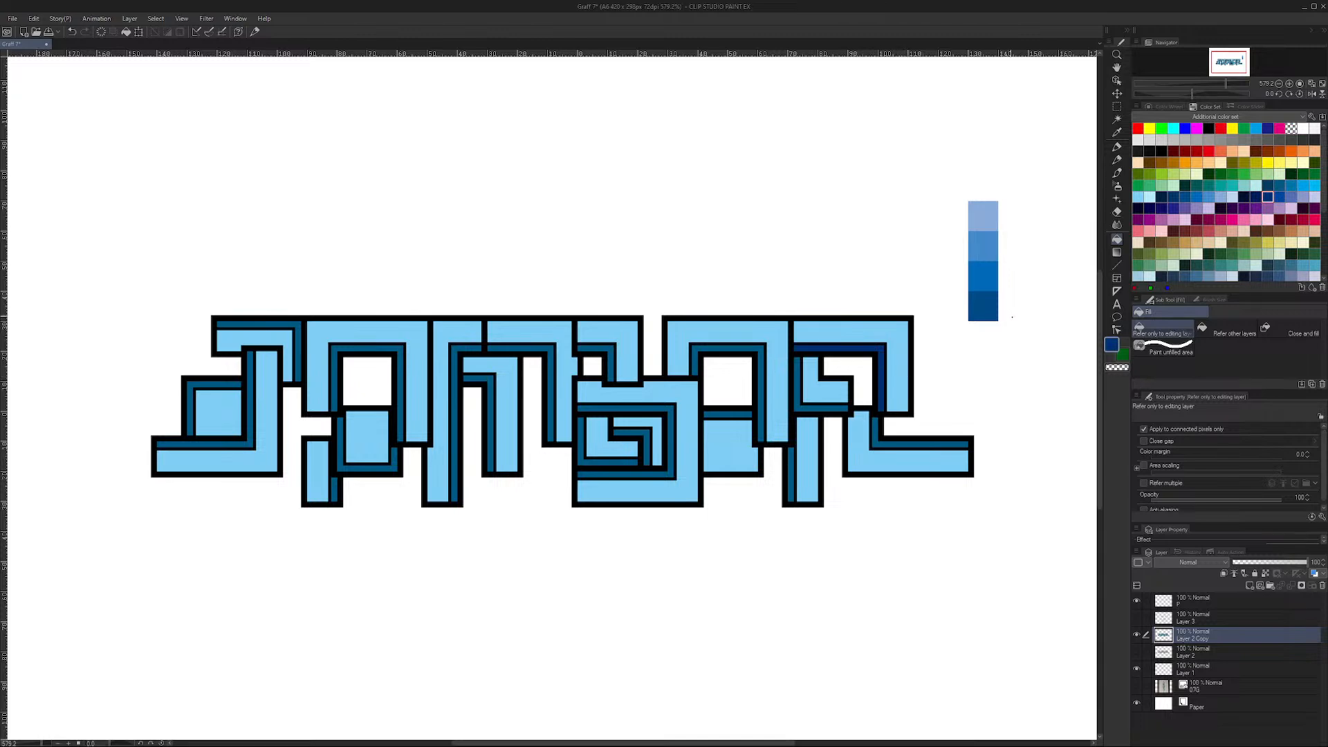
{"action": "left_click", "coordinate": [1173, 197]}
Step: Sample the darkest blue swatch and refill the shadow bands of the letters at the right end
{"action": "left_click", "coordinate": [981, 310], "text": "alt"}
{"action": "left_click", "coordinate": [880, 380]}
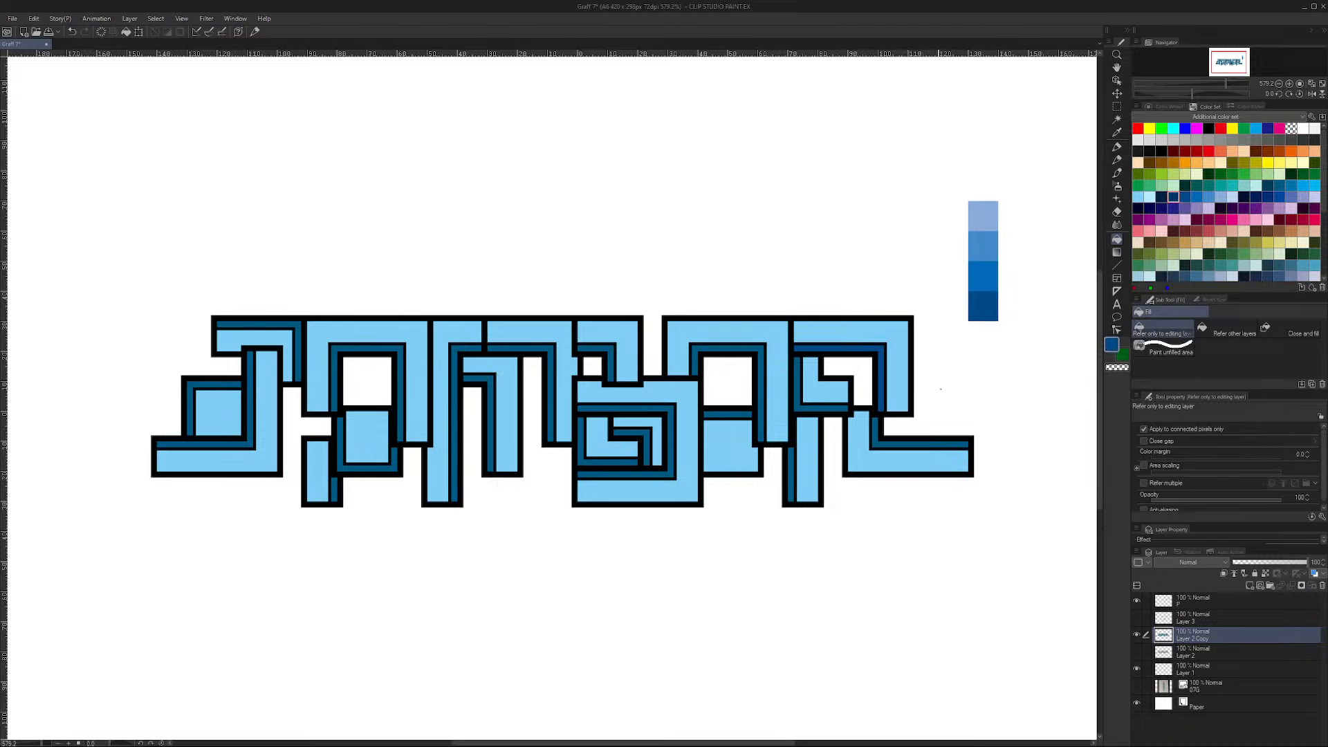
{"action": "left_click", "coordinate": [875, 426]}
{"action": "left_click", "coordinate": [823, 408]}
{"action": "left_click", "coordinate": [787, 452]}
{"action": "left_click", "coordinate": [760, 426]}
Step: Refill the shadow bands of the middle letters, including the central spiral shape, with the darkest swatch blue
{"action": "left_click", "coordinate": [725, 414]}
{"action": "left_click", "coordinate": [672, 452]}
{"action": "left_click", "coordinate": [647, 456]}
{"action": "left_click", "coordinate": [582, 442]}
{"action": "left_click", "coordinate": [612, 365]}
{"action": "left_click", "coordinate": [548, 387]}
{"action": "left_click", "coordinate": [490, 413]}
{"action": "left_click", "coordinate": [476, 351]}
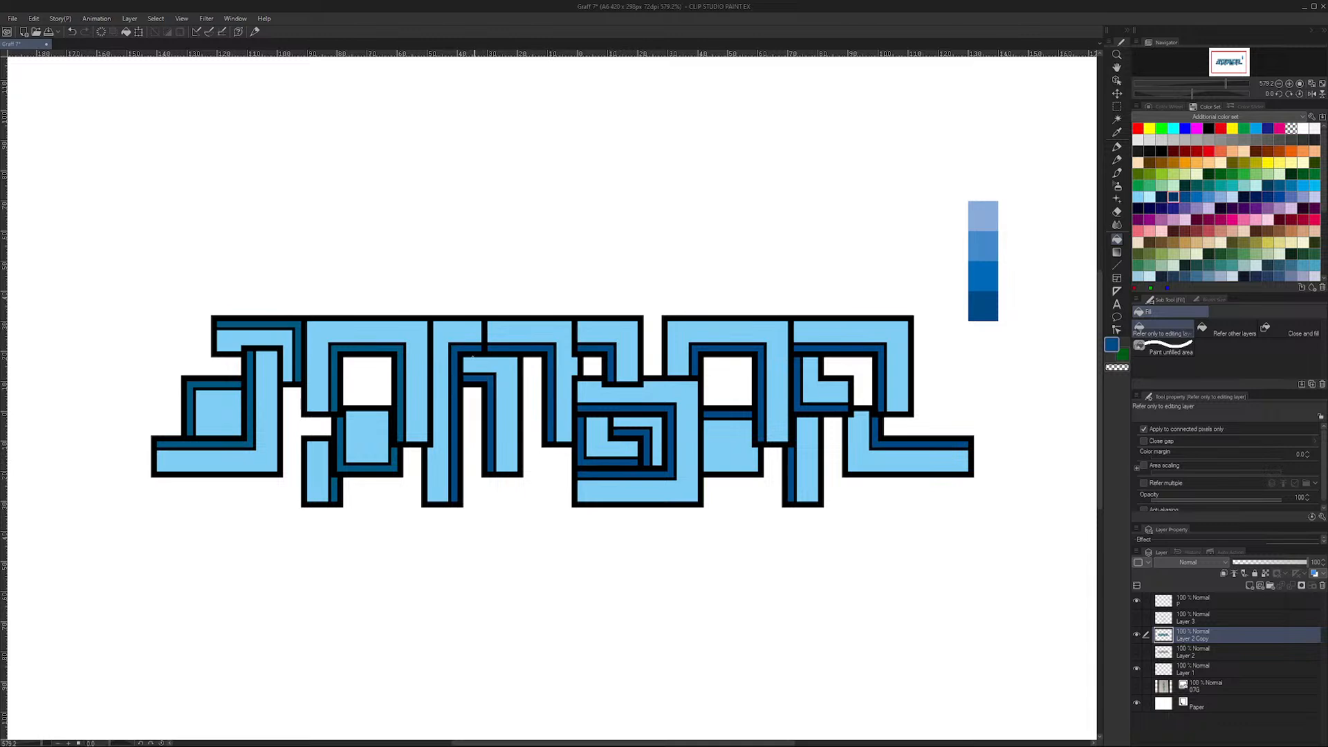
Step: Refill the remaining teal shadow bands of the first two letters with the darkest swatch blue
{"action": "left_click", "coordinate": [399, 418]}
{"action": "left_click", "coordinate": [392, 466]}
{"action": "left_click", "coordinate": [335, 489]}
{"action": "left_click", "coordinate": [289, 366]}
{"action": "left_click", "coordinate": [239, 386]}
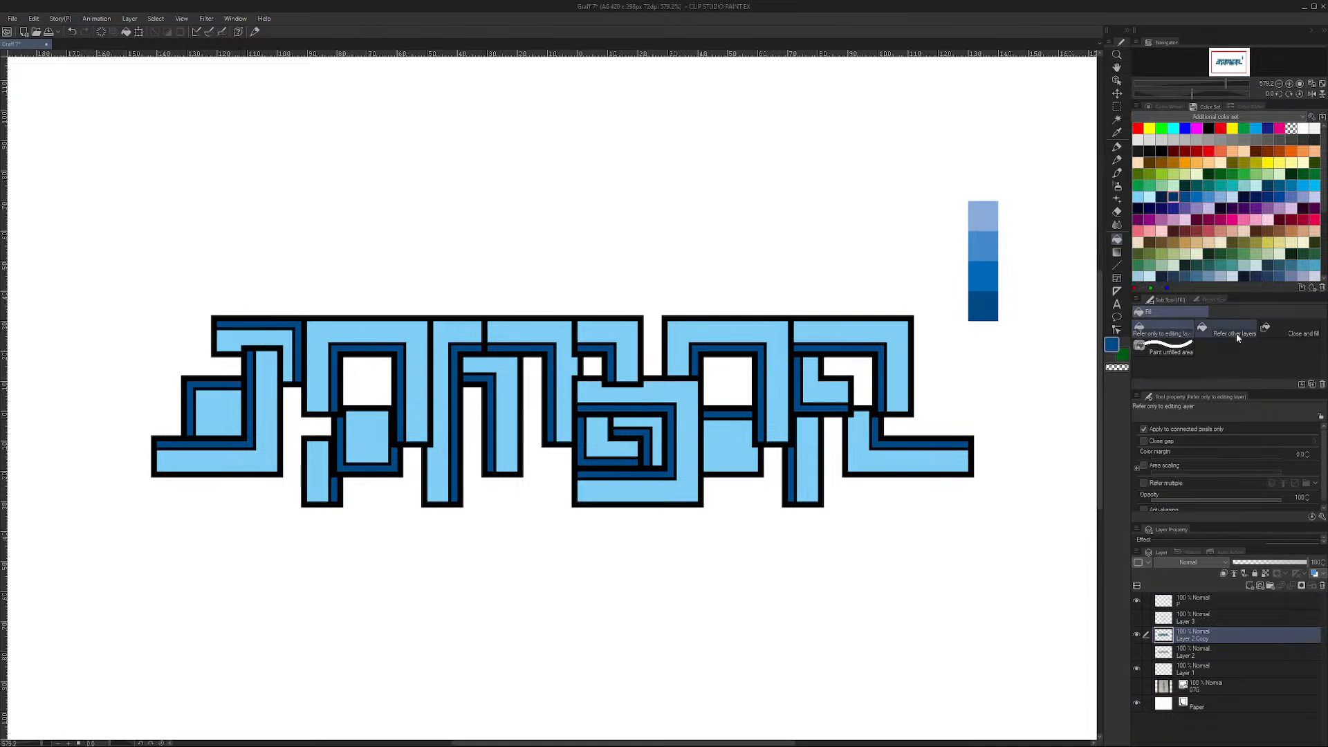
Step: Clear the hook-shaped area inside the central spiral letter with a polyline selection on the coloured layer
{"action": "left_click", "coordinate": [222, 32]}
{"action": "left_click", "coordinate": [1117, 107]}
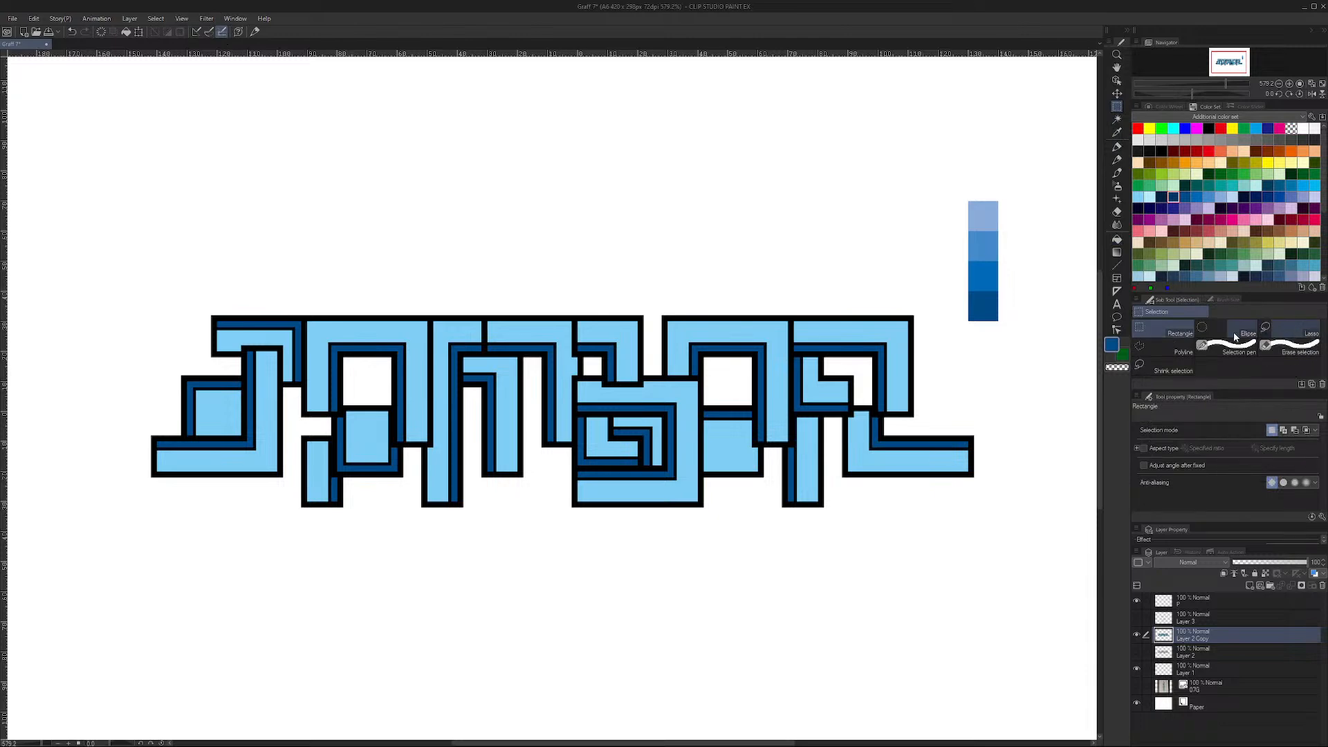
{"action": "left_click", "coordinate": [1174, 341]}
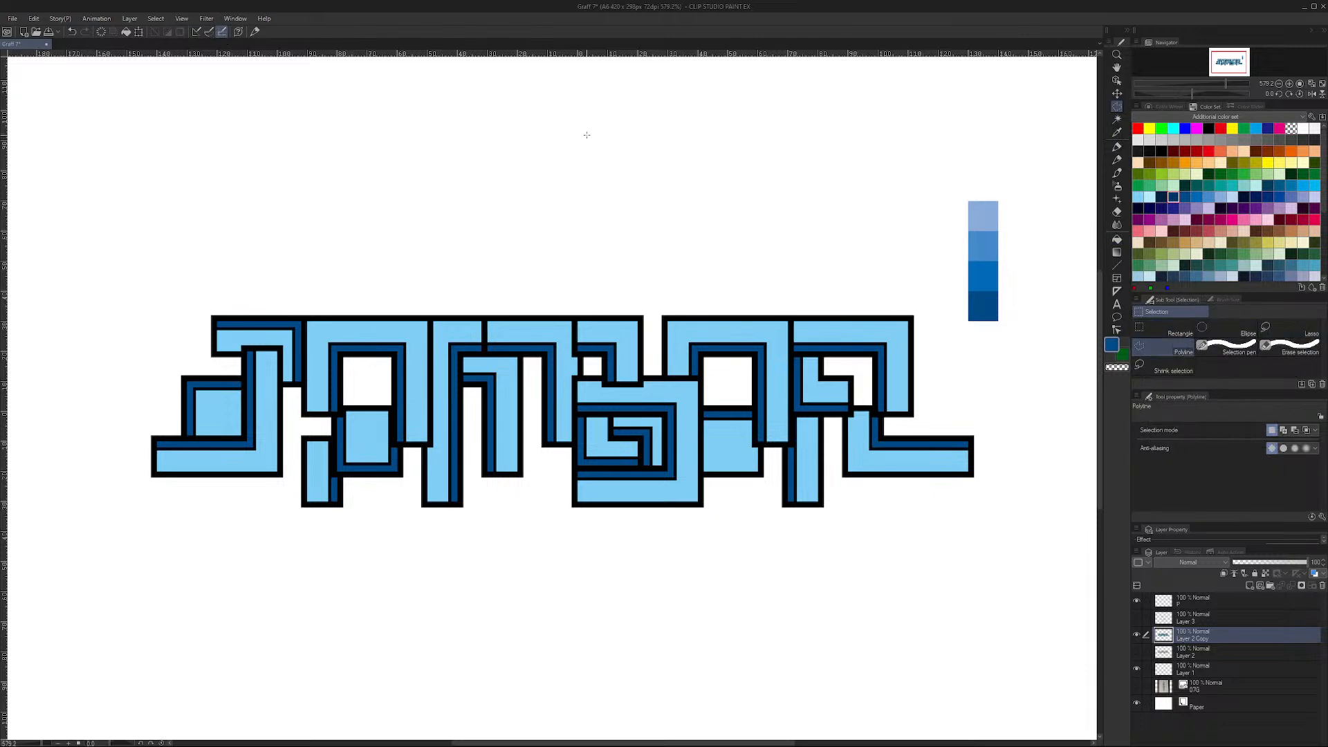
{"action": "key", "text": "ctrl+1"}
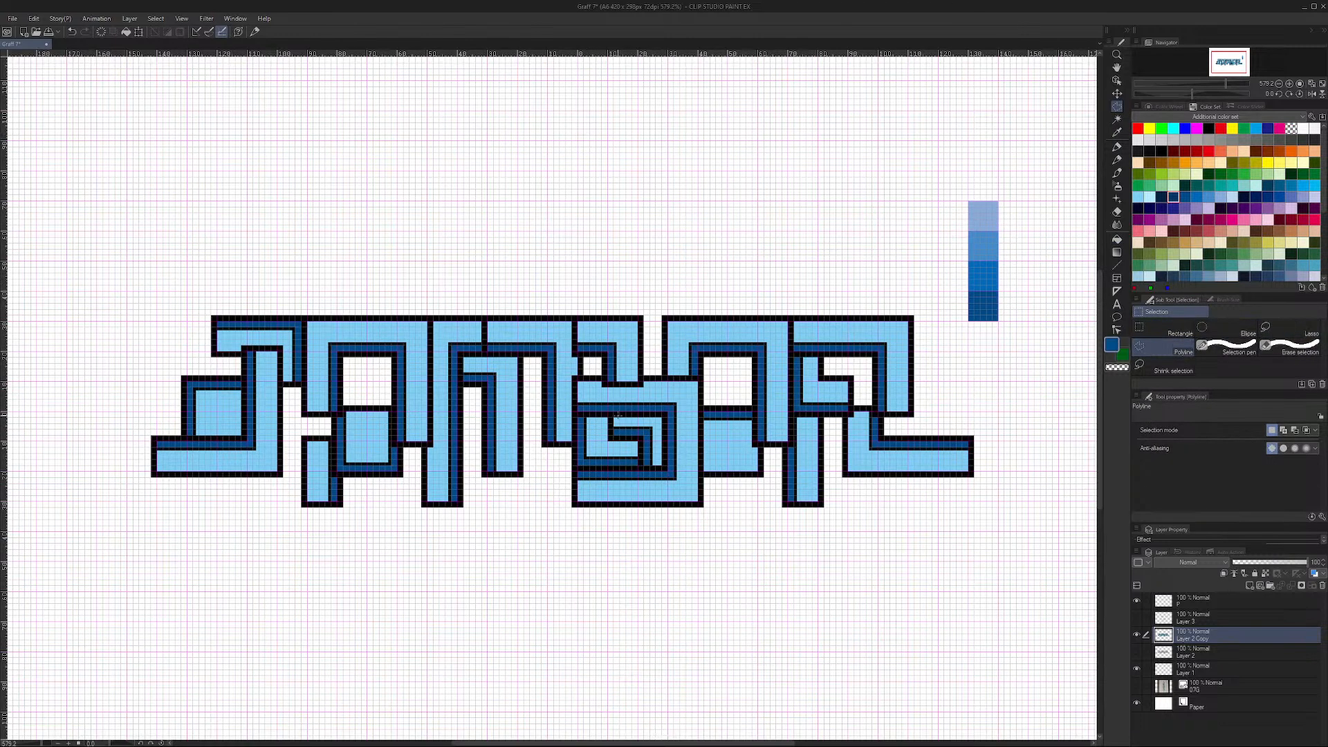
{"action": "left_click", "coordinate": [614, 435]}
{"action": "left_click", "coordinate": [644, 435]}
{"action": "left_click", "coordinate": [644, 465]}
{"action": "left_click", "coordinate": [662, 466]}
{"action": "left_click", "coordinate": [661, 418]}
{"action": "left_click", "coordinate": [614, 419]}
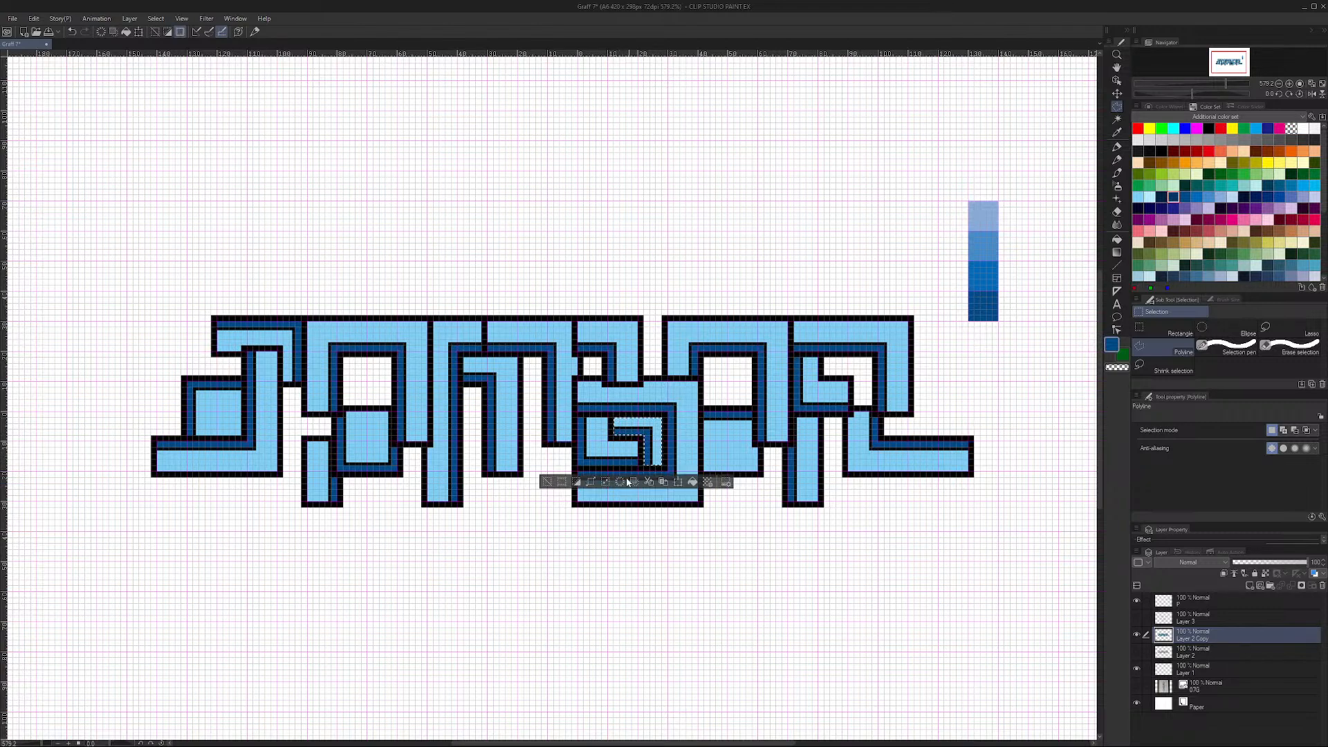
{"action": "key", "text": "Delete"}
{"action": "key", "text": "ctrl+d"}
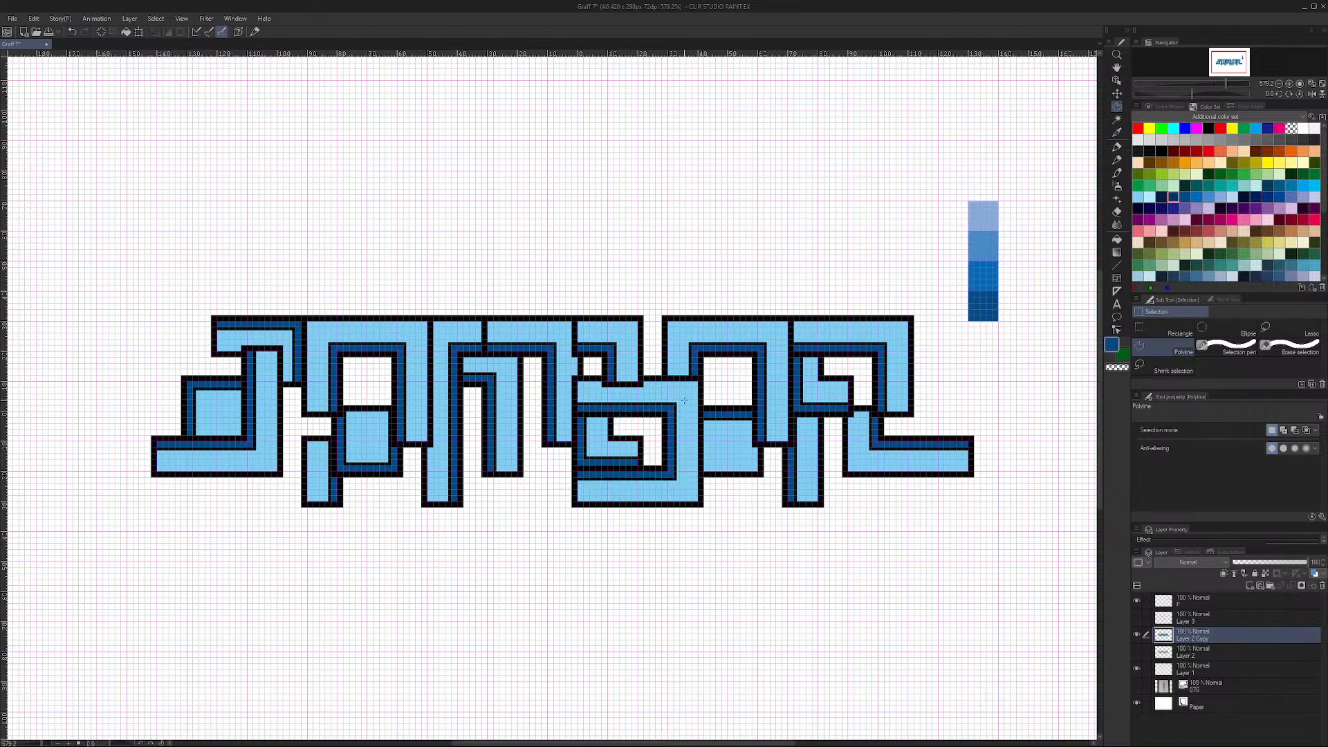
{"action": "key", "text": "ctrl+at"}
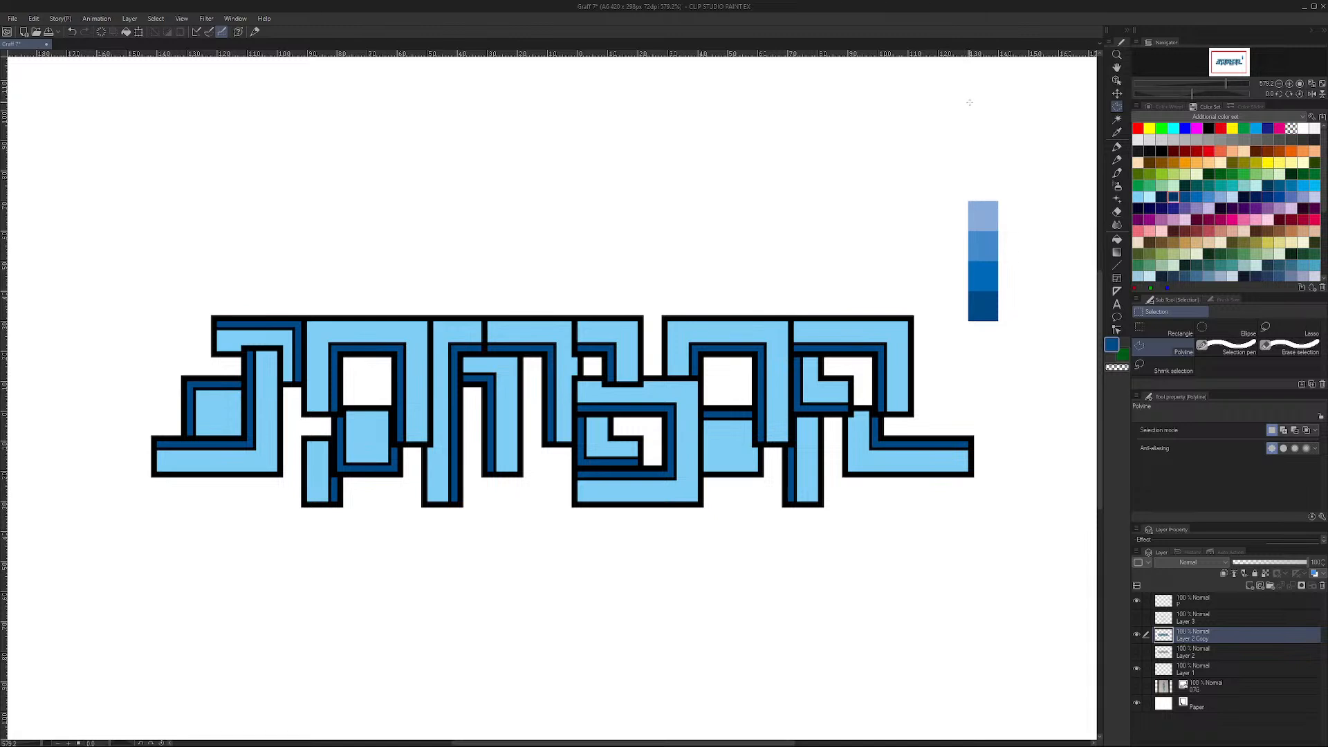
Step: Recolour the top palette swatch on the P layer with the light sky blue sampled from the letter faces
{"action": "left_click", "coordinate": [1234, 615]}
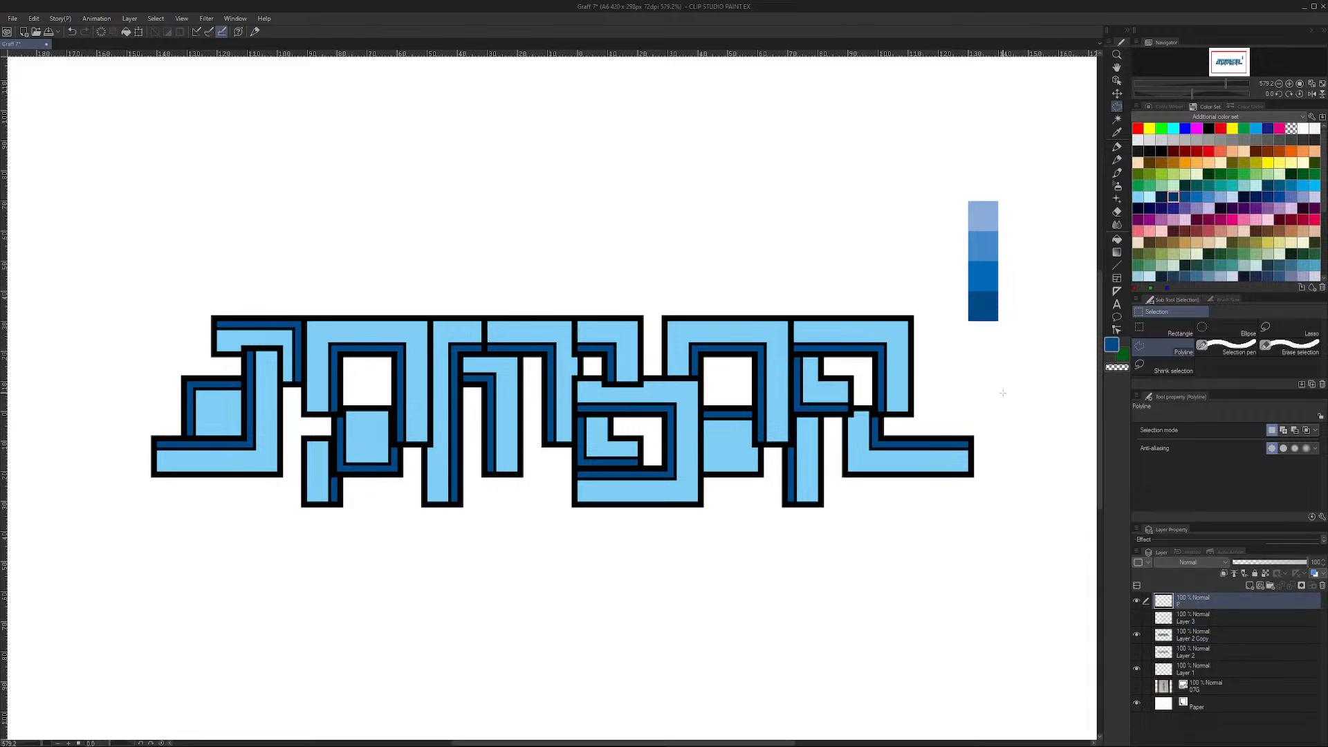
{"action": "key", "text": "ctrl+'"}
{"action": "key", "text": "p"}
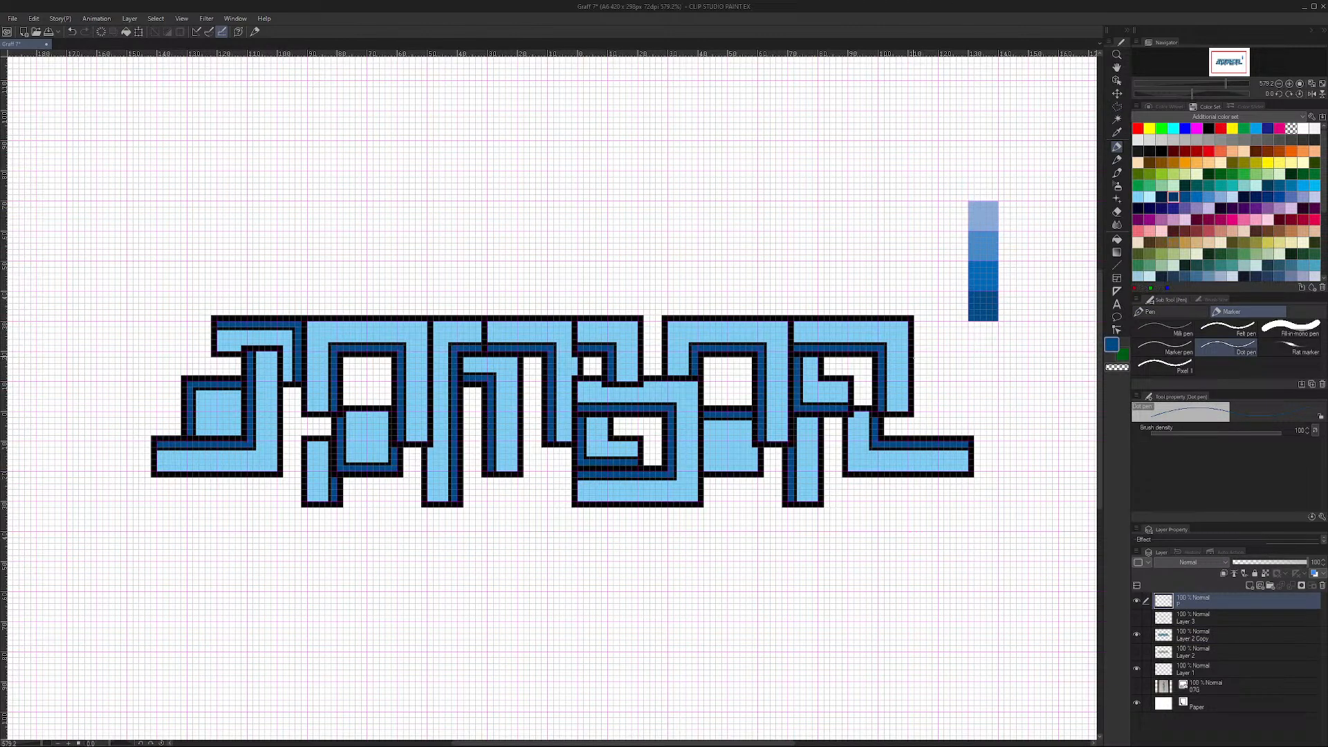
{"action": "left_click", "coordinate": [899, 357], "text": "alt"}
{"action": "key", "text": "ctrl+z"}
{"action": "mouse_move", "coordinate": [970, 227]}
{"action": "left_mouse_down"}
{"action": "mouse_move", "coordinate": [971, 207]}
{"action": "mouse_move", "coordinate": [971, 228]}
{"action": "mouse_move", "coordinate": [988, 227]}
{"action": "mouse_move", "coordinate": [997, 205]}
{"action": "left_mouse_up"}
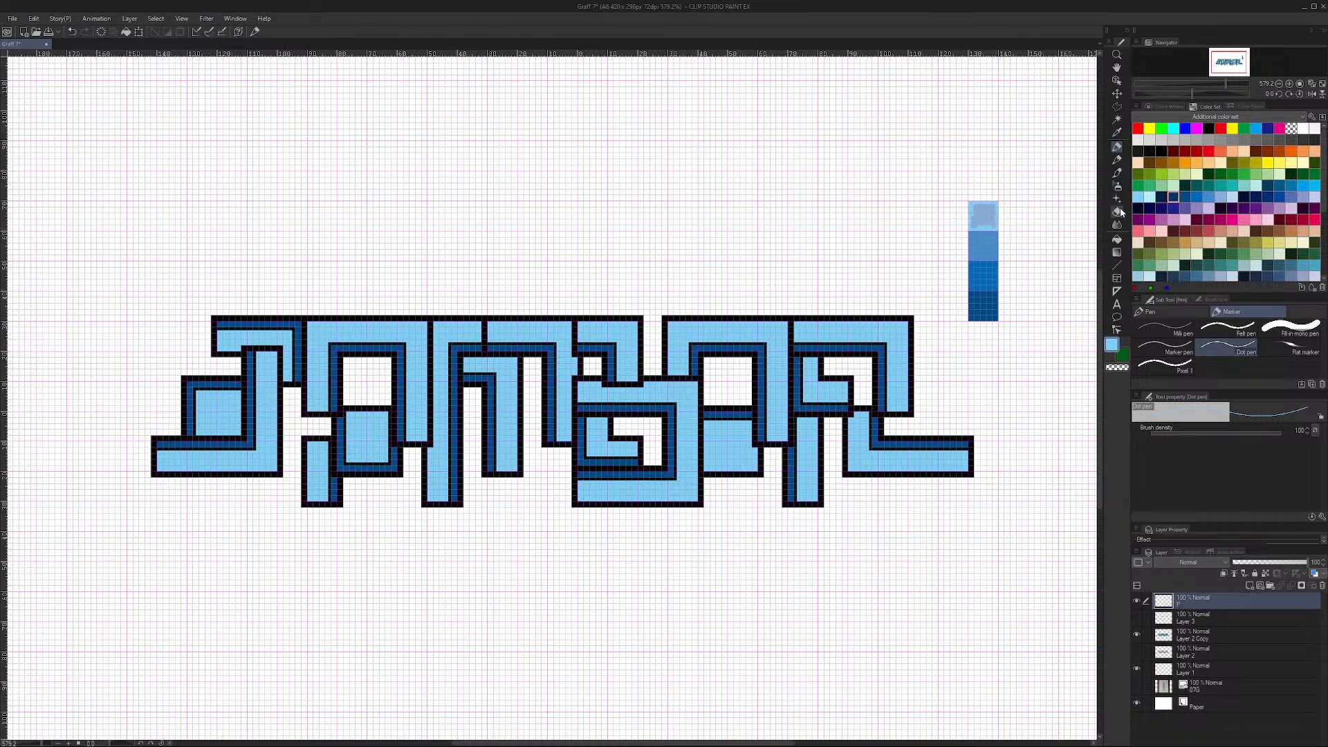
{"action": "left_click", "coordinate": [1116, 239]}
{"action": "left_click", "coordinate": [983, 215]}
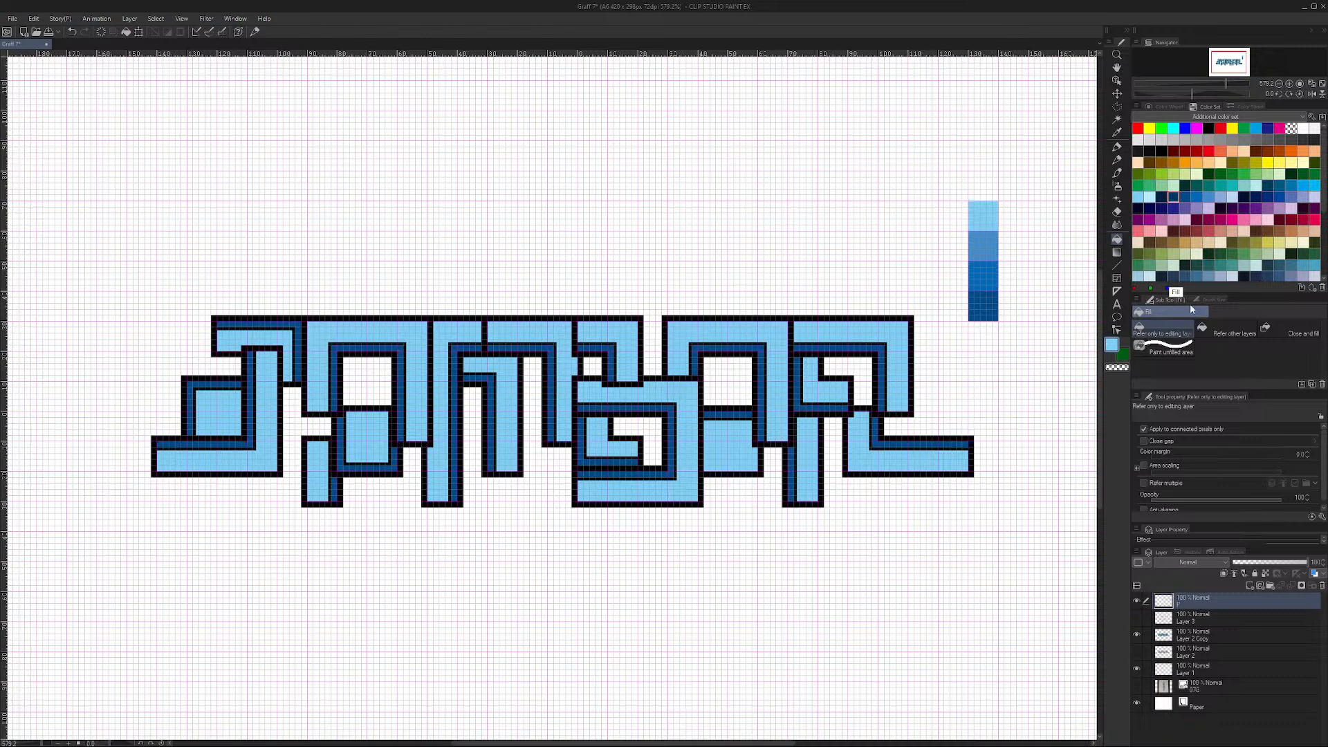
Step: Rename the Layer 2 Copy layer as Colours, hide it and show Layer 2
{"action": "double_click", "coordinate": [1197, 638]}
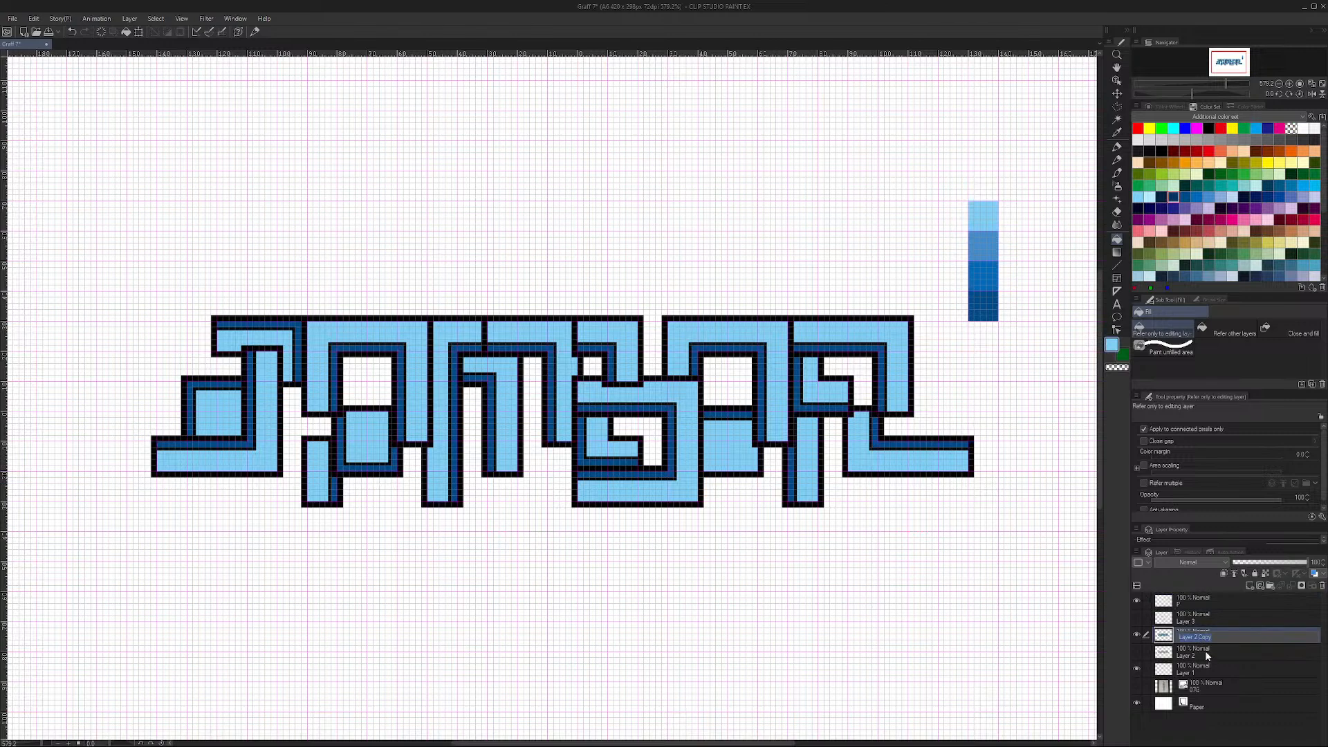
{"action": "type", "text": "Colours"}
{"action": "key", "text": "Return"}
{"action": "left_click", "coordinate": [1188, 657]}
{"action": "left_click", "coordinate": [1136, 650]}
{"action": "left_click", "coordinate": [1137, 635]}
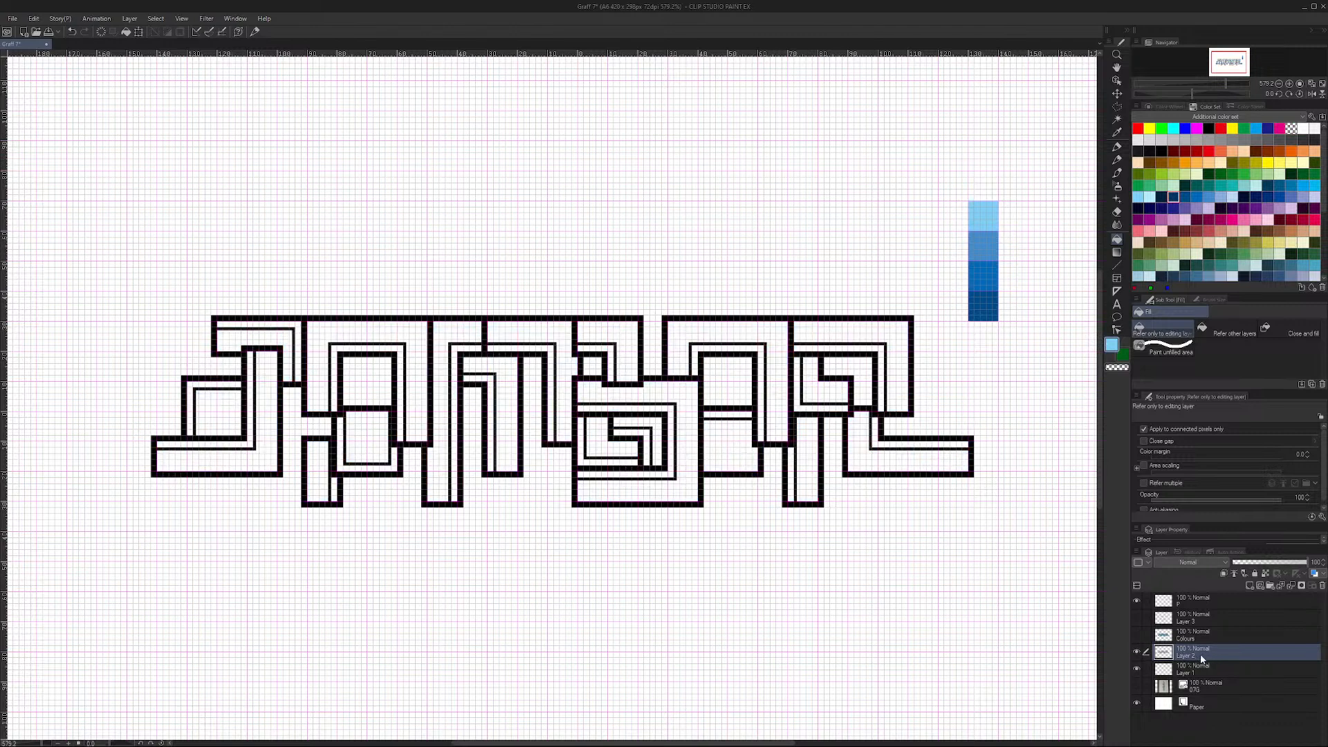
Step: Rename Layer 2 as Line, then duplicate it as a layer named Detail and hide the original
{"action": "double_click", "coordinate": [1202, 657]}
{"action": "type", "text": "Line"}
{"action": "key", "text": "Return"}
{"action": "left_click_drag", "start_coordinate": [1223, 658], "coordinate": [1249, 585]}
{"action": "left_click", "coordinate": [1138, 669]}
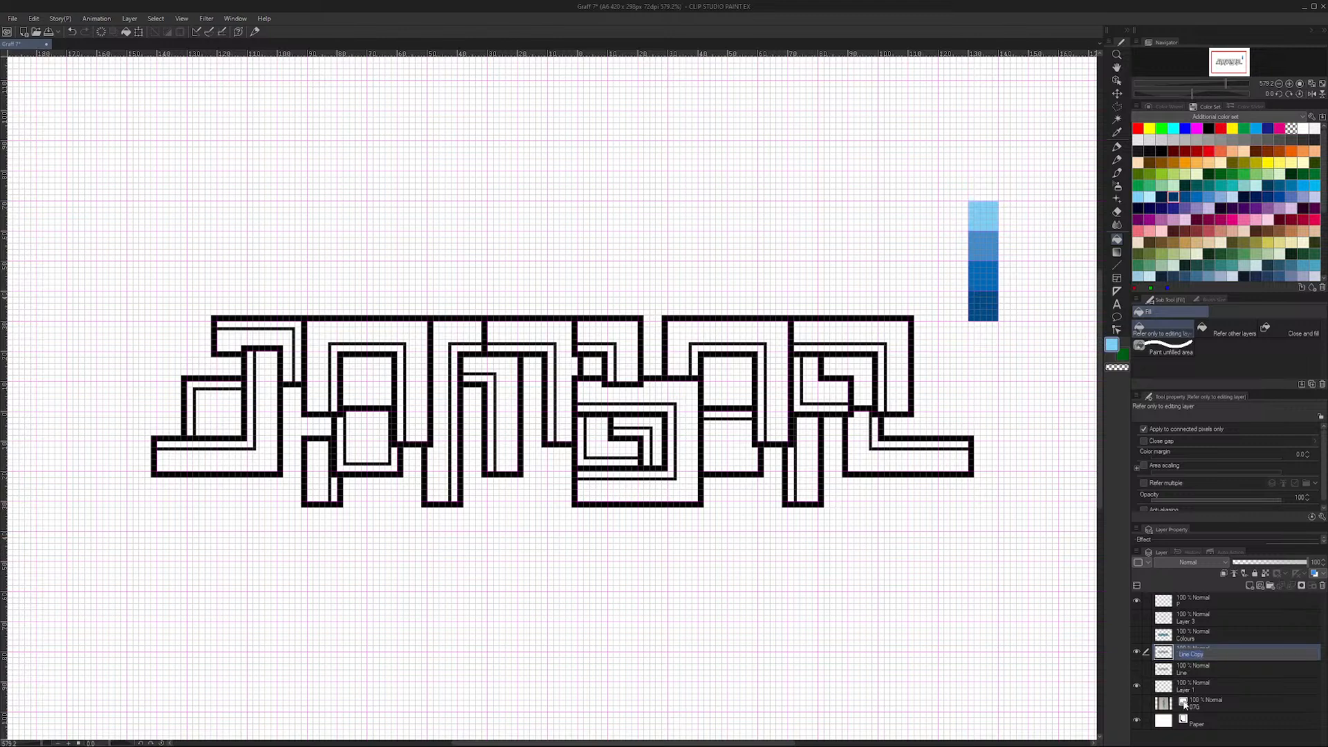
{"action": "type", "text": "Detail"}
{"action": "key", "text": "Return"}
Step: Create and name a layer folder, and move the Colours, Detail and Line layers into it
{"action": "left_click", "coordinate": [1271, 586]}
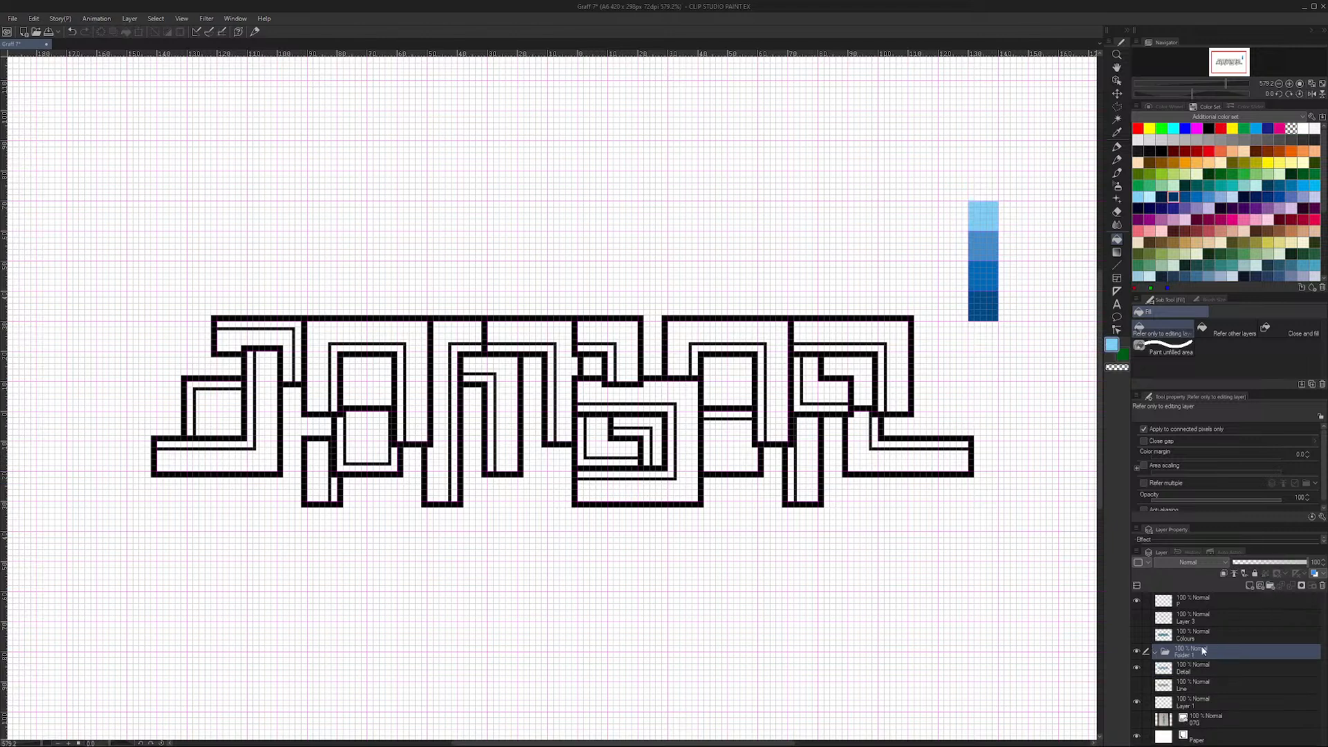
{"action": "double_click", "coordinate": [1186, 655]}
{"action": "key", "text": "Return"}
{"action": "left_click_drag", "start_coordinate": [1201, 649], "coordinate": [1201, 630]}
{"action": "left_click", "coordinate": [1209, 652]}
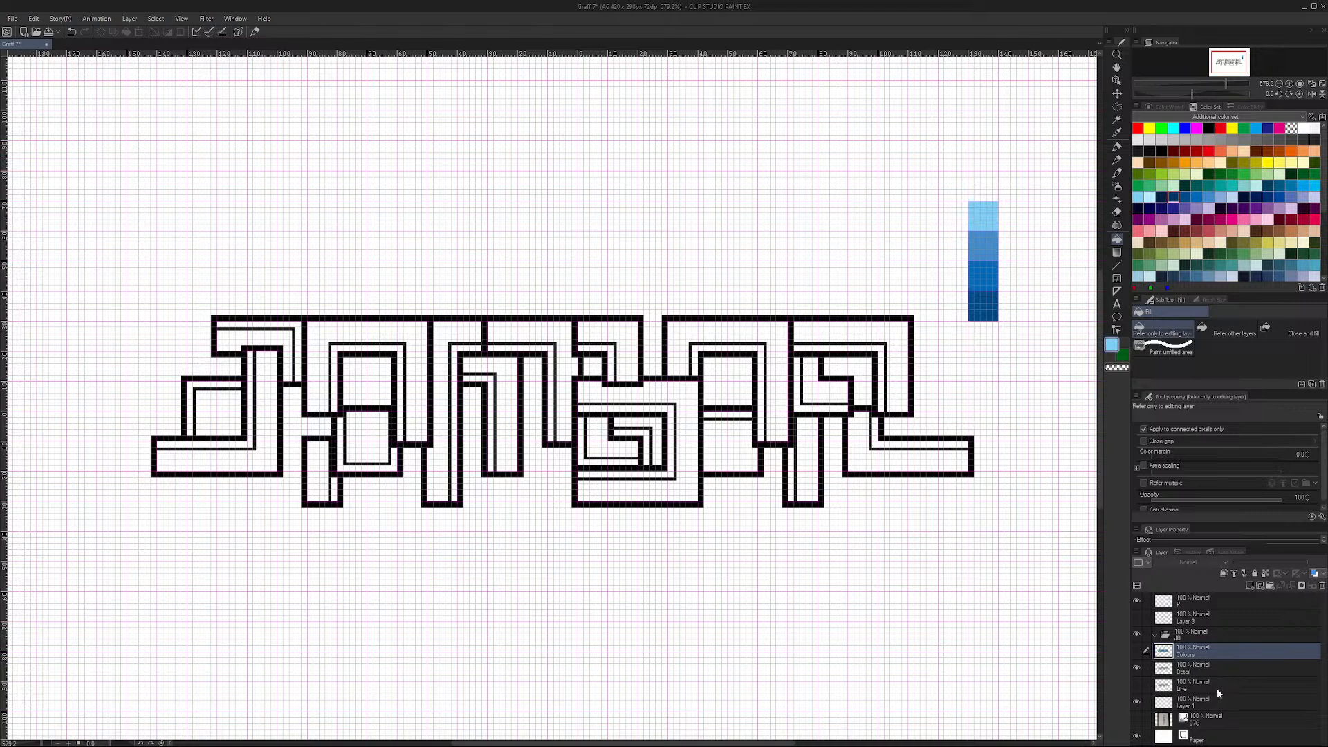
{"action": "left_click", "coordinate": [1217, 686], "text": "shift"}
{"action": "left_click_drag", "start_coordinate": [1217, 686], "coordinate": [1210, 632]}
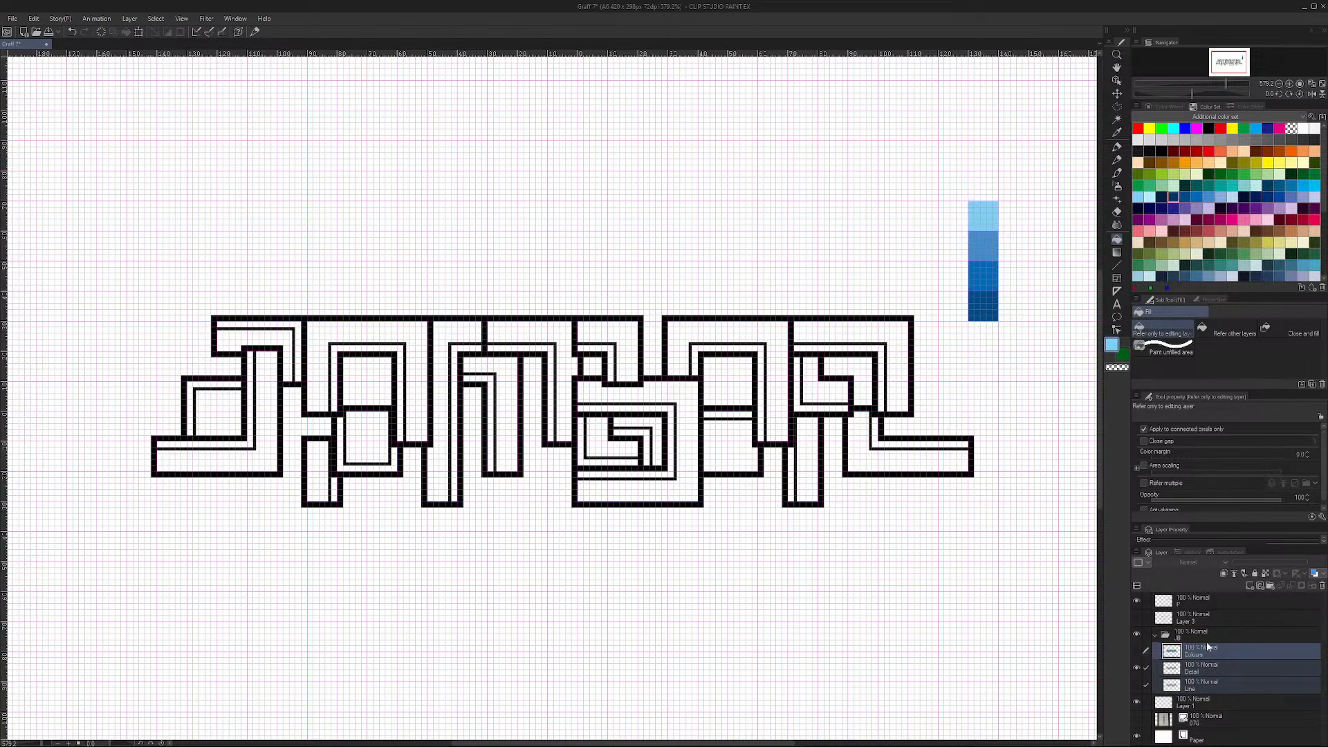
{"action": "left_click", "coordinate": [1155, 634]}
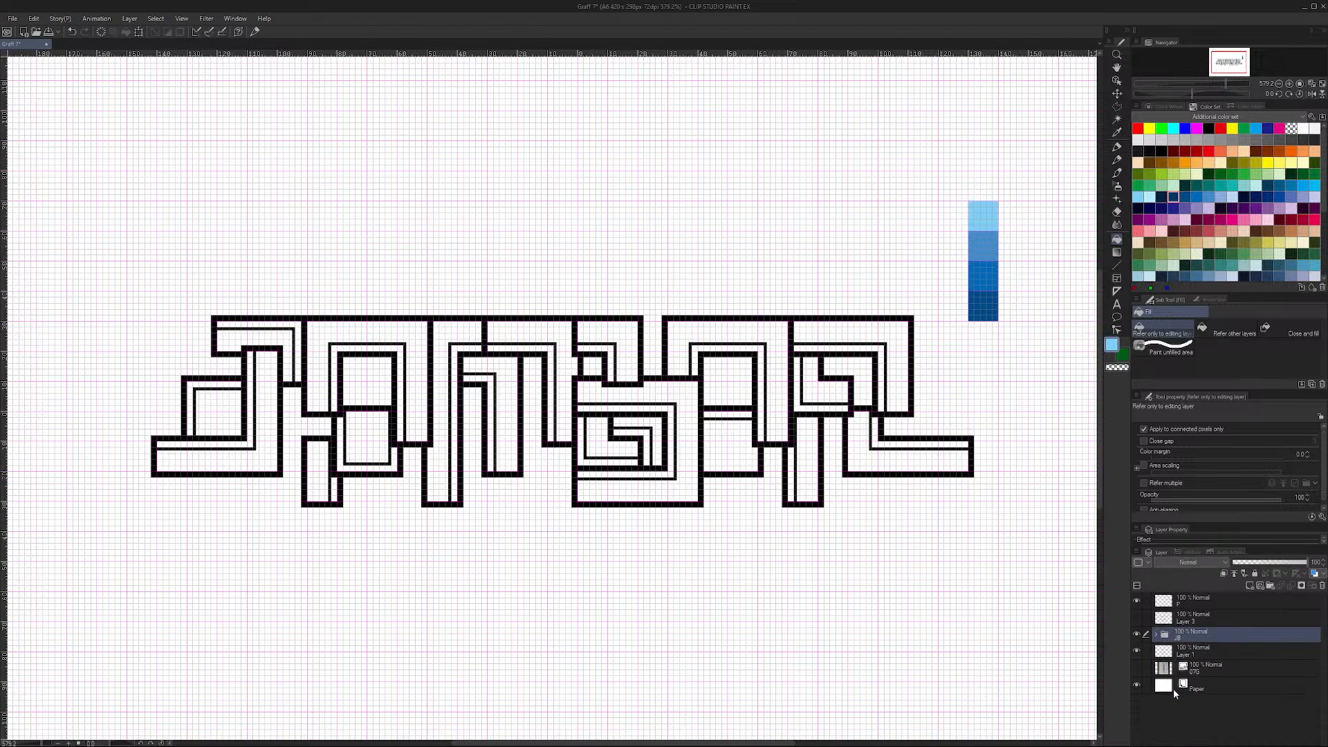
Step: Delete the unneeded Layer 1 and Layer 3
{"action": "left_click", "coordinate": [1194, 655]}
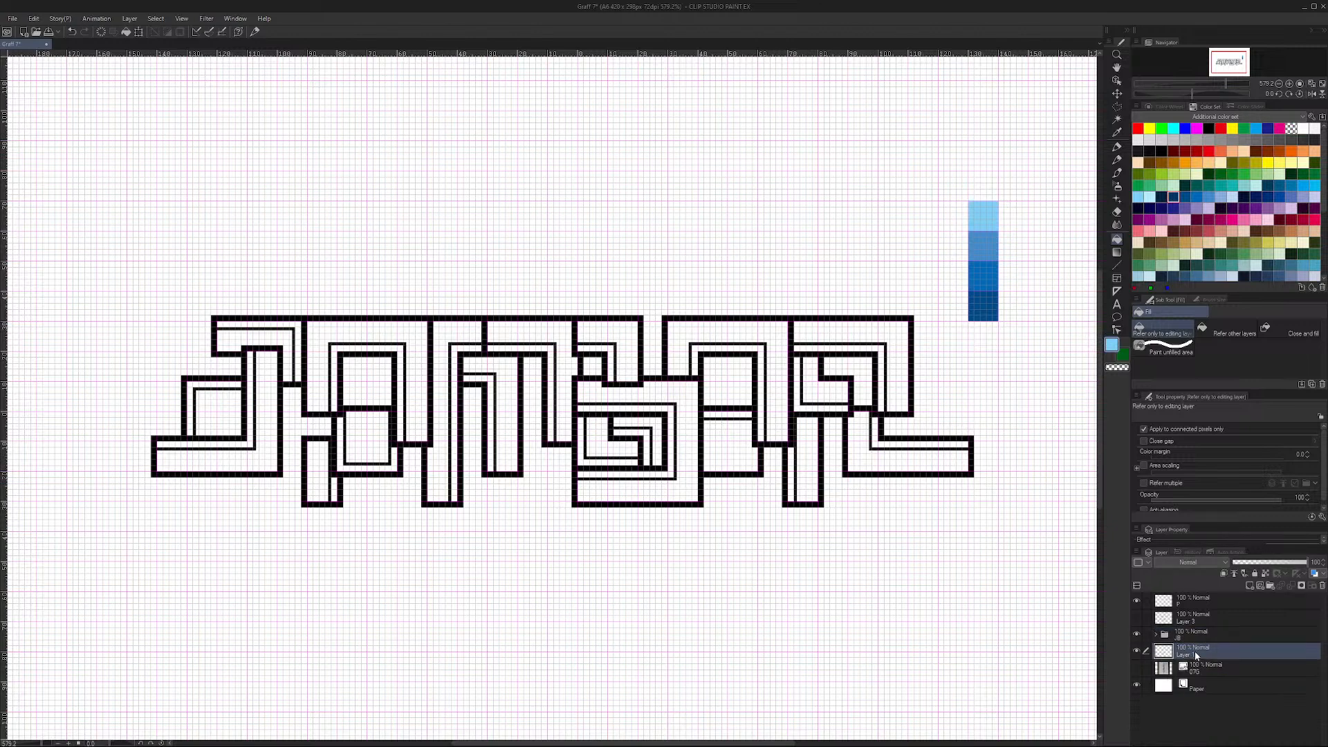
{"action": "left_click", "coordinate": [1136, 651]}
{"action": "left_click_drag", "start_coordinate": [1231, 650], "coordinate": [1321, 585]}
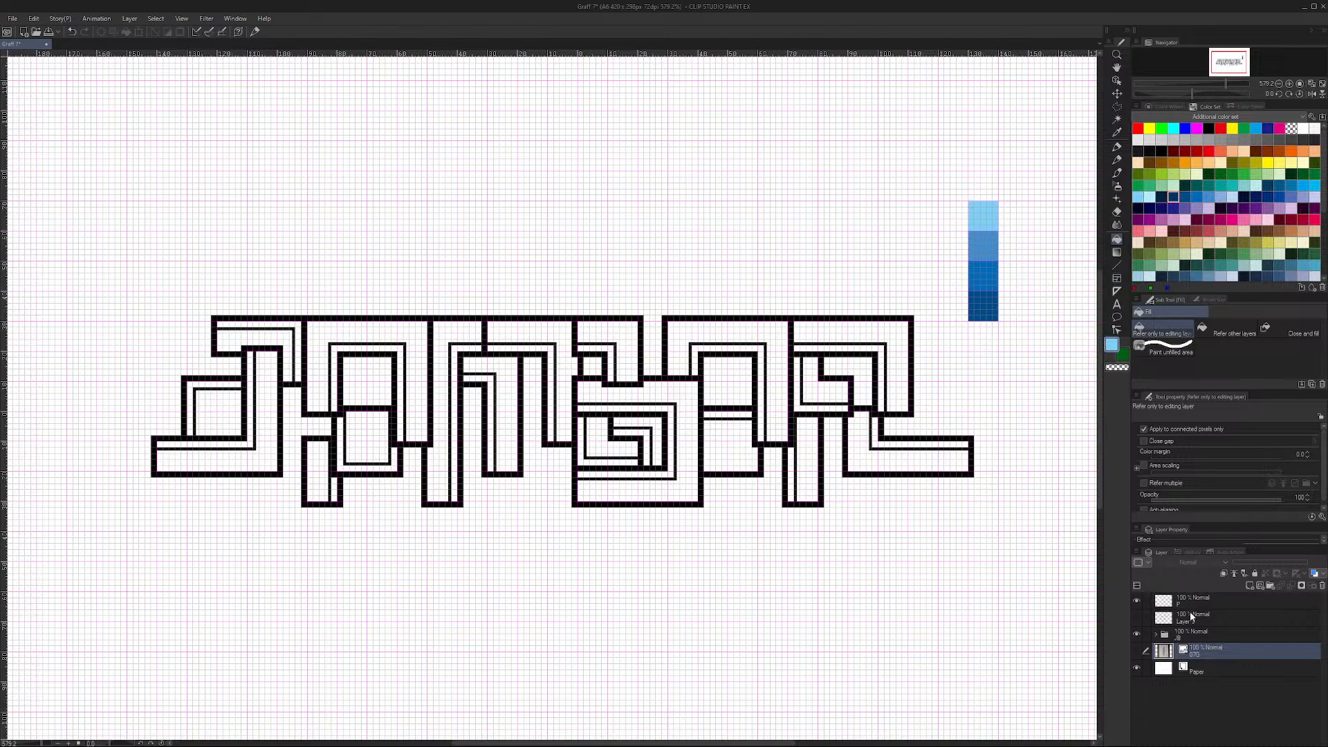
{"action": "left_click", "coordinate": [1137, 617]}
{"action": "left_click_drag", "start_coordinate": [1212, 615], "coordinate": [1321, 585]}
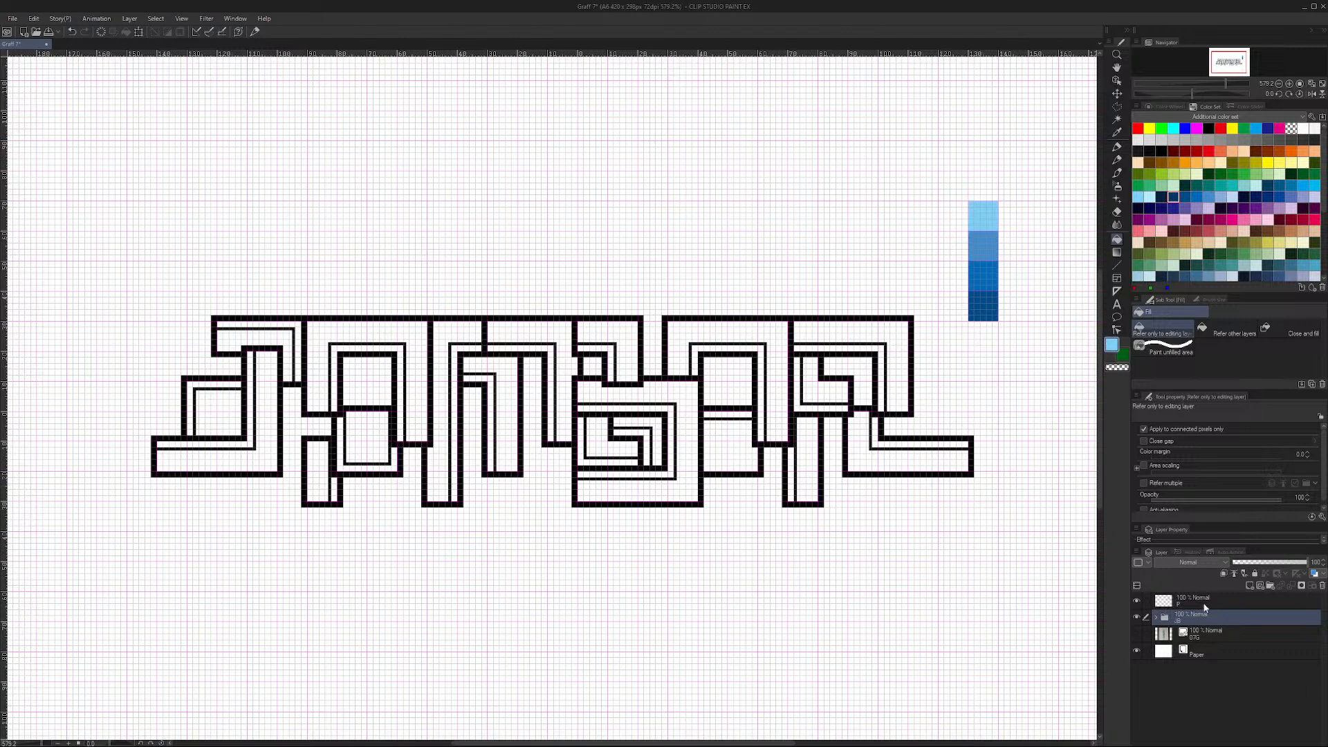
Step: Make the Detail layer in the folder active and set the Dot pen to black
{"action": "left_click", "coordinate": [1155, 617]}
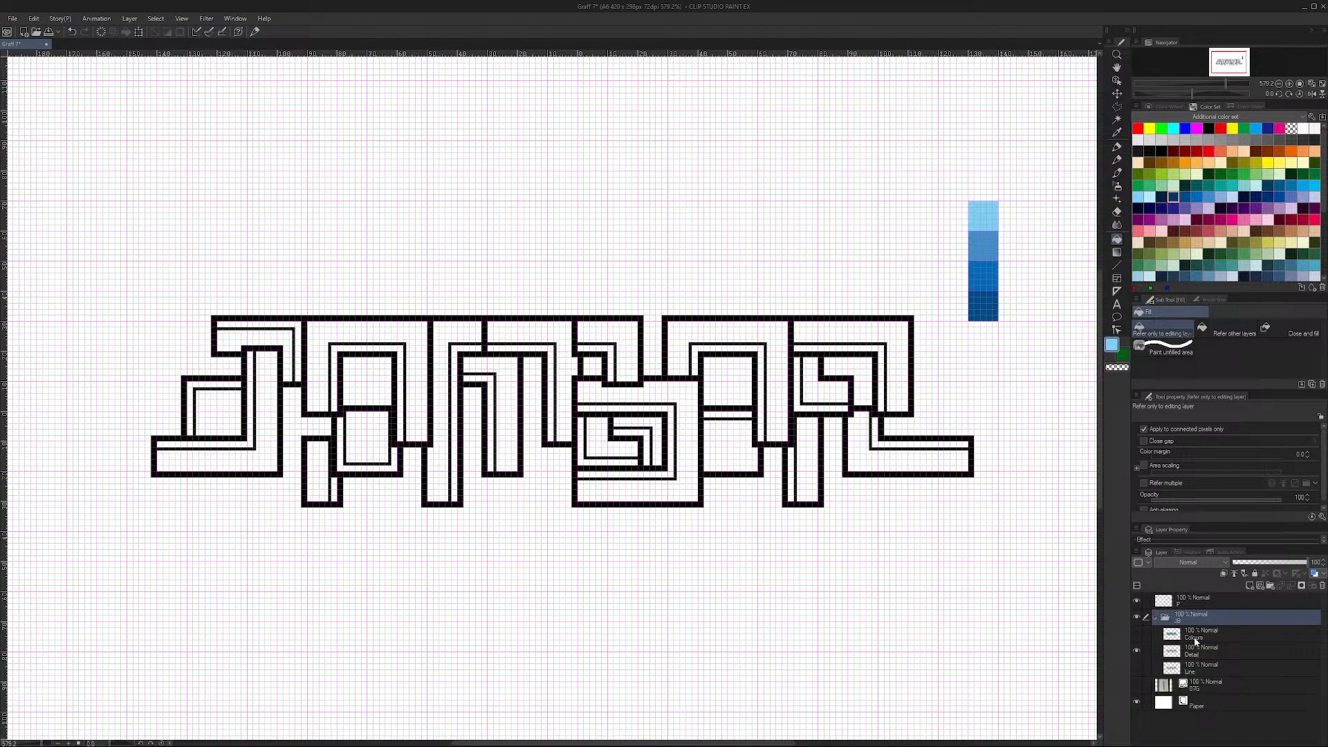
{"action": "left_click", "coordinate": [1235, 657]}
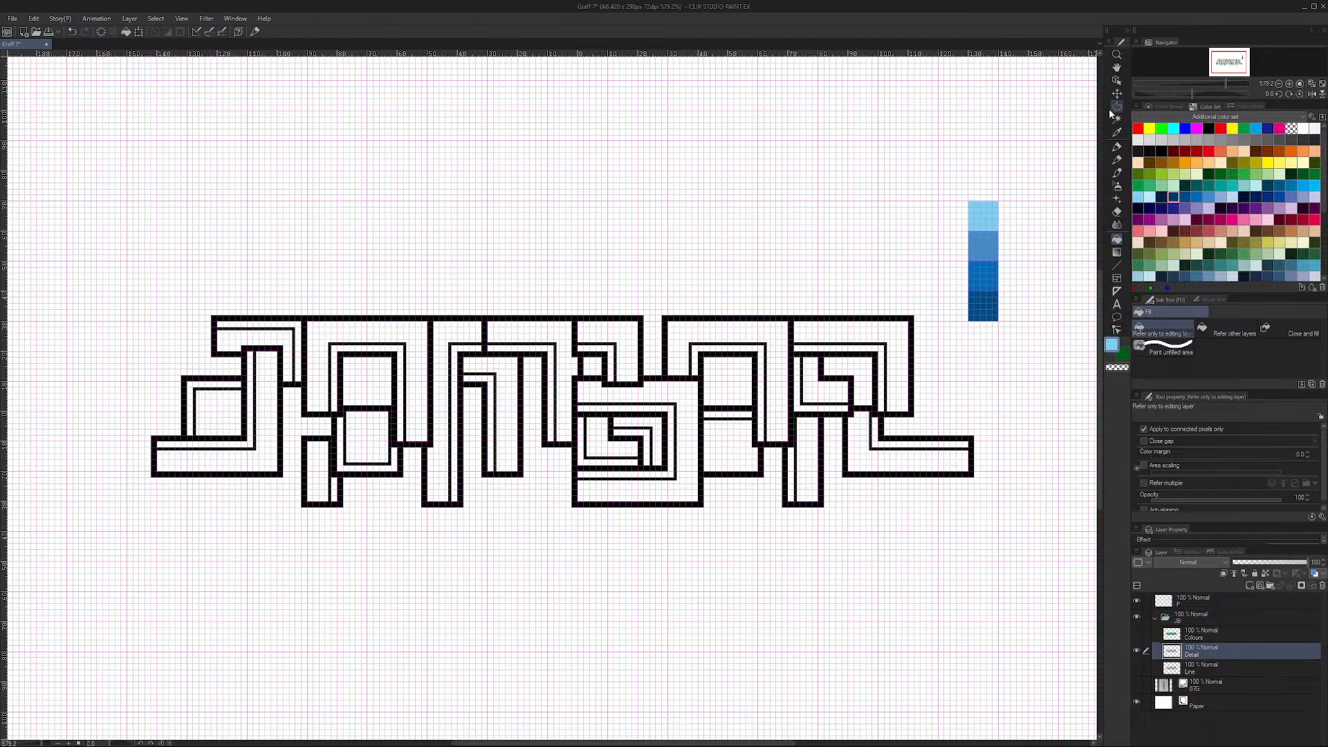
{"action": "left_click", "coordinate": [1116, 147]}
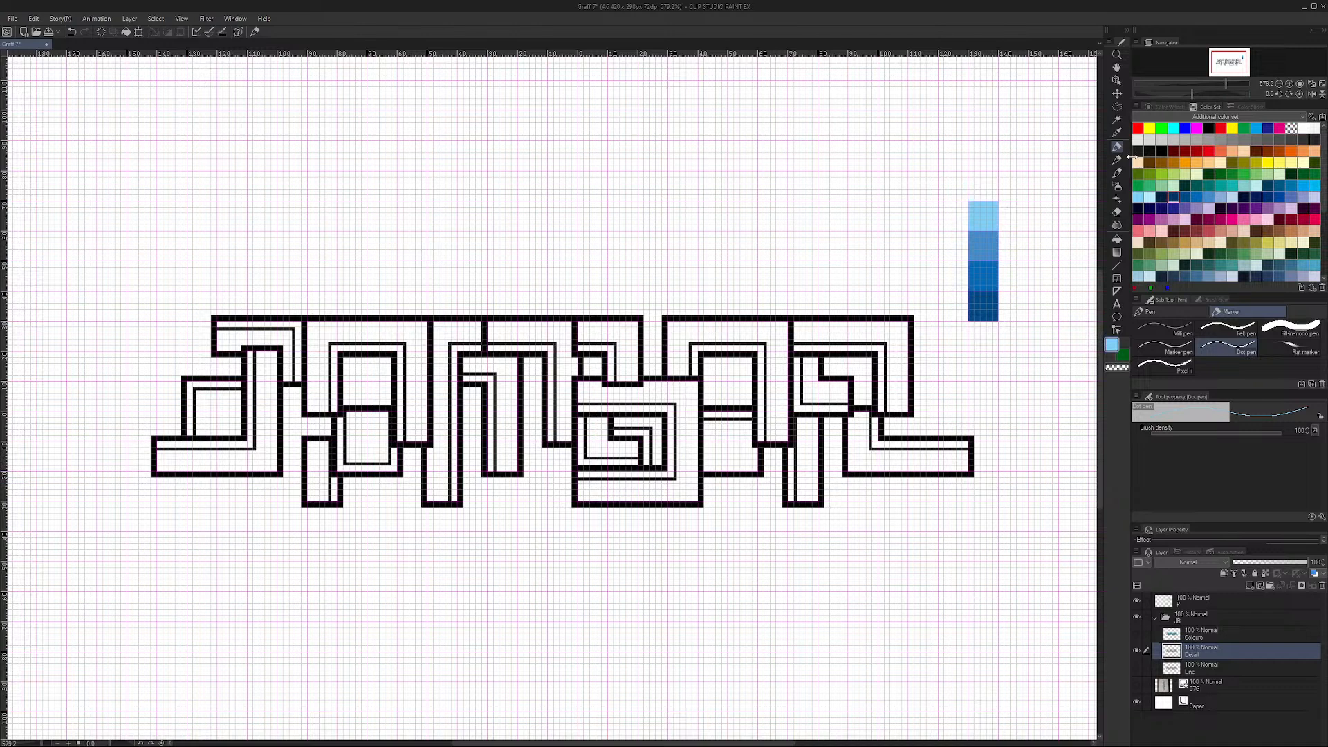
{"action": "left_click", "coordinate": [1209, 128]}
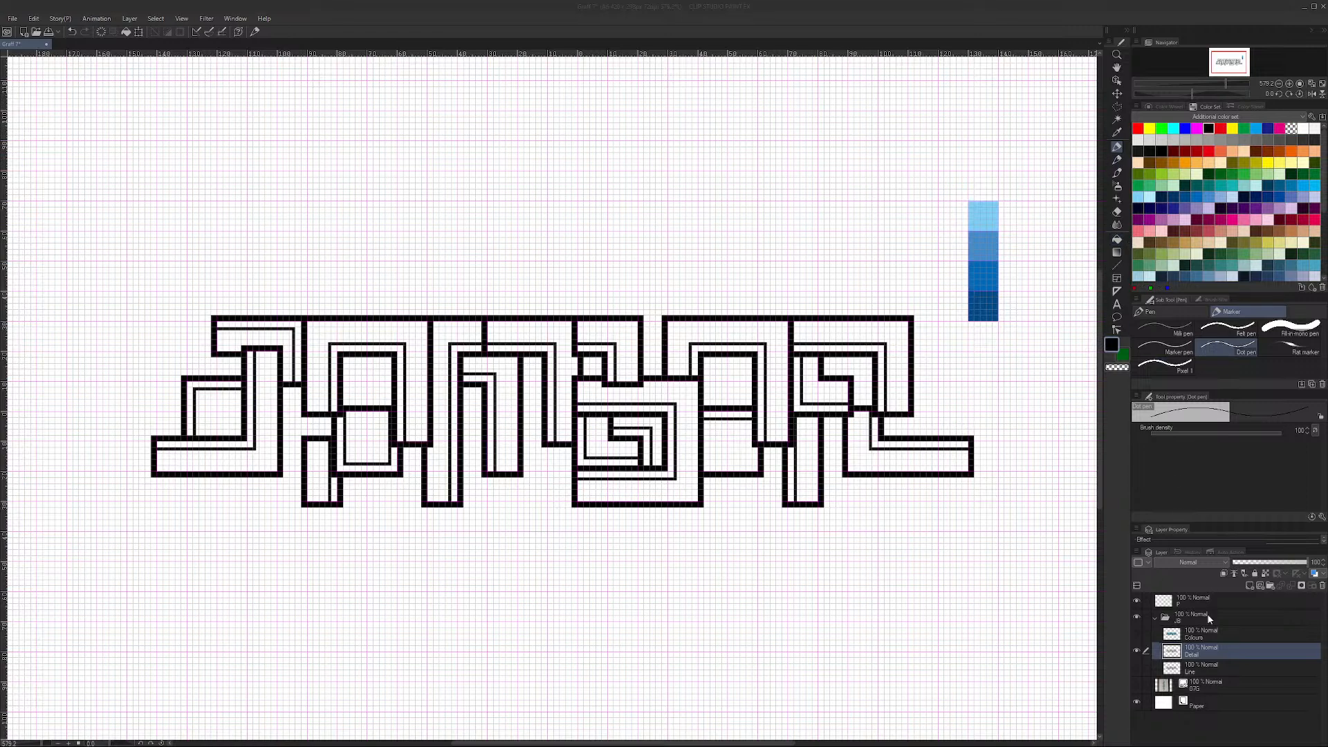
{"action": "left_click", "coordinate": [236, 358]}
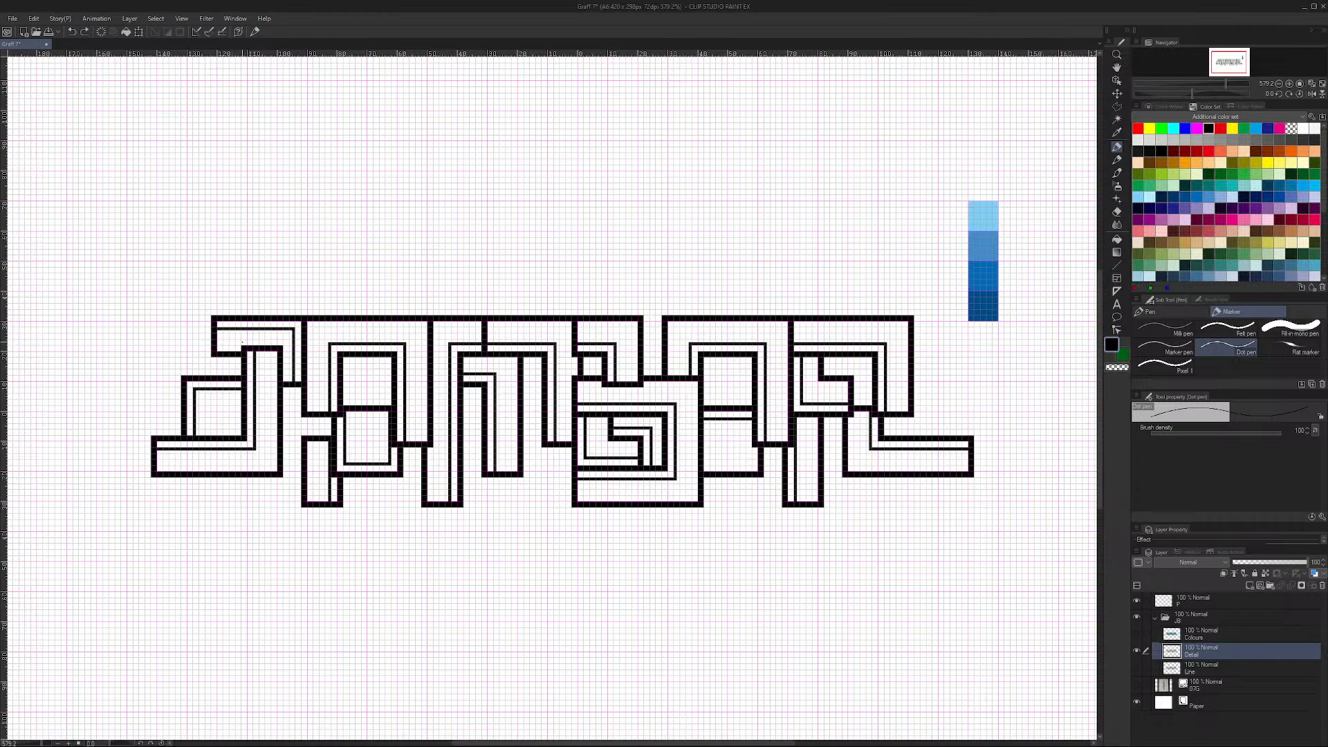
{"action": "left_click_drag", "start_coordinate": [229, 356], "coordinate": [227, 400]}
{"action": "key", "text": "ctrl+z"}
{"action": "left_click_drag", "start_coordinate": [227, 355], "coordinate": [227, 376]}
{"action": "key", "text": "ctrl+z"}
Step: Draw a thin black L-shaped line below the first letter's upper arm and clear the linework inside it
{"action": "key", "text": "u"}
{"action": "mouse_move", "coordinate": [228, 357]}
{"action": "left_mouse_down"}
{"action": "mouse_move", "coordinate": [227, 413]}
{"action": "mouse_move", "coordinate": [241, 413]}
{"action": "left_mouse_up"}
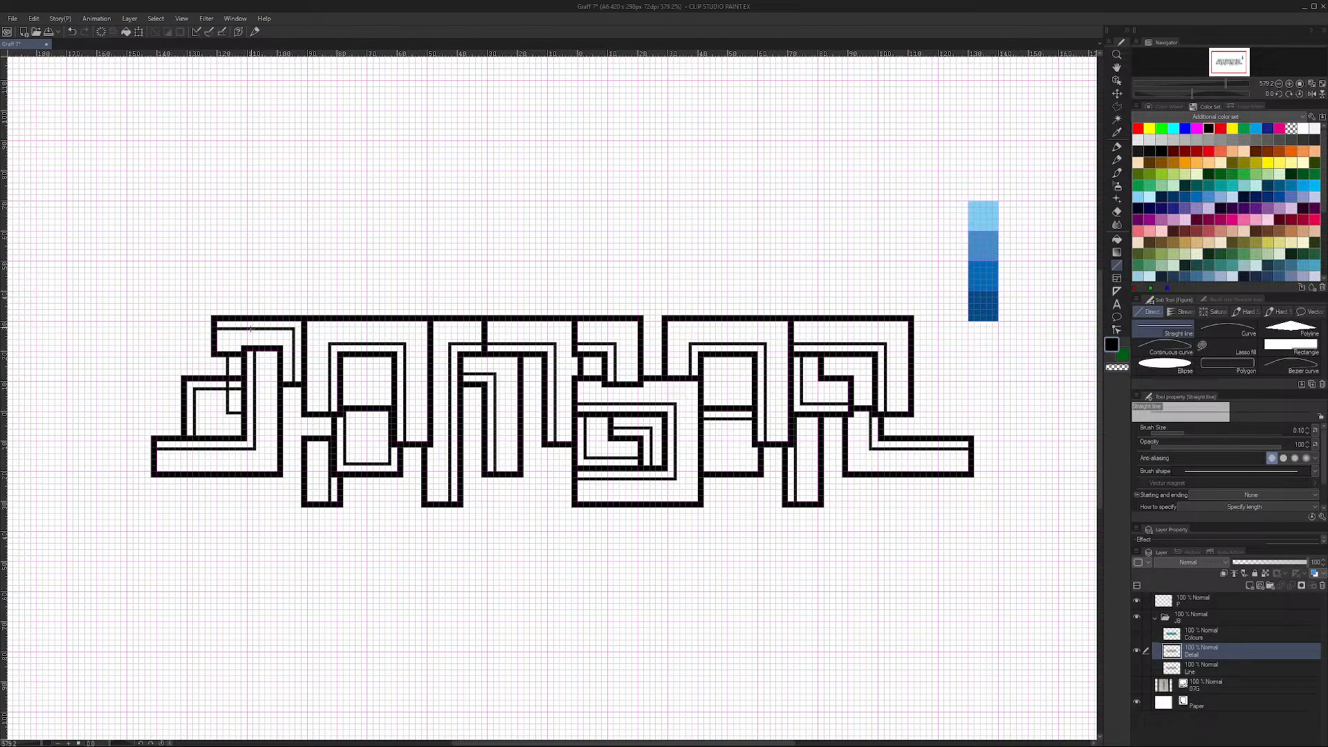
{"action": "left_click", "coordinate": [1116, 106]}
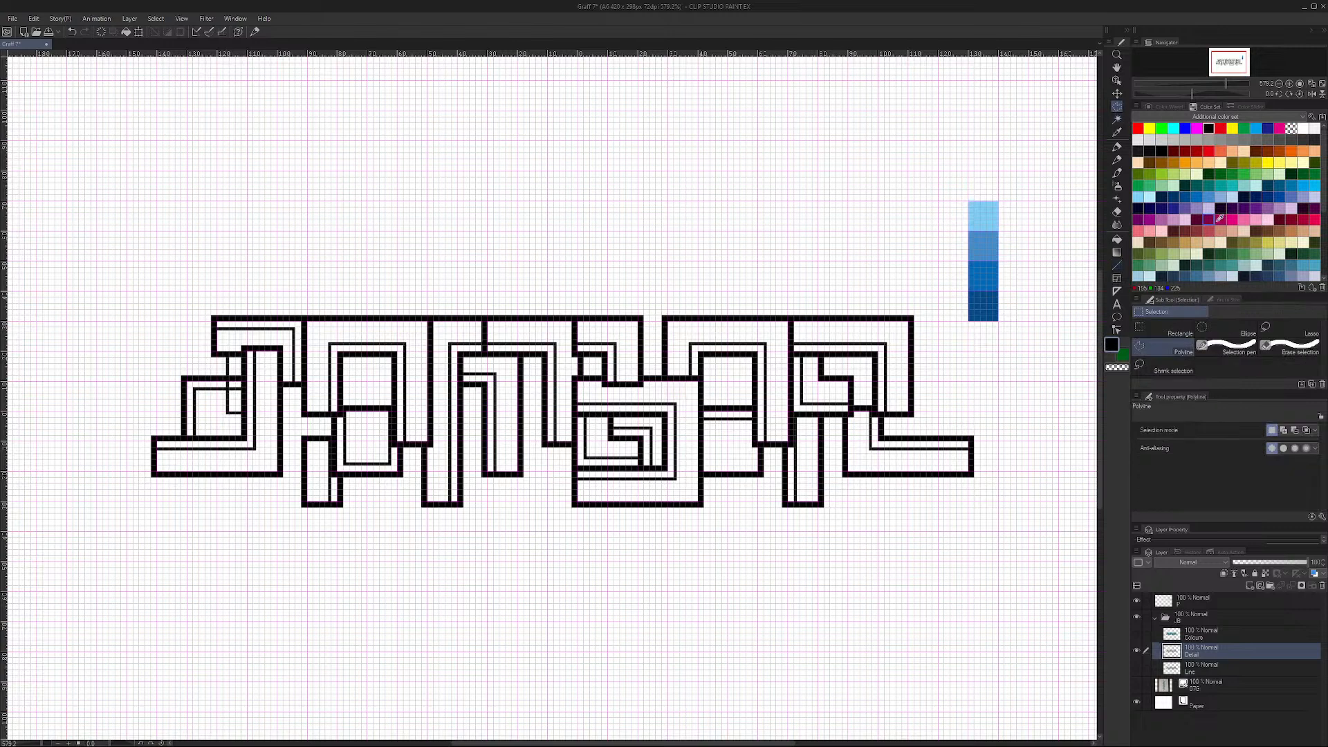
{"action": "left_click", "coordinate": [1172, 330]}
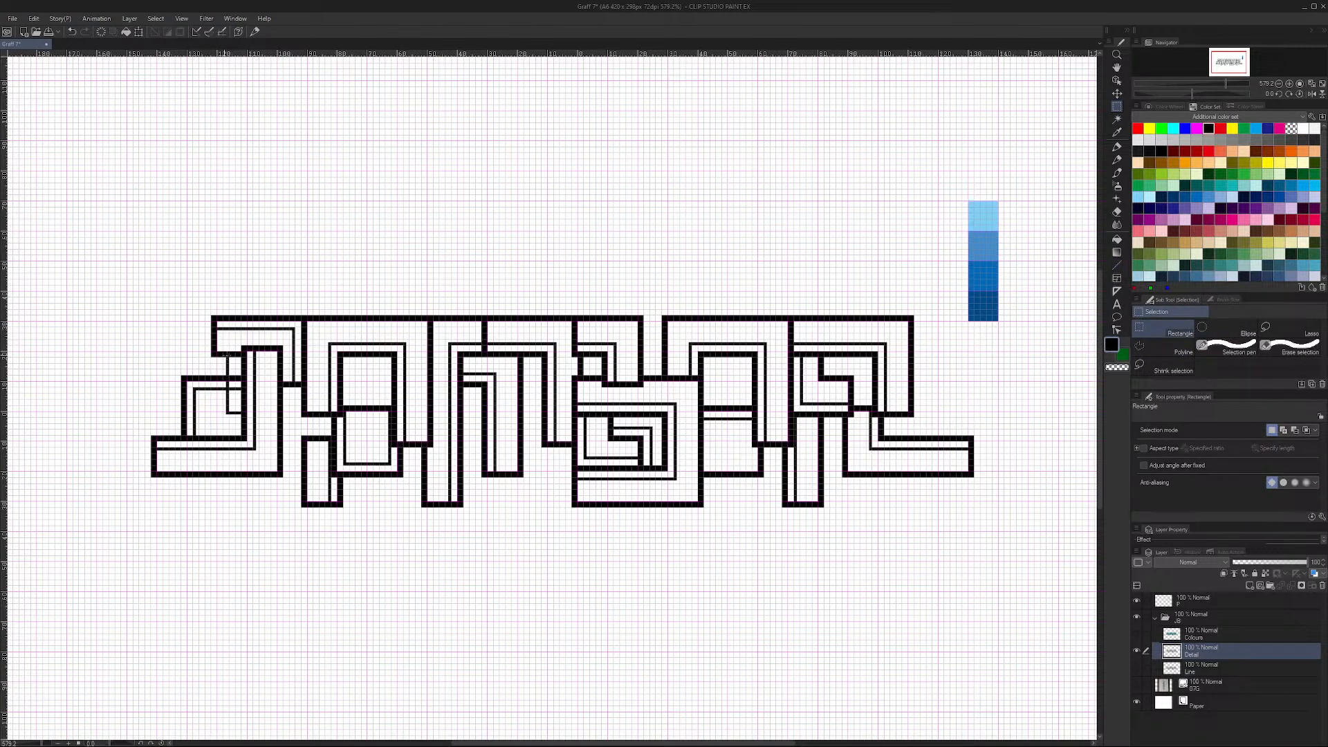
{"action": "left_click_drag", "start_coordinate": [230, 361], "coordinate": [240, 411]}
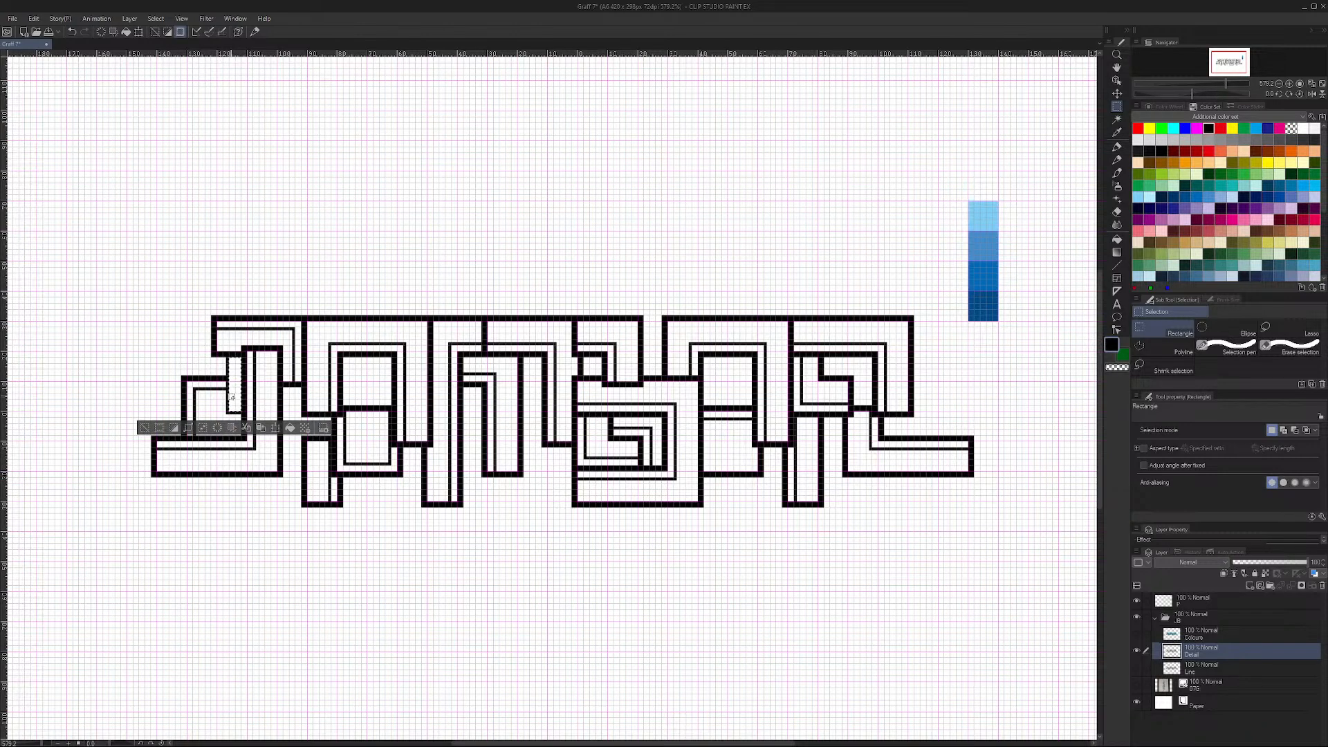
{"action": "key", "text": "ctrl+d"}
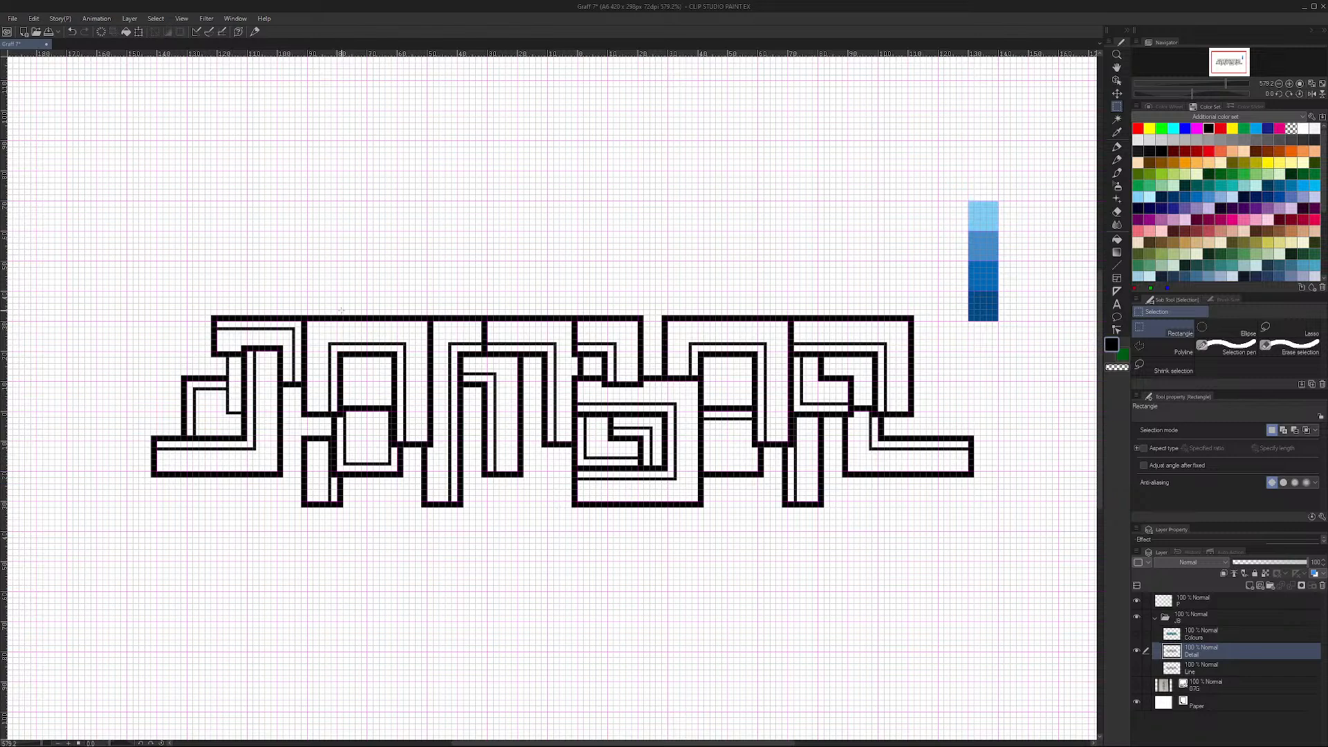
{"action": "key", "text": "b"}
{"action": "left_click_drag", "start_coordinate": [347, 277], "coordinate": [373, 274]}
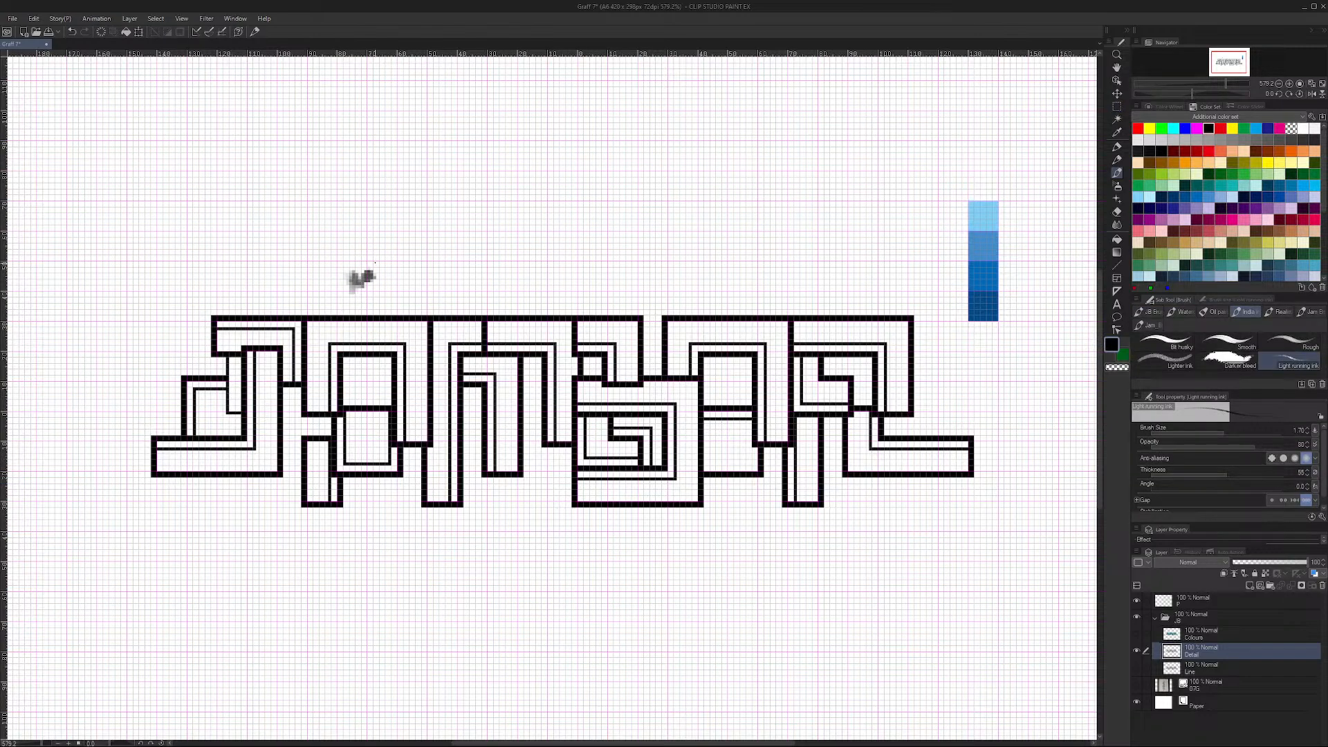
{"action": "key", "text": "ctrl+z"}
Step: Return to the Dot pen and show the scanned sketch layer beneath the Detail linework
{"action": "left_click", "coordinate": [1116, 265]}
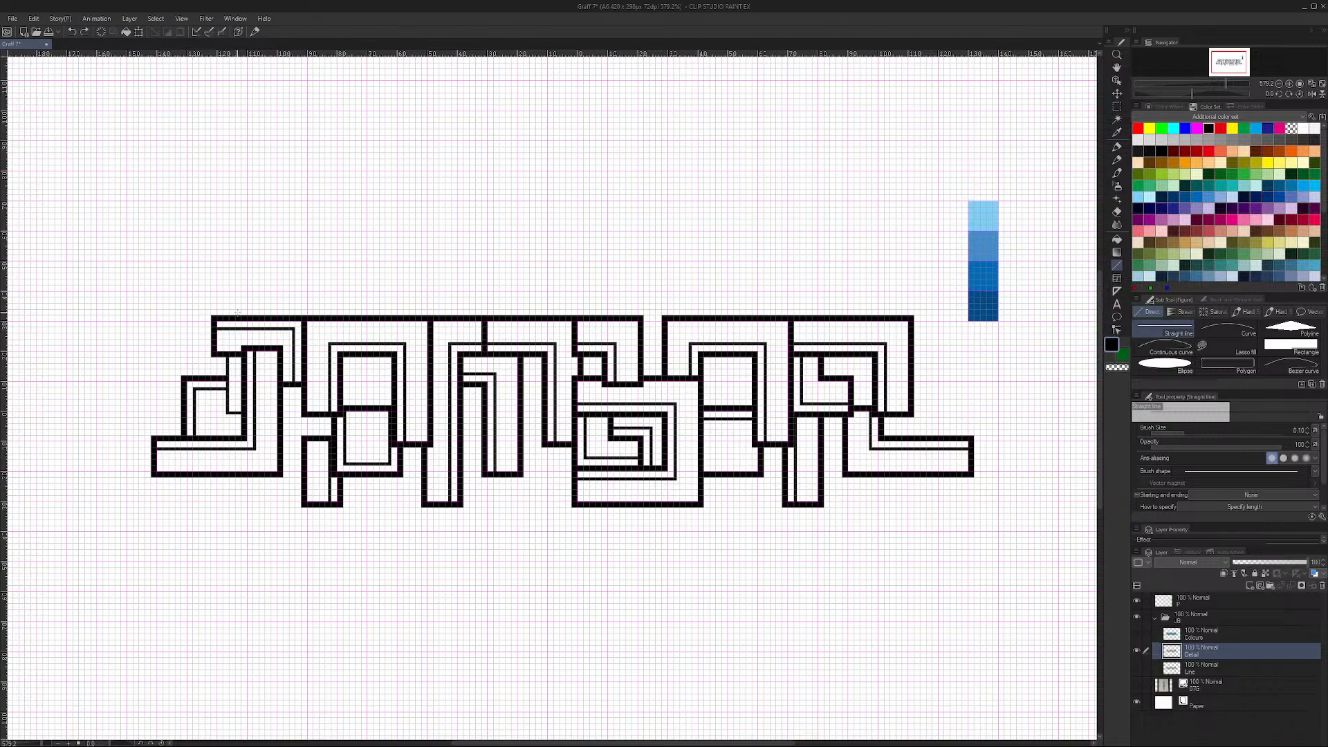
{"action": "key", "text": "p"}
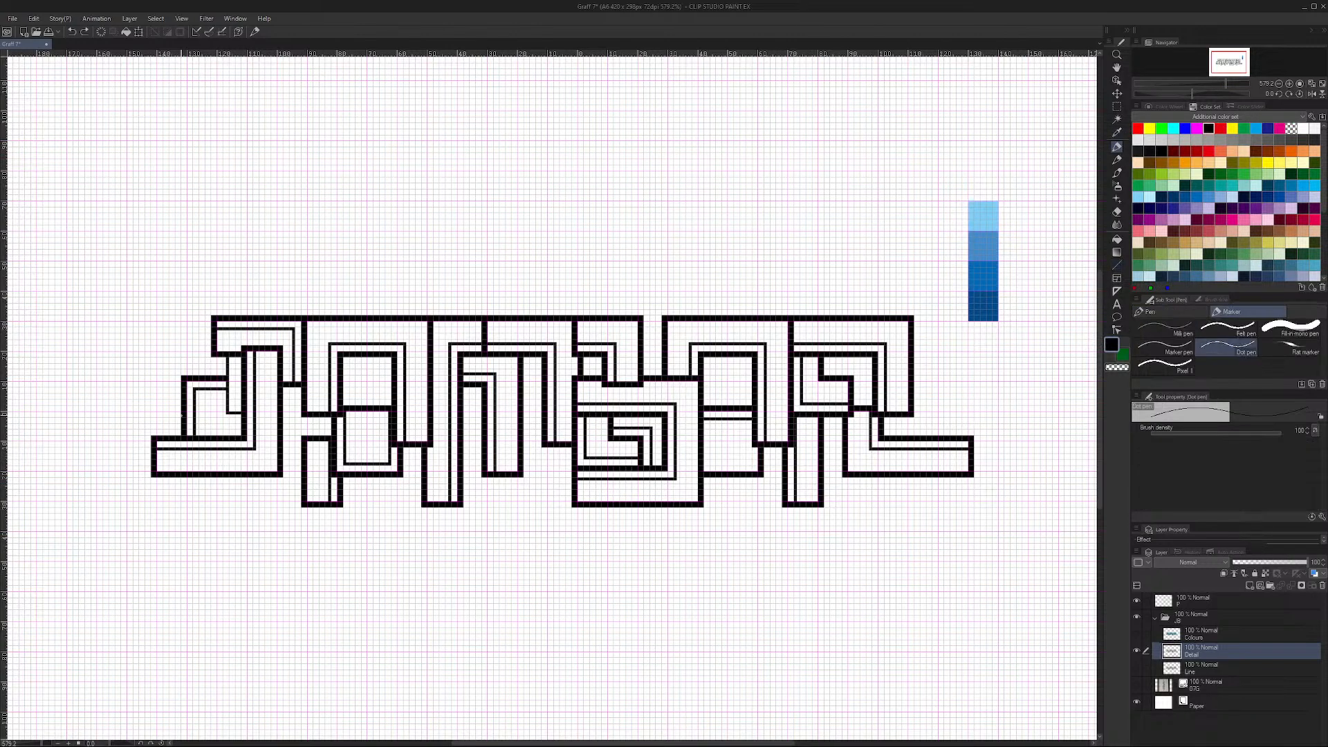
{"action": "left_click", "coordinate": [1136, 686]}
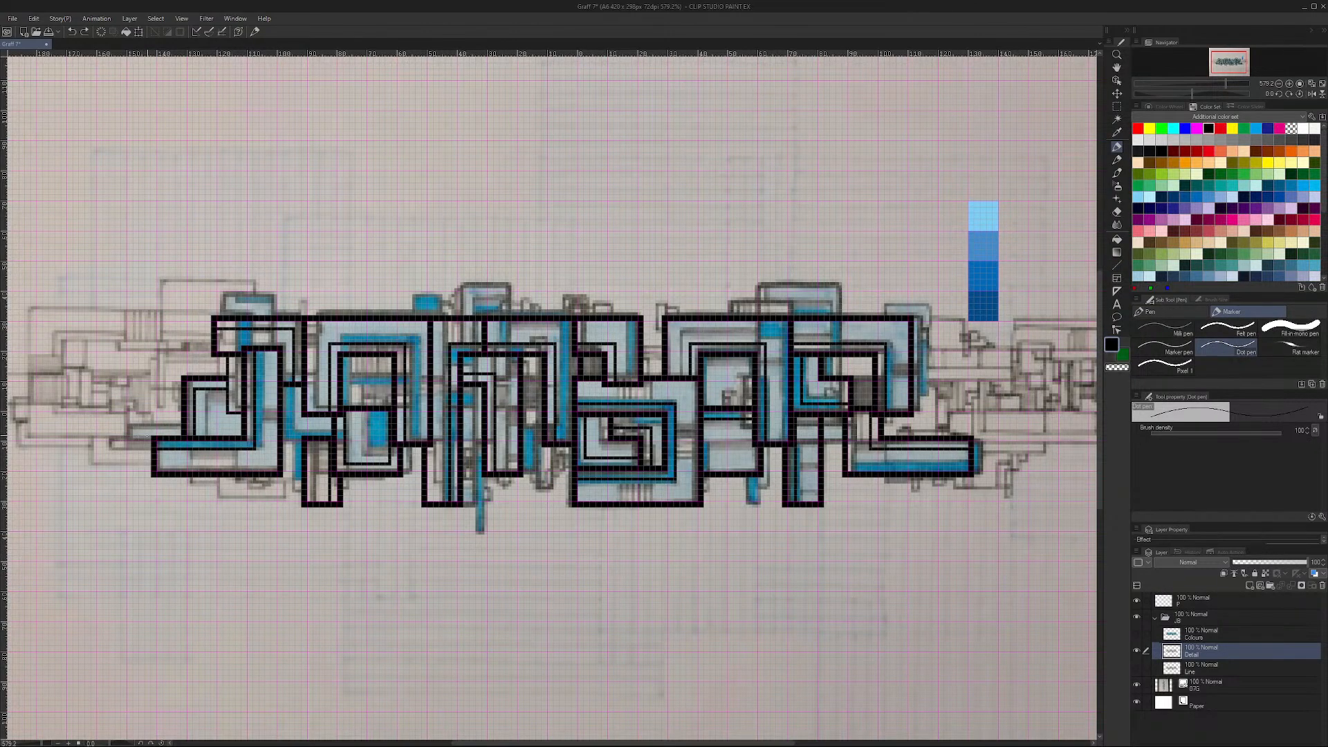
Step: Trace the first letter's outer details from the sketch: the foot's narrow side box, the short ladder rungs and the box above its arm
{"action": "left_click_drag", "start_coordinate": [128, 440], "coordinate": [151, 440]}
{"action": "key", "text": "ctrl+z"}
{"action": "key", "text": "ctrl+z"}
{"action": "key", "text": "ctrl+z"}
{"action": "left_click_drag", "start_coordinate": [229, 386], "coordinate": [242, 373]}
{"action": "left_click_drag", "start_coordinate": [225, 294], "coordinate": [273, 296]}
{"action": "key", "text": "ctrl+z"}
{"action": "key", "text": "ctrl+z"}
{"action": "key", "text": "ctrl+z"}
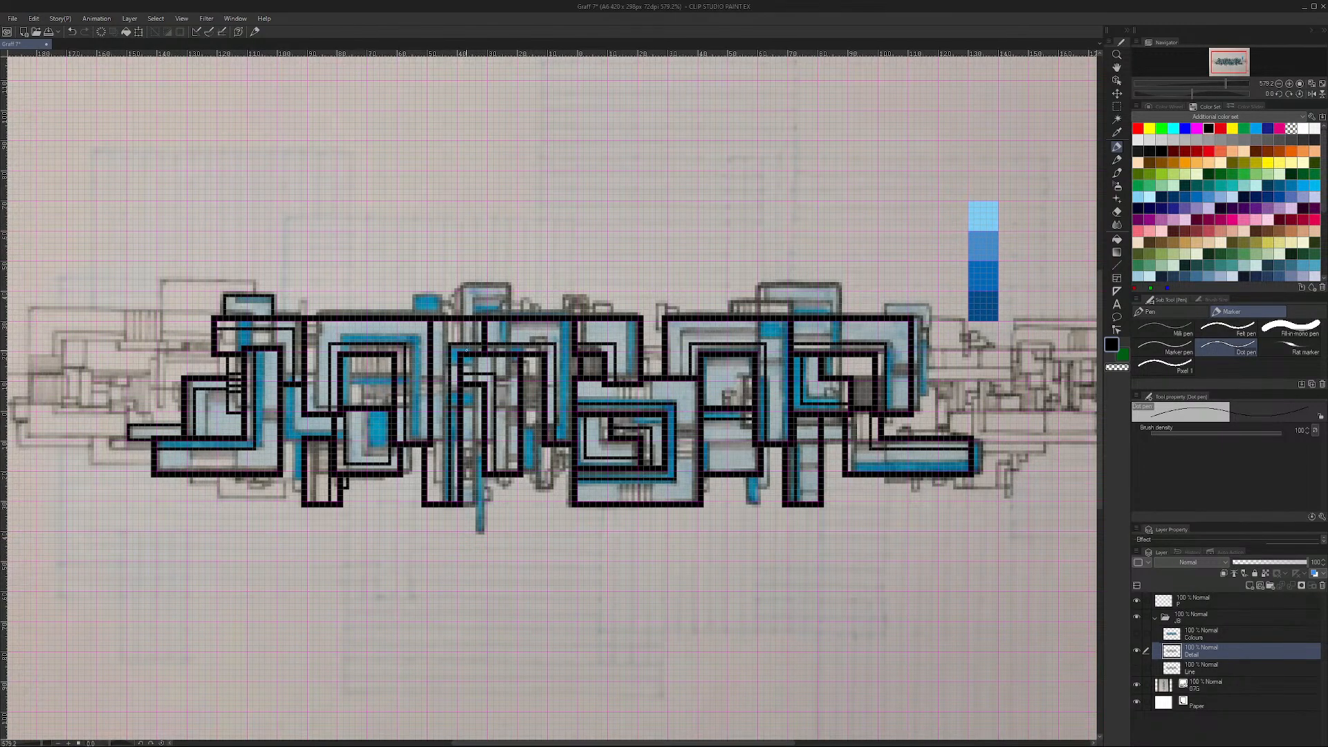
Step: Draw the vertical bars and small stepped blocks inside the second letter's opening, plus the narrow stepped outlines beside its lower legs
{"action": "left_click_drag", "start_coordinate": [349, 379], "coordinate": [393, 377]}
{"action": "mouse_move", "coordinate": [369, 376]}
{"action": "left_mouse_down"}
{"action": "mouse_move", "coordinate": [358, 351]}
{"action": "mouse_move", "coordinate": [346, 377]}
{"action": "mouse_move", "coordinate": [355, 350]}
{"action": "mouse_move", "coordinate": [386, 355]}
{"action": "left_mouse_up"}
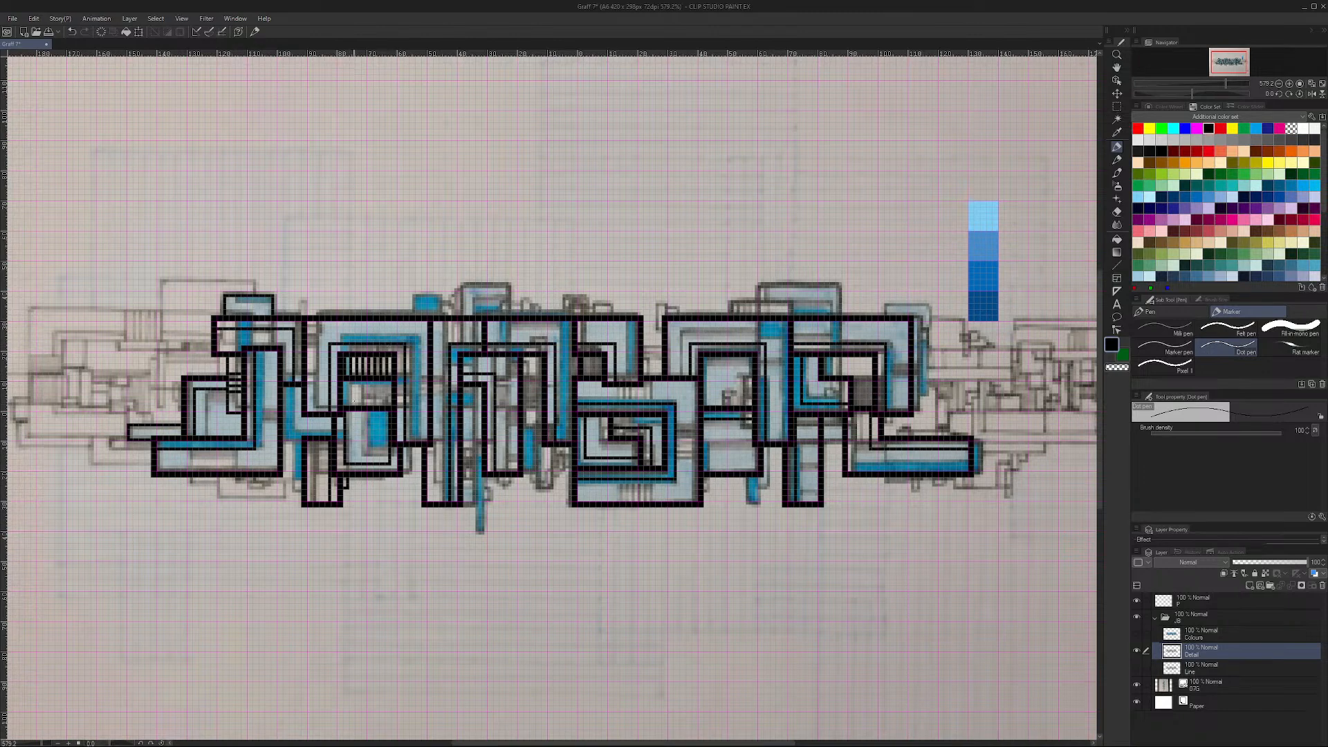
{"action": "left_click_drag", "start_coordinate": [355, 405], "coordinate": [358, 383]}
{"action": "key", "text": "ctrl+z"}
{"action": "left_click_drag", "start_coordinate": [416, 448], "coordinate": [416, 476]}
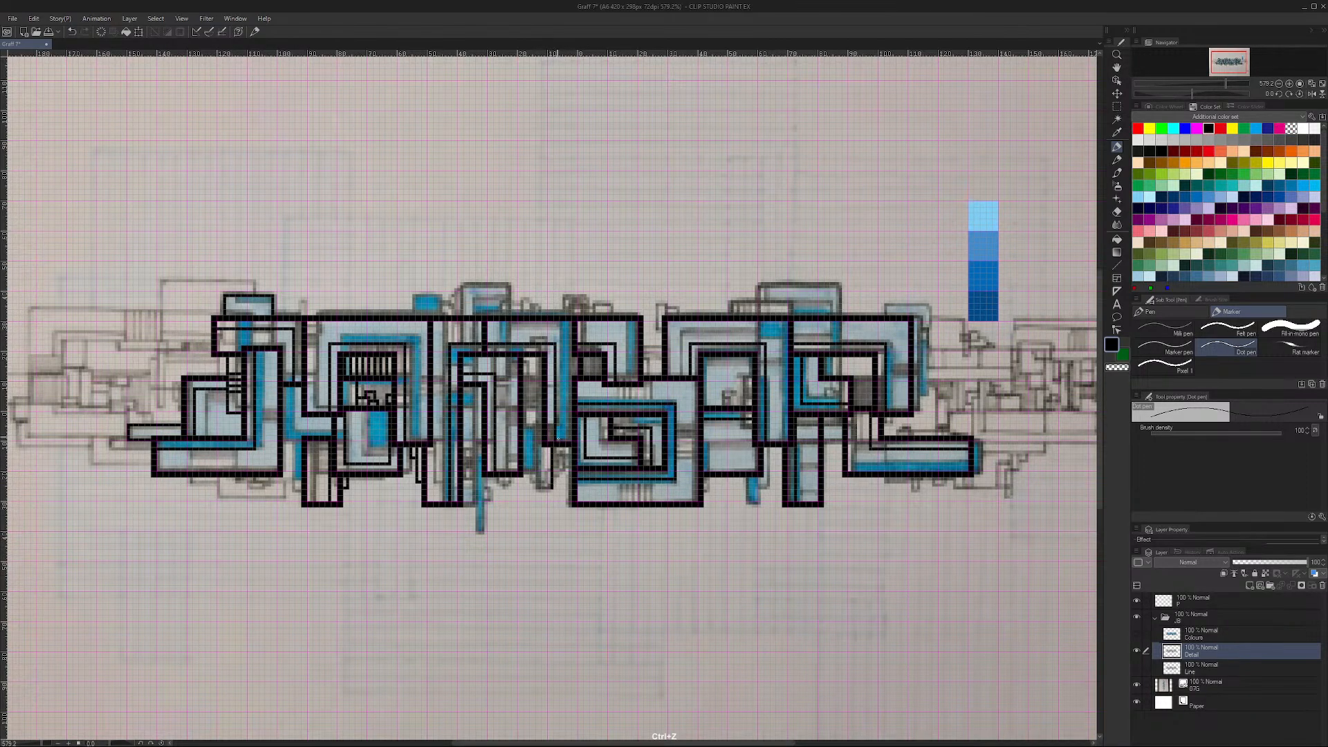
Step: Trace the small boxes between the middle letter's legs and check the linework with the sketch temporarily hidden
{"action": "mouse_move", "coordinate": [538, 488]}
{"action": "left_mouse_down"}
{"action": "mouse_move", "coordinate": [521, 437]}
{"action": "mouse_move", "coordinate": [538, 488]}
{"action": "mouse_move", "coordinate": [538, 427]}
{"action": "left_mouse_up"}
{"action": "mouse_move", "coordinate": [525, 427]}
{"action": "left_mouse_down"}
{"action": "mouse_move", "coordinate": [526, 404]}
{"action": "mouse_move", "coordinate": [538, 407]}
{"action": "left_mouse_up"}
{"action": "left_click_drag", "start_coordinate": [528, 380], "coordinate": [540, 377]}
{"action": "left_click", "coordinate": [1136, 684]}
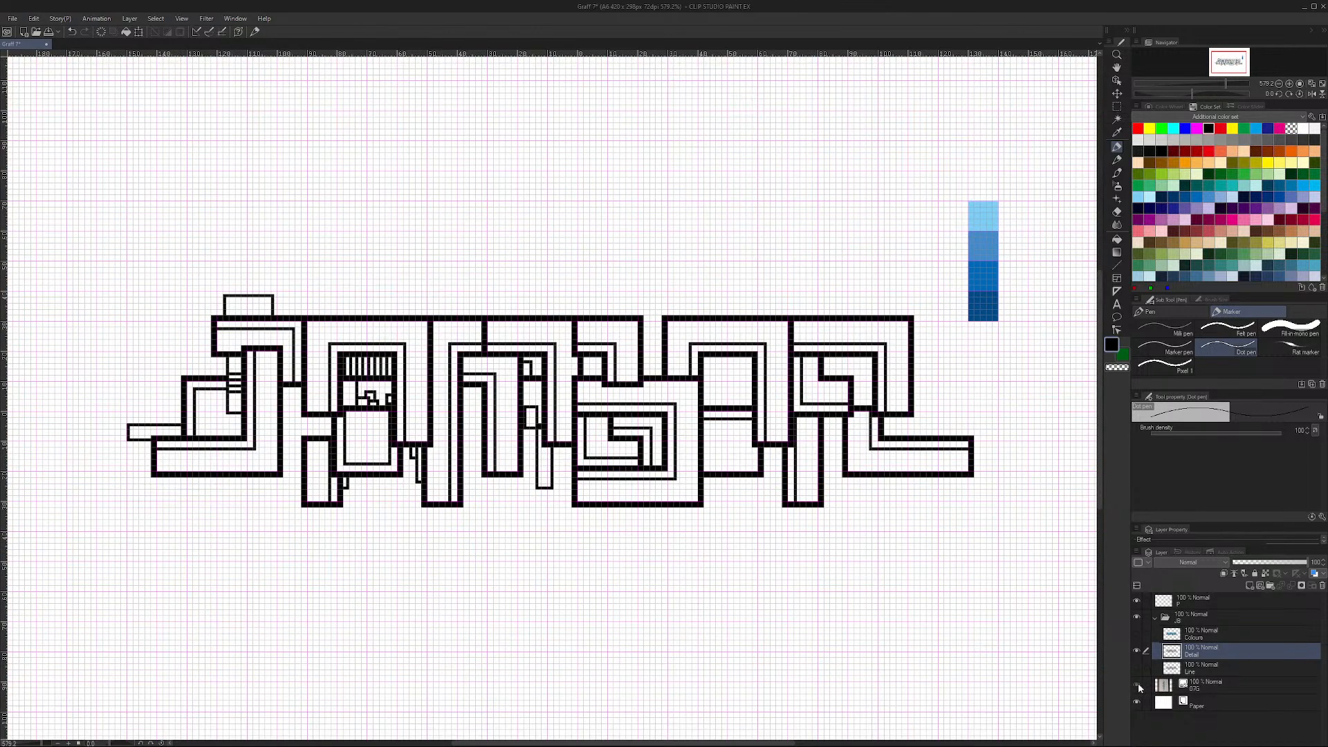
{"action": "left_click", "coordinate": [1137, 685]}
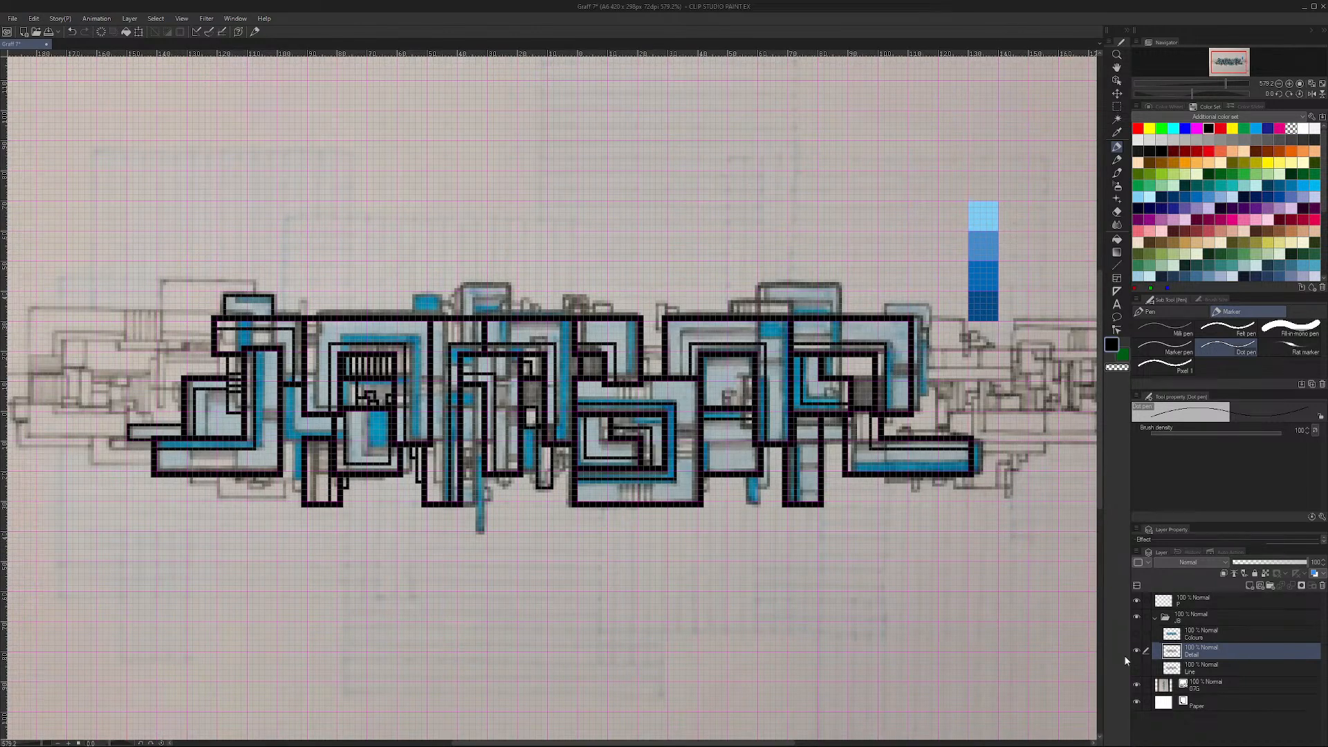
Step: Outline the small box above the second letter and add ladder rungs across the S-shaped letter's upper bar and outer stem
{"action": "mouse_move", "coordinate": [413, 309]}
{"action": "left_mouse_down"}
{"action": "mouse_move", "coordinate": [413, 297]}
{"action": "mouse_move", "coordinate": [443, 298]}
{"action": "left_mouse_up"}
{"action": "left_click_drag", "start_coordinate": [647, 403], "coordinate": [645, 382]}
{"action": "left_click_drag", "start_coordinate": [634, 403], "coordinate": [620, 386]}
{"action": "mouse_move", "coordinate": [677, 425]}
{"action": "left_mouse_down"}
{"action": "mouse_move", "coordinate": [695, 425]}
{"action": "mouse_move", "coordinate": [700, 448]}
{"action": "left_mouse_up"}
{"action": "key", "text": "ctrl+z"}
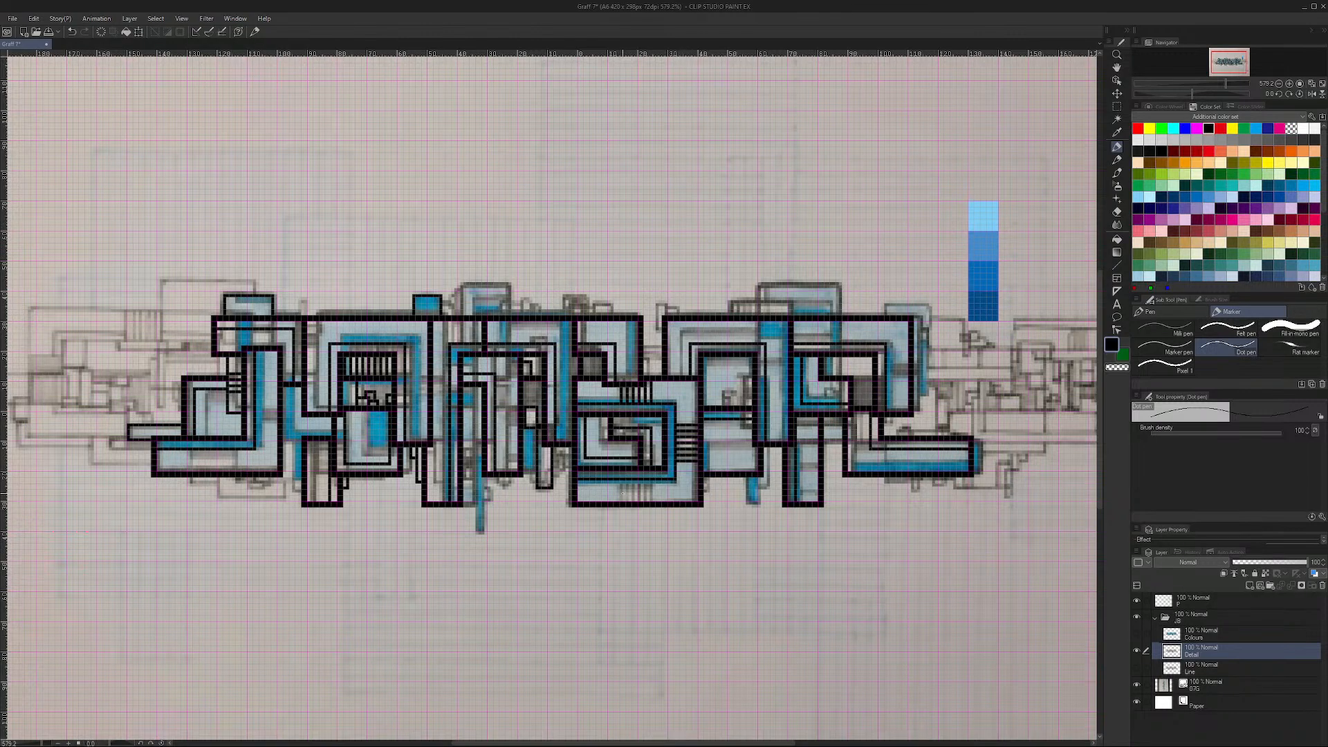
Step: Draw vertical rungs across the S-shaped letter's bottom bar and a thin inner line in the adjoining lower box
{"action": "mouse_move", "coordinate": [620, 502]}
{"action": "left_mouse_down"}
{"action": "mouse_move", "coordinate": [627, 479]}
{"action": "mouse_move", "coordinate": [651, 486]}
{"action": "left_mouse_up"}
{"action": "mouse_move", "coordinate": [703, 442]}
{"action": "left_mouse_down"}
{"action": "mouse_move", "coordinate": [750, 444]}
{"action": "mouse_move", "coordinate": [692, 404]}
{"action": "mouse_move", "coordinate": [712, 454]}
{"action": "left_mouse_up"}
{"action": "key", "text": "ctrl+z"}
{"action": "left_click_drag", "start_coordinate": [711, 473], "coordinate": [712, 454]}
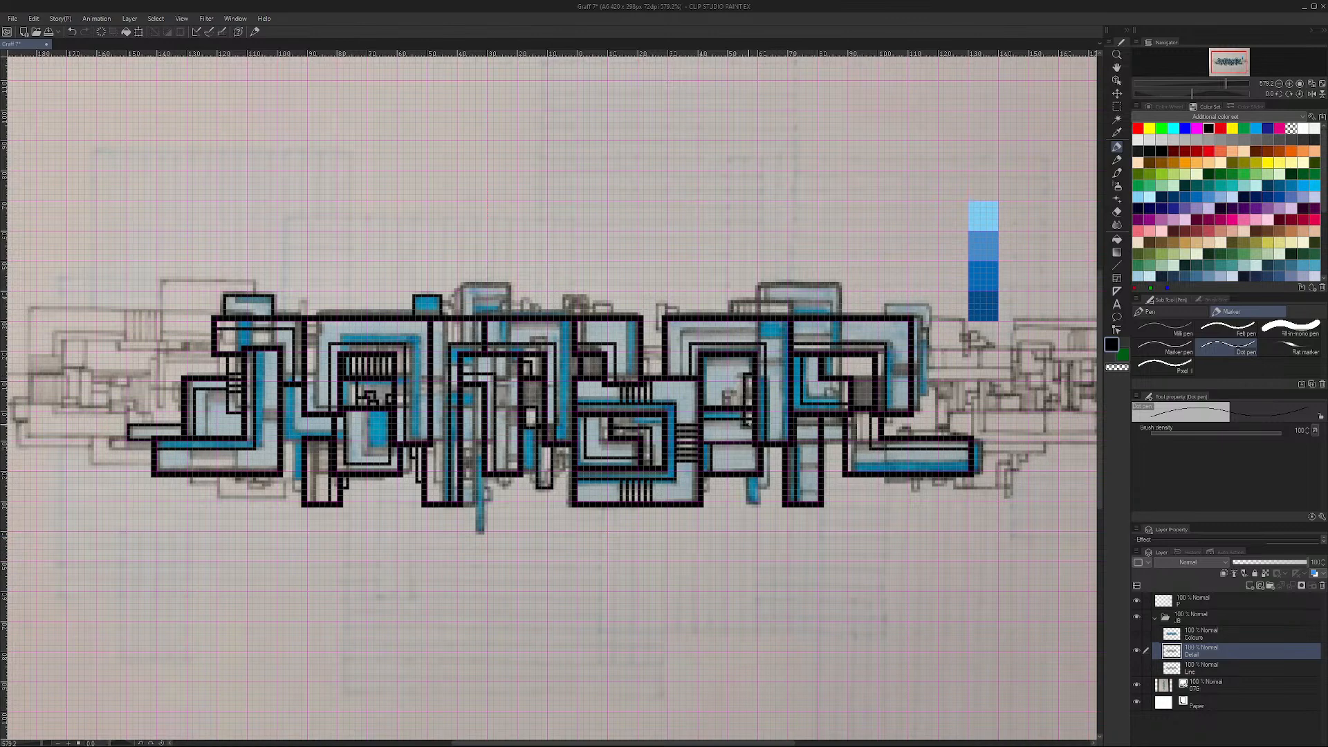
Step: Trace the small blocks inside the opening after the S-shaped letter and the small boxes along that letter's top edge
{"action": "left_click_drag", "start_coordinate": [739, 408], "coordinate": [738, 393]}
{"action": "mouse_move", "coordinate": [660, 305]}
{"action": "left_mouse_down"}
{"action": "mouse_move", "coordinate": [660, 327]}
{"action": "mouse_move", "coordinate": [679, 307]}
{"action": "left_mouse_up"}
{"action": "mouse_move", "coordinate": [729, 302]}
{"action": "left_mouse_down"}
{"action": "mouse_move", "coordinate": [731, 302]}
{"action": "mouse_move", "coordinate": [789, 302]}
{"action": "left_mouse_up"}
{"action": "key", "text": "ctrl+z"}
Step: Sketch a test rectangle and two facing boxes with cut inner corners in the empty area above the lettering
{"action": "mouse_move", "coordinate": [517, 200]}
{"action": "left_mouse_down"}
{"action": "mouse_move", "coordinate": [518, 150]}
{"action": "mouse_move", "coordinate": [516, 180]}
{"action": "mouse_move", "coordinate": [628, 199]}
{"action": "mouse_move", "coordinate": [574, 198]}
{"action": "mouse_move", "coordinate": [641, 179]}
{"action": "mouse_move", "coordinate": [641, 142]}
{"action": "mouse_move", "coordinate": [641, 194]}
{"action": "mouse_move", "coordinate": [626, 140]}
{"action": "mouse_move", "coordinate": [520, 139]}
{"action": "mouse_move", "coordinate": [626, 141]}
{"action": "left_mouse_up"}
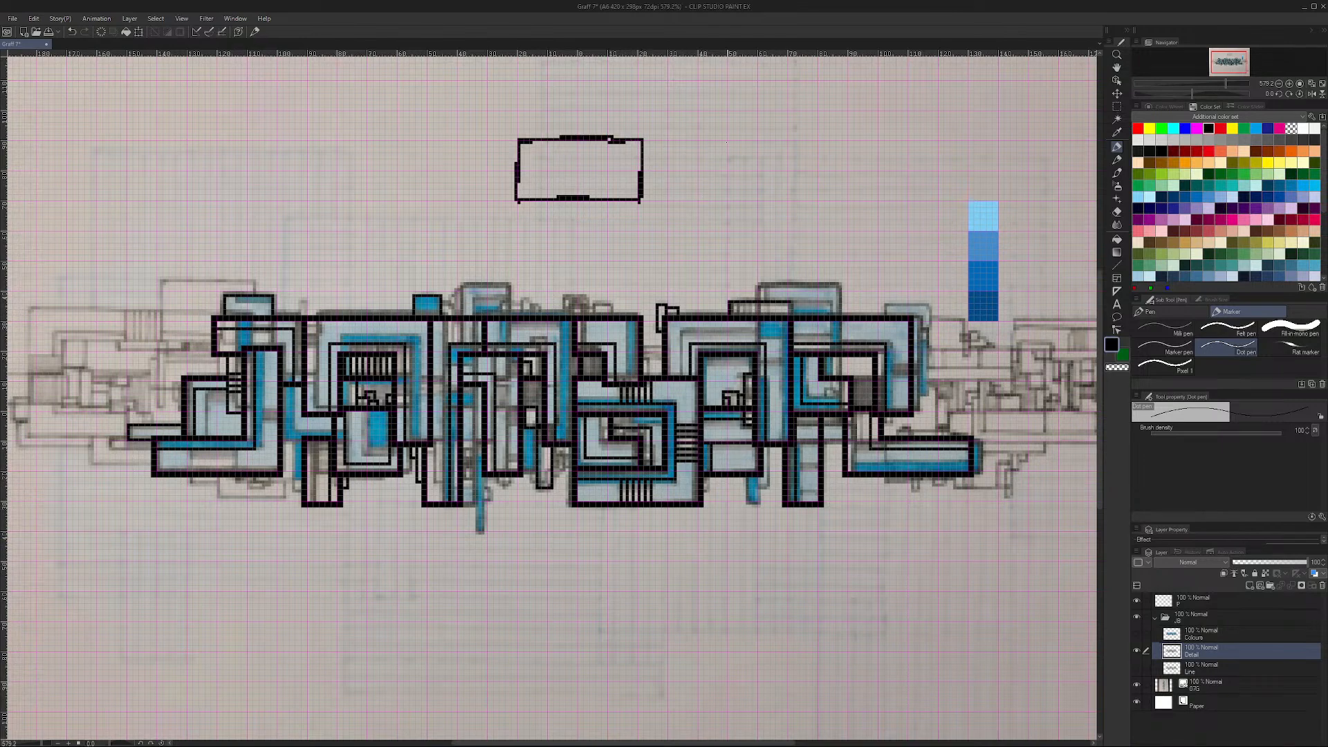
{"action": "mouse_move", "coordinate": [727, 139]}
{"action": "left_mouse_down"}
{"action": "mouse_move", "coordinate": [699, 139]}
{"action": "mouse_move", "coordinate": [695, 198]}
{"action": "mouse_move", "coordinate": [720, 198]}
{"action": "mouse_move", "coordinate": [696, 201]}
{"action": "mouse_move", "coordinate": [726, 202]}
{"action": "mouse_move", "coordinate": [759, 169]}
{"action": "mouse_move", "coordinate": [733, 140]}
{"action": "left_mouse_up"}
{"action": "mouse_move", "coordinate": [758, 200]}
{"action": "left_mouse_down"}
{"action": "mouse_move", "coordinate": [787, 171]}
{"action": "mouse_move", "coordinate": [764, 192]}
{"action": "mouse_move", "coordinate": [758, 230]}
{"action": "mouse_move", "coordinate": [845, 227]}
{"action": "mouse_move", "coordinate": [850, 172]}
{"action": "mouse_move", "coordinate": [794, 170]}
{"action": "left_mouse_up"}
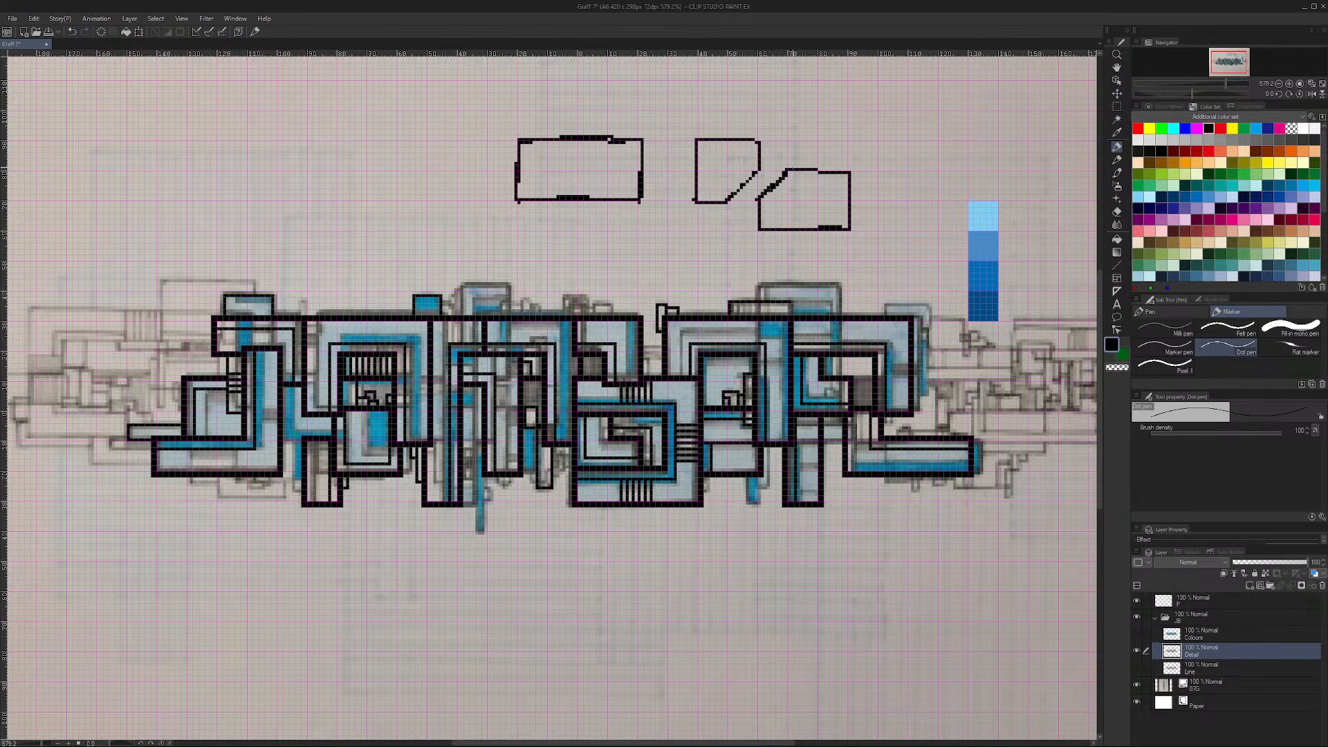
{"action": "key", "text": "ctrl+z"}
{"action": "key", "text": "ctrl+z"}
{"action": "key", "text": "ctrl+z"}
{"action": "key", "text": "ctrl+z"}
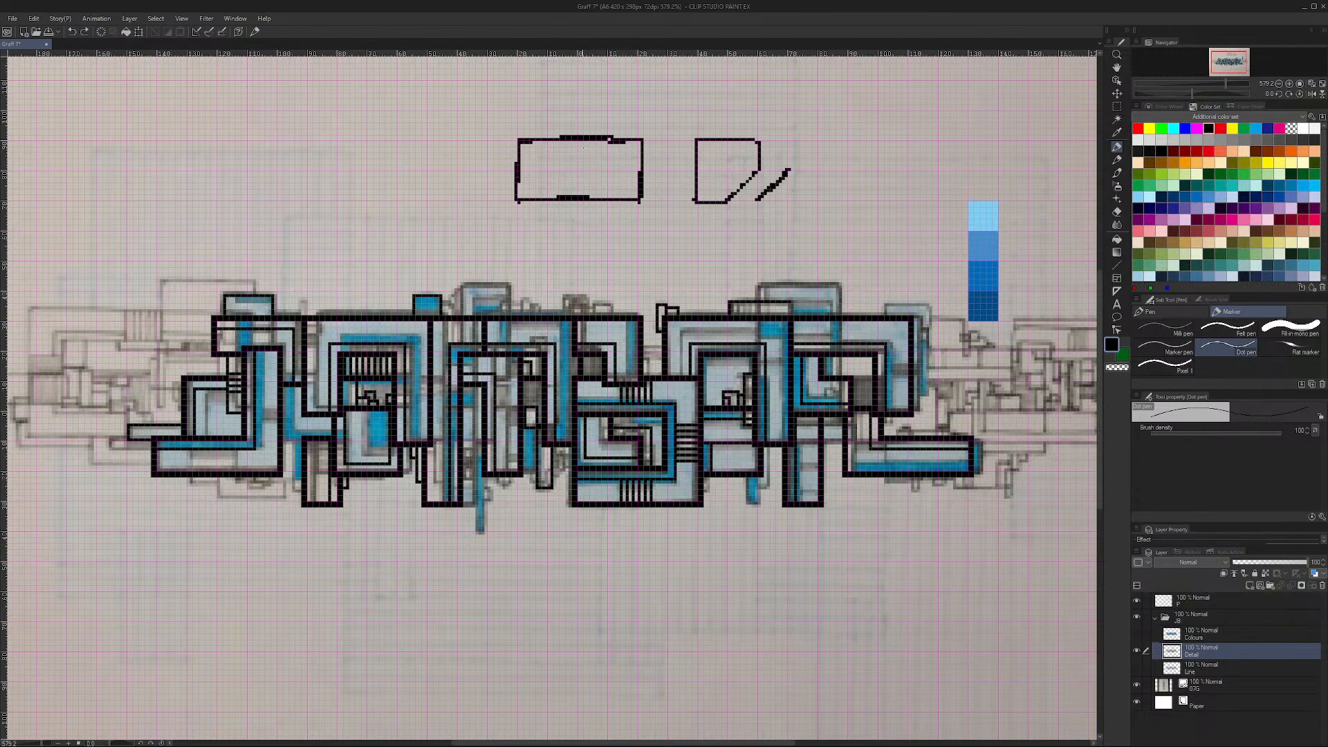
{"action": "mouse_move", "coordinate": [789, 142]}
{"action": "left_mouse_down"}
{"action": "mouse_move", "coordinate": [779, 198]}
{"action": "mouse_move", "coordinate": [760, 201]}
{"action": "mouse_move", "coordinate": [806, 203]}
{"action": "mouse_move", "coordinate": [757, 201]}
{"action": "mouse_move", "coordinate": [847, 201]}
{"action": "mouse_move", "coordinate": [848, 142]}
{"action": "mouse_move", "coordinate": [792, 141]}
{"action": "mouse_move", "coordinate": [849, 151]}
{"action": "mouse_move", "coordinate": [847, 197]}
{"action": "left_mouse_up"}
{"action": "key", "text": "ctrl+z"}
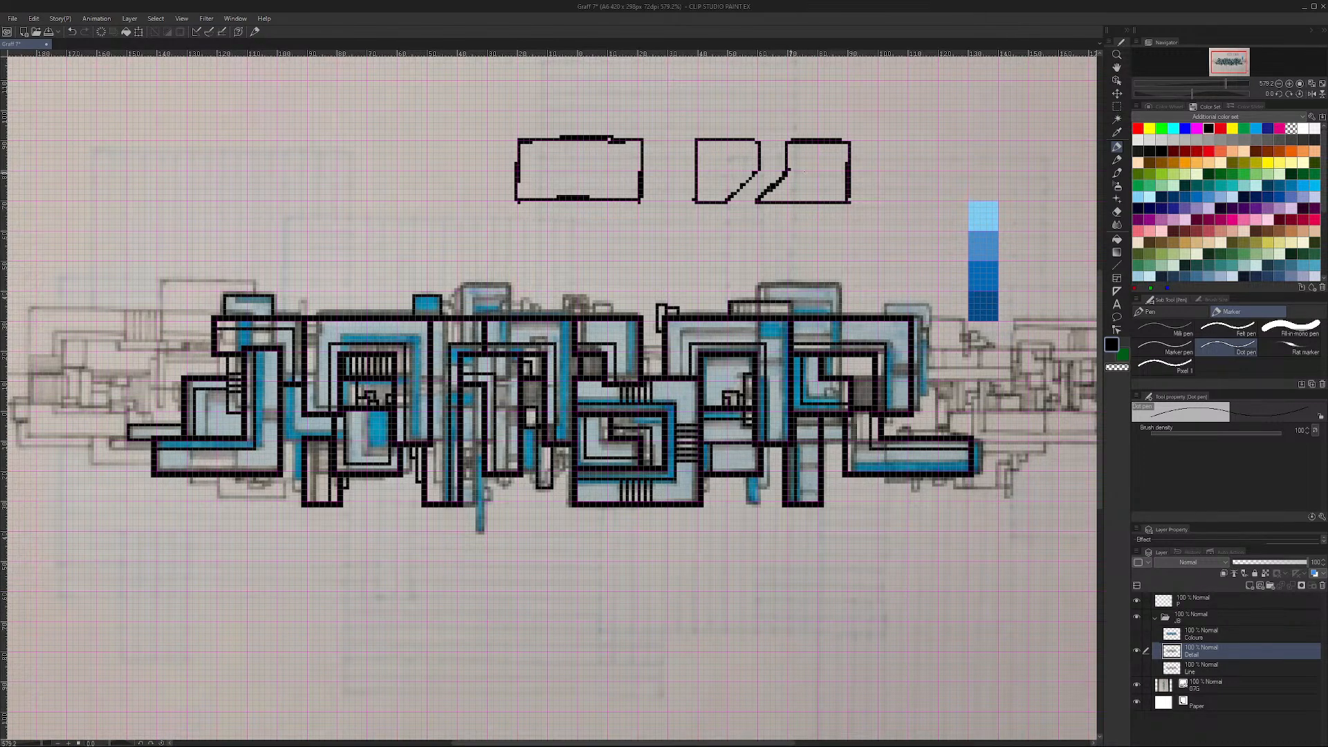
Step: Doodle a pixel shape between the two test boxes and colour it with the dark and light blues from the palette swatches
{"action": "mouse_move", "coordinate": [747, 133]}
{"action": "left_mouse_down"}
{"action": "mouse_move", "coordinate": [730, 100]}
{"action": "mouse_move", "coordinate": [788, 87]}
{"action": "mouse_move", "coordinate": [799, 114]}
{"action": "mouse_move", "coordinate": [785, 156]}
{"action": "mouse_move", "coordinate": [760, 162]}
{"action": "mouse_move", "coordinate": [773, 173]}
{"action": "mouse_move", "coordinate": [756, 197]}
{"action": "mouse_move", "coordinate": [762, 179]}
{"action": "left_mouse_up"}
{"action": "right_click", "coordinate": [982, 244]}
{"action": "left_click_drag", "start_coordinate": [757, 173], "coordinate": [755, 183]}
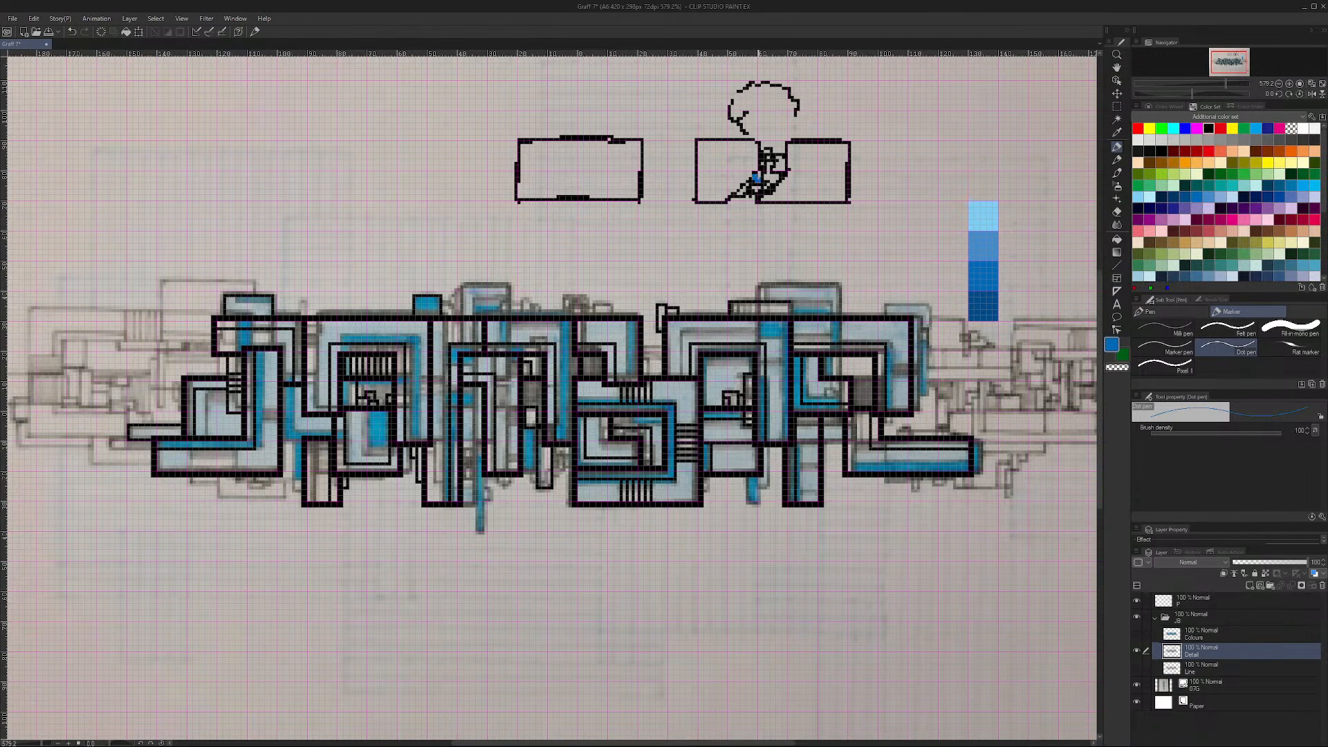
{"action": "right_click", "coordinate": [989, 303]}
{"action": "right_click", "coordinate": [982, 215]}
{"action": "left_click_drag", "start_coordinate": [739, 192], "coordinate": [749, 186]}
Step: Return to black and add inner outlines, outer curves and loose dashes to the test boxes above the lettering
{"action": "right_click", "coordinate": [889, 125]}
{"action": "left_click", "coordinate": [1208, 128]}
{"action": "mouse_move", "coordinate": [709, 202]}
{"action": "left_mouse_down"}
{"action": "mouse_move", "coordinate": [709, 152]}
{"action": "mouse_move", "coordinate": [749, 153]}
{"action": "mouse_move", "coordinate": [740, 178]}
{"action": "mouse_move", "coordinate": [830, 186]}
{"action": "mouse_move", "coordinate": [827, 201]}
{"action": "mouse_move", "coordinate": [828, 186]}
{"action": "left_mouse_up"}
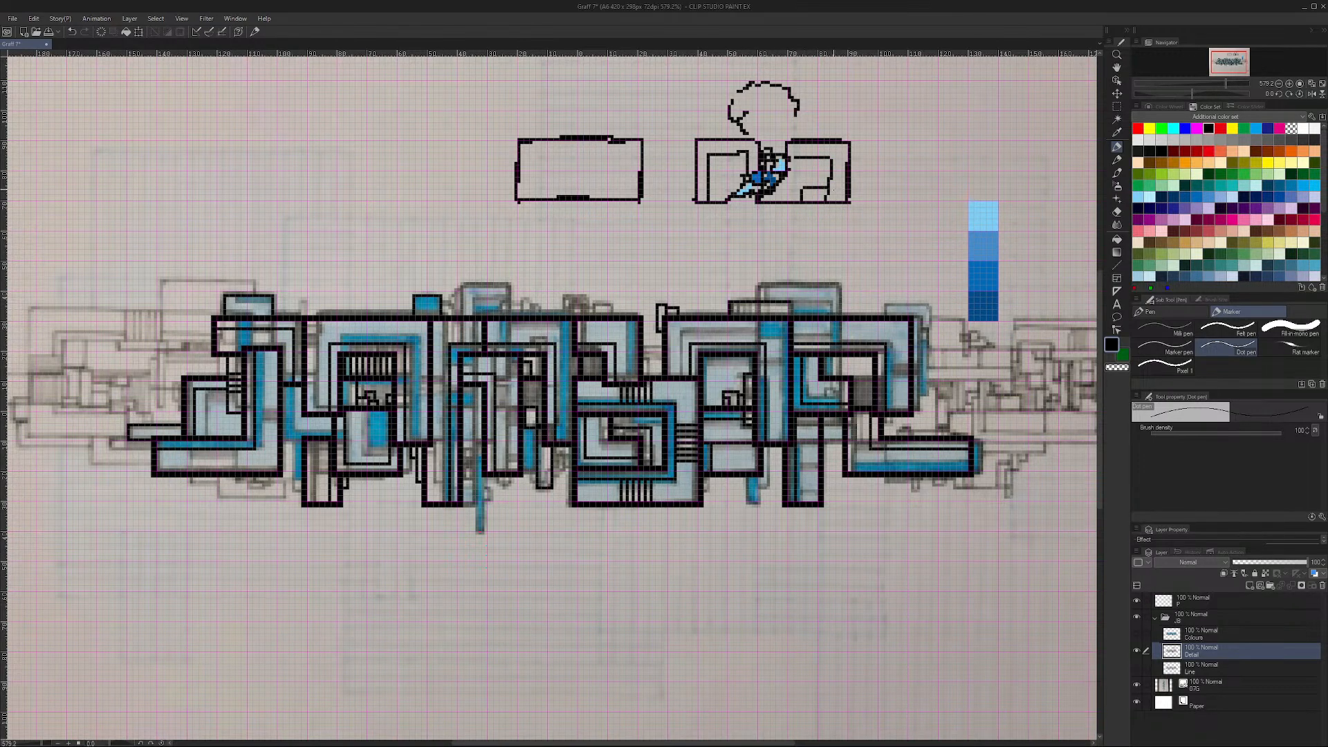
{"action": "mouse_move", "coordinate": [715, 207]}
{"action": "left_mouse_down"}
{"action": "mouse_move", "coordinate": [749, 253]}
{"action": "mouse_move", "coordinate": [781, 244]}
{"action": "mouse_move", "coordinate": [802, 205]}
{"action": "left_mouse_up"}
{"action": "left_click_drag", "start_coordinate": [687, 174], "coordinate": [660, 174]}
{"action": "left_click_drag", "start_coordinate": [866, 179], "coordinate": [889, 172]}
{"action": "mouse_move", "coordinate": [550, 197]}
{"action": "left_mouse_down"}
{"action": "mouse_move", "coordinate": [573, 178]}
{"action": "mouse_move", "coordinate": [578, 141]}
{"action": "left_mouse_up"}
{"action": "mouse_move", "coordinate": [534, 199]}
{"action": "left_mouse_down"}
{"action": "mouse_move", "coordinate": [546, 150]}
{"action": "mouse_move", "coordinate": [568, 168]}
{"action": "mouse_move", "coordinate": [593, 152]}
{"action": "left_mouse_up"}
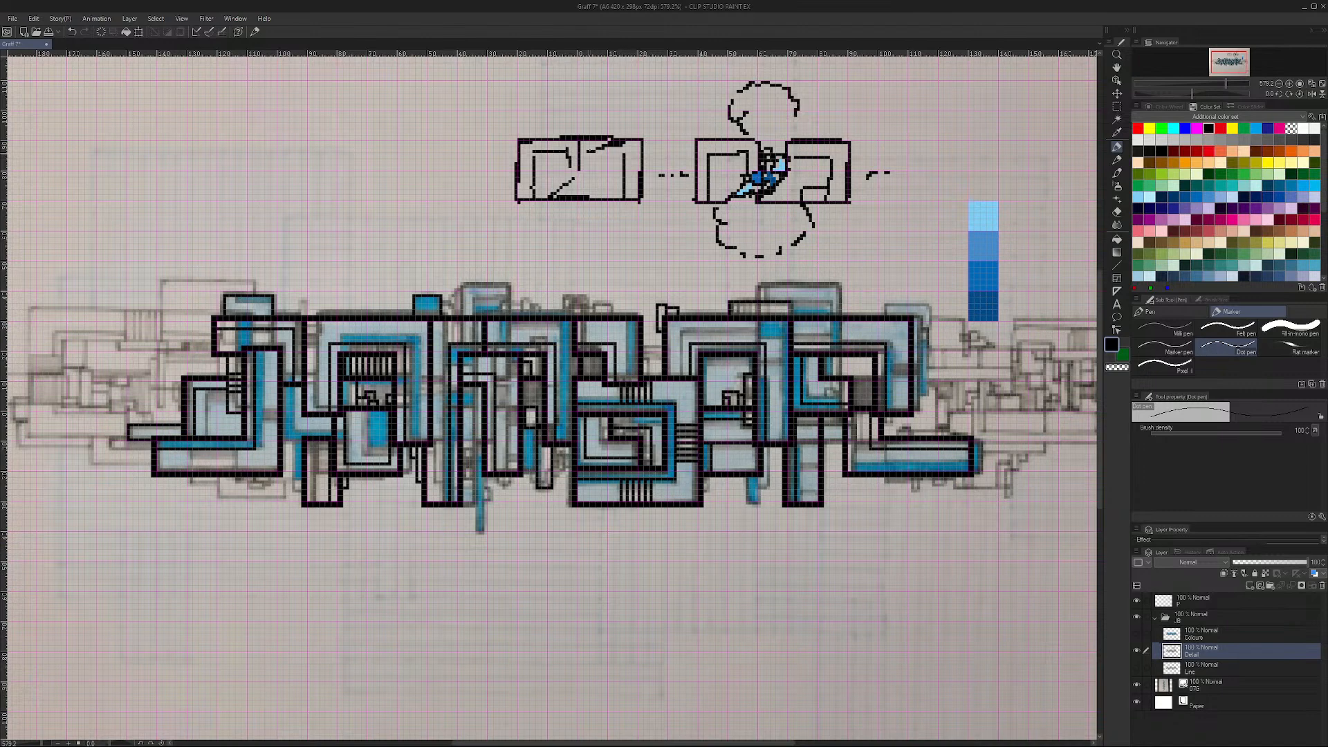
{"action": "key", "text": "ctrl+z"}
{"action": "mouse_move", "coordinate": [624, 155]}
{"action": "left_mouse_down"}
{"action": "mouse_move", "coordinate": [591, 154]}
{"action": "mouse_move", "coordinate": [601, 199]}
{"action": "left_mouse_up"}
Step: Delete the test drawings above the lettering with a rectangular selection and clear the selection
{"action": "key", "text": "m"}
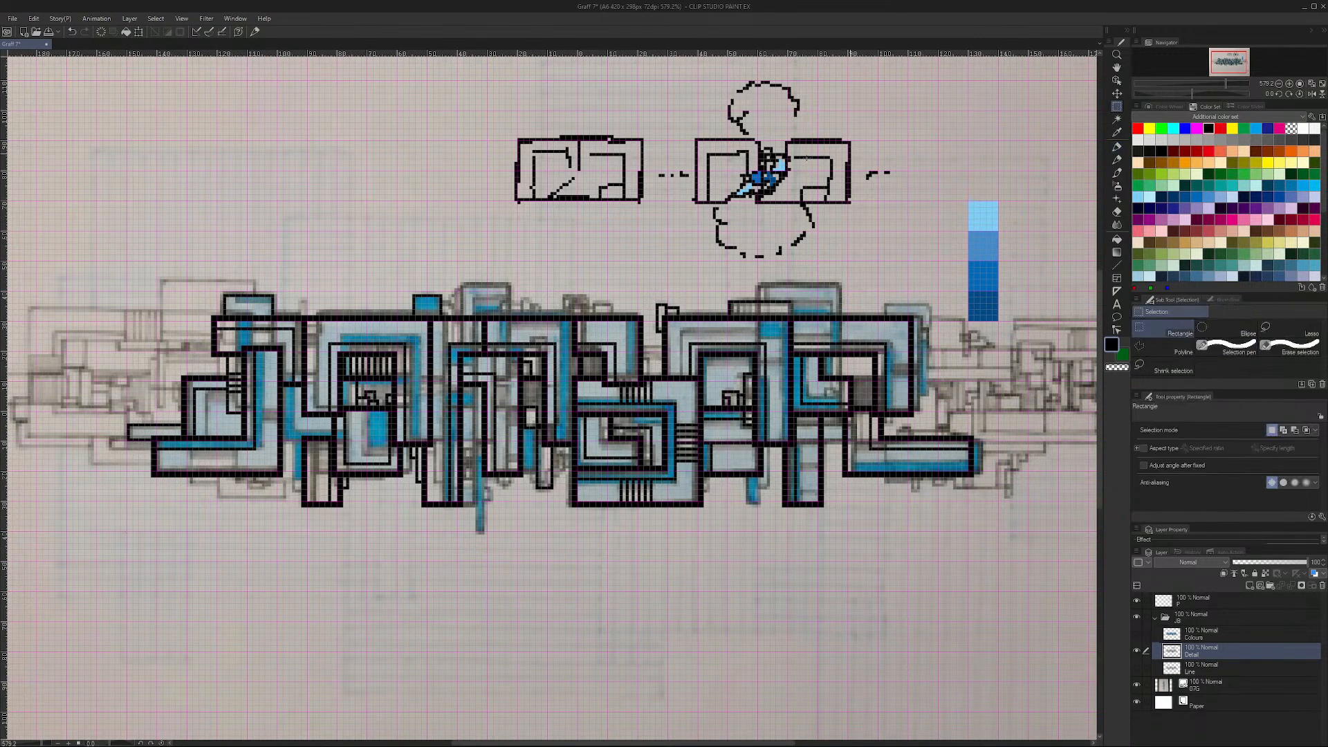
{"action": "mouse_move", "coordinate": [472, 75]}
{"action": "left_mouse_down"}
{"action": "mouse_move", "coordinate": [666, 185]}
{"action": "mouse_move", "coordinate": [905, 266]}
{"action": "left_mouse_up"}
{"action": "key", "text": "Delete"}
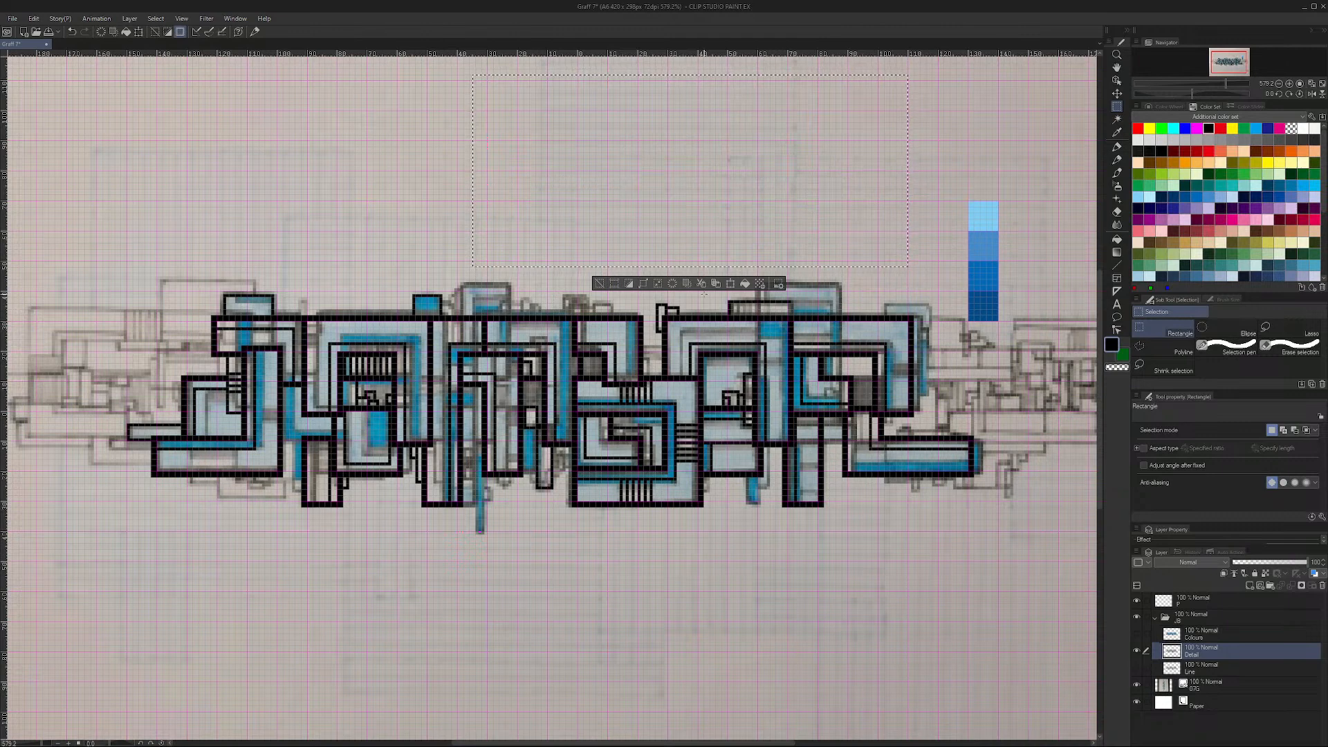
{"action": "key", "text": "ctrl+d"}
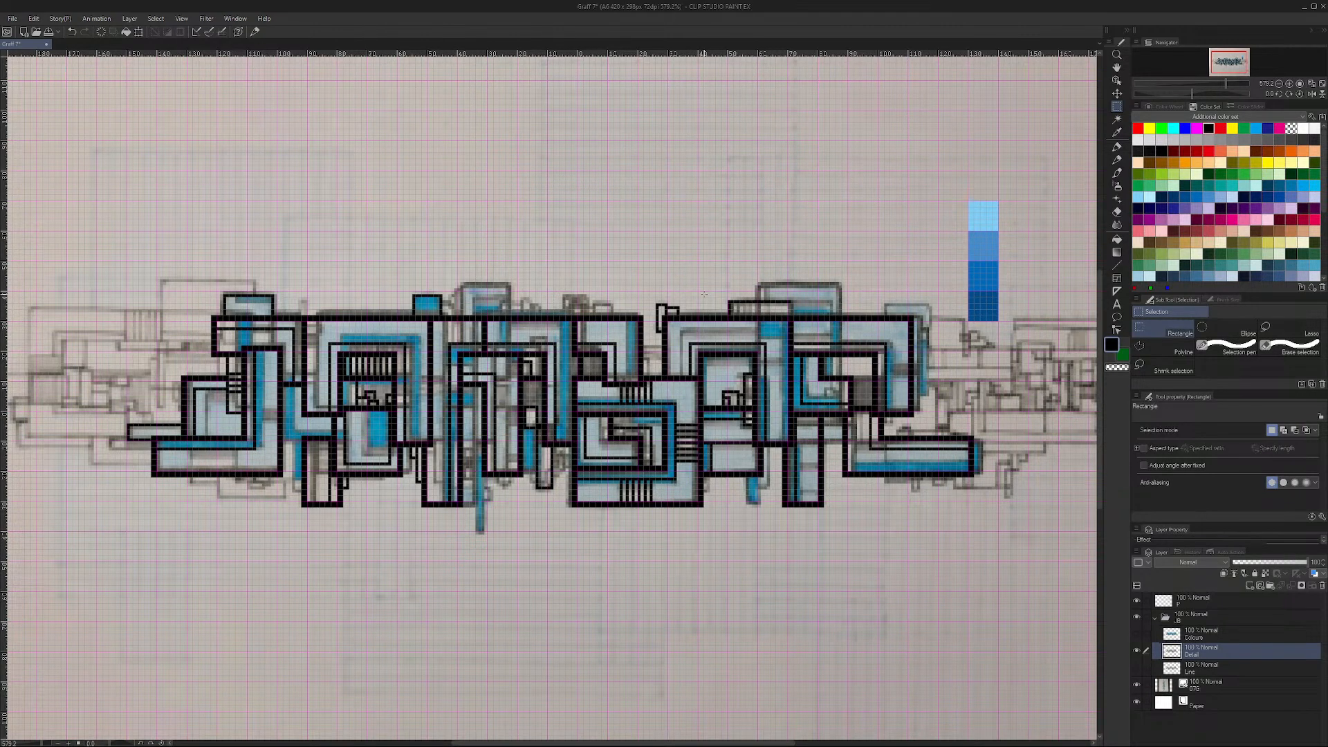
Step: Resume with the Dot pen and outline the tall box, its inner box and the corner box above the last letter
{"action": "left_click", "coordinate": [1116, 147]}
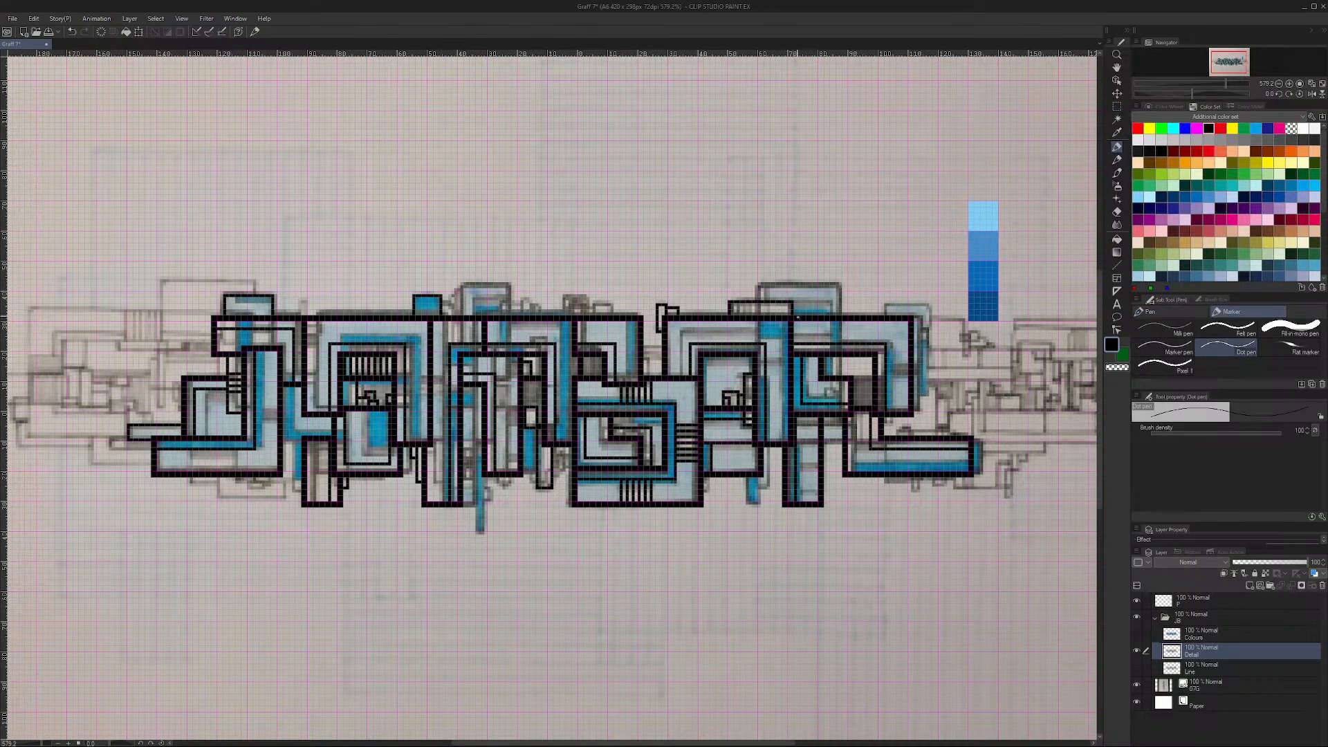
{"action": "mouse_move", "coordinate": [760, 300]}
{"action": "left_mouse_down"}
{"action": "mouse_move", "coordinate": [759, 286]}
{"action": "mouse_move", "coordinate": [842, 284]}
{"action": "mouse_move", "coordinate": [838, 313]}
{"action": "left_mouse_up"}
{"action": "key", "text": "ctrl+z"}
{"action": "left_click_drag", "start_coordinate": [797, 304], "coordinate": [828, 305]}
{"action": "key", "text": "ctrl+z"}
{"action": "left_click_drag", "start_coordinate": [886, 317], "coordinate": [886, 299]}
{"action": "key", "text": "ctrl+z"}
{"action": "mouse_move", "coordinate": [886, 316]}
{"action": "left_mouse_down"}
{"action": "mouse_move", "coordinate": [886, 303]}
{"action": "mouse_move", "coordinate": [930, 310]}
{"action": "left_mouse_up"}
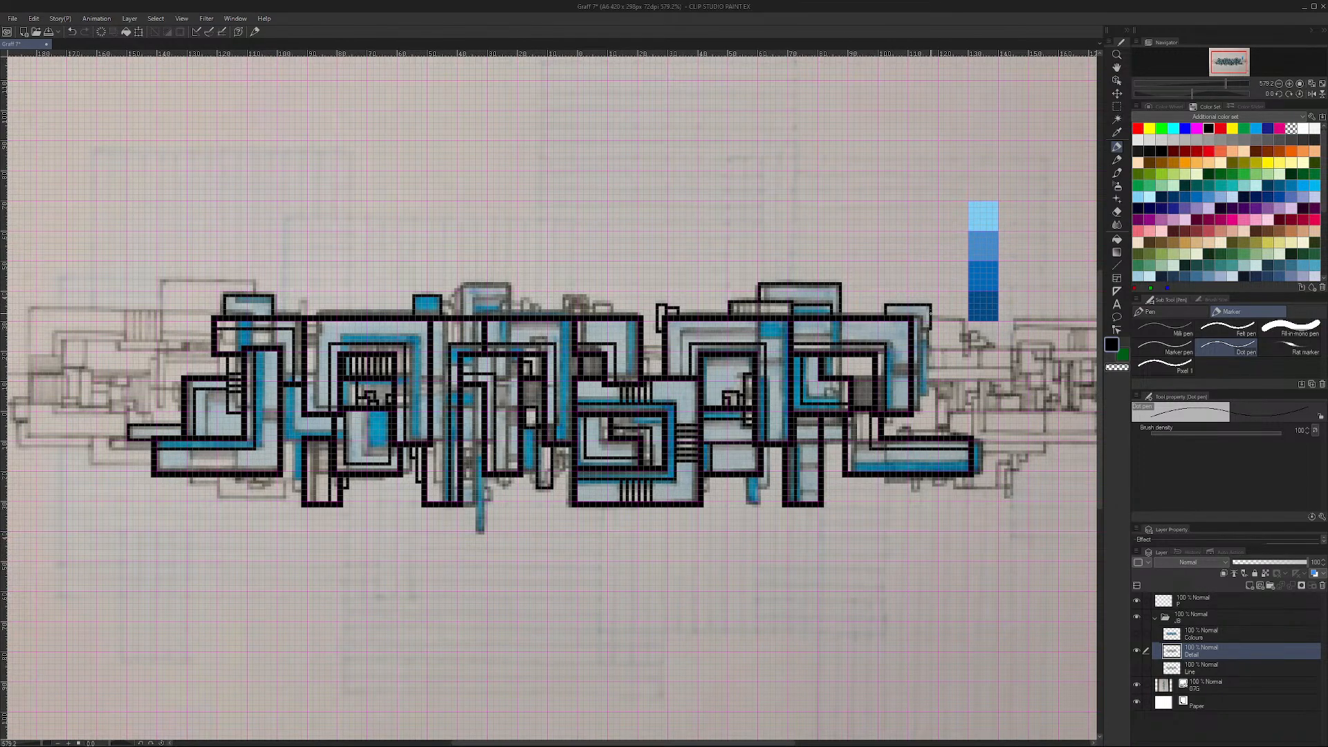
Step: Trace the narrow strip beside the last letter and the small boxes above and below its long foot
{"action": "left_click_drag", "start_coordinate": [913, 329], "coordinate": [928, 329]}
{"action": "key", "text": "ctrl+z"}
{"action": "left_click_drag", "start_coordinate": [920, 337], "coordinate": [918, 408]}
{"action": "key", "text": "ctrl+z"}
{"action": "key", "text": "ctrl+z"}
{"action": "left_click_drag", "start_coordinate": [911, 431], "coordinate": [938, 430]}
{"action": "mouse_move", "coordinate": [913, 478]}
{"action": "left_mouse_down"}
{"action": "mouse_move", "coordinate": [912, 491]}
{"action": "mouse_move", "coordinate": [918, 477]}
{"action": "left_mouse_up"}
{"action": "key", "text": "ctrl+z"}
{"action": "key", "text": "ctrl+z"}
Step: Add divider lines in the first letter's base and top box, and draw bars and ladder rungs inside the last letter
{"action": "mouse_move", "coordinate": [191, 473]}
{"action": "left_mouse_down"}
{"action": "mouse_move", "coordinate": [191, 450]}
{"action": "mouse_move", "coordinate": [237, 451]}
{"action": "left_mouse_up"}
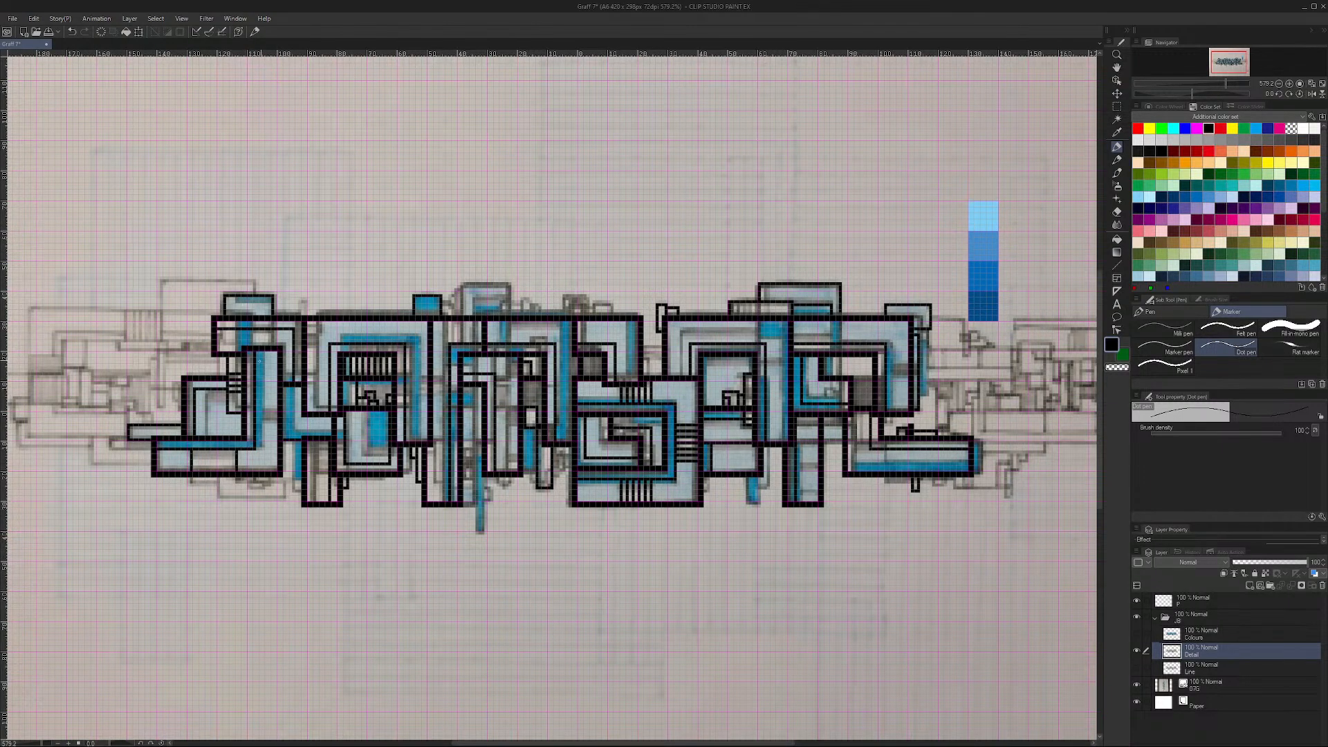
{"action": "mouse_move", "coordinate": [235, 298]}
{"action": "left_mouse_down"}
{"action": "mouse_move", "coordinate": [235, 309]}
{"action": "mouse_move", "coordinate": [272, 305]}
{"action": "left_mouse_up"}
{"action": "left_click_drag", "start_coordinate": [832, 376], "coordinate": [832, 358]}
{"action": "mouse_move", "coordinate": [861, 369]}
{"action": "left_mouse_down"}
{"action": "mouse_move", "coordinate": [854, 402]}
{"action": "mouse_move", "coordinate": [874, 394]}
{"action": "mouse_move", "coordinate": [853, 389]}
{"action": "mouse_move", "coordinate": [875, 371]}
{"action": "left_mouse_up"}
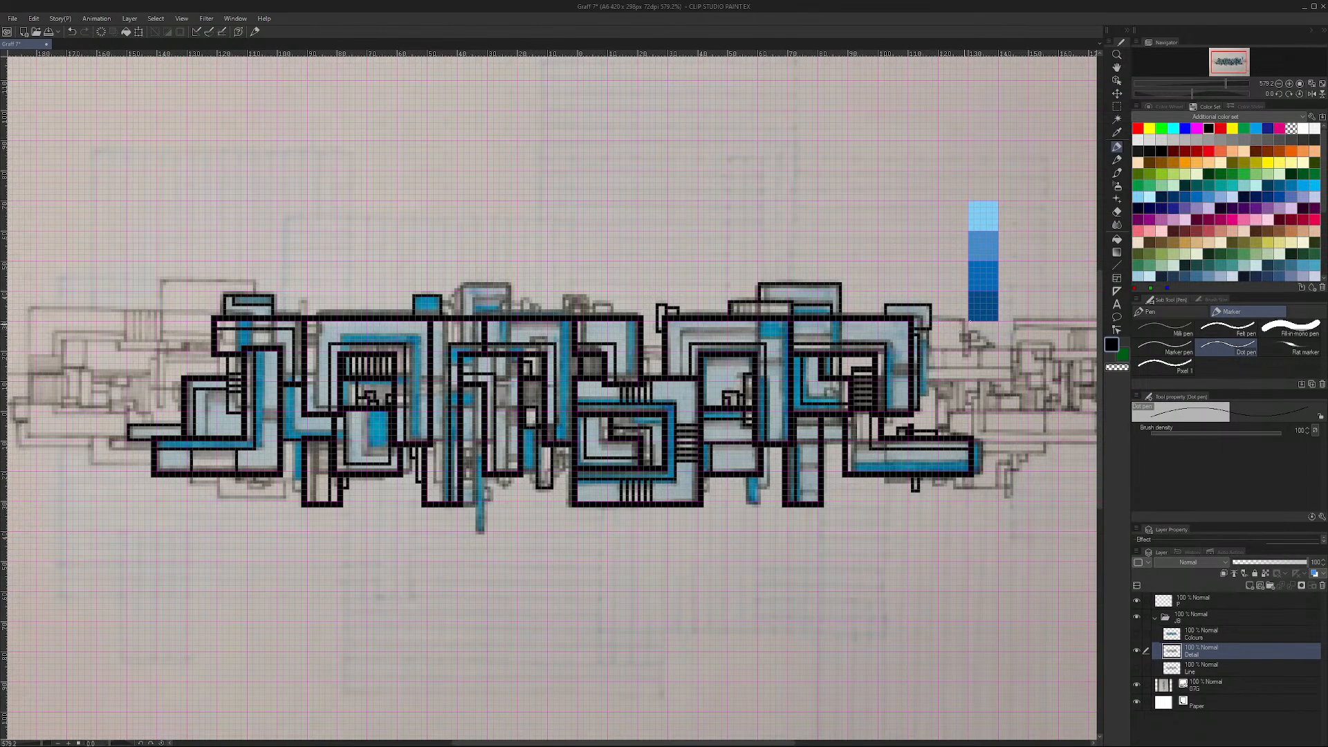
Step: Hide the scanned sketch, show the Colours layer and move the Detail layer above it
{"action": "left_click", "coordinate": [1136, 684]}
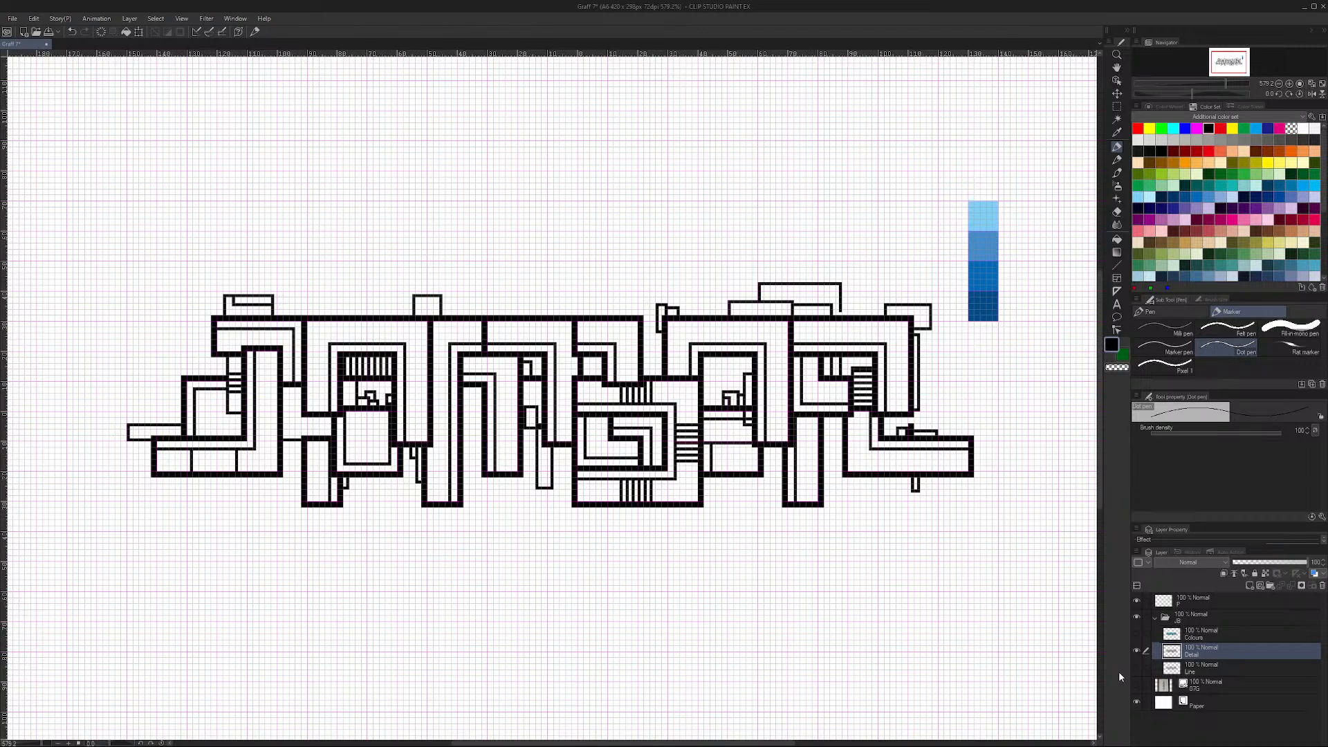
{"action": "left_click", "coordinate": [1136, 633]}
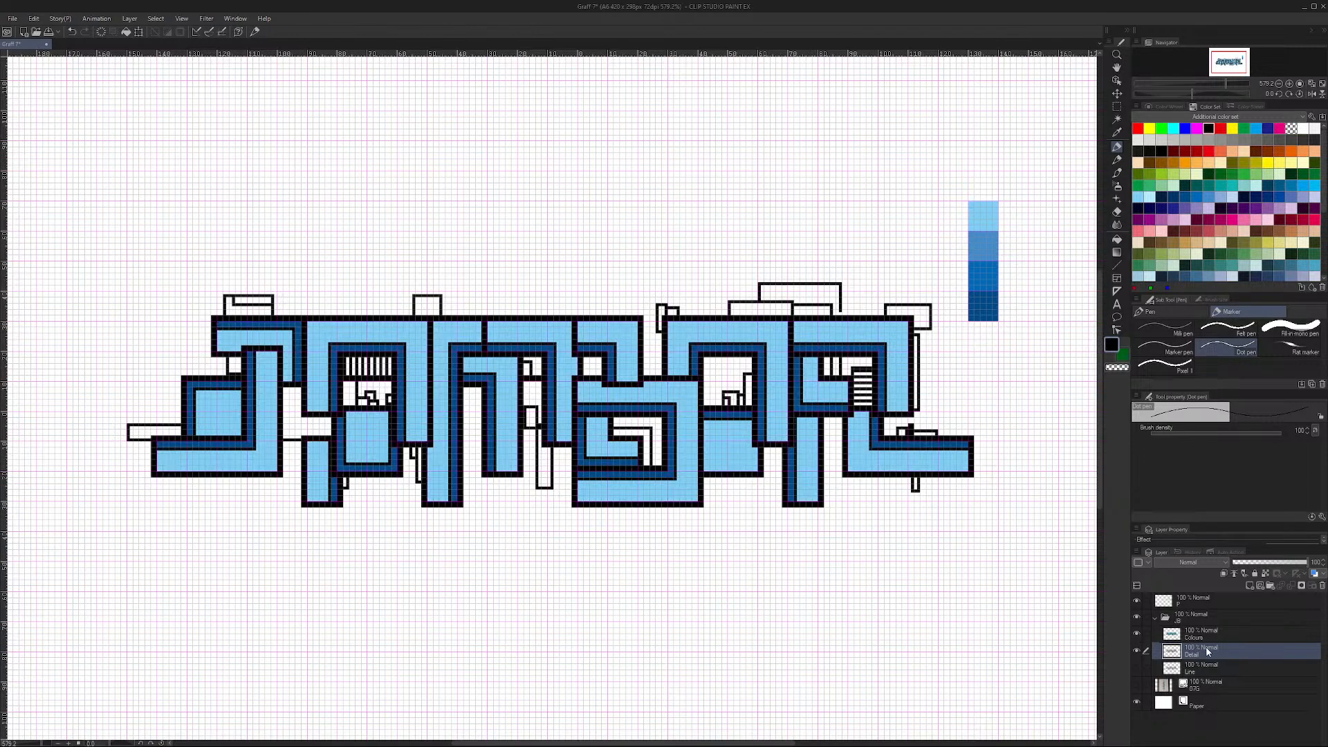
{"action": "left_click_drag", "start_coordinate": [1210, 652], "coordinate": [1211, 631]}
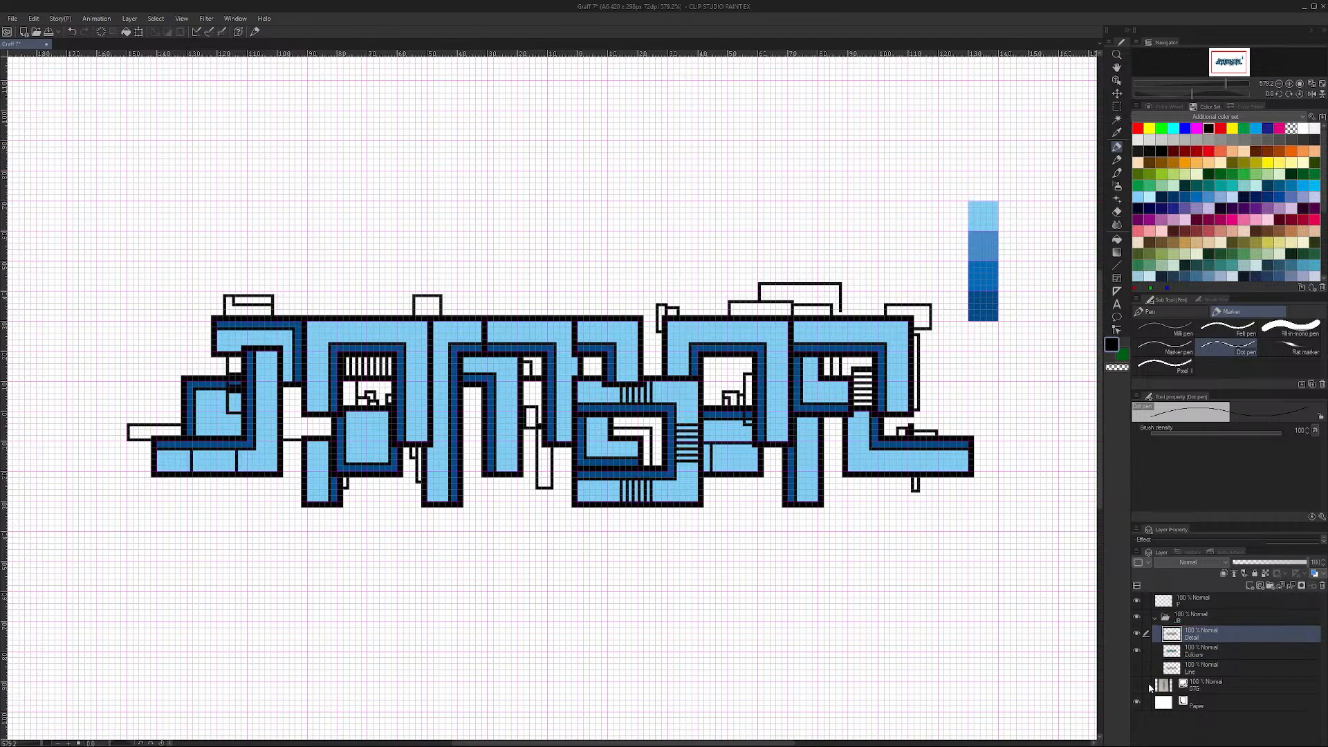
Step: Compare the artwork with the Colours and Detail layers switched off and on, leaving both visible
{"action": "left_click", "coordinate": [1136, 650]}
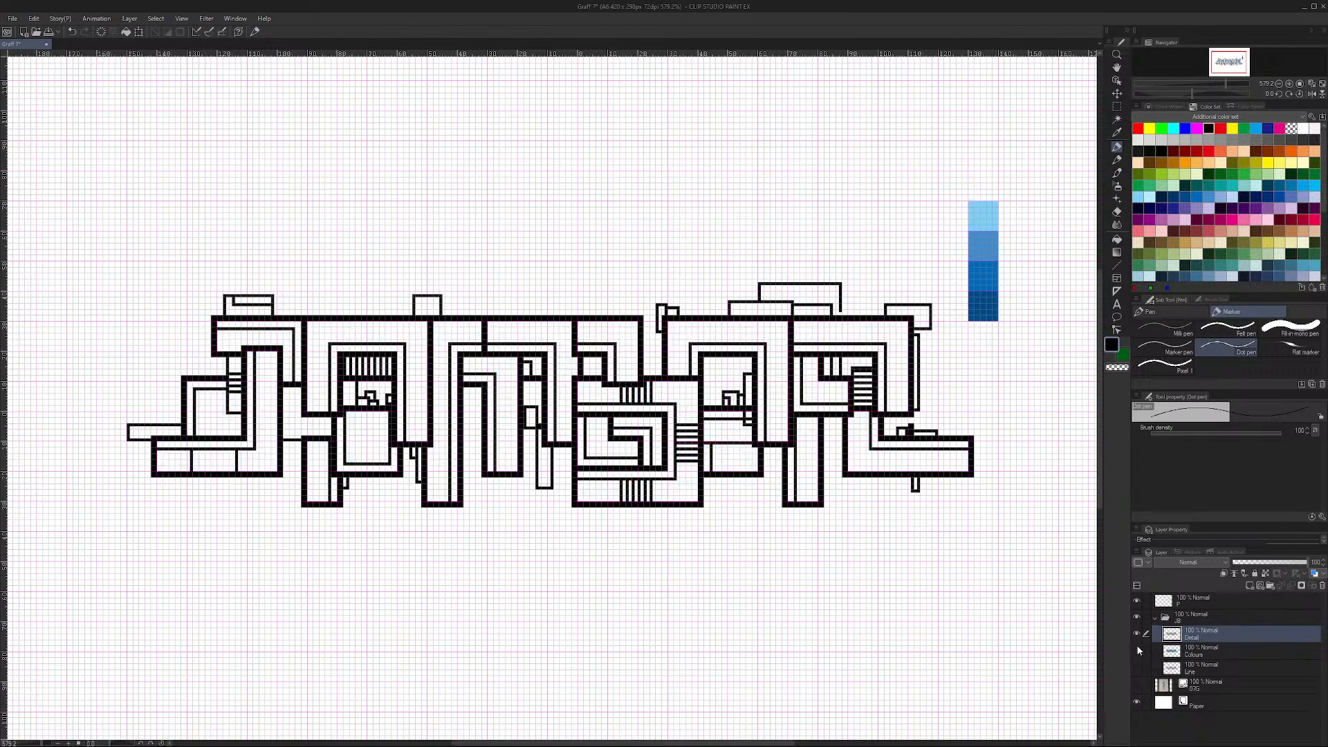
{"action": "left_click", "coordinate": [1138, 650]}
{"action": "left_click", "coordinate": [1138, 650]}
{"action": "left_click", "coordinate": [1139, 647]}
{"action": "left_click", "coordinate": [1139, 646]}
{"action": "left_click", "coordinate": [1138, 650]}
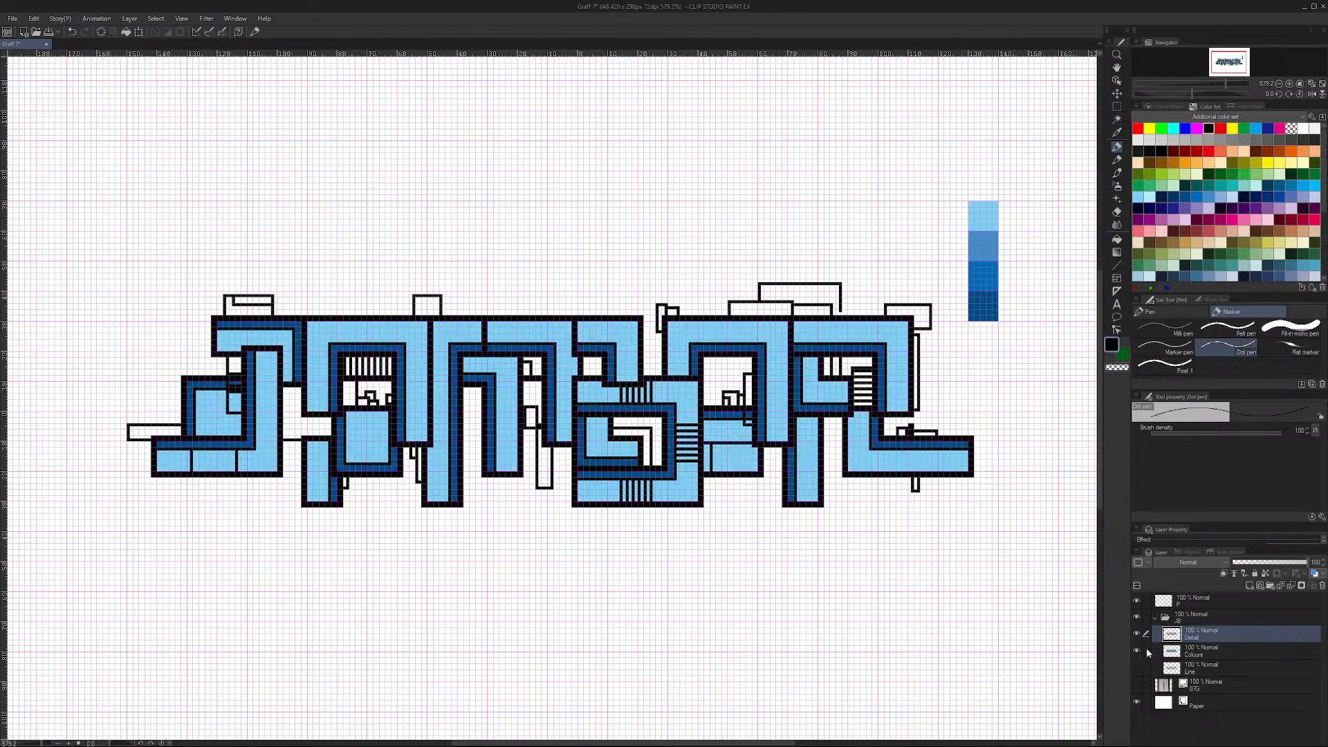
{"action": "left_click", "coordinate": [1137, 650]}
{"action": "left_click", "coordinate": [1137, 650]}
{"action": "left_click", "coordinate": [1136, 650]}
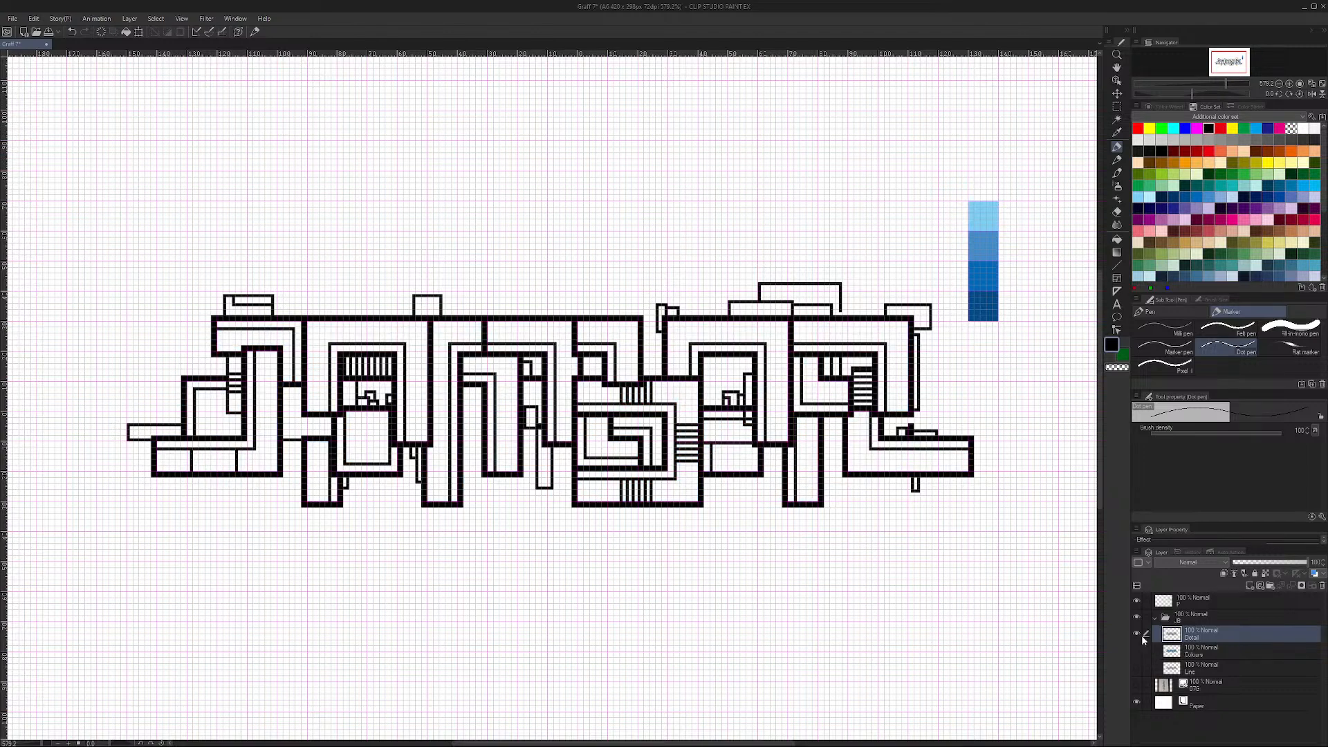
{"action": "left_click", "coordinate": [1136, 633]}
{"action": "left_click", "coordinate": [1136, 650]}
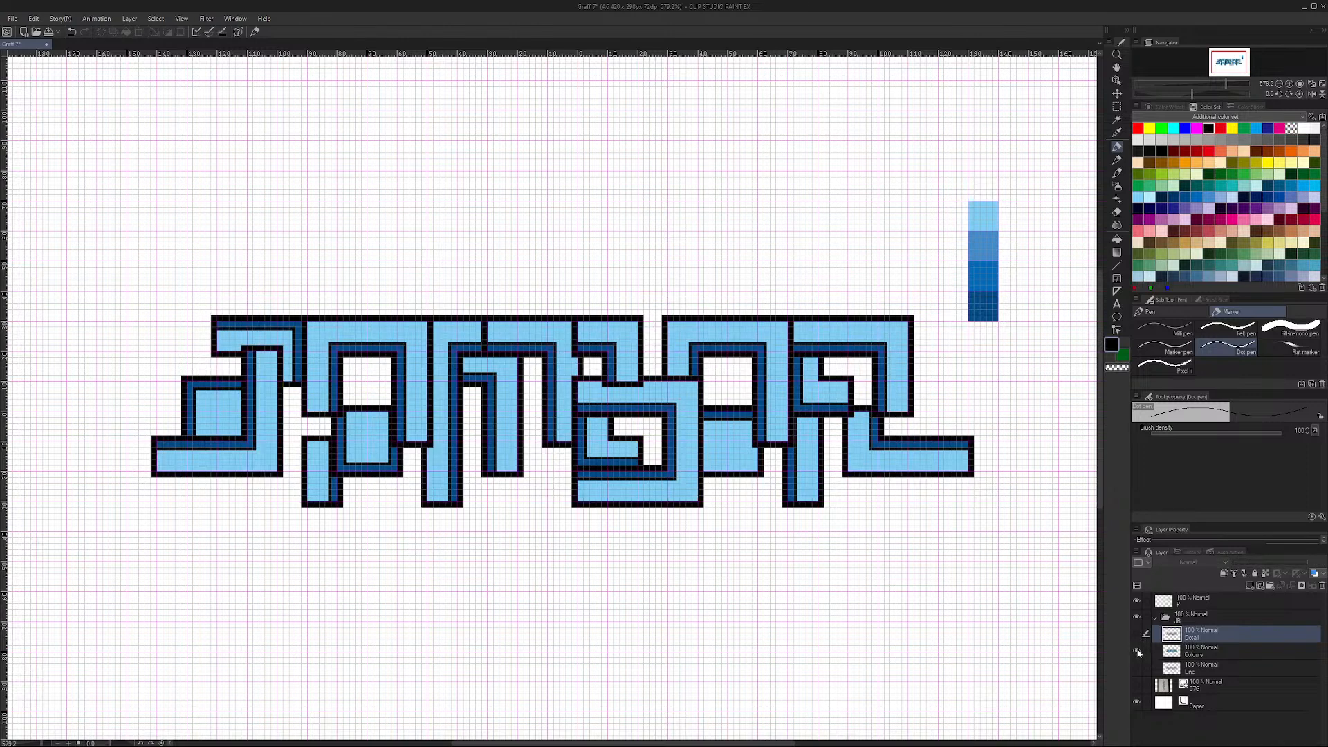
{"action": "left_click", "coordinate": [1136, 633]}
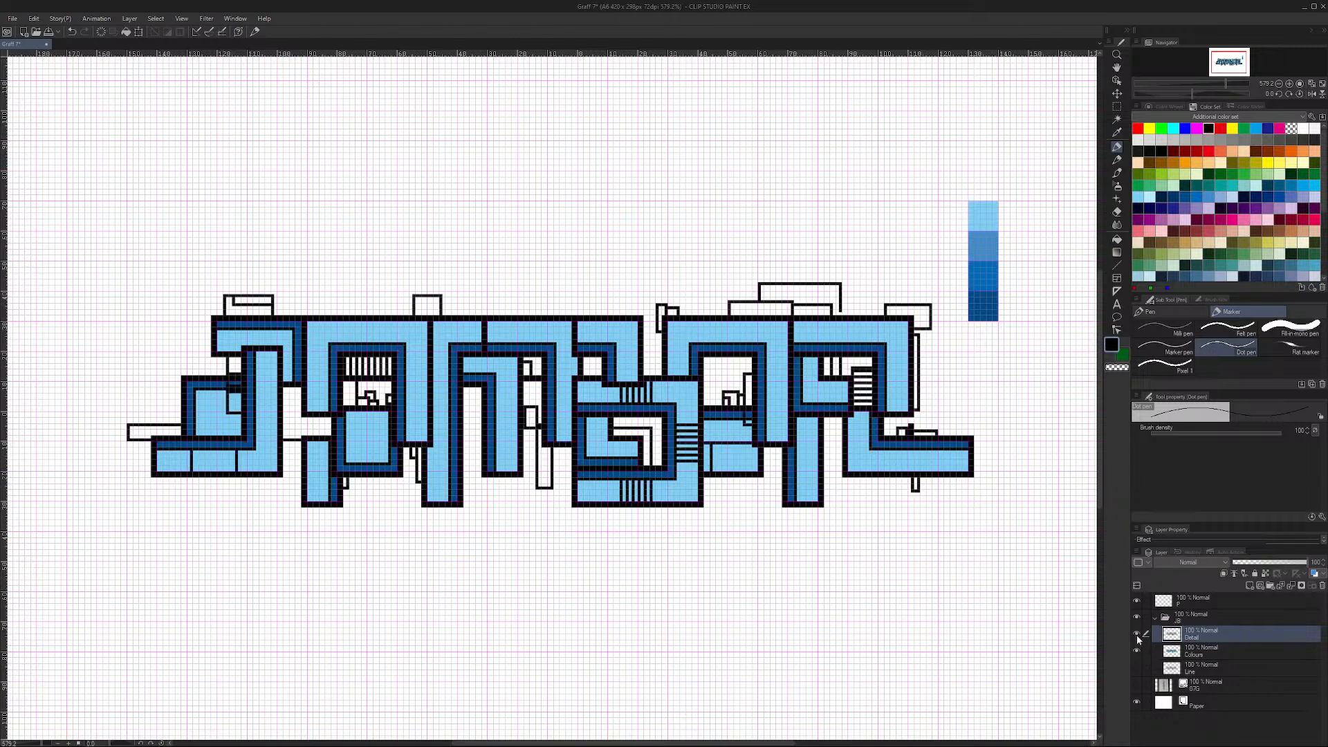
{"action": "left_click", "coordinate": [1136, 650]}
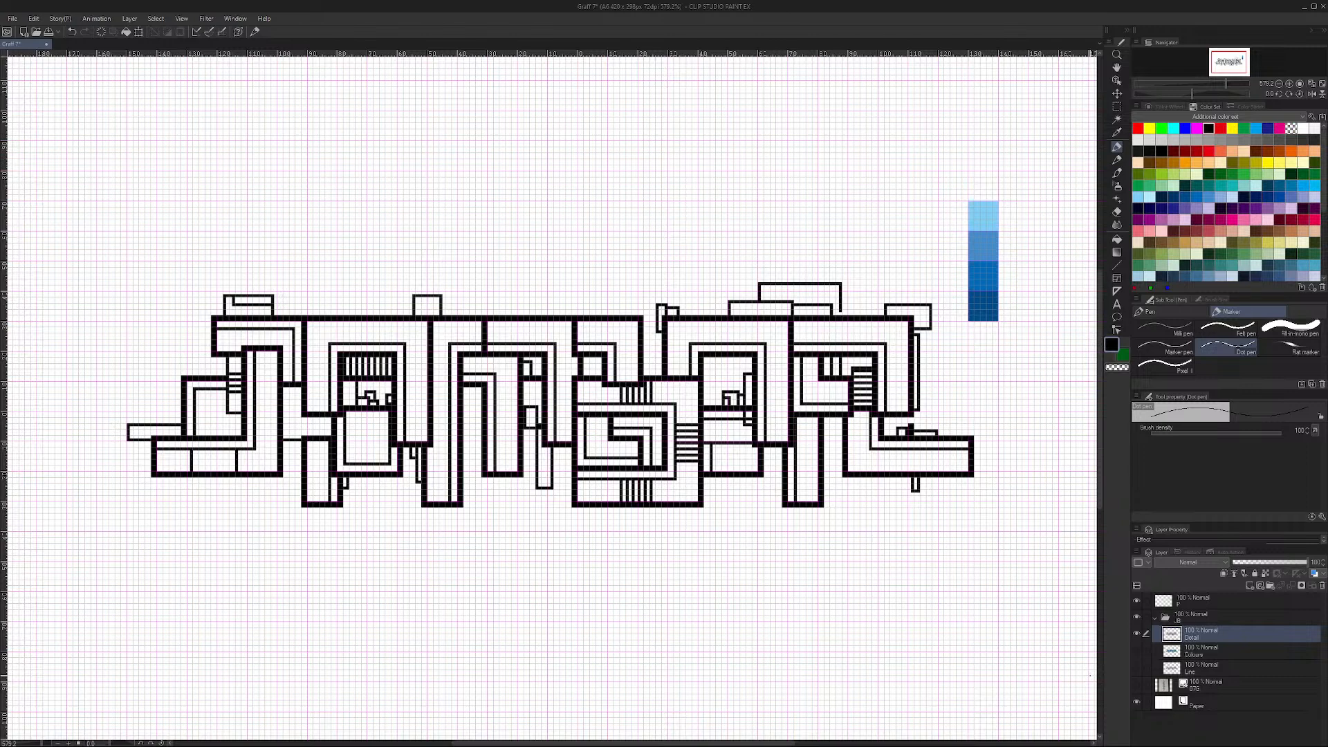
{"action": "left_click", "coordinate": [1136, 652]}
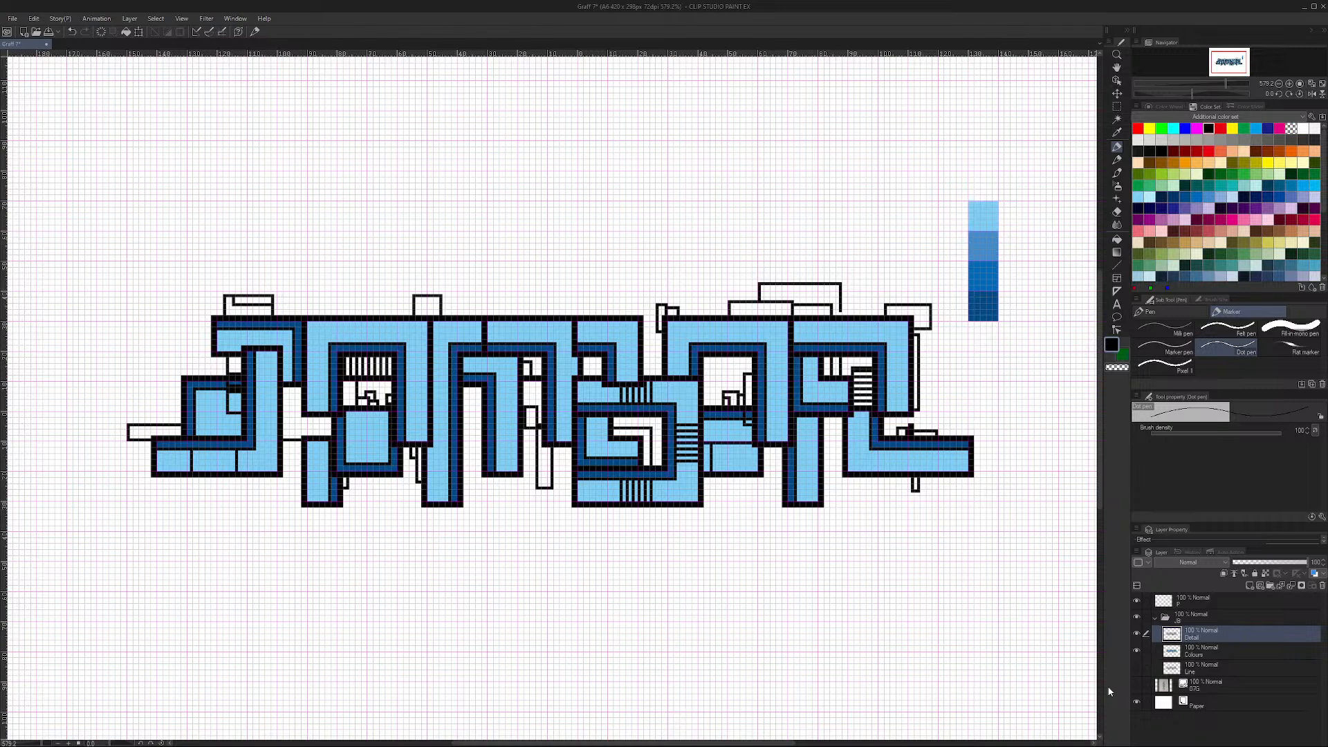
Step: Open the file Pixel_Sketch.clip and hide its grid
{"action": "left_click", "coordinate": [12, 18]}
{"action": "left_click", "coordinate": [40, 60]}
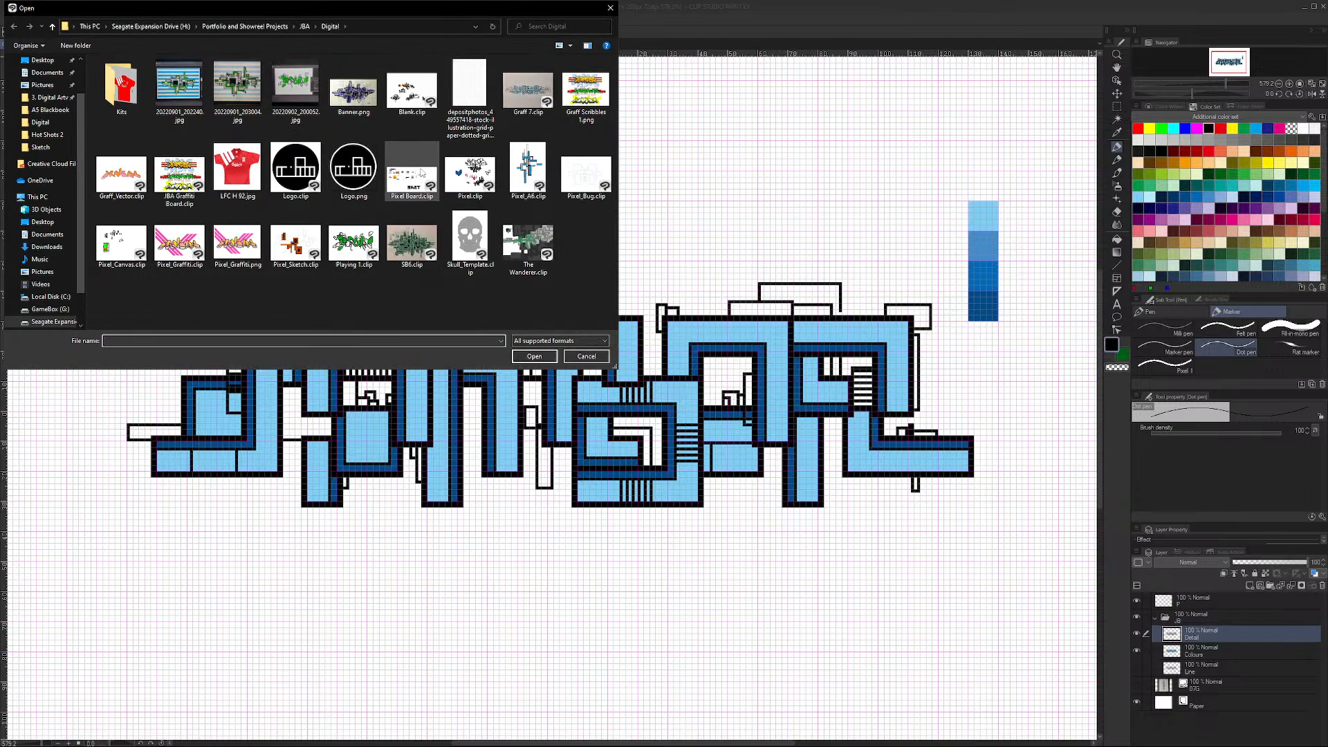
{"action": "left_click", "coordinate": [308, 242]}
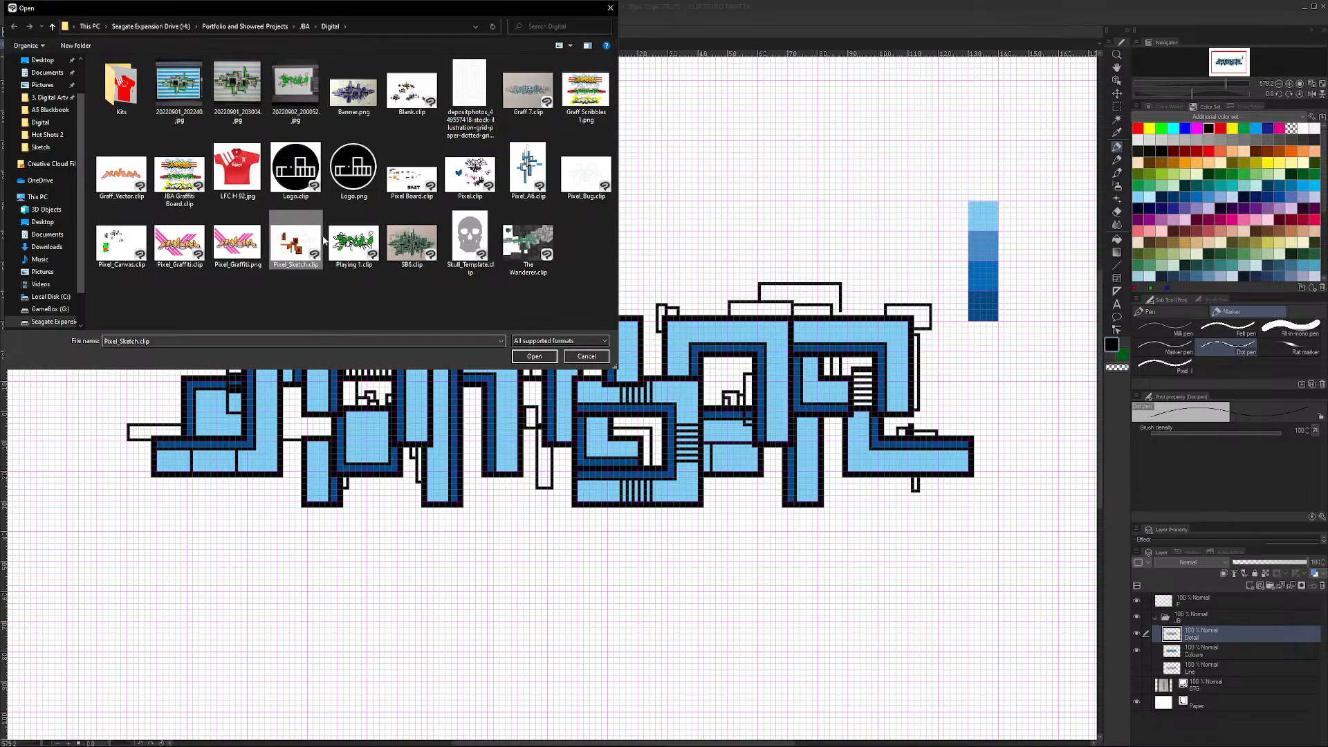
{"action": "left_click", "coordinate": [534, 355]}
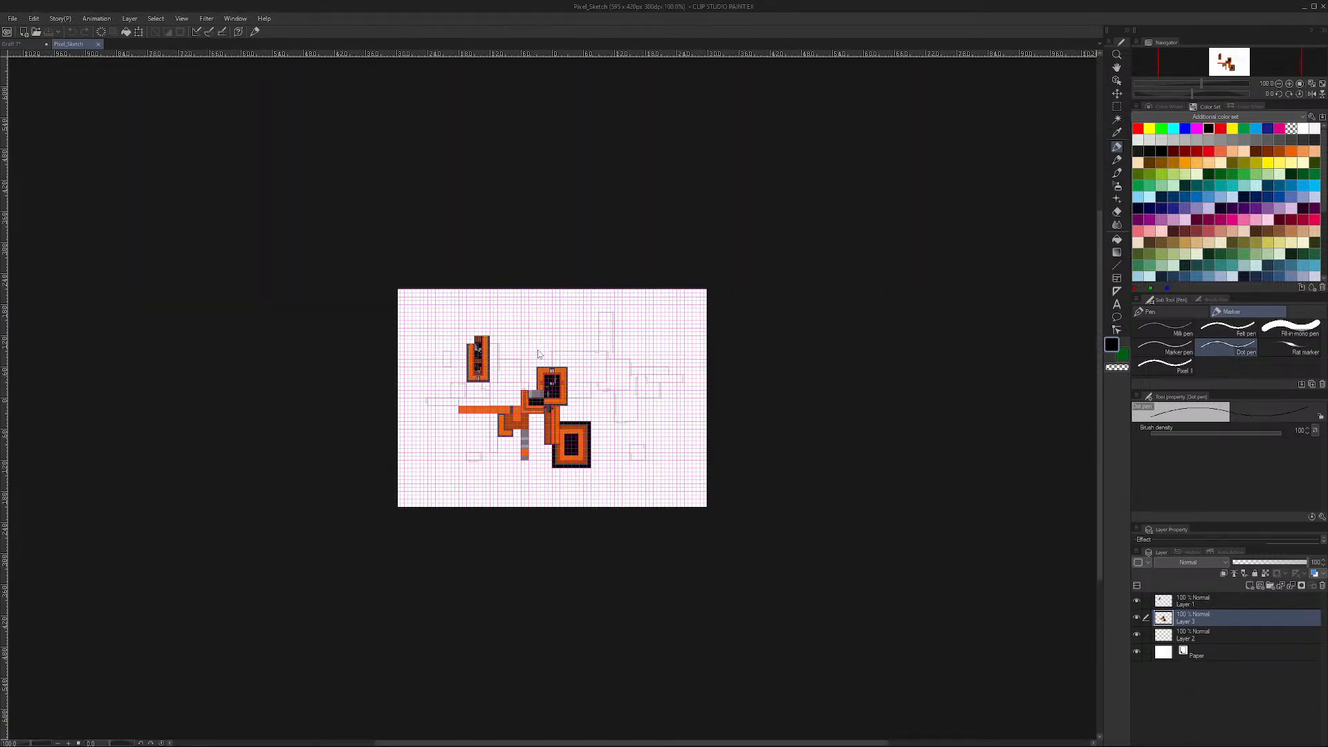
{"action": "key", "text": "ctrl+g"}
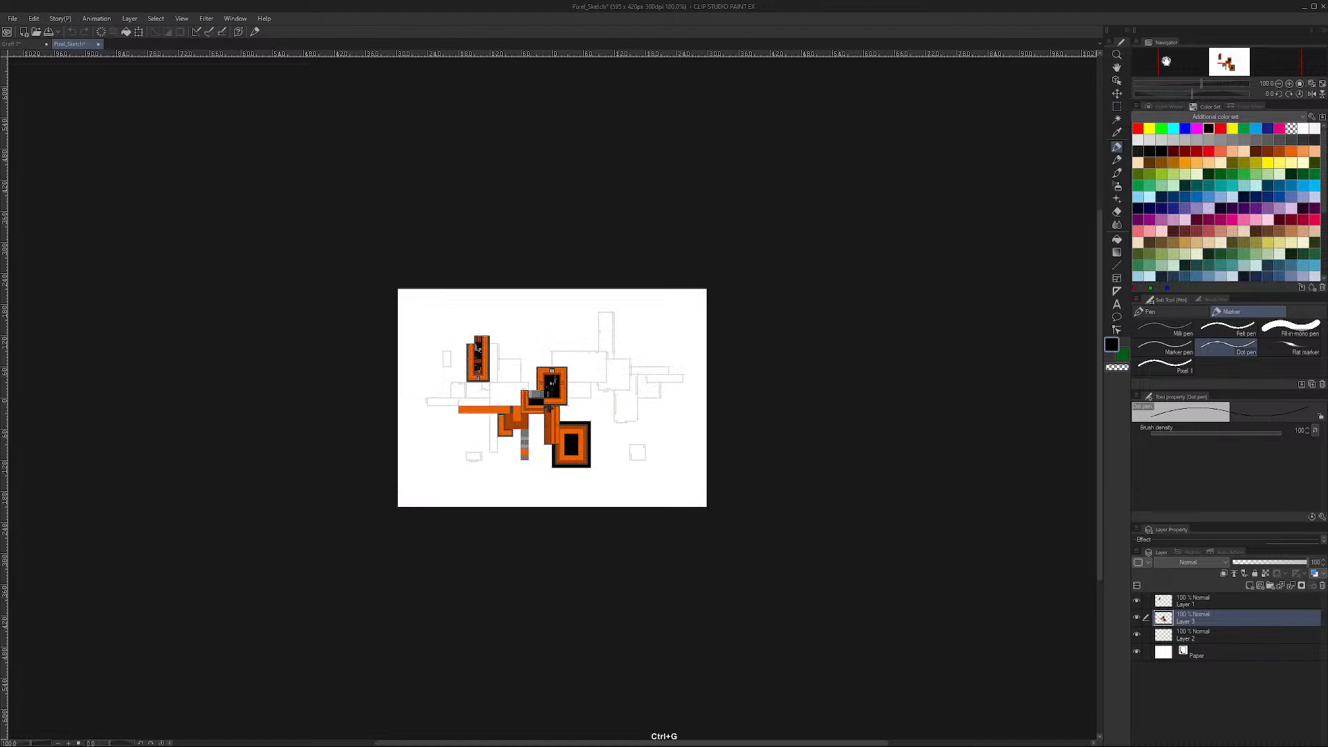
Step: Examine the orange pixel artwork up close and compare it with the blue lettering file
{"action": "left_click_drag", "start_coordinate": [1210, 83], "coordinate": [1228, 59]}
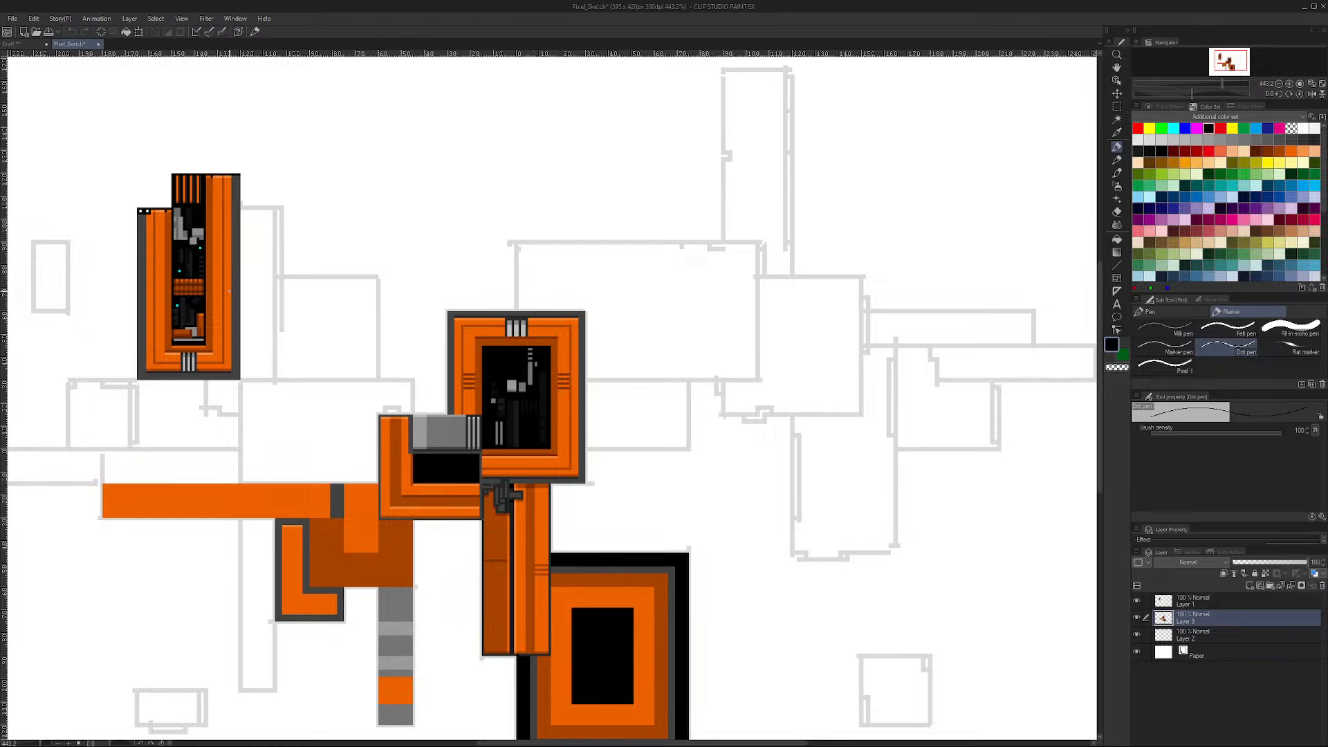
{"action": "left_click", "coordinate": [31, 43]}
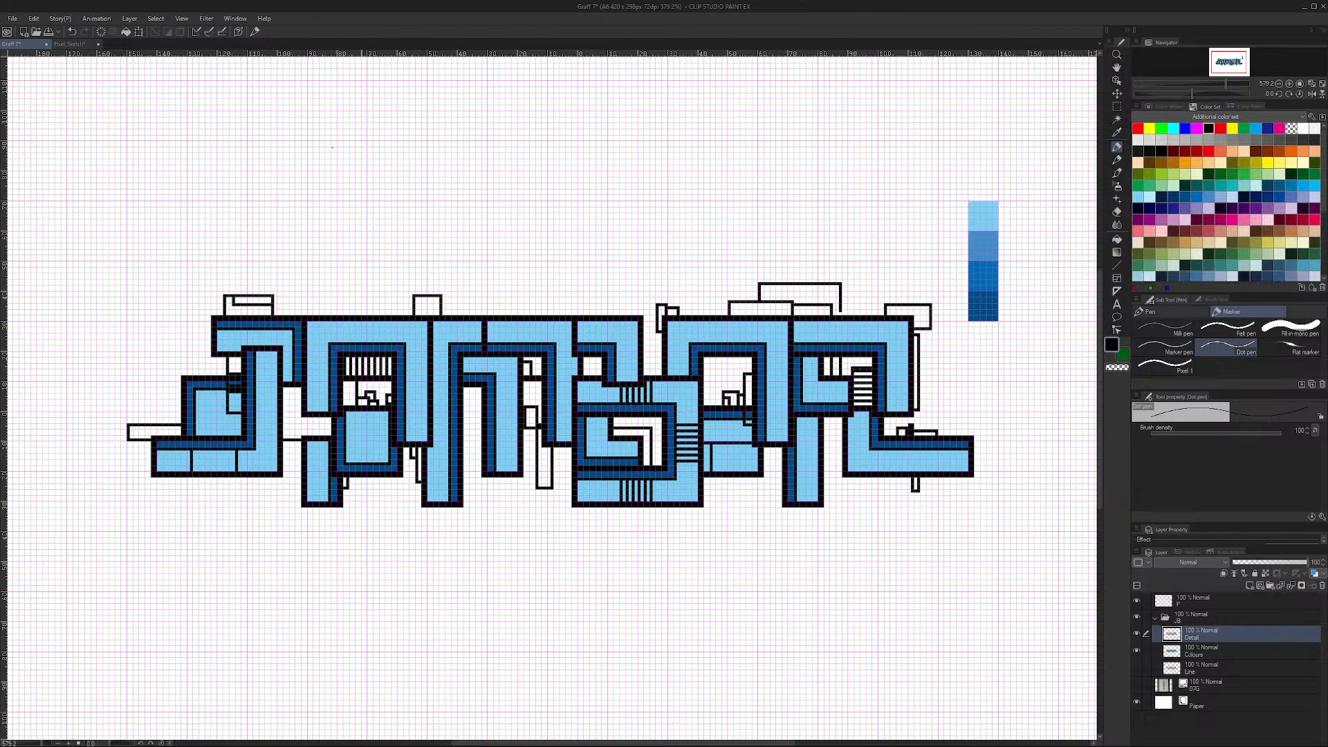
{"action": "left_click", "coordinate": [86, 44]}
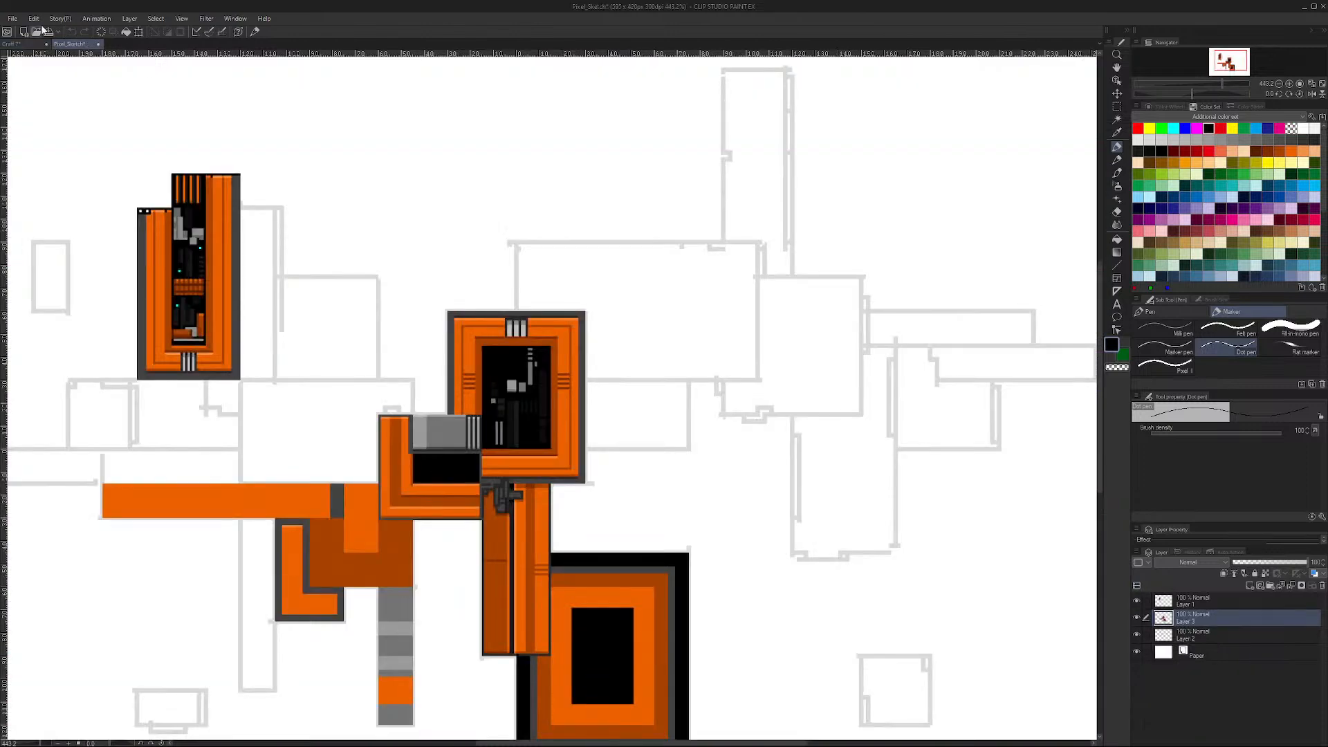
Step: Open the file Blank.clip to view its block sketches and close it again
{"action": "left_click", "coordinate": [12, 18]}
{"action": "key", "text": "Escape"}
{"action": "key", "text": "ctrl+o"}
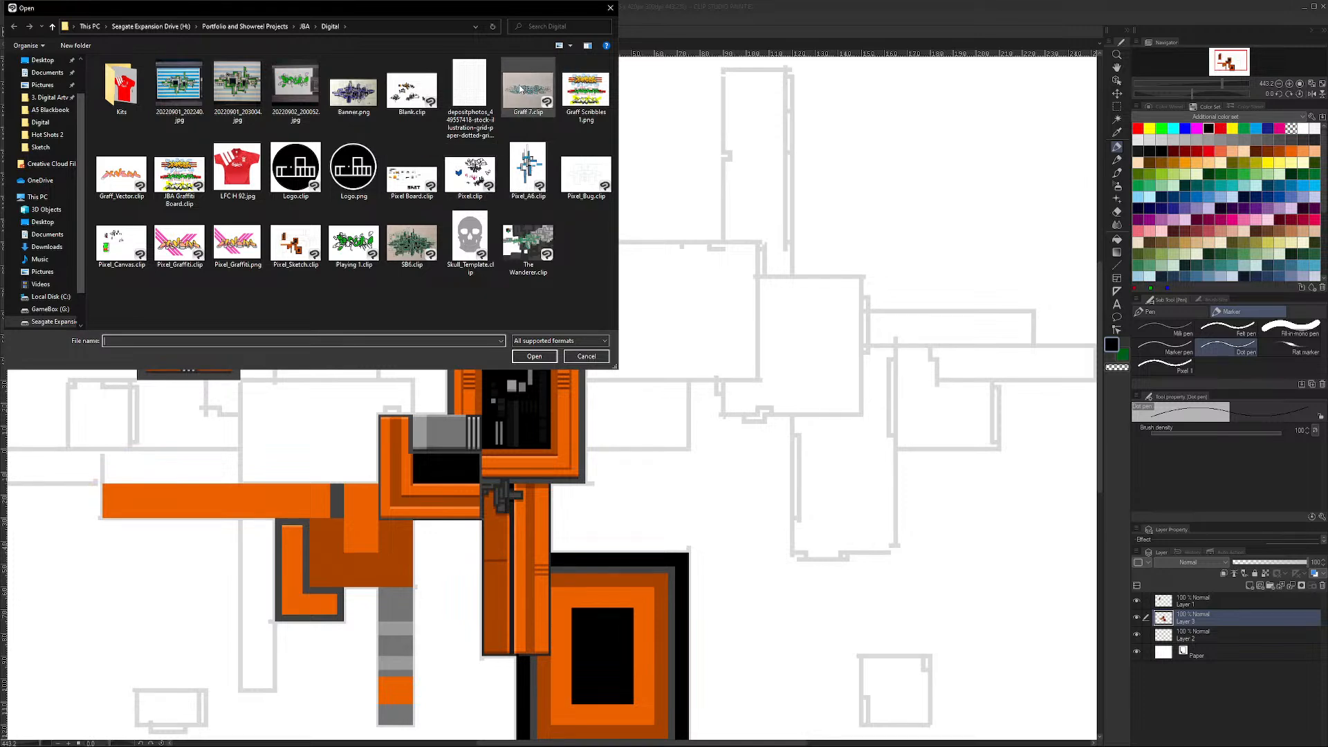
{"action": "left_click", "coordinate": [415, 89]}
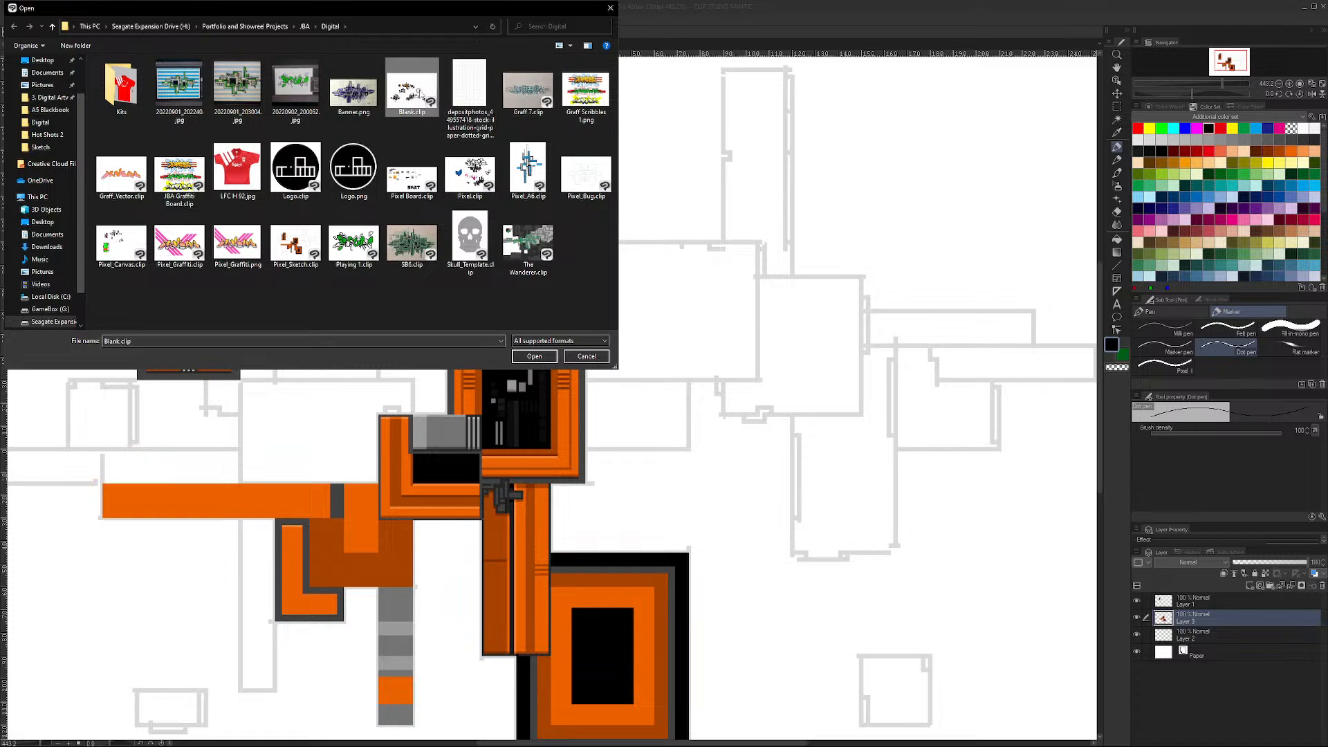
{"action": "left_click", "coordinate": [539, 356]}
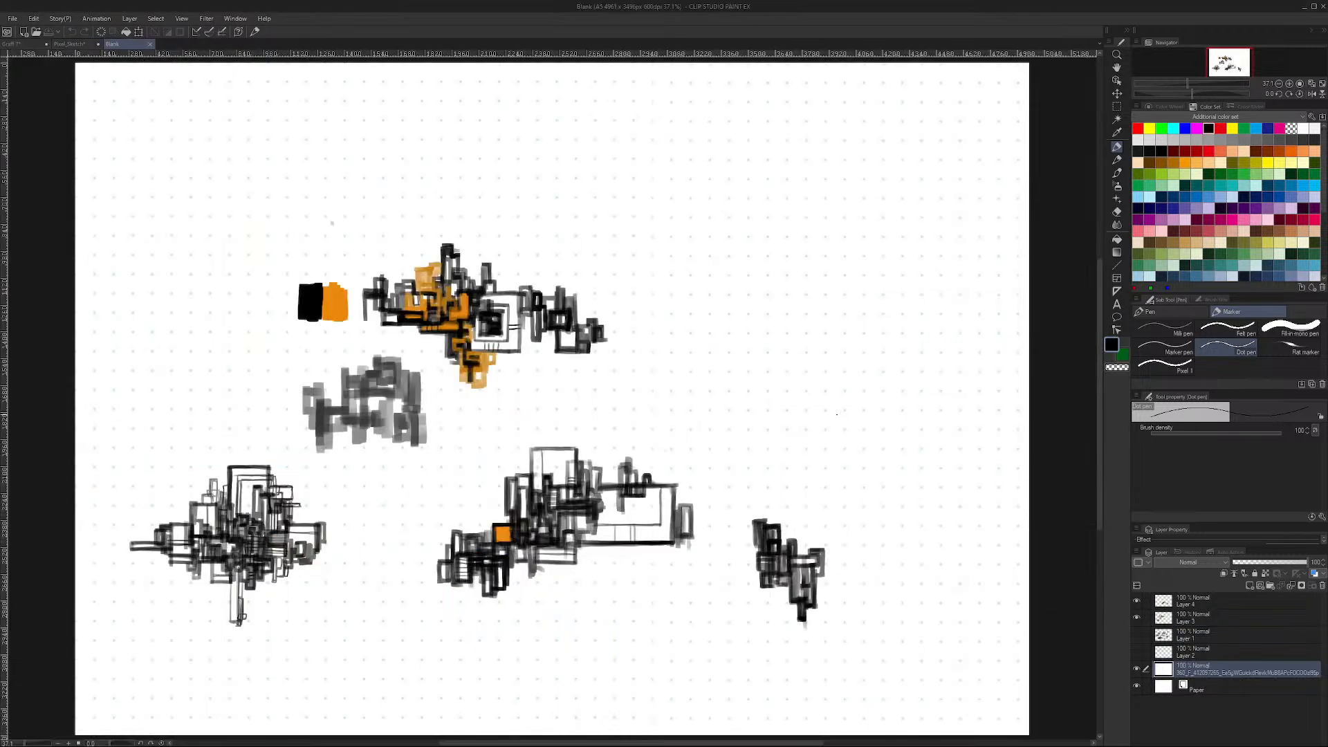
{"action": "left_click", "coordinate": [149, 43]}
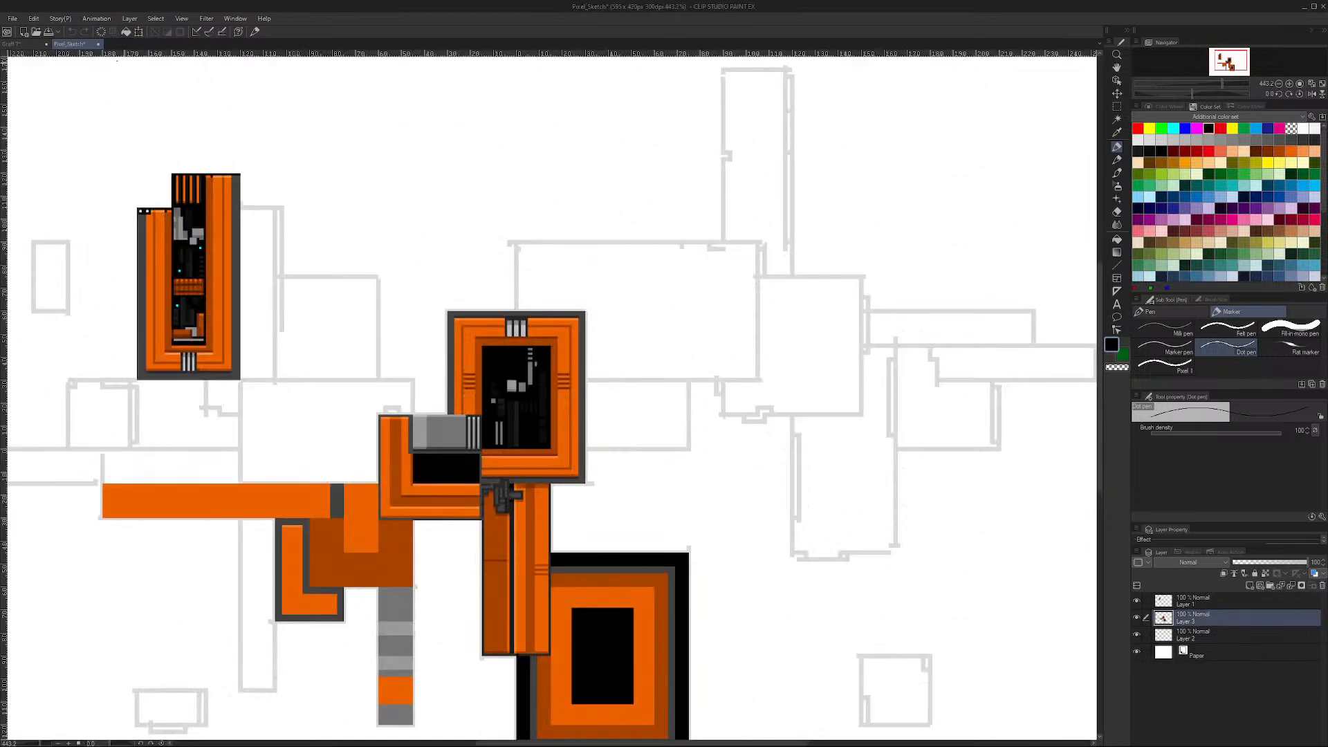
Step: Open the file Pixel Board.clip and view its shading samples up close
{"action": "left_click", "coordinate": [13, 19]}
{"action": "left_click", "coordinate": [46, 56]}
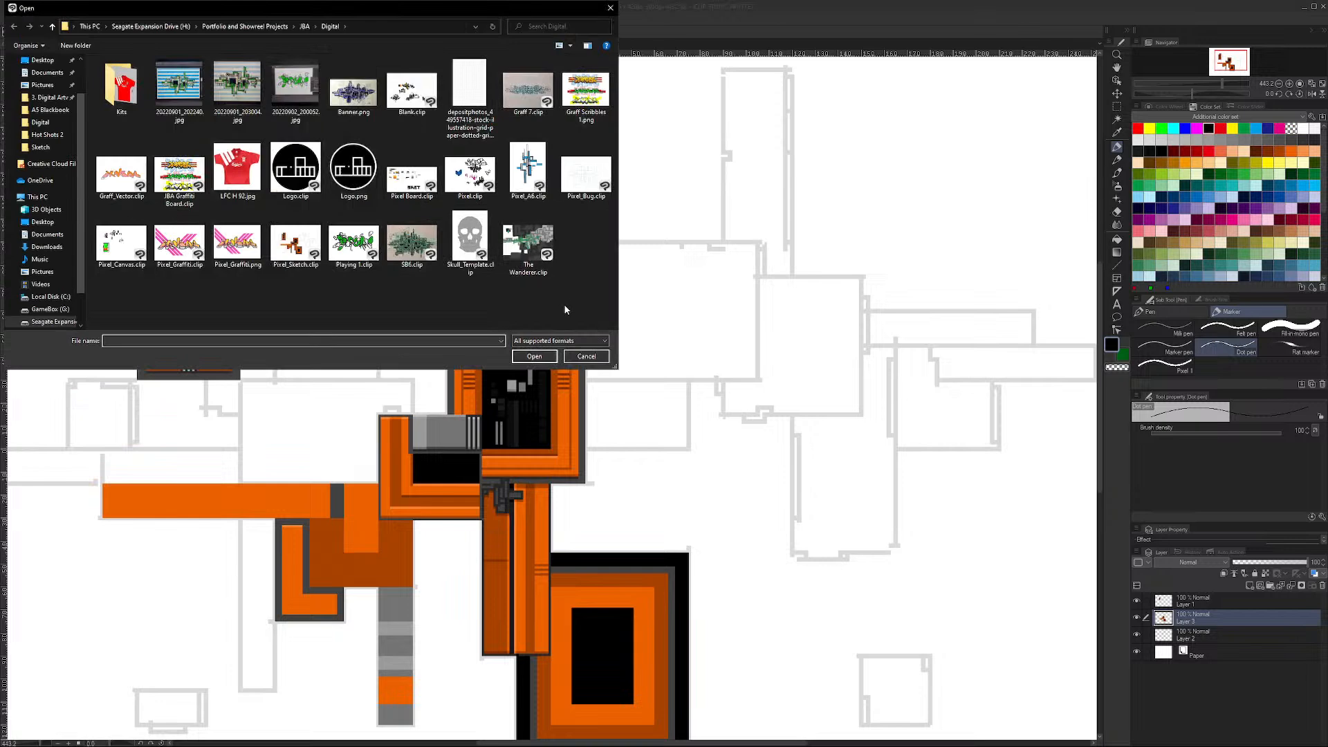
{"action": "left_click", "coordinate": [412, 177]}
{"action": "left_click", "coordinate": [534, 356]}
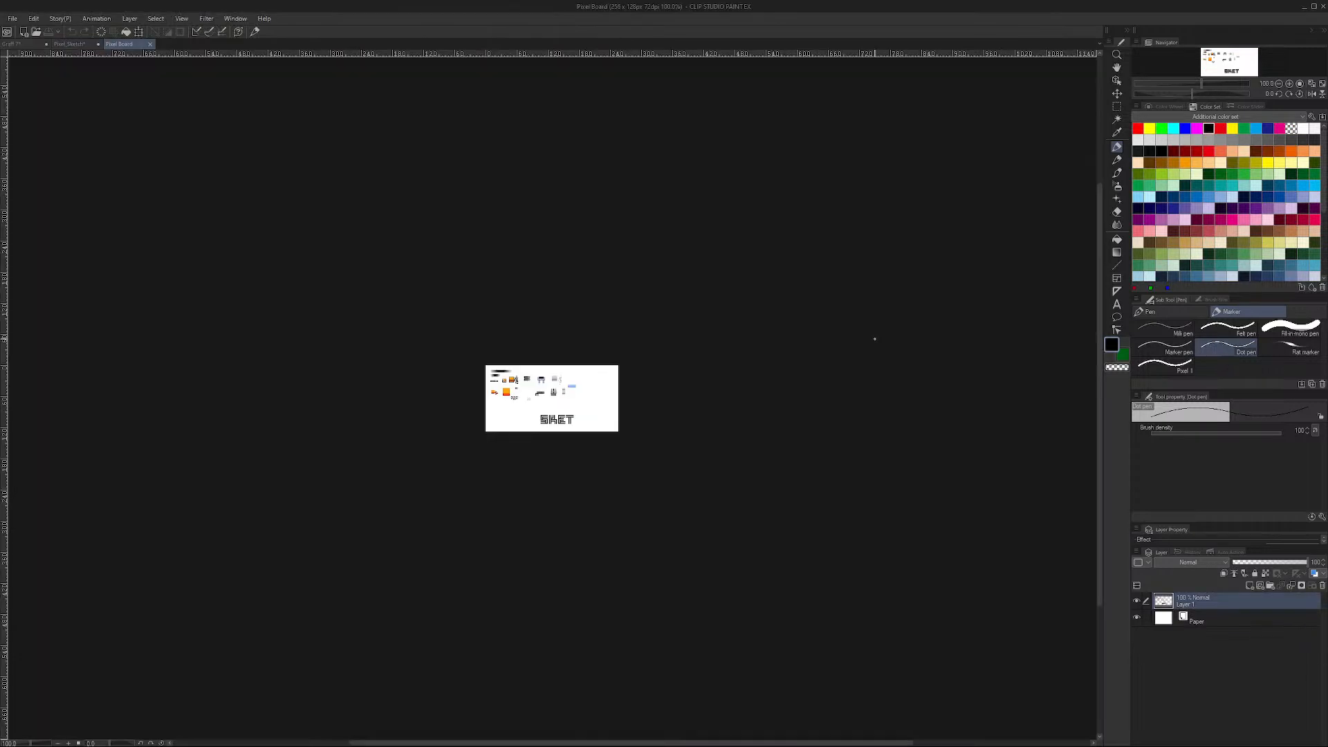
{"action": "left_click_drag", "start_coordinate": [1207, 85], "coordinate": [1230, 84]}
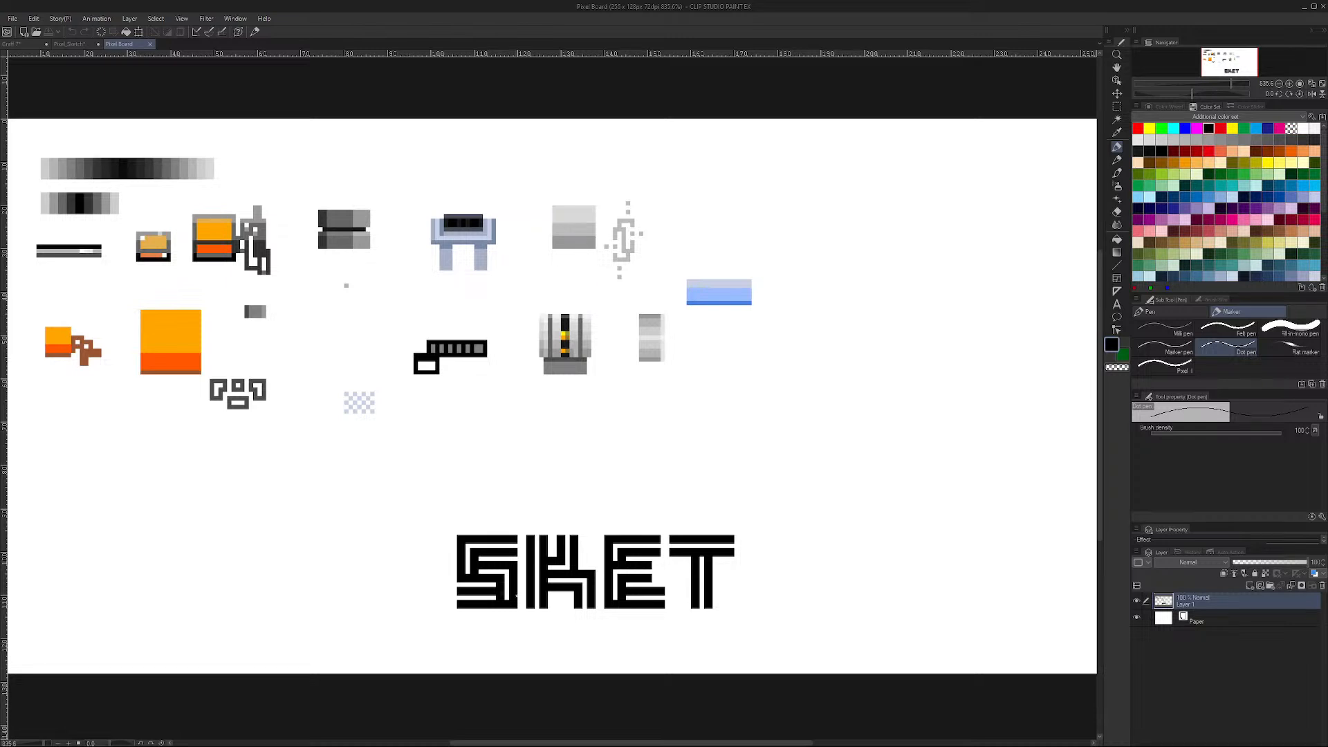
Step: Open the file Pixel.clip, show Layer 3 and the layer below it, and hide Layer 4
{"action": "left_click", "coordinate": [12, 19]}
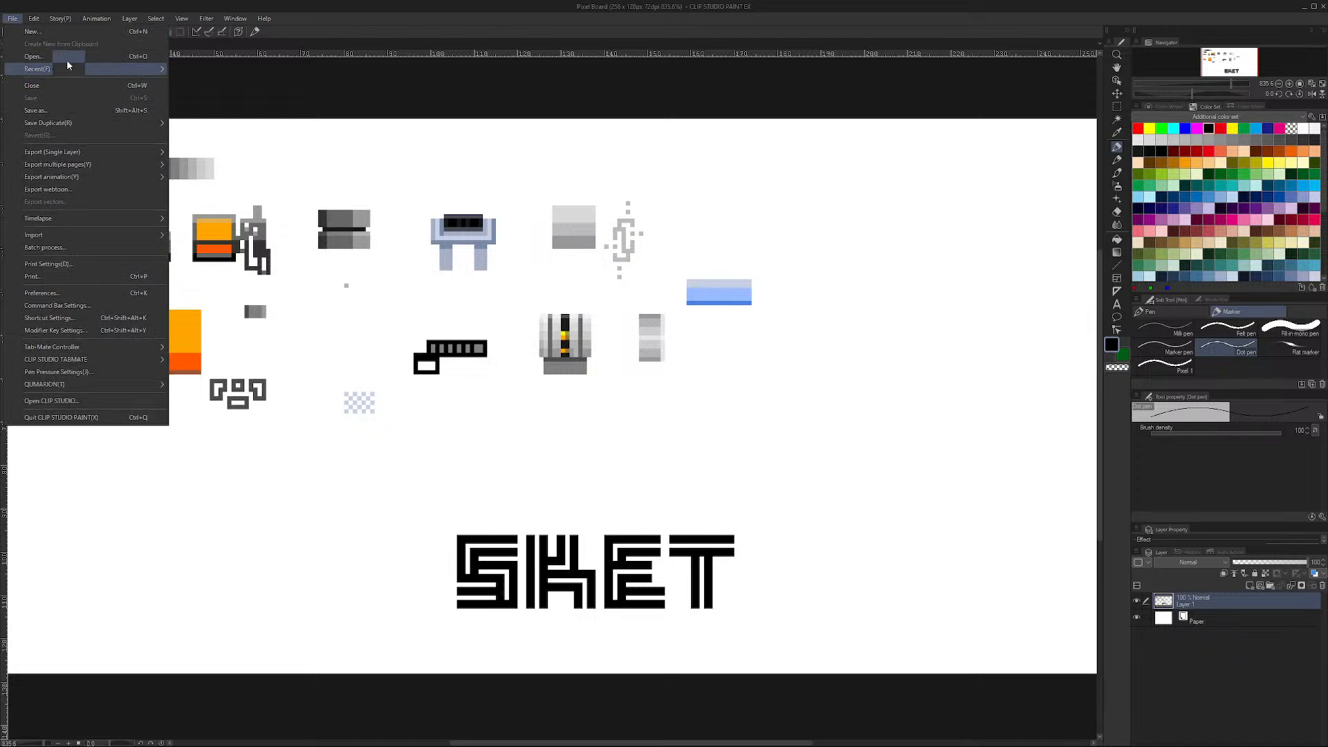
{"action": "left_click", "coordinate": [59, 56]}
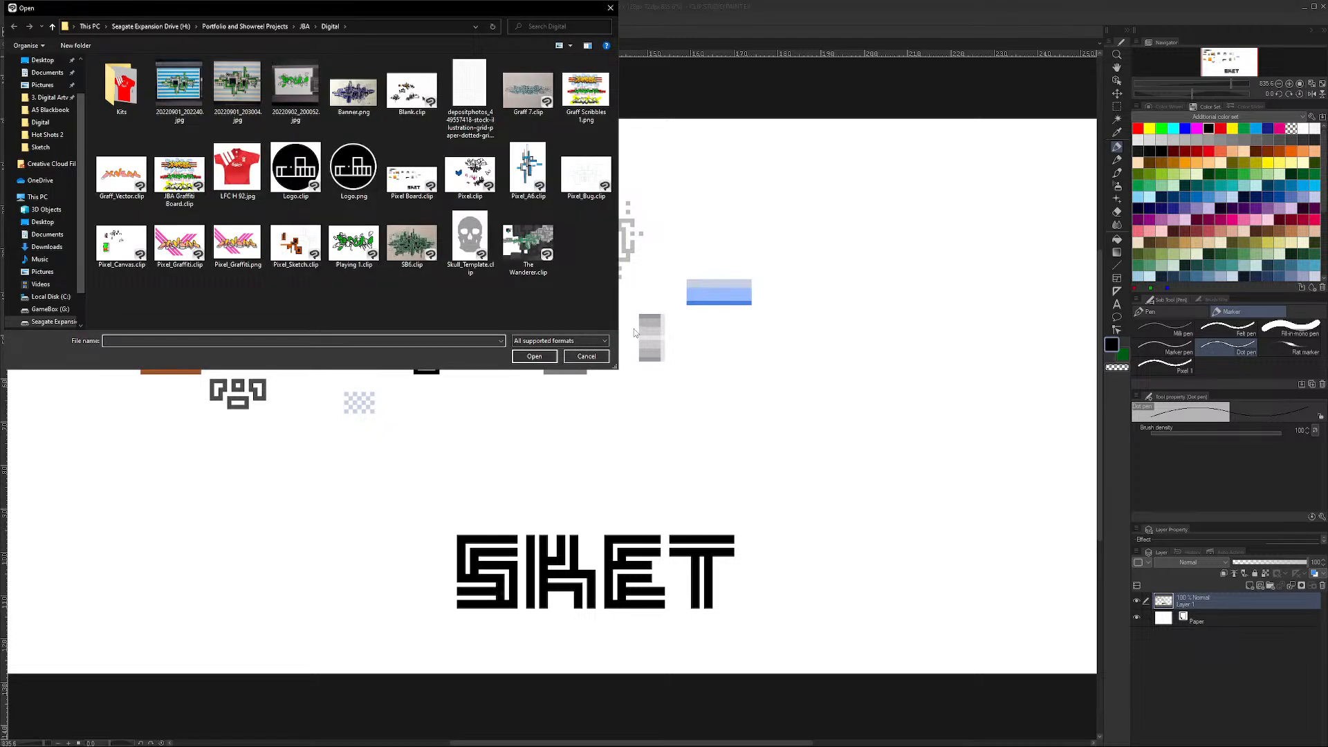
{"action": "left_click", "coordinate": [523, 165]}
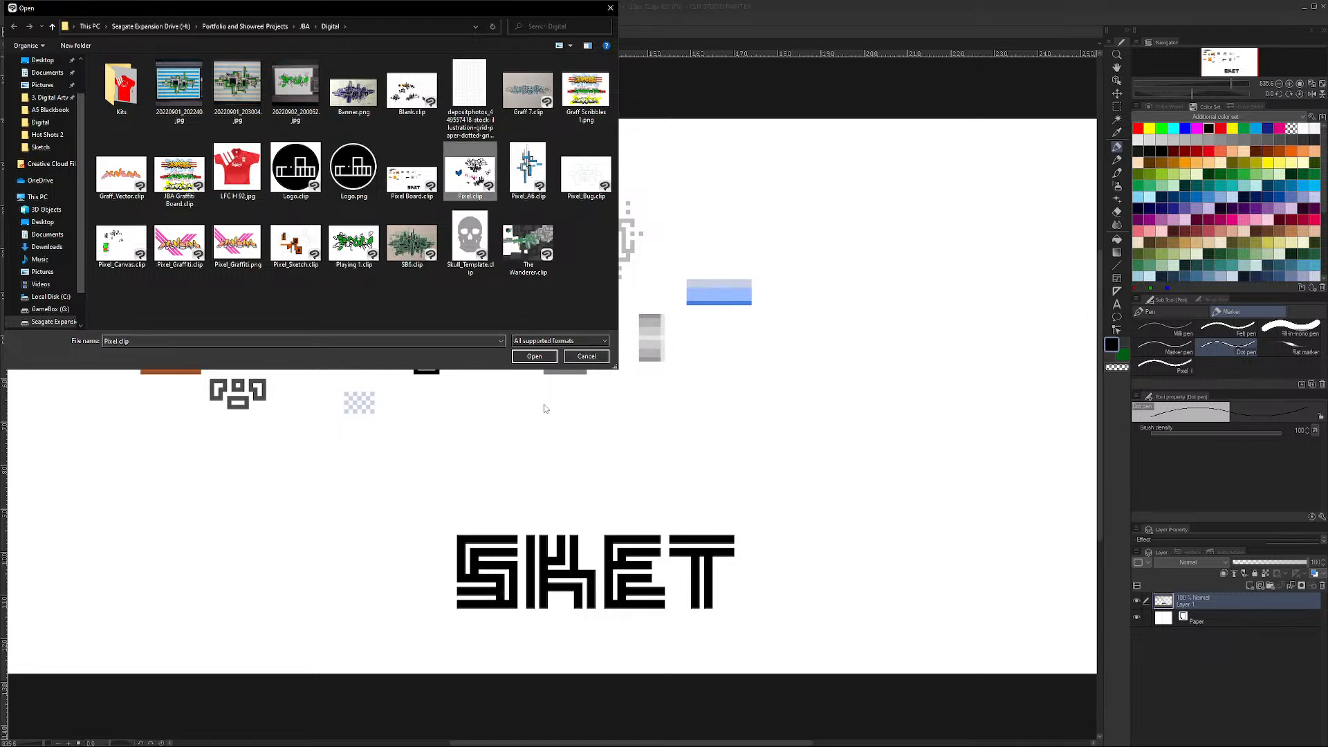
{"action": "left_click", "coordinate": [534, 356]}
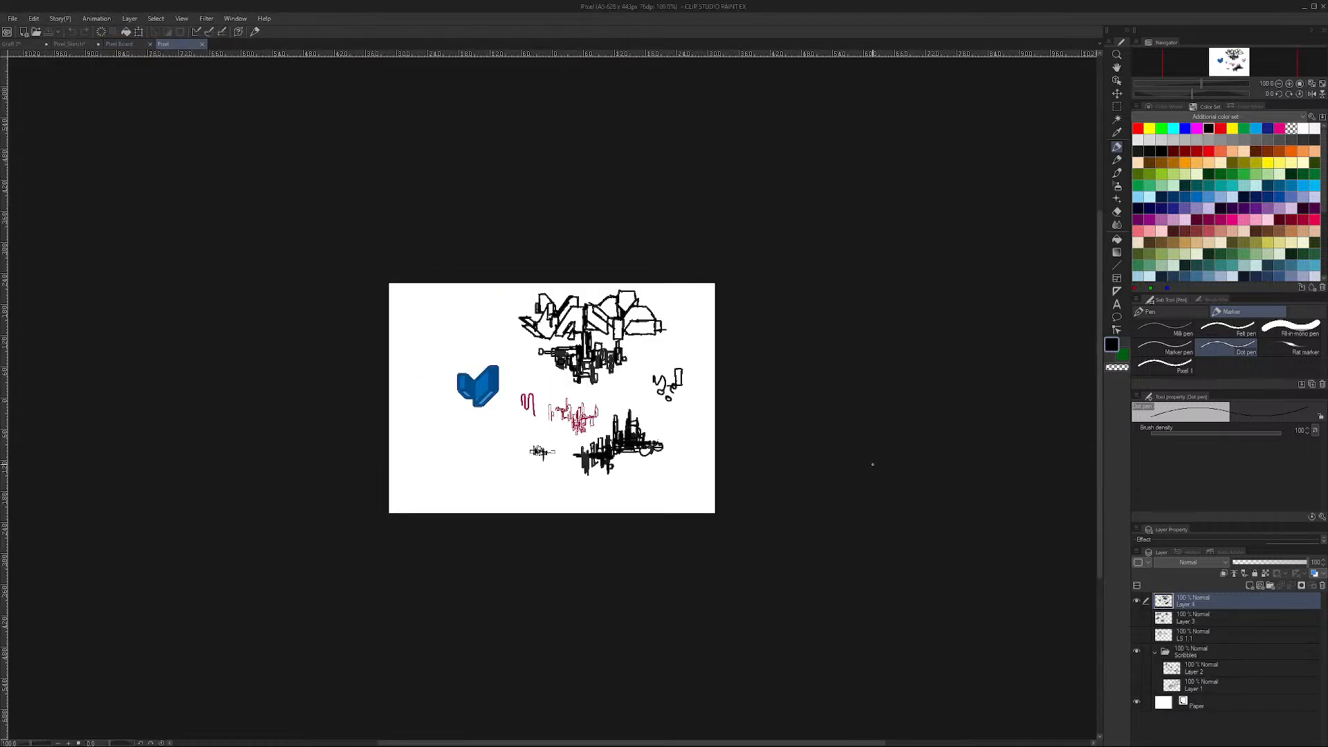
{"action": "left_click", "coordinate": [1136, 617]}
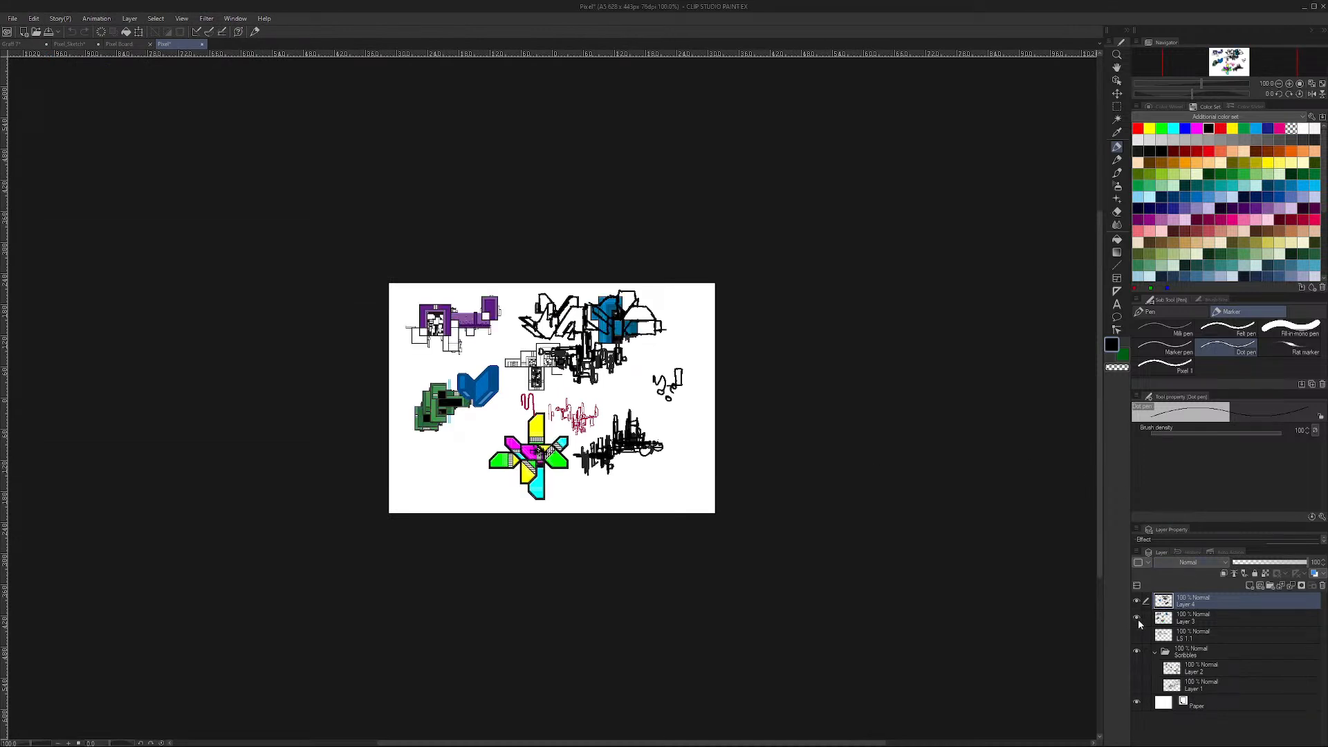
{"action": "left_click", "coordinate": [1137, 634]}
{"action": "left_click", "coordinate": [1136, 600]}
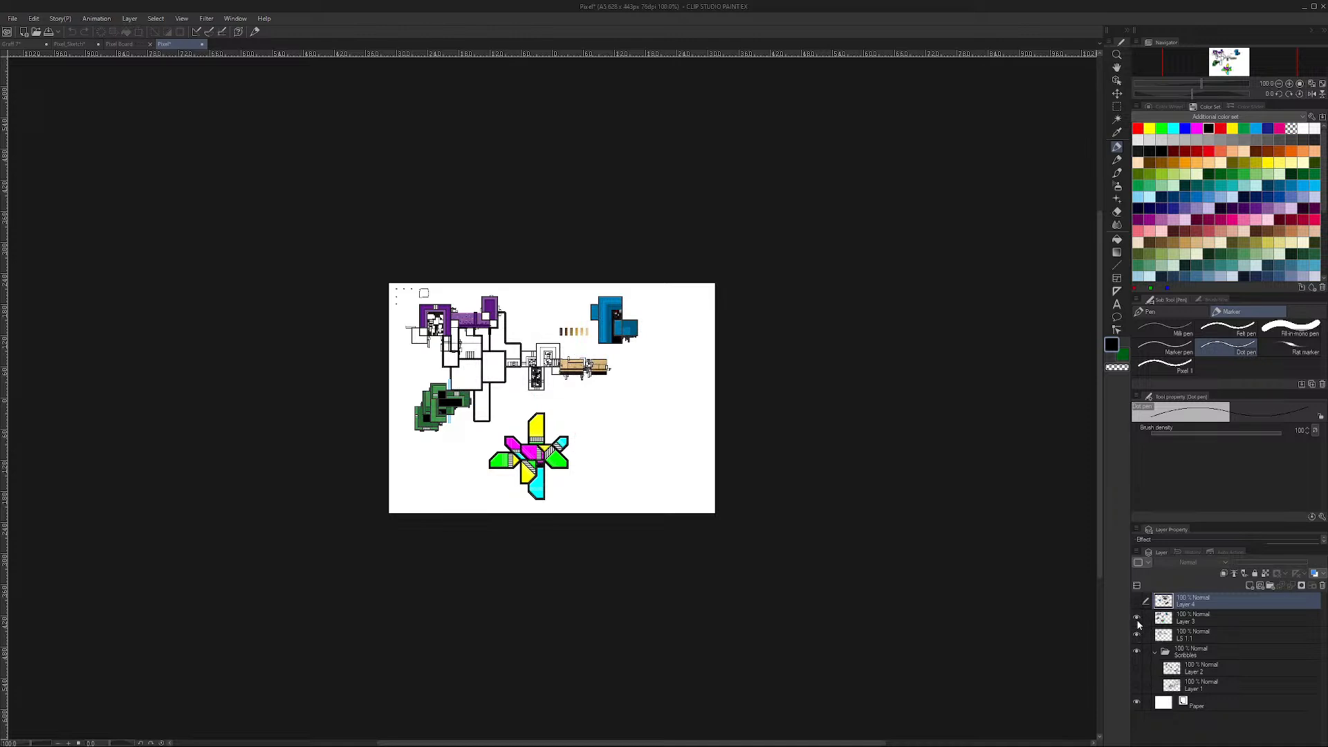
Step: Compare the individual and Scribbles layers by toggling them, and examine Layer 3's green and multicoloured pieces up close
{"action": "left_click", "coordinate": [1137, 634]}
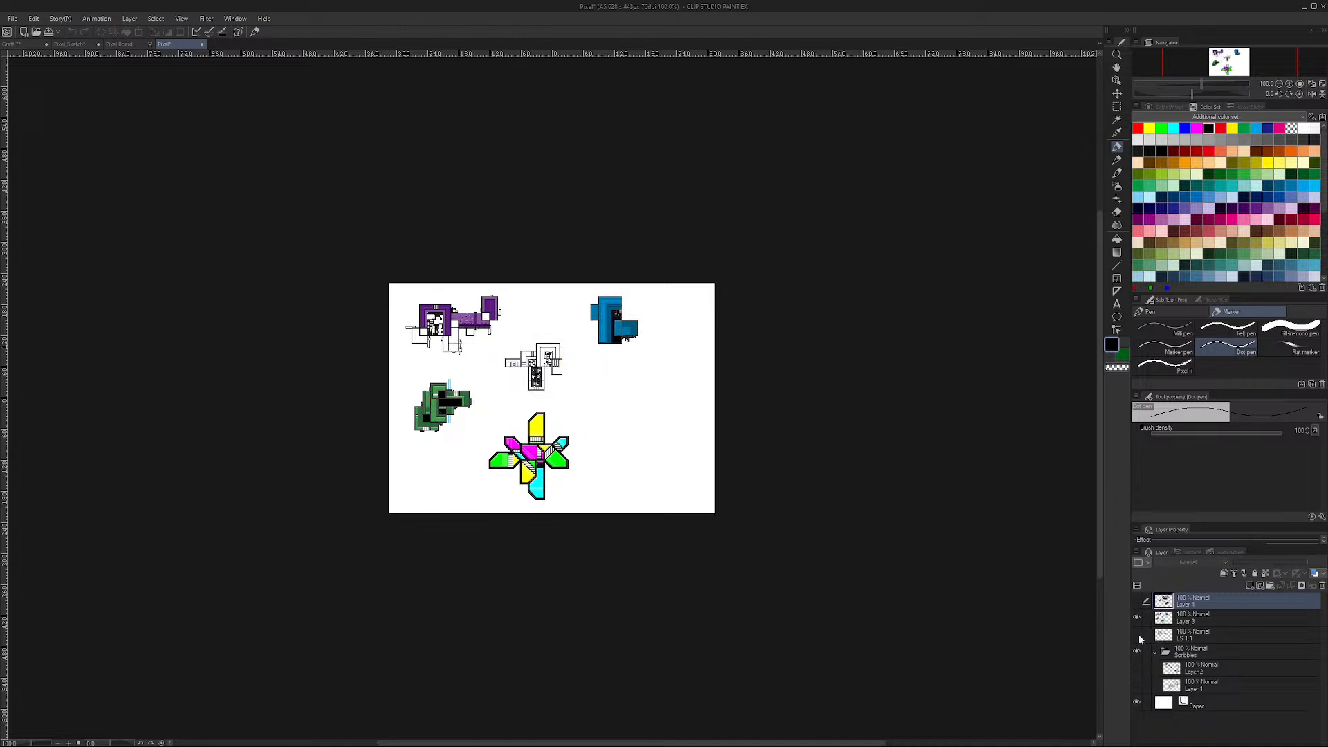
{"action": "left_click", "coordinate": [1137, 635]}
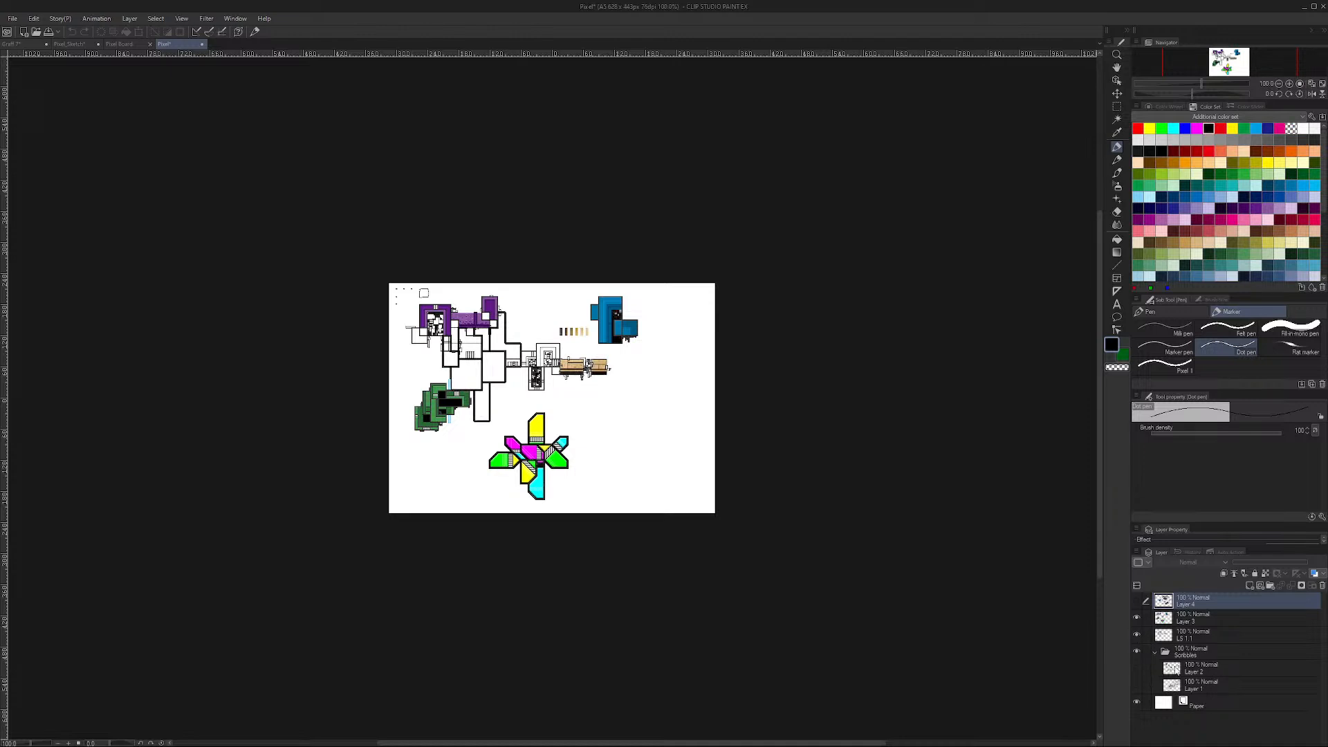
{"action": "left_click", "coordinate": [1137, 668]}
{"action": "left_click", "coordinate": [1137, 684]}
{"action": "left_click", "coordinate": [1136, 685]}
{"action": "left_click", "coordinate": [1137, 668]}
{"action": "left_click", "coordinate": [1137, 618]}
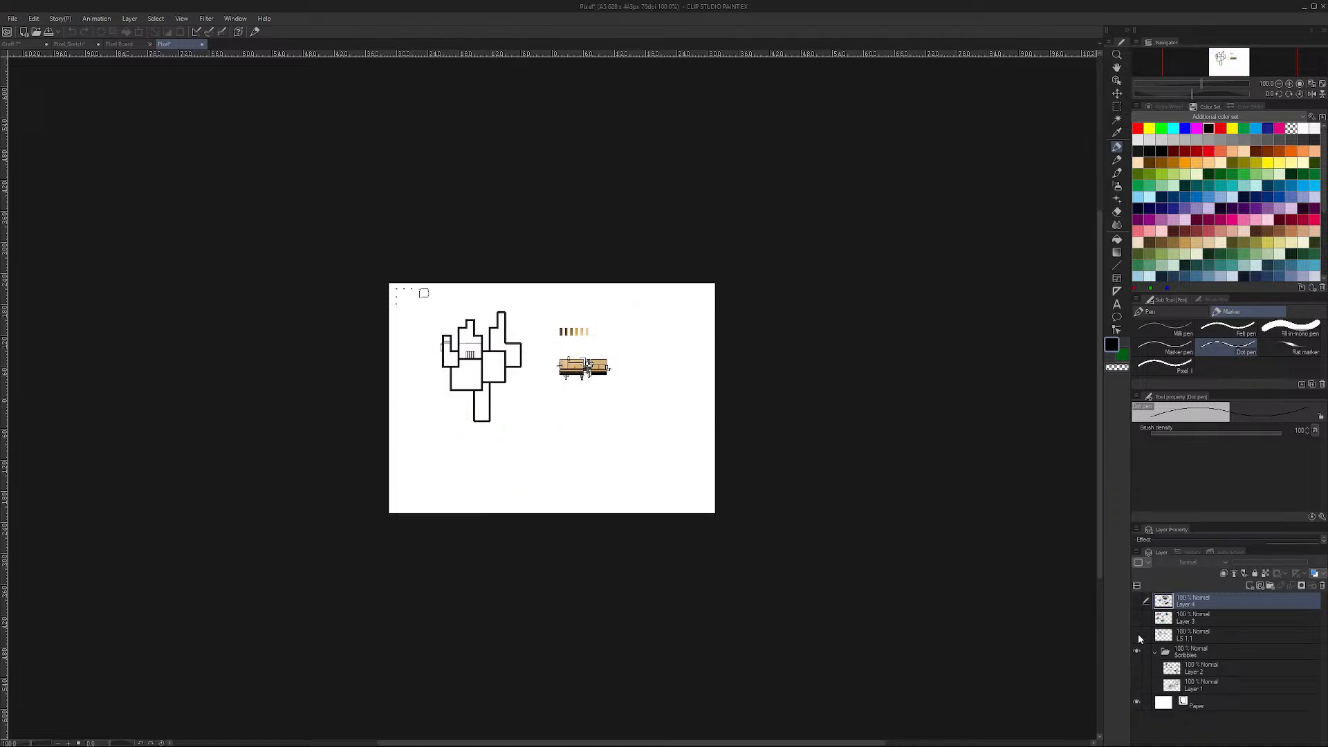
{"action": "left_click", "coordinate": [1137, 634]}
{"action": "left_click", "coordinate": [1137, 618]}
{"action": "mouse_move", "coordinate": [1206, 85]}
{"action": "left_mouse_down"}
{"action": "mouse_move", "coordinate": [1223, 83]}
{"action": "mouse_move", "coordinate": [1224, 52]}
{"action": "mouse_move", "coordinate": [1237, 71]}
{"action": "mouse_move", "coordinate": [1222, 66]}
{"action": "left_mouse_up"}
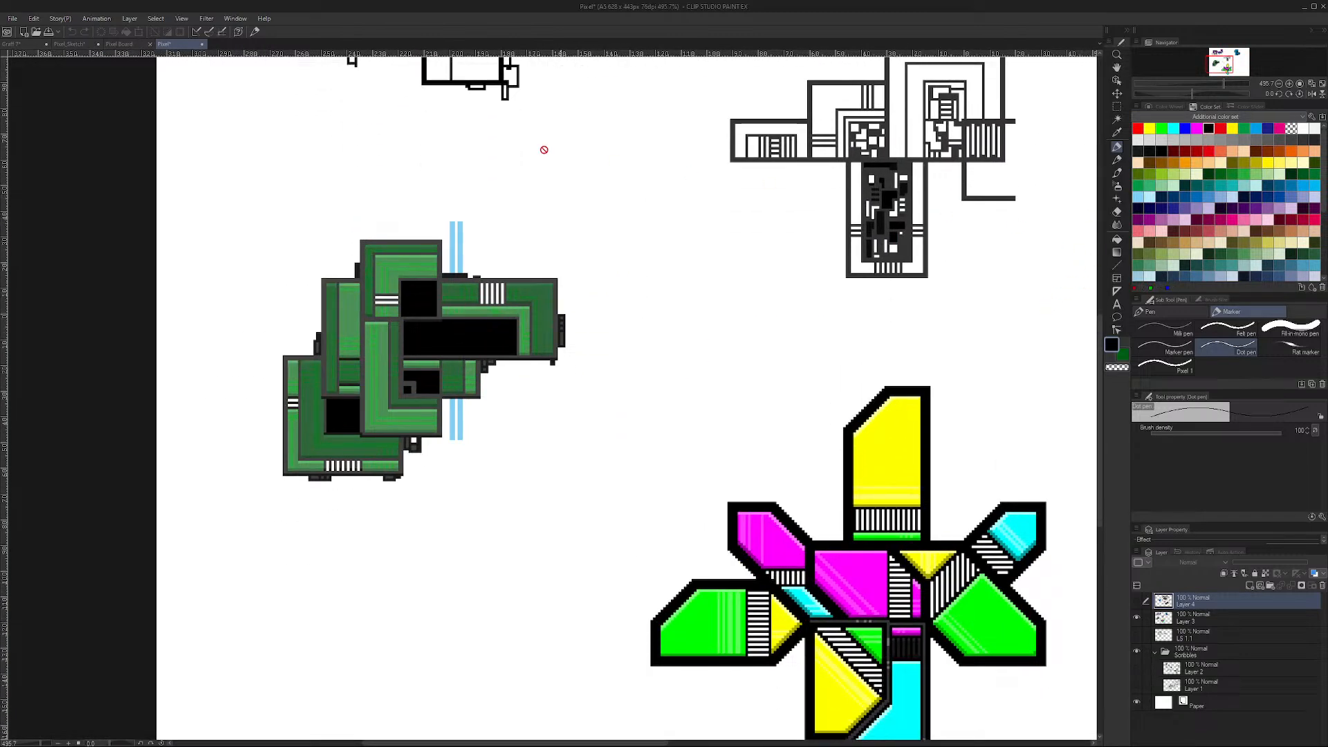
Step: Close the Pixel file without saving its changes and close the Pixel Board file
{"action": "left_click", "coordinate": [201, 45]}
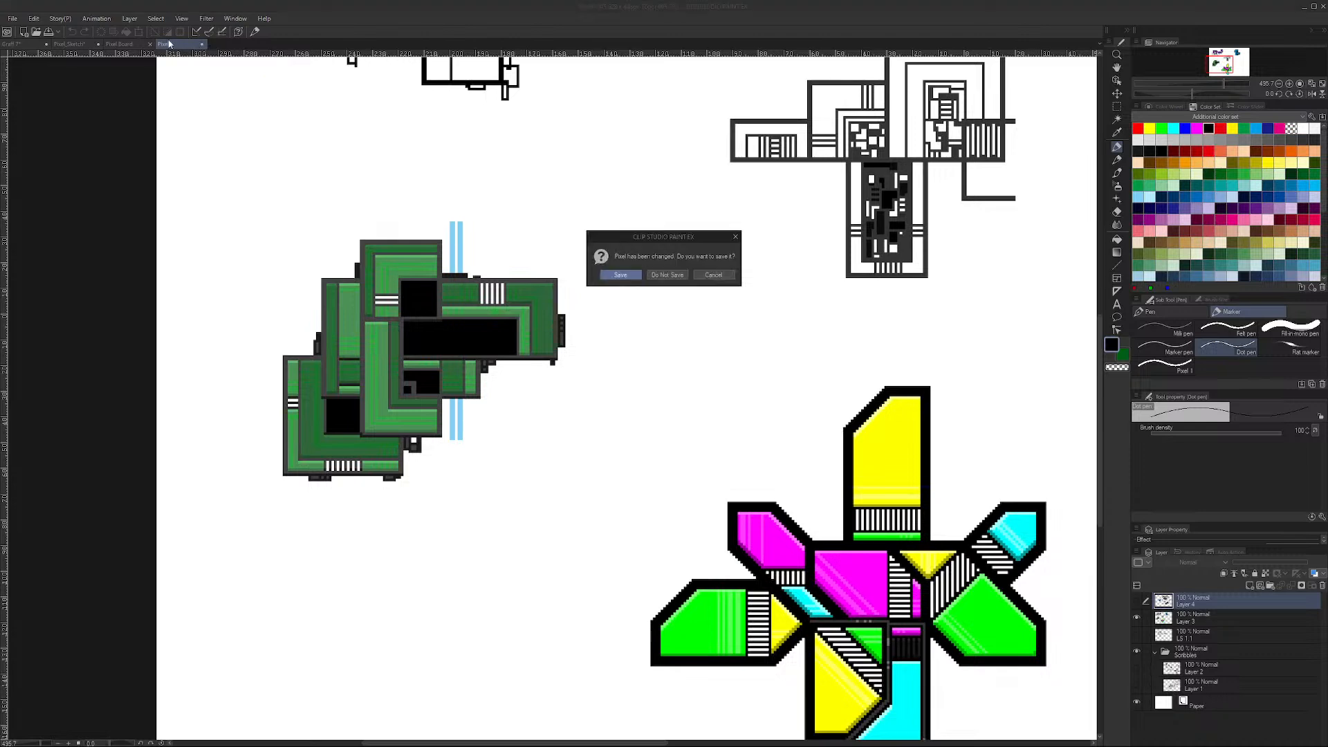
{"action": "left_click", "coordinate": [665, 276]}
{"action": "left_click", "coordinate": [150, 43]}
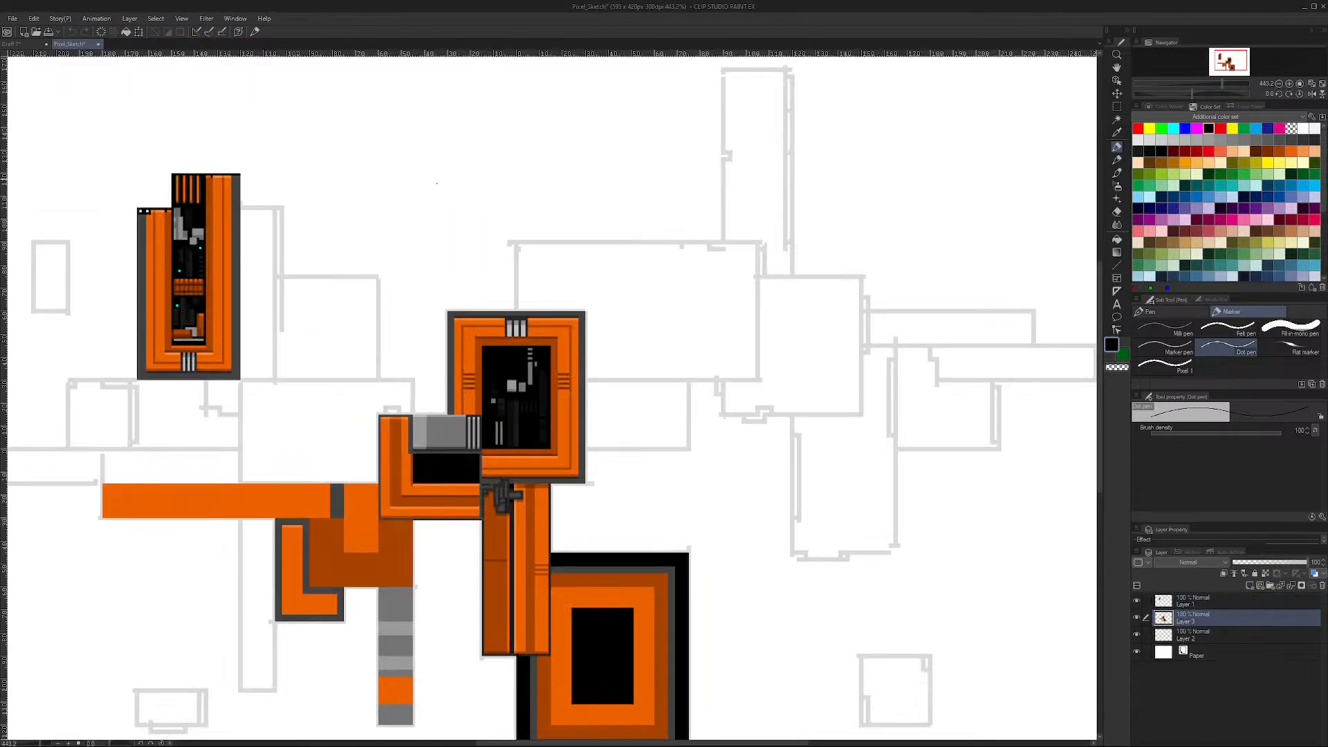
Step: Return to the Graff 7 lettering, choose the palette's light blue and make the top layer active
{"action": "left_click", "coordinate": [14, 44]}
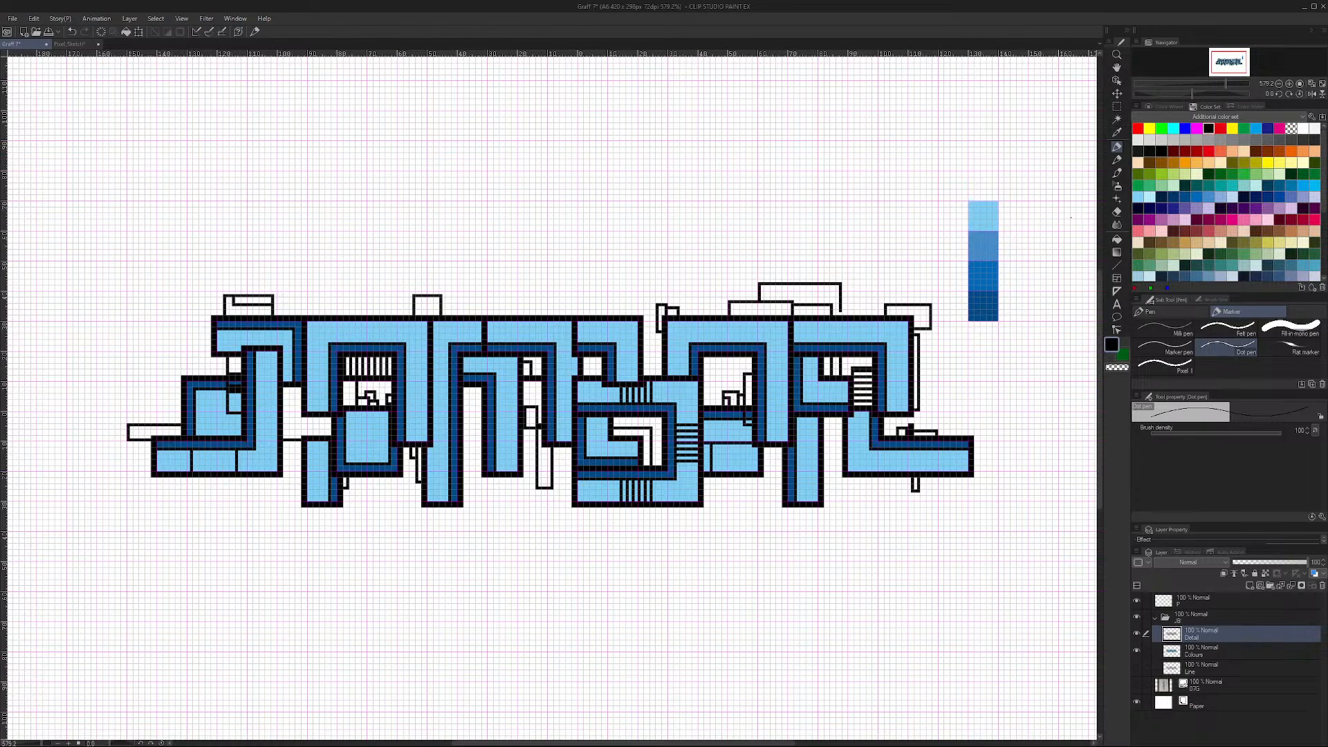
{"action": "left_click_drag", "start_coordinate": [1230, 60], "coordinate": [1239, 59]}
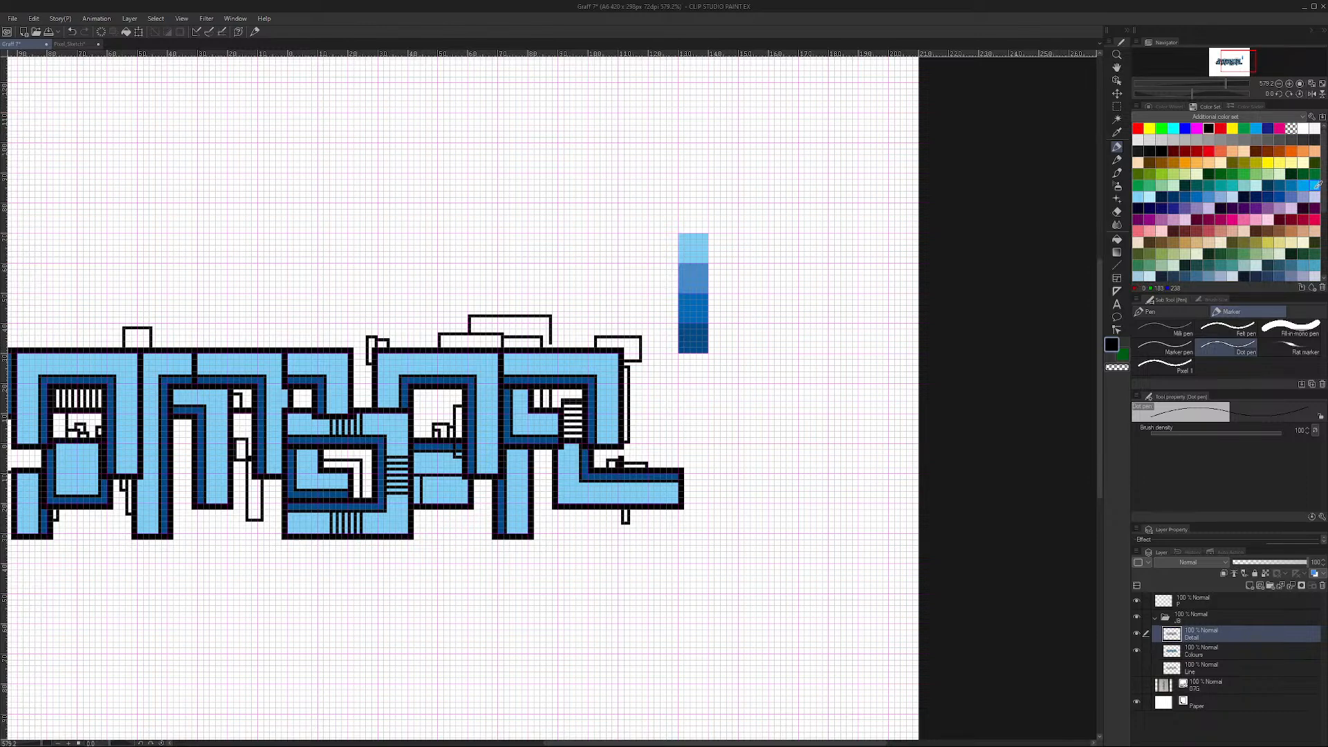
{"action": "left_click", "coordinate": [1137, 197]}
{"action": "left_click_drag", "start_coordinate": [701, 252], "coordinate": [728, 260]}
{"action": "key", "text": "ctrl+z"}
{"action": "left_click", "coordinate": [1196, 600]}
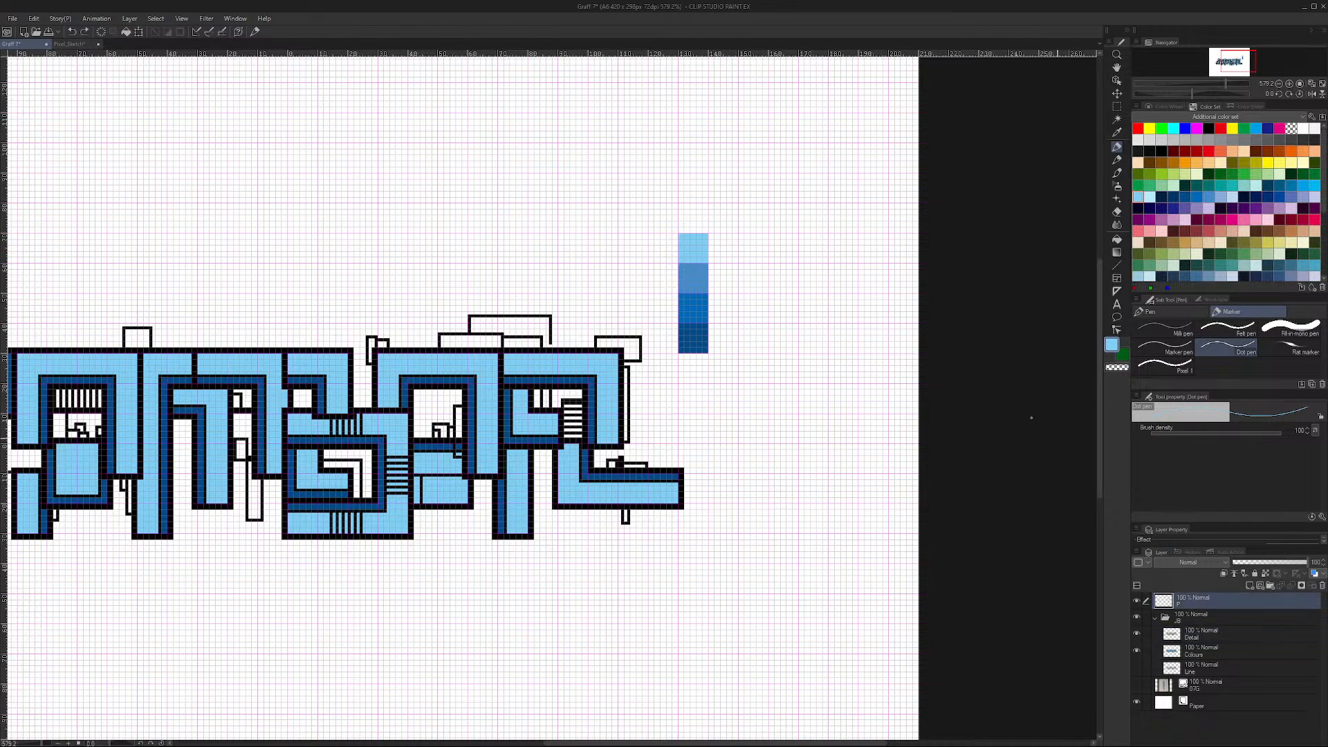
Step: Mix a slightly paler blue and draw a filled square swatch to the right of the light-blue palette swatch
{"action": "left_click", "coordinate": [1249, 106]}
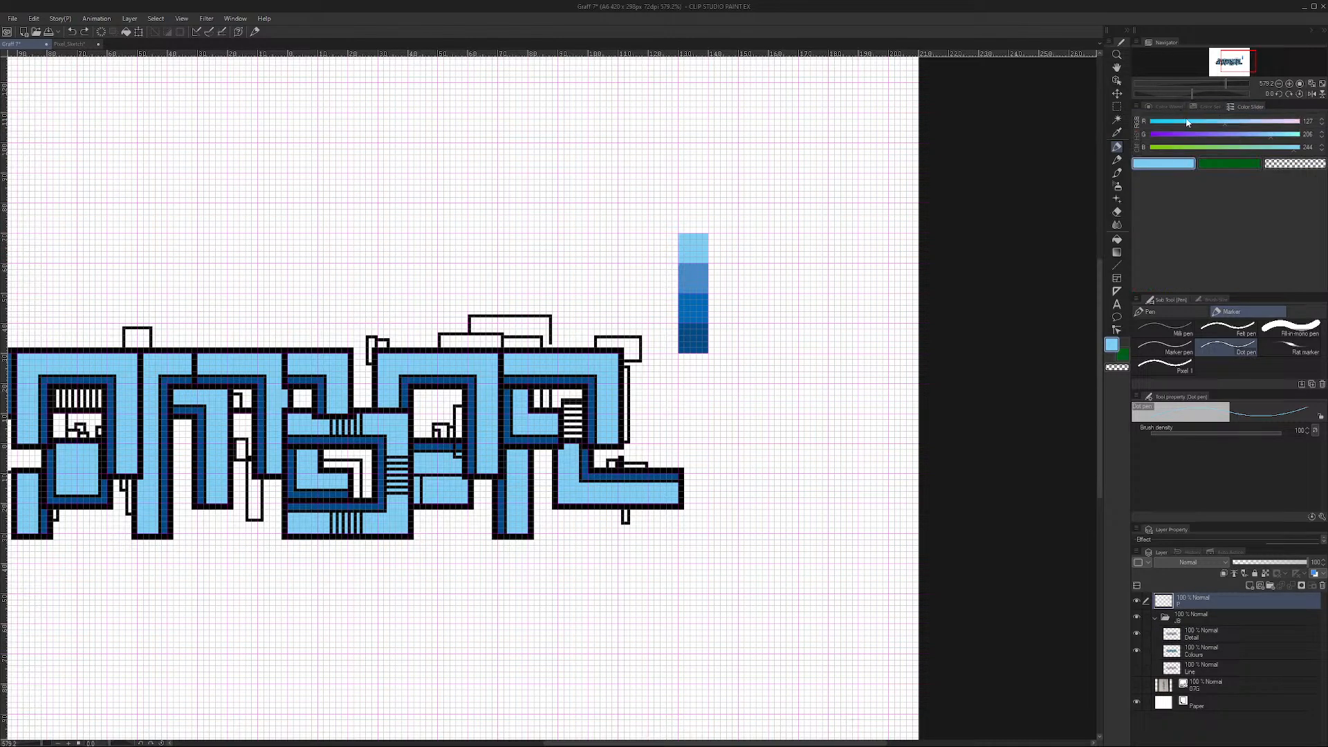
{"action": "left_click", "coordinate": [1167, 107]}
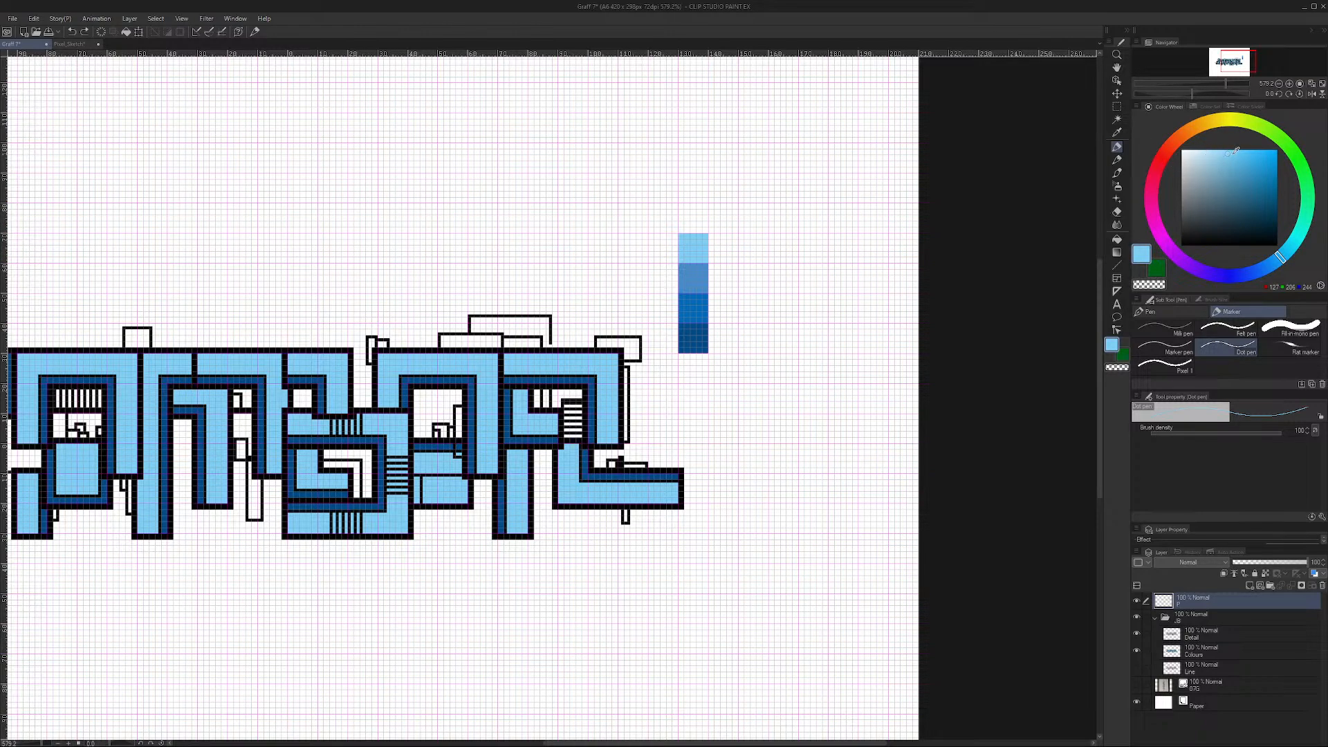
{"action": "left_click", "coordinate": [1219, 150]}
{"action": "mouse_move", "coordinate": [710, 260]}
{"action": "left_mouse_down"}
{"action": "mouse_move", "coordinate": [712, 233]}
{"action": "mouse_move", "coordinate": [736, 248]}
{"action": "mouse_move", "coordinate": [726, 239]}
{"action": "mouse_move", "coordinate": [723, 261]}
{"action": "mouse_move", "coordinate": [736, 235]}
{"action": "left_mouse_up"}
{"action": "key", "text": "ctrl+z"}
{"action": "key", "text": "g"}
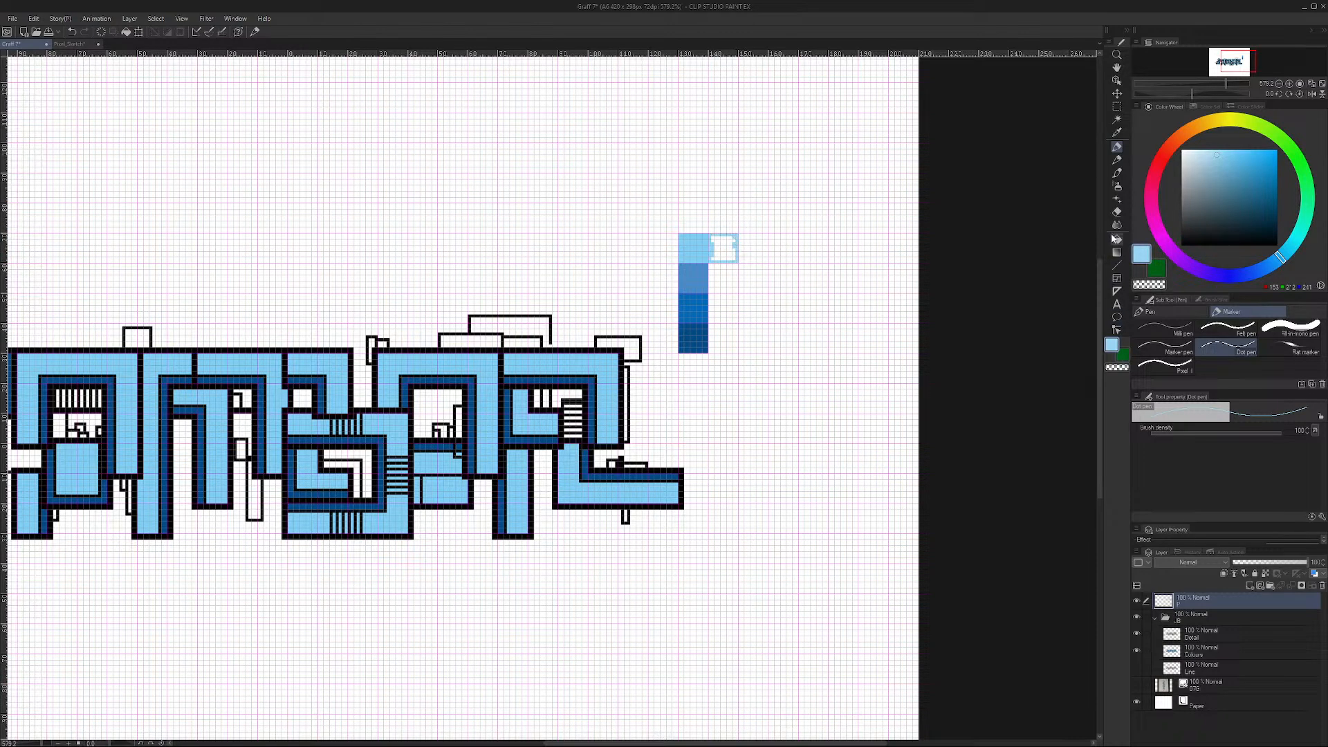
{"action": "left_click", "coordinate": [723, 248]}
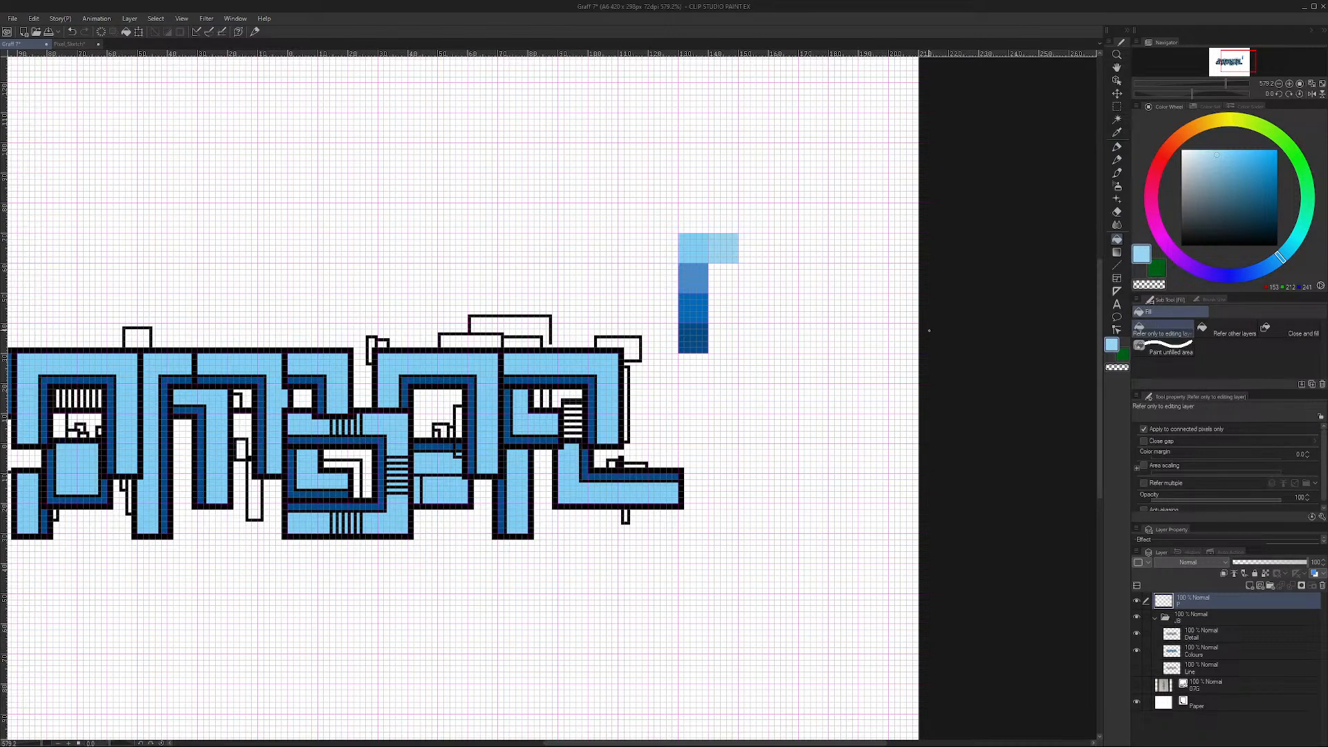
Step: Refill the new swatch with a brighter pale blue, about RGB 160, 224, 253, and compare it with the previous shade
{"action": "key", "text": "ctrl+1"}
{"action": "key", "text": "ctrl+1"}
{"action": "left_click", "coordinate": [1217, 150]}
{"action": "left_click", "coordinate": [716, 253]}
{"action": "key", "text": "ctrl+1"}
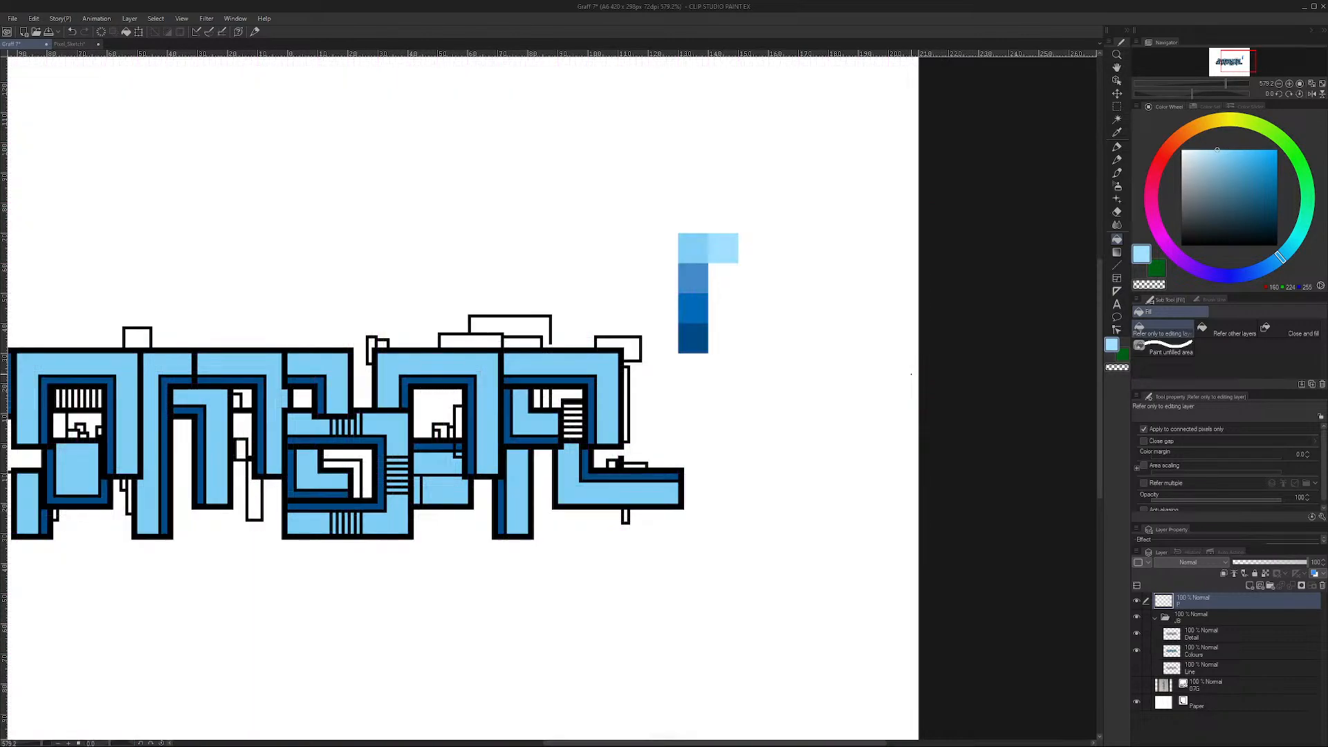
{"action": "key", "text": "ctrl+z"}
{"action": "key", "text": "ctrl+y"}
{"action": "key", "text": "ctrl+1"}
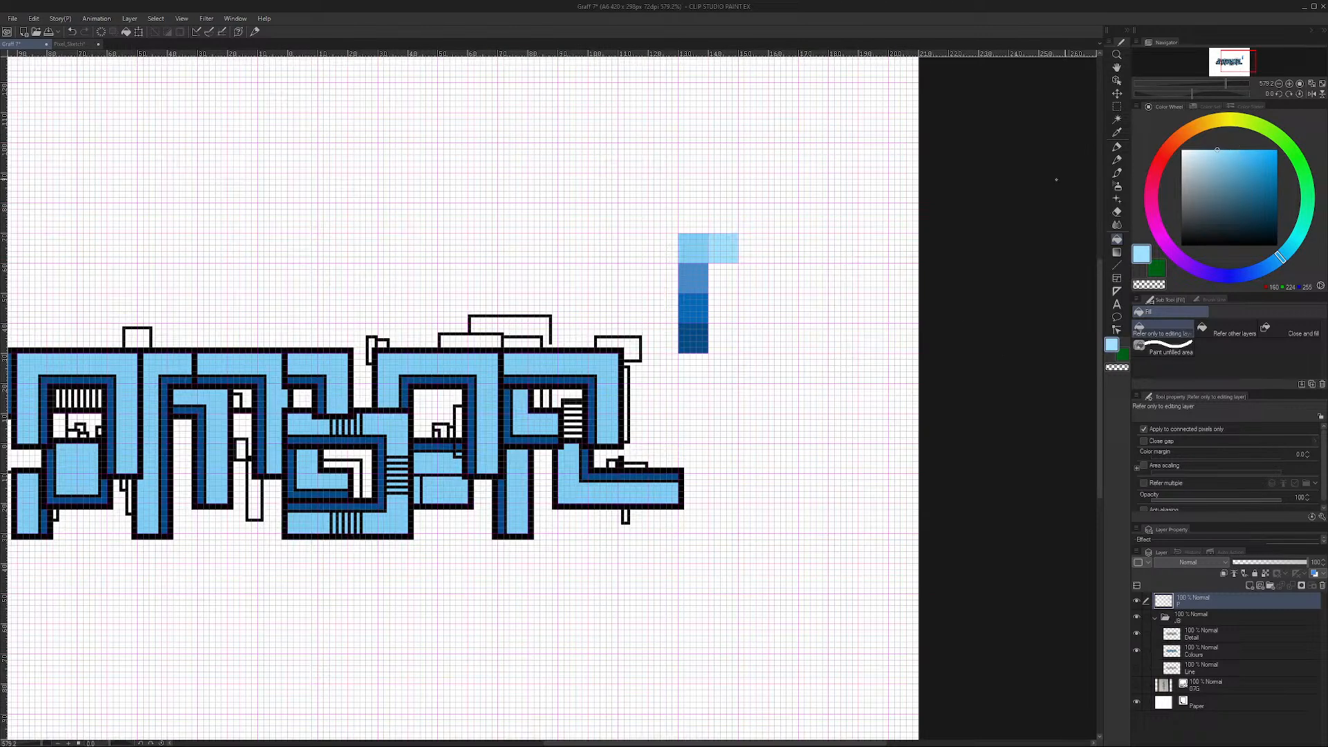
Step: Add a filled square swatch in a more saturated light blue to the left of the original light-blue swatch
{"action": "left_click", "coordinate": [700, 254], "text": "alt"}
{"action": "left_click", "coordinate": [1242, 148]}
{"action": "left_click", "coordinate": [1116, 146]}
{"action": "mouse_move", "coordinate": [675, 260]}
{"action": "left_mouse_down"}
{"action": "mouse_move", "coordinate": [677, 242]}
{"action": "mouse_move", "coordinate": [656, 234]}
{"action": "mouse_move", "coordinate": [652, 260]}
{"action": "mouse_move", "coordinate": [675, 261]}
{"action": "left_mouse_up"}
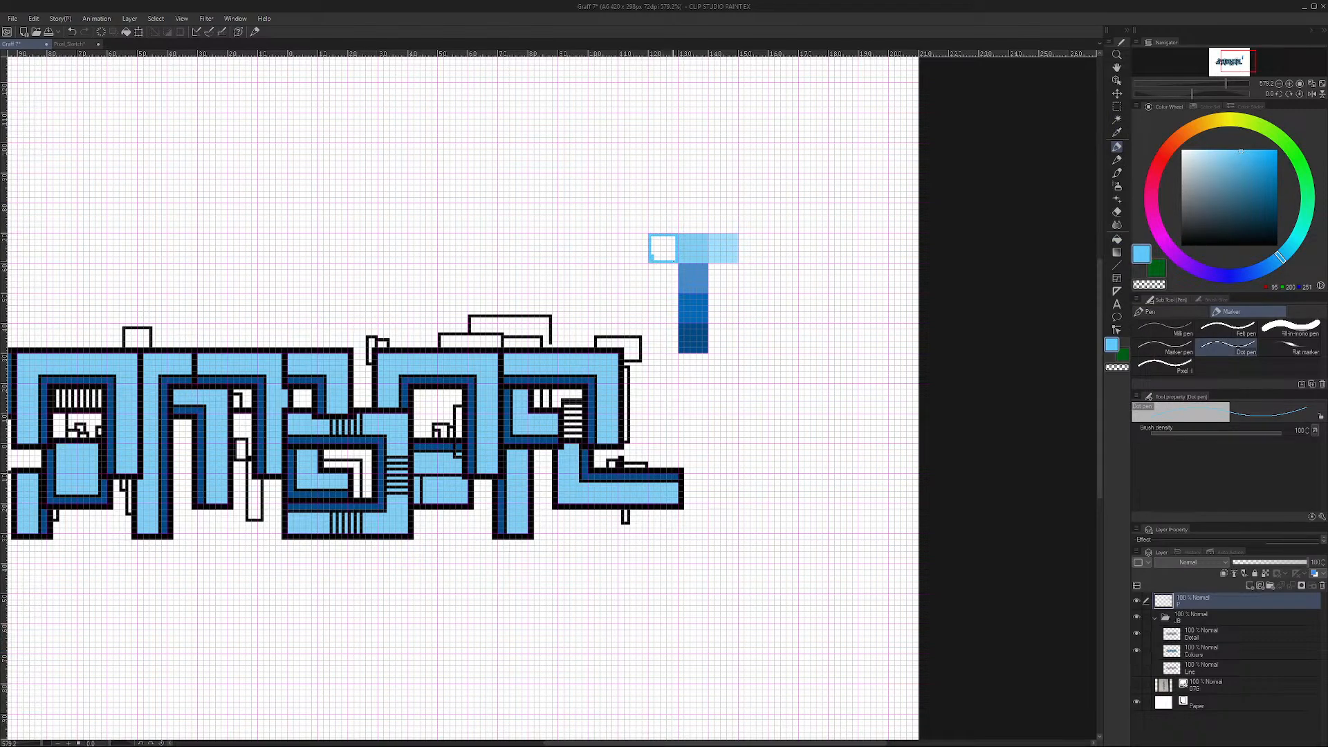
{"action": "left_click", "coordinate": [1116, 238]}
{"action": "left_click", "coordinate": [663, 250]}
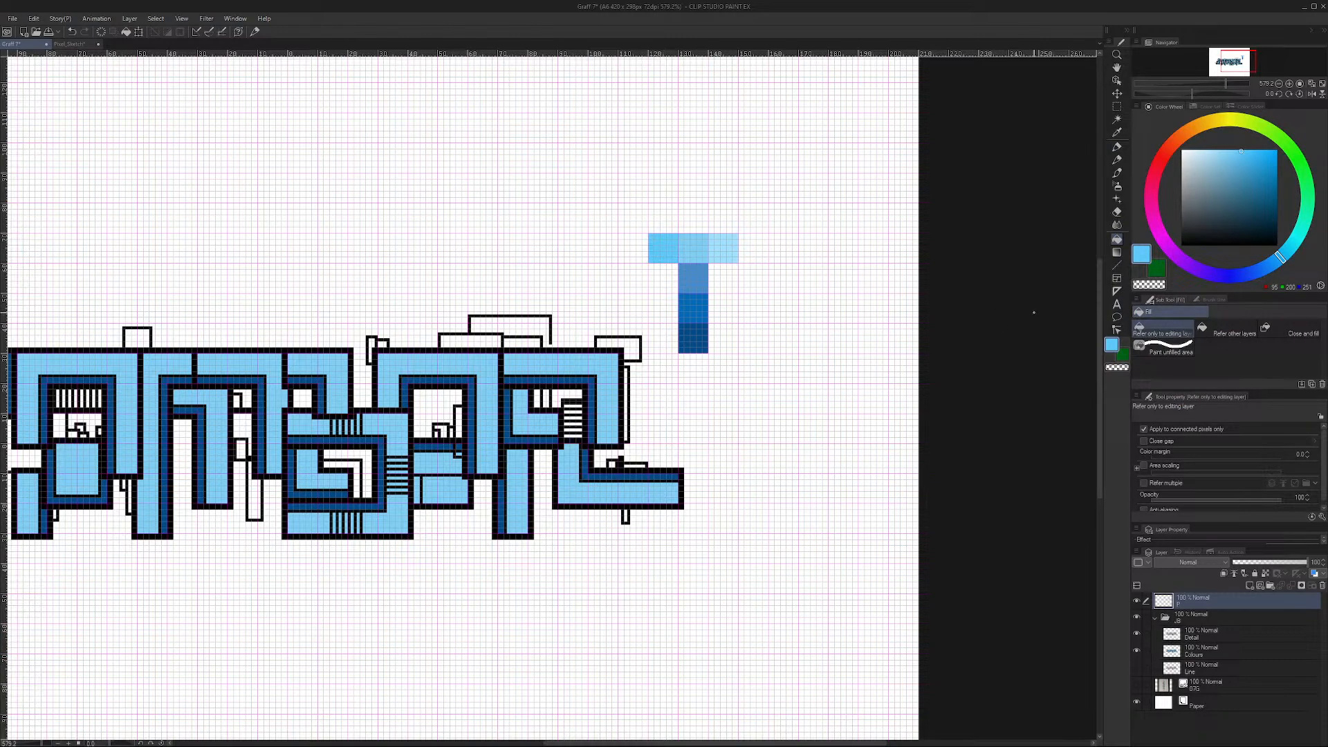
Step: Hide the grid and refill the saturated light-blue swatch with a slightly darker shade
{"action": "key", "text": "ctrl+apostrophe"}
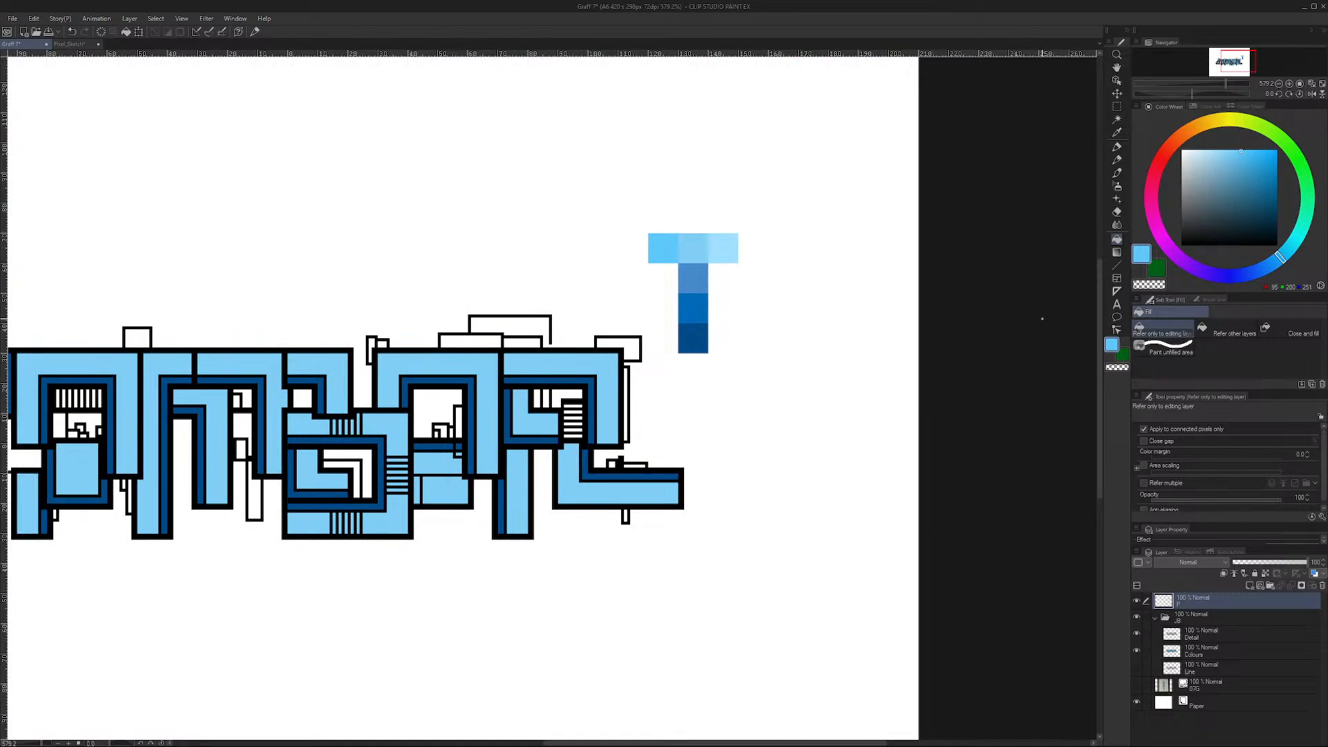
{"action": "left_click", "coordinate": [1242, 157]}
{"action": "left_click", "coordinate": [662, 247]}
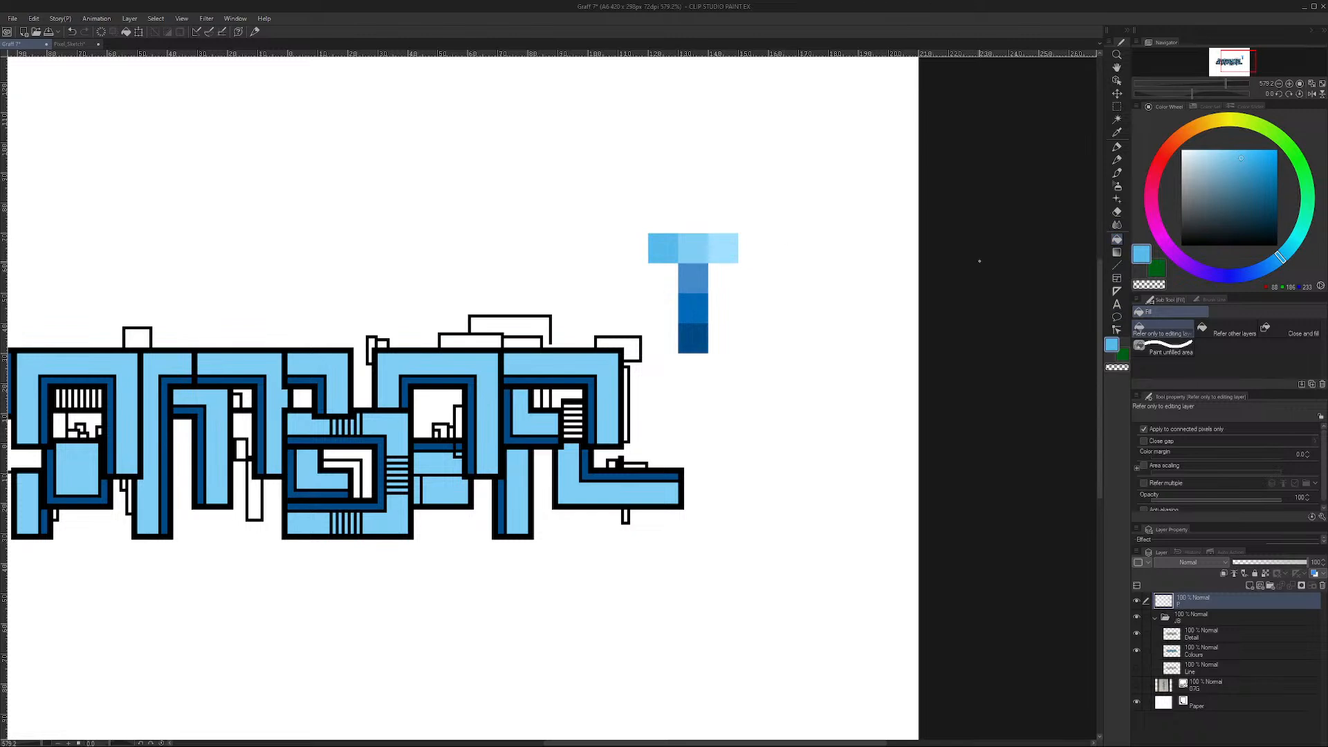
Step: Paint a small test patch with the base, pale and saturated light blues to the left of the palette swatches
{"action": "left_click", "coordinate": [1116, 146]}
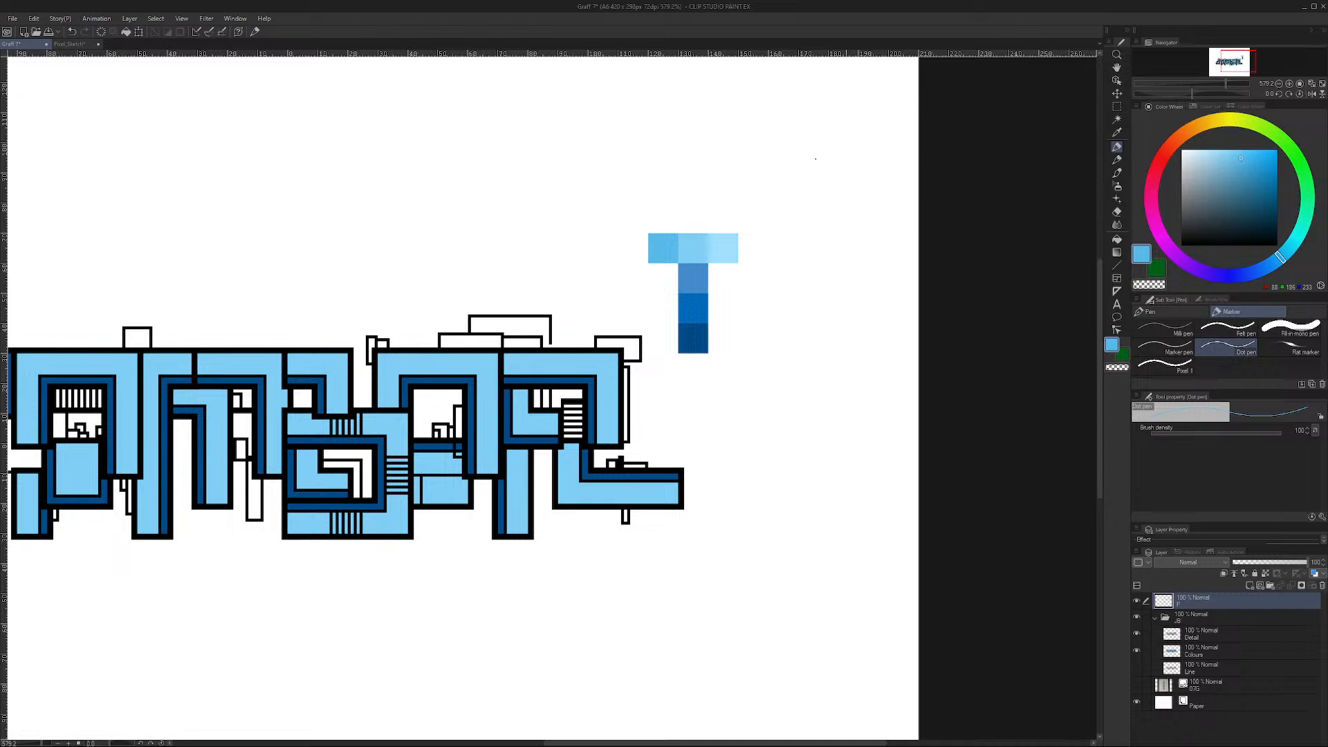
{"action": "left_click", "coordinate": [497, 244]}
{"action": "left_click", "coordinate": [697, 246], "text": "alt"}
{"action": "left_click_drag", "start_coordinate": [543, 242], "coordinate": [547, 246]}
{"action": "left_click", "coordinate": [723, 240], "text": "alt"}
{"action": "left_click", "coordinate": [672, 247], "text": "alt"}
{"action": "left_click_drag", "start_coordinate": [533, 253], "coordinate": [546, 250]}
{"action": "key", "text": "ctrl+z"}
Step: Create a new layer and draw a saturated light-blue line inside the top edge of the arch beside the rightmost letter
{"action": "left_click", "coordinate": [1250, 583]}
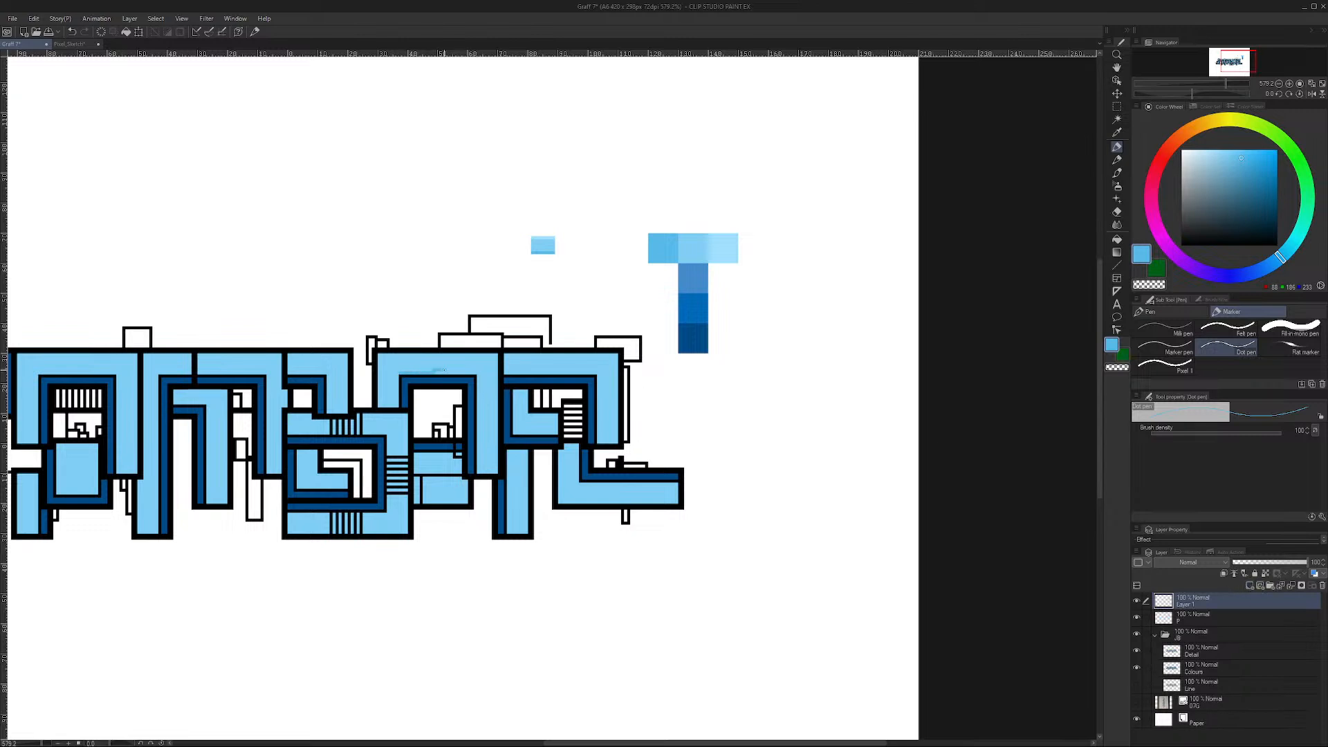
{"action": "key", "text": "ctrl+z"}
{"action": "left_click_drag", "start_coordinate": [408, 373], "coordinate": [448, 373]}
{"action": "left_click", "coordinate": [719, 241], "text": "alt"}
{"action": "left_click", "coordinate": [674, 260], "text": "alt"}
{"action": "left_click_drag", "start_coordinate": [432, 355], "coordinate": [491, 355]}
{"action": "key", "text": "ctrl+z"}
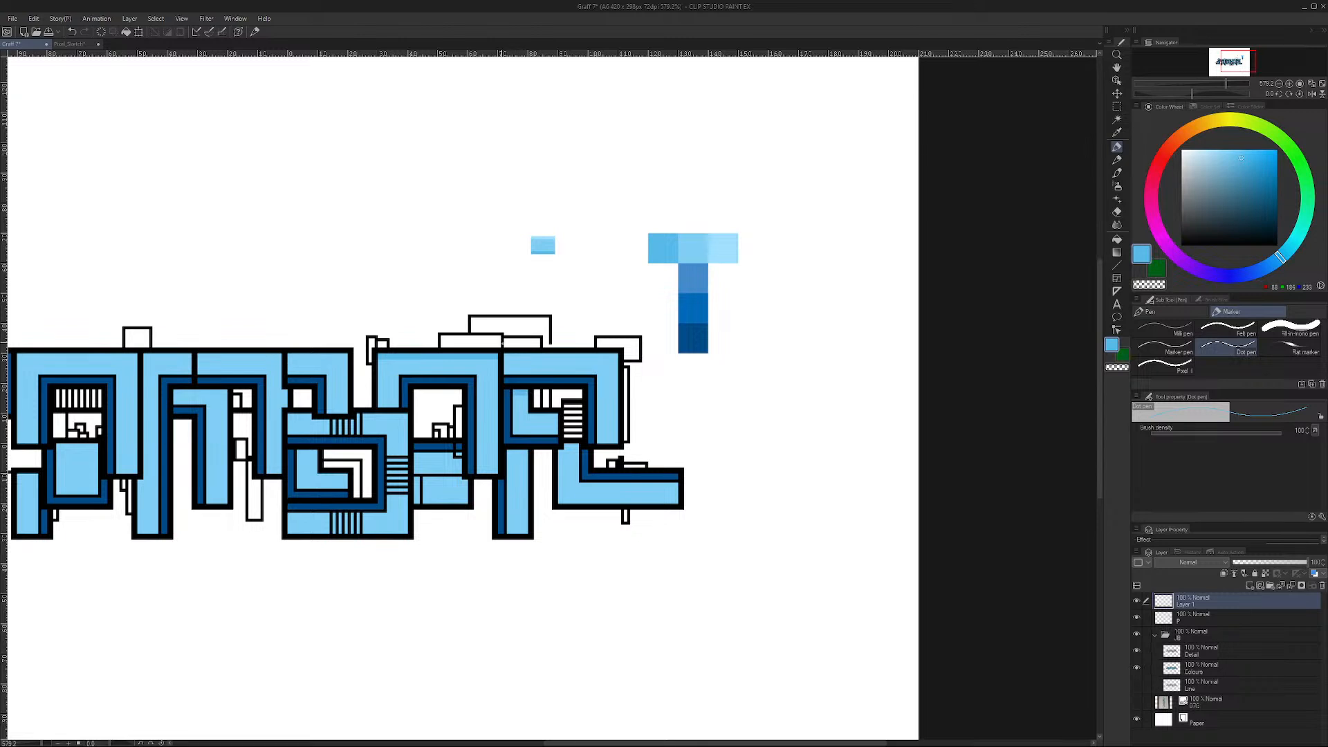
Step: Draw saturated light-blue shade lines along the top edges of the rightmost letter's arch and lower leg
{"action": "left_click_drag", "start_coordinate": [517, 355], "coordinate": [536, 355]}
{"action": "left_click_drag", "start_coordinate": [544, 355], "coordinate": [588, 356]}
{"action": "key", "text": "ctrl+z"}
{"action": "mouse_move", "coordinate": [548, 356]}
{"action": "left_mouse_down"}
{"action": "mouse_move", "coordinate": [616, 358]}
{"action": "mouse_move", "coordinate": [572, 353]}
{"action": "left_mouse_up"}
{"action": "left_click_drag", "start_coordinate": [507, 454], "coordinate": [524, 454]}
Step: Mix a darker medium blue and refill the shade lines on the two rightmost arches and the legs below
{"action": "left_click", "coordinate": [1241, 159]}
{"action": "left_click", "coordinate": [1246, 164]}
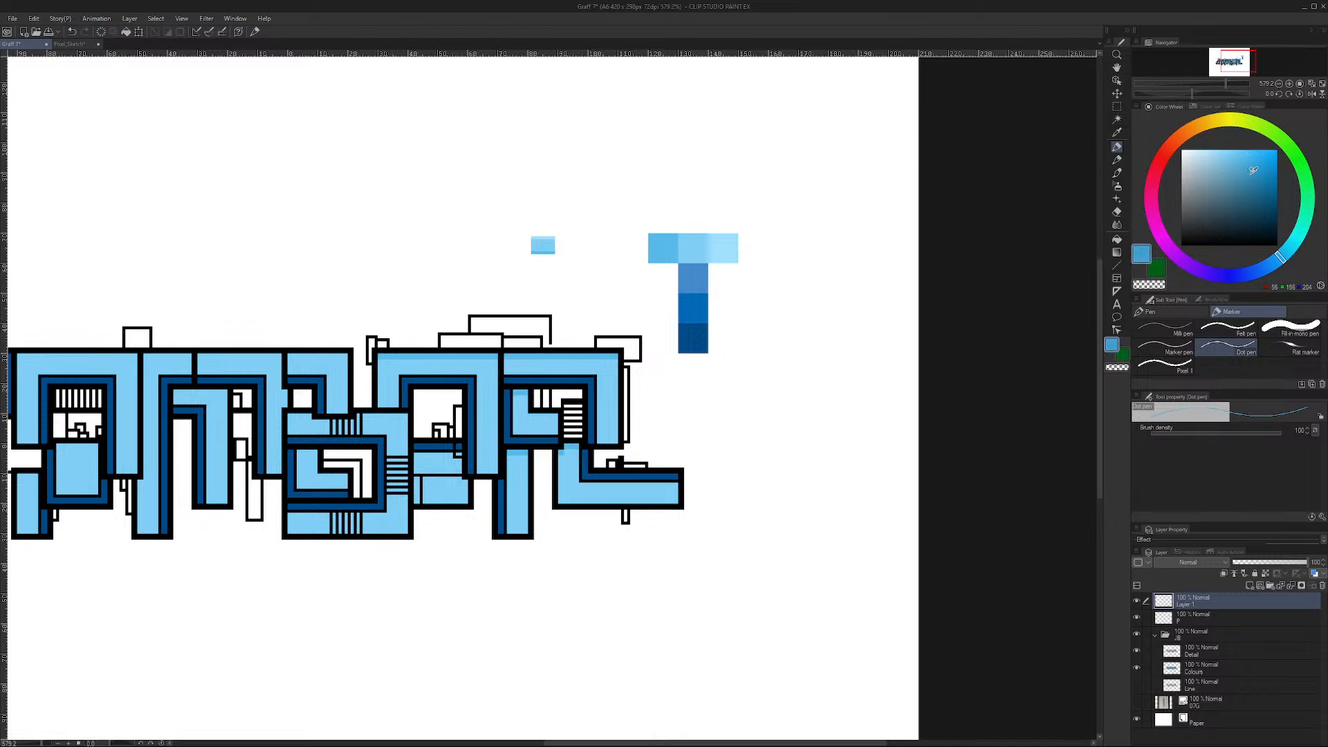
{"action": "left_click", "coordinate": [1116, 212]}
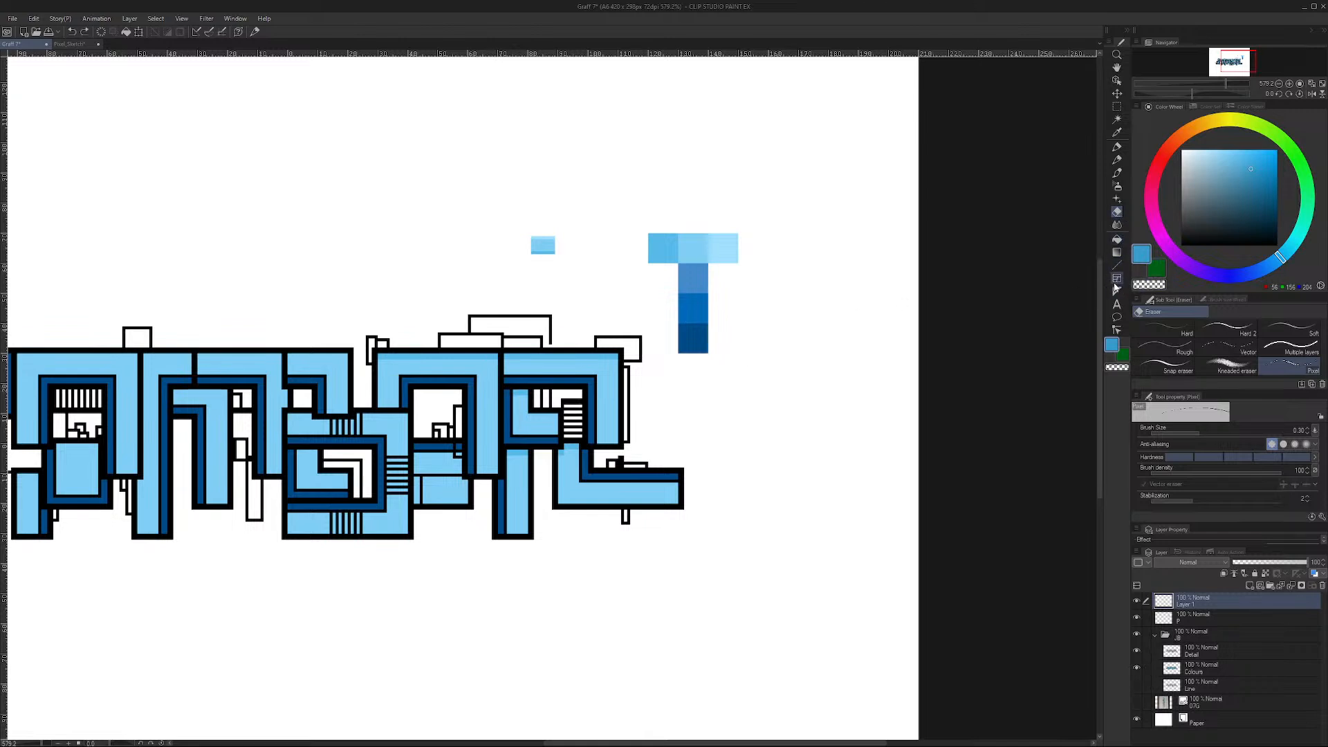
{"action": "left_click", "coordinate": [1116, 239]}
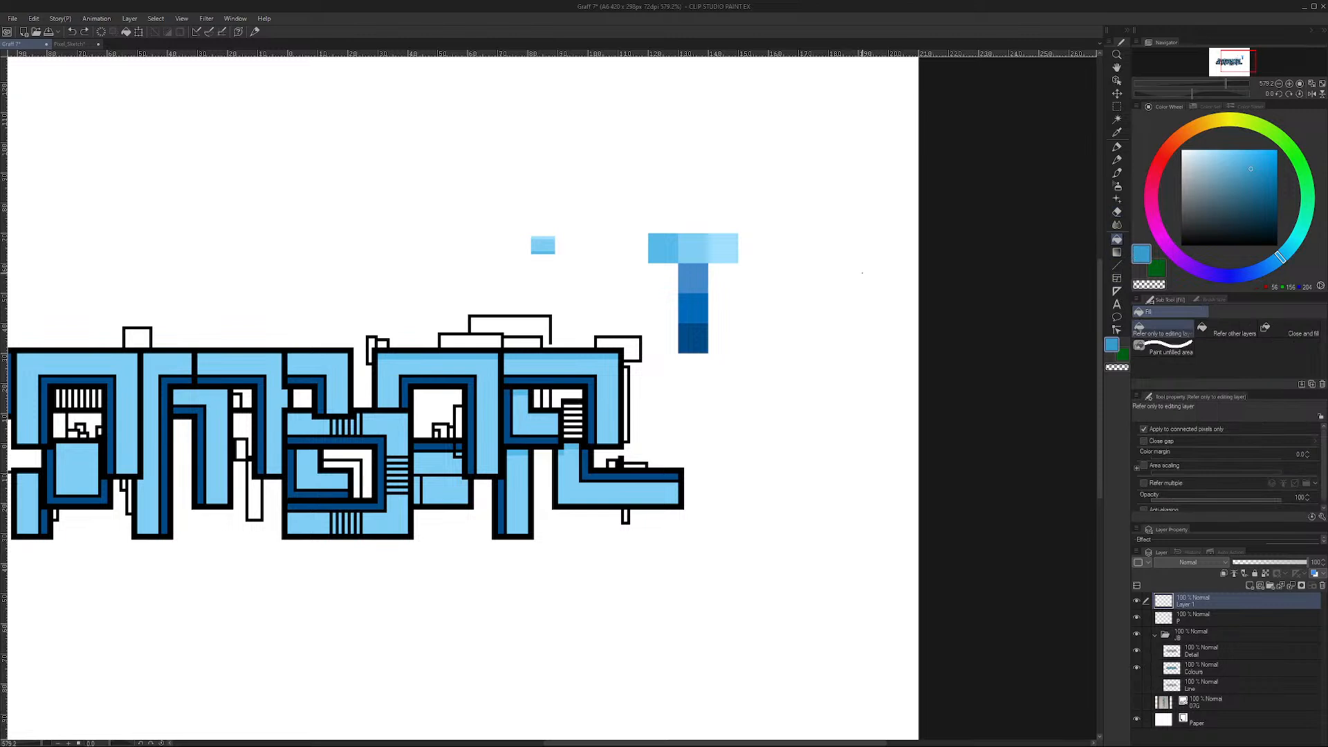
{"action": "left_click", "coordinate": [593, 355]}
{"action": "left_click", "coordinate": [482, 357]}
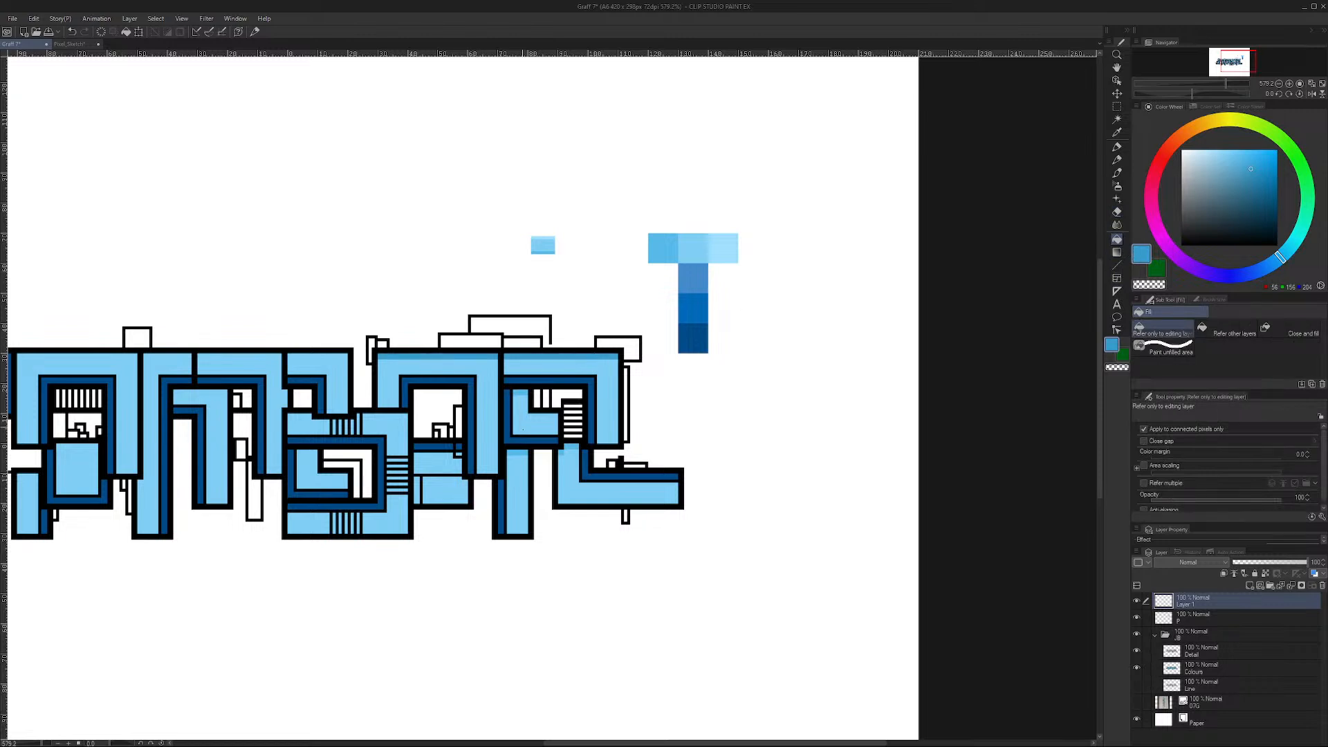
{"action": "left_click", "coordinate": [521, 452]}
{"action": "left_click", "coordinate": [521, 392]}
{"action": "left_click", "coordinate": [571, 447]}
Step: Draw a saturated light-blue line following the middle of the rightmost arch, with a pale-blue highlight line beside it
{"action": "left_click", "coordinate": [720, 244], "text": "alt"}
{"action": "left_click", "coordinate": [663, 248], "text": "alt"}
{"action": "left_click", "coordinate": [1117, 147]}
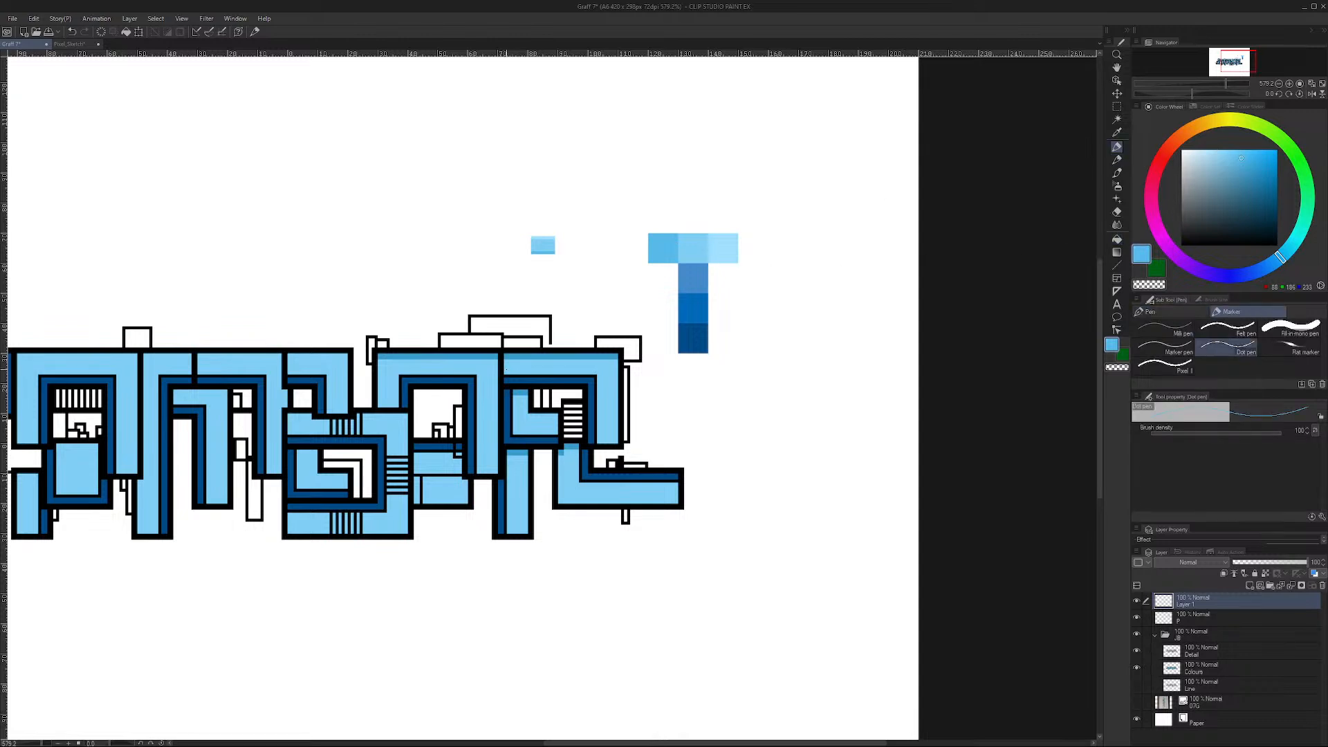
{"action": "left_click_drag", "start_coordinate": [540, 369], "coordinate": [596, 370]}
{"action": "left_click_drag", "start_coordinate": [602, 432], "coordinate": [602, 373]}
{"action": "key", "text": "ctrl+z"}
{"action": "key", "text": "ctrl+z"}
{"action": "left_click", "coordinate": [724, 247], "text": "alt"}
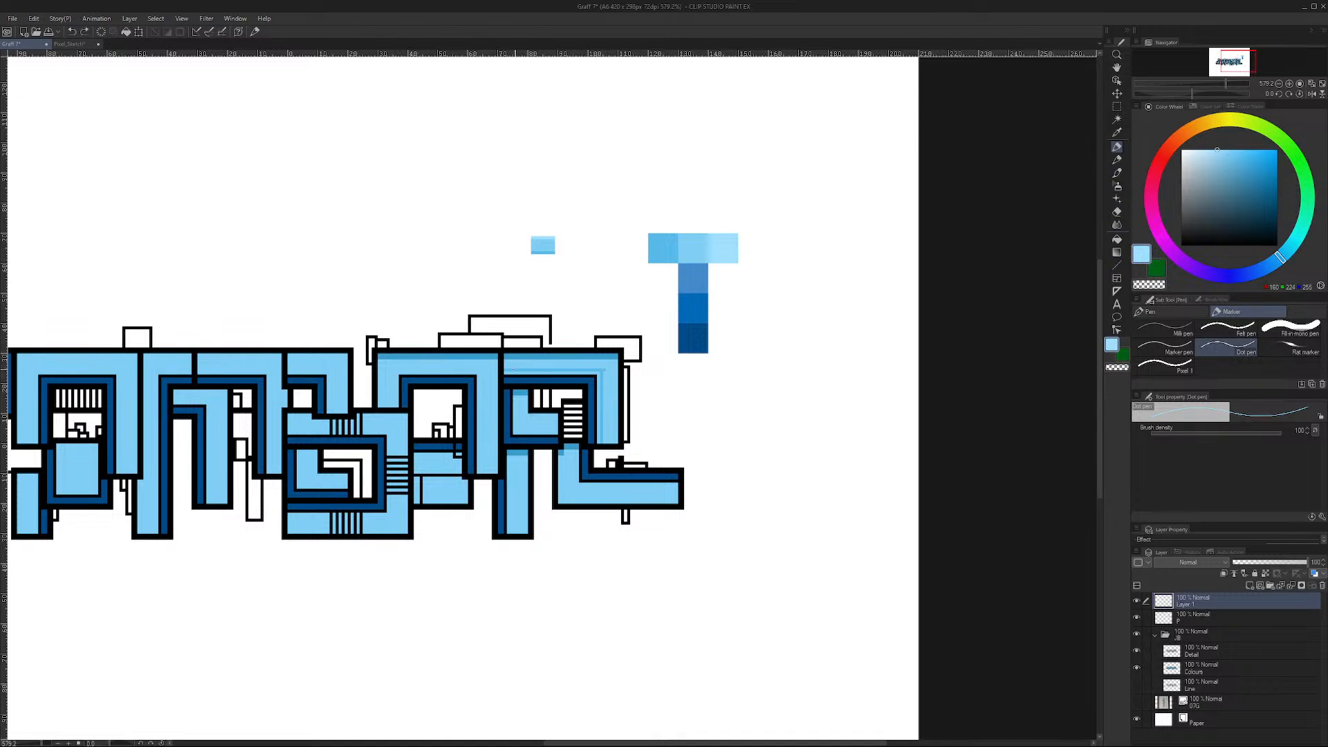
{"action": "left_click_drag", "start_coordinate": [526, 366], "coordinate": [566, 366]}
Step: Switch to the Pixel_Sketch artwork and open Pixel.clip from the Digital folder as a further reference
{"action": "key", "text": "e"}
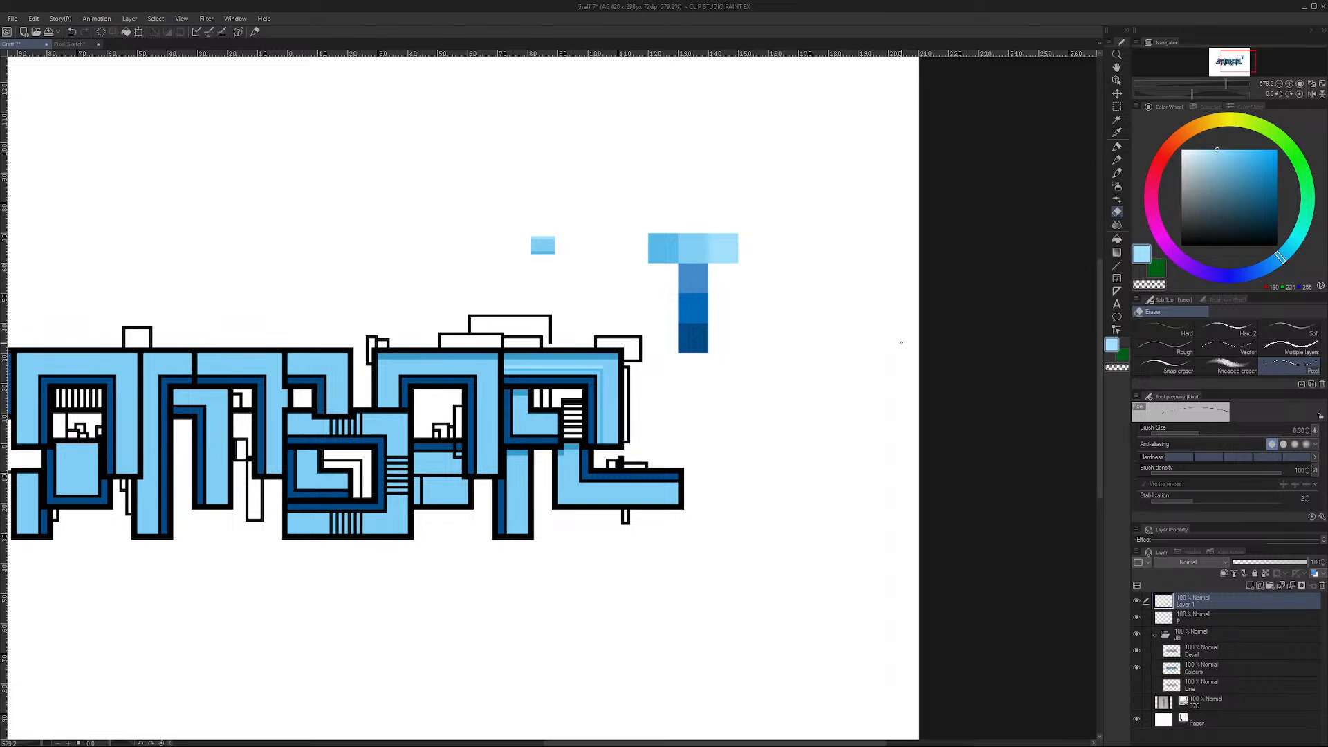
{"action": "left_click", "coordinate": [77, 44]}
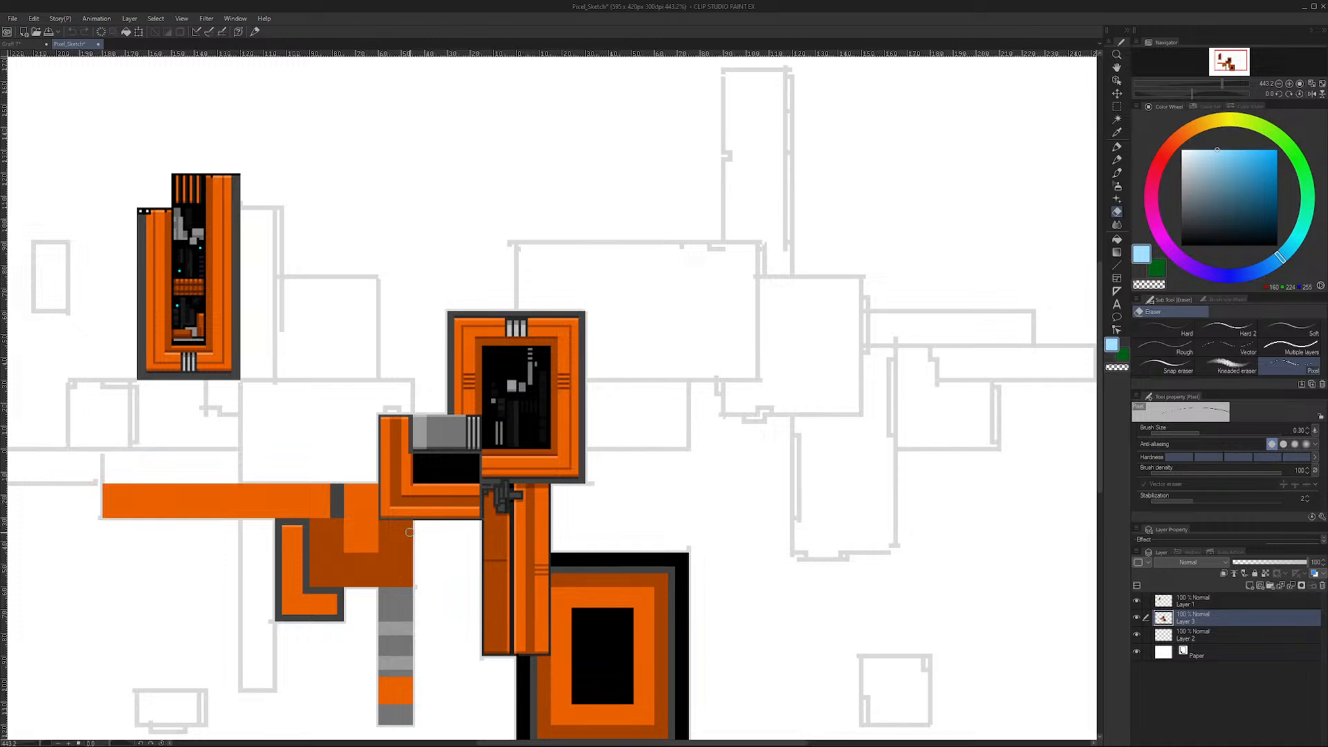
{"action": "left_click", "coordinate": [33, 18]}
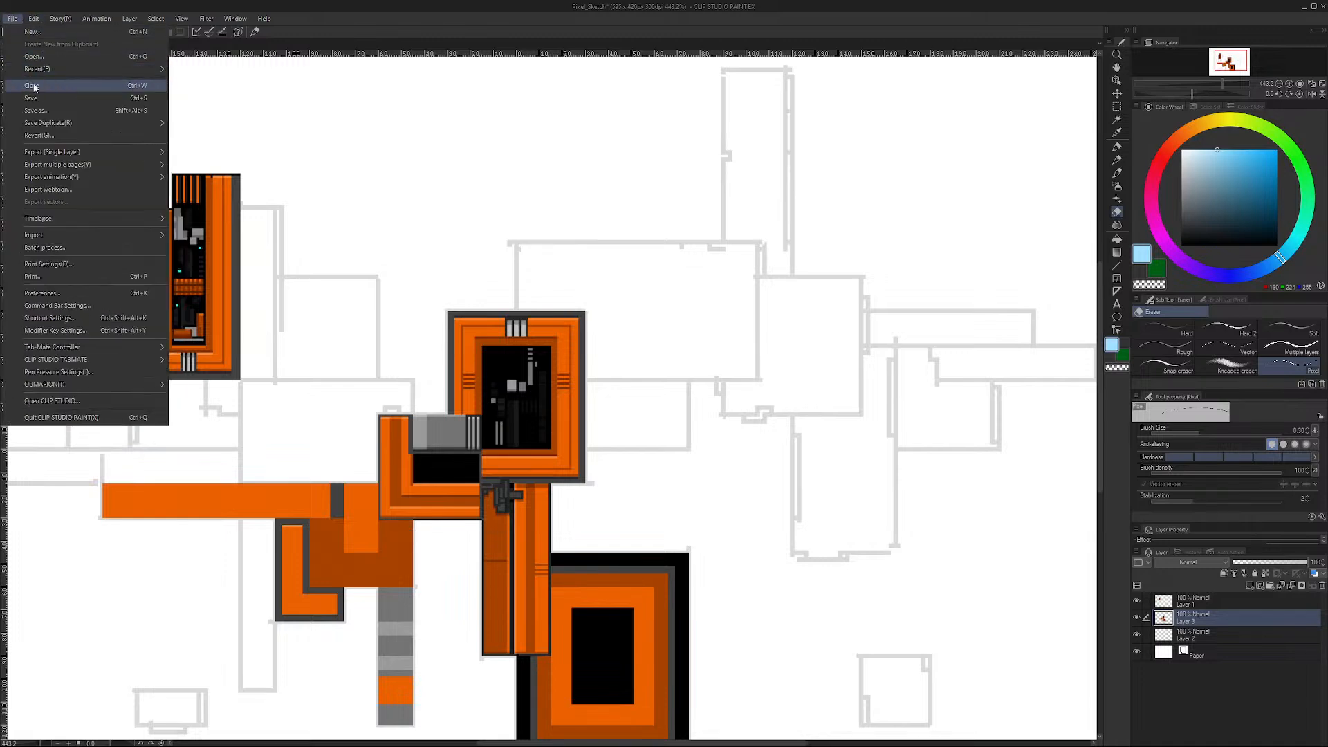
{"action": "left_click", "coordinate": [39, 57]}
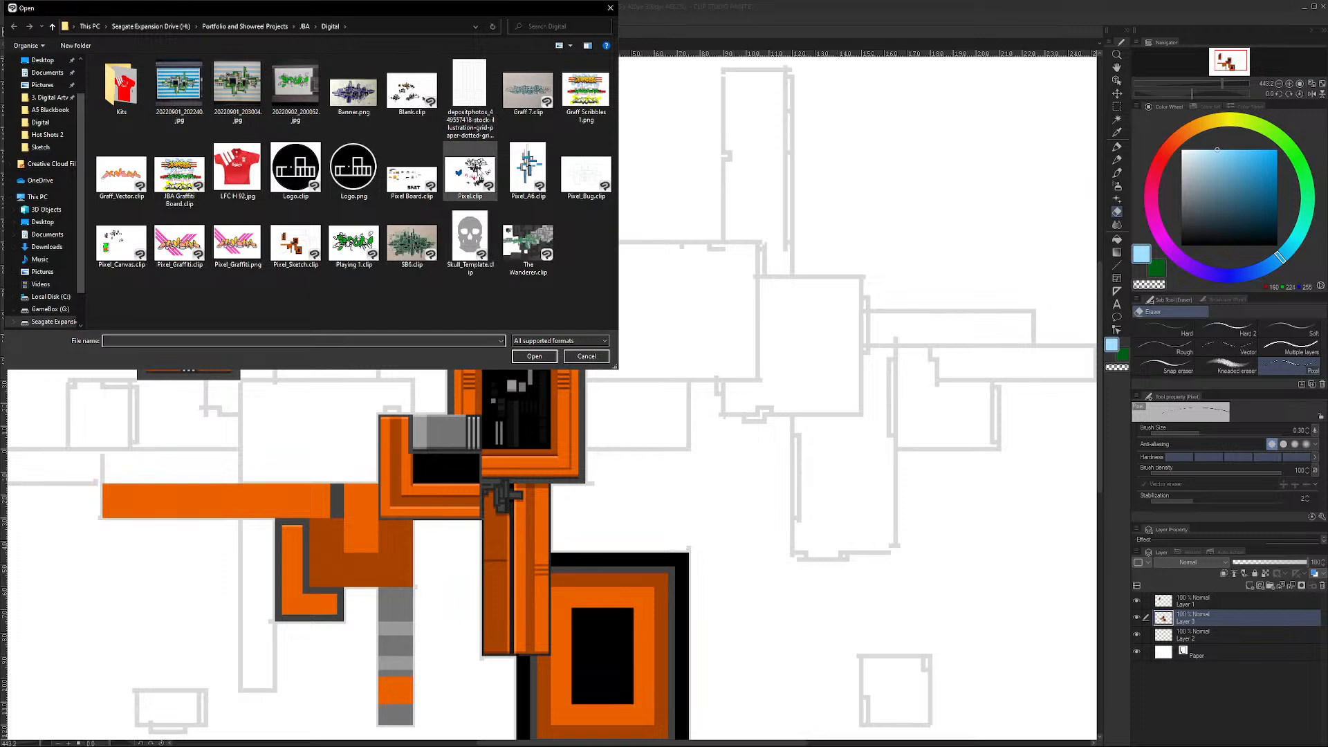
{"action": "left_click", "coordinate": [470, 172]}
{"action": "left_click", "coordinate": [535, 356]}
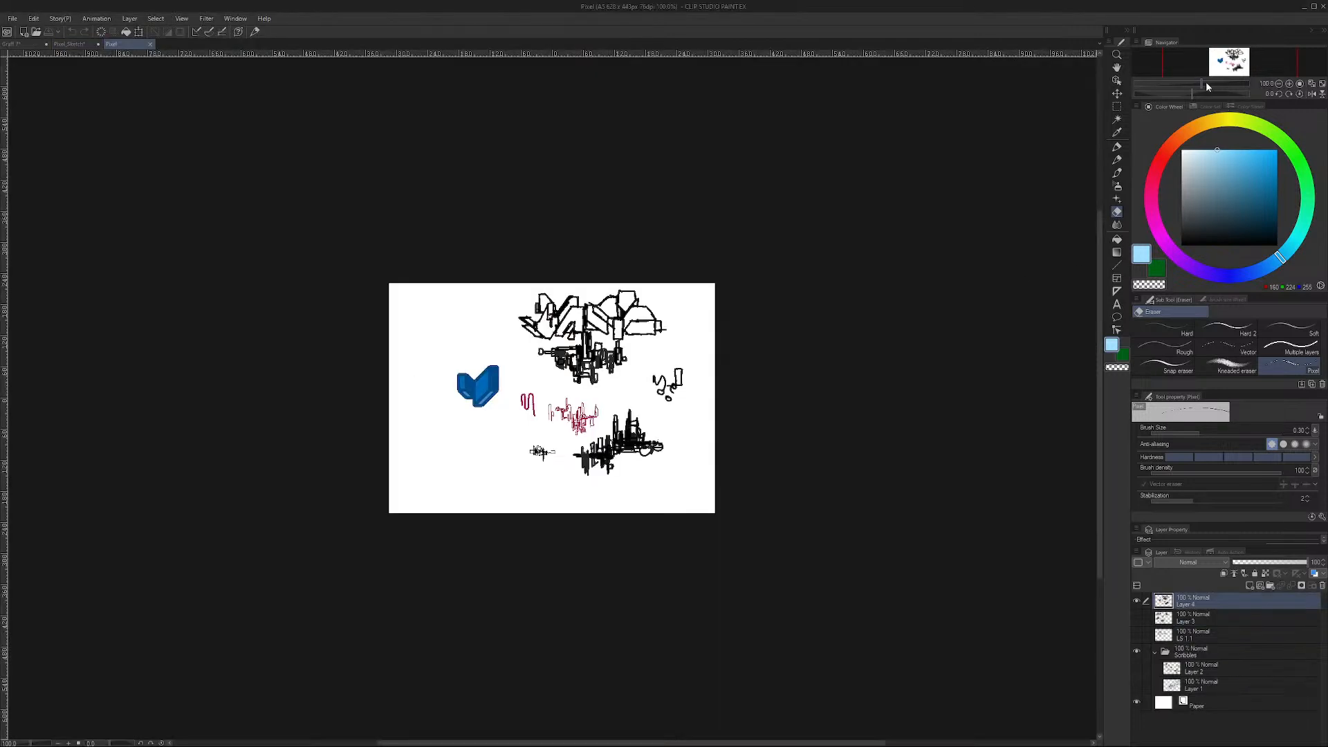
Step: Hide Layer 4 and show Layer 3 in Pixel, and examine the shading of the green, multicoloured and blue pieces
{"action": "left_click_drag", "start_coordinate": [1206, 81], "coordinate": [1213, 81]}
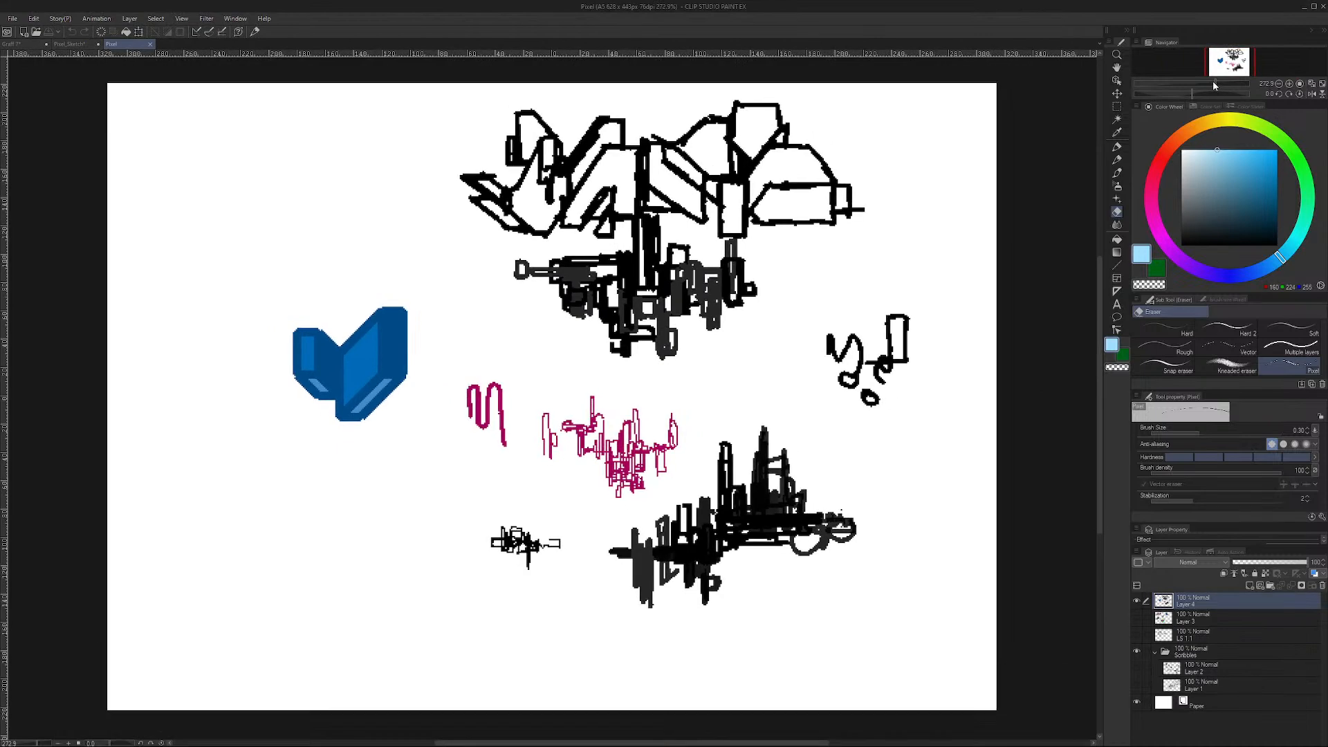
{"action": "left_click", "coordinate": [1137, 602]}
{"action": "left_click", "coordinate": [1137, 617]}
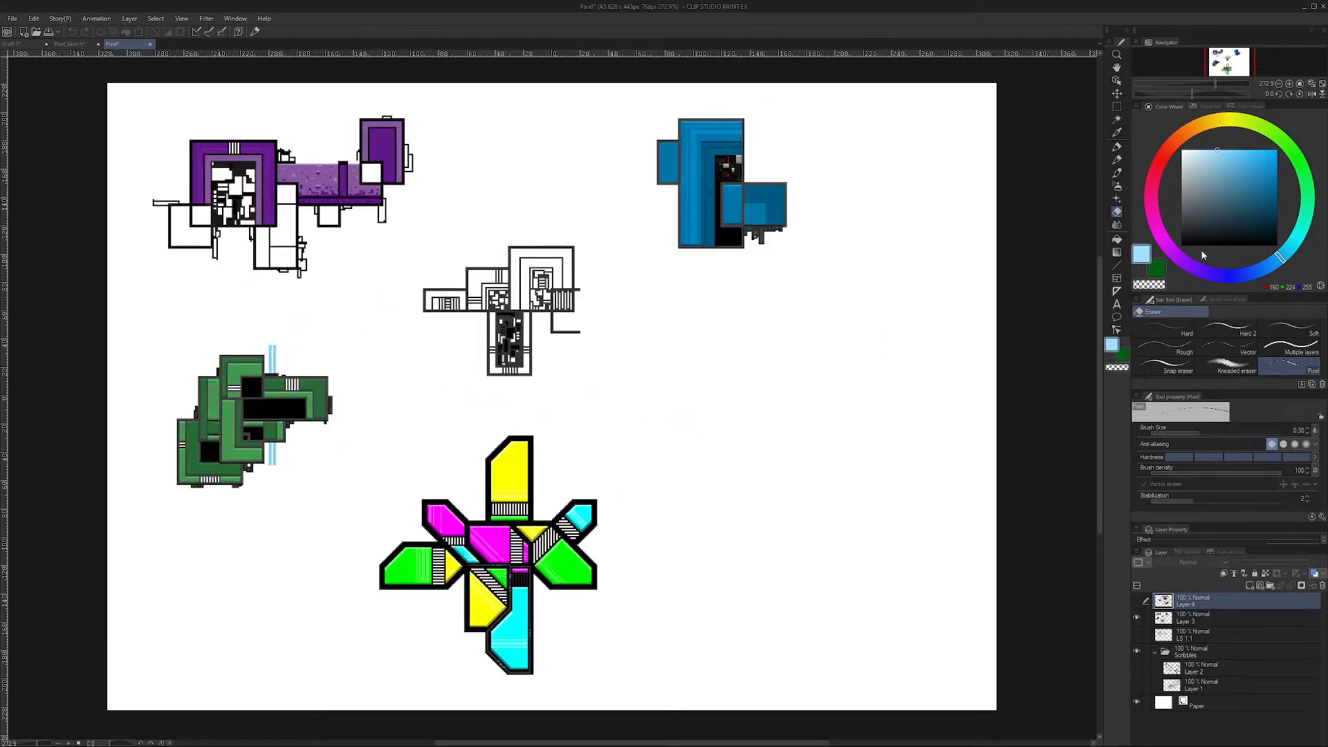
{"action": "left_click_drag", "start_coordinate": [1218, 60], "coordinate": [1223, 81]}
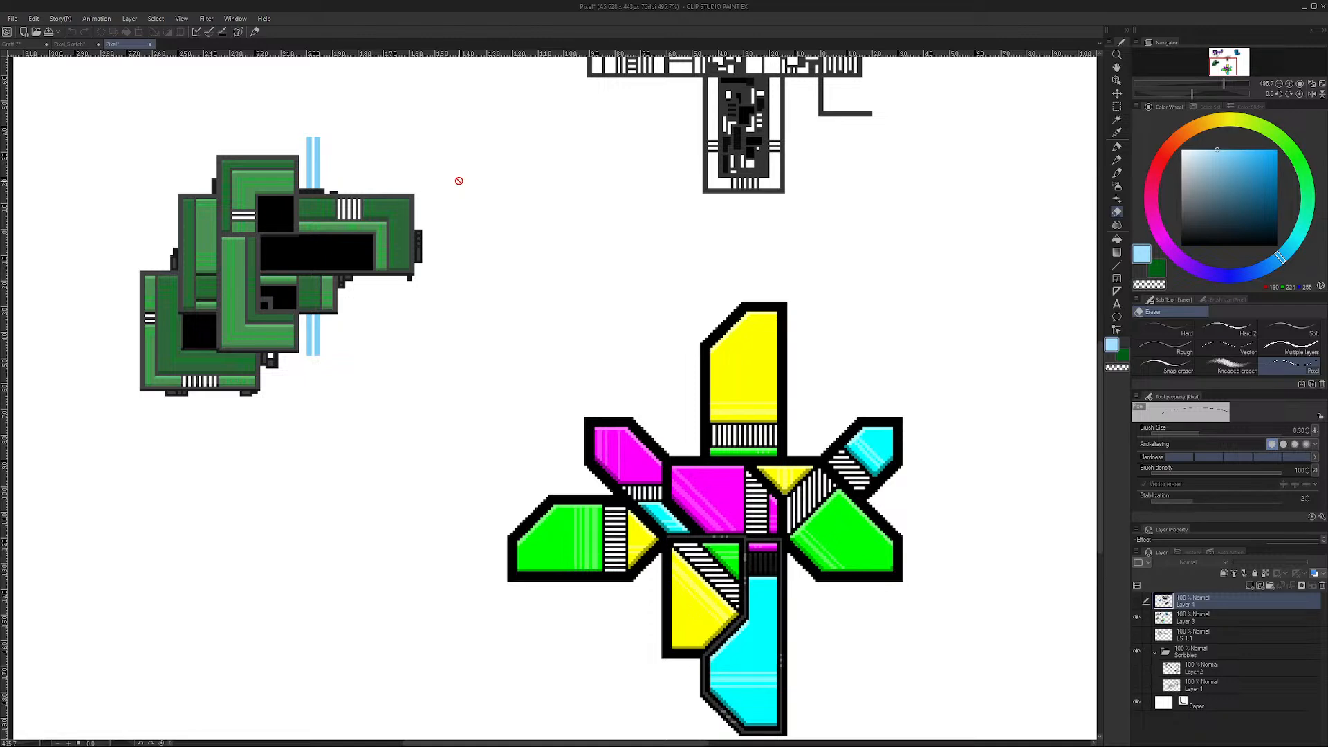
{"action": "mouse_move", "coordinate": [1221, 66]}
{"action": "left_mouse_down"}
{"action": "mouse_move", "coordinate": [1216, 52]}
{"action": "mouse_move", "coordinate": [1232, 56]}
{"action": "left_mouse_up"}
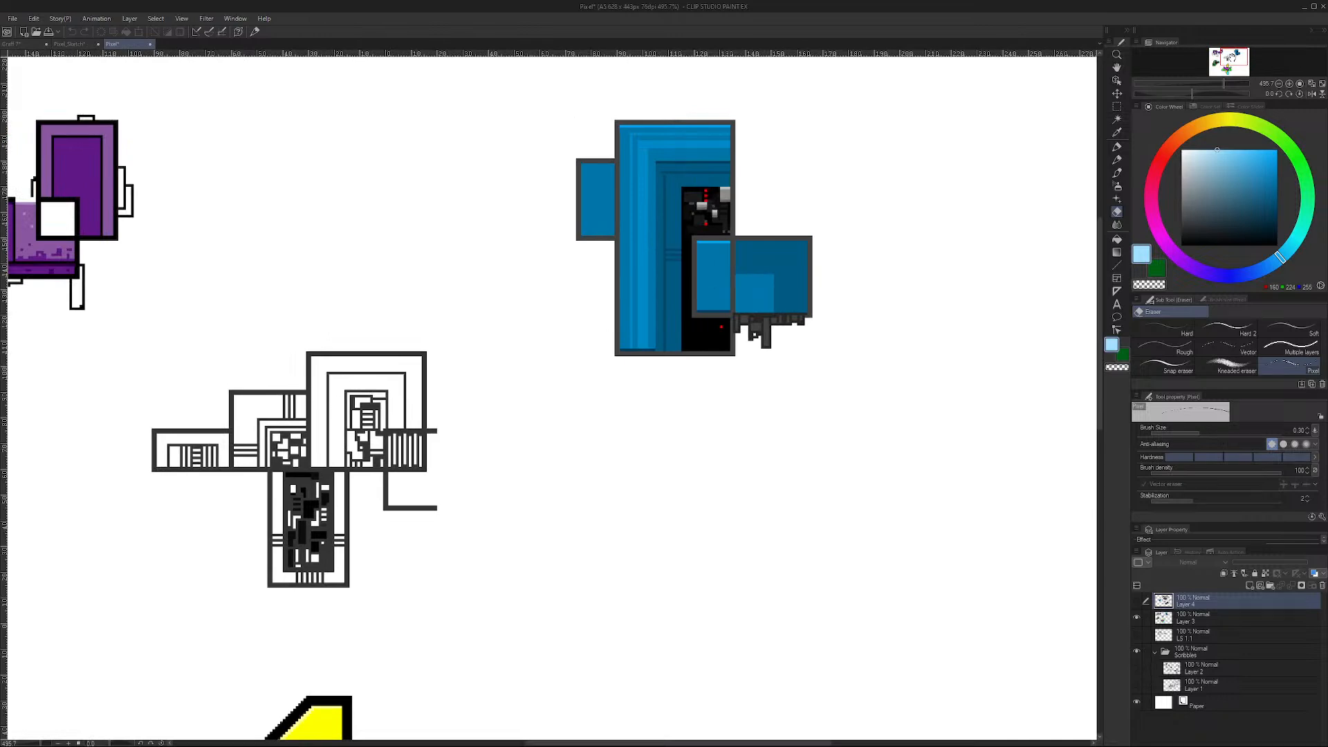
Step: Return to the graffiti lettering by way of Pixel_Sketch, hide the test shading layer and make the Detail layer active
{"action": "left_click", "coordinate": [73, 44]}
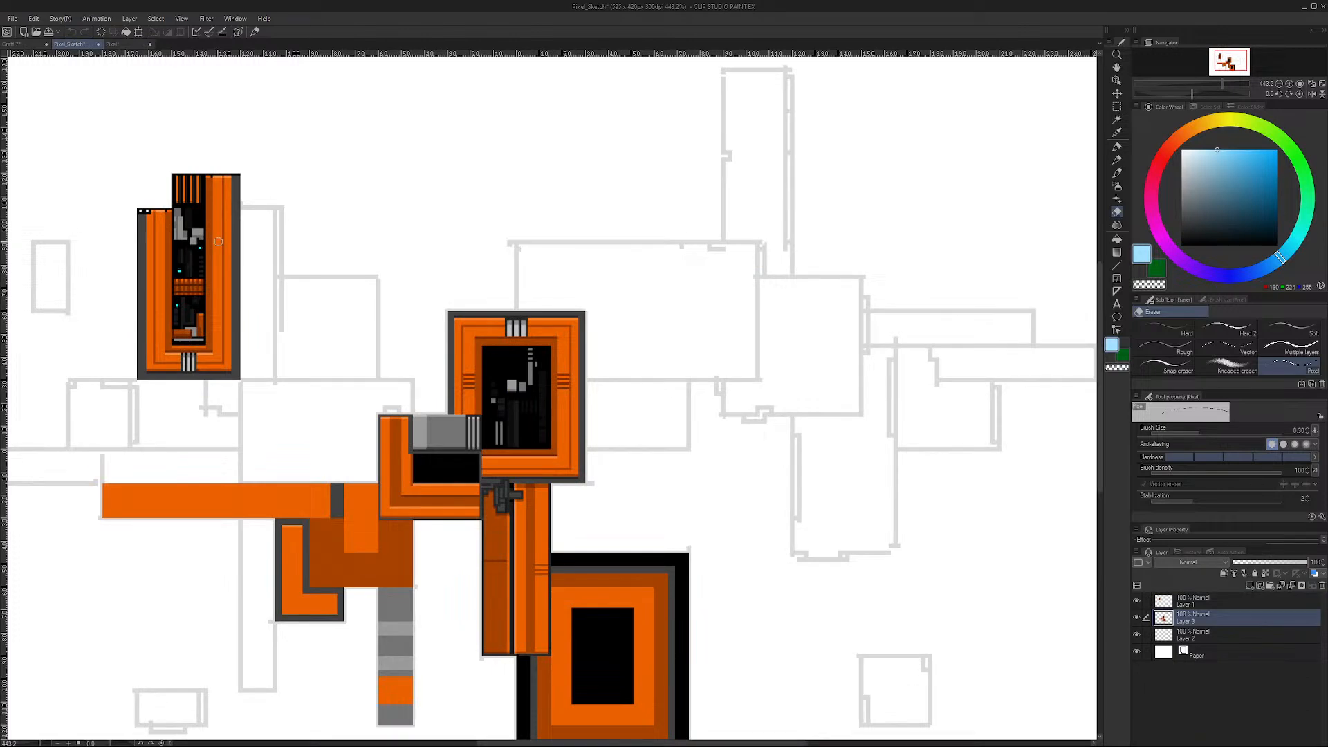
{"action": "left_click", "coordinate": [28, 43]}
{"action": "left_click_drag", "start_coordinate": [1237, 61], "coordinate": [1233, 63]}
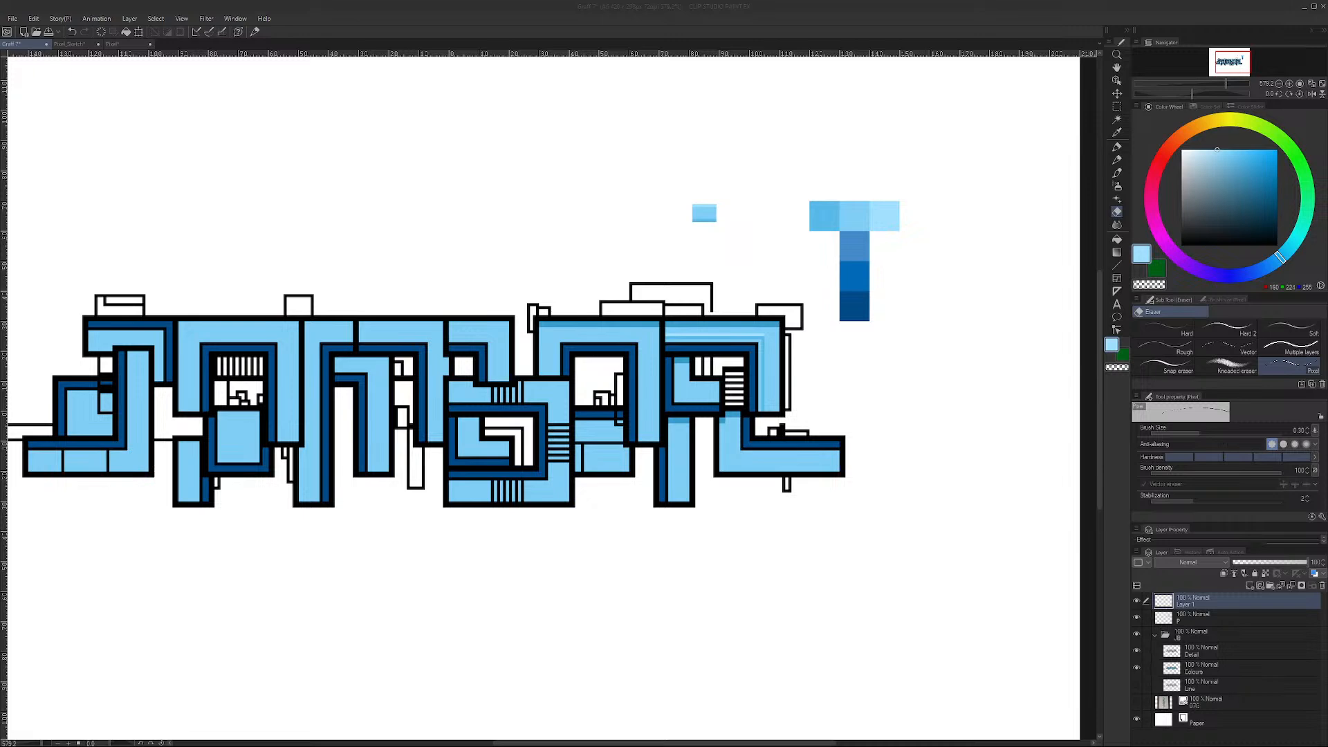
{"action": "left_click", "coordinate": [1136, 600]}
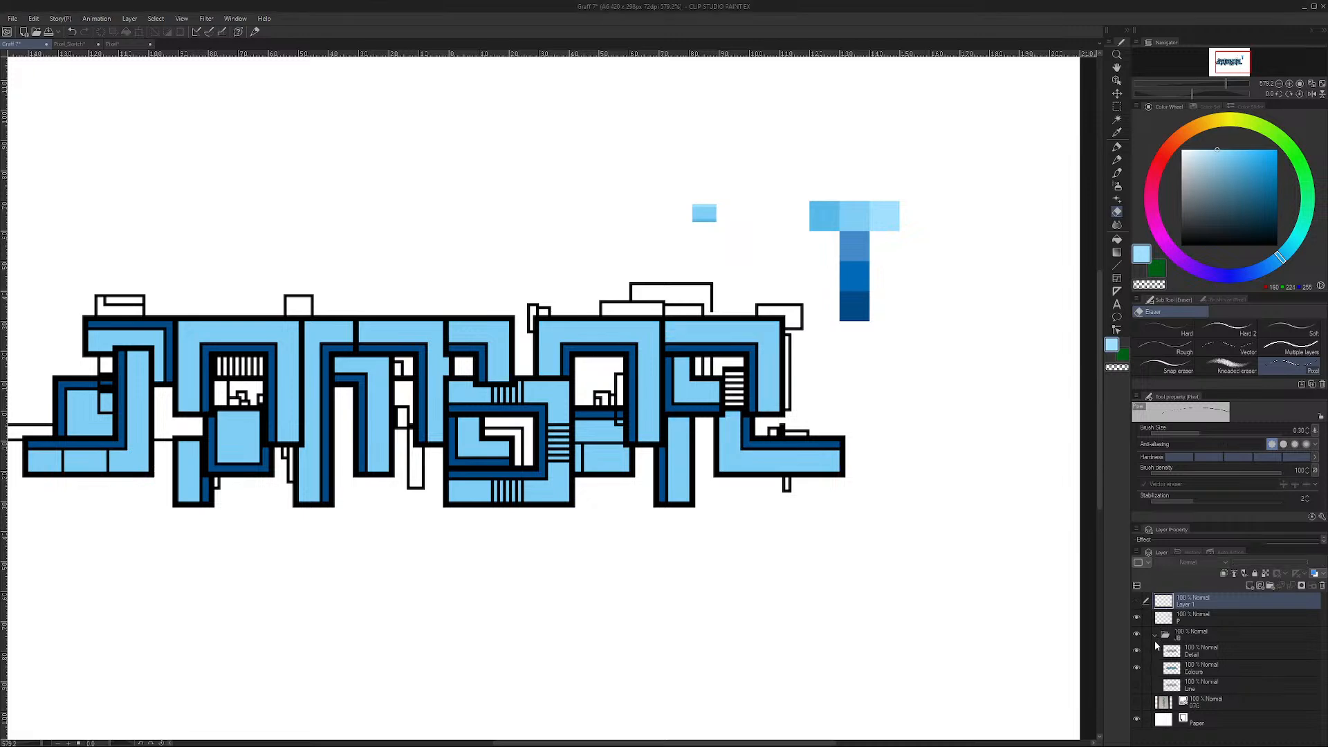
{"action": "left_click", "coordinate": [1208, 652]}
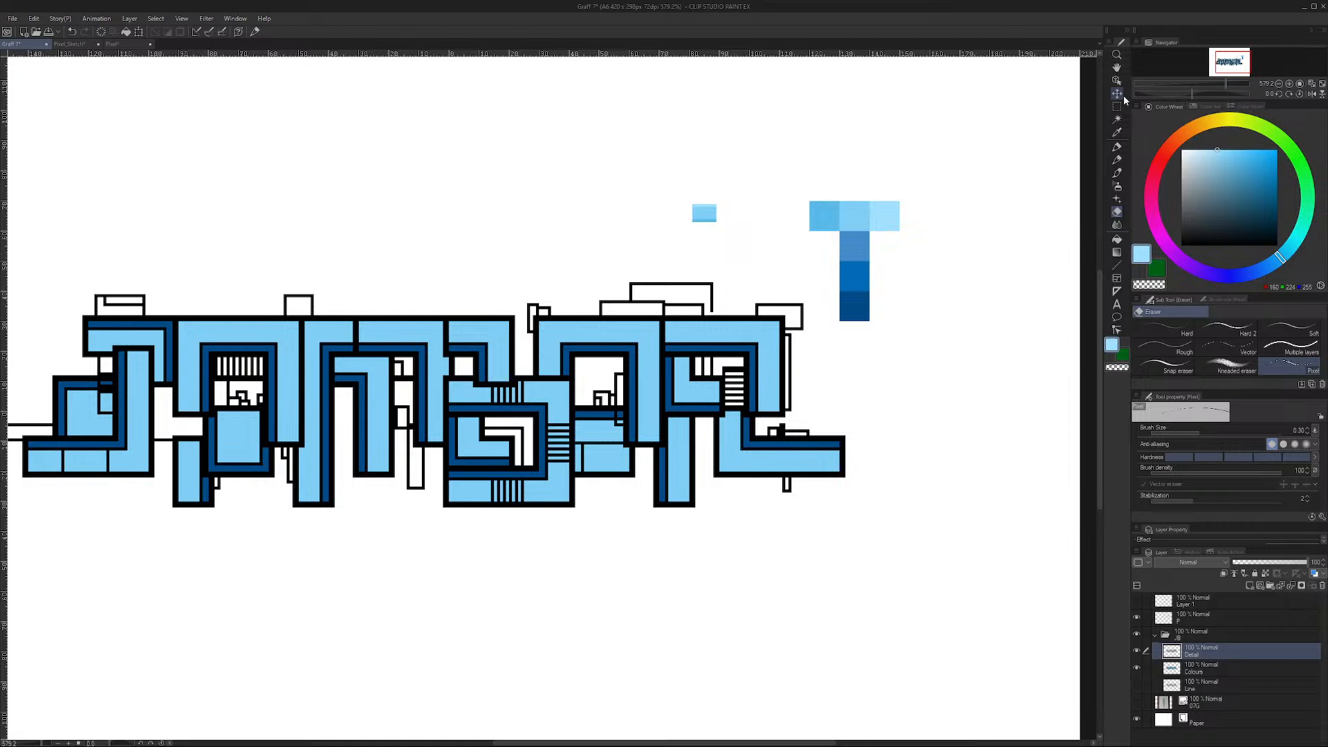
Step: Compare the lettering with the detailing of the orange pieces in Pixel_Sketch
{"action": "left_click", "coordinate": [69, 43]}
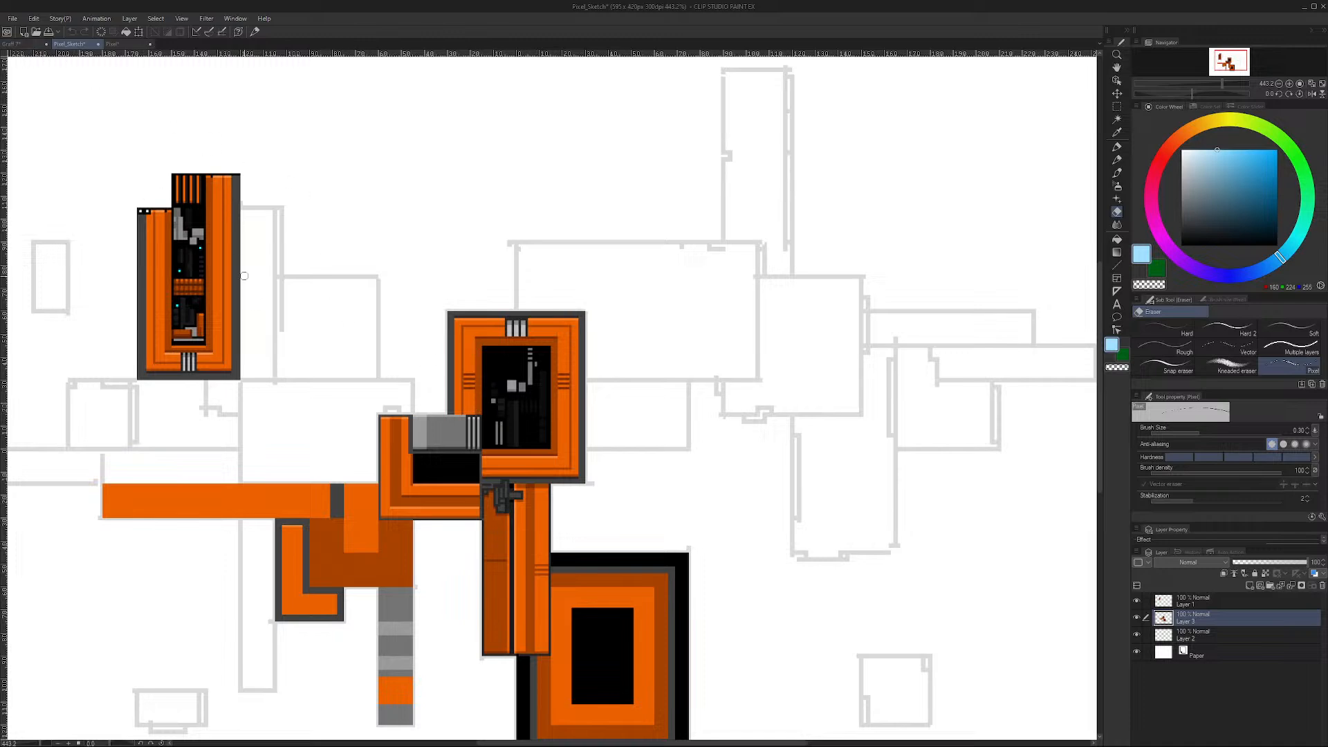
{"action": "left_click", "coordinate": [17, 43]}
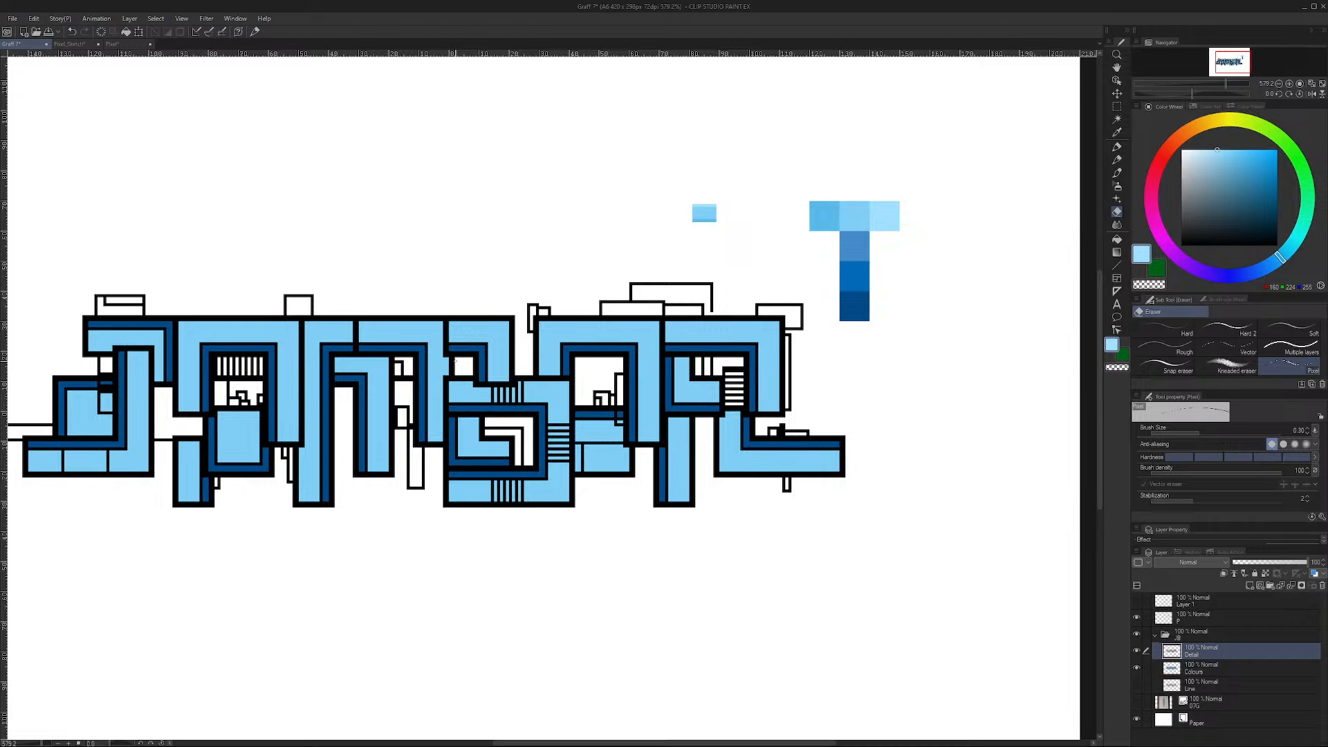
{"action": "left_click", "coordinate": [69, 43]}
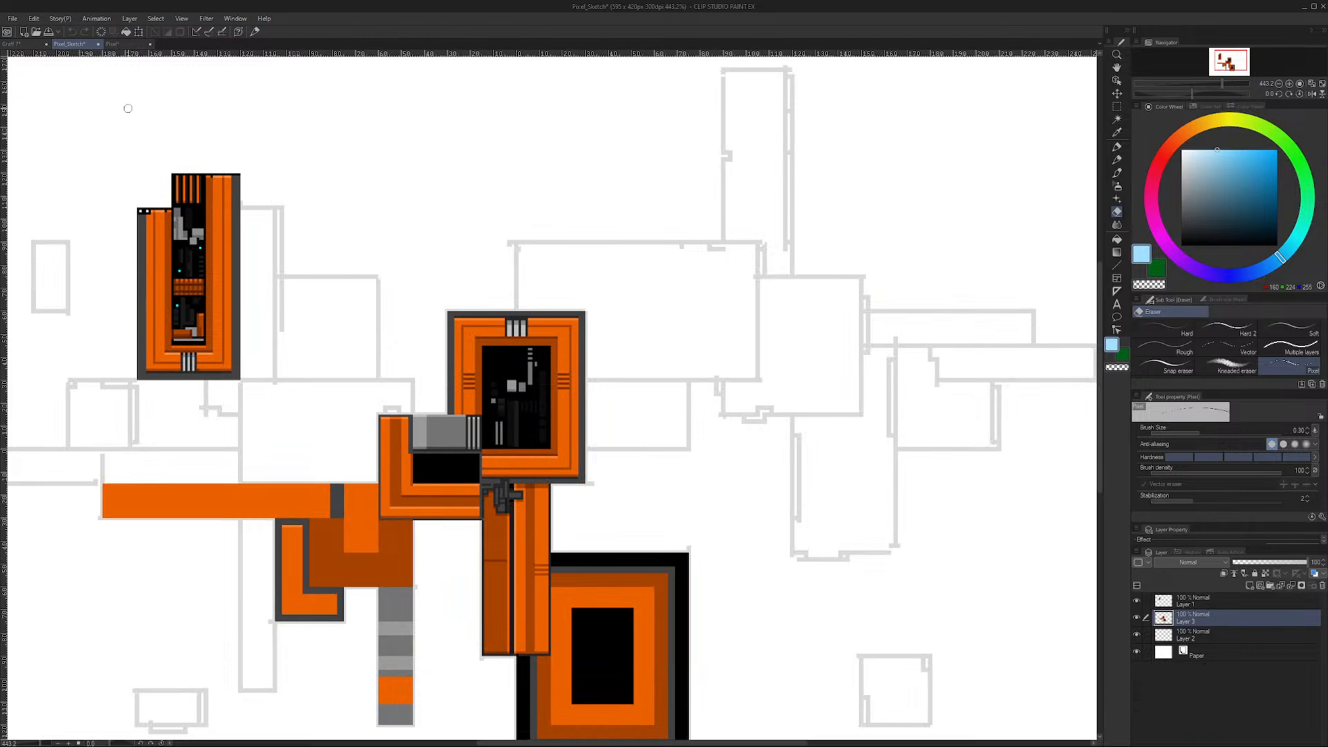
{"action": "left_click", "coordinate": [17, 44]}
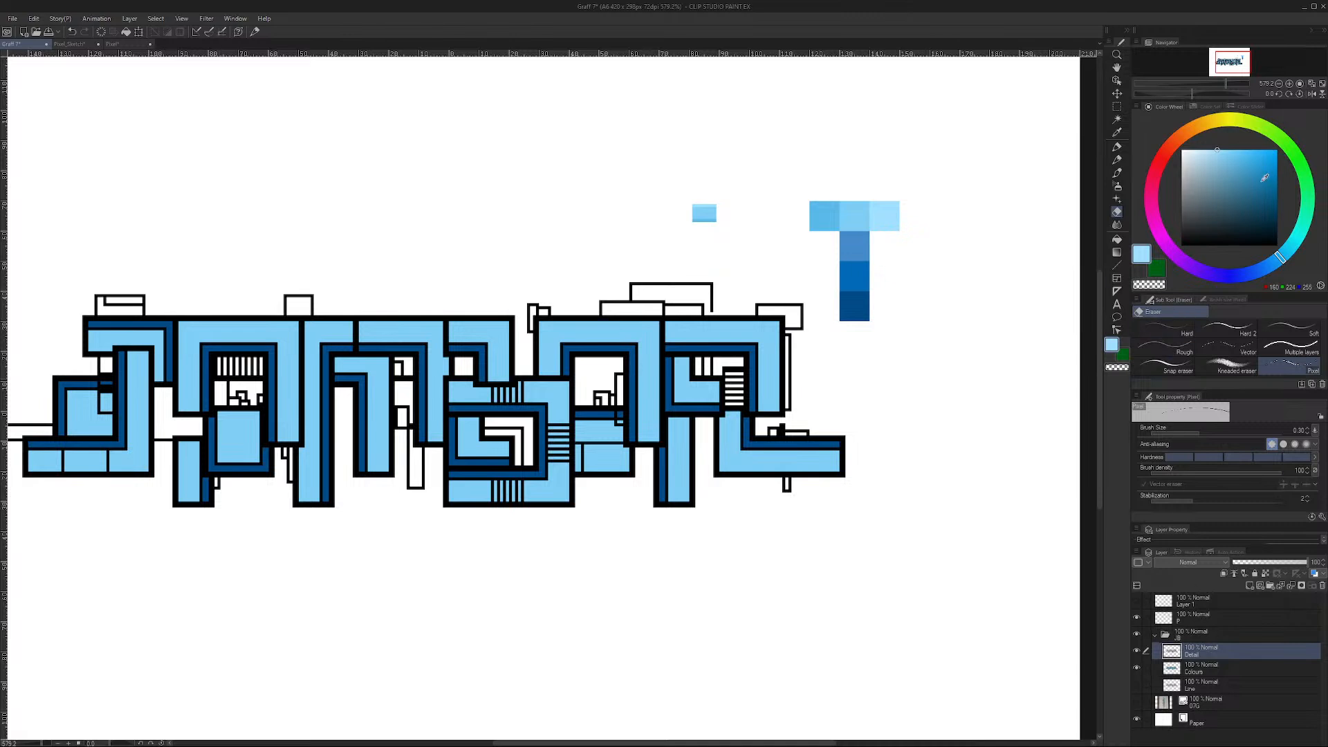
Step: Draw dark-grey blocks inside the second letter's opening and fill the remaining white gaps there with black
{"action": "left_click", "coordinate": [1211, 106]}
{"action": "left_click", "coordinate": [1279, 138]}
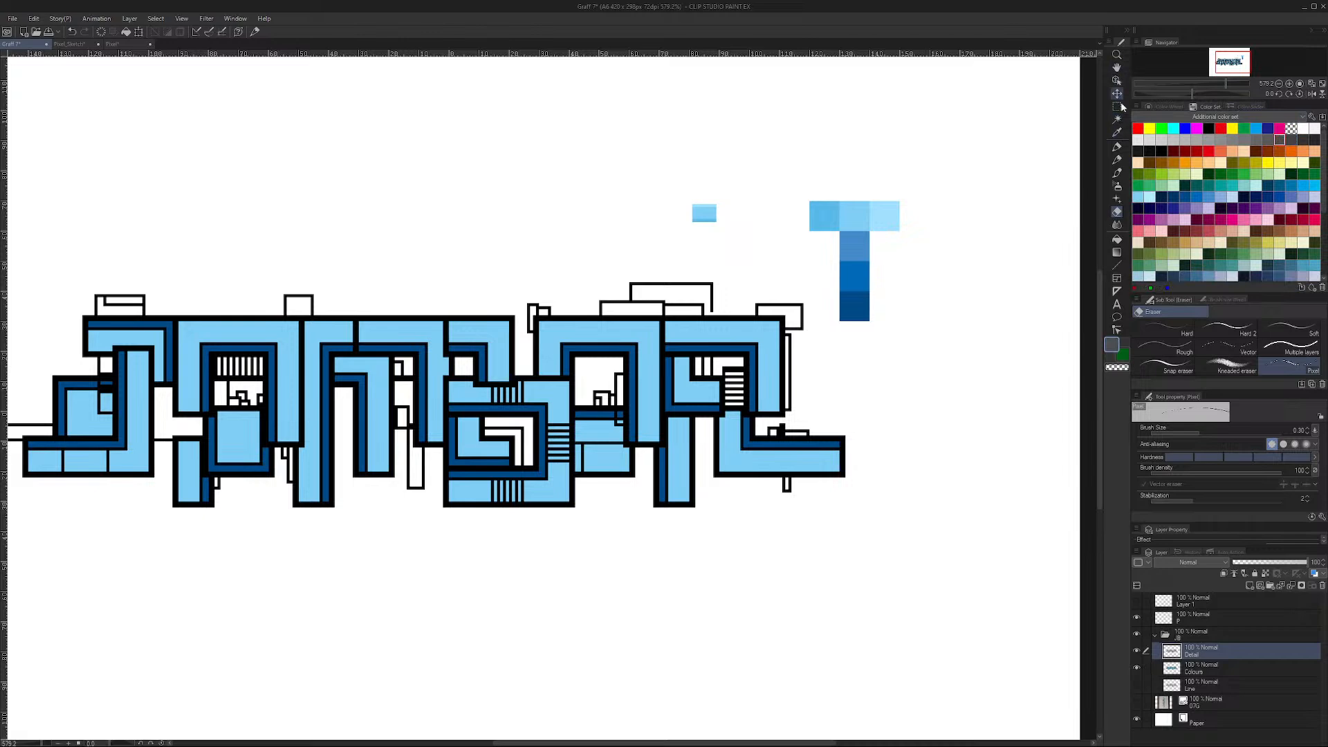
{"action": "left_click", "coordinate": [1116, 147]}
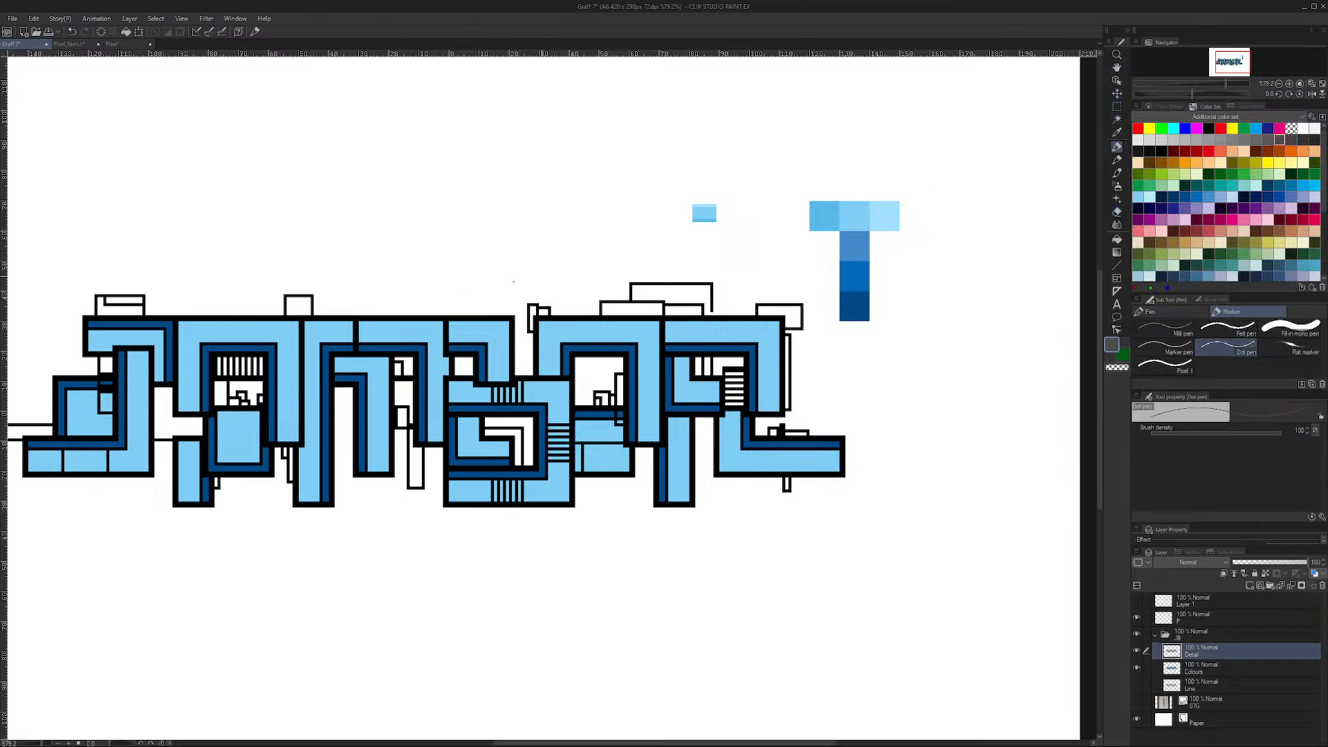
{"action": "mouse_move", "coordinate": [225, 404]}
{"action": "left_mouse_down"}
{"action": "mouse_move", "coordinate": [216, 382]}
{"action": "mouse_move", "coordinate": [221, 400]}
{"action": "left_mouse_up"}
{"action": "left_click", "coordinate": [1117, 239]}
{"action": "left_click", "coordinate": [1209, 128]}
{"action": "left_click", "coordinate": [255, 392]}
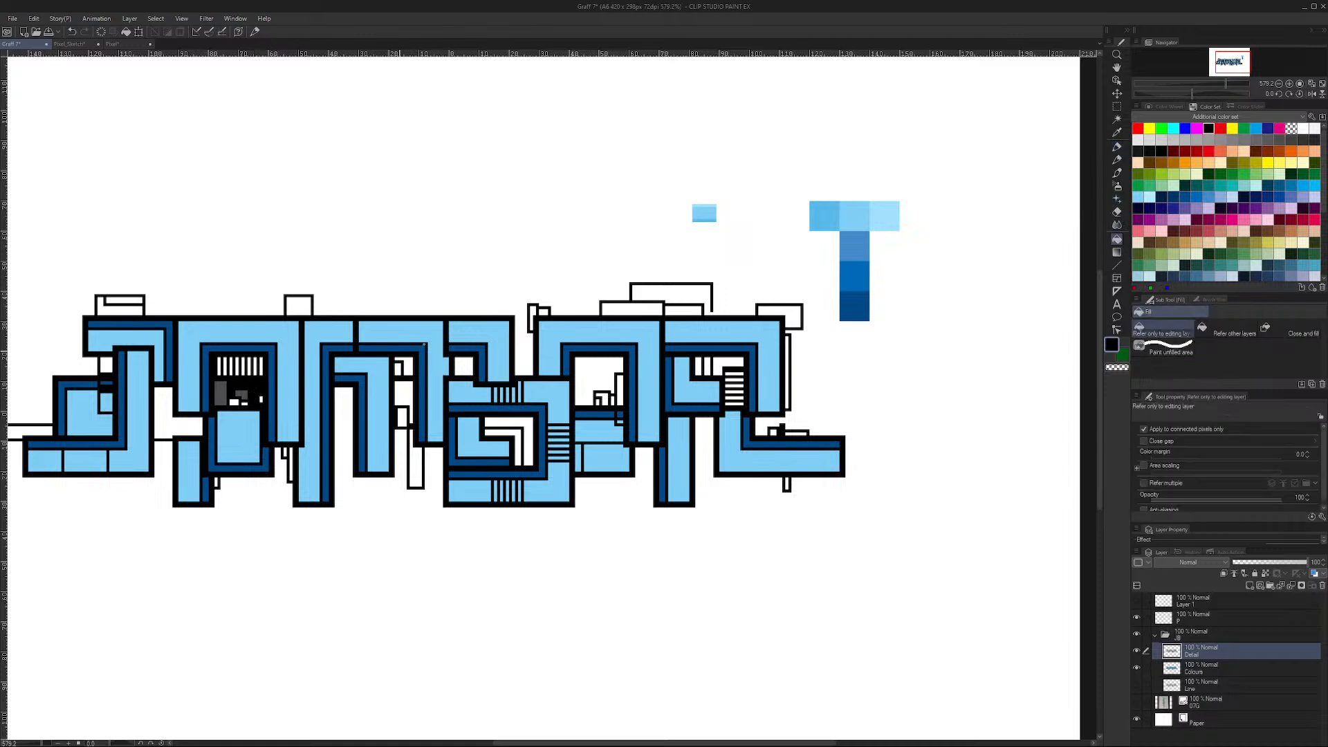
Step: Draw near-black pixel details around the grey blocks in the second letter's opening
{"action": "left_click", "coordinate": [1152, 150]}
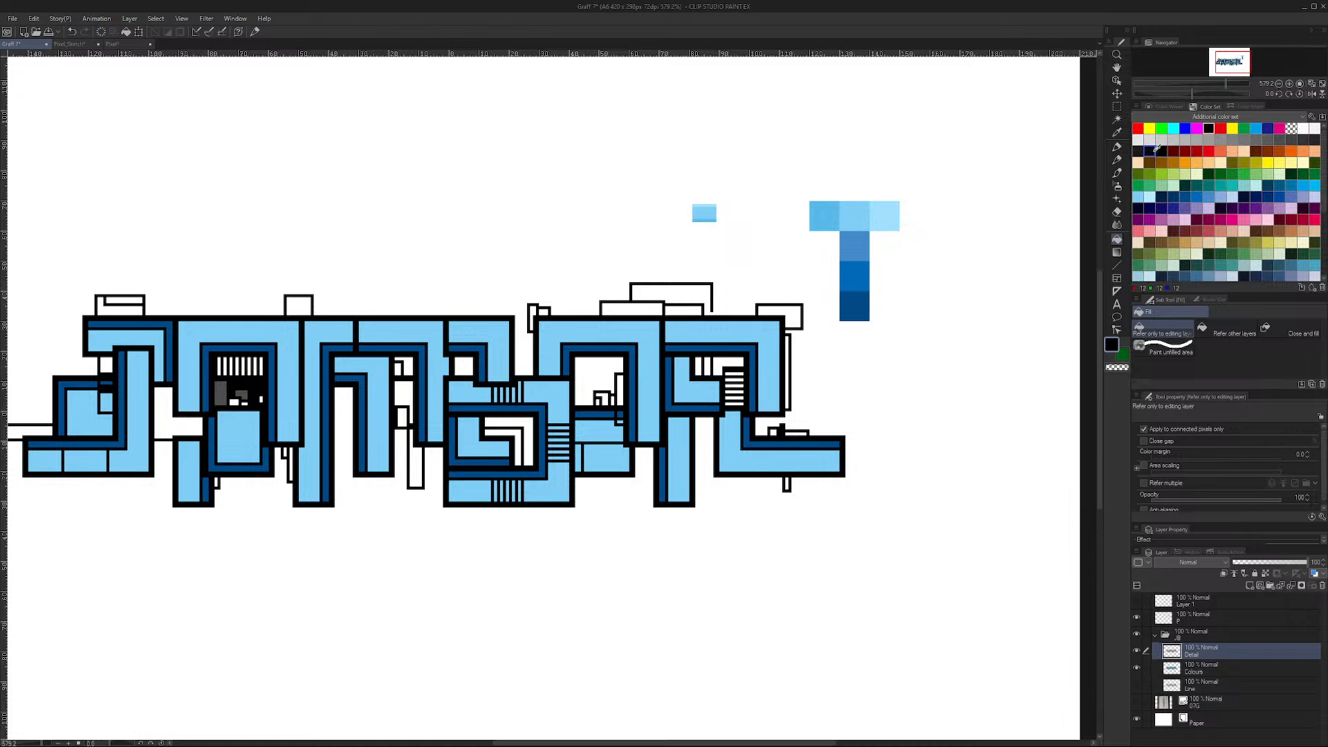
{"action": "left_click", "coordinate": [1116, 147]}
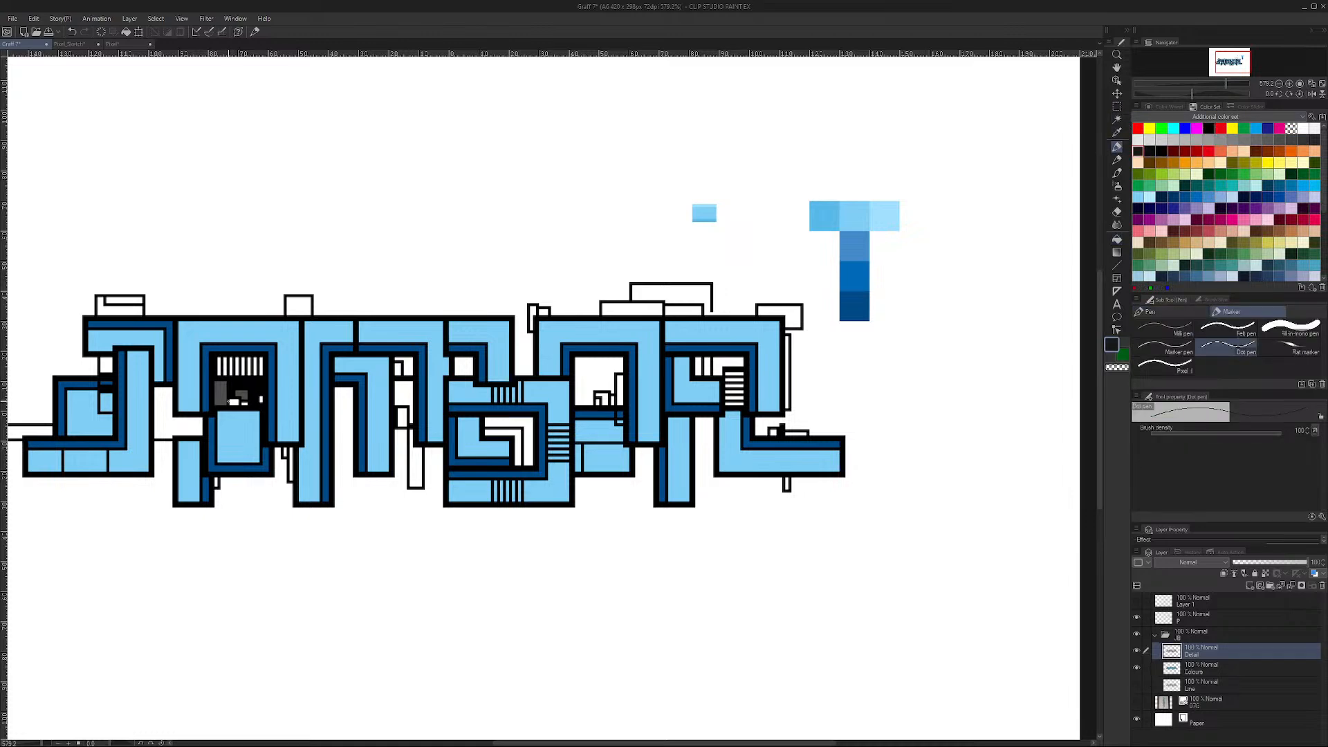
{"action": "left_click_drag", "start_coordinate": [239, 403], "coordinate": [236, 401]}
{"action": "left_click", "coordinate": [1150, 150]}
Step: Examine the dark interior details of the earlier artworks in Pixel and Pixel_Sketch, then return to the lettering
{"action": "left_click", "coordinate": [113, 44]}
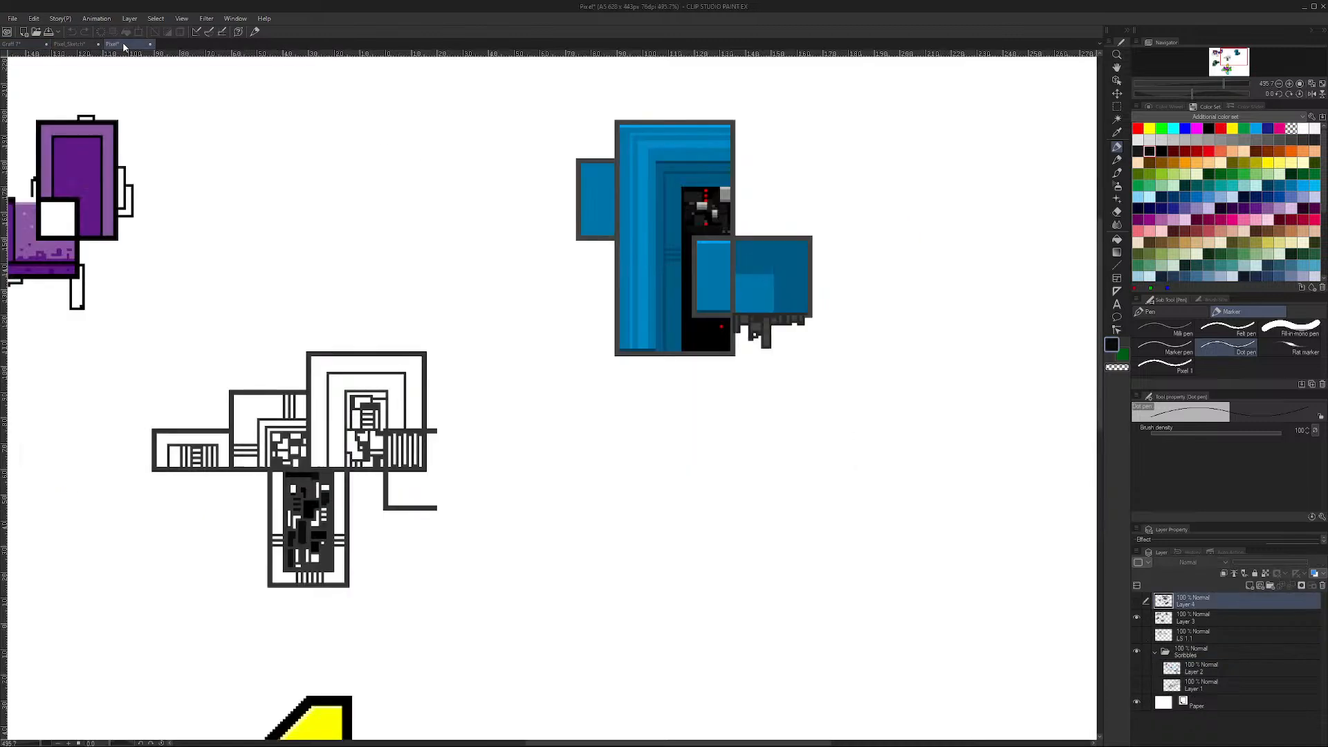
{"action": "left_click", "coordinate": [86, 44]}
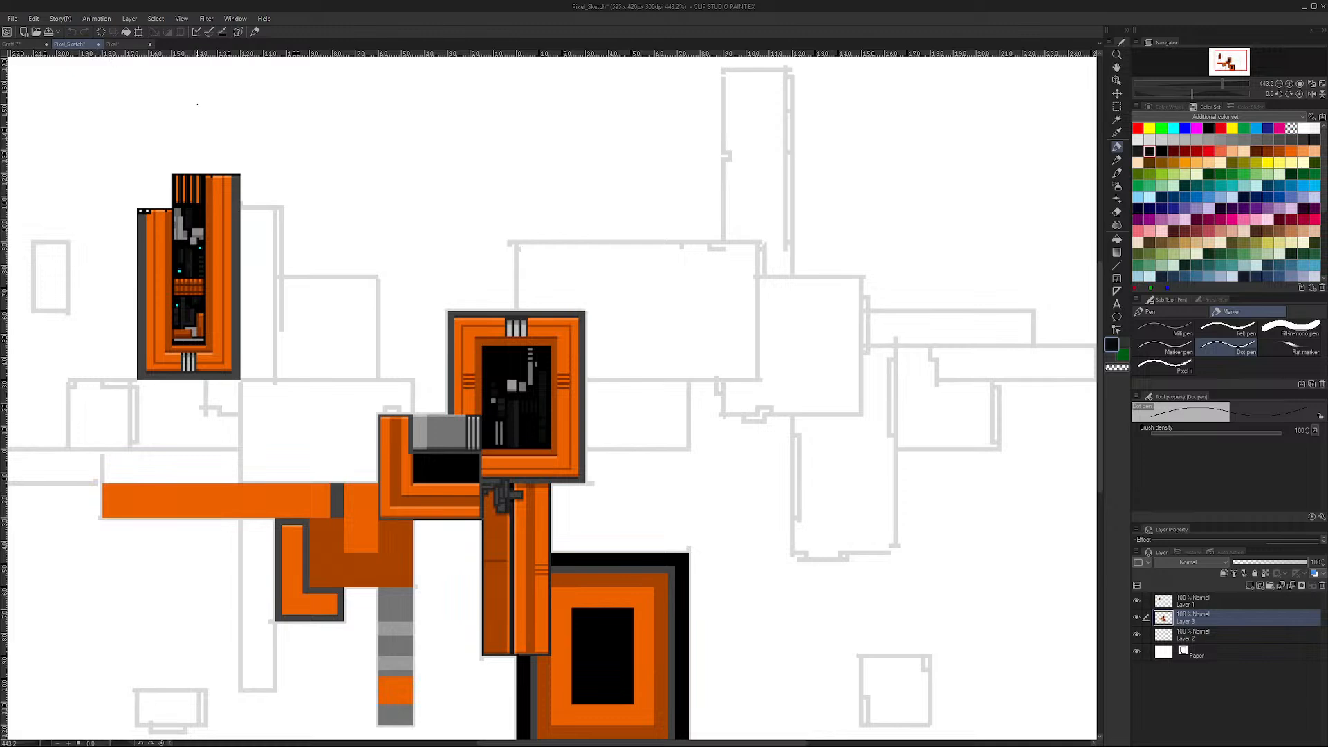
{"action": "left_click", "coordinate": [34, 45]}
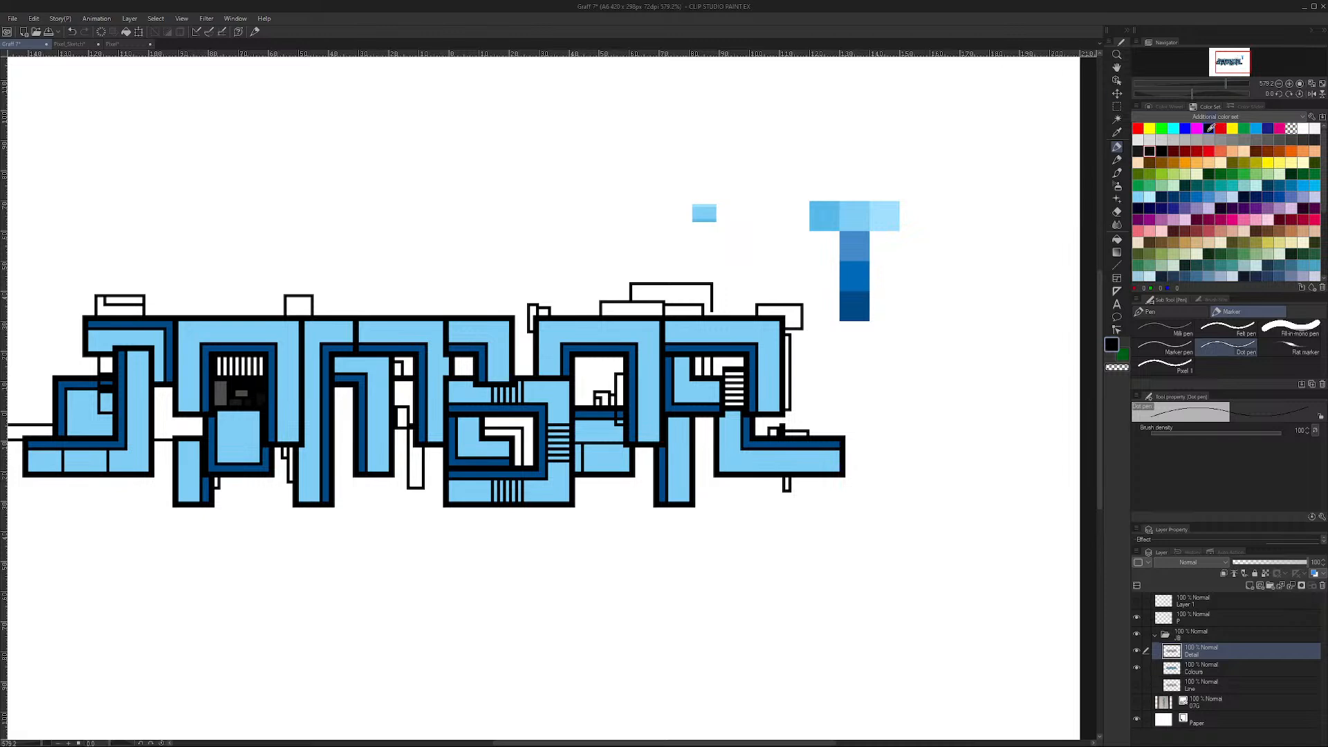
Step: Refill the tall grey block in the second letter's opening with a darker grey
{"action": "left_click", "coordinate": [1314, 139]}
{"action": "left_click", "coordinate": [1116, 239]}
{"action": "left_click", "coordinate": [219, 393]}
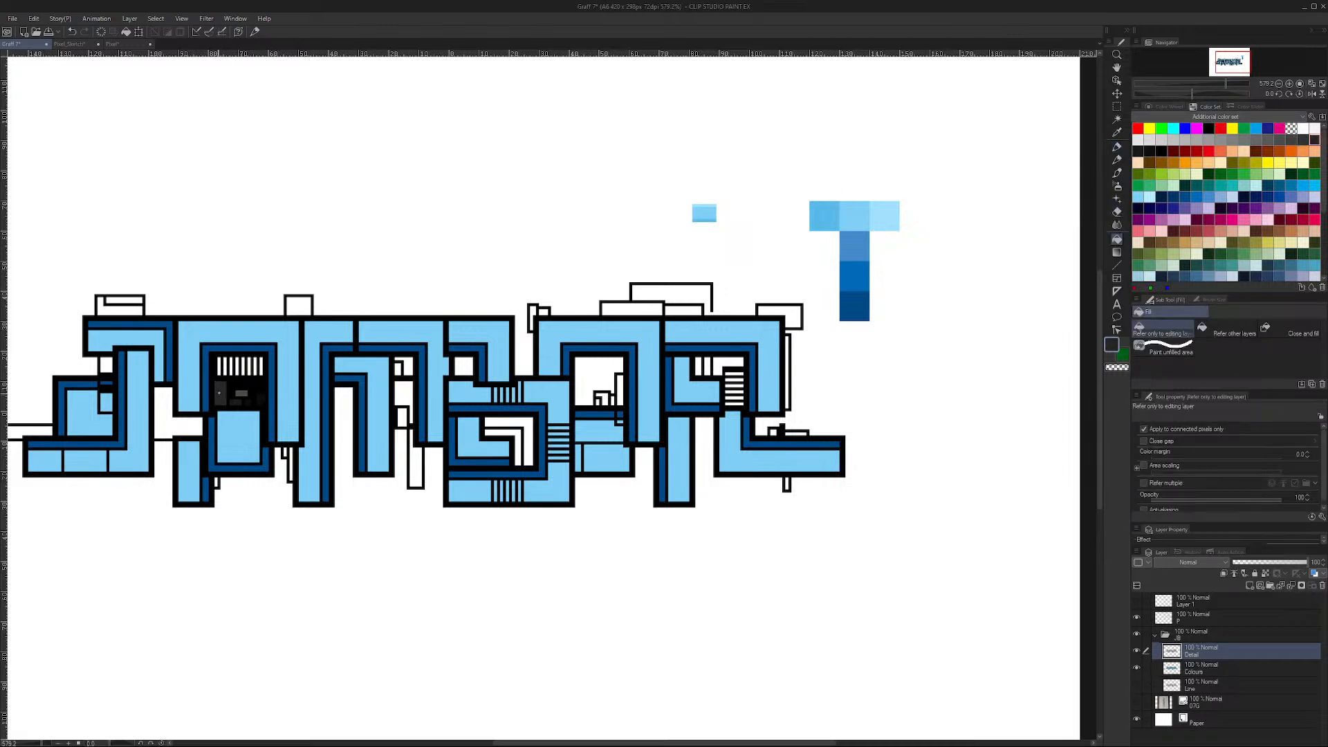
Step: Refill a small block in the second letter's opening with darker grey and fill the eight white bars above it with mid grey
{"action": "left_click", "coordinate": [247, 393]}
{"action": "left_click", "coordinate": [76, 45]}
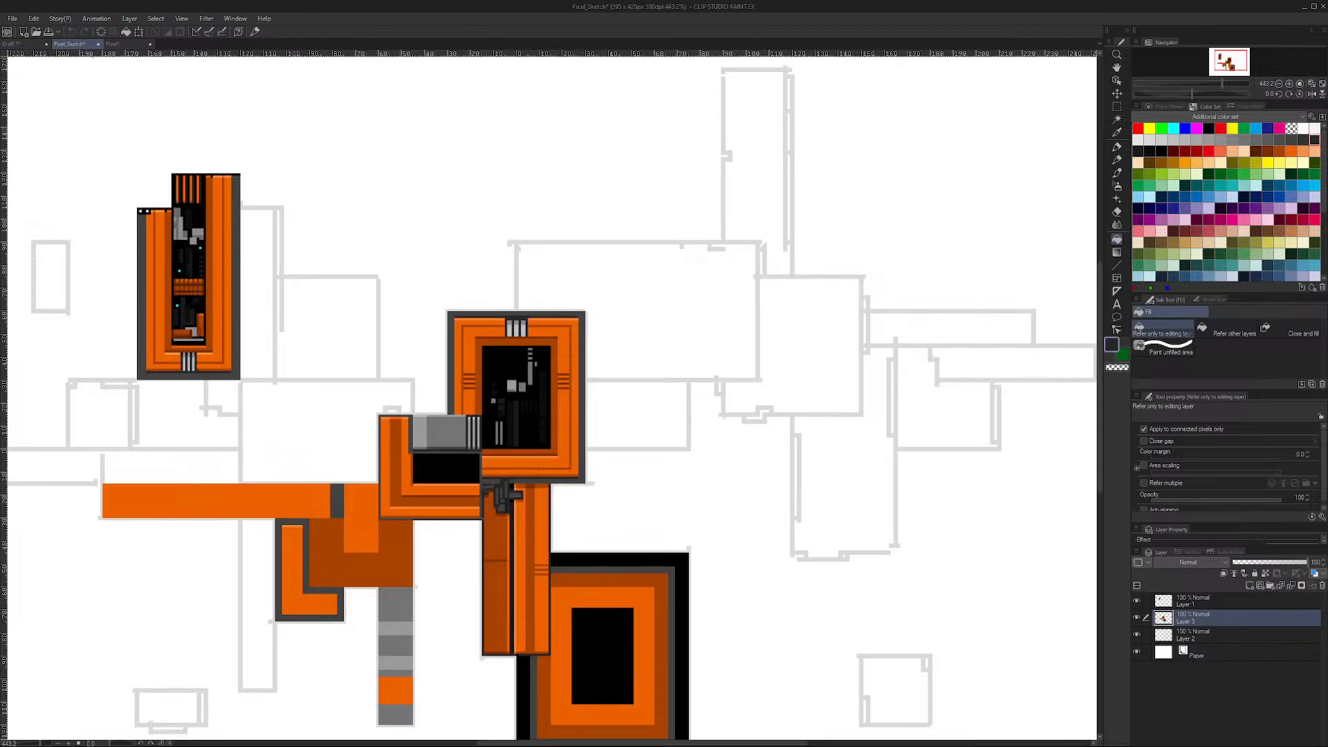
{"action": "left_click", "coordinate": [28, 43]}
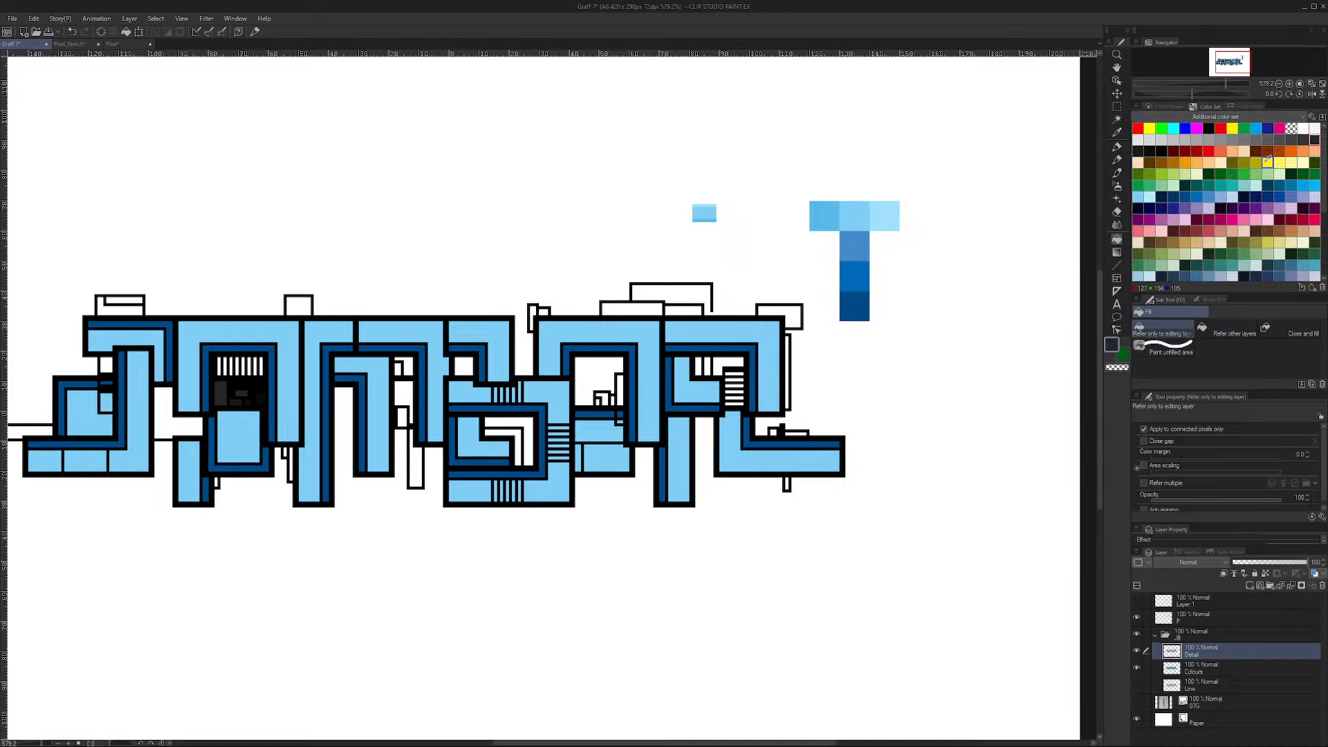
{"action": "left_click", "coordinate": [1212, 138]}
{"action": "left_click", "coordinate": [219, 367]}
{"action": "left_click", "coordinate": [225, 367]}
{"action": "left_click", "coordinate": [231, 366]}
{"action": "left_click", "coordinate": [236, 366]}
{"action": "left_click", "coordinate": [242, 366]}
{"action": "left_click", "coordinate": [249, 366]}
{"action": "left_click", "coordinate": [255, 366]}
{"action": "left_click", "coordinate": [261, 366]}
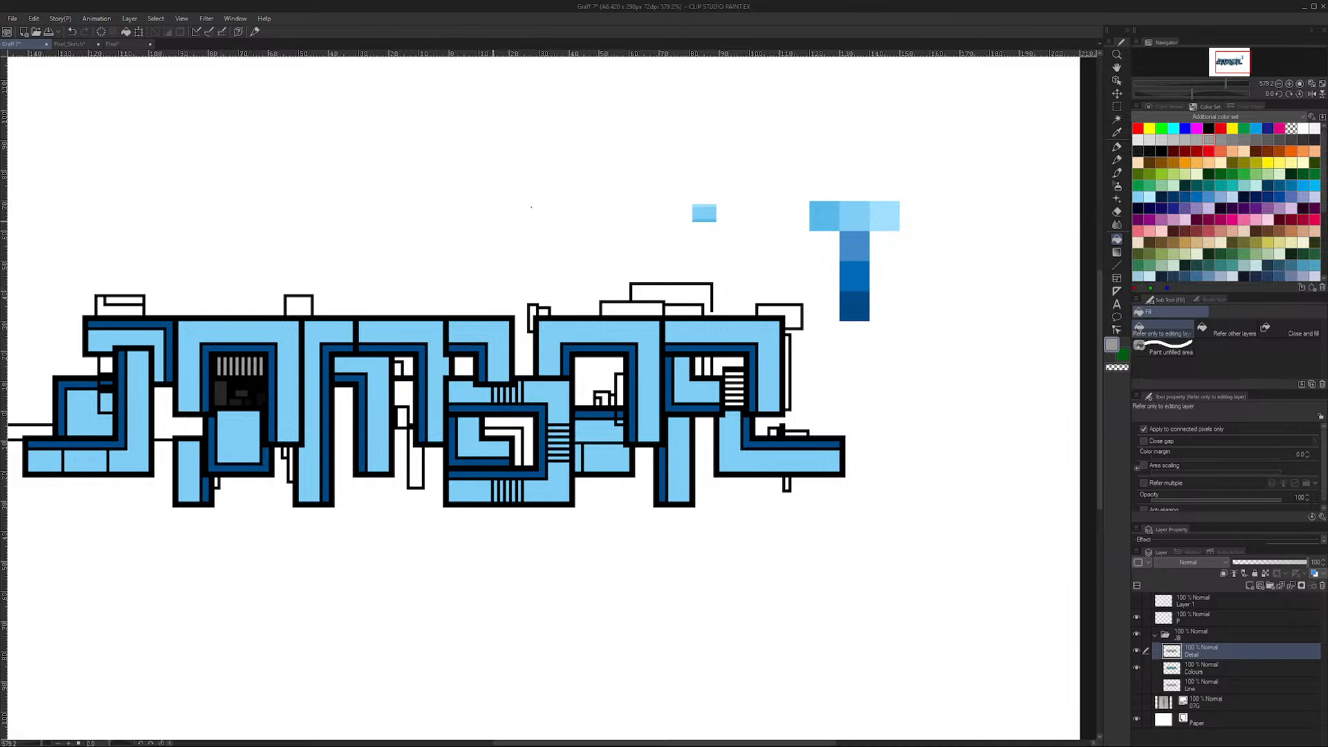
Step: Shade the grey bars in the second letter's opening with lighter and darker grey pixels, using Pixel_Sketch as reference
{"action": "left_click", "coordinate": [1220, 139]}
{"action": "left_click", "coordinate": [1197, 139]}
{"action": "left_click", "coordinate": [1116, 146]}
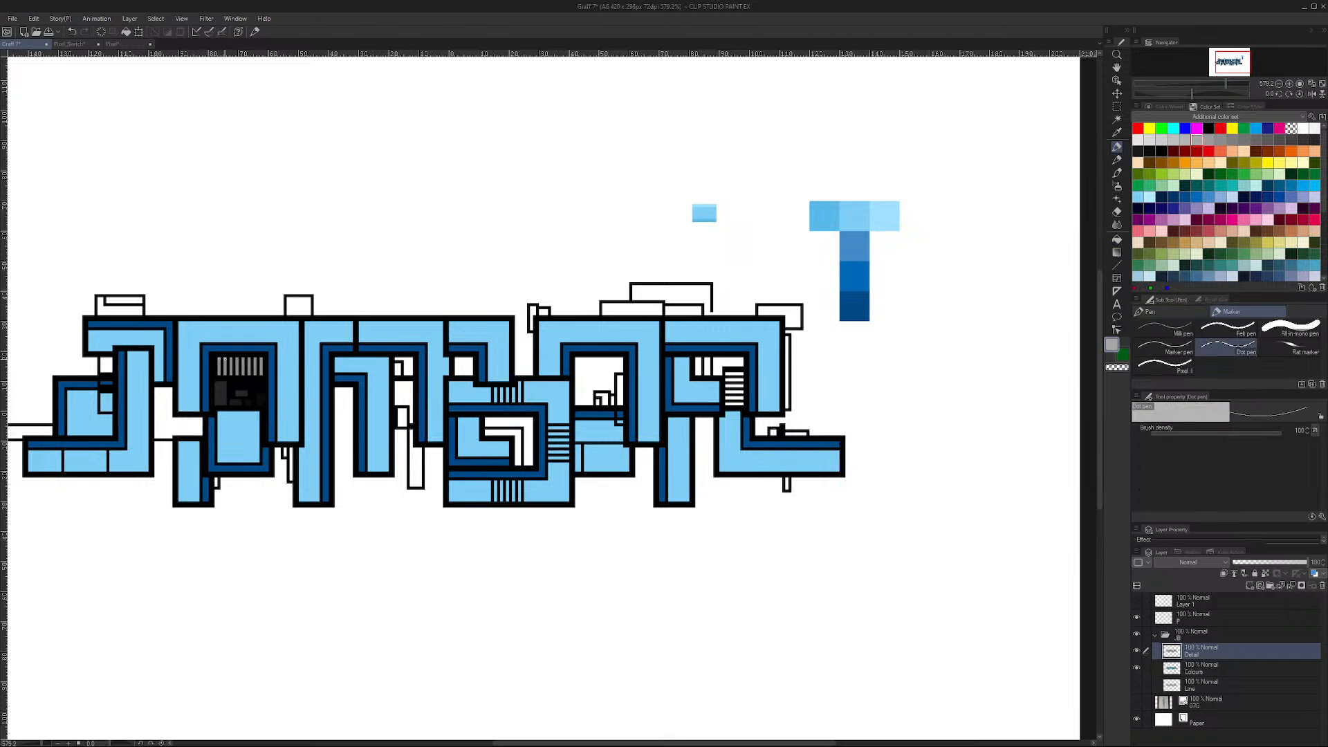
{"action": "left_click", "coordinate": [1184, 139]}
{"action": "left_click", "coordinate": [1244, 139]}
{"action": "left_click", "coordinate": [1256, 139]}
{"action": "left_click", "coordinate": [1161, 139]}
{"action": "left_click", "coordinate": [76, 43]}
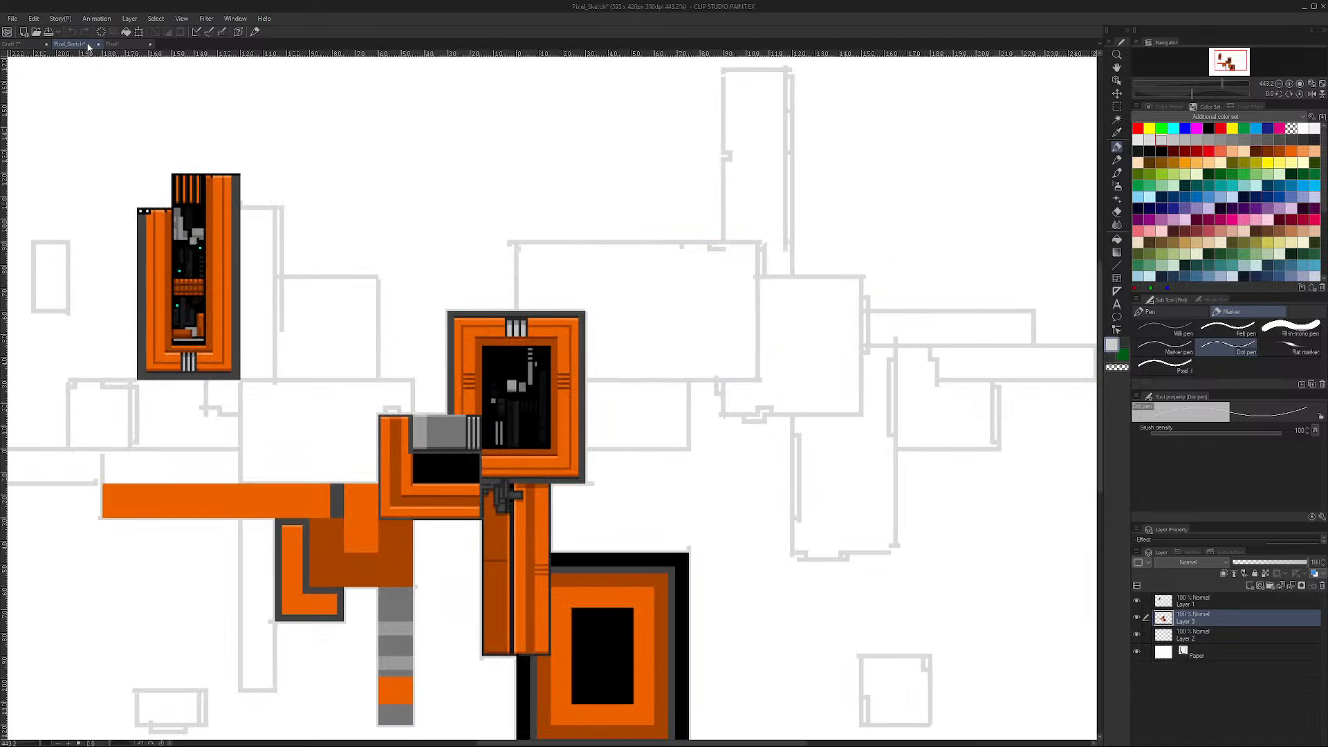
{"action": "left_click", "coordinate": [31, 44]}
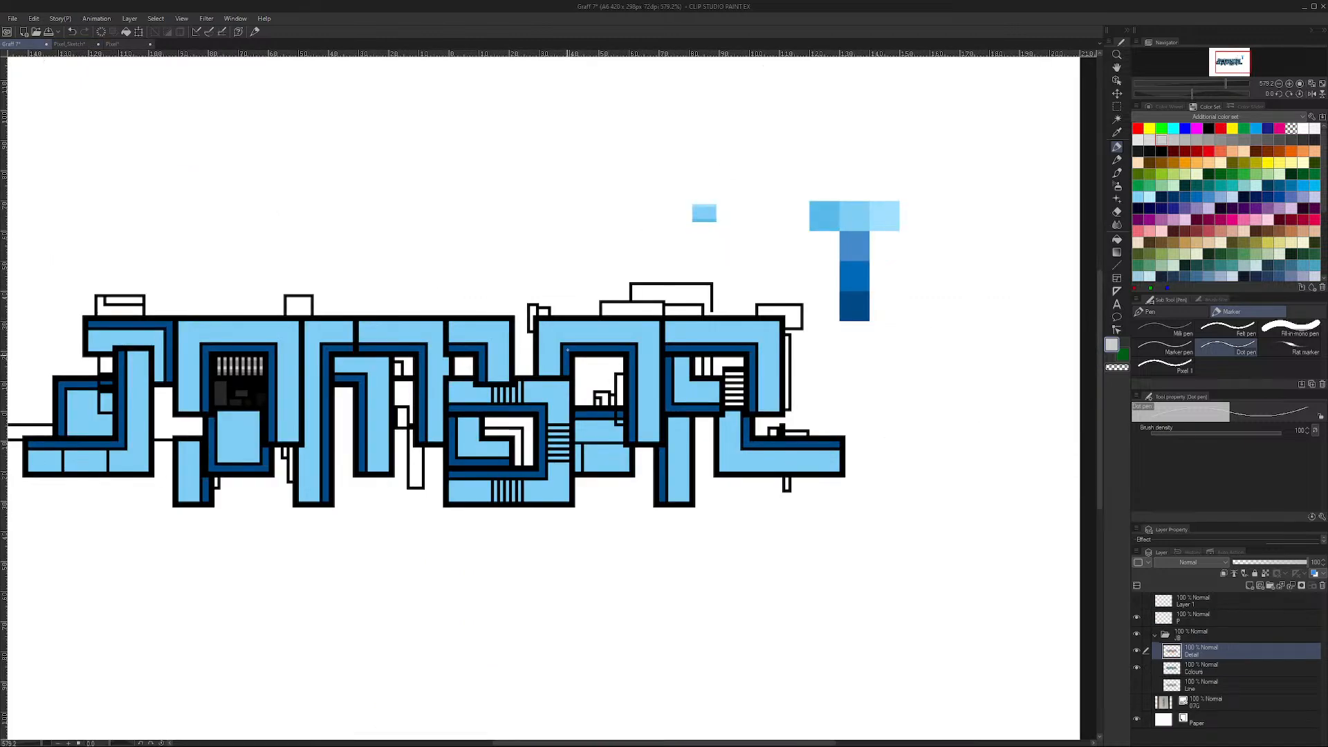
Step: Add black and dark-grey pixel details to the mechanical blocks and edges in the second letter's opening
{"action": "left_click", "coordinate": [1151, 150]}
{"action": "left_click", "coordinate": [1138, 151]}
{"action": "left_click_drag", "start_coordinate": [270, 375], "coordinate": [270, 385]}
{"action": "left_click", "coordinate": [263, 388]}
{"action": "left_click", "coordinate": [1278, 139]}
{"action": "left_click_drag", "start_coordinate": [227, 402], "coordinate": [240, 407]}
{"action": "key", "text": "ctrl+z"}
{"action": "key", "text": "ctrl+z"}
{"action": "left_click", "coordinate": [1291, 139]}
{"action": "left_click", "coordinate": [244, 378]}
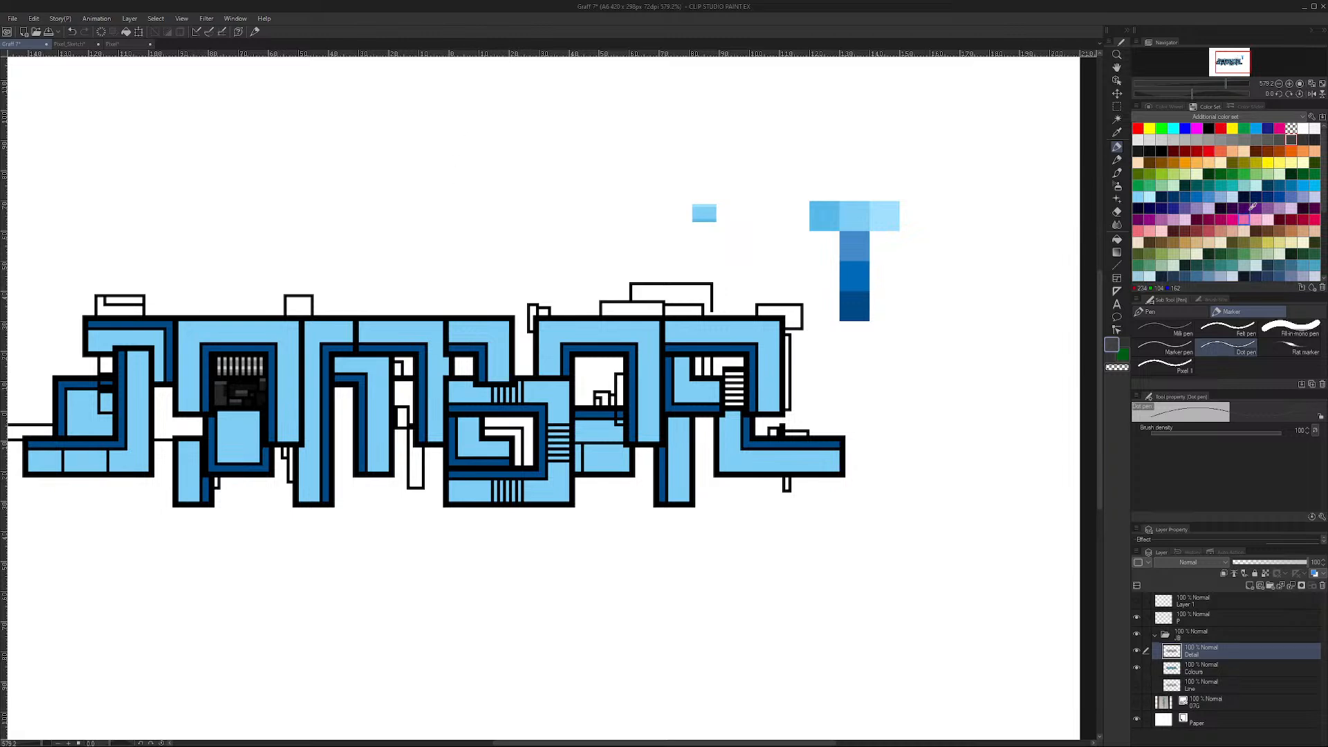
Step: Dot orange accent pixels among the dark mechanical details in the second letter's opening, comparing them with Pixel_Sketch
{"action": "left_click", "coordinate": [1175, 129]}
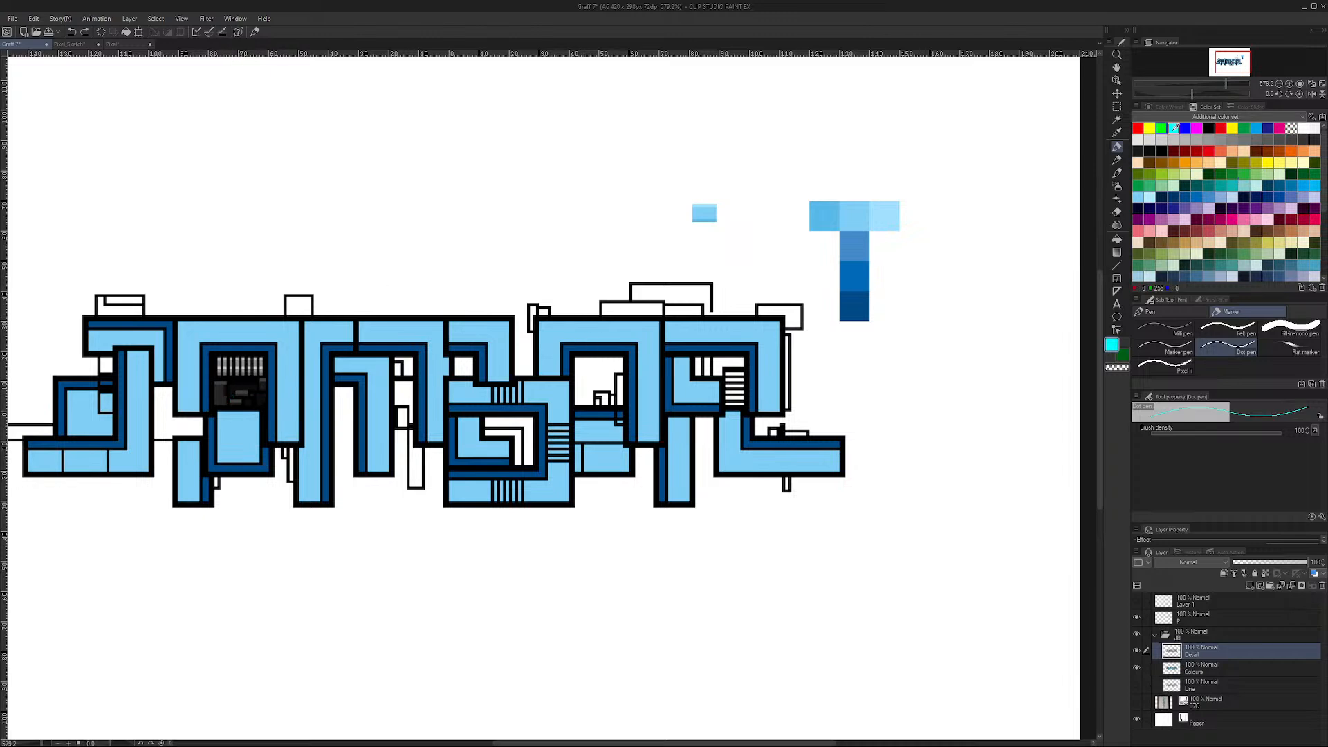
{"action": "left_click", "coordinate": [1291, 150]}
{"action": "left_click", "coordinate": [228, 398]}
{"action": "left_click", "coordinate": [70, 44]}
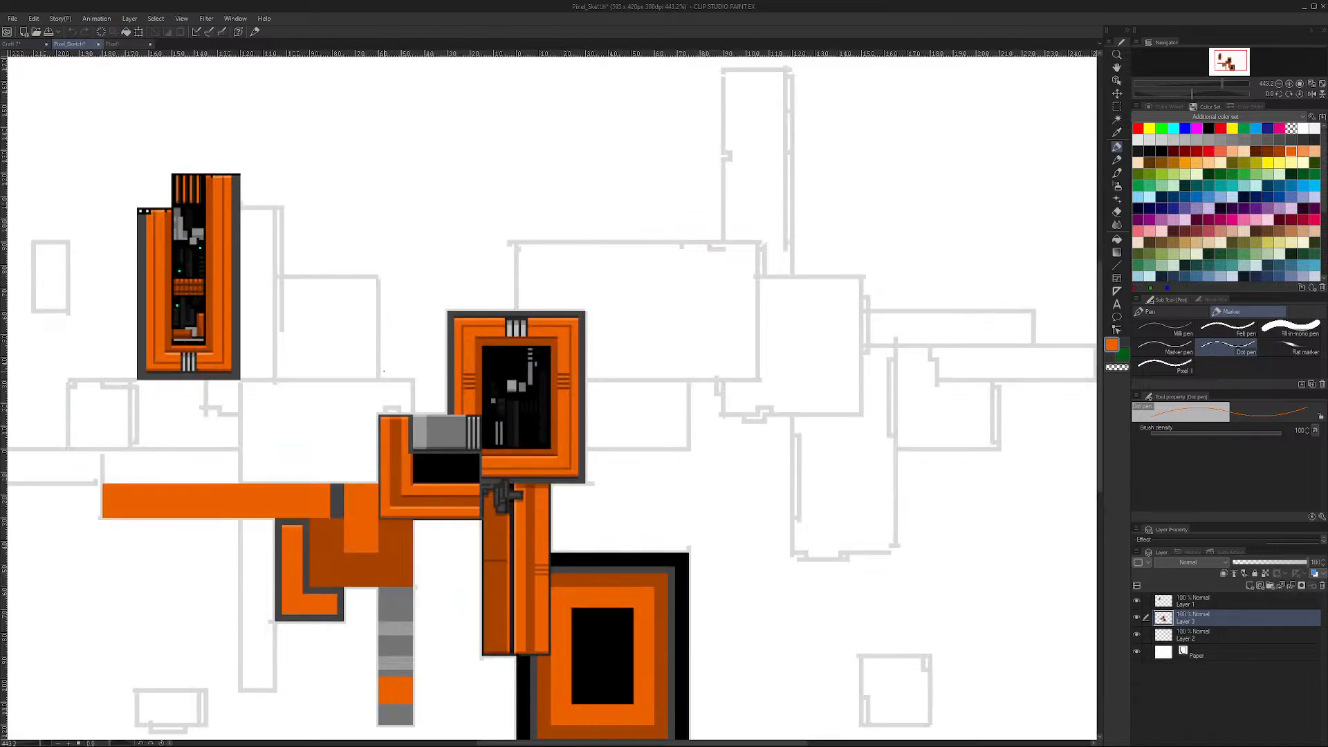
{"action": "left_click", "coordinate": [36, 45]}
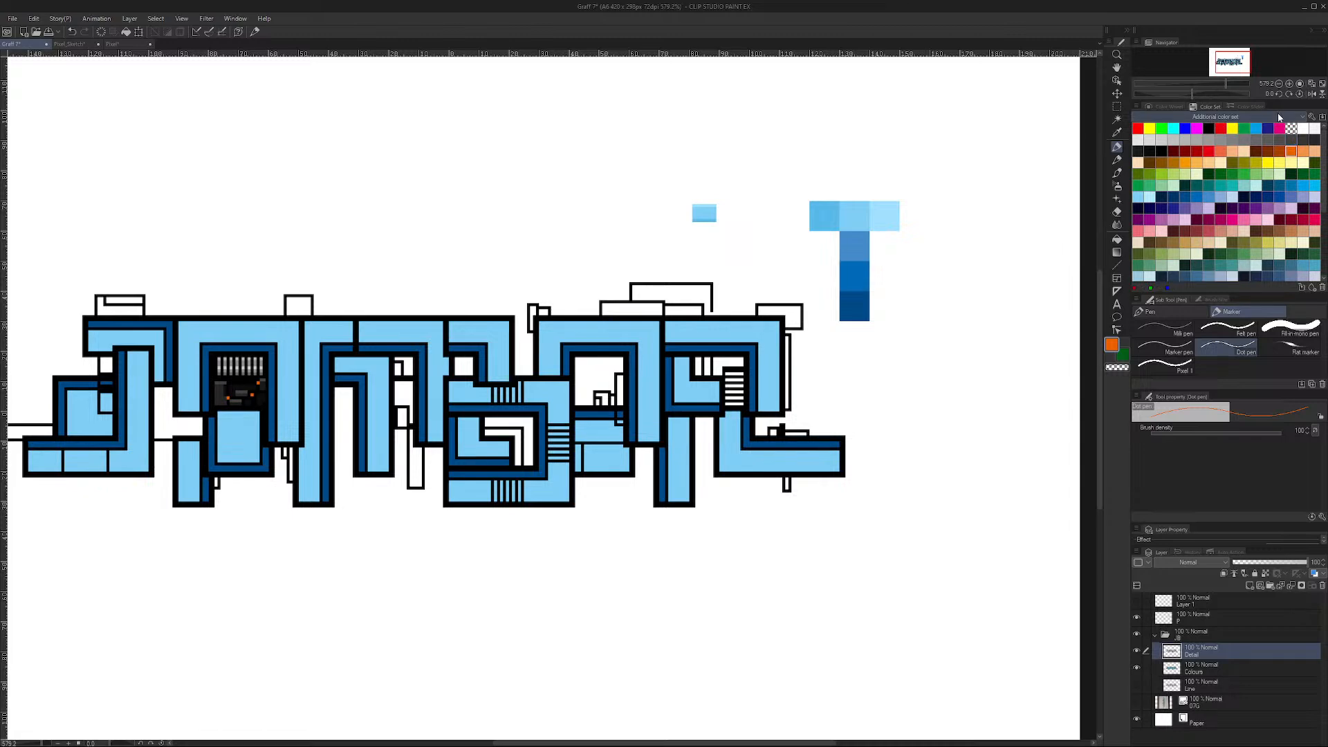
Step: Shift the orange towards yellow and add brighter accent pixels inside the second letter's opening
{"action": "left_click", "coordinate": [1163, 106]}
{"action": "left_click_drag", "start_coordinate": [1280, 152], "coordinate": [1286, 136]}
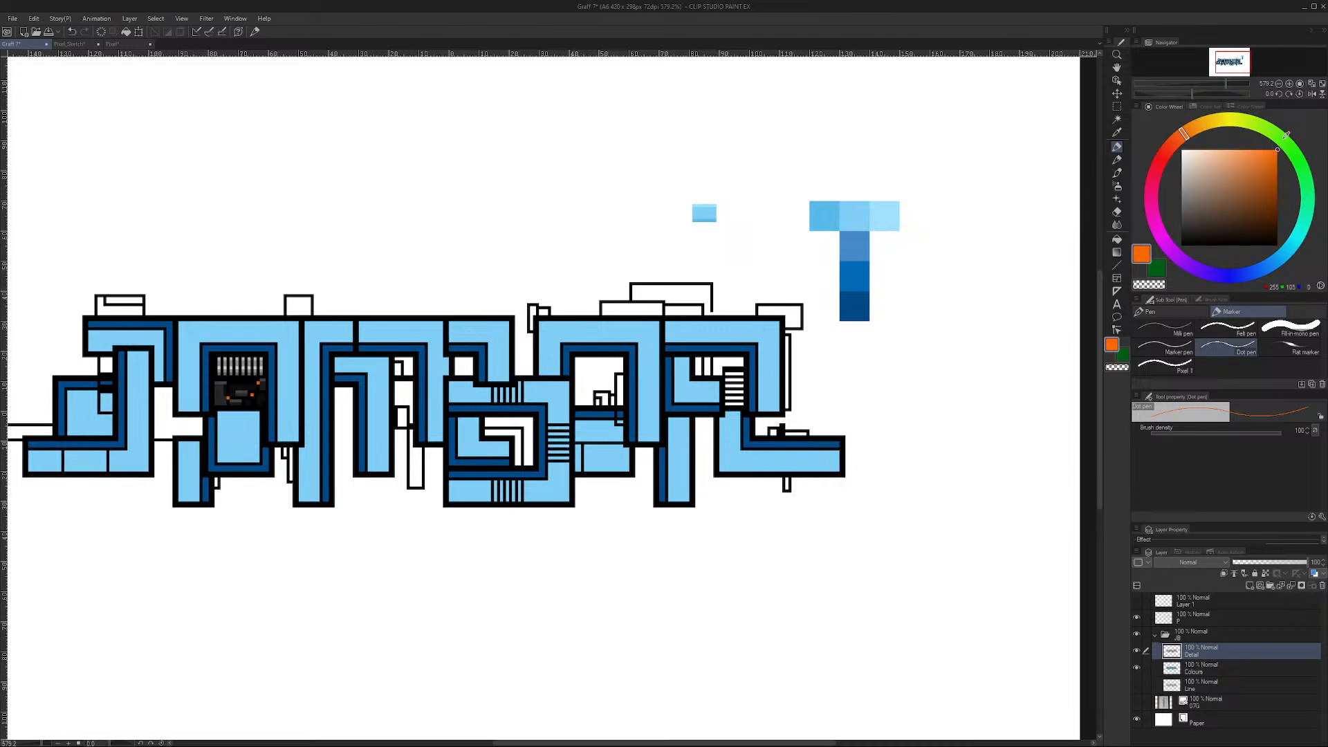
{"action": "left_click_drag", "start_coordinate": [1184, 134], "coordinate": [1190, 139]}
{"action": "left_click_drag", "start_coordinate": [1187, 135], "coordinate": [1190, 129]}
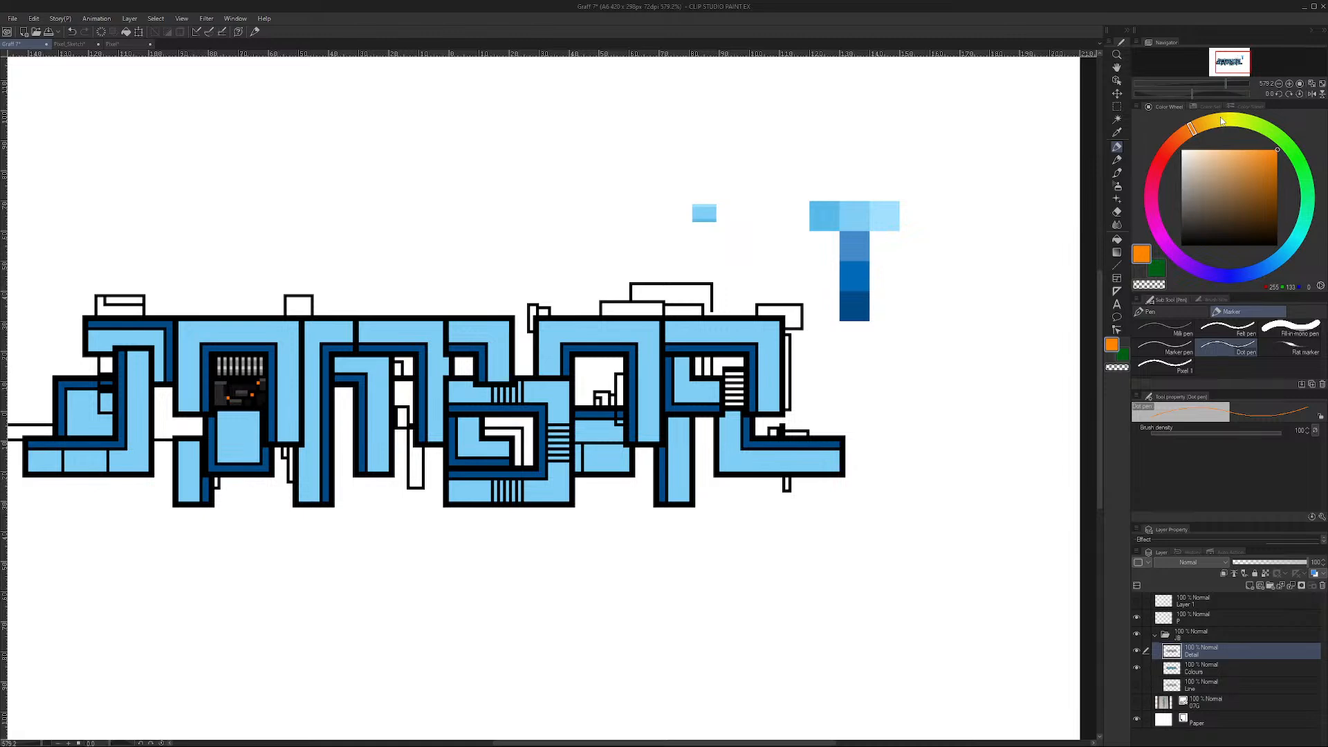
Step: Add a more saturated light-blue square to the palette, directly above its central light-blue swatch, using the grid as a guide
{"action": "left_click", "coordinate": [862, 216], "text": "alt"}
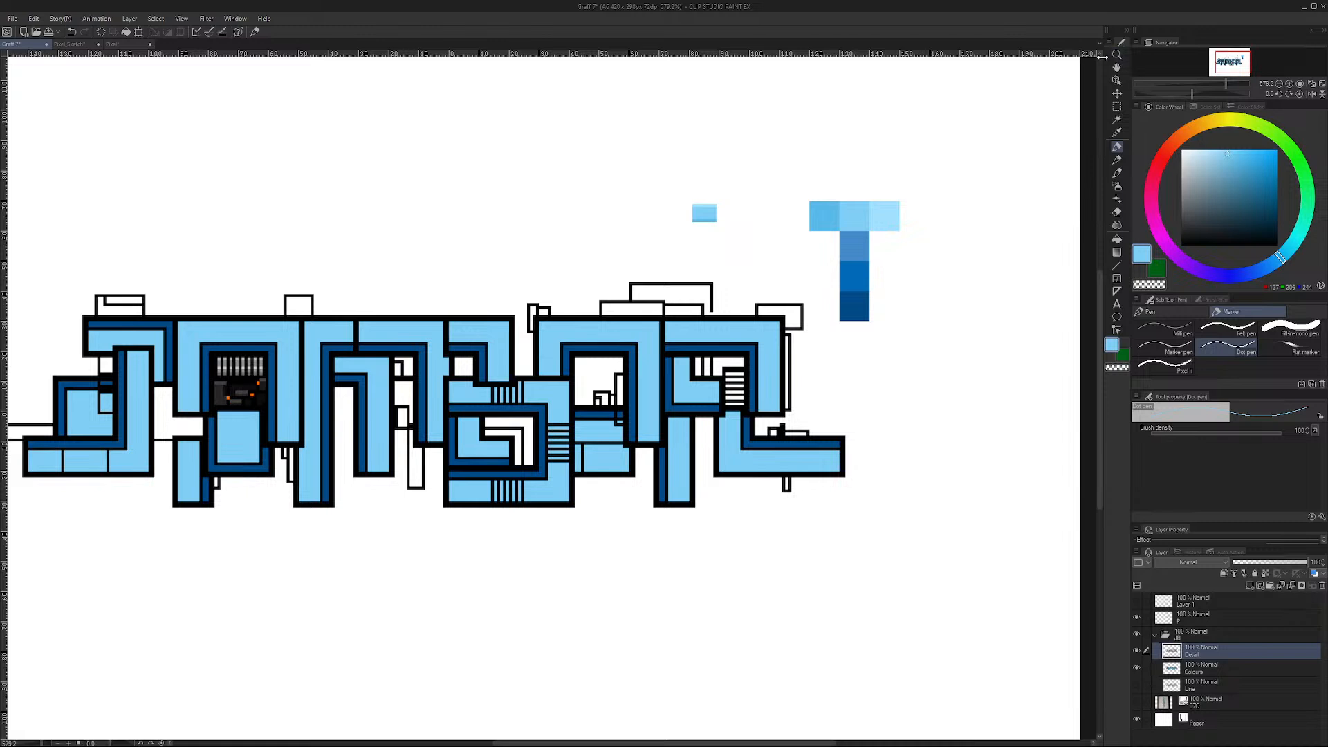
{"action": "left_click", "coordinate": [1238, 149]}
{"action": "mouse_move", "coordinate": [869, 199]}
{"action": "left_mouse_down"}
{"action": "mouse_move", "coordinate": [857, 181]}
{"action": "mouse_move", "coordinate": [843, 188]}
{"action": "left_mouse_up"}
{"action": "key", "text": "ctrl+z"}
{"action": "left_click", "coordinate": [1195, 616]}
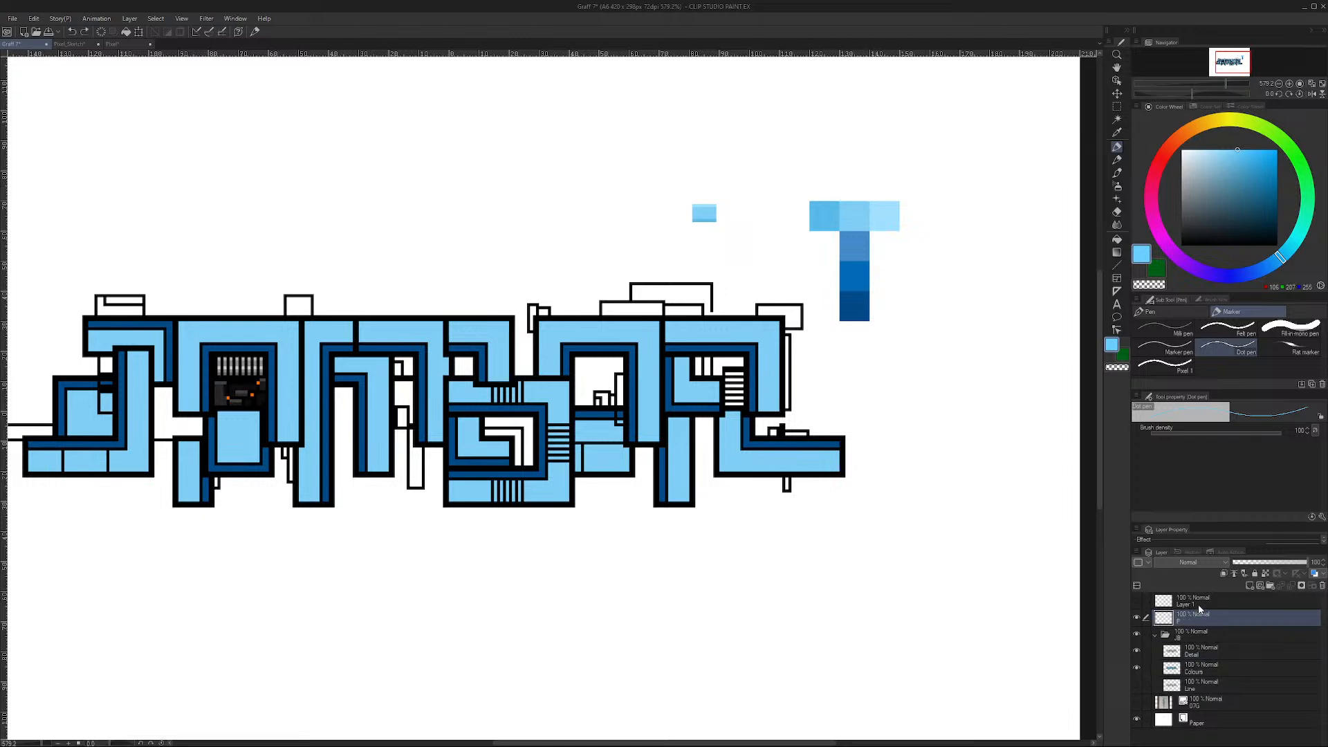
{"action": "left_click_drag", "start_coordinate": [840, 200], "coordinate": [841, 185]}
{"action": "key", "text": "ctrl+apostrophe"}
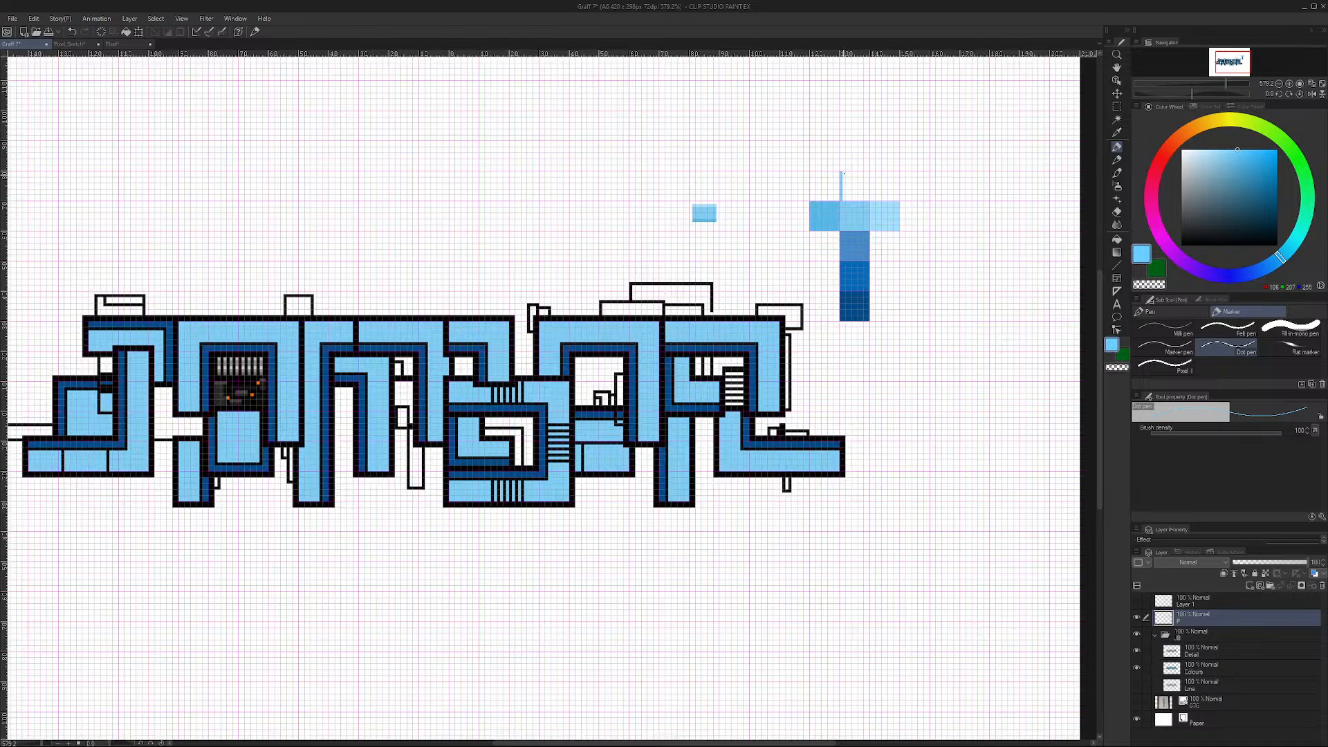
{"action": "mouse_move", "coordinate": [852, 173]}
{"action": "left_mouse_down"}
{"action": "mouse_move", "coordinate": [867, 172]}
{"action": "mouse_move", "coordinate": [867, 193]}
{"action": "mouse_move", "coordinate": [844, 199]}
{"action": "left_mouse_up"}
{"action": "key", "text": "ctrl+apostrophe"}
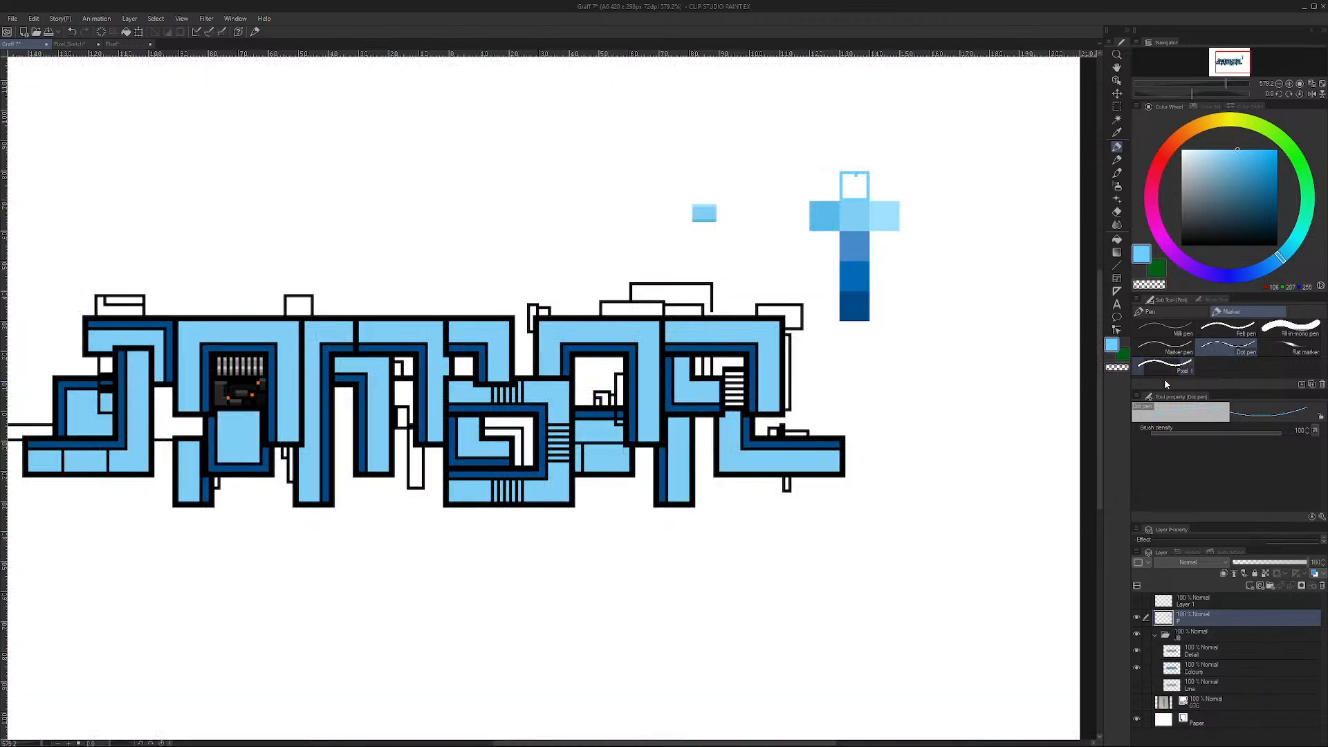
{"action": "left_click", "coordinate": [1116, 239]}
{"action": "left_click", "coordinate": [859, 180]}
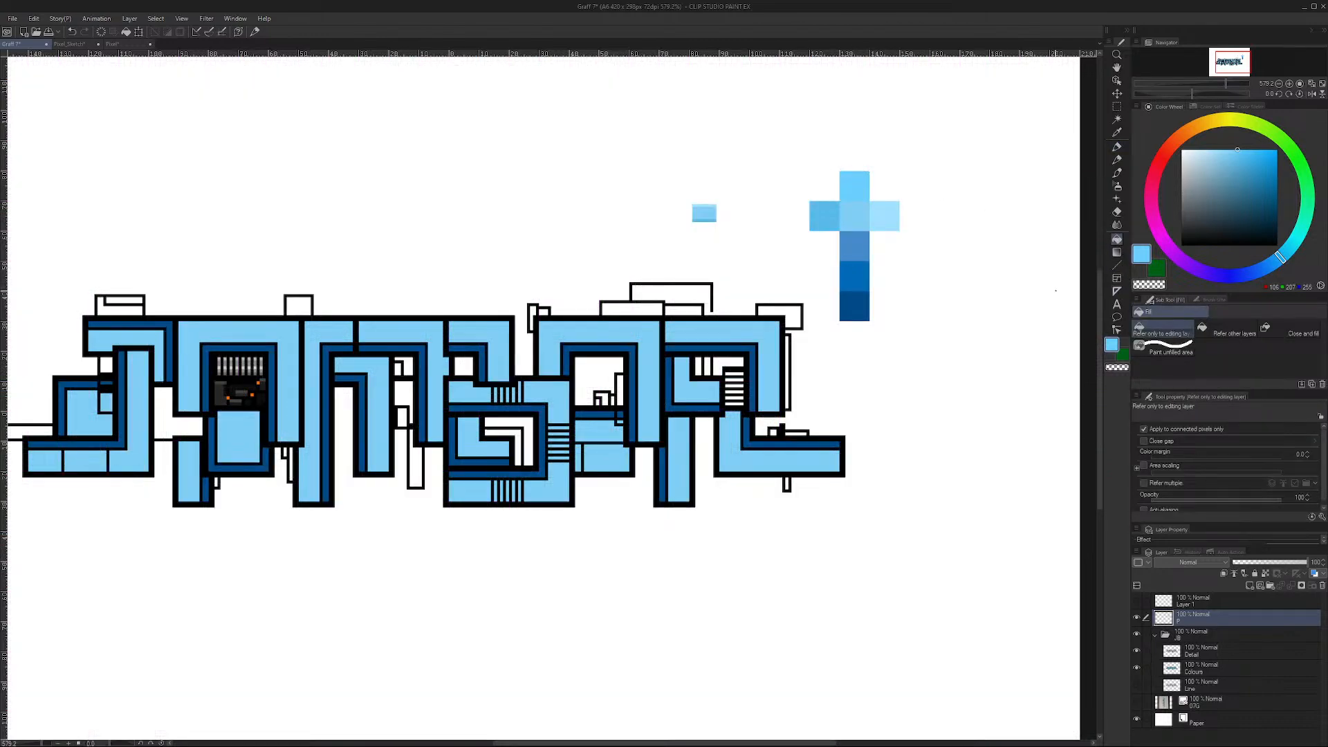
Step: Refill the palette's topmost swatch with a paler light blue
{"action": "left_click", "coordinate": [1118, 146]}
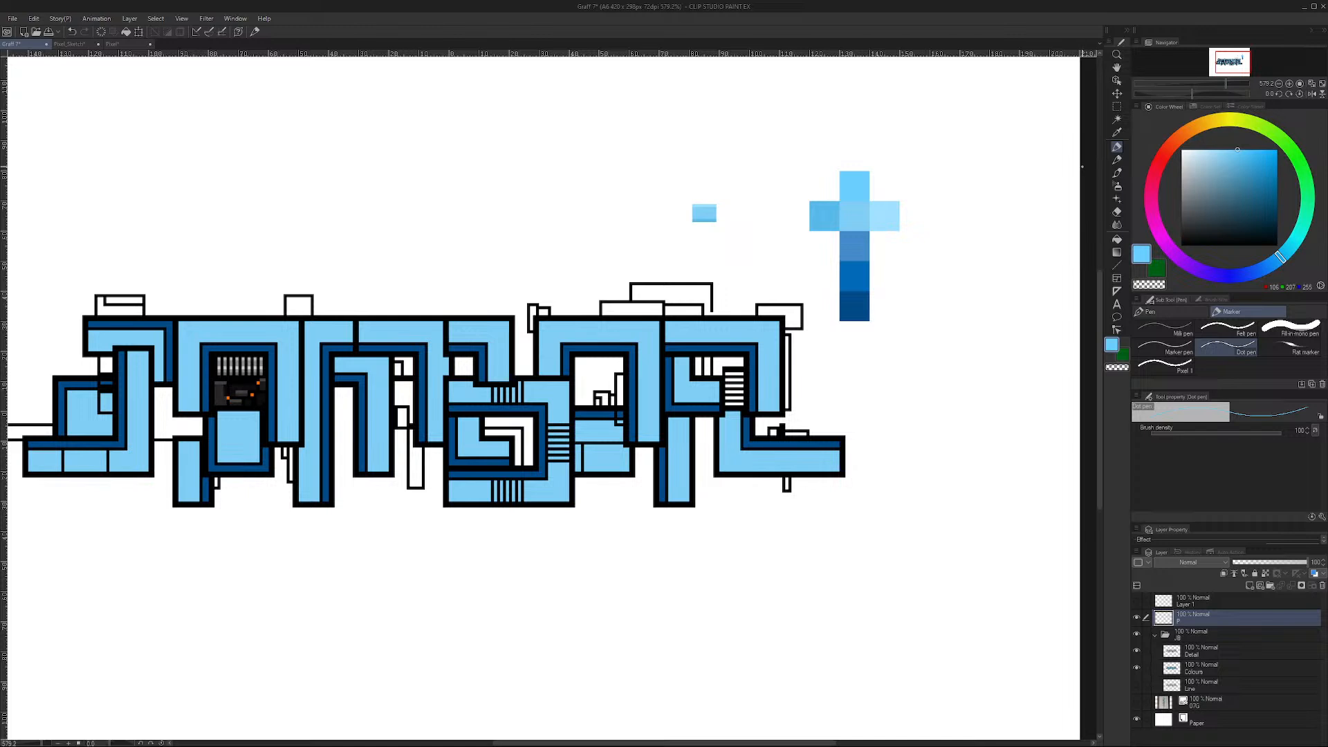
{"action": "left_click", "coordinate": [1200, 656]}
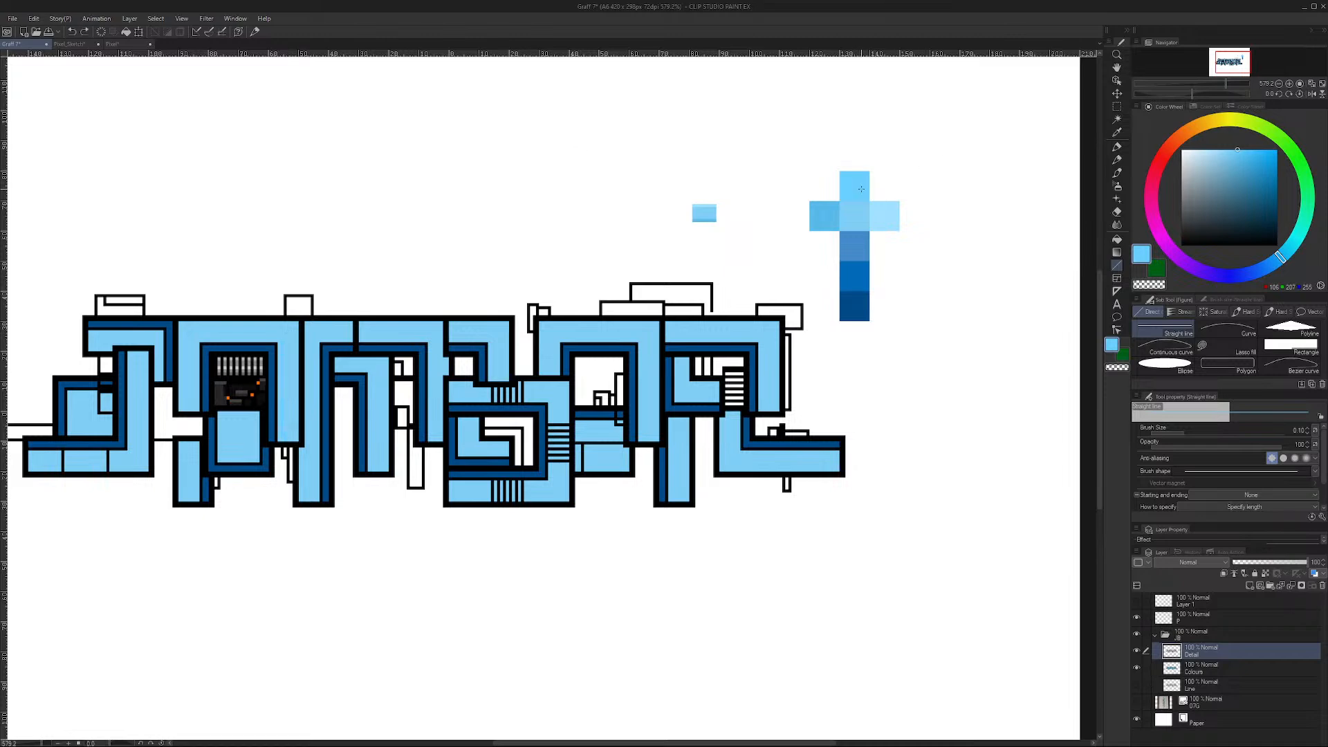
{"action": "left_click", "coordinate": [1220, 148]}
{"action": "left_click", "coordinate": [1117, 239]}
{"action": "left_click", "coordinate": [1186, 618]}
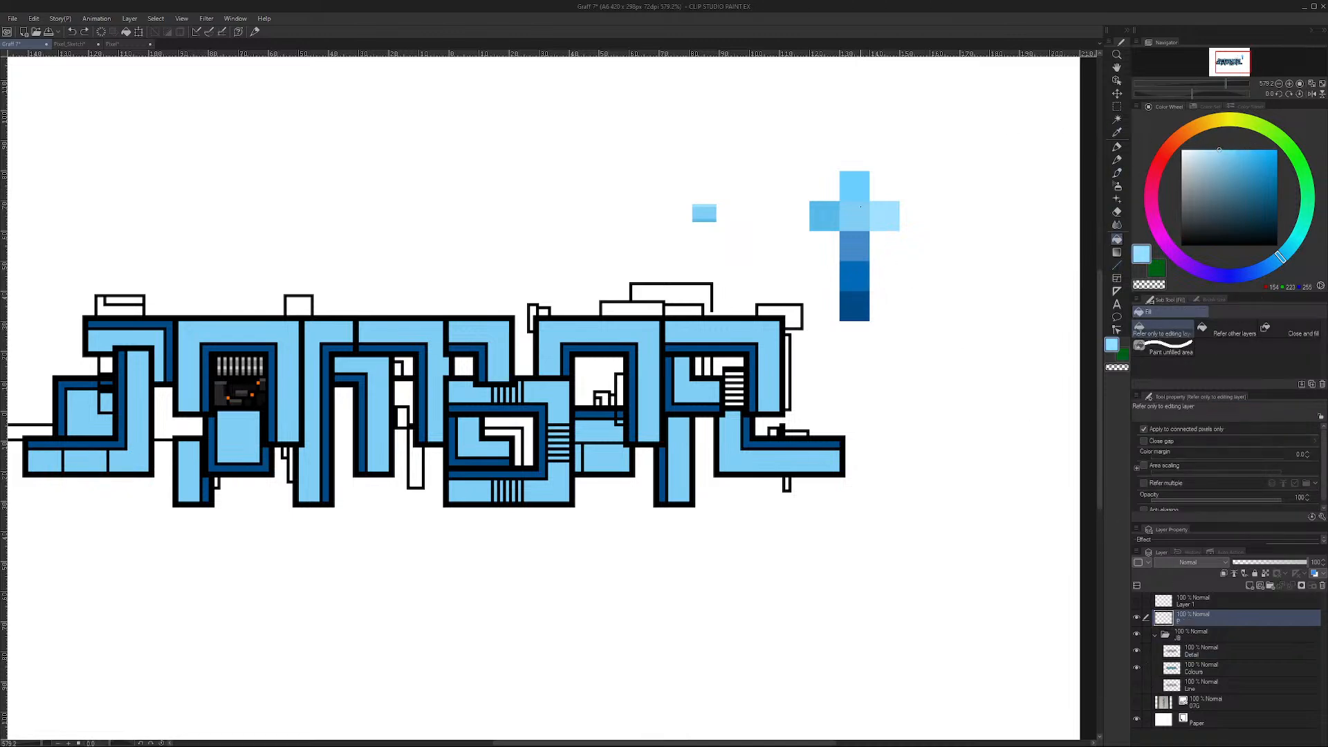
{"action": "left_click", "coordinate": [856, 193]}
{"action": "left_click", "coordinate": [1222, 150]}
Step: Refill the palette's right-hand swatch with a slightly greyer version of its pale blue
{"action": "left_click", "coordinate": [907, 220], "text": "alt"}
{"action": "left_click", "coordinate": [888, 215], "text": "alt"}
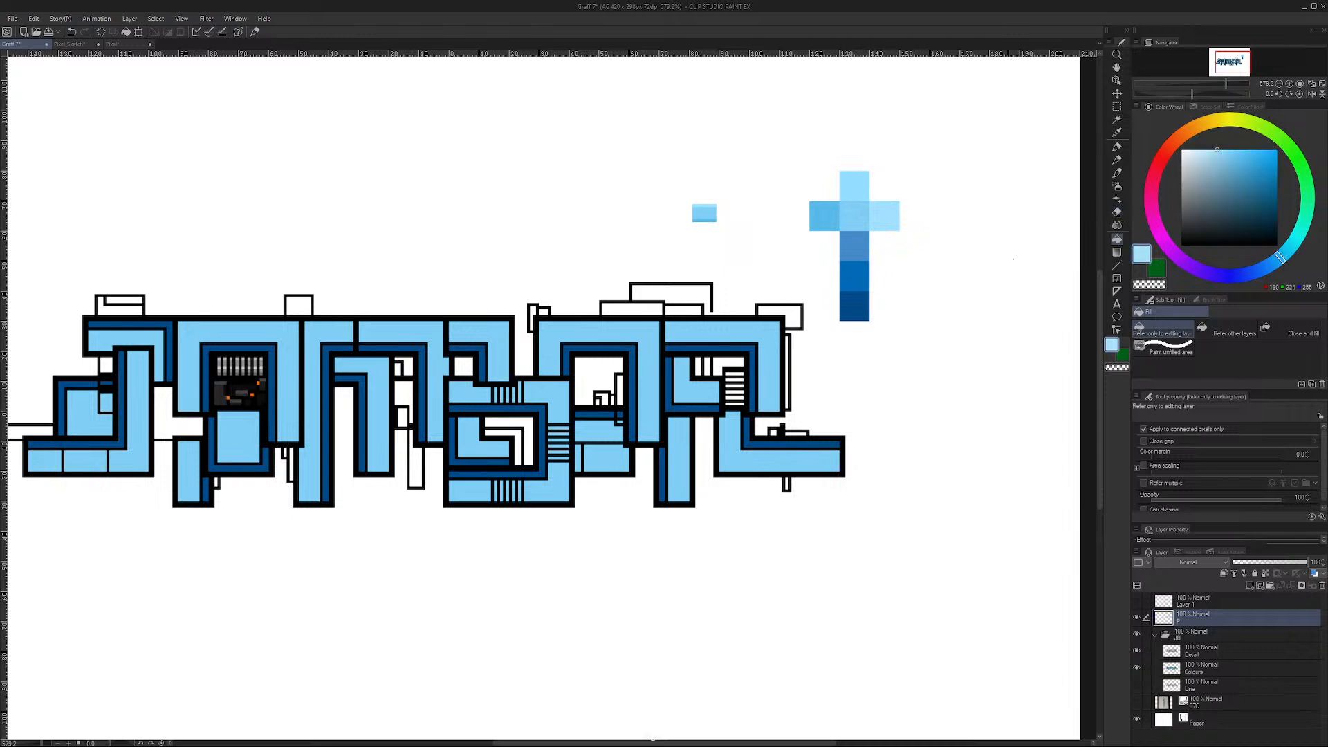
{"action": "left_click", "coordinate": [1216, 156]}
{"action": "left_click", "coordinate": [888, 218]}
Step: Draw straight pale-blue highlight lines following the arch shape of the second letter with the Straight line tool
{"action": "key", "text": "p"}
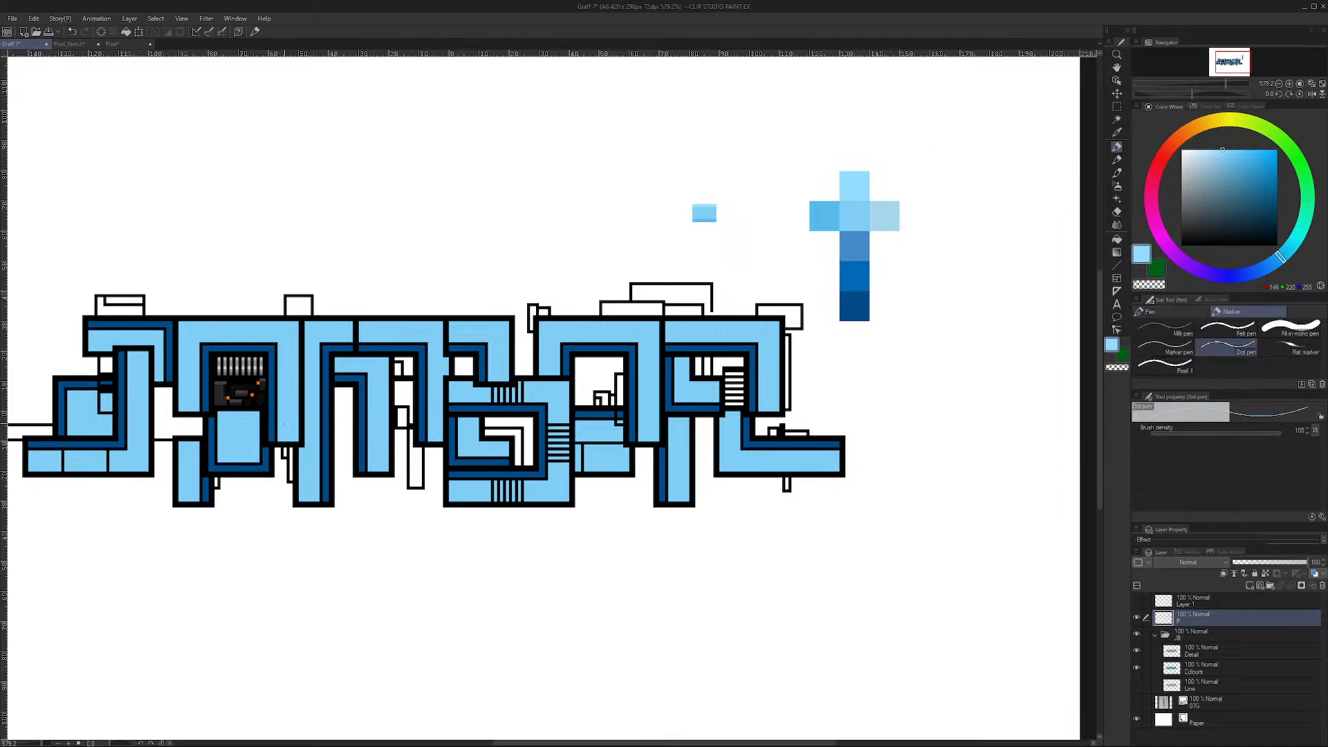
{"action": "left_click", "coordinate": [1115, 267]}
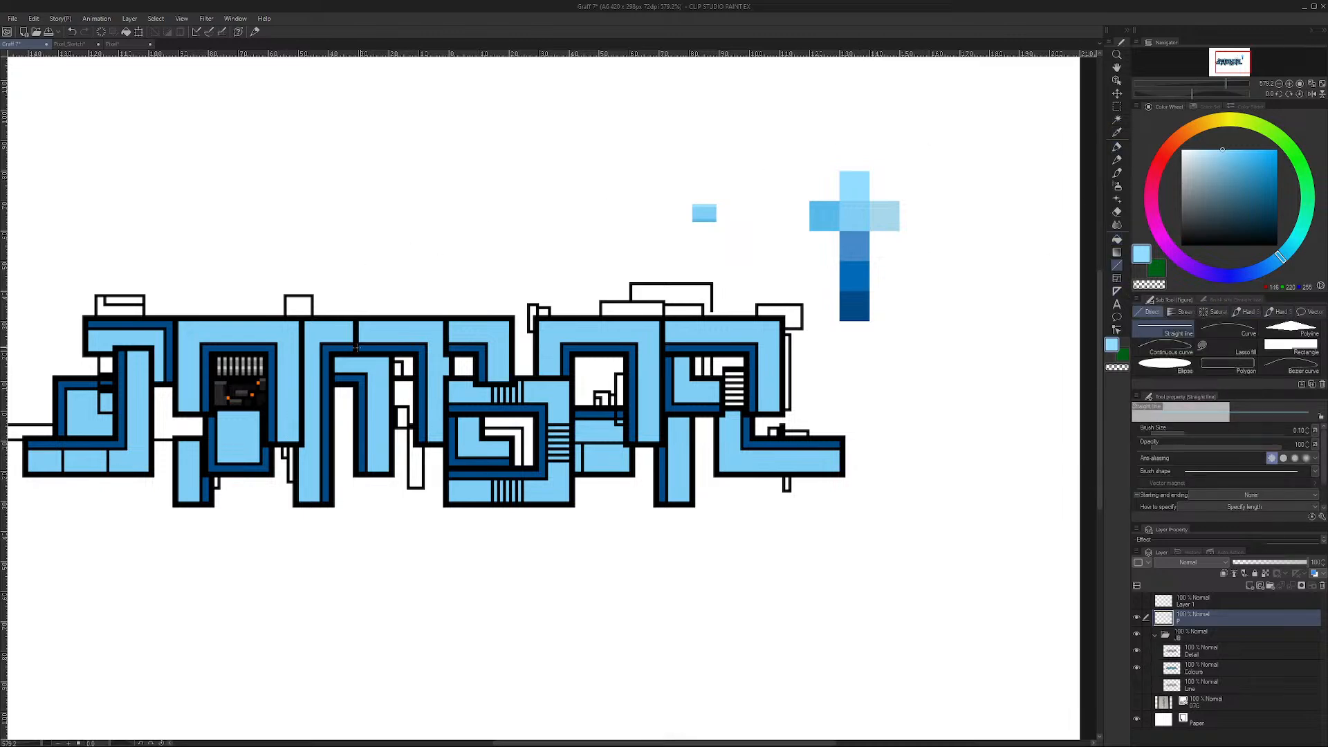
{"action": "left_click_drag", "start_coordinate": [284, 441], "coordinate": [284, 357]}
{"action": "left_click_drag", "start_coordinate": [195, 335], "coordinate": [285, 335]}
{"action": "left_click_drag", "start_coordinate": [192, 410], "coordinate": [192, 335]}
{"action": "left_click_drag", "start_coordinate": [186, 409], "coordinate": [293, 329]}
{"action": "left_click_drag", "start_coordinate": [291, 437], "coordinate": [291, 339]}
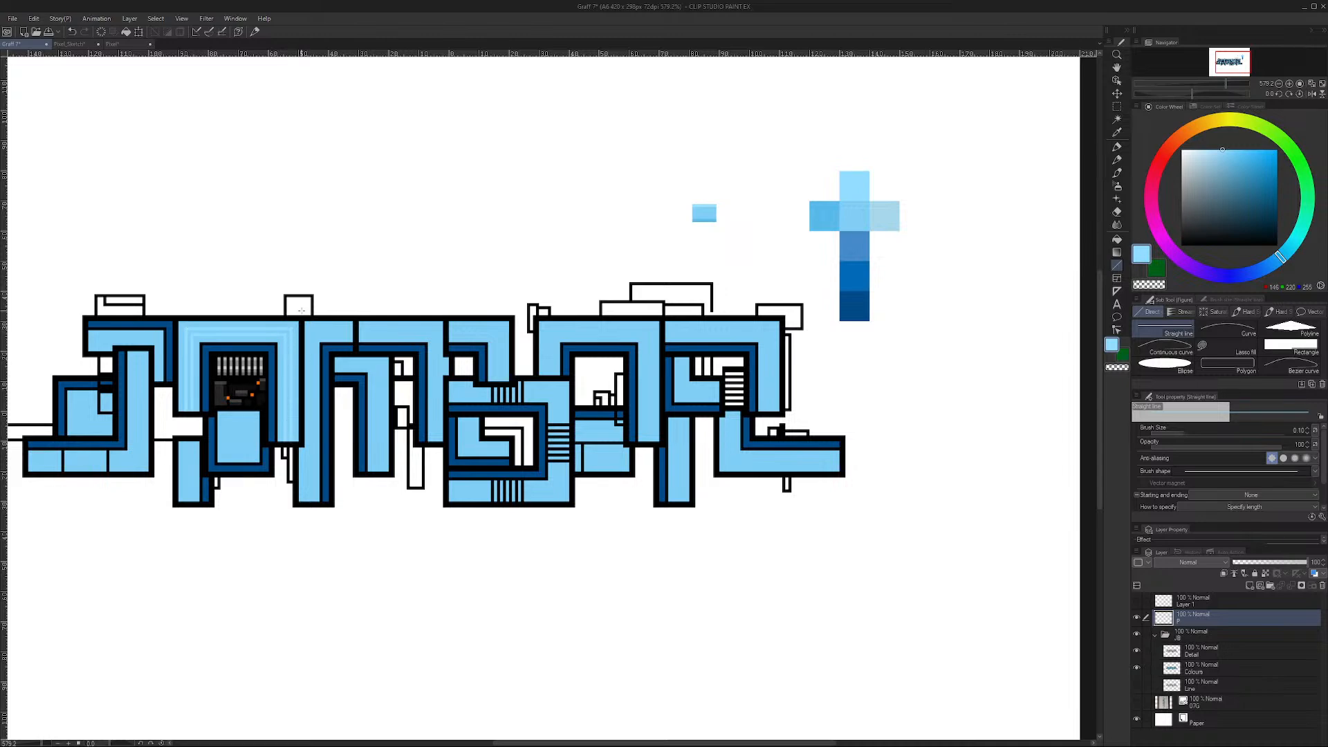
Step: Select the area around the second letter and clear its pale-blue highlight lines
{"action": "left_click_drag", "start_coordinate": [1202, 81], "coordinate": [1220, 78]}
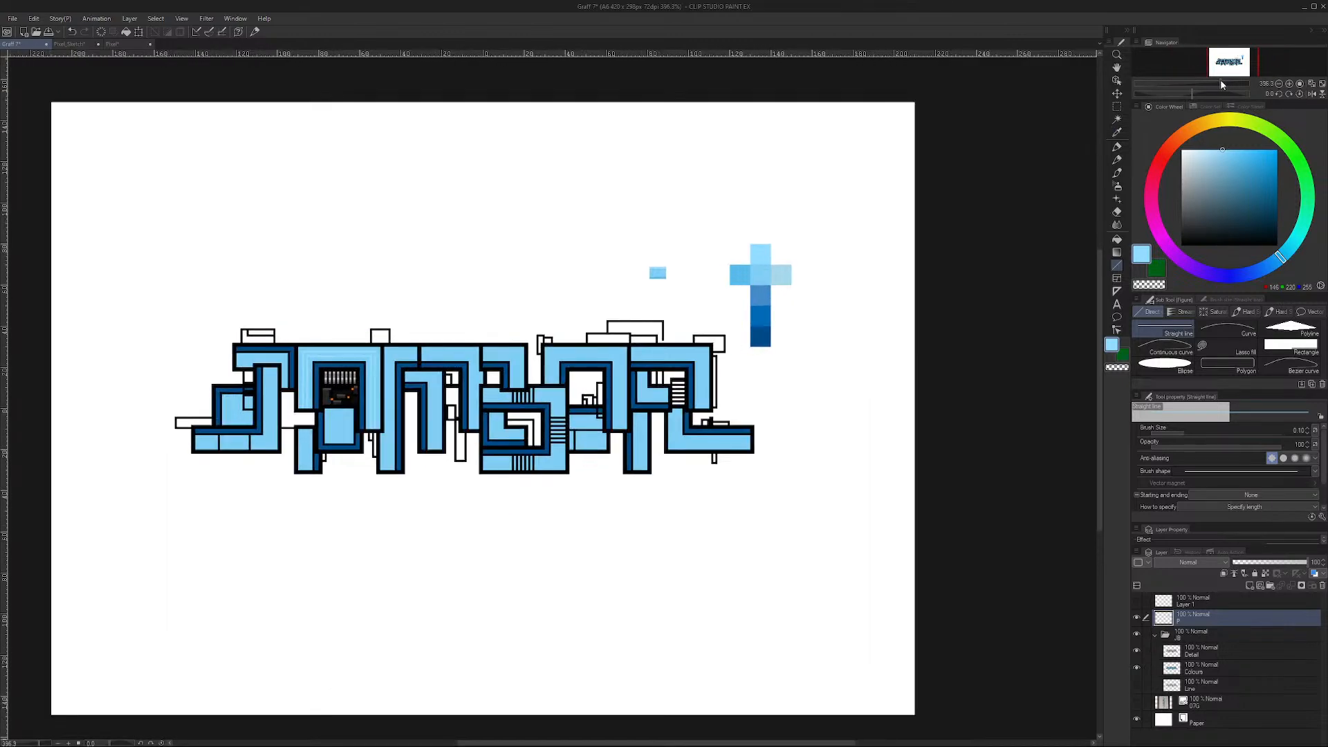
{"action": "left_click", "coordinate": [1221, 149]}
{"action": "left_click_drag", "start_coordinate": [1220, 149], "coordinate": [1217, 150]}
{"action": "left_click", "coordinate": [1116, 238]}
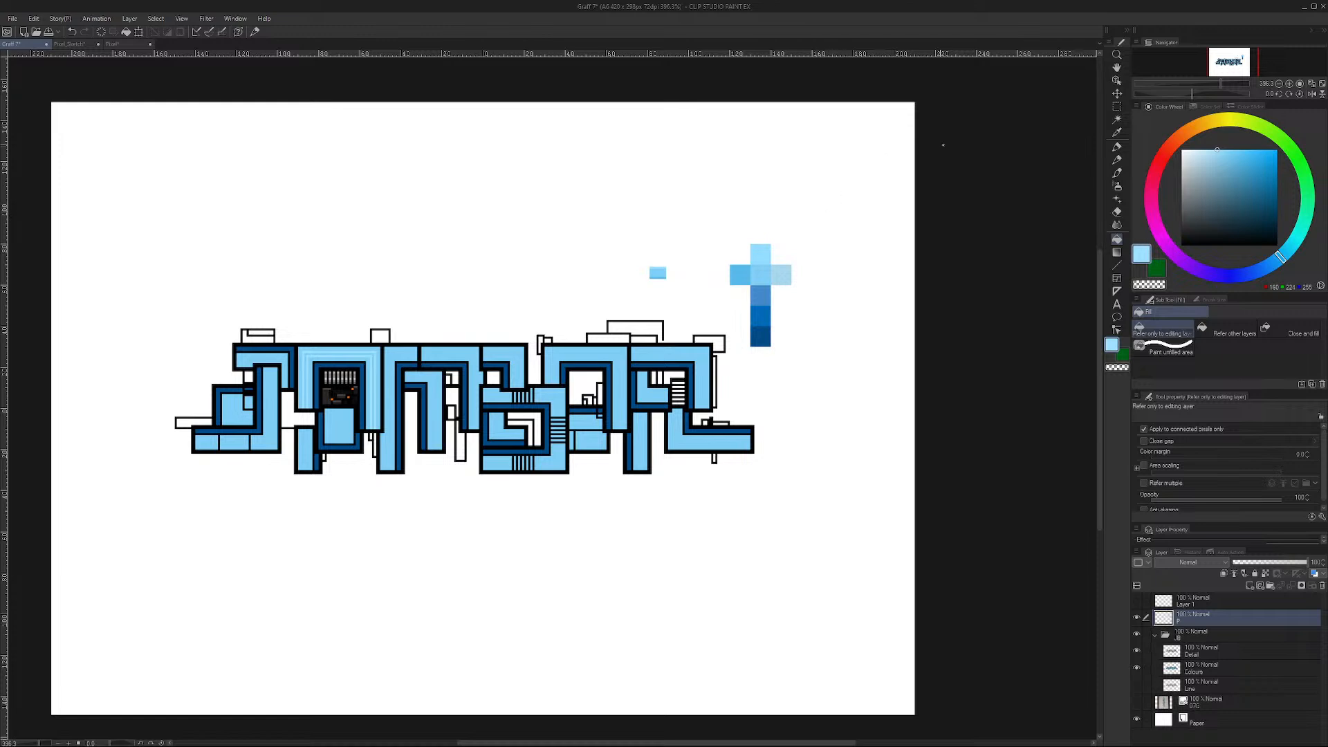
{"action": "key", "text": "m"}
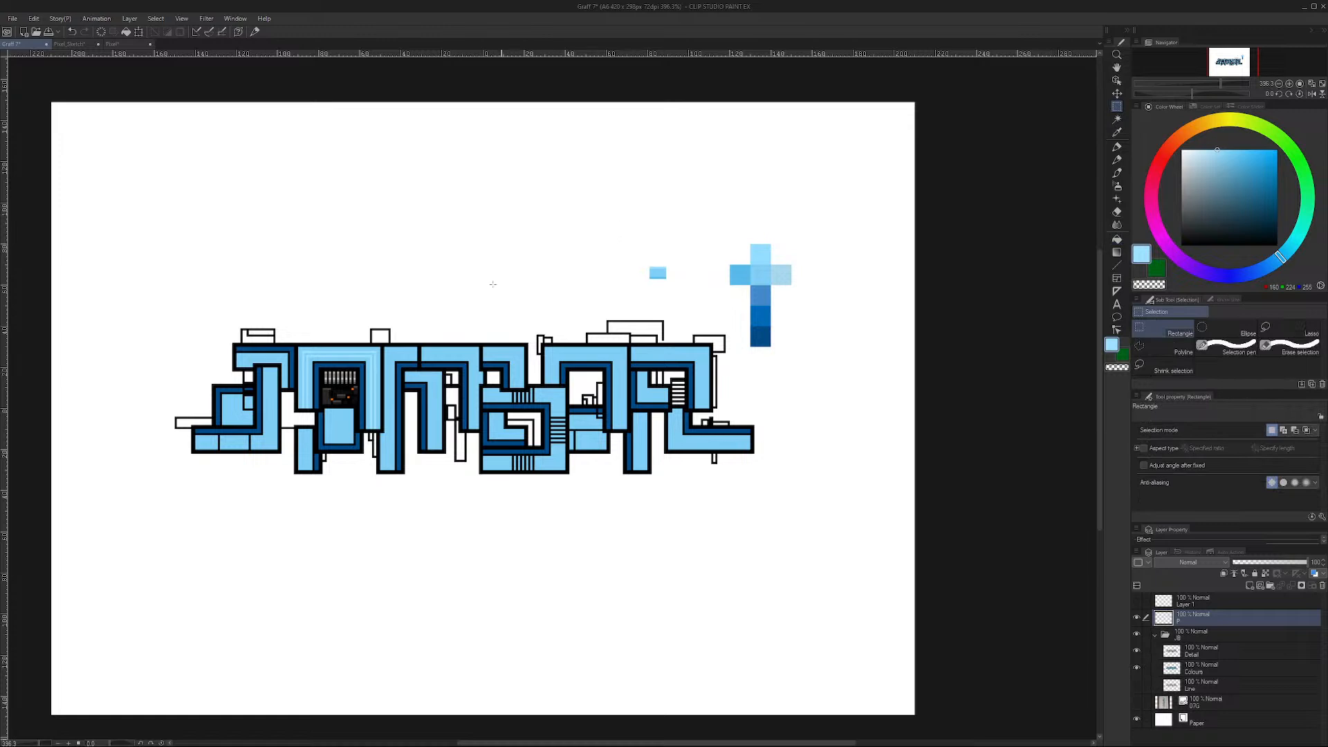
{"action": "left_click_drag", "start_coordinate": [277, 325], "coordinate": [408, 446]}
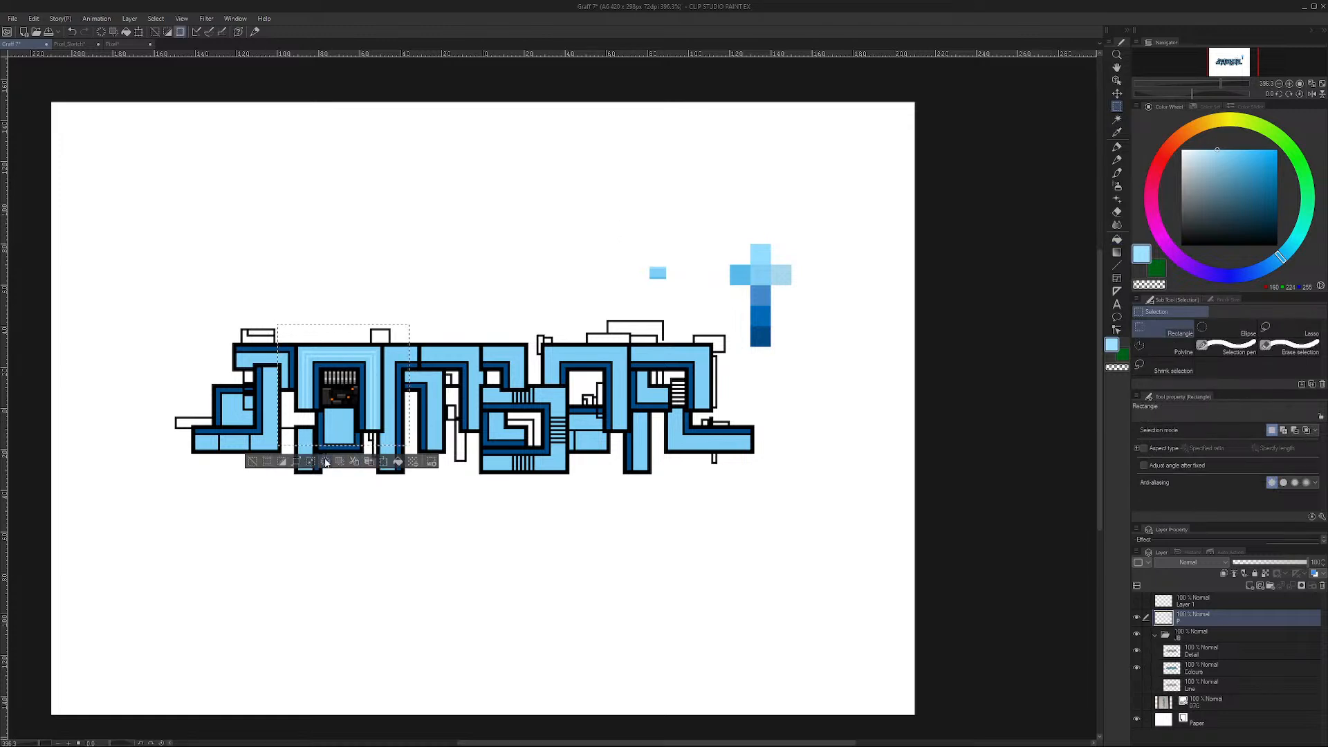
{"action": "key", "text": "ctrl+d"}
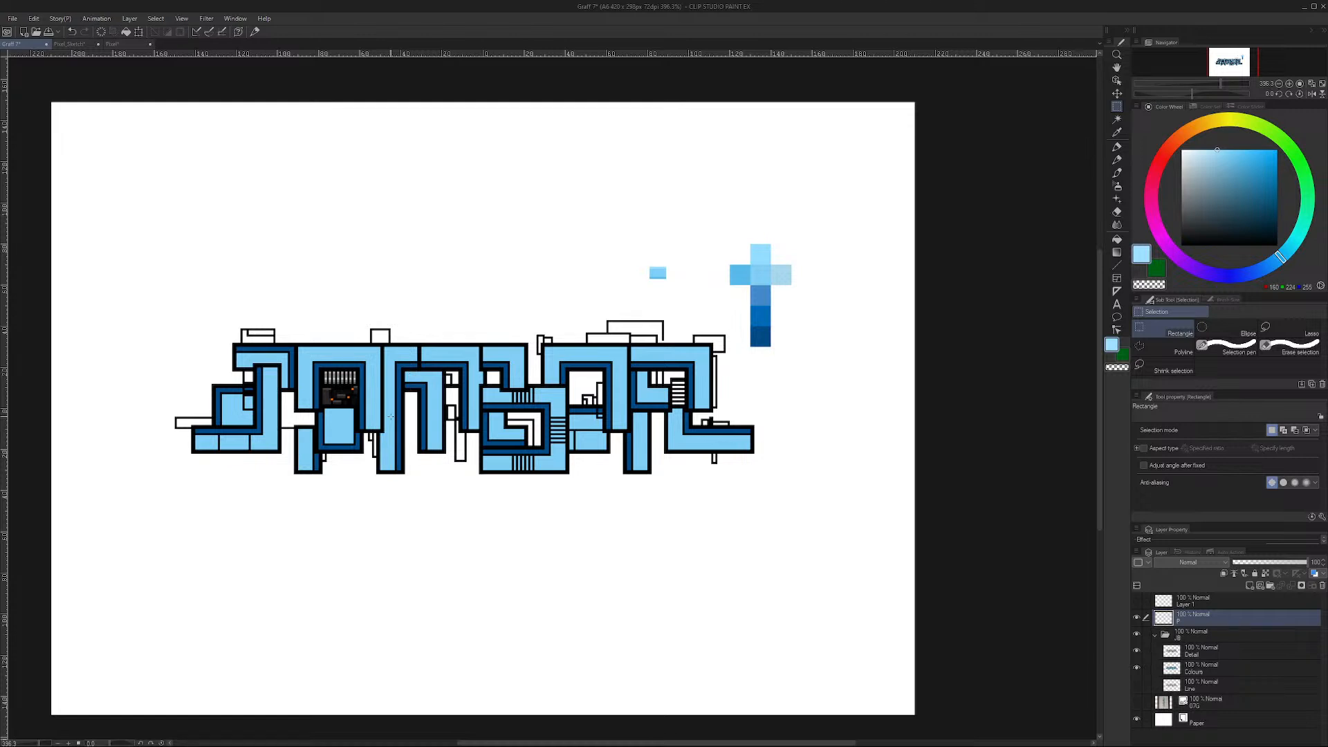
{"action": "right_click", "coordinate": [786, 271]}
{"action": "left_click", "coordinate": [1116, 147]}
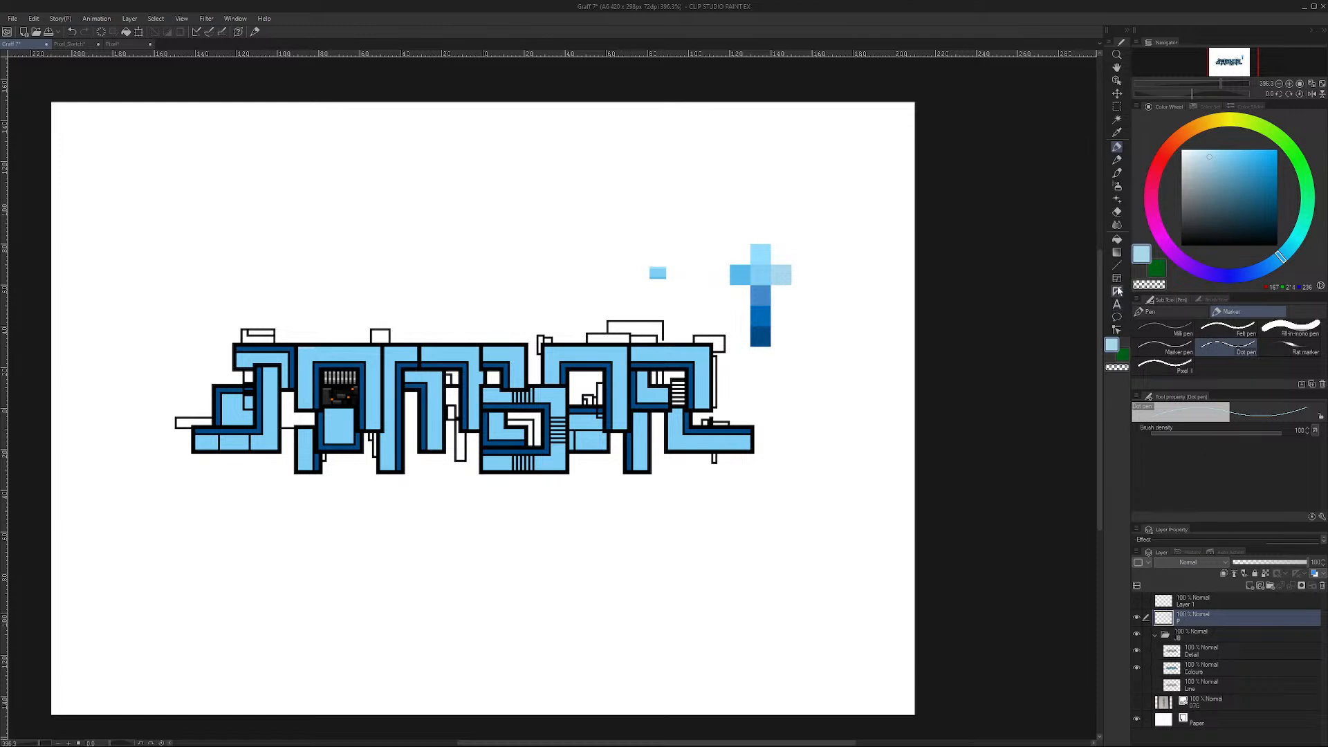
{"action": "left_click", "coordinate": [1116, 265]}
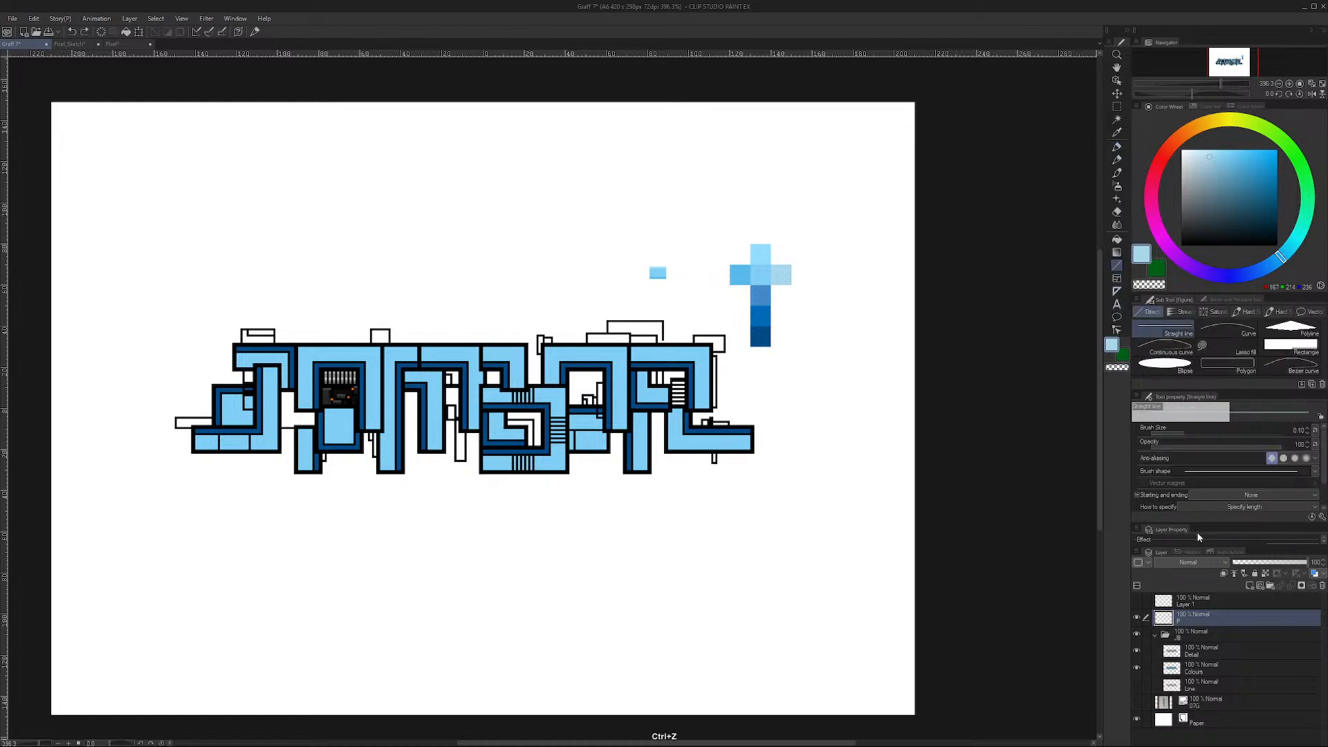
{"action": "left_click", "coordinate": [1201, 648]}
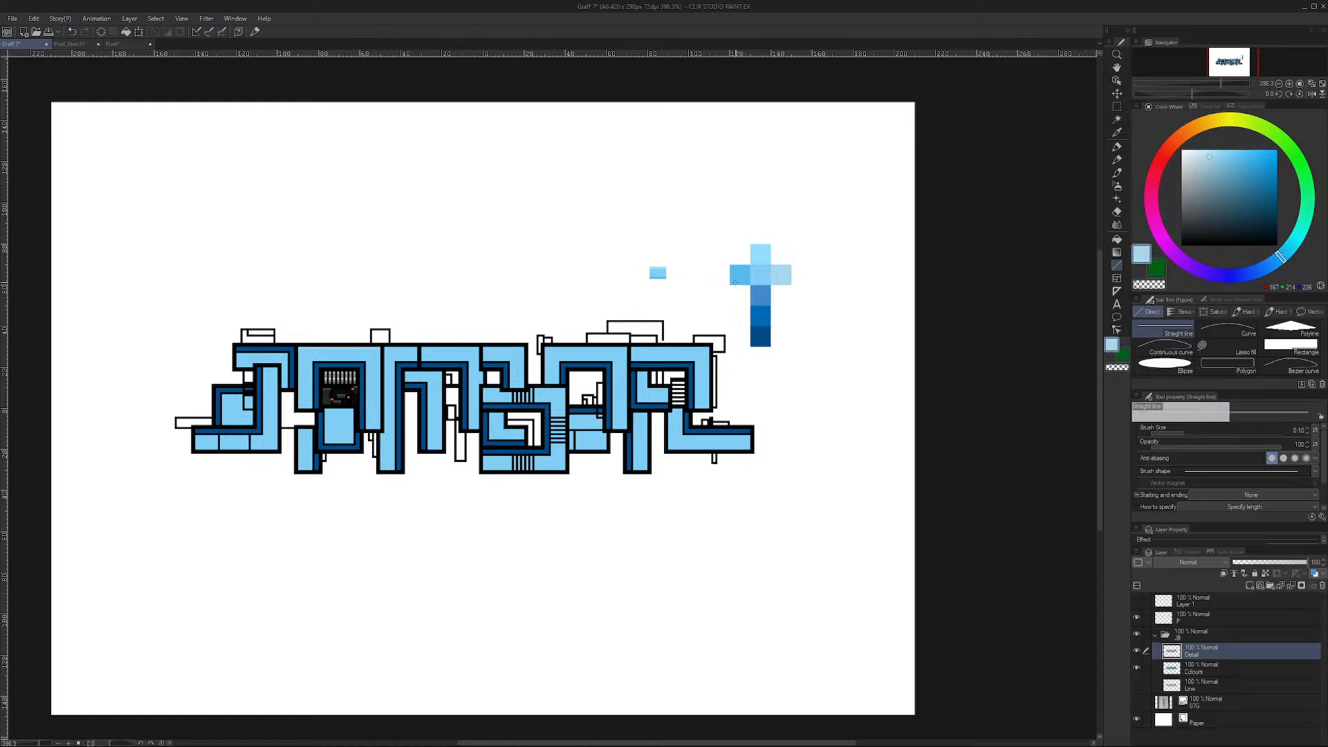
{"action": "right_click", "coordinate": [742, 276]}
{"action": "key", "text": "ctrl+z"}
Step: Add a darker navy swatch beside the palette's lowest blue swatch, outlining it on the palette layer and filling it
{"action": "right_click", "coordinate": [763, 331]}
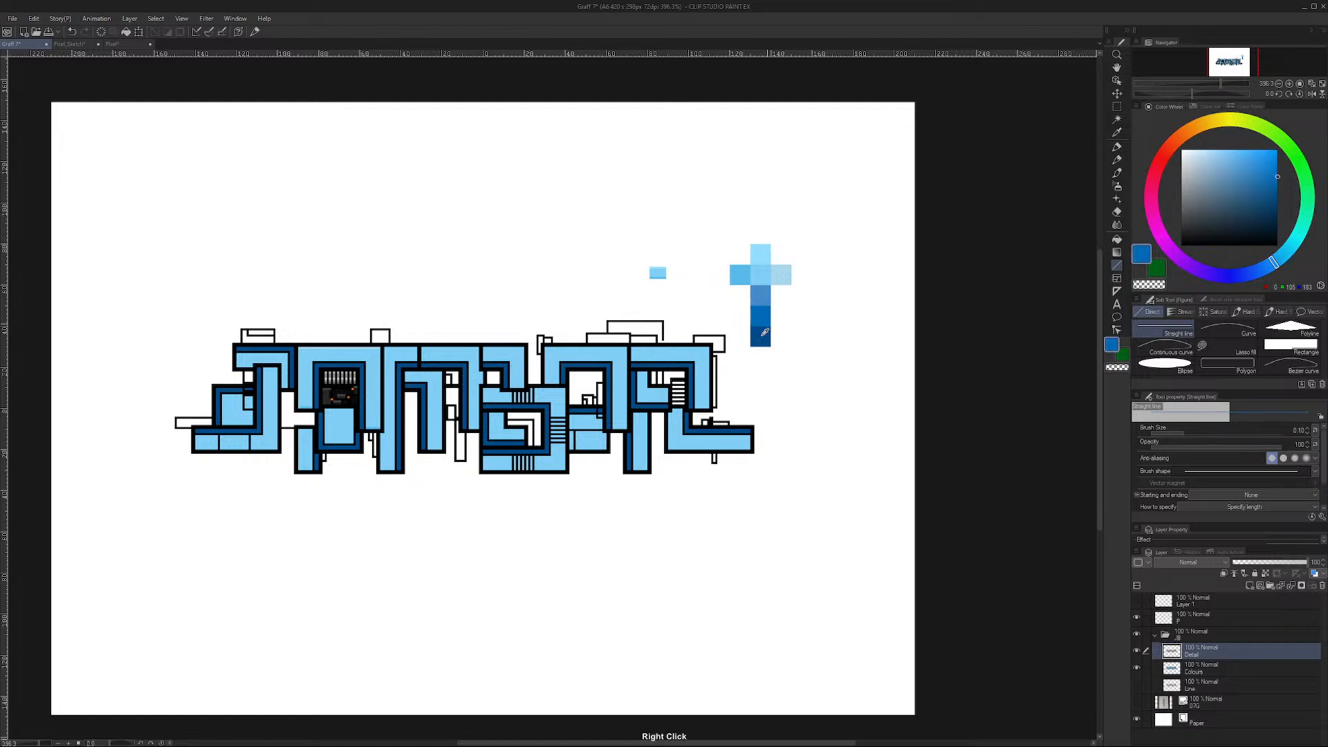
{"action": "left_click", "coordinate": [1269, 209]}
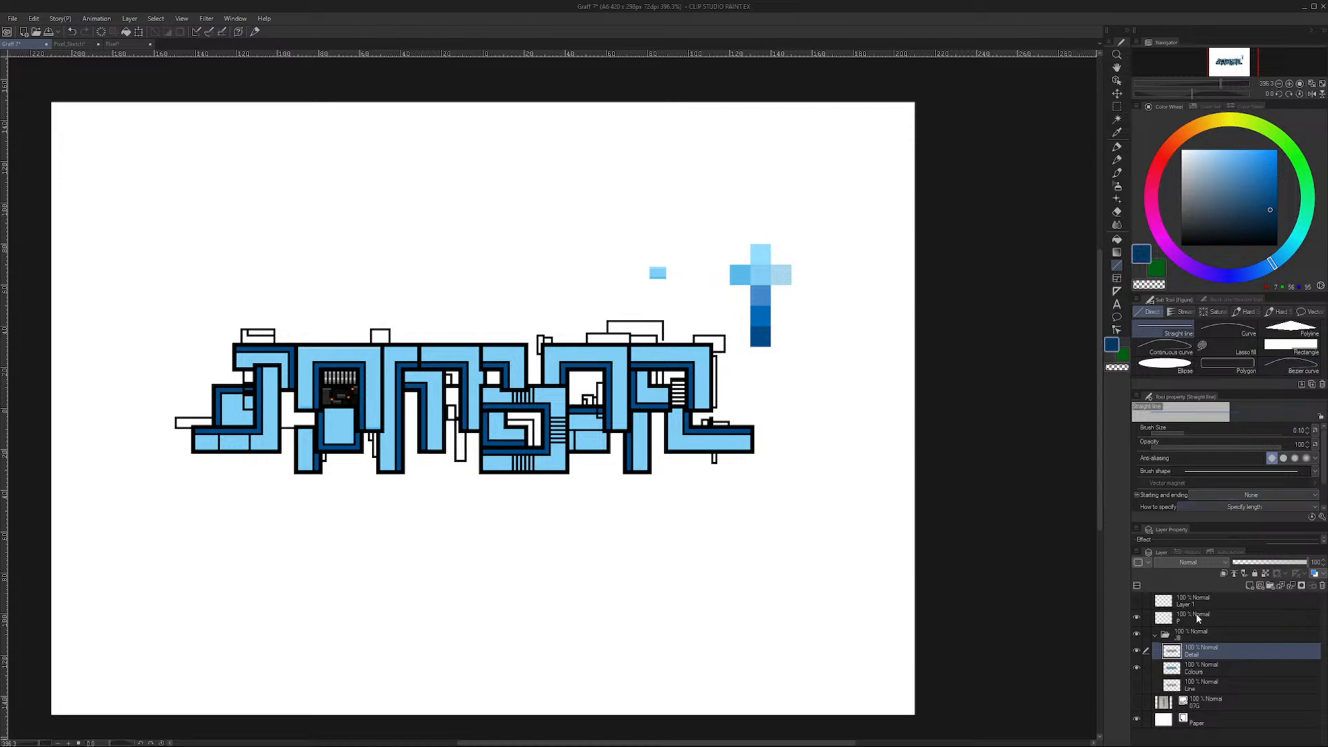
{"action": "left_click", "coordinate": [1196, 618]}
{"action": "left_click", "coordinate": [1117, 146]}
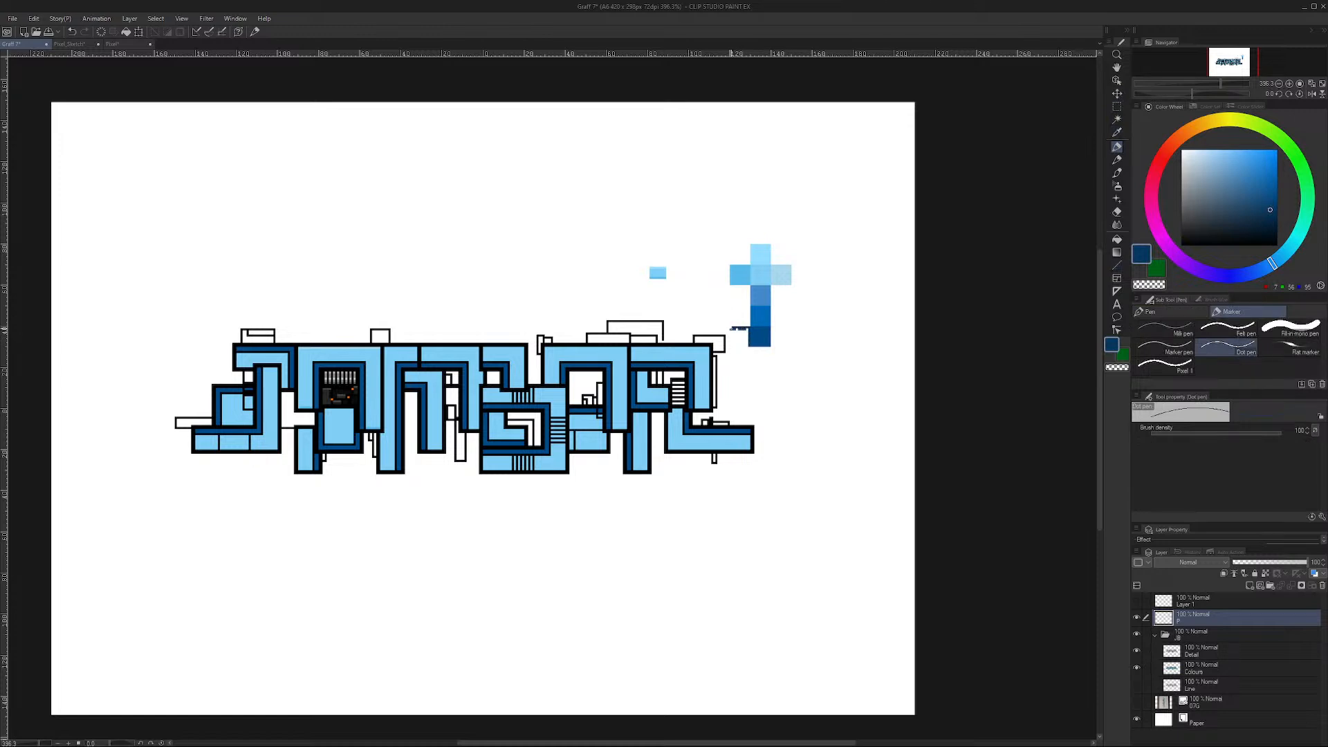
{"action": "left_click_drag", "start_coordinate": [731, 327], "coordinate": [732, 345]}
{"action": "left_click", "coordinate": [1116, 239]}
{"action": "left_click", "coordinate": [739, 337]}
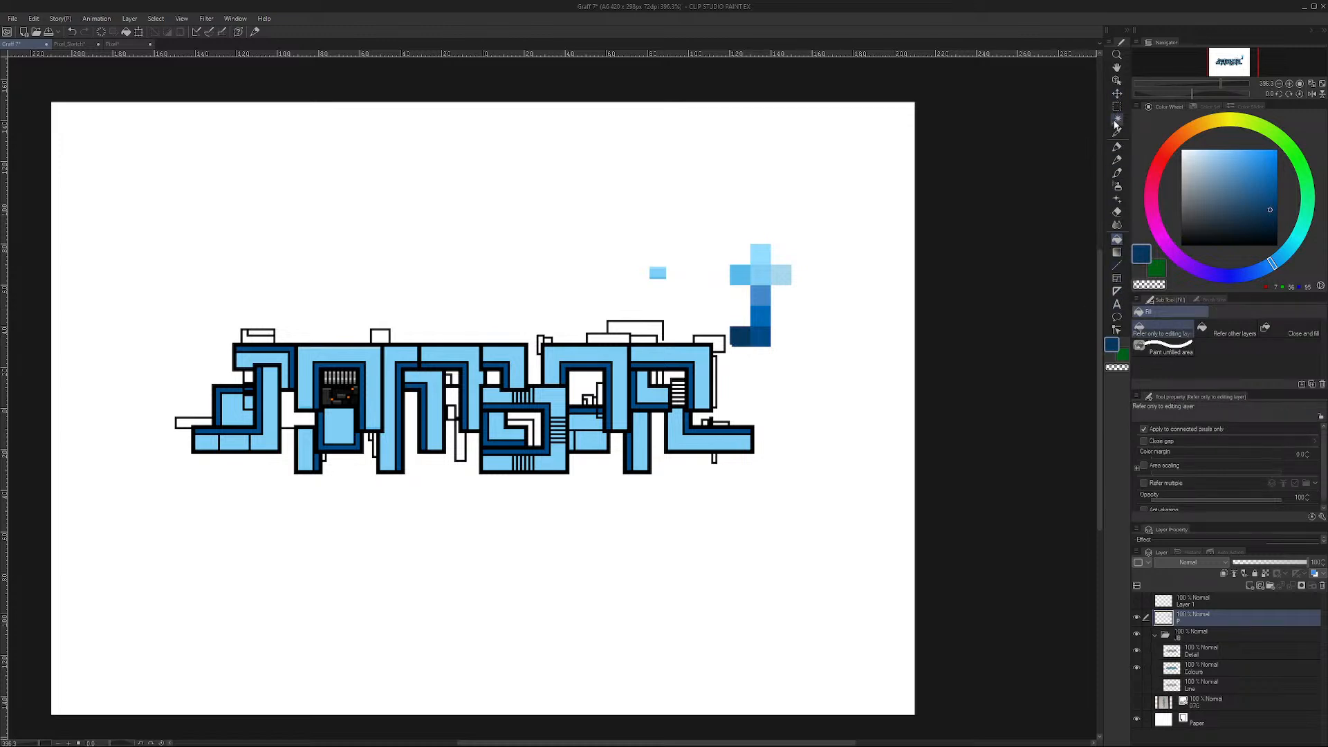
Step: Draw thin navy shadow lines along the dark-blue edges of the first letter on the Detail layer with the Straight line tool
{"action": "left_click", "coordinate": [1116, 147]}
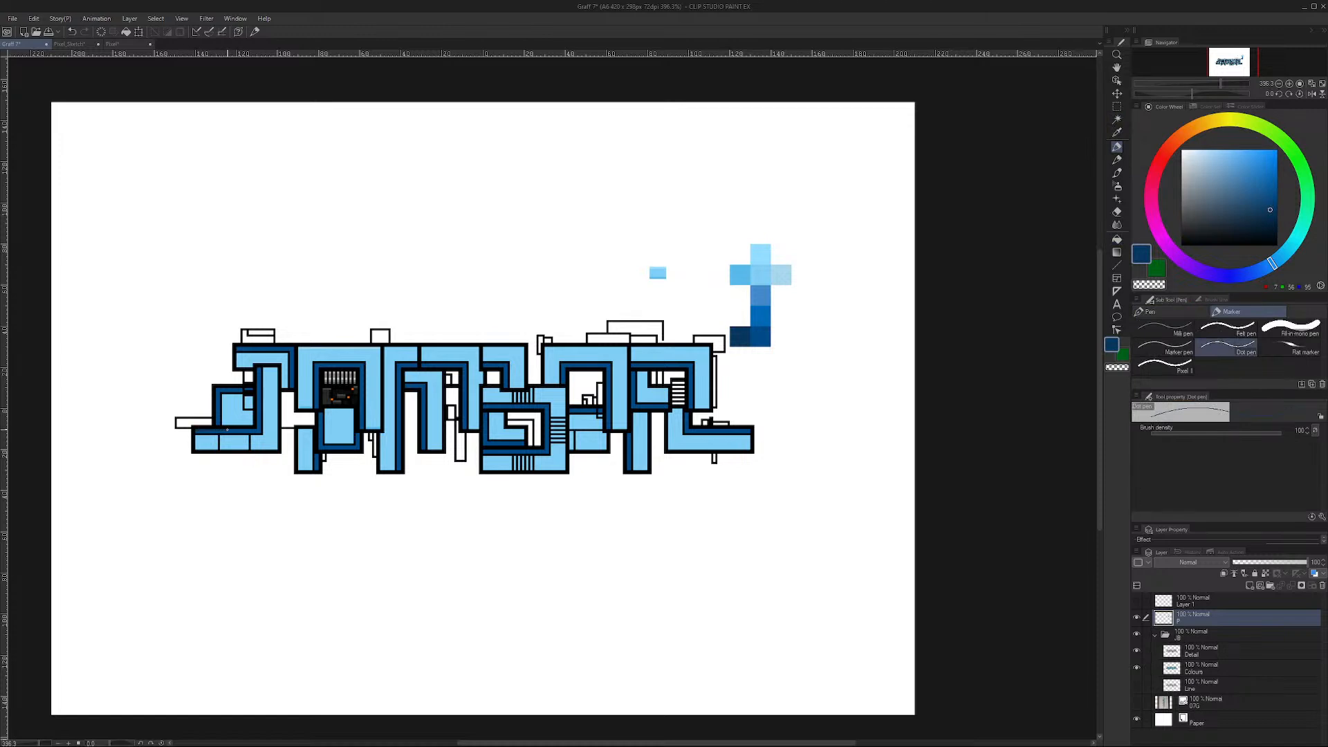
{"action": "key", "text": "ctrl+z"}
{"action": "left_click", "coordinate": [1208, 656]}
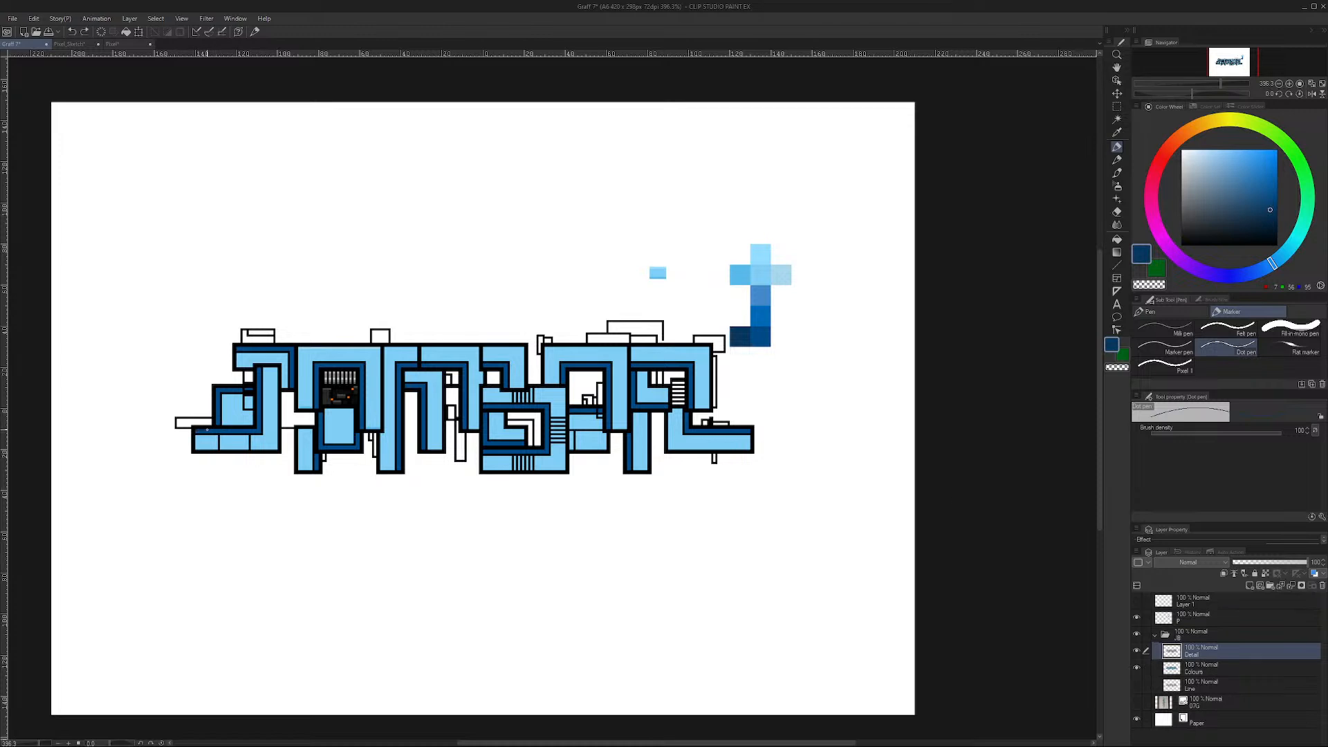
{"action": "key", "text": "ctrl+z"}
{"action": "key", "text": "u"}
{"action": "left_click_drag", "start_coordinate": [197, 429], "coordinate": [257, 429]}
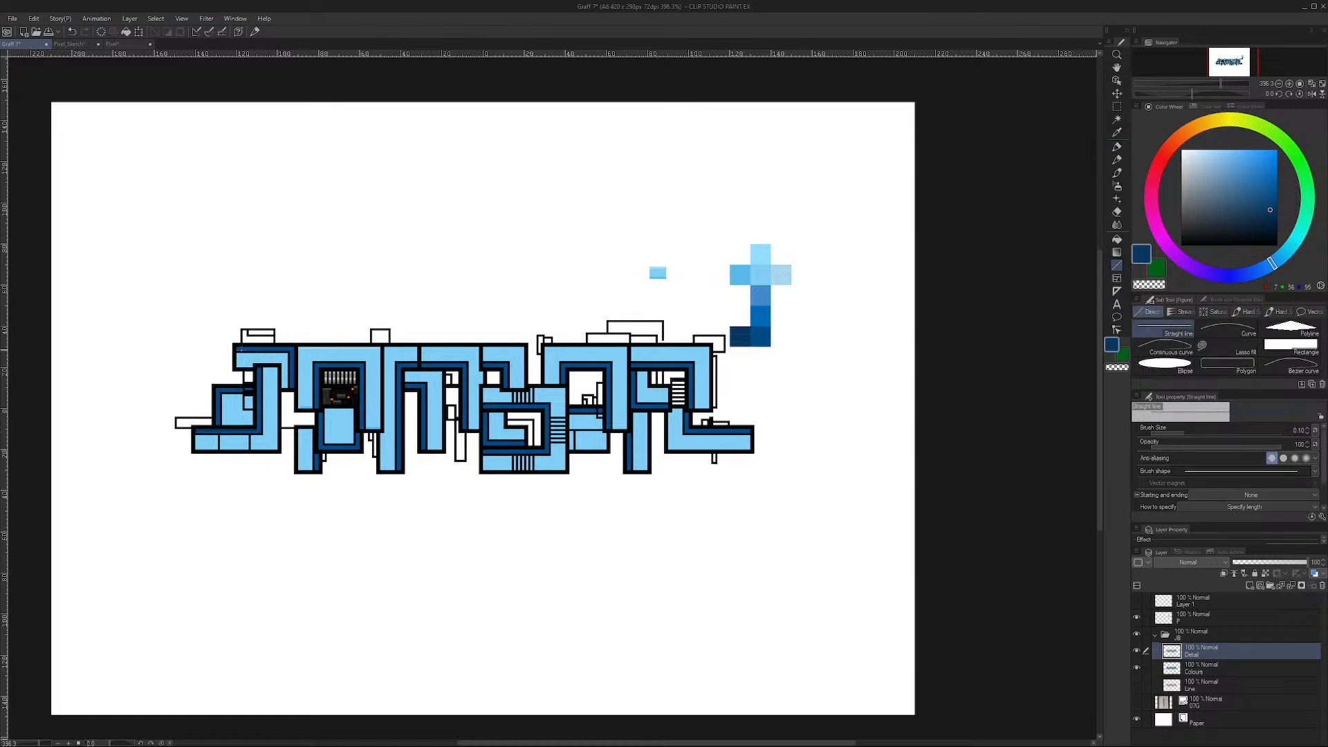
{"action": "left_click_drag", "start_coordinate": [237, 347], "coordinate": [291, 348]}
Step: Undo misplaced shadow strokes and draw navy shadow lines along the inner edge of the second letter's arch
{"action": "key", "text": "ctrl+z"}
{"action": "key", "text": "ctrl+z"}
{"action": "key", "text": "ctrl+y"}
{"action": "left_click_drag", "start_coordinate": [314, 363], "coordinate": [364, 362]}
{"action": "key", "text": "ctrl+z"}
{"action": "left_click_drag", "start_coordinate": [364, 364], "coordinate": [365, 363]}
Step: Draw a slightly deeper light-blue line along the lower edge of the square block beneath the second letter's mechanical panel
{"action": "right_click", "coordinate": [786, 276]}
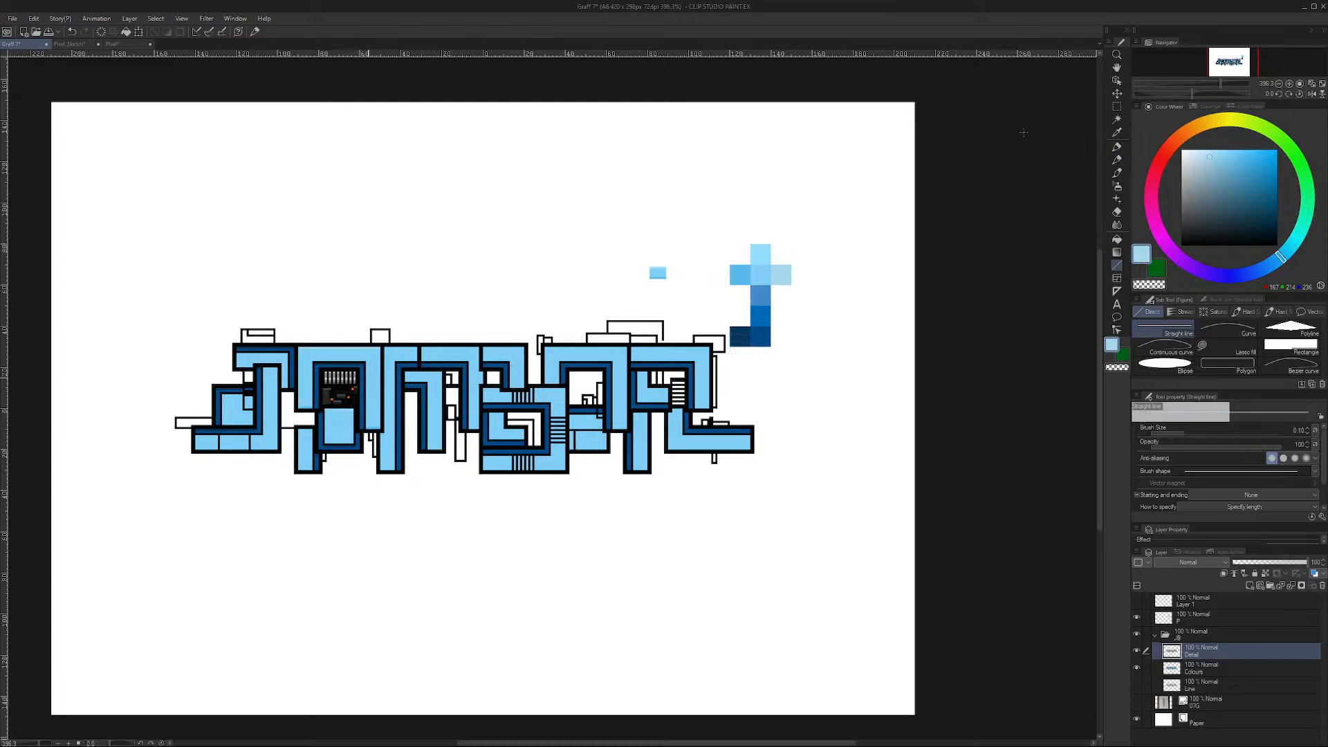
{"action": "right_click", "coordinate": [417, 427]}
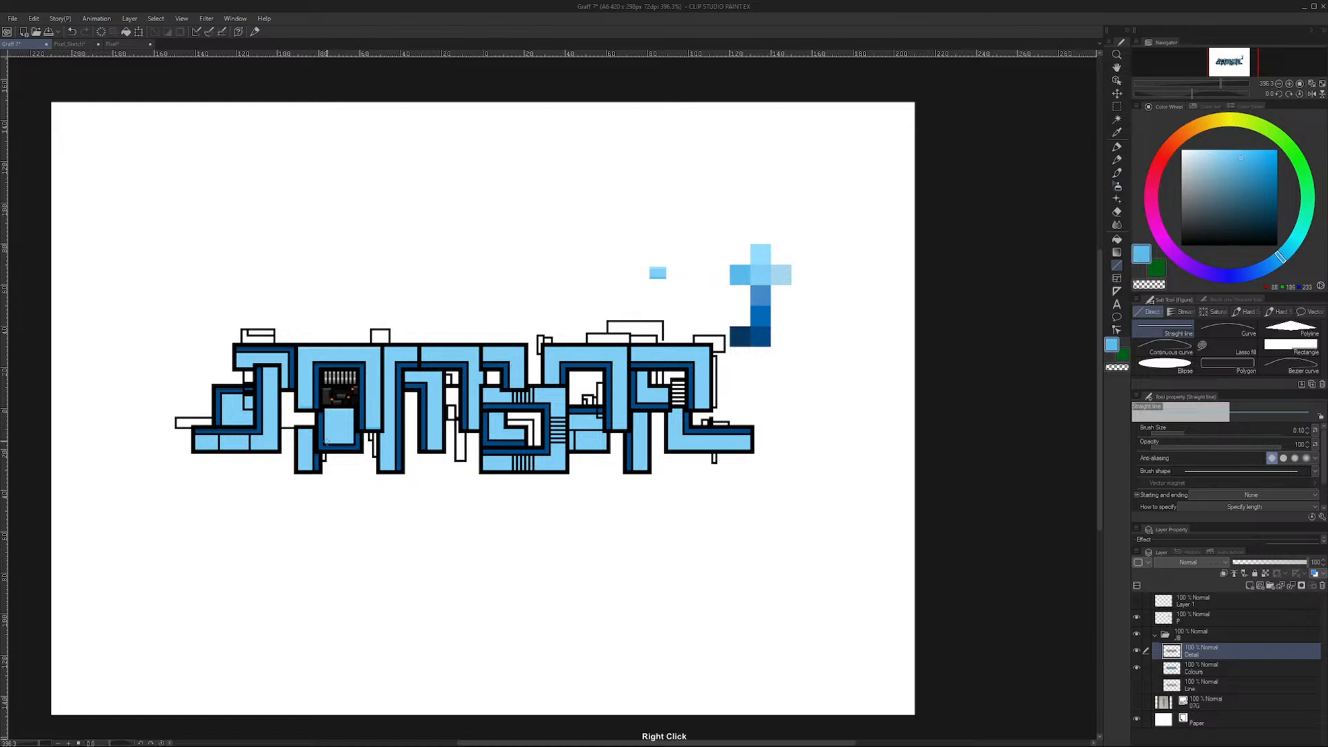
{"action": "left_click_drag", "start_coordinate": [328, 441], "coordinate": [353, 442]}
Step: Examine the orange shading in the Pixel_Sketch document as a reference and return to the graffiti document
{"action": "left_click", "coordinate": [1227, 83]}
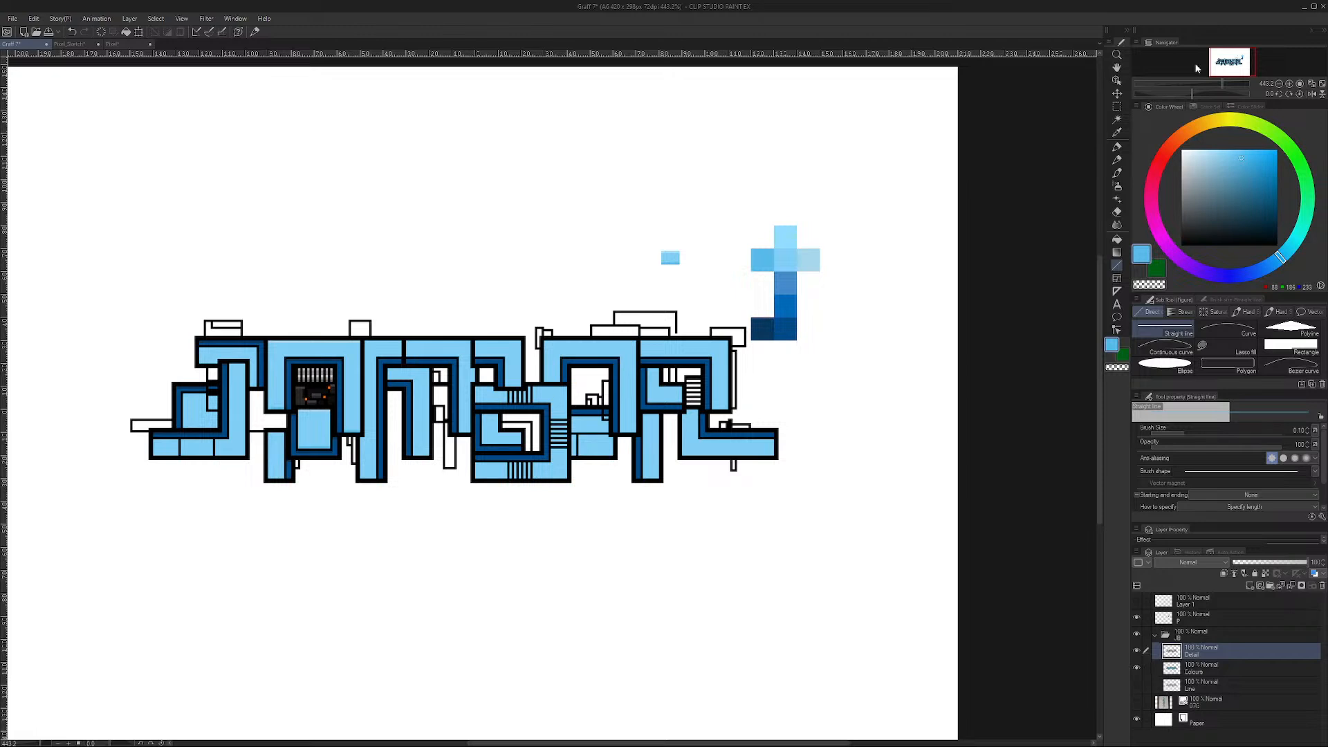
{"action": "left_click", "coordinate": [767, 328], "text": "alt"}
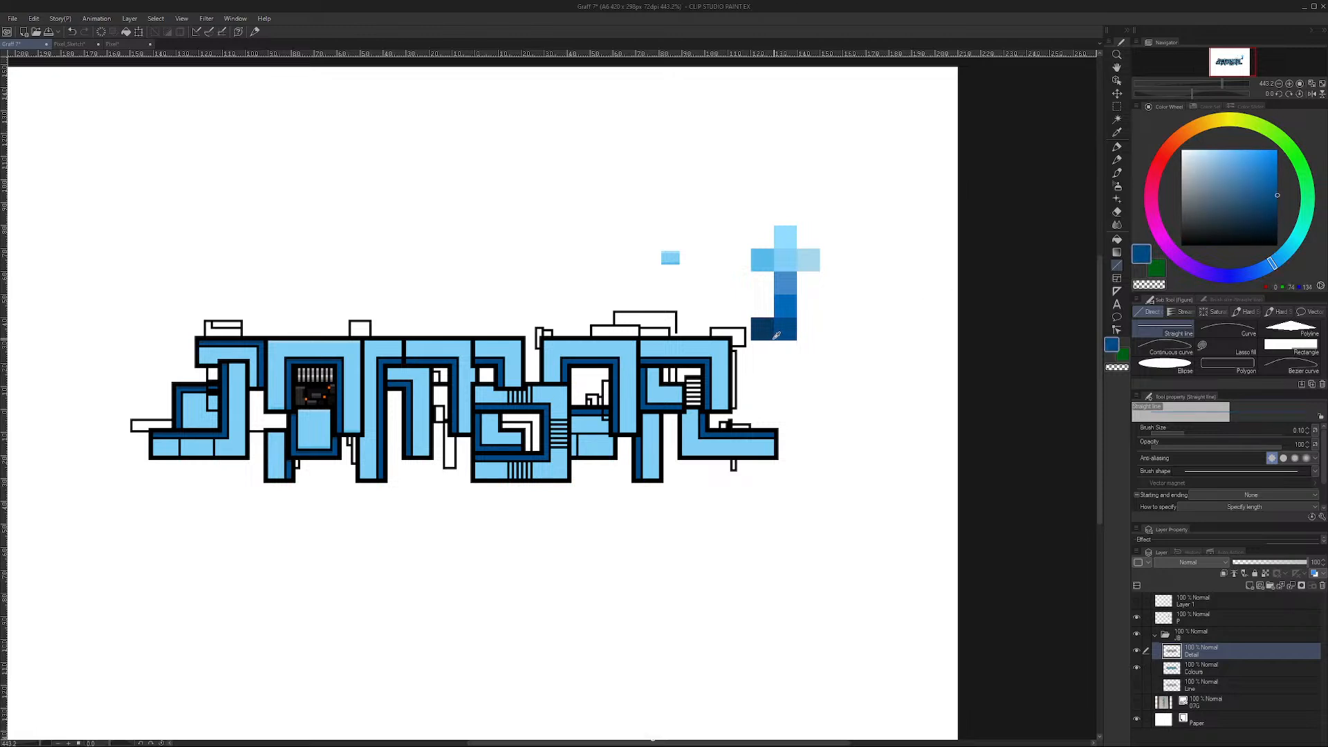
{"action": "left_click", "coordinate": [1268, 217]}
{"action": "left_click", "coordinate": [1116, 238]}
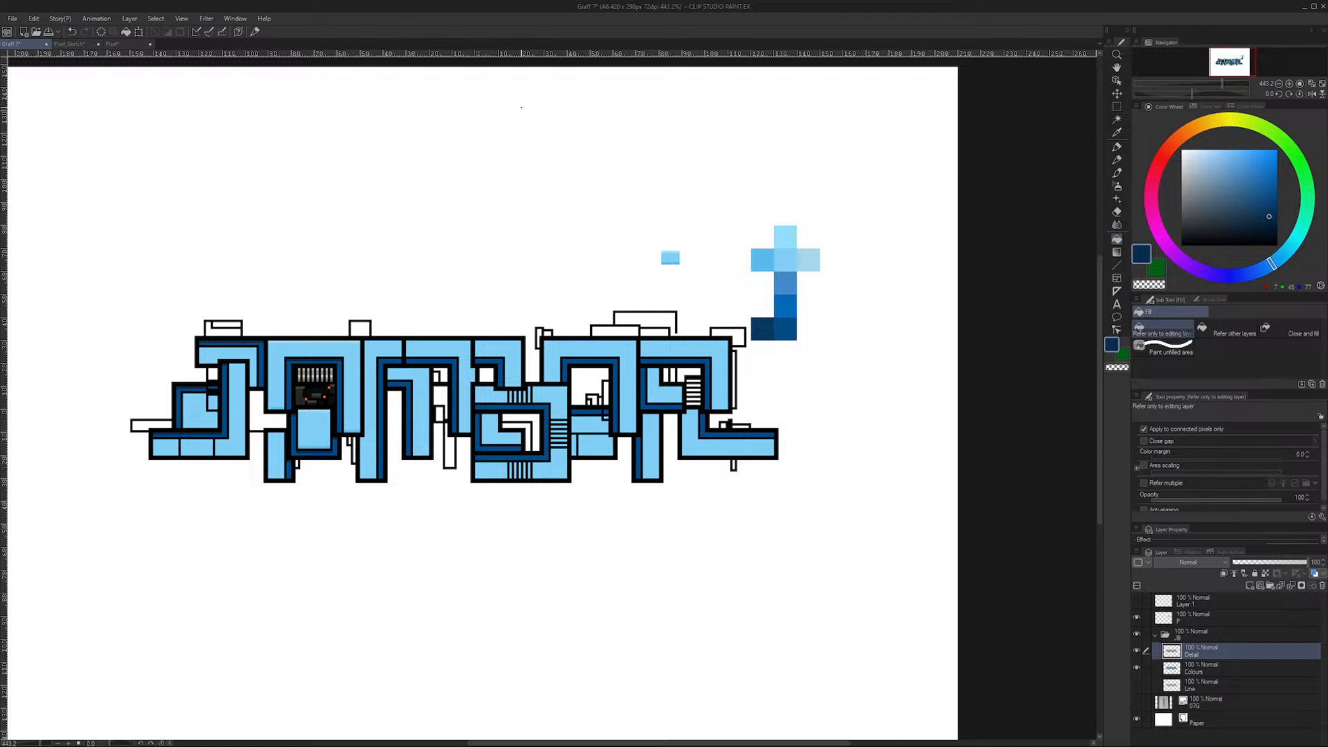
{"action": "left_click", "coordinate": [75, 44]}
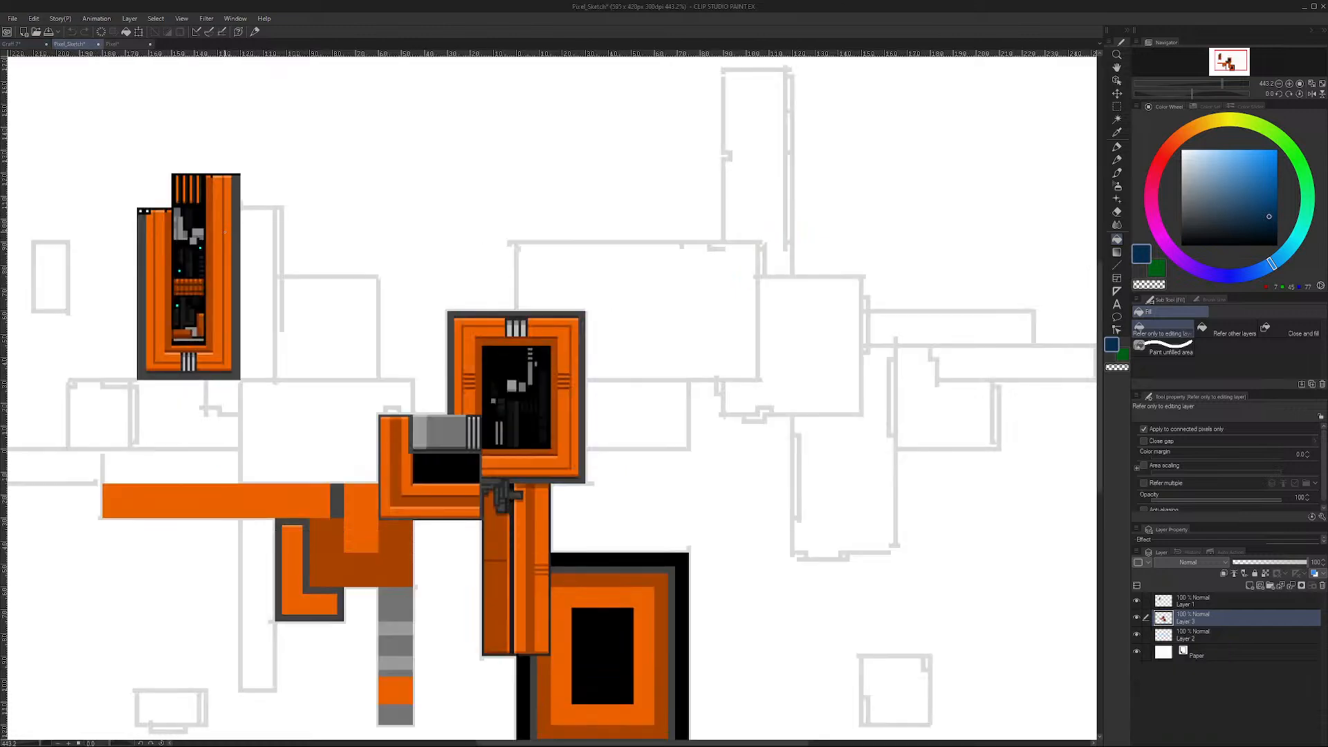
{"action": "left_click", "coordinate": [30, 45]}
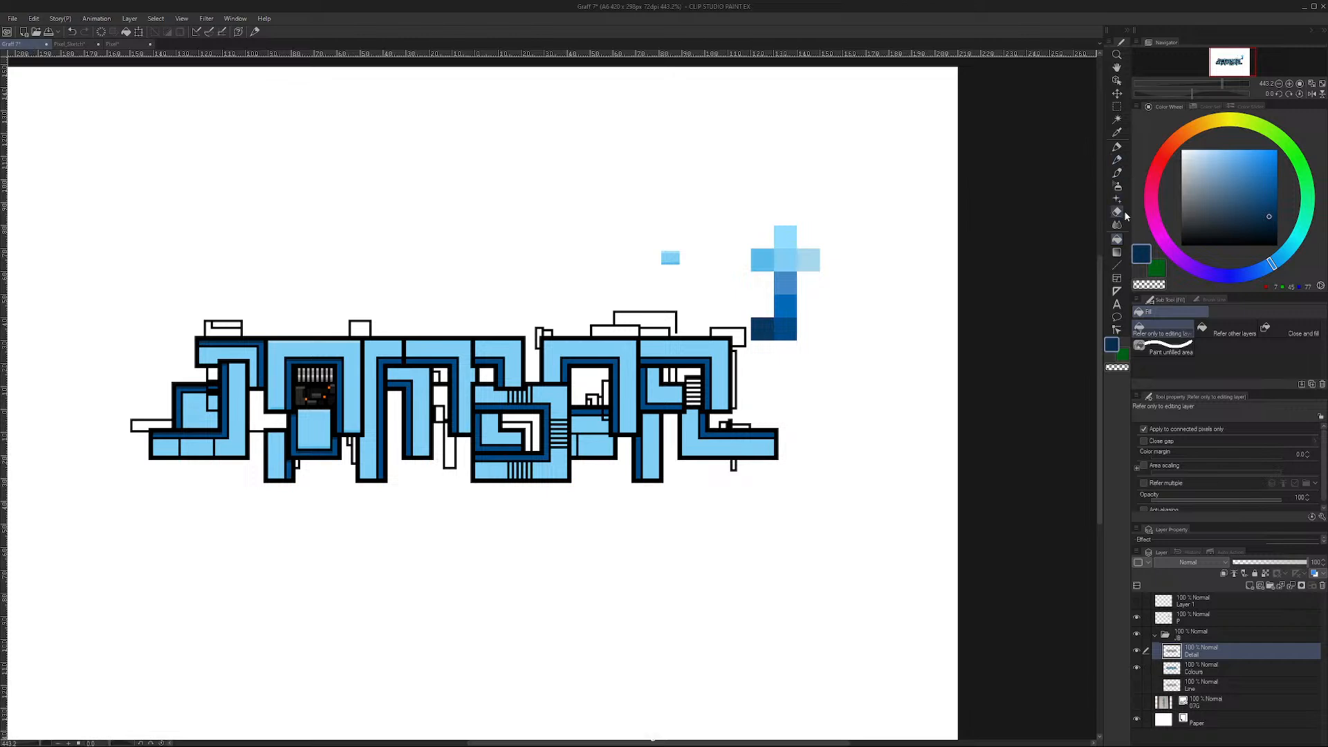
Step: Fill the second letter's arch and the square block beneath its panel with the palette's medium blue
{"action": "left_click", "coordinate": [786, 260], "text": "alt"}
{"action": "left_click", "coordinate": [786, 280], "text": "alt"}
{"action": "left_click", "coordinate": [322, 429]}
{"action": "left_click", "coordinate": [353, 389]}
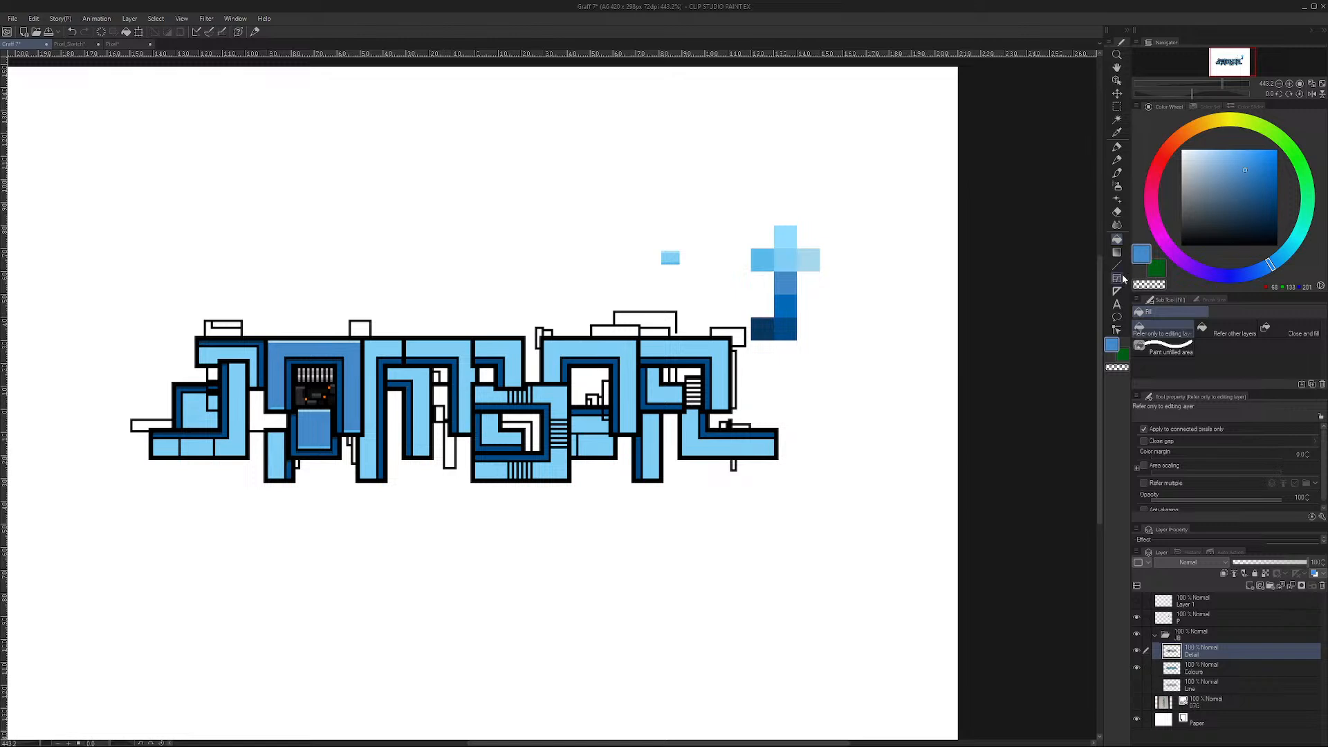
Step: Recolour the highlight edges of the second letter's arch and square block with a lighter tint of the medium blue
{"action": "left_click", "coordinate": [1238, 157]}
{"action": "left_click", "coordinate": [333, 342]}
{"action": "left_click", "coordinate": [319, 411]}
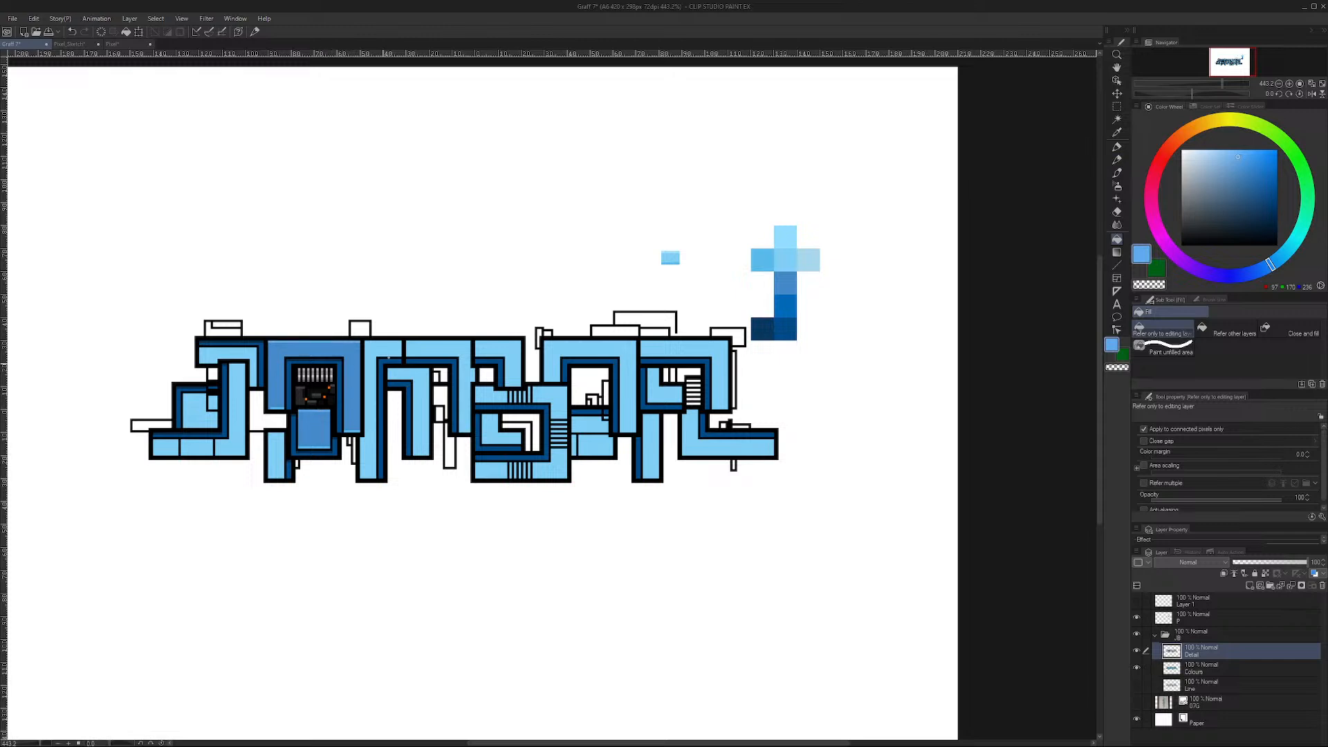
Step: Recolour the shadow edges of the second letter's arch and square block with a darker shade of the medium blue
{"action": "left_click", "coordinate": [1255, 193]}
{"action": "left_click", "coordinate": [1265, 207]}
{"action": "left_click", "coordinate": [315, 447]}
{"action": "key", "text": "ctrl+z"}
{"action": "left_click", "coordinate": [790, 282], "text": "alt"}
{"action": "left_click", "coordinate": [1255, 185]}
{"action": "left_click", "coordinate": [1252, 193]}
{"action": "left_click", "coordinate": [317, 448]}
{"action": "left_click", "coordinate": [354, 432]}
{"action": "left_click", "coordinate": [1116, 147]}
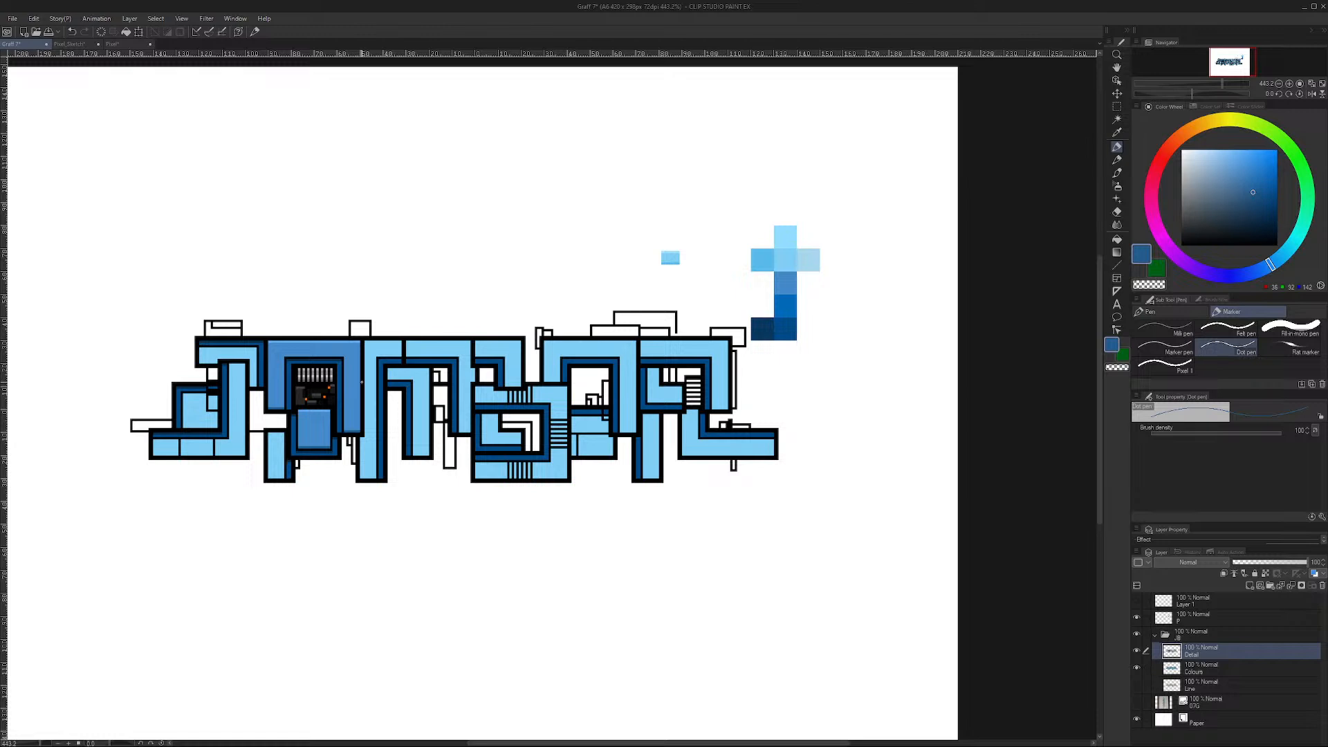
Step: Fill the second letter's detached lower leg with the palette's medium blue and touch up its edge shading with the pen
{"action": "key", "text": "g"}
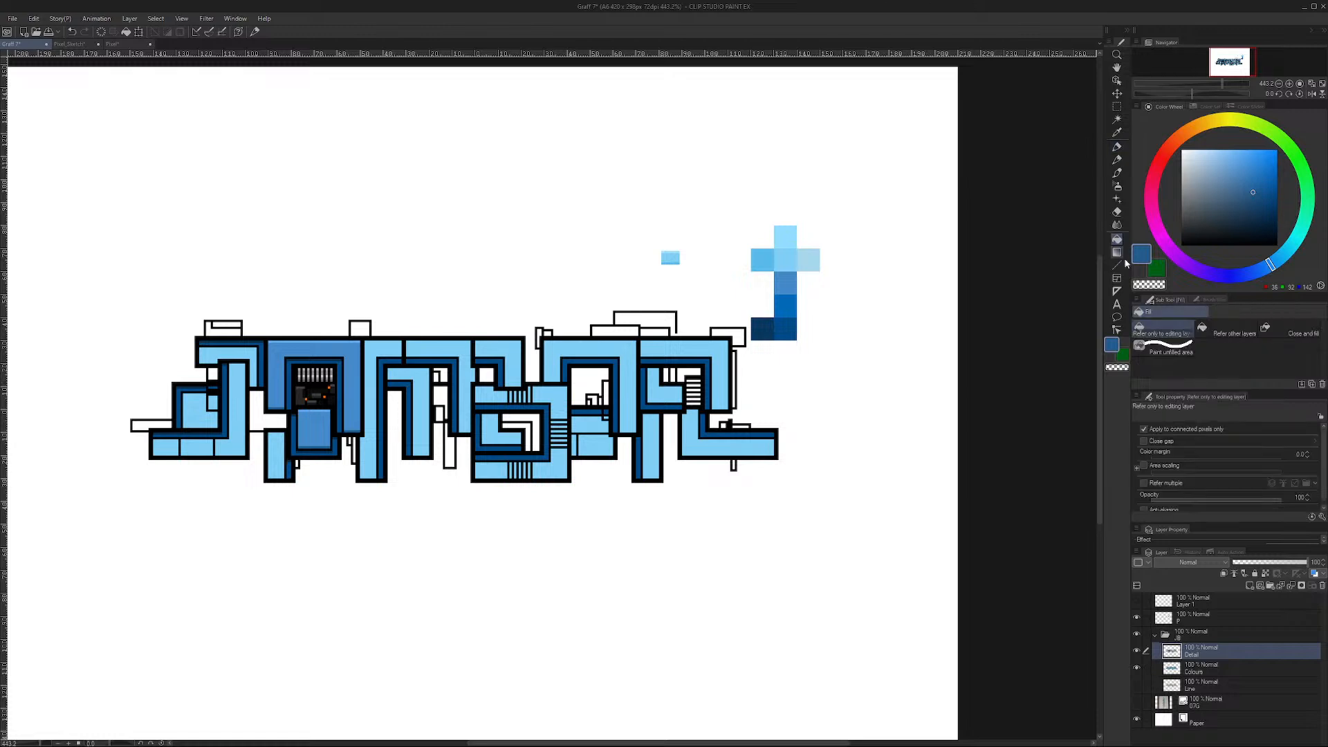
{"action": "right_click", "coordinate": [789, 281]}
{"action": "left_click", "coordinate": [788, 282]}
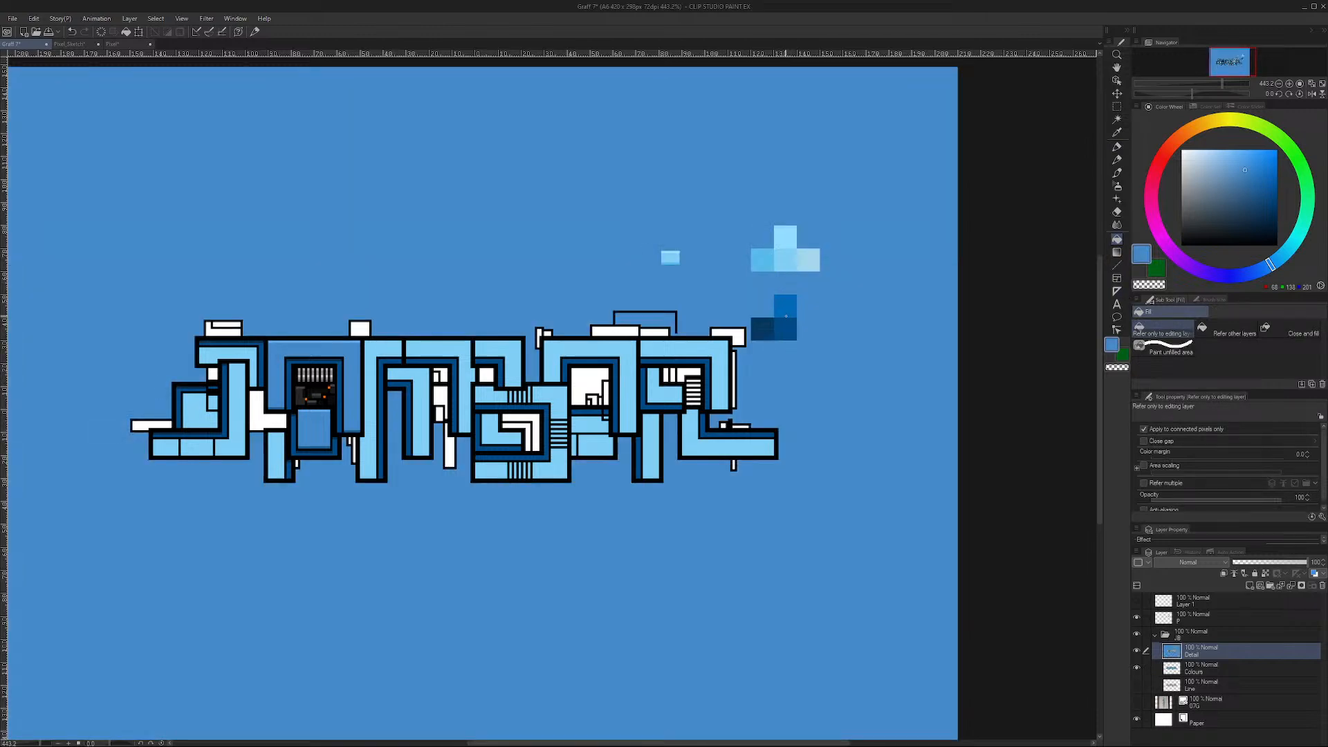
{"action": "key", "text": "ctrl+z"}
{"action": "left_click", "coordinate": [278, 451]}
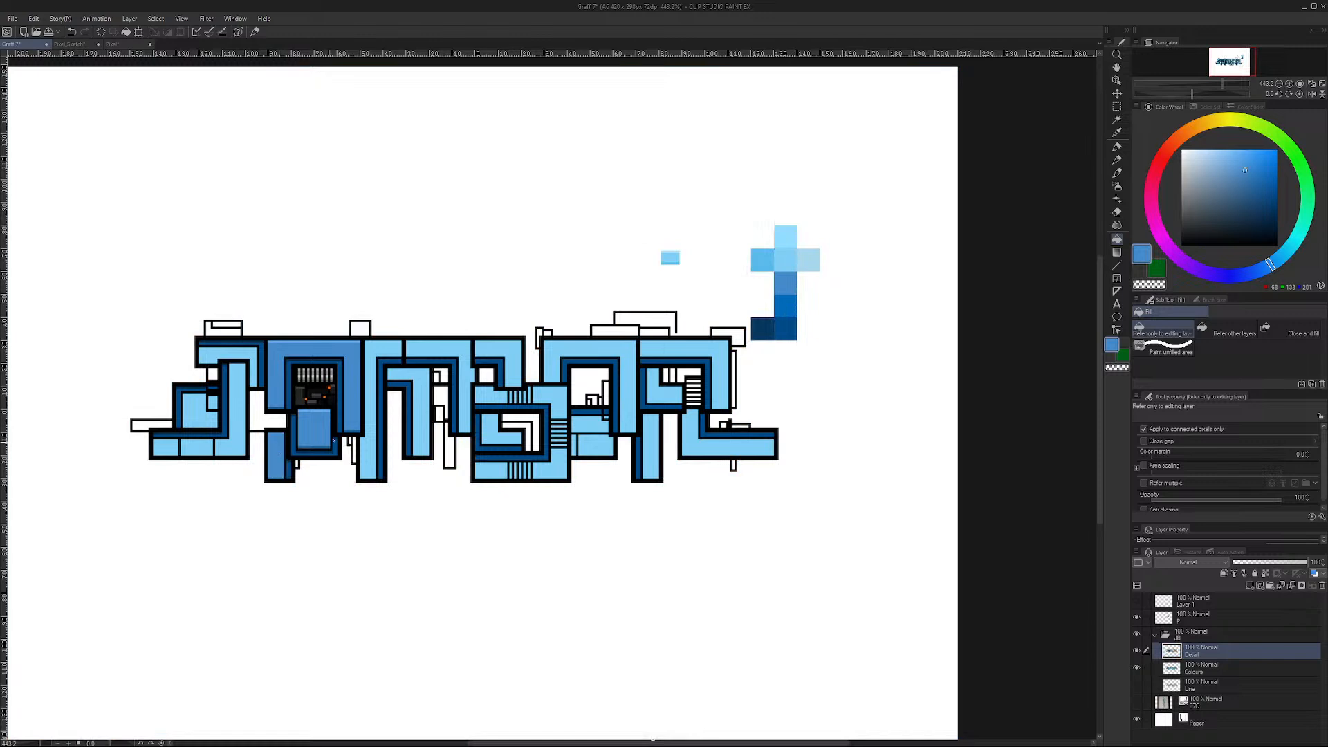
{"action": "right_click", "coordinate": [356, 341]}
{"action": "left_click", "coordinate": [1120, 146]}
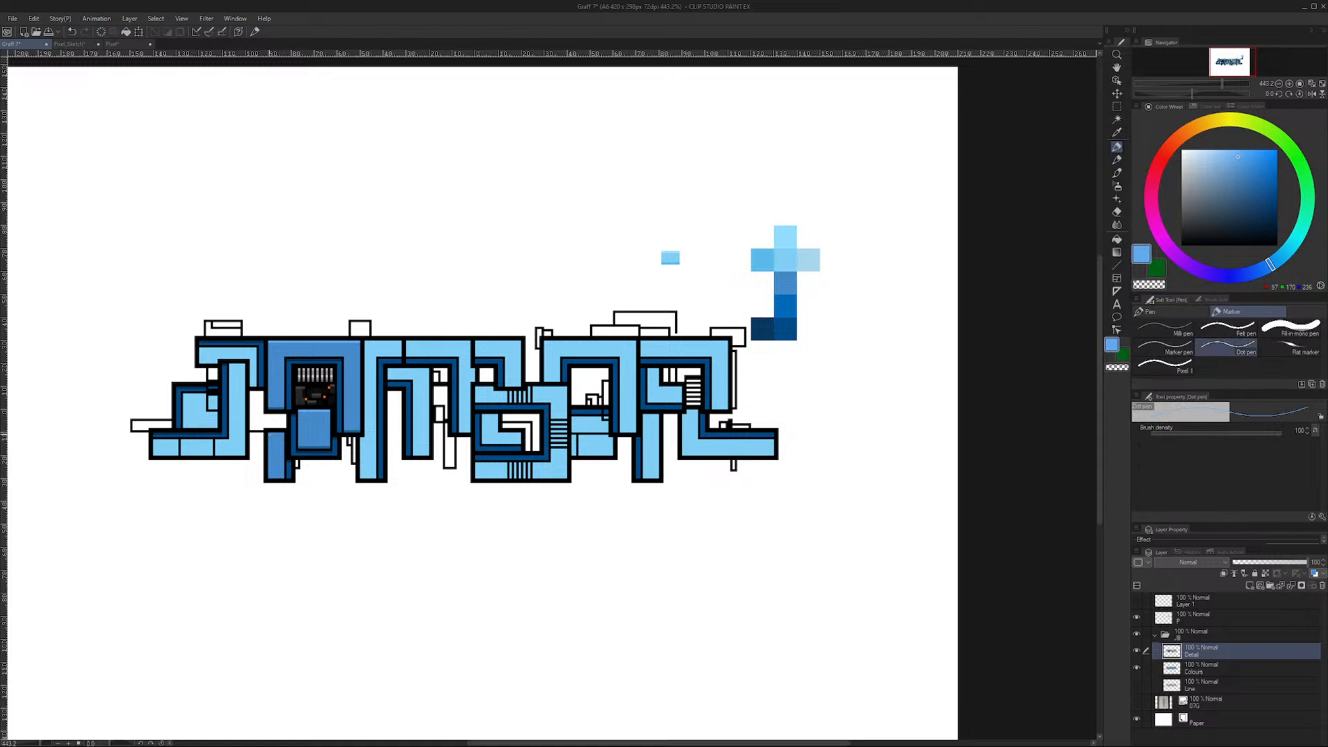
{"action": "right_click", "coordinate": [285, 404]}
{"action": "left_click", "coordinate": [283, 476]}
Step: Check the Pixel_Sketch reference, and fill the third letter's light-blue faces with the palette's medium blue
{"action": "left_click", "coordinate": [69, 44]}
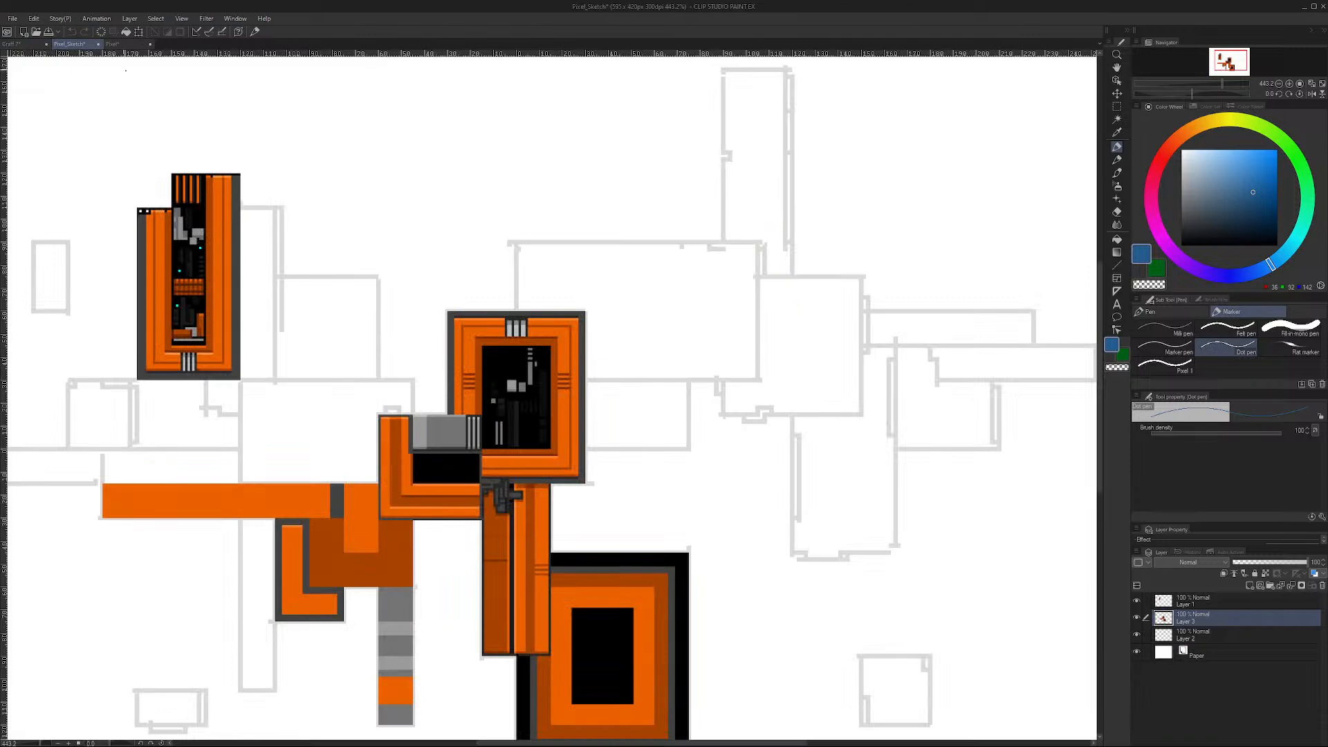
{"action": "left_click", "coordinate": [38, 43]}
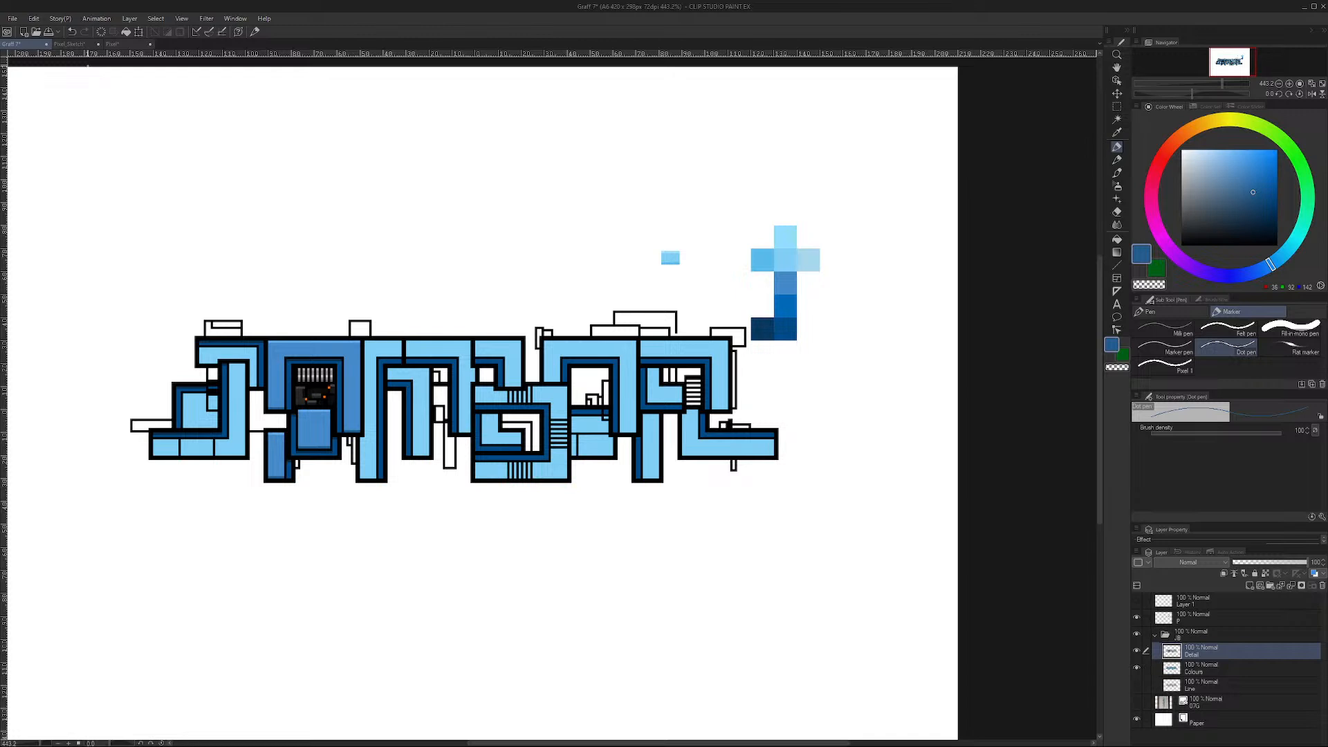
{"action": "left_click", "coordinate": [791, 284], "text": "alt"}
{"action": "left_click", "coordinate": [1117, 238]}
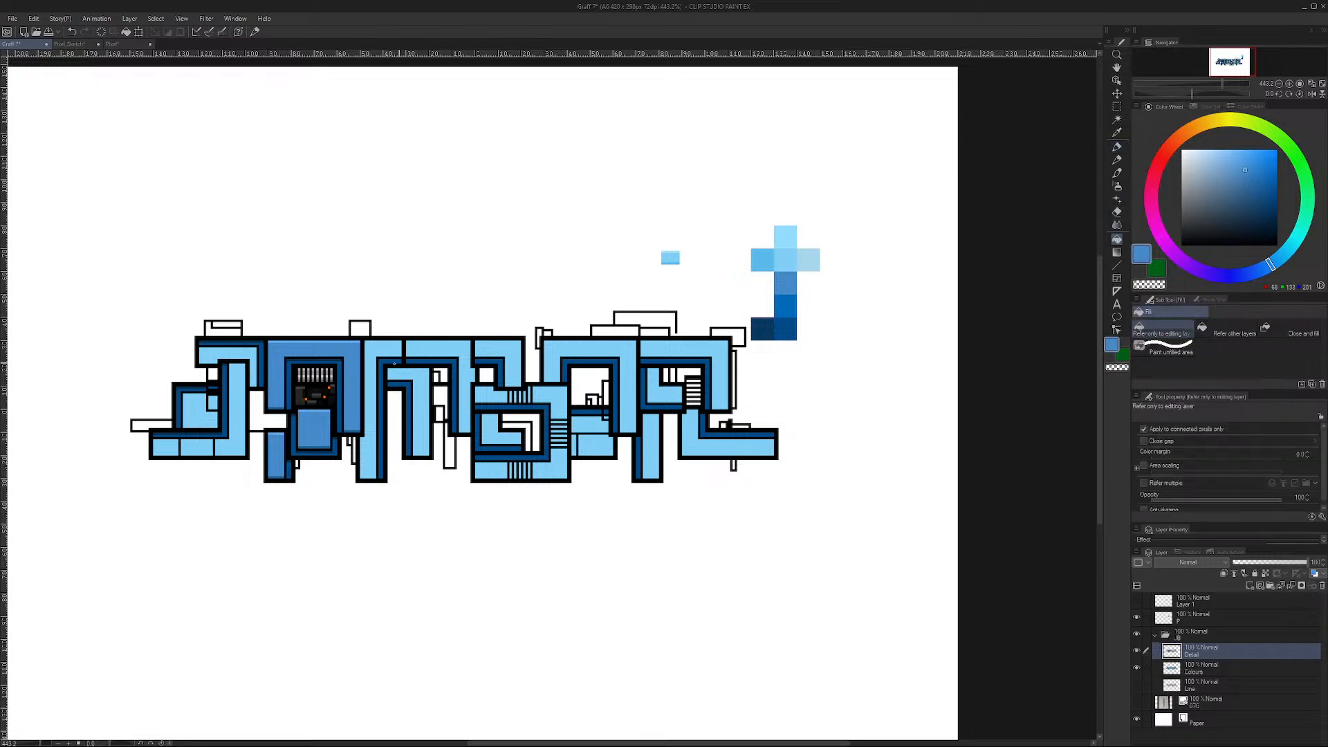
{"action": "left_click", "coordinate": [389, 354]}
{"action": "left_click", "coordinate": [414, 410]}
{"action": "left_click", "coordinate": [442, 353]}
{"action": "left_click", "coordinate": [494, 393]}
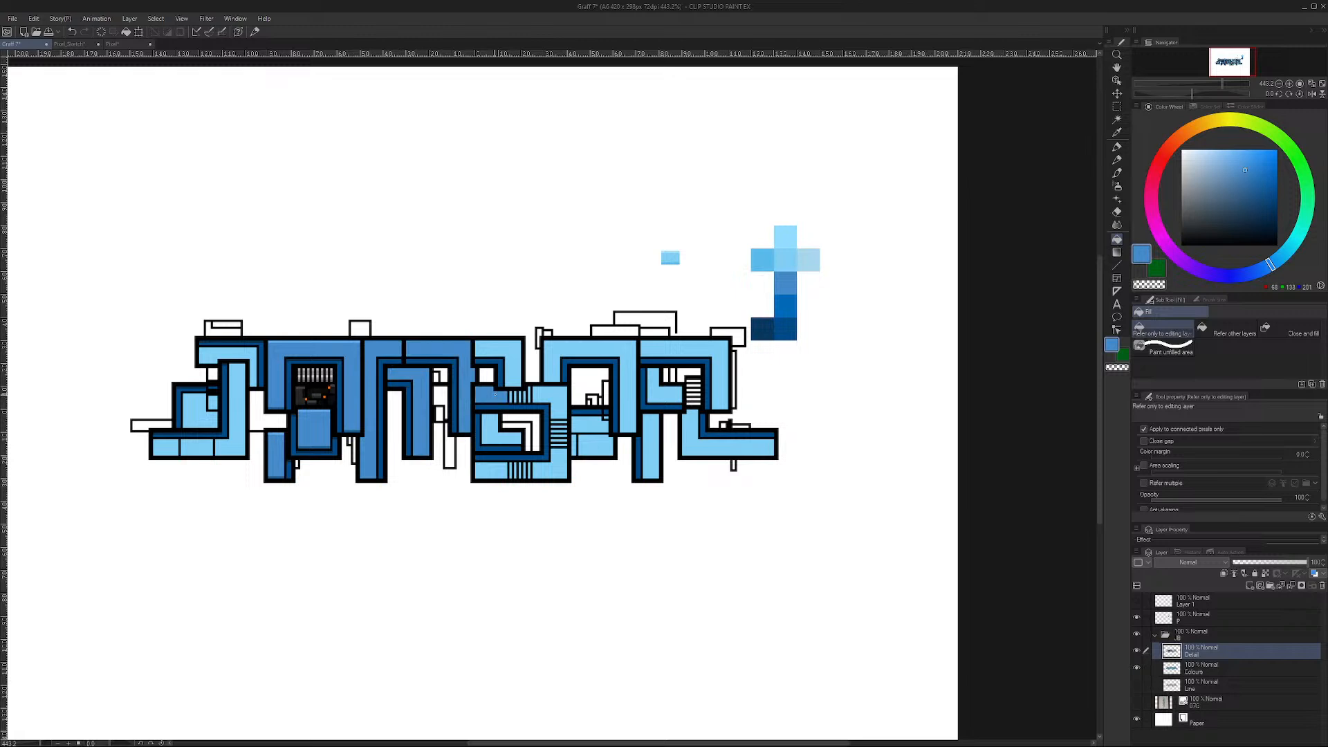
Step: Fill the fourth letter's light-blue sections with the same medium blue
{"action": "left_click", "coordinate": [497, 379]}
{"action": "left_click", "coordinate": [547, 396]}
{"action": "left_click", "coordinate": [504, 439]}
{"action": "left_click", "coordinate": [491, 471]}
{"action": "left_click", "coordinate": [550, 464]}
Step: Fill the light-blue faces of the fifth and last letters with the medium blue
{"action": "left_click", "coordinate": [564, 363]}
{"action": "left_click", "coordinate": [595, 446]}
{"action": "left_click", "coordinate": [590, 423]}
{"action": "left_click", "coordinate": [573, 446]}
{"action": "left_click", "coordinate": [650, 434]}
{"action": "left_click", "coordinate": [653, 393]}
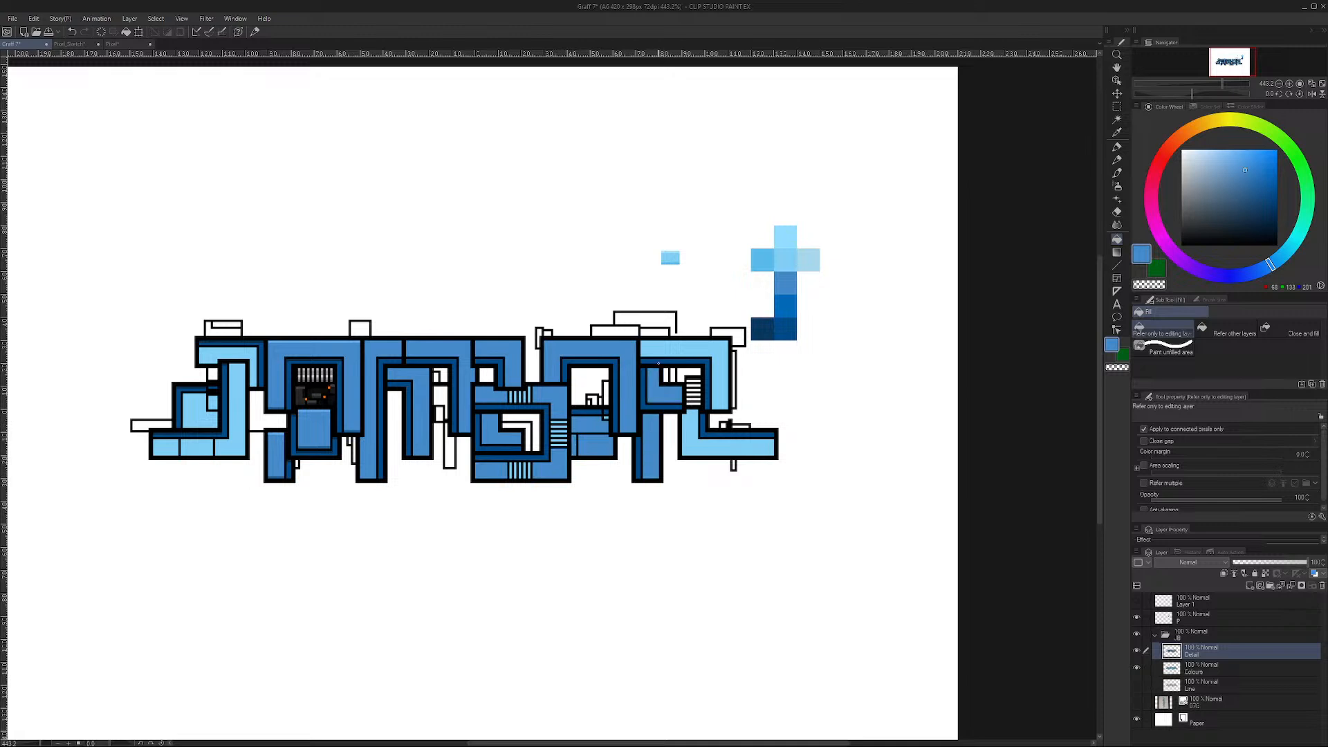
{"action": "left_click", "coordinate": [685, 349]}
{"action": "left_click", "coordinate": [733, 446]}
Step: Fill the first letter's light-blue stem, base segments, inner block and upper bar with the medium blue
{"action": "left_click", "coordinate": [238, 438]}
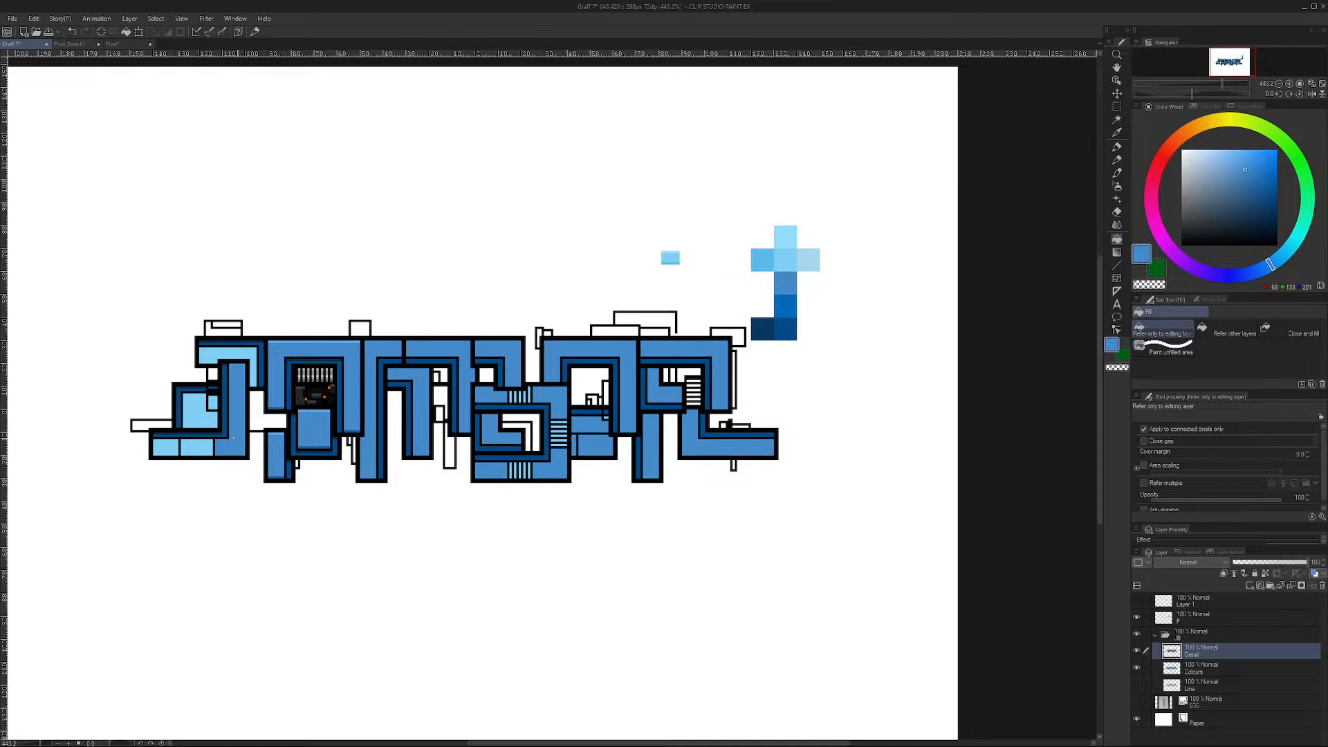
{"action": "left_click", "coordinate": [168, 448]}
{"action": "left_click", "coordinate": [201, 412]}
{"action": "left_click", "coordinate": [233, 354]}
{"action": "left_click", "coordinate": [197, 447]}
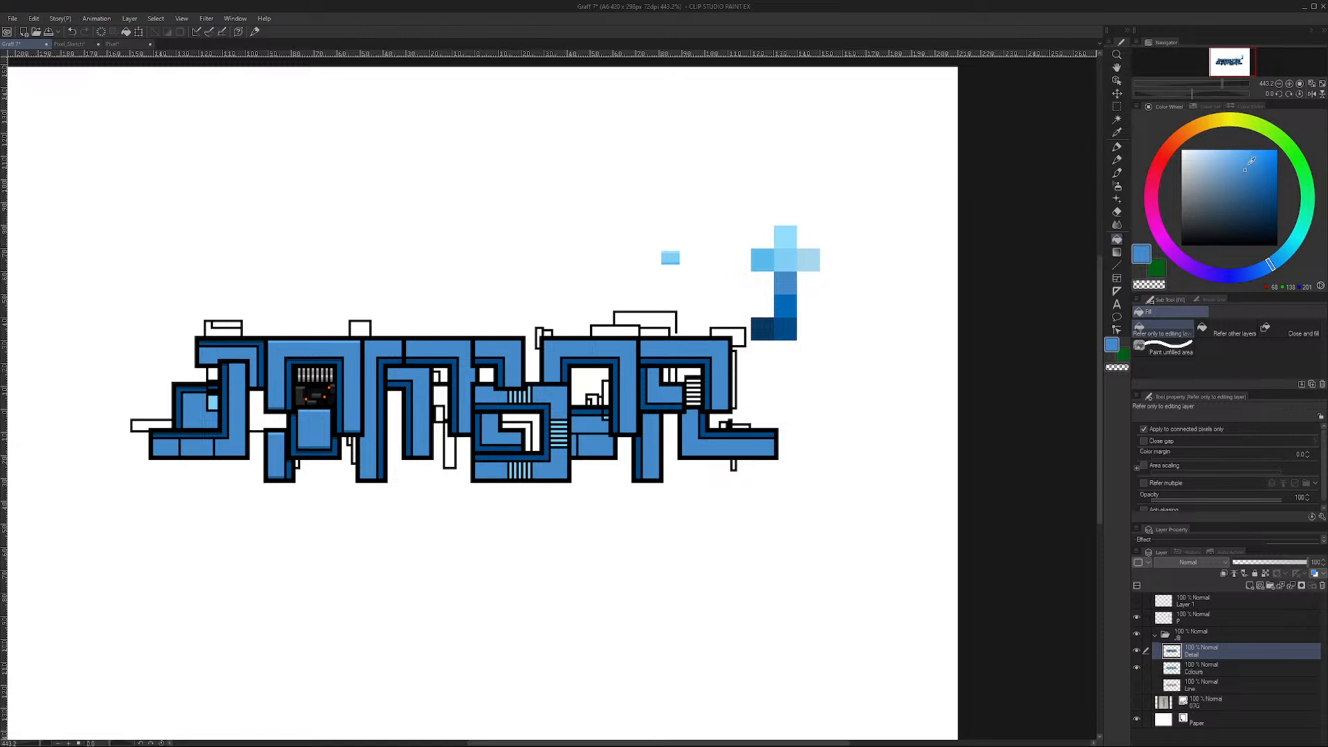
Step: Draw thin brighter cyan-blue horizontal stripes across the second letter's square block, undoing and cleaning up stray strokes
{"action": "left_click_drag", "start_coordinate": [1270, 266], "coordinate": [1278, 259]}
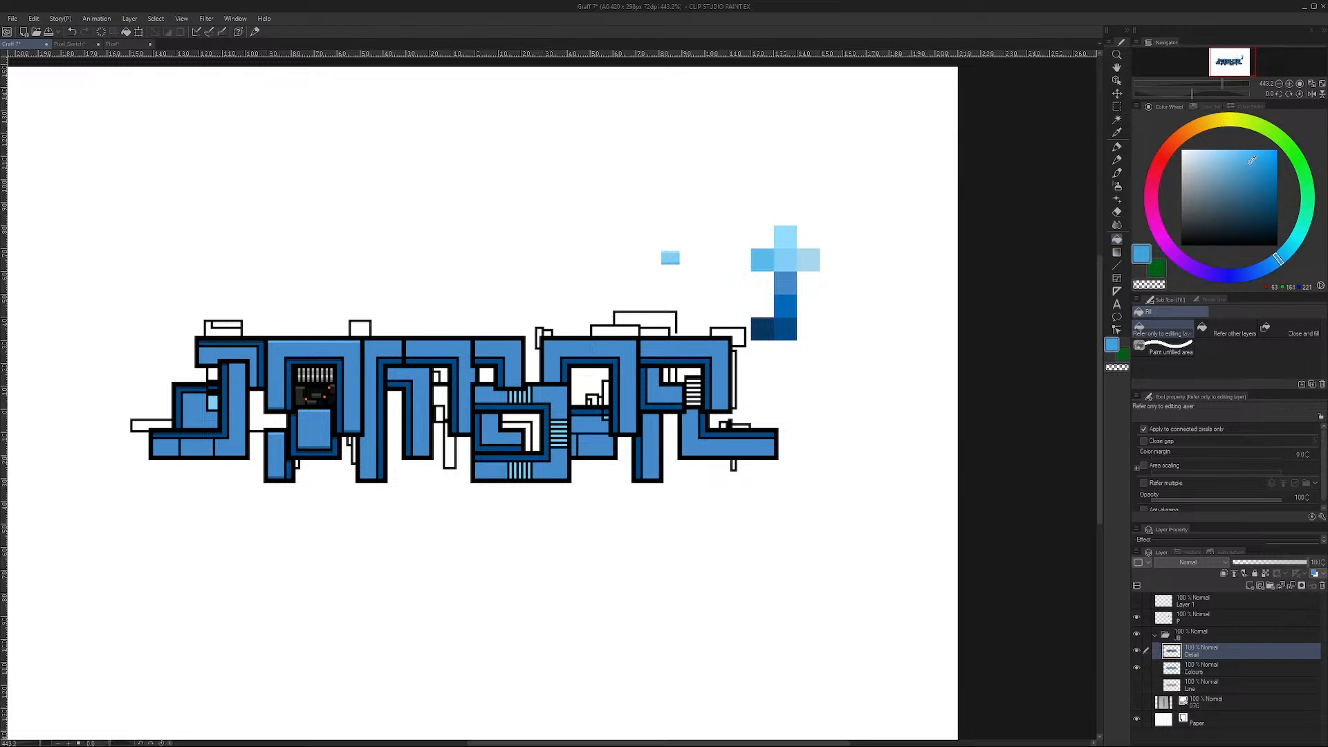
{"action": "left_click", "coordinate": [1116, 147]}
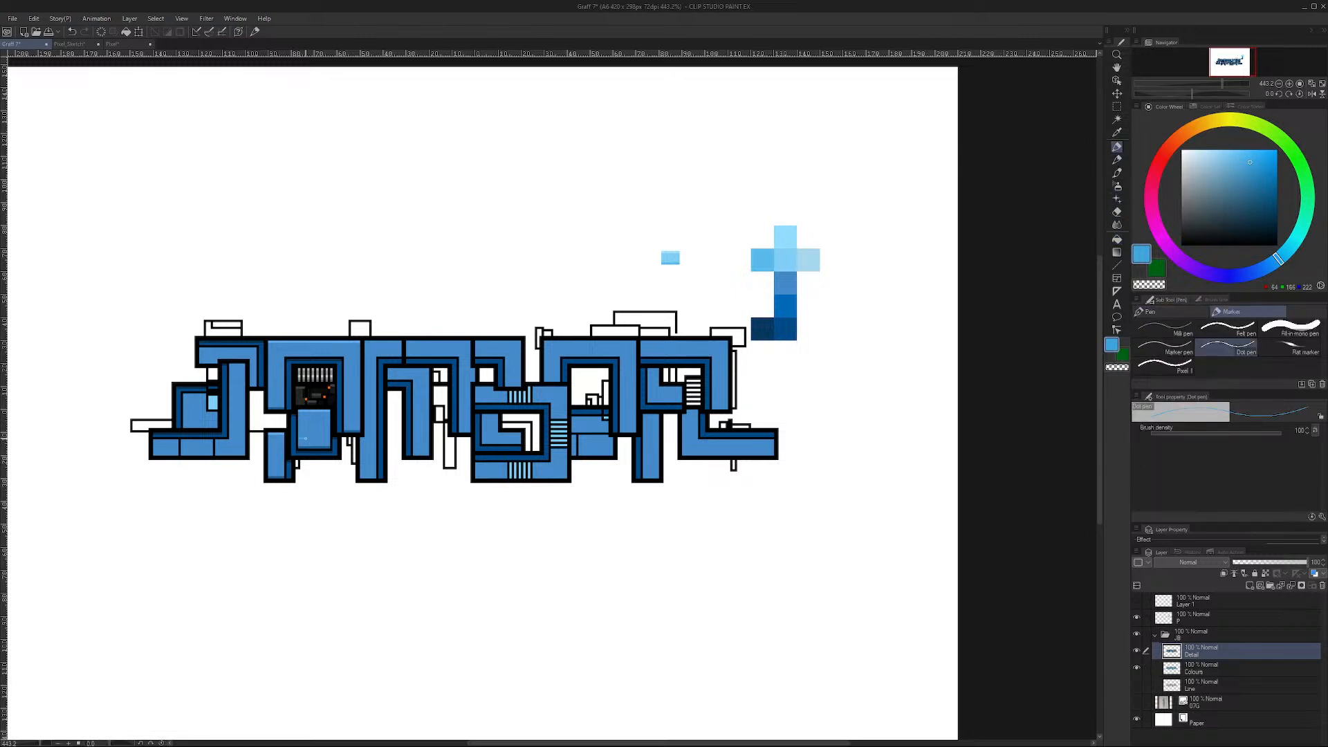
{"action": "left_click_drag", "start_coordinate": [299, 436], "coordinate": [323, 437]}
{"action": "key", "text": "ctrl+z"}
{"action": "key", "text": "ctrl+z"}
{"action": "key", "text": "ctrl+z"}
{"action": "key", "text": "ctrl+z"}
{"action": "key", "text": "ctrl+z"}
{"action": "key", "text": "ctrl+z"}
{"action": "key", "text": "e"}
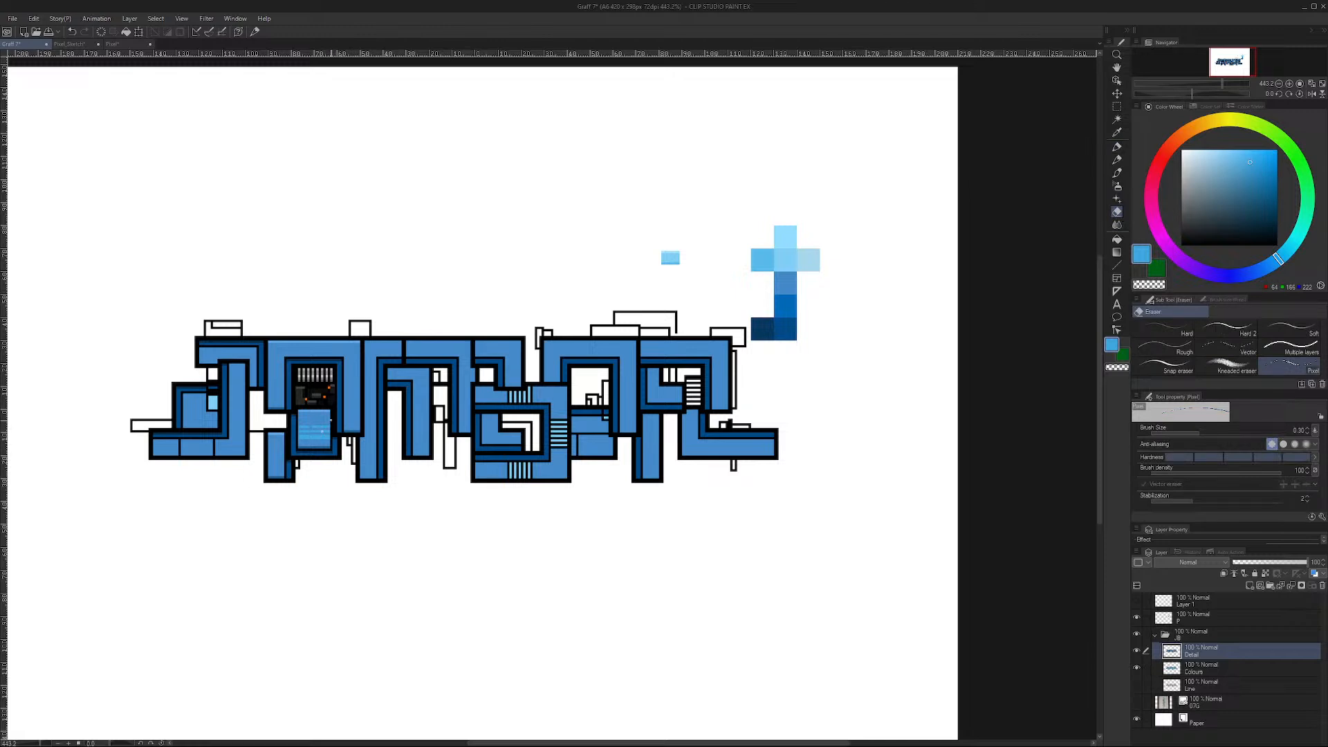
{"action": "left_click", "coordinate": [321, 419], "text": "alt"}
{"action": "key", "text": "p"}
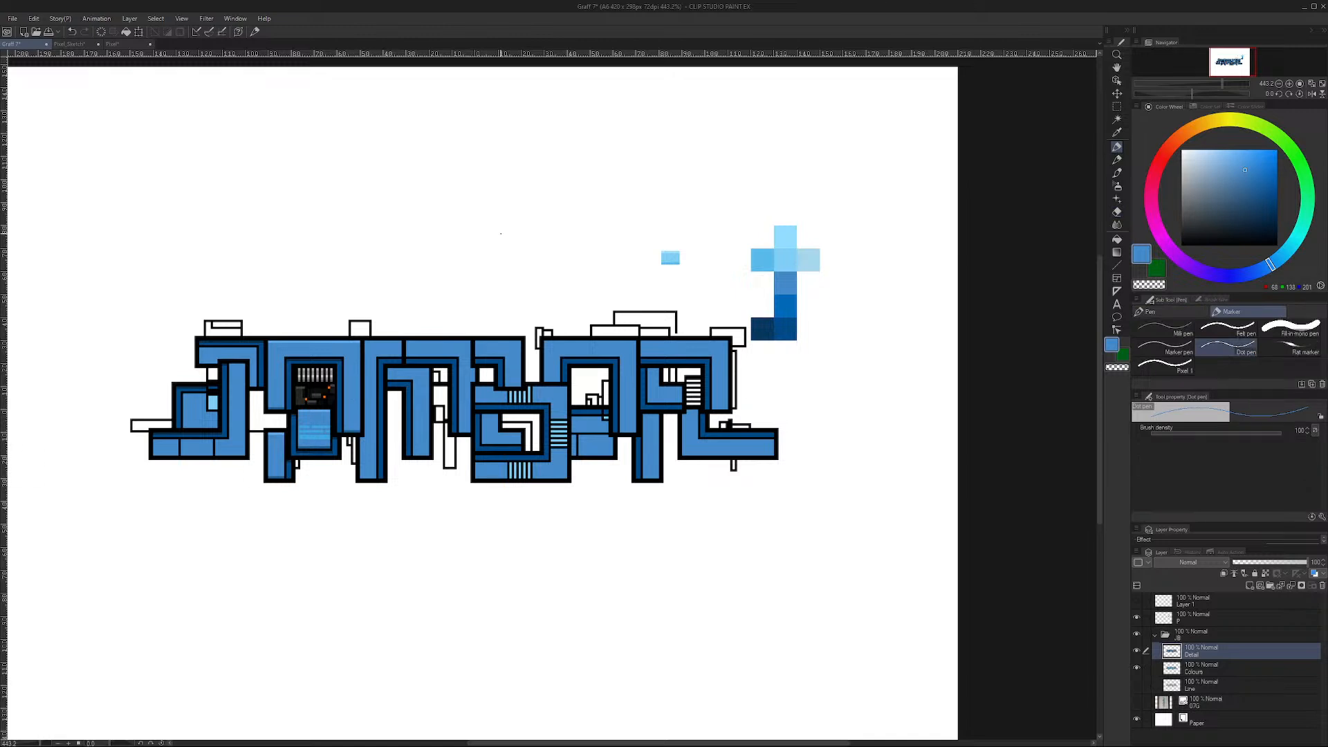
Step: Draw straight highlight lines along the second letter's arch in the stripes' brighter blue
{"action": "left_click", "coordinate": [319, 430], "text": "alt"}
{"action": "key", "text": "u"}
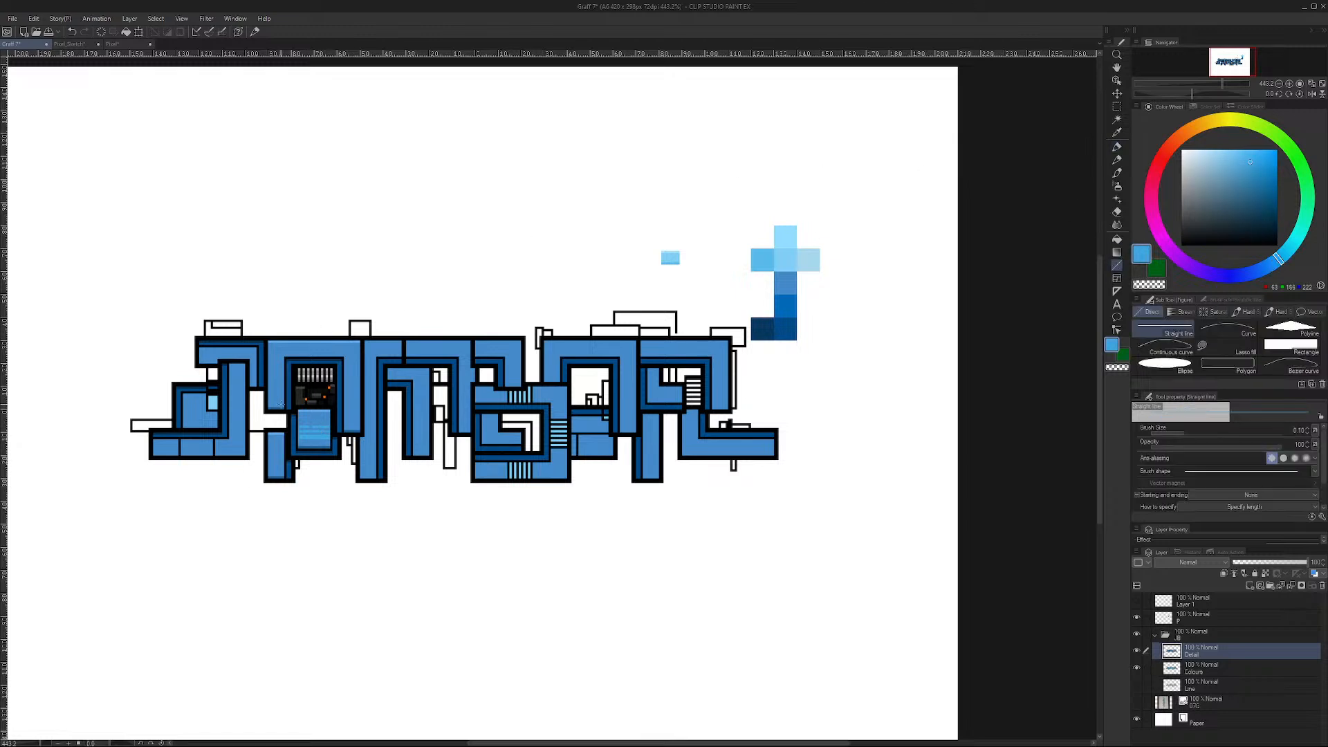
{"action": "mouse_move", "coordinate": [280, 408]}
{"action": "left_mouse_down"}
{"action": "mouse_move", "coordinate": [281, 364]}
{"action": "mouse_move", "coordinate": [346, 353]}
{"action": "left_mouse_up"}
{"action": "left_click_drag", "start_coordinate": [348, 427], "coordinate": [348, 367]}
{"action": "left_click_drag", "start_coordinate": [278, 405], "coordinate": [349, 351]}
{"action": "left_click_drag", "start_coordinate": [348, 428], "coordinate": [349, 353]}
{"action": "left_click_drag", "start_coordinate": [273, 403], "coordinate": [273, 354]}
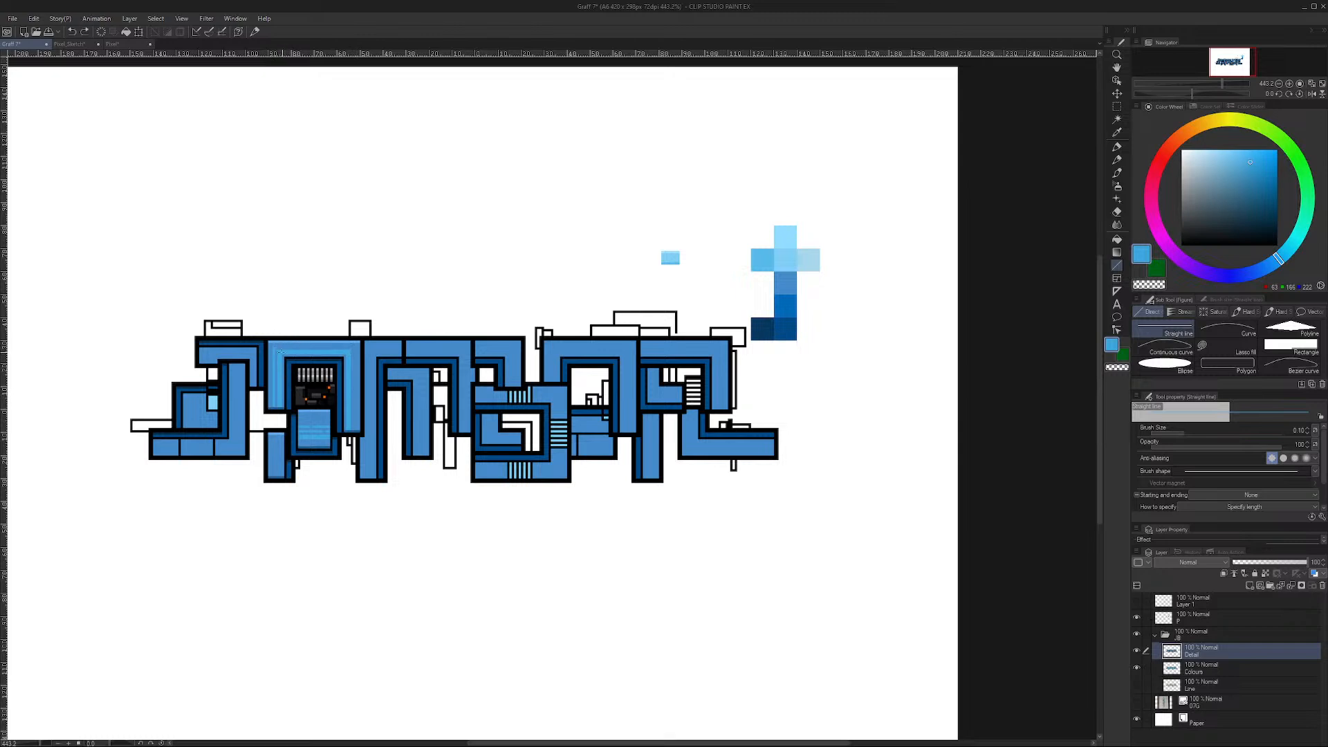
{"action": "left_click_drag", "start_coordinate": [292, 347], "coordinate": [346, 346]}
{"action": "left_click_drag", "start_coordinate": [353, 428], "coordinate": [355, 352]}
Step: Draw darker blue shadow lines following the second letter's arch alongside its bright highlight lines
{"action": "left_click", "coordinate": [1255, 174]}
{"action": "left_click", "coordinate": [1252, 187]}
{"action": "mouse_move", "coordinate": [276, 404]}
{"action": "left_mouse_down"}
{"action": "mouse_move", "coordinate": [277, 351]}
{"action": "mouse_move", "coordinate": [349, 349]}
{"action": "left_mouse_up"}
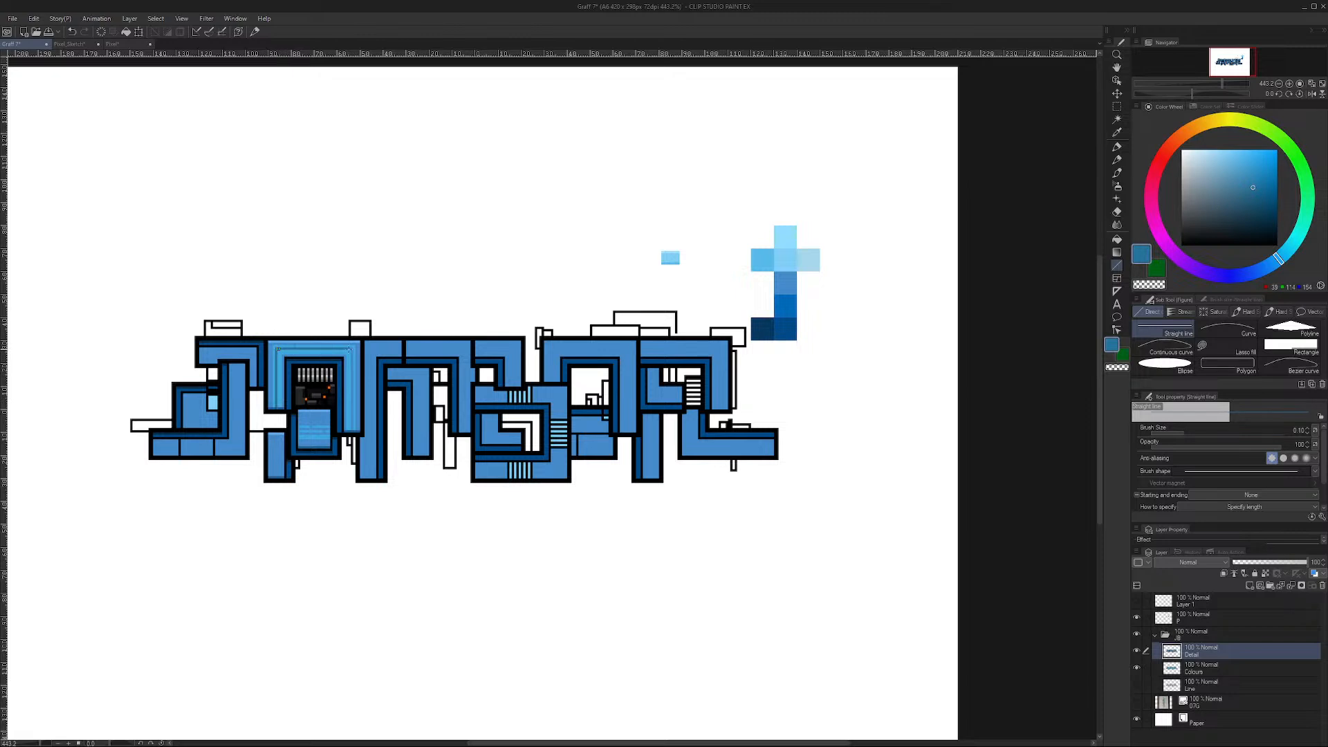
Step: Undo the last shadow strokes and redraw them along the second letter's arch and lower block in a slightly adjusted darker blue
{"action": "key", "text": "ctrl+z"}
{"action": "key", "text": "ctrl+z"}
{"action": "left_click_drag", "start_coordinate": [1278, 259], "coordinate": [1274, 263]}
{"action": "left_click", "coordinate": [1255, 181]}
{"action": "left_click_drag", "start_coordinate": [1252, 184], "coordinate": [1253, 181]}
{"action": "mouse_move", "coordinate": [276, 388]}
{"action": "left_mouse_down"}
{"action": "mouse_move", "coordinate": [276, 345]}
{"action": "mouse_move", "coordinate": [352, 349]}
{"action": "left_mouse_up"}
{"action": "left_click_drag", "start_coordinate": [351, 429], "coordinate": [351, 352]}
{"action": "left_click_drag", "start_coordinate": [301, 432], "coordinate": [330, 434]}
Step: Use the Dot pen to add darker blue shadow lines and light blue highlight lines along the first letter's upper bar and base
{"action": "left_click", "coordinate": [1117, 147]}
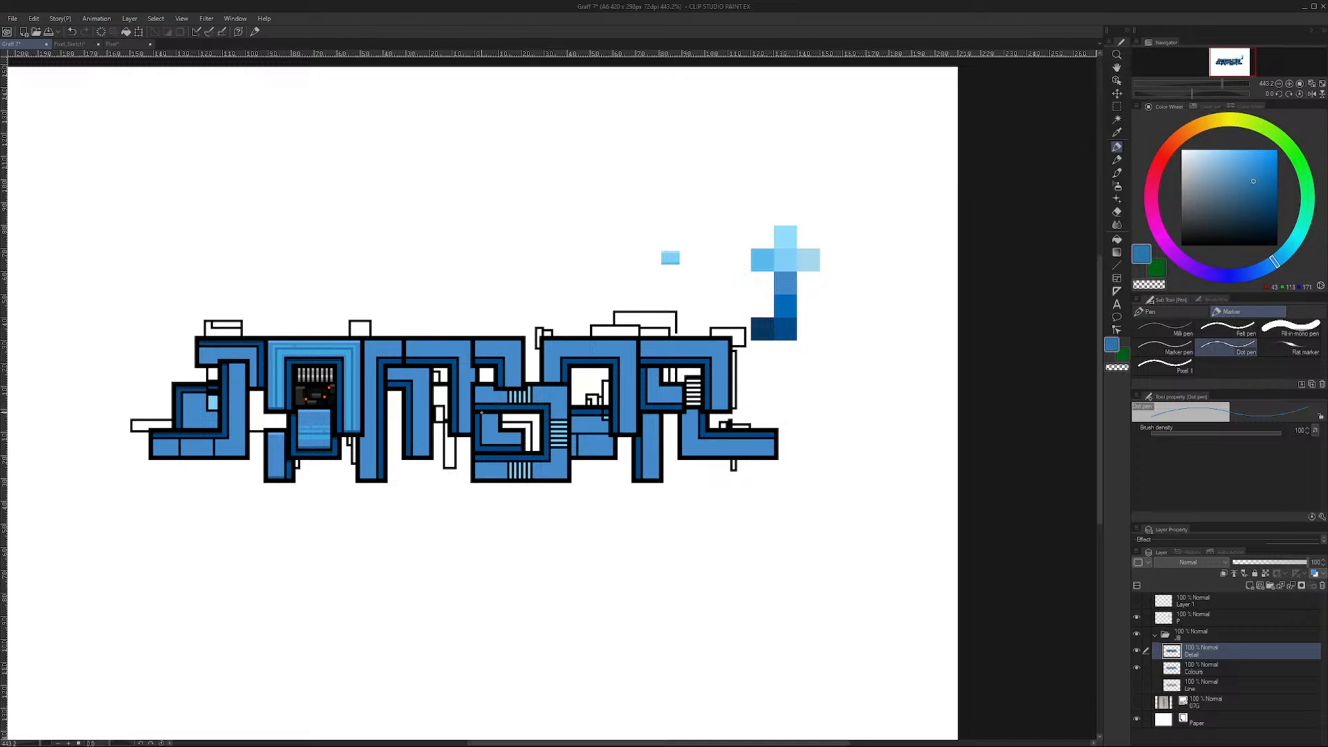
{"action": "left_click", "coordinate": [354, 338], "text": "alt"}
{"action": "left_click", "coordinate": [360, 428], "text": "alt"}
{"action": "left_click", "coordinate": [335, 428], "text": "alt"}
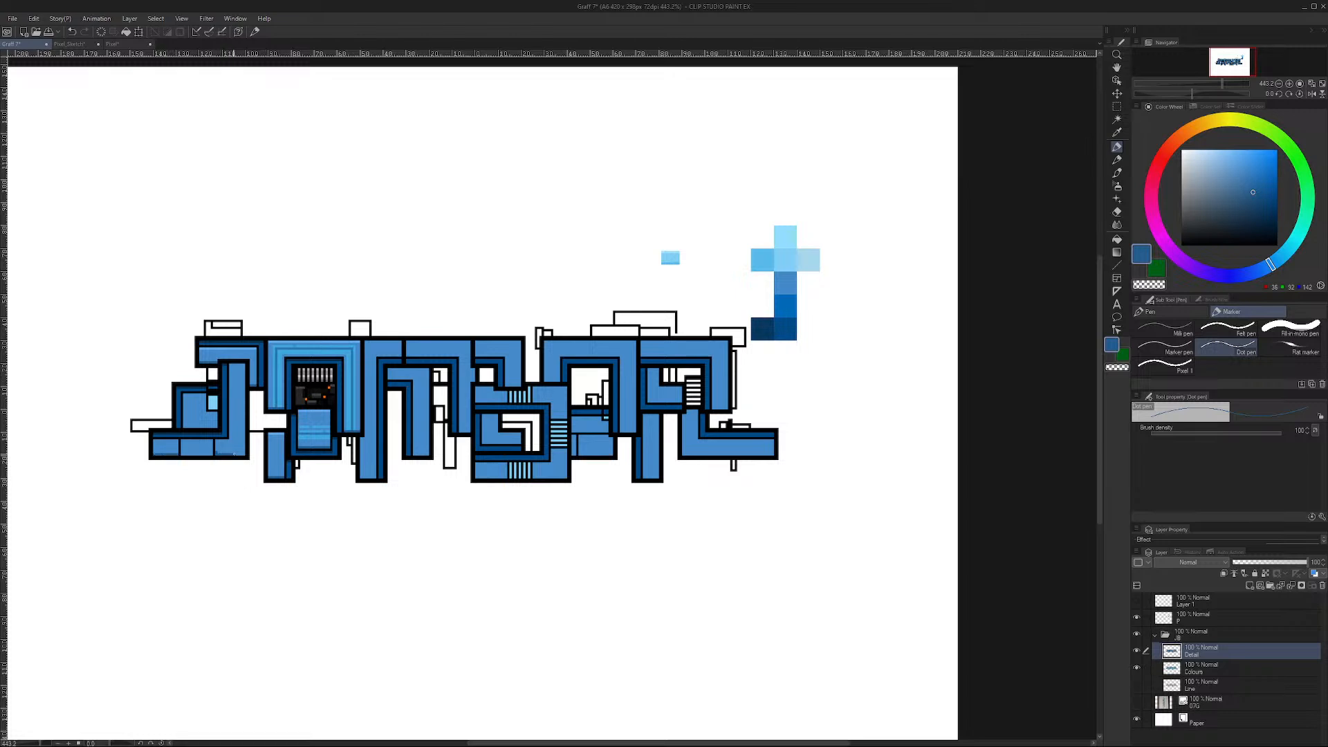
{"action": "key", "text": "ctrl+z"}
{"action": "left_click_drag", "start_coordinate": [217, 454], "coordinate": [240, 454]}
{"action": "key", "text": "ctrl+z"}
{"action": "left_click_drag", "start_coordinate": [223, 454], "coordinate": [238, 455]}
{"action": "left_click", "coordinate": [324, 406], "text": "alt"}
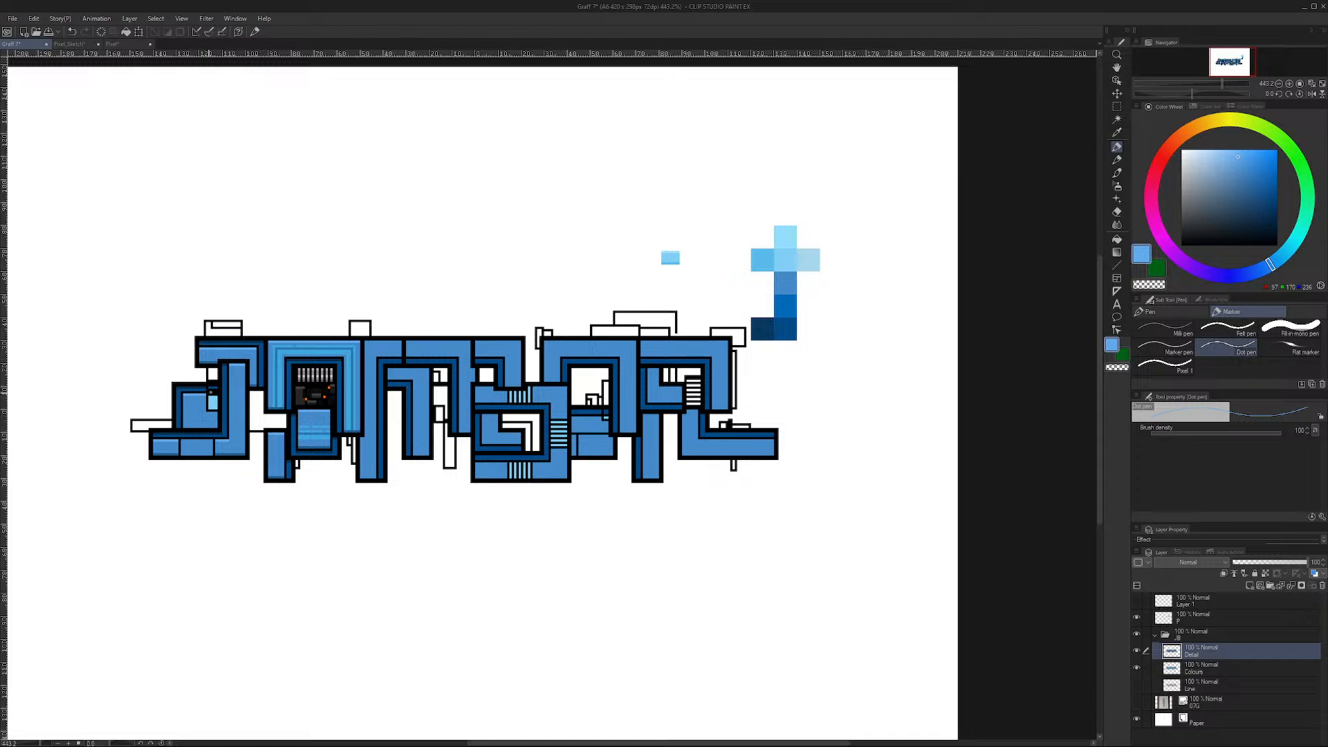
{"action": "left_click", "coordinate": [175, 451], "text": "alt"}
Step: Examine the shading on the orange and green pixel artworks in the two other open documents, and return to the graffiti document
{"action": "left_click", "coordinate": [69, 44]}
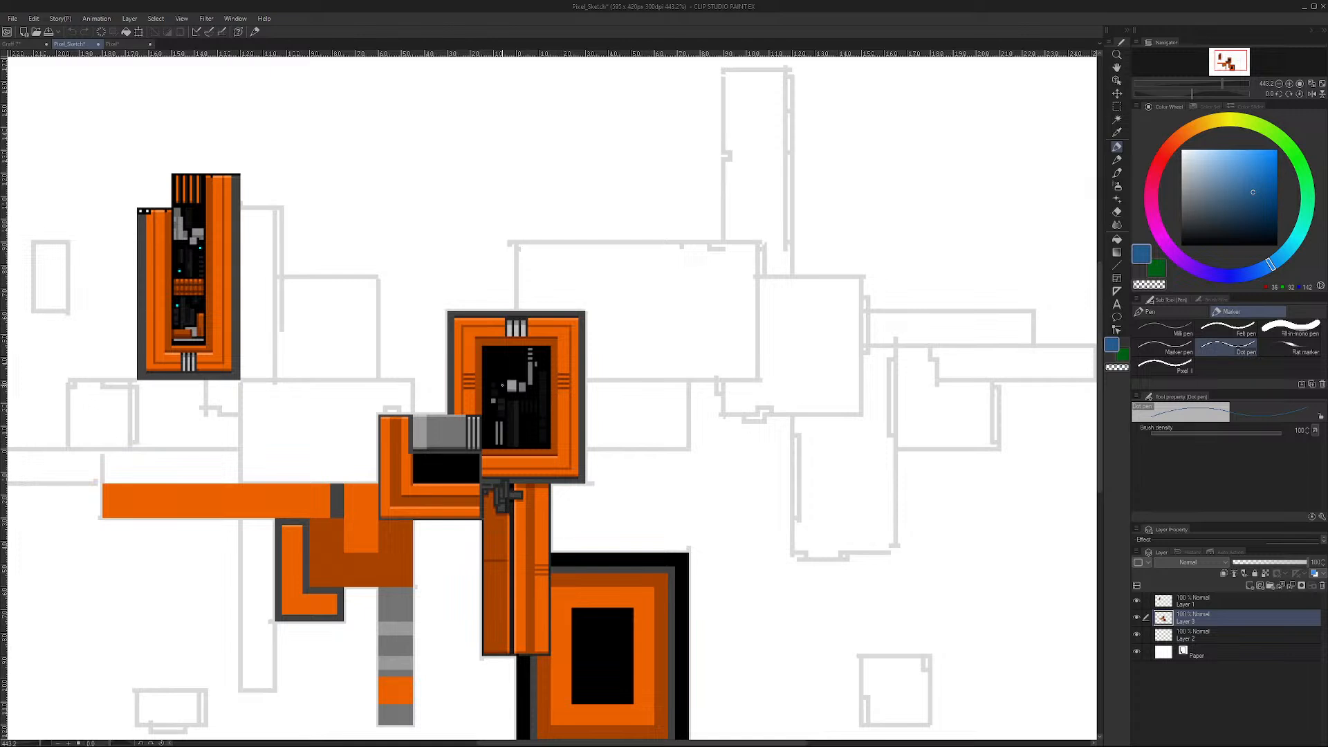
{"action": "left_click", "coordinate": [132, 45]}
{"action": "left_click_drag", "start_coordinate": [1218, 61], "coordinate": [1215, 65]}
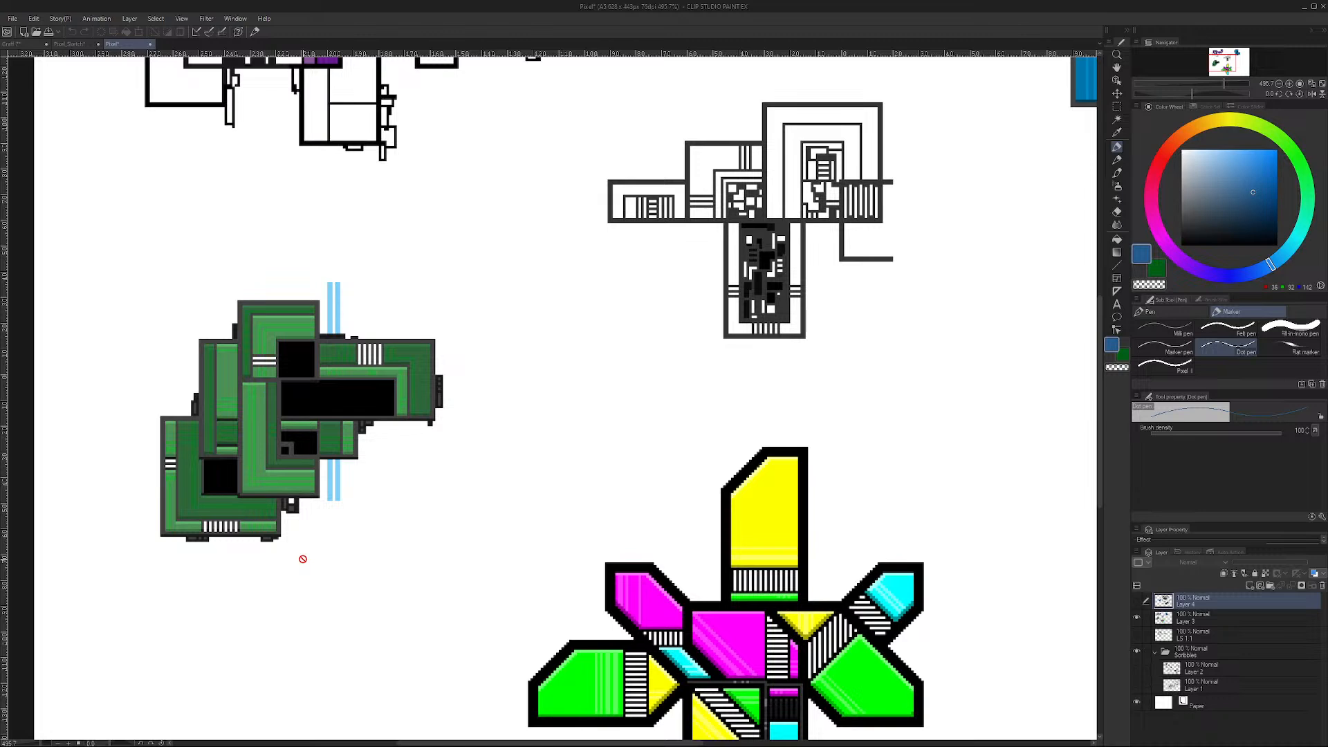
{"action": "left_click", "coordinate": [14, 44]}
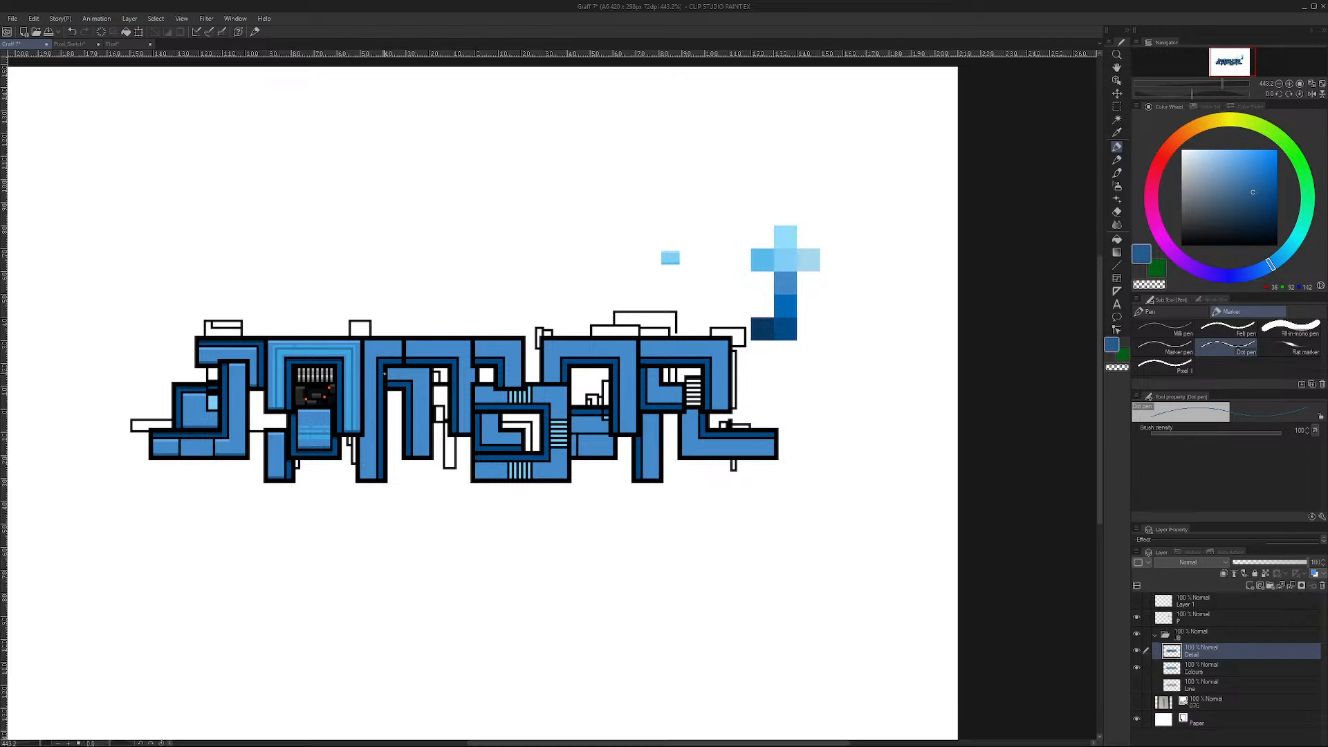
Step: Compare the pixel lettering with the scanned paper sketch by toggling the artwork folder and the sketch layer's visibility
{"action": "left_click", "coordinate": [1137, 635]}
{"action": "left_click", "coordinate": [1137, 702]}
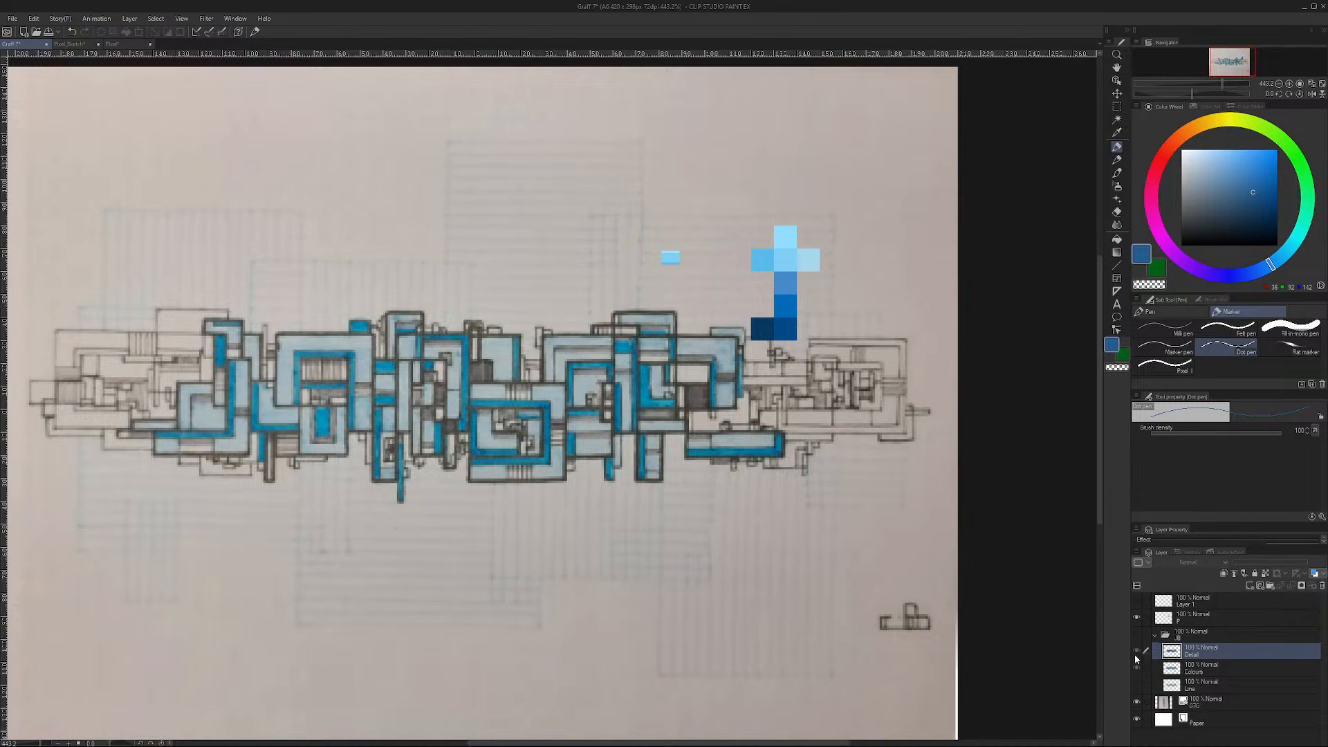
{"action": "left_click", "coordinate": [1136, 634]}
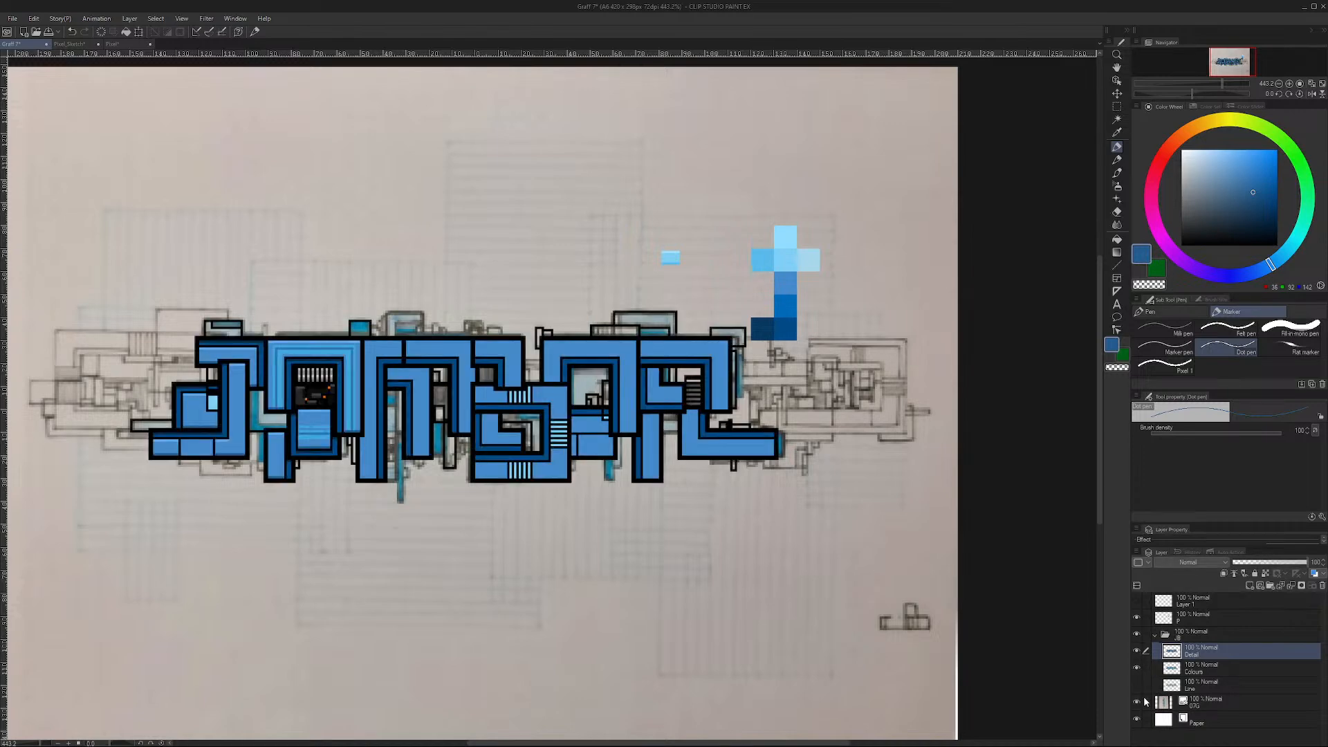
{"action": "left_click", "coordinate": [1136, 702]}
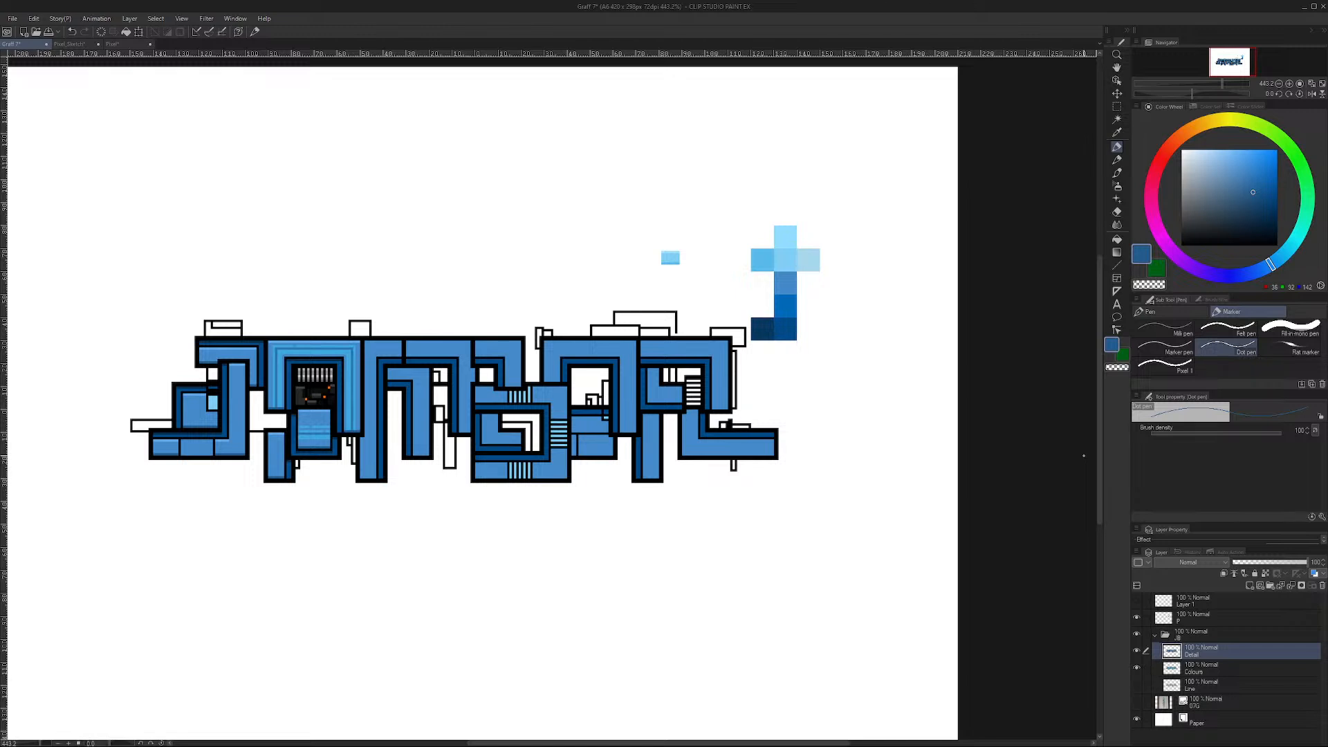
Step: Save the graffiti document
{"action": "left_click", "coordinate": [13, 18]}
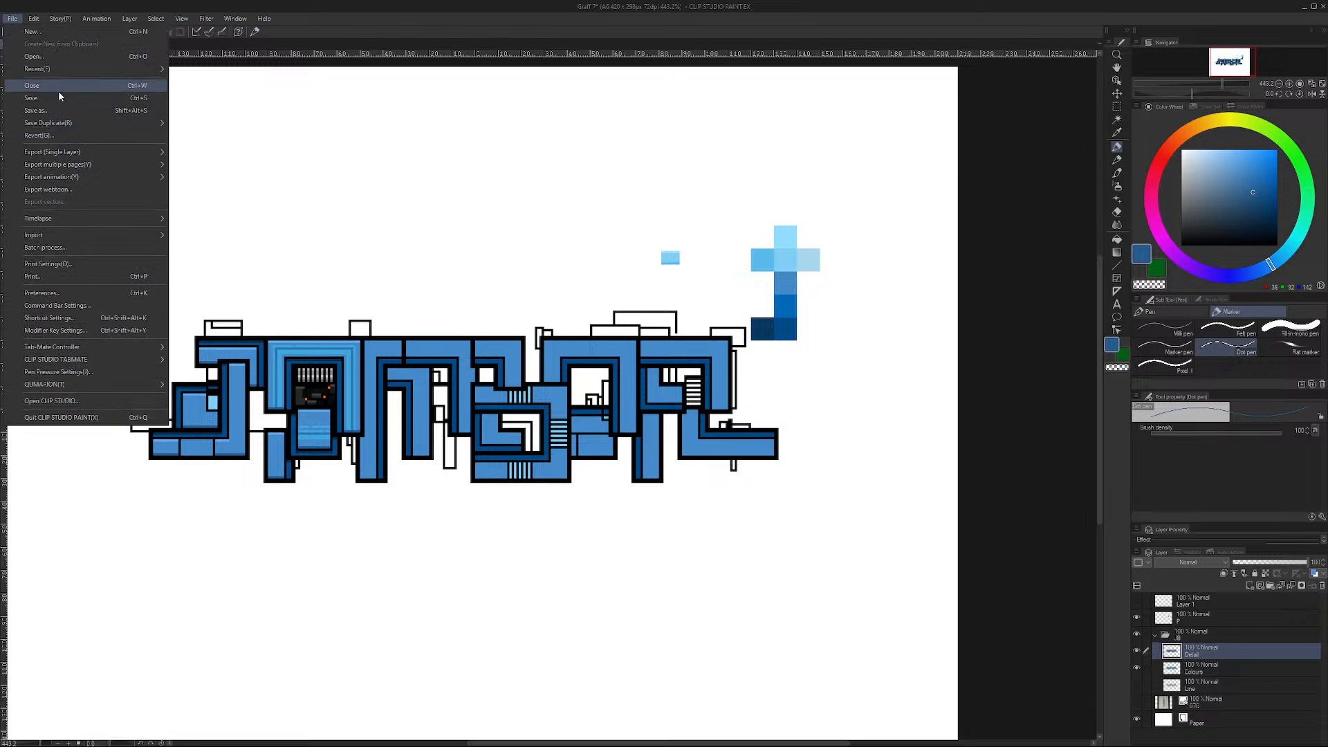
{"action": "key", "text": "Escape"}
{"action": "key", "text": "ctrl+s"}
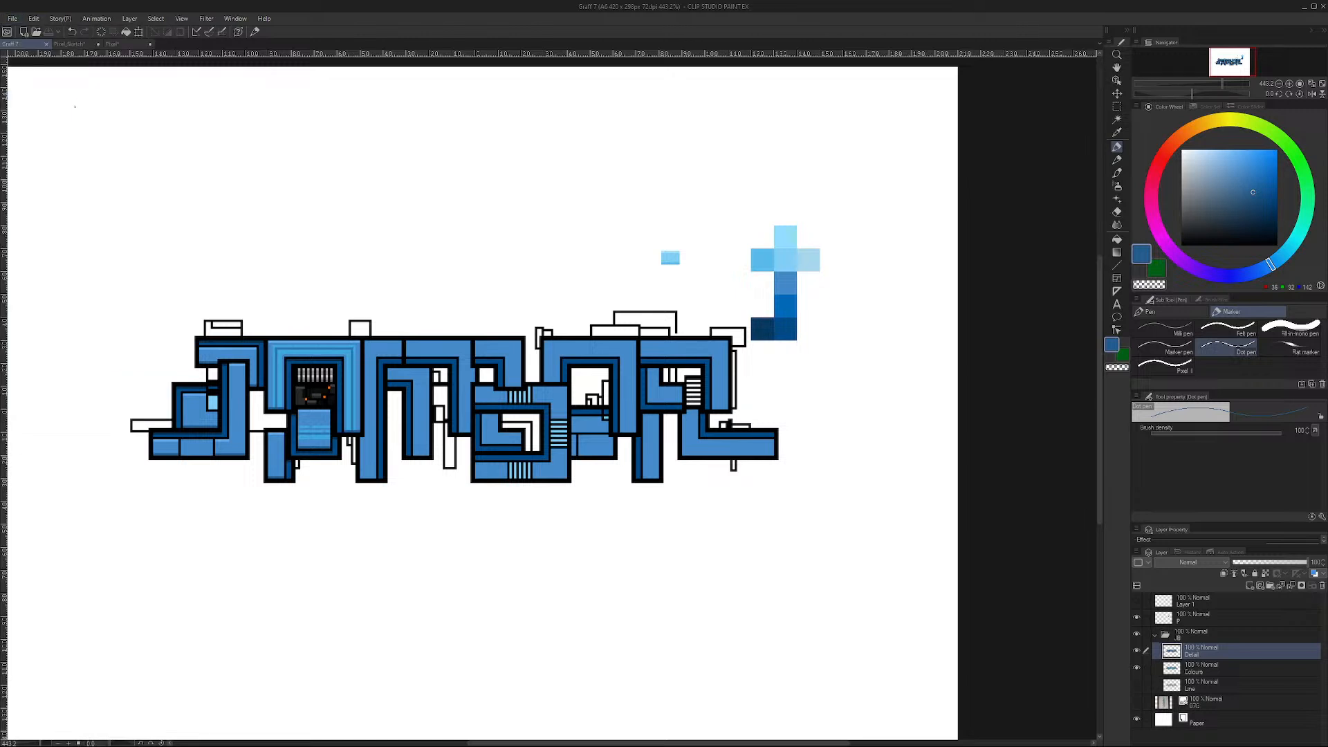